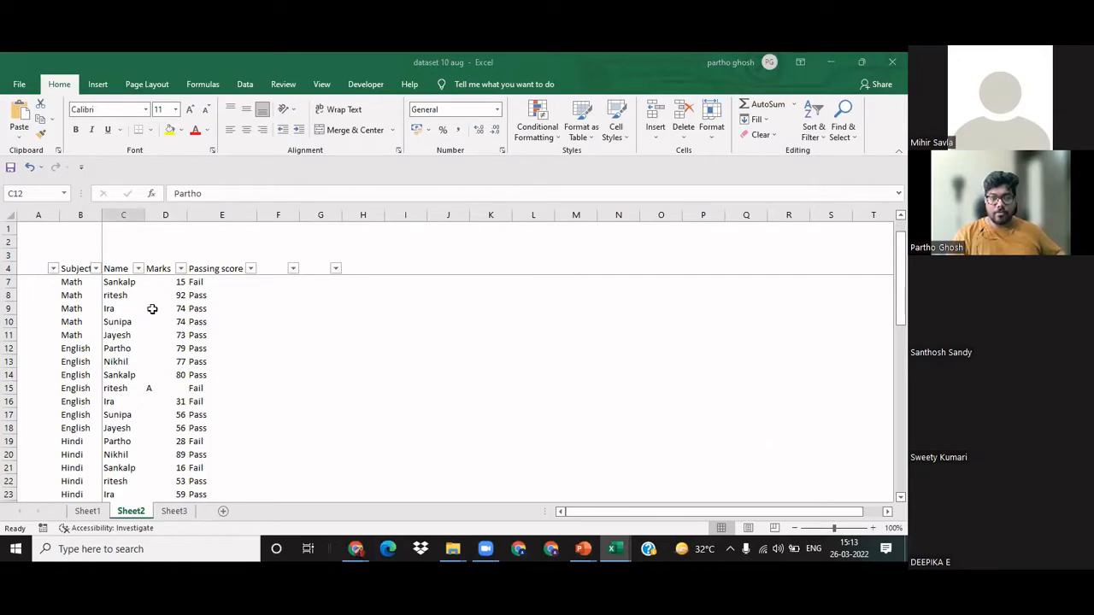
Step: Examine the entries in the Subject, Name, Marks and Passing score columns of the marks table
click(134, 348)
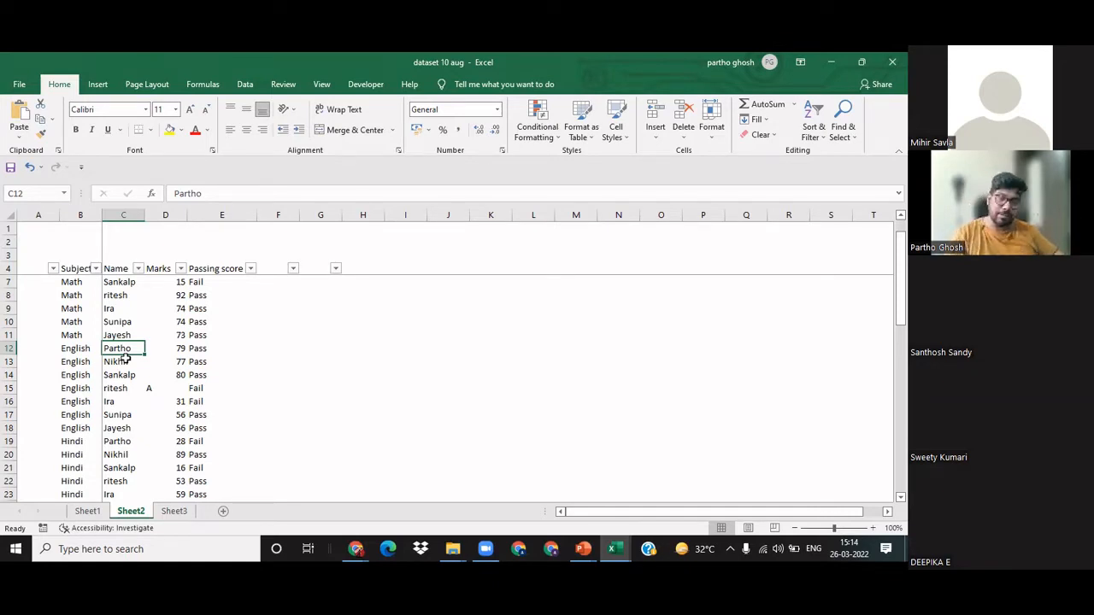
click(80, 293)
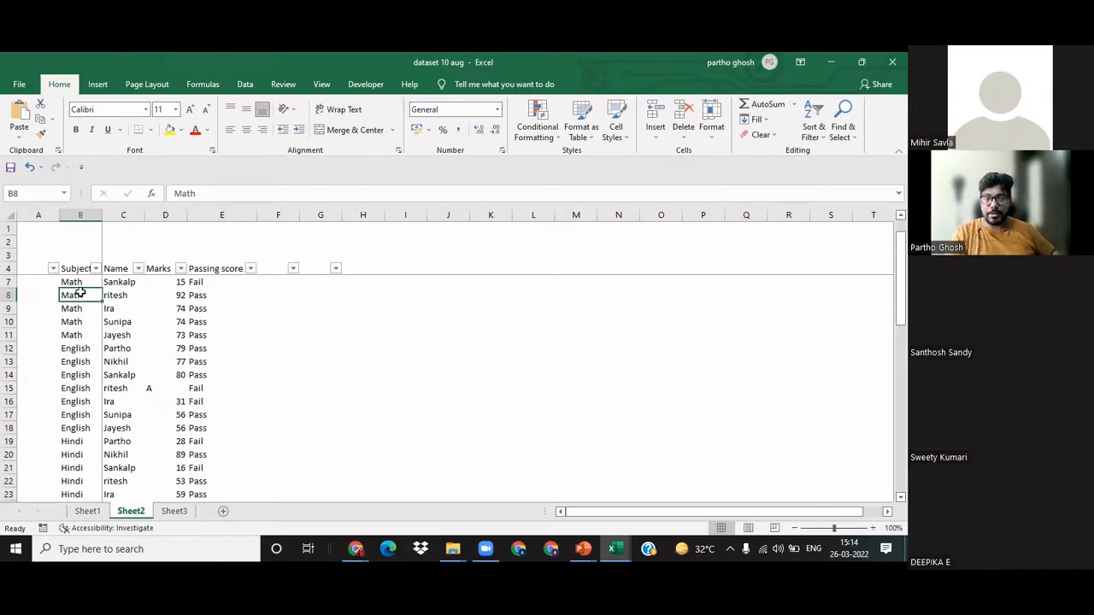
key(Right)
key(Left)
key(ctrl+space)
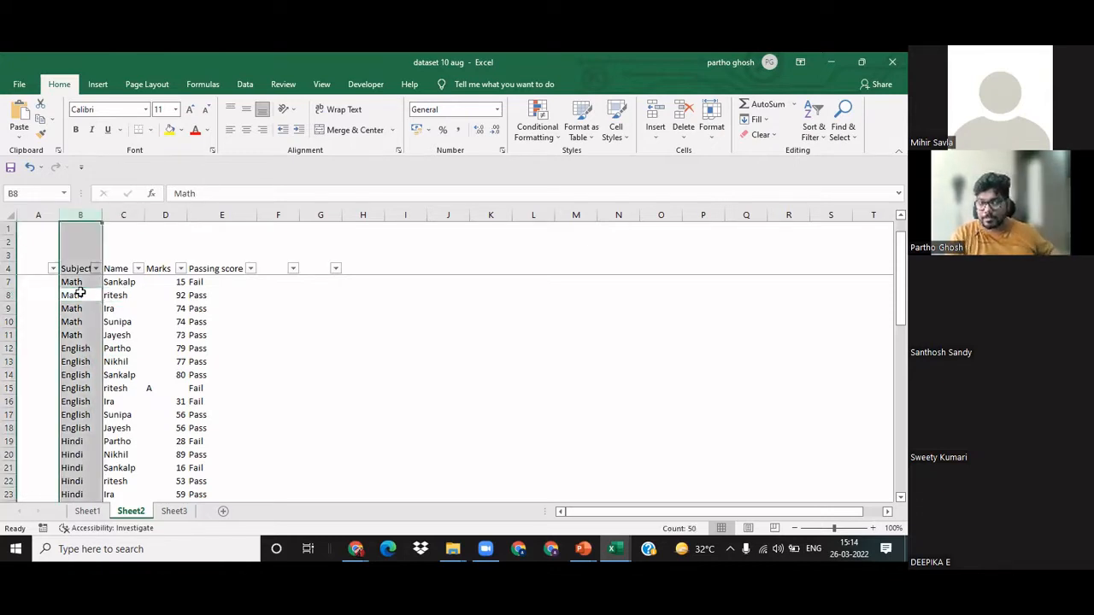
key(Right)
key(Up)
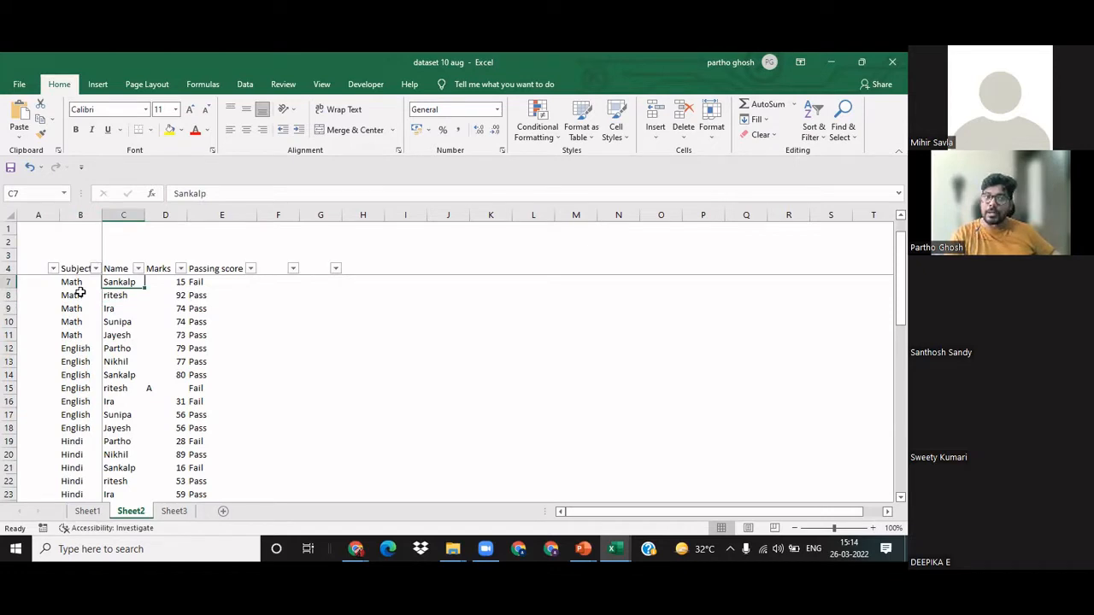
key(Right)
key(Right)
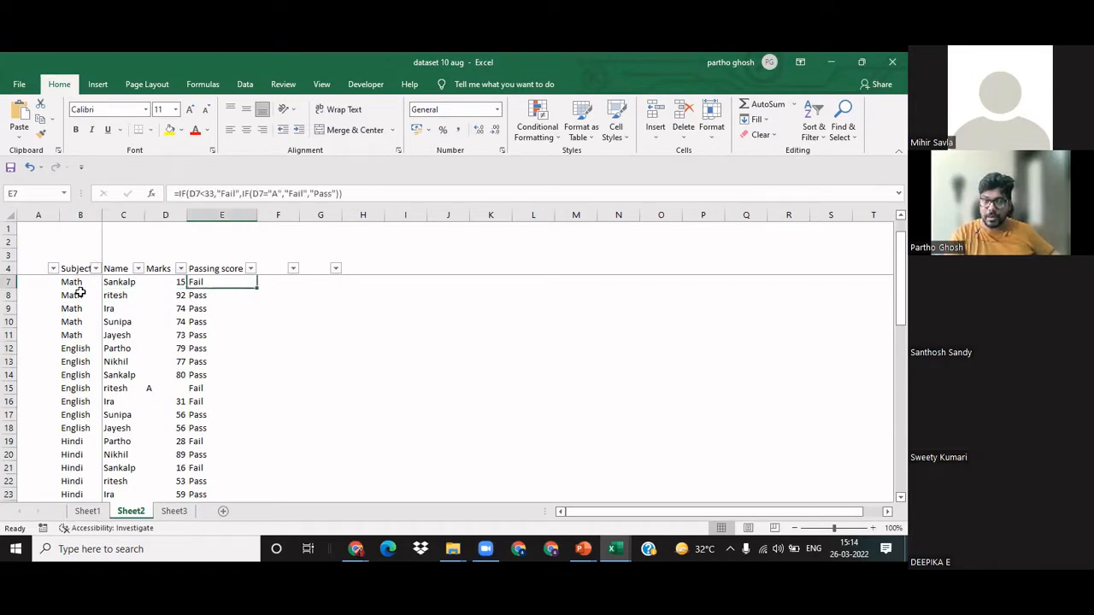
key(Left)
key(Left)
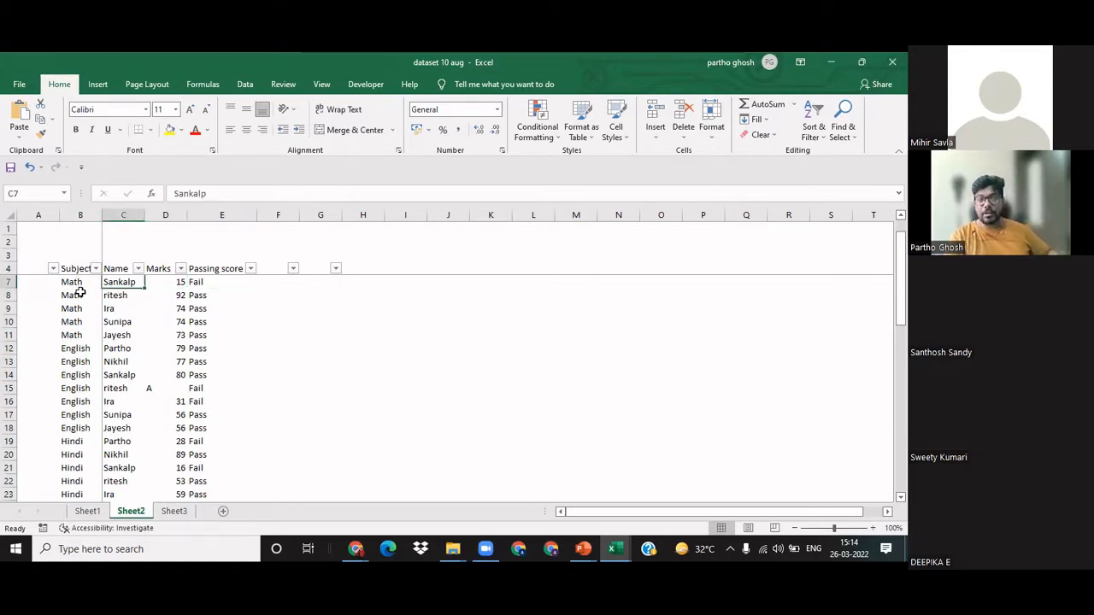
key(Right)
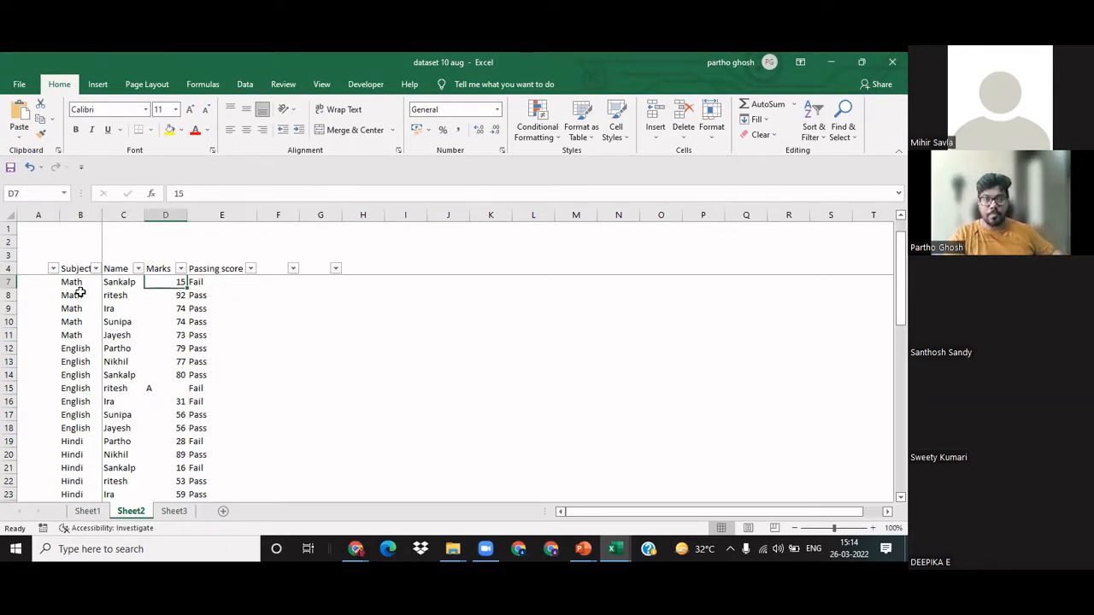
key(Left)
key(Left)
key(Up)
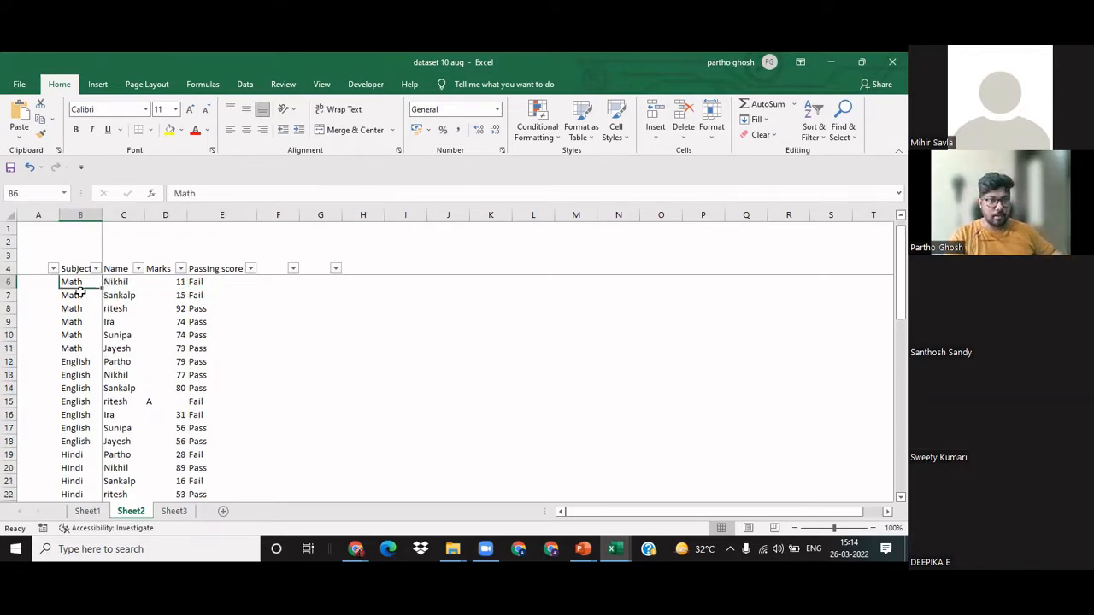
Step: View the filter choices of the Subject header in B4 and close them without changing anything
key(Up)
key(Up)
key(Down)
key(Up)
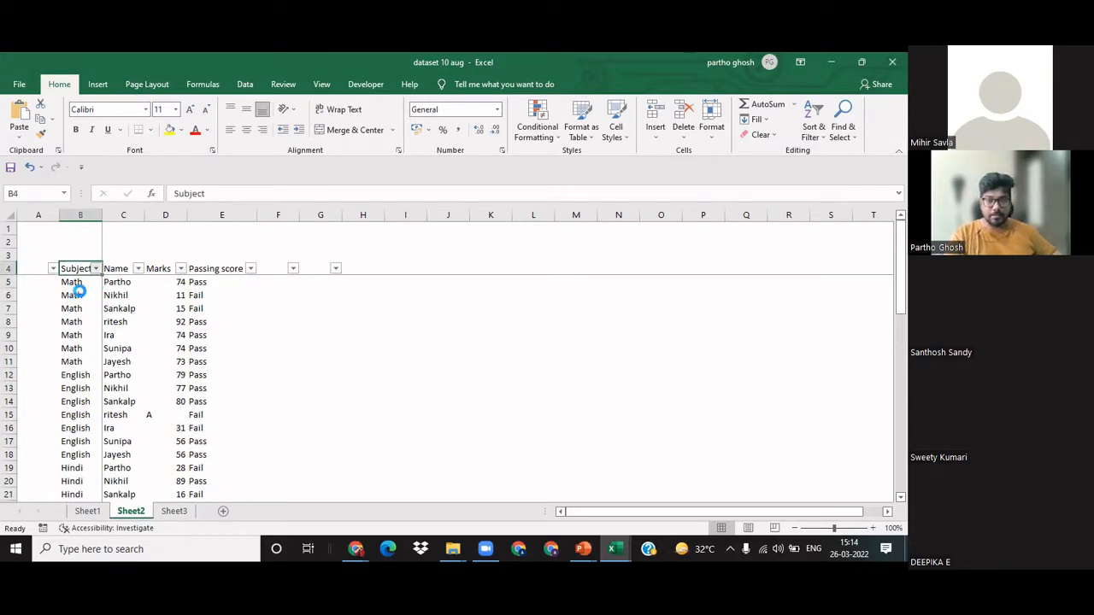
key(alt+Down)
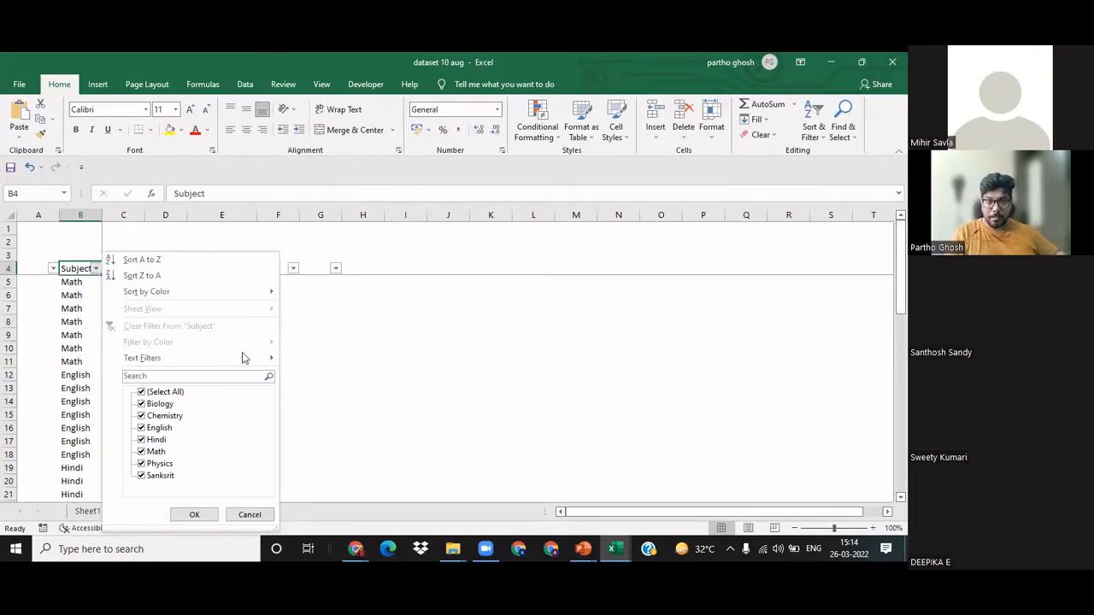
click(422, 344)
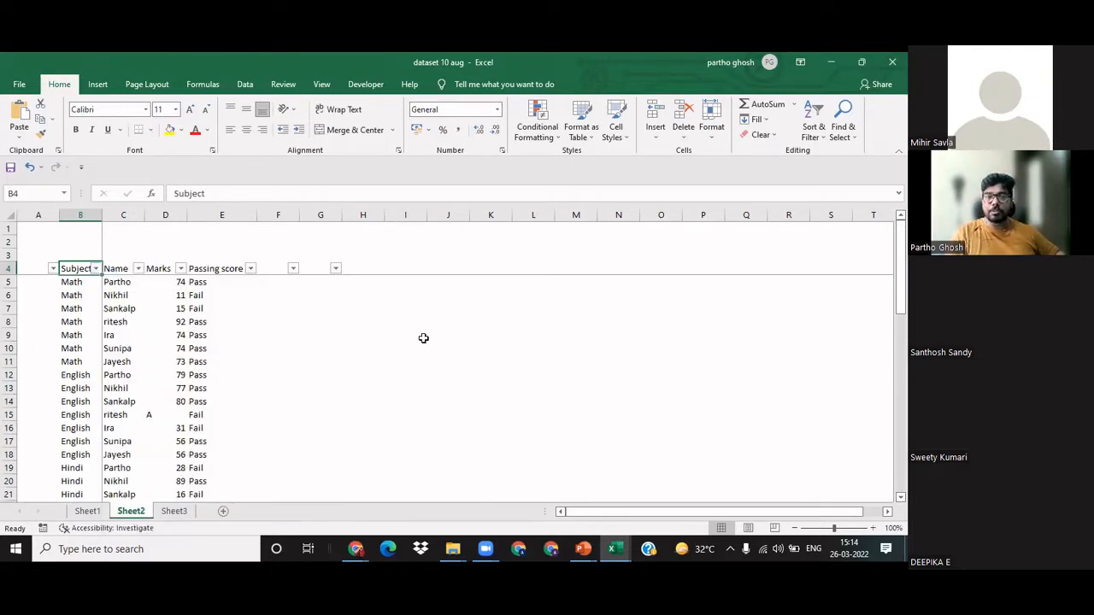
click(404, 322)
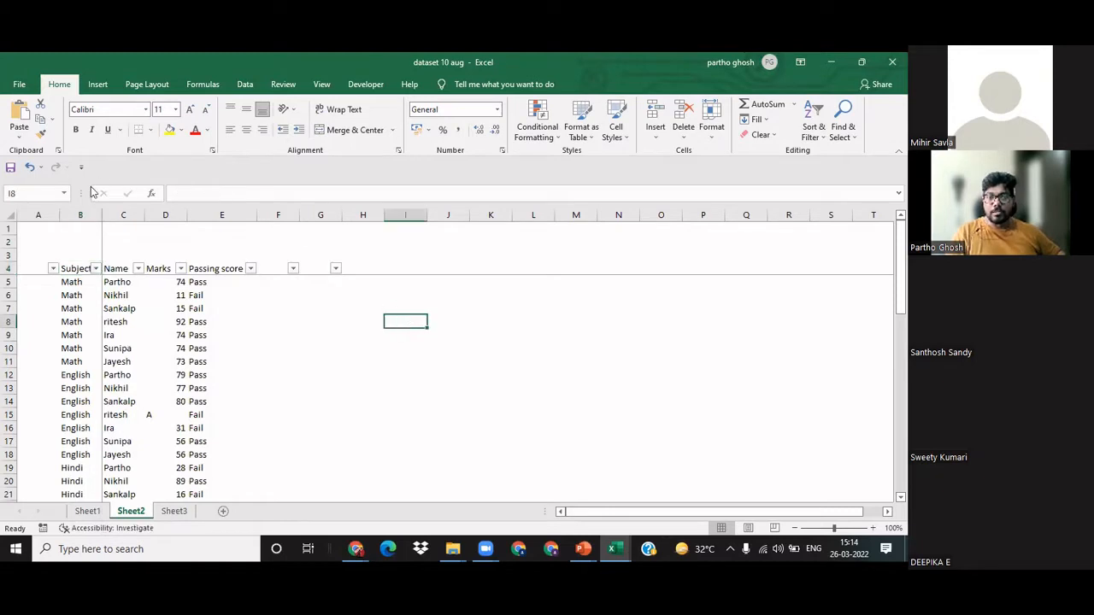
click(262, 466)
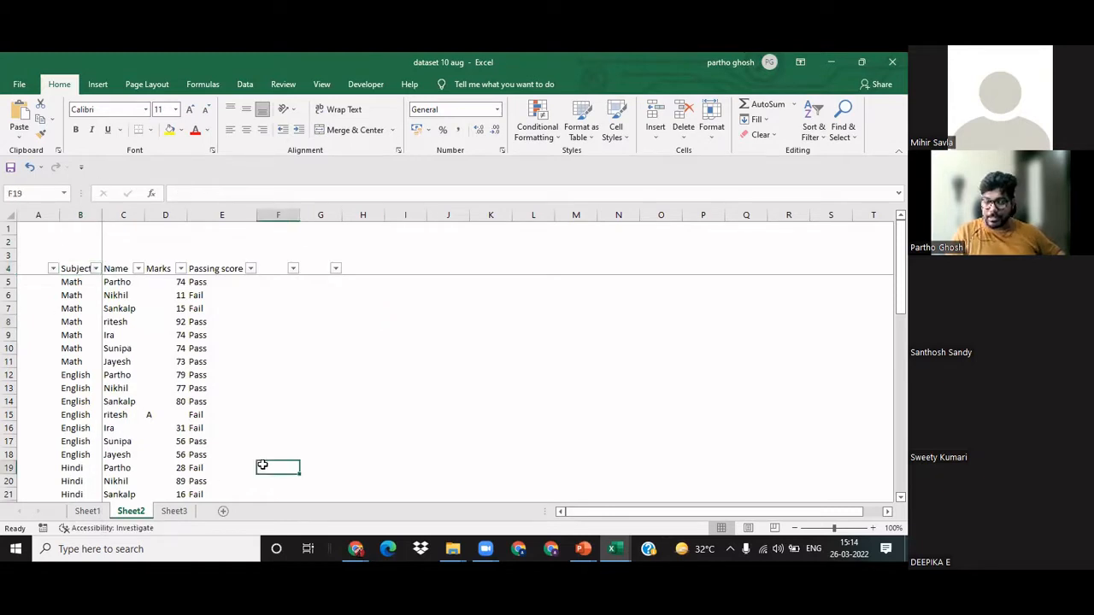
Step: Remove the existing filter from header row 4
click(70, 269)
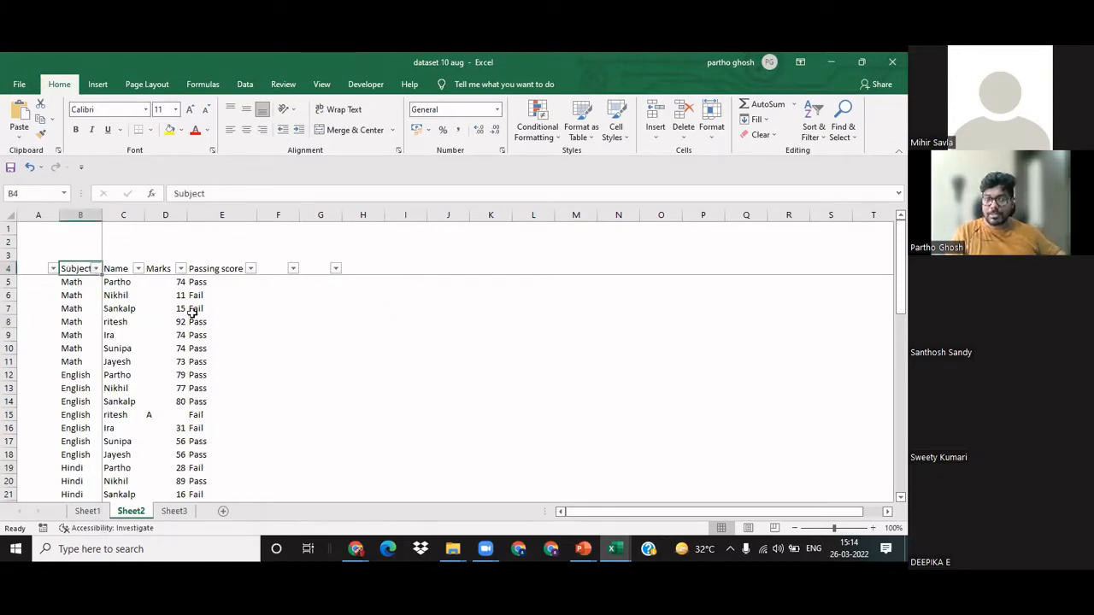
key(shift+space)
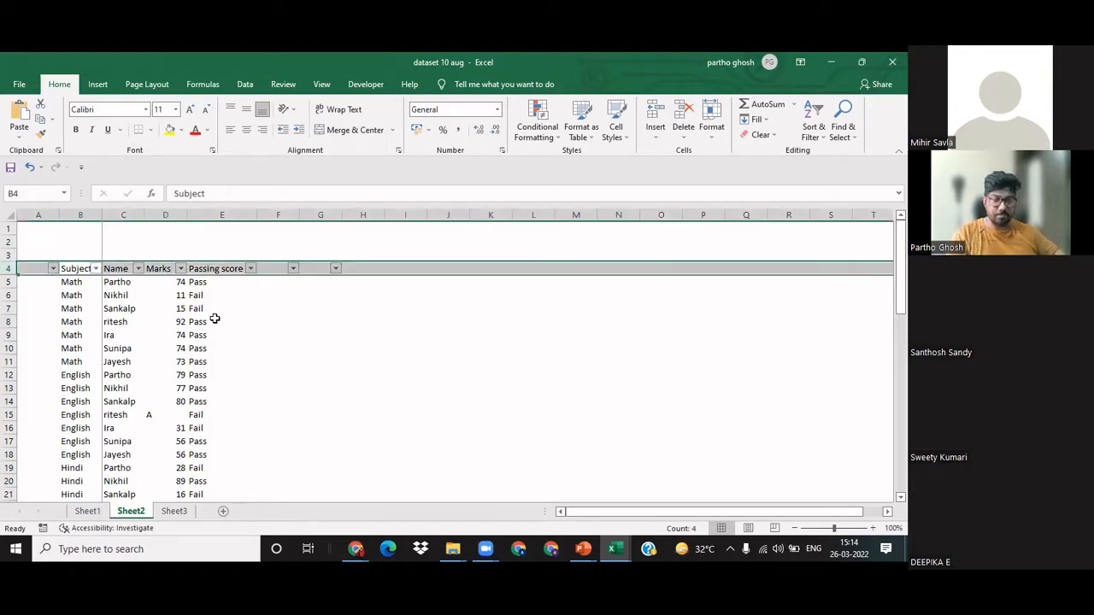
key(ctrl+shift+l)
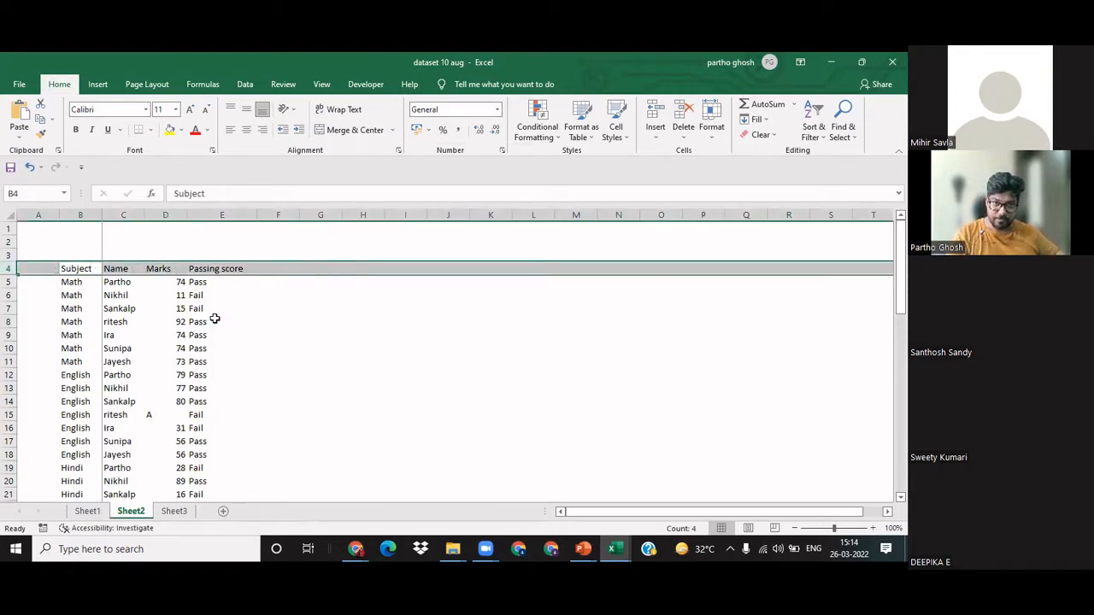
key(Down)
key(Up)
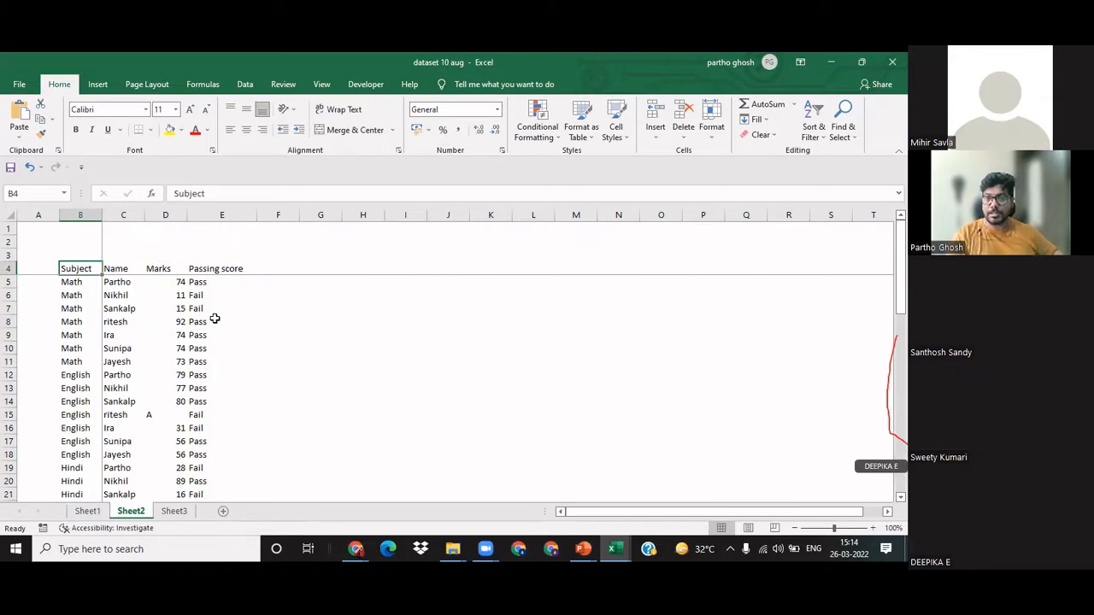
Step: Apply a filter to the table range B4:E53, from the Subject header through the Passing score column
key(ctrl+shift+Down)
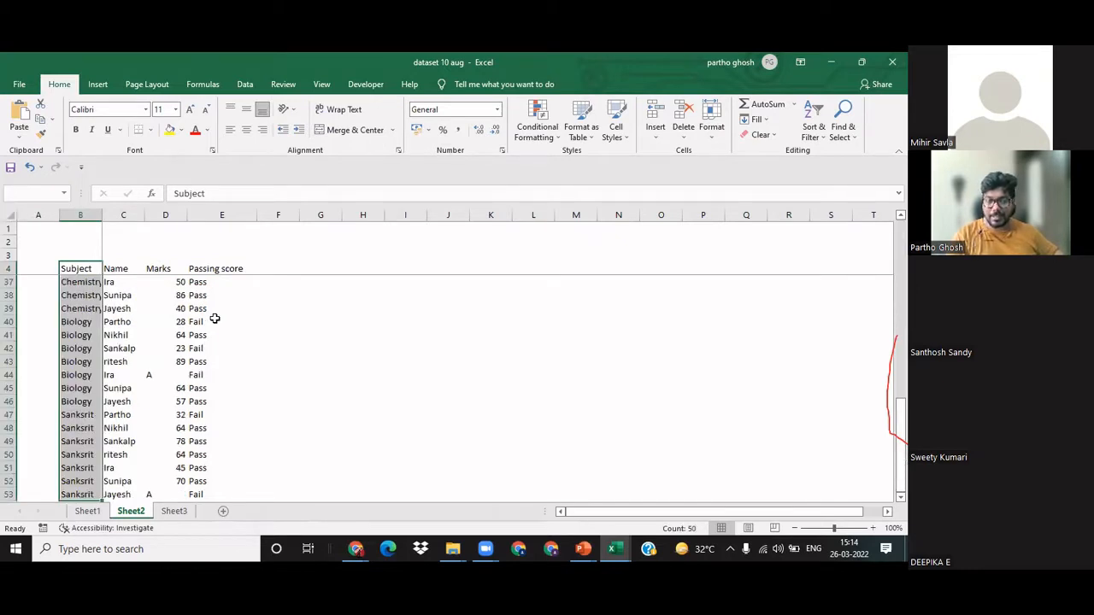
key(shift+Right)
key(shift+Right)
key(shift+Right)
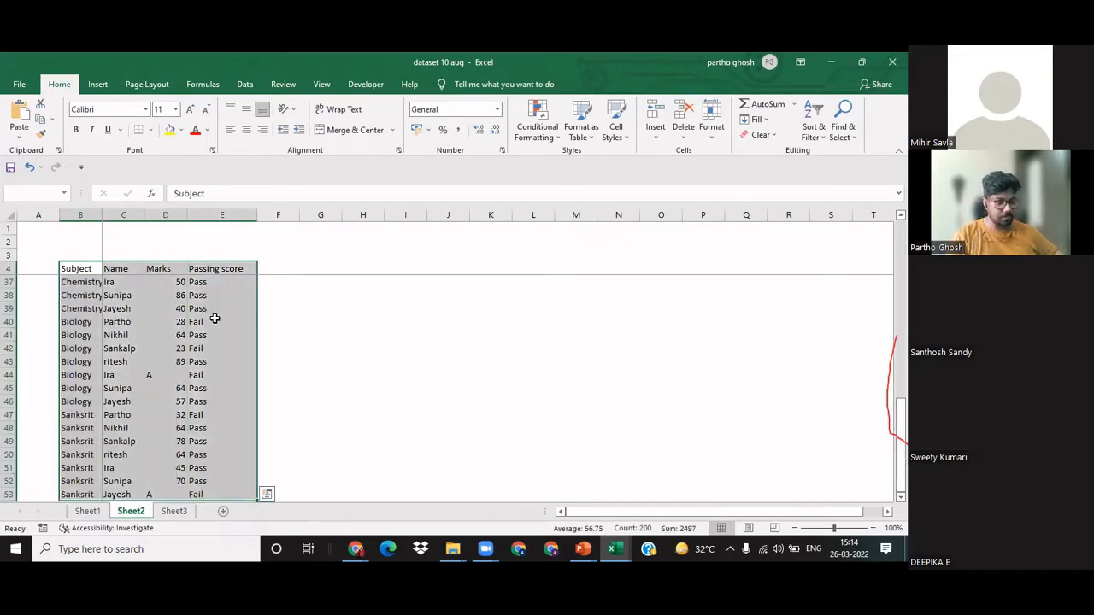
click(243, 85)
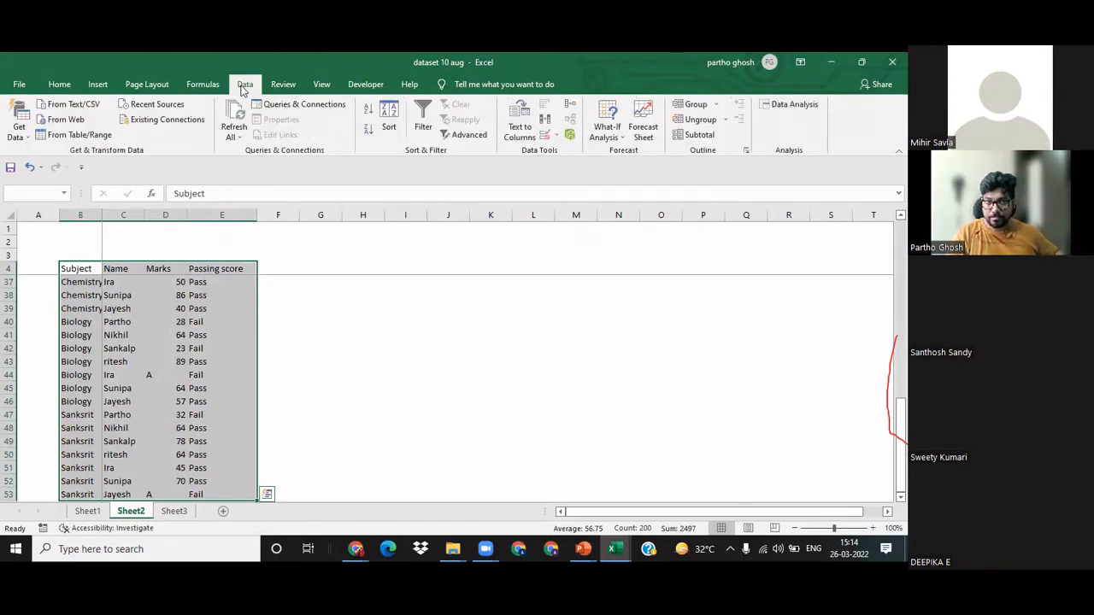
click(425, 118)
click(373, 296)
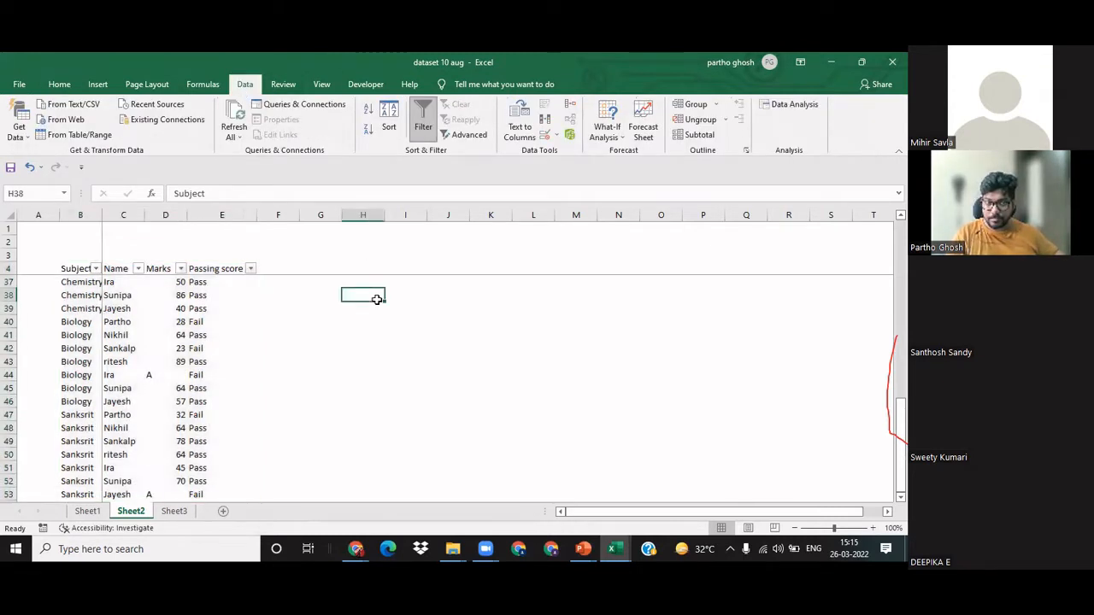
Step: Check the filter choices of the Subject column and undo the filter just applied to the table
click(97, 269)
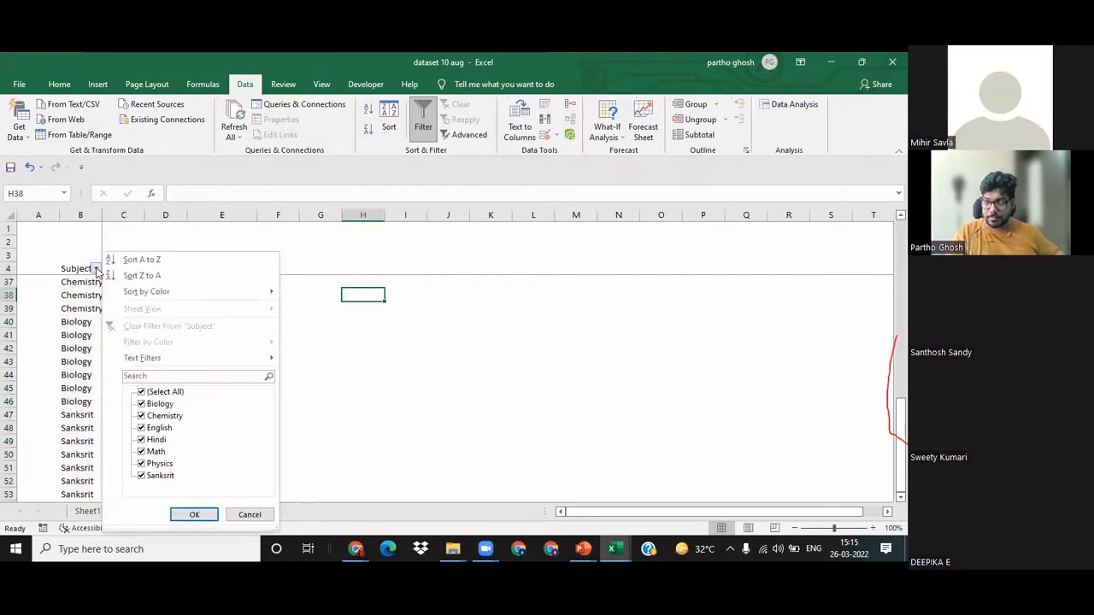
click(97, 271)
key(ctrl+z)
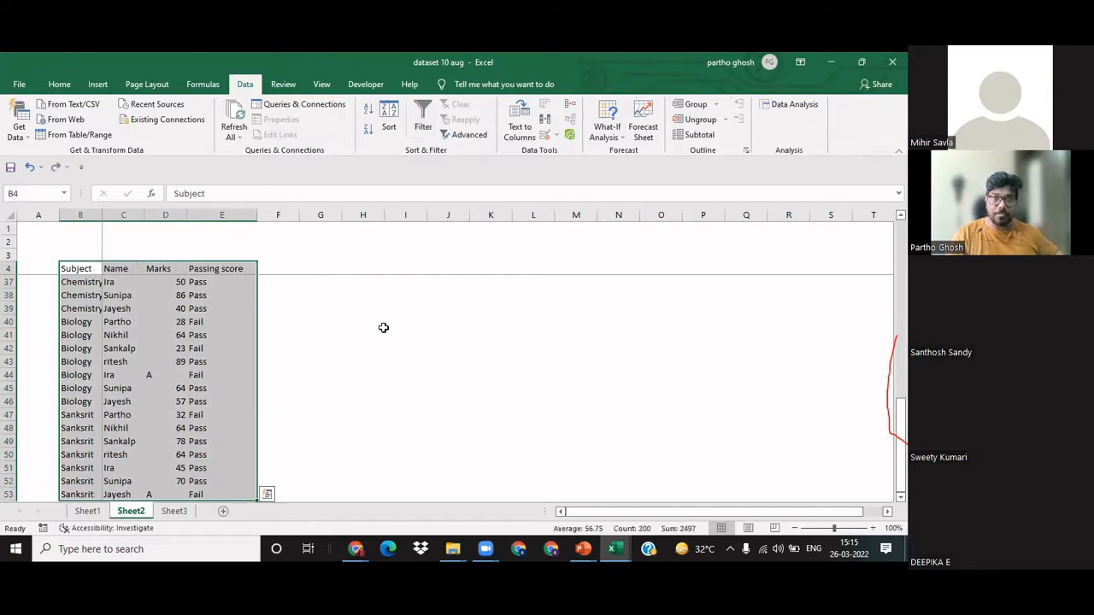
click(383, 329)
Step: Select the whole table starting from the Subject header in B4 and turn on filtering for its four columns
click(81, 272)
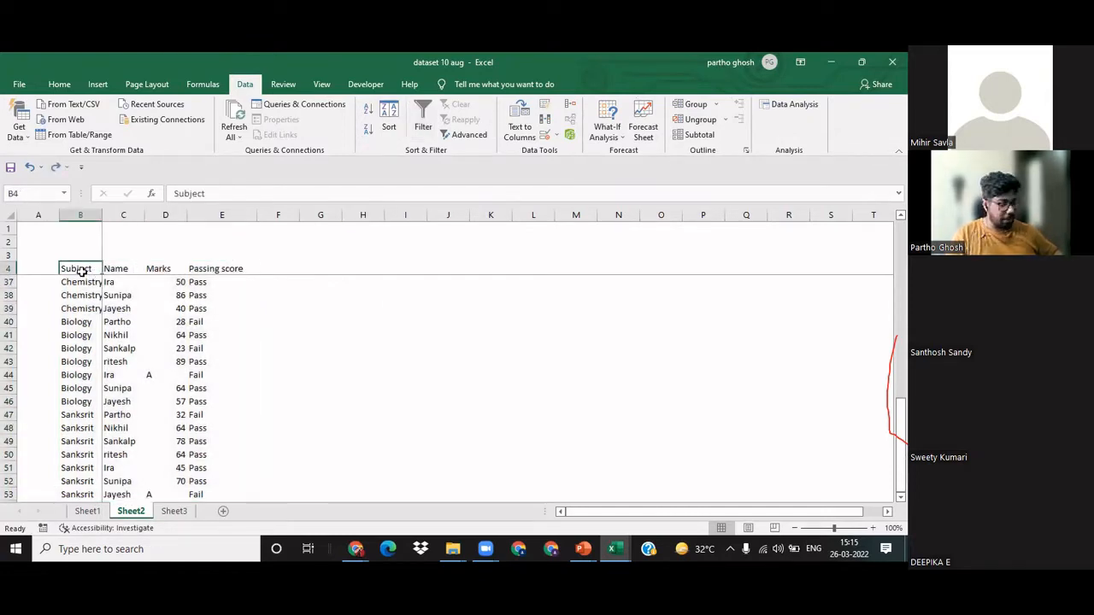
key(ctrl+a)
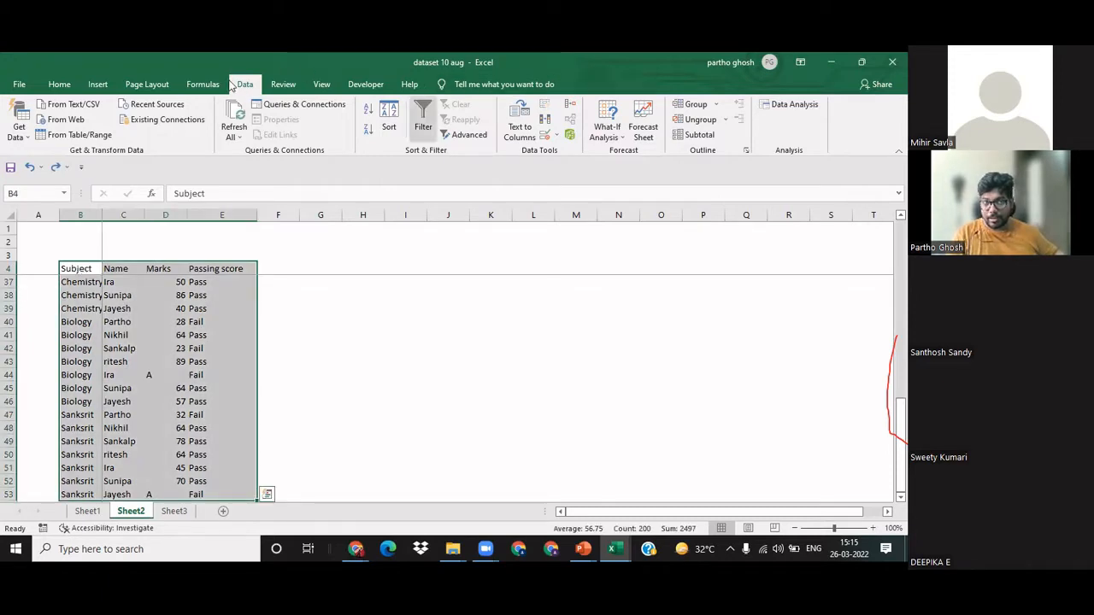
click(423, 120)
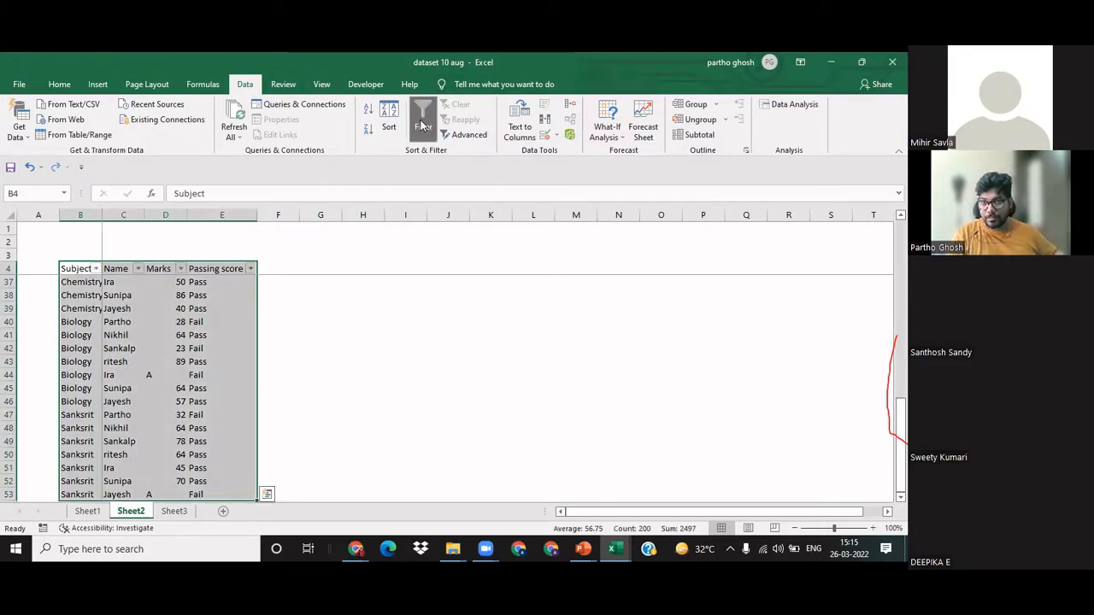
click(460, 346)
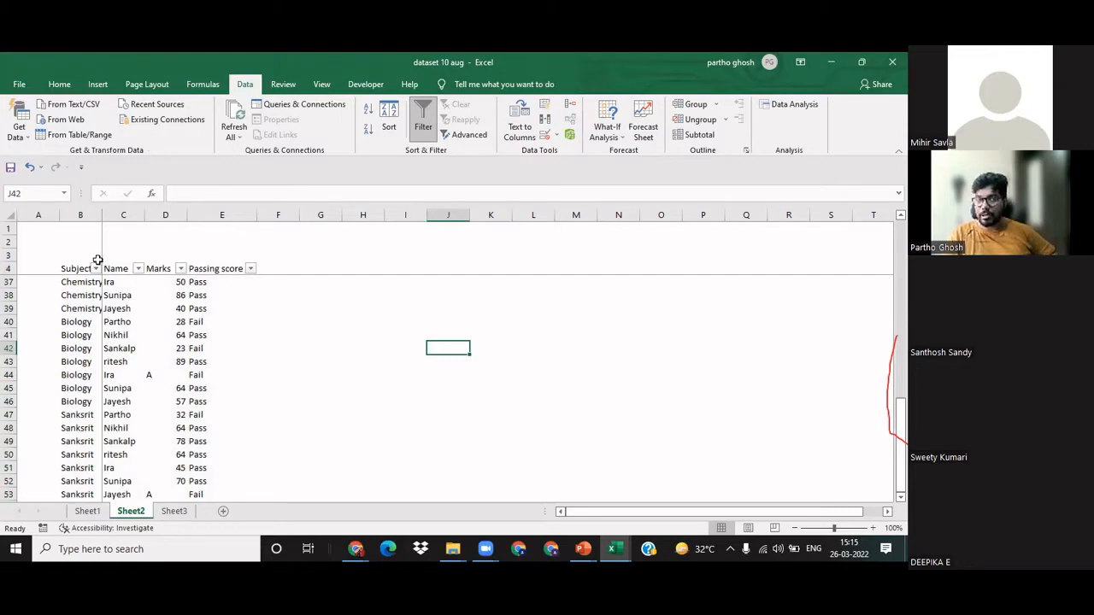
Step: View the filter choices of the Subject, Name and Marks columns in turn, closing each without changes
click(96, 268)
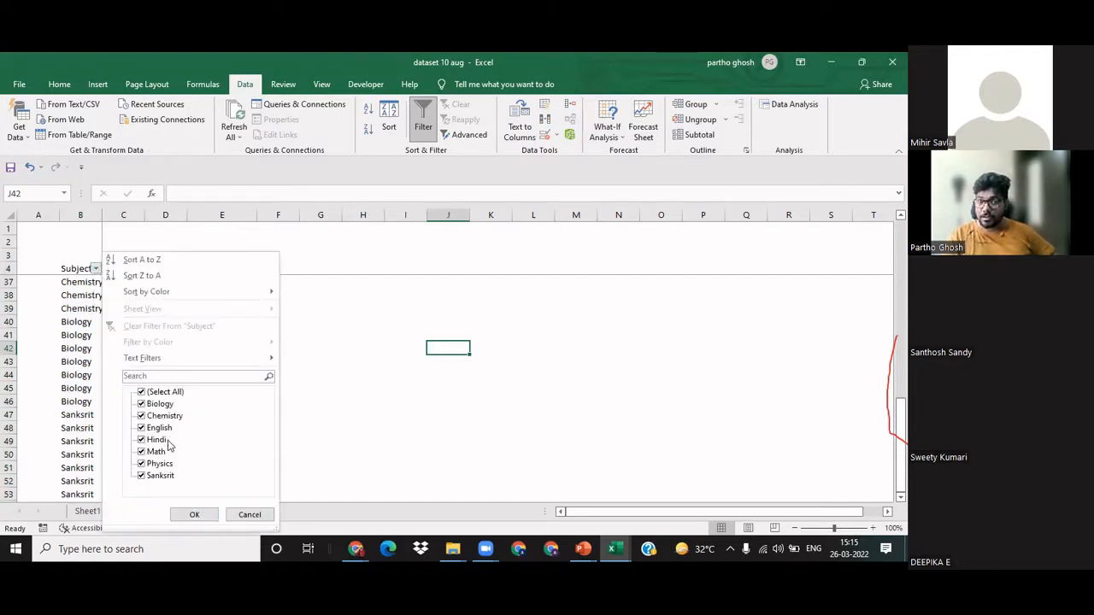
click(244, 515)
click(139, 269)
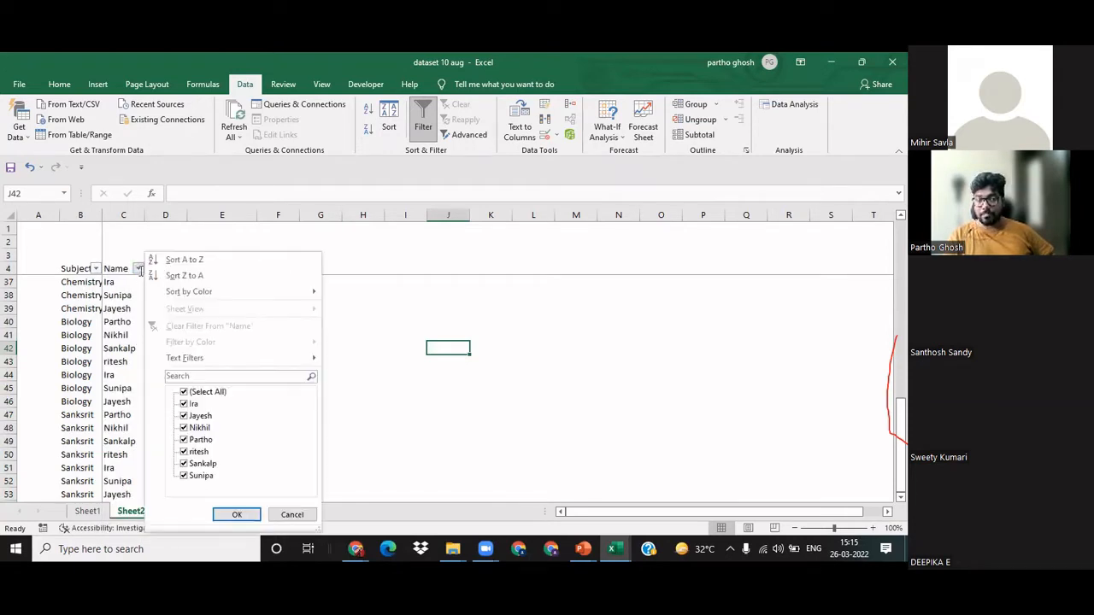
click(291, 514)
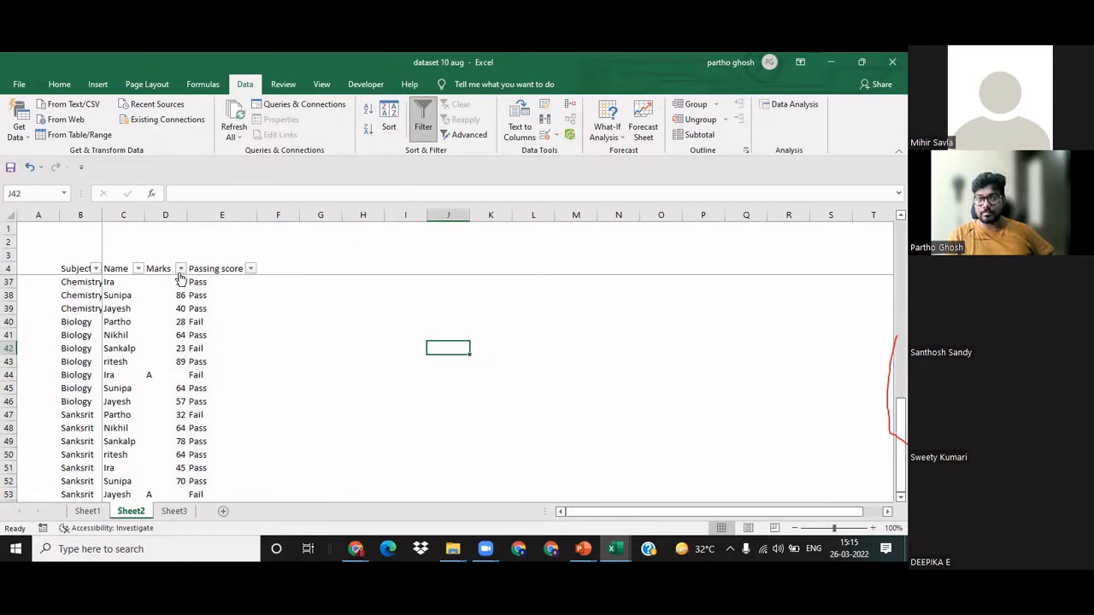
click(180, 269)
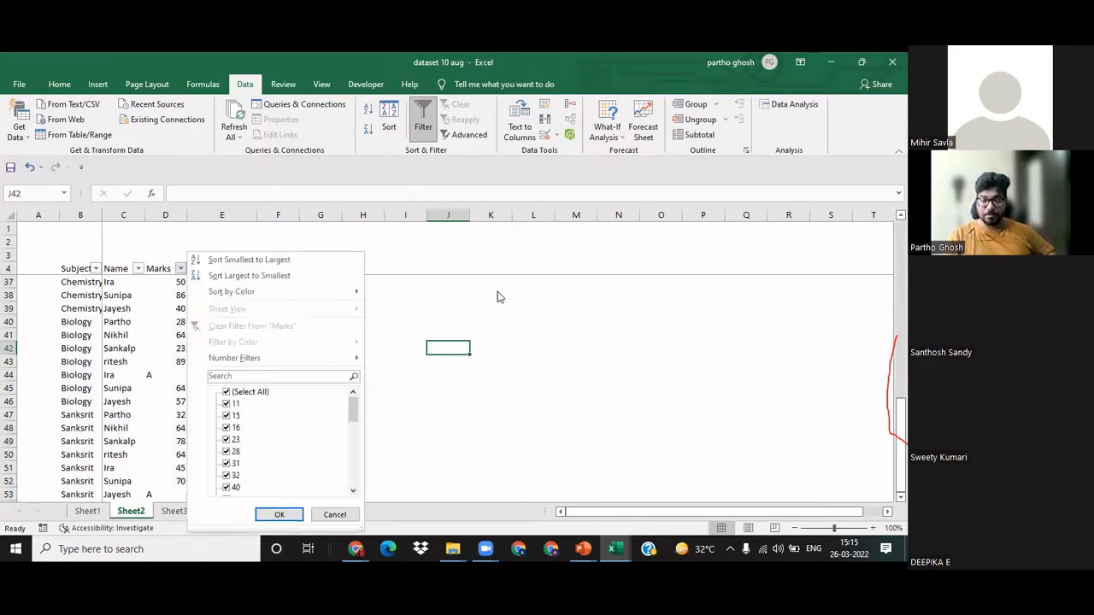
click(491, 294)
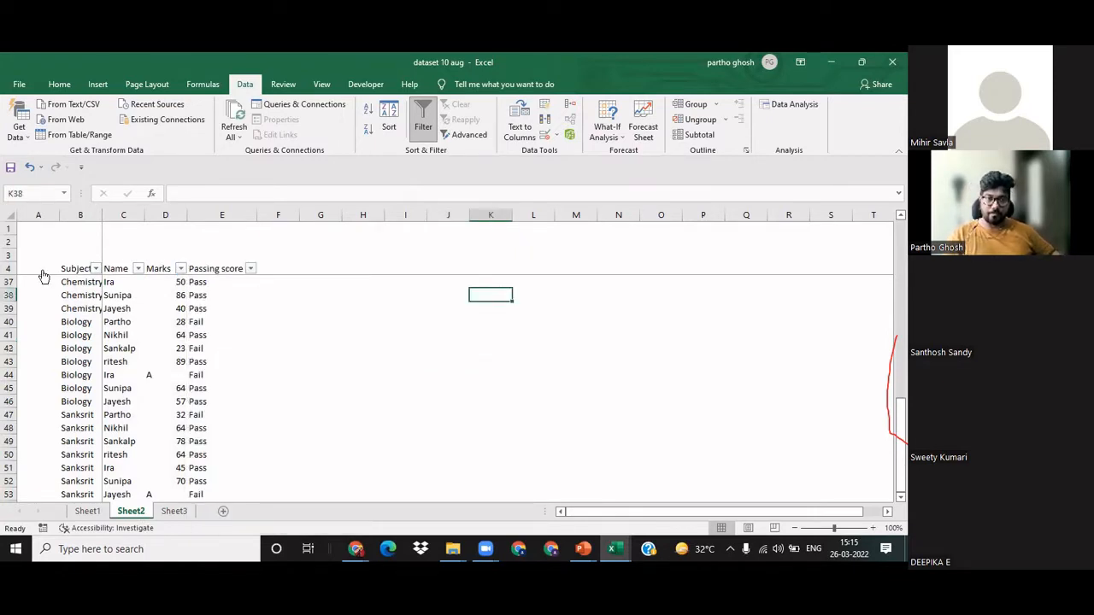
click(74, 264)
key(Down)
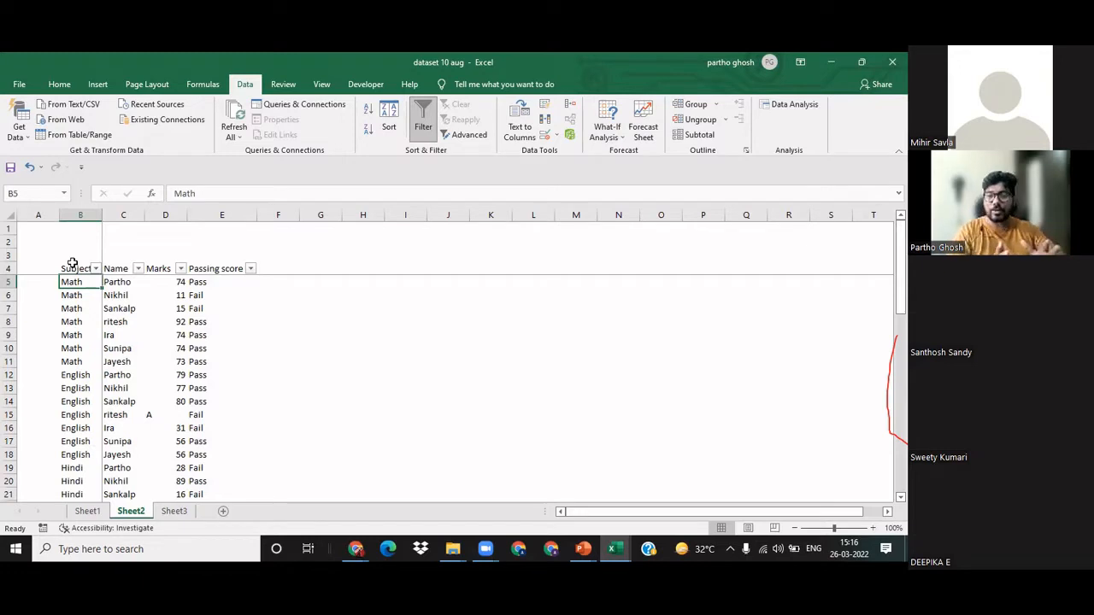
click(482, 349)
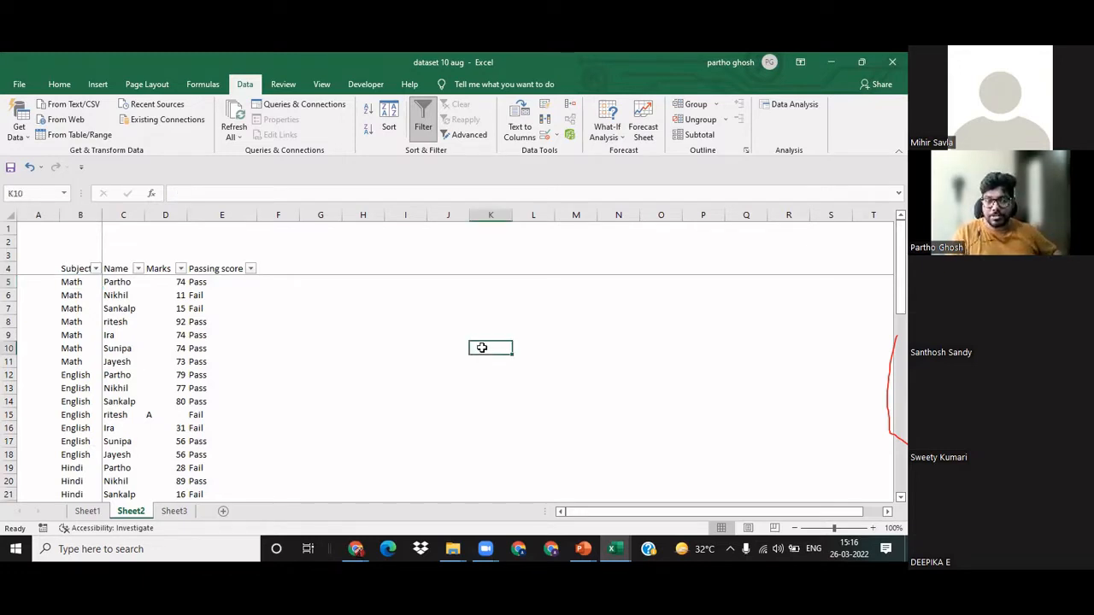
scroll(482, 347, down, 1)
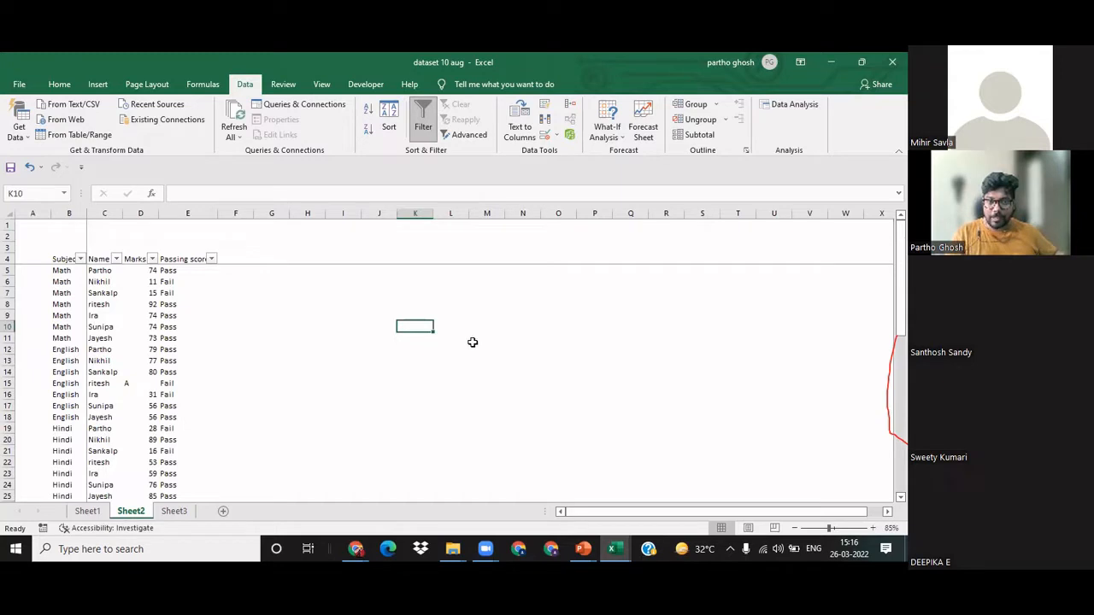
Step: Look through the marks table down to its last row and return to its first rows
scroll(236, 399, down, 8)
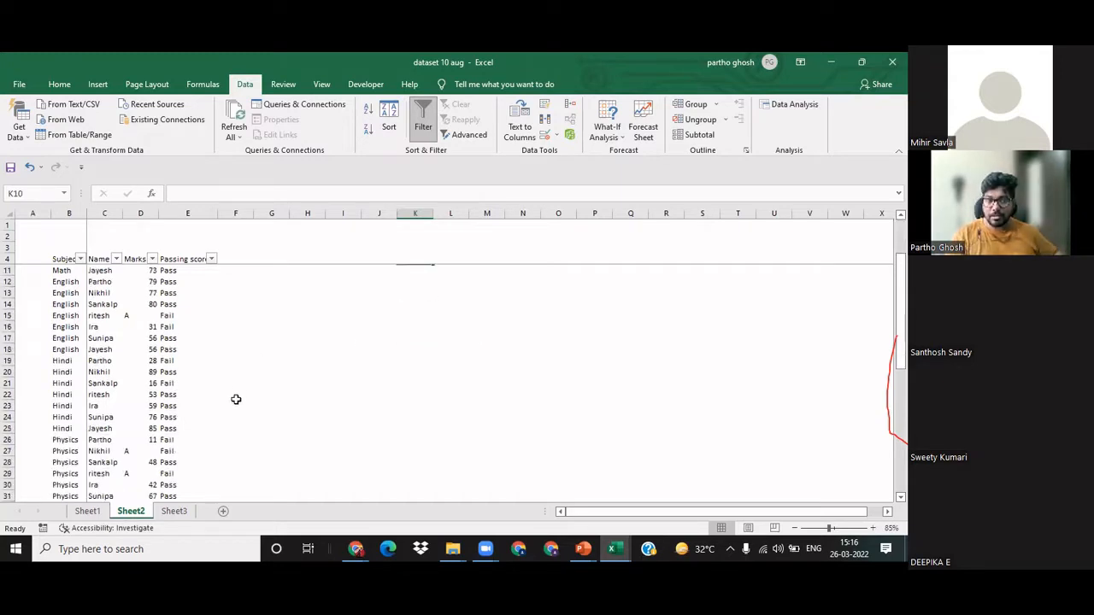
scroll(236, 399, down, 3)
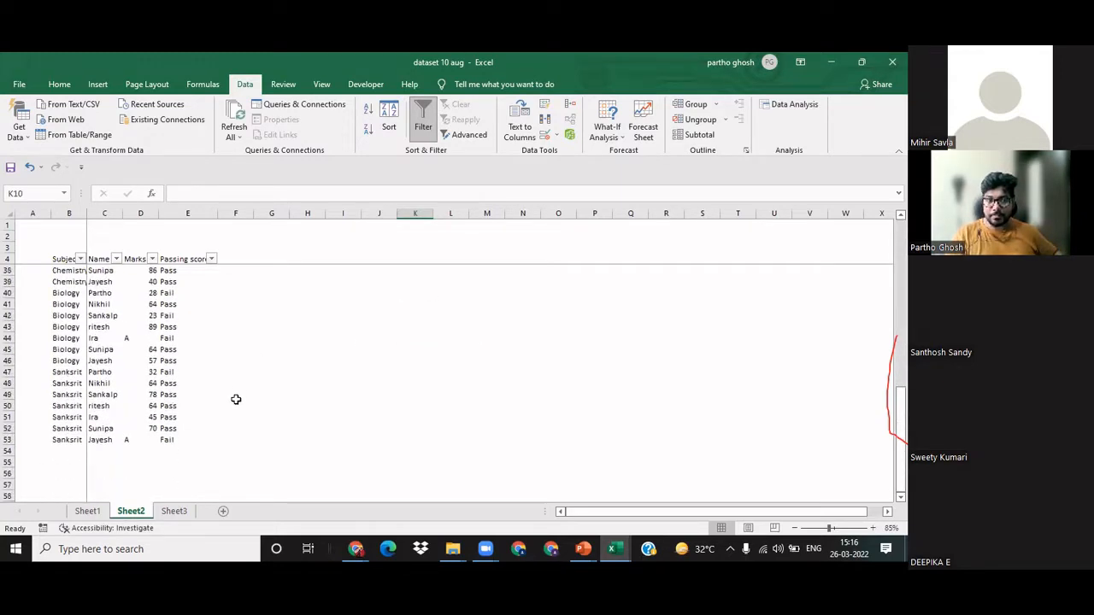
scroll(236, 399, up, 11)
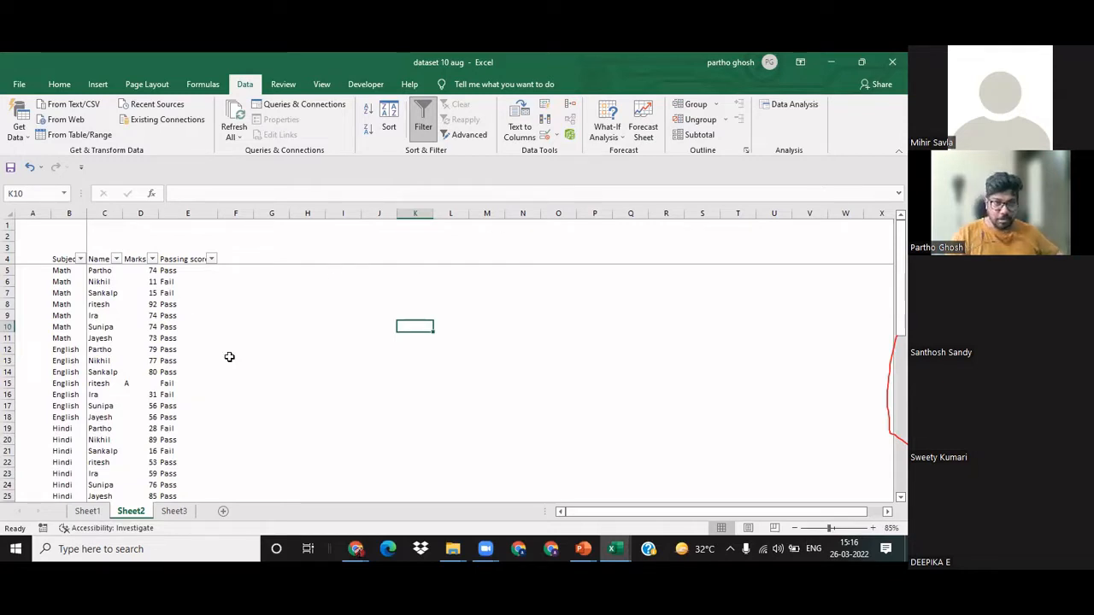
click(304, 366)
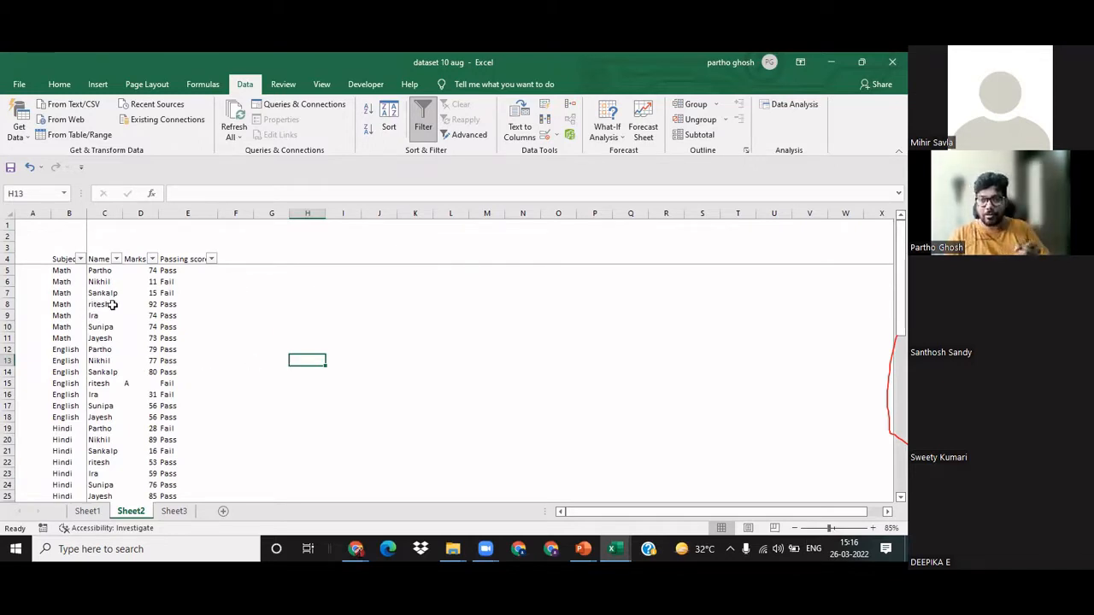
click(219, 425)
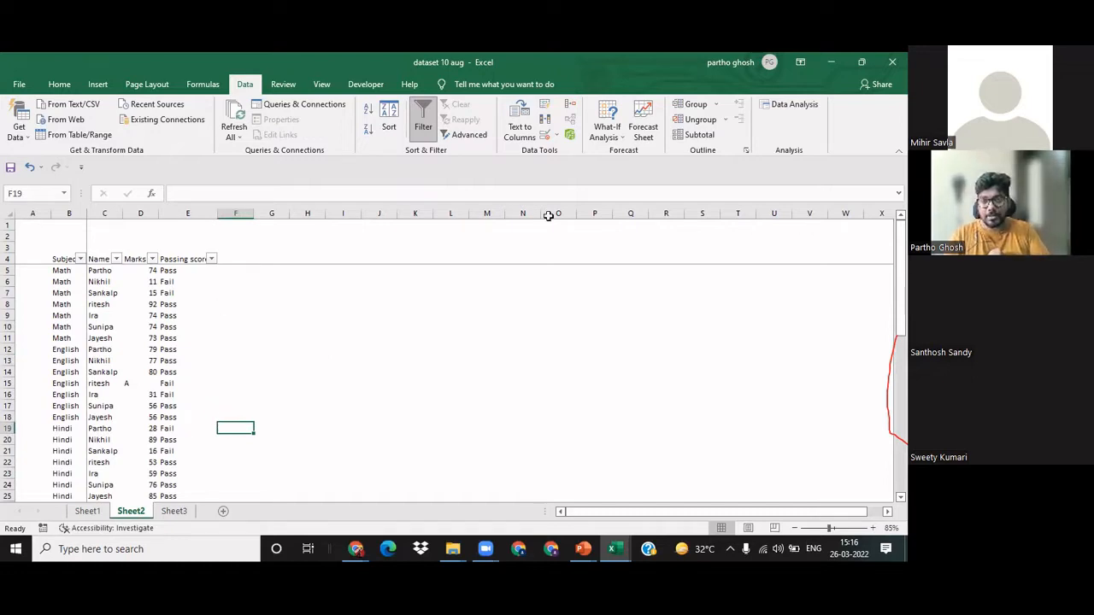
Step: Examine the Math and English blocks of the Subject column and the name, marks and Passing score entries of the Math rows
click(64, 271)
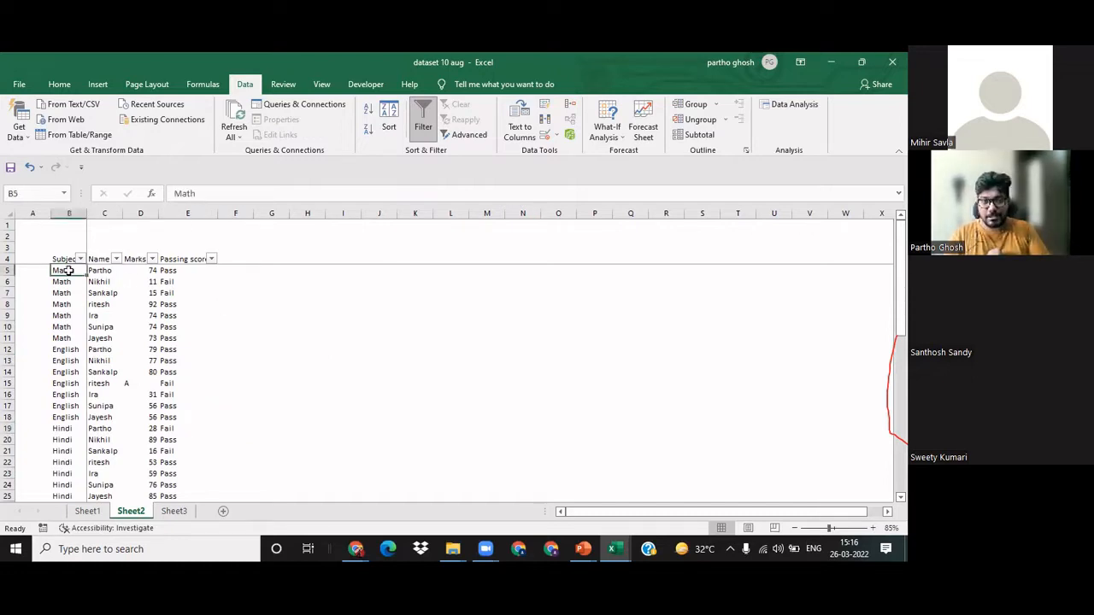
drag(99, 338, 101, 271)
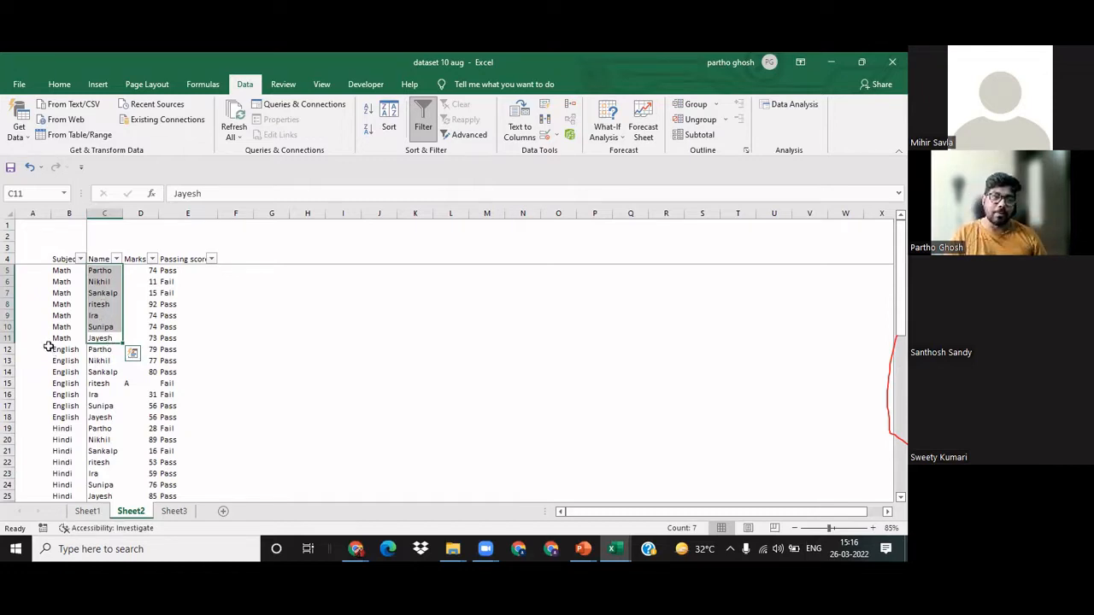
drag(67, 339, 69, 273)
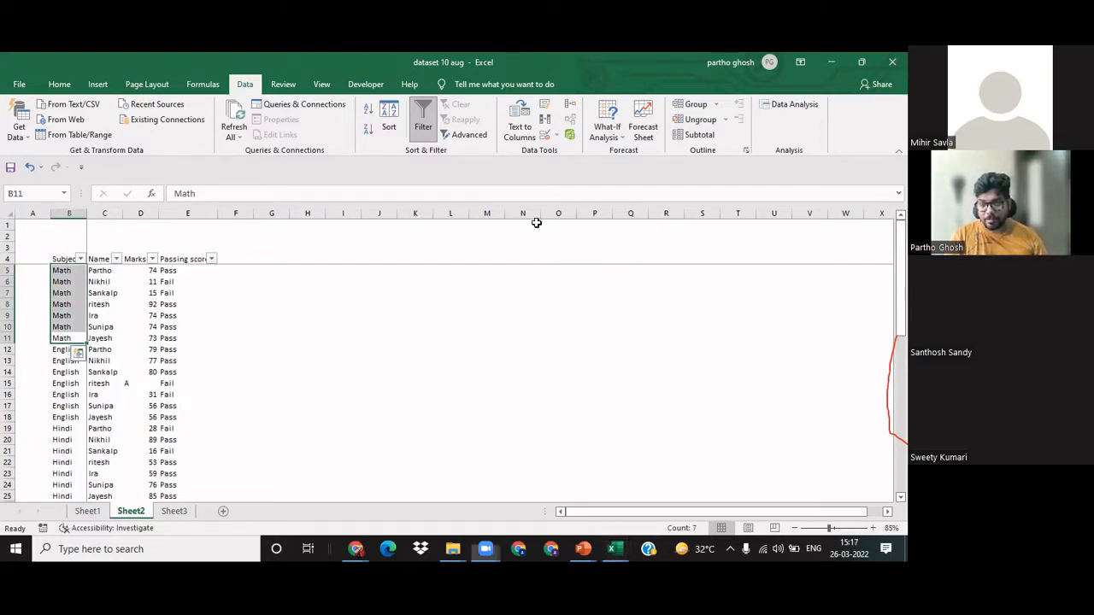
click(240, 311)
click(67, 351)
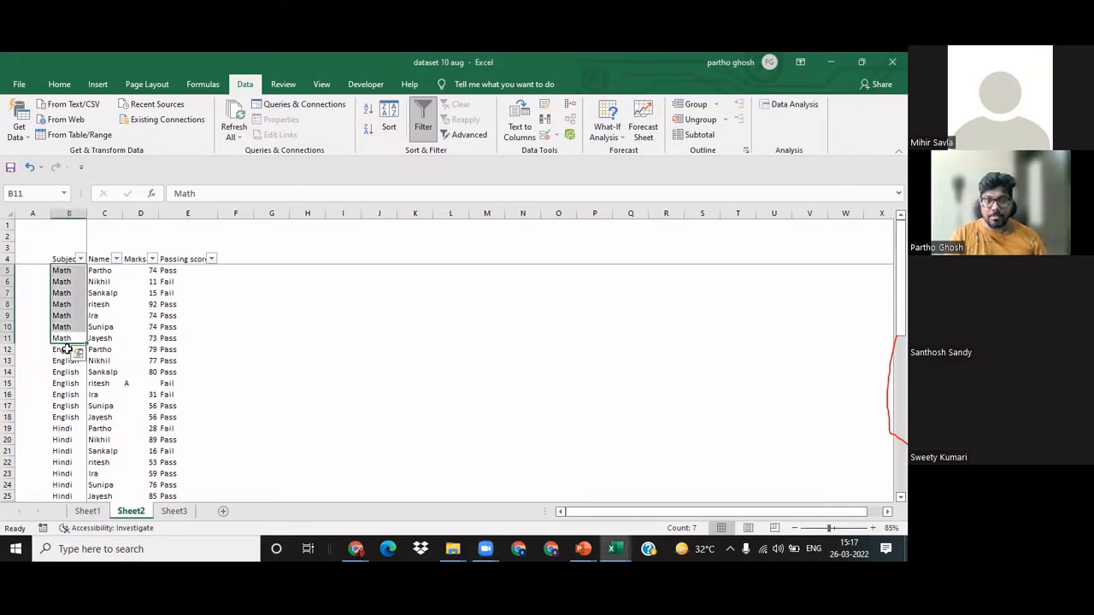
click(57, 350)
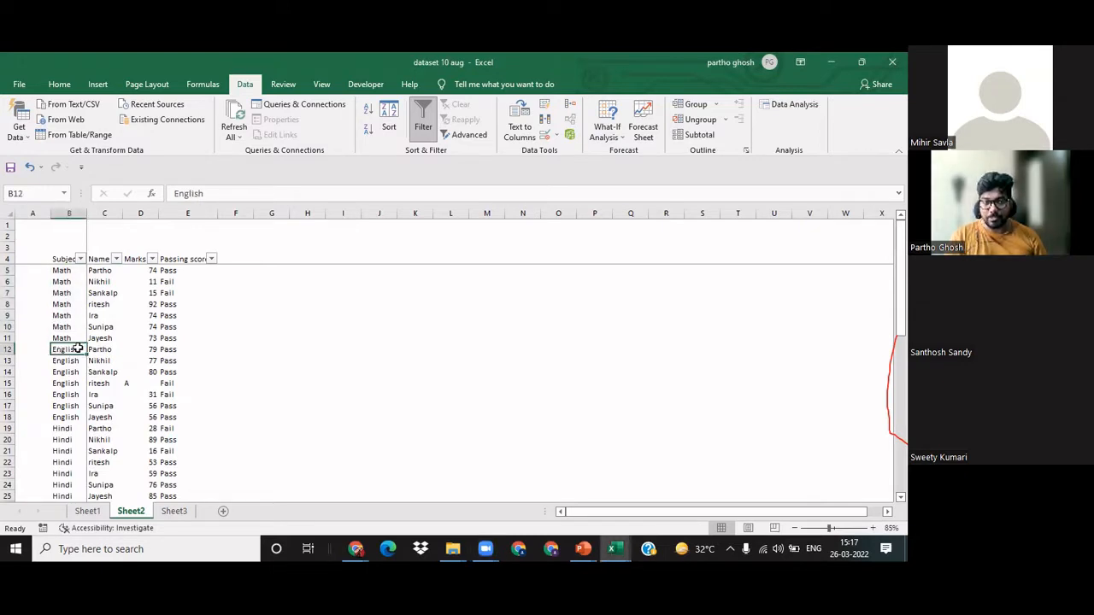
drag(72, 349, 67, 391)
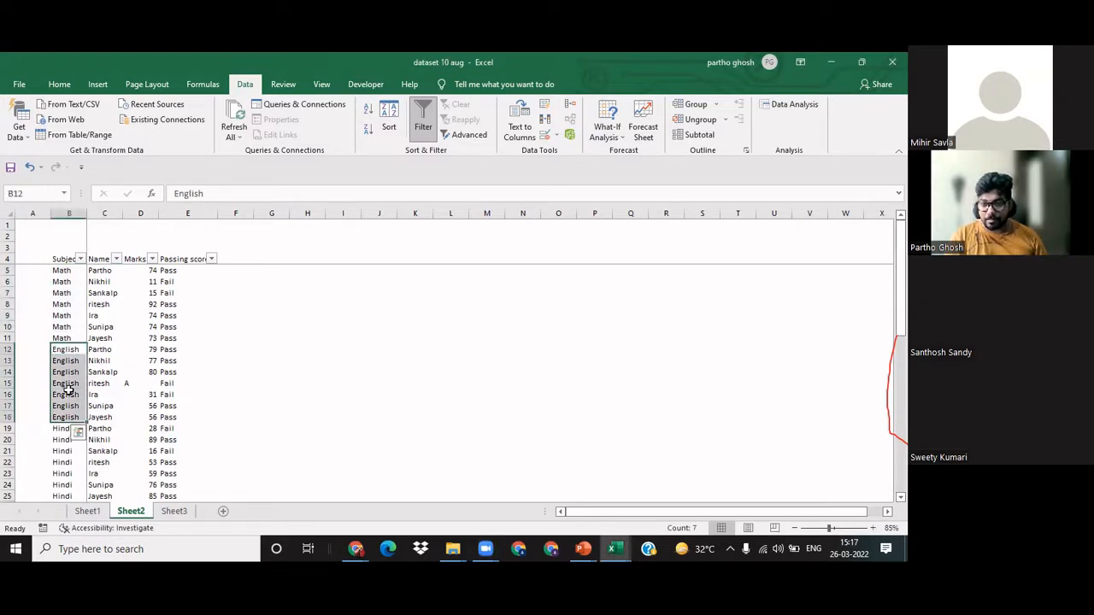
click(229, 361)
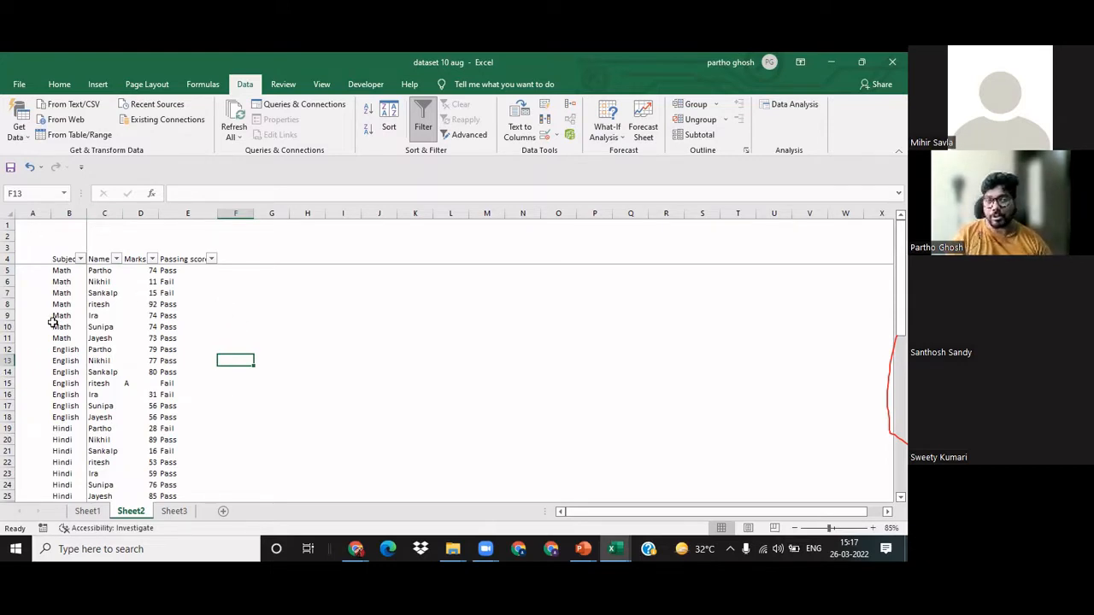
click(99, 292)
click(150, 290)
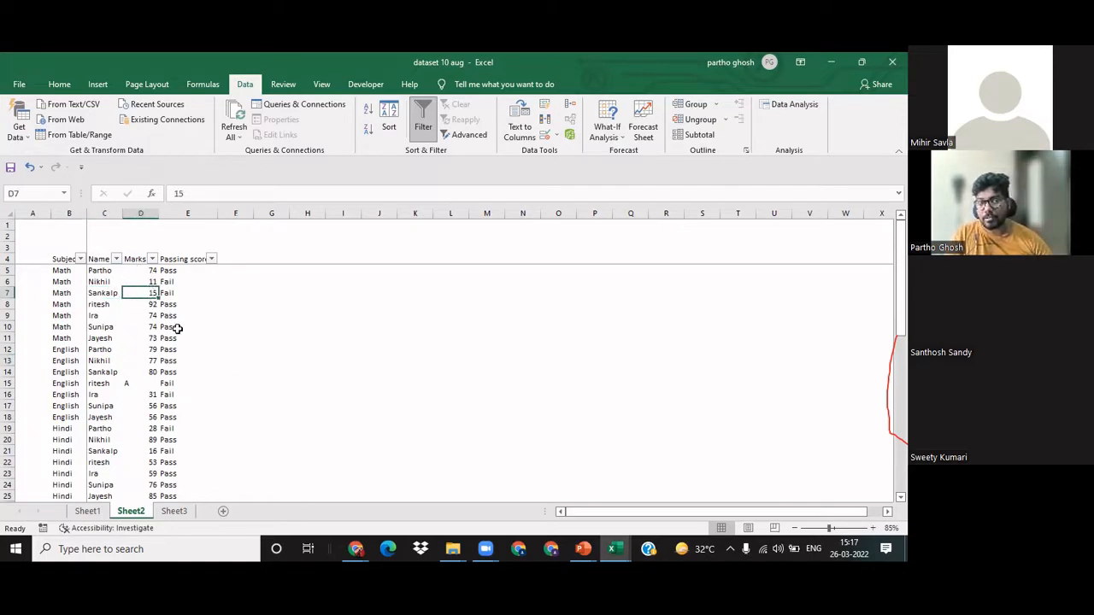
click(168, 306)
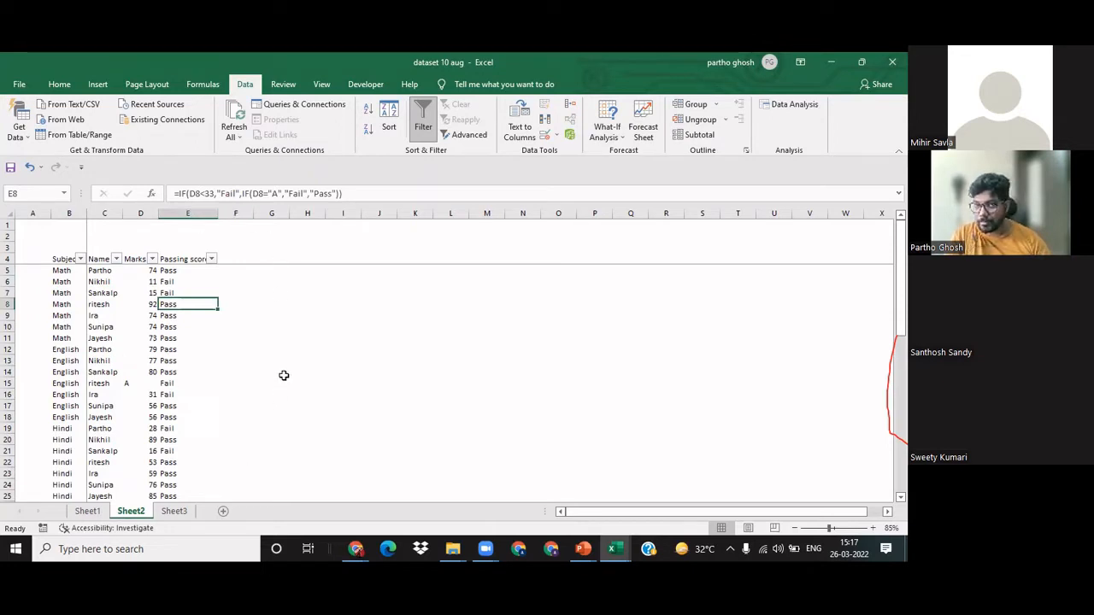
click(265, 336)
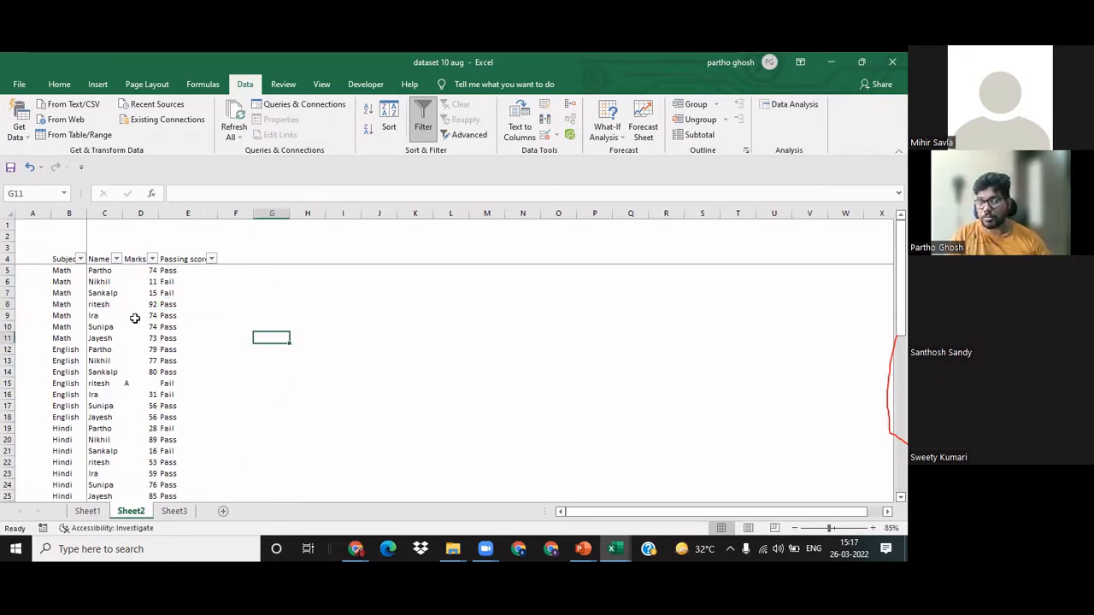
click(279, 291)
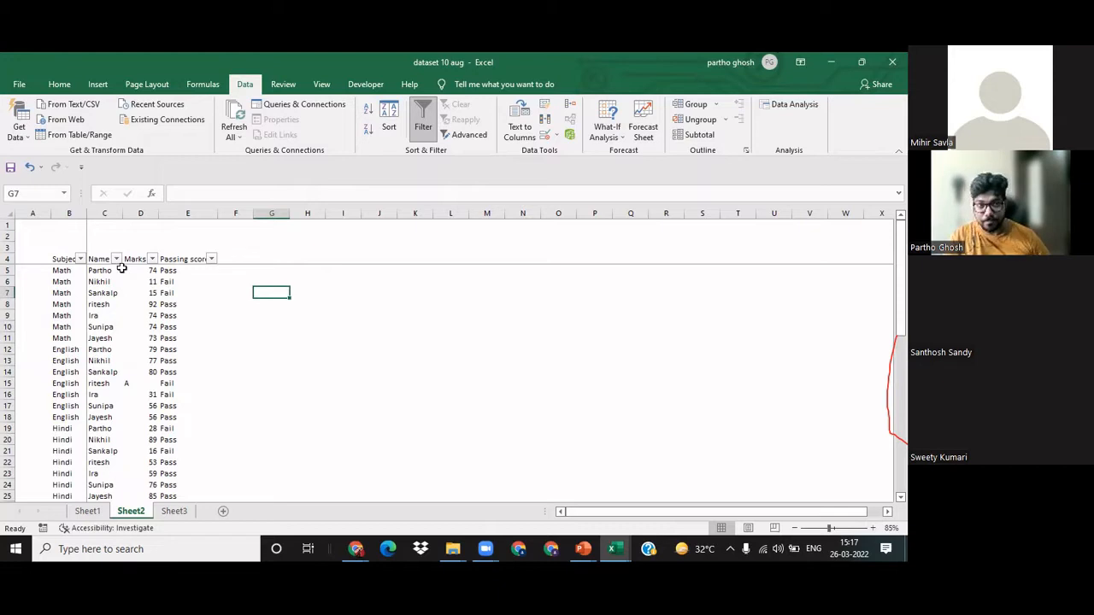
Step: Select the whole table starting from the Subject header in B4 and sort it A to Z by Subject
click(68, 282)
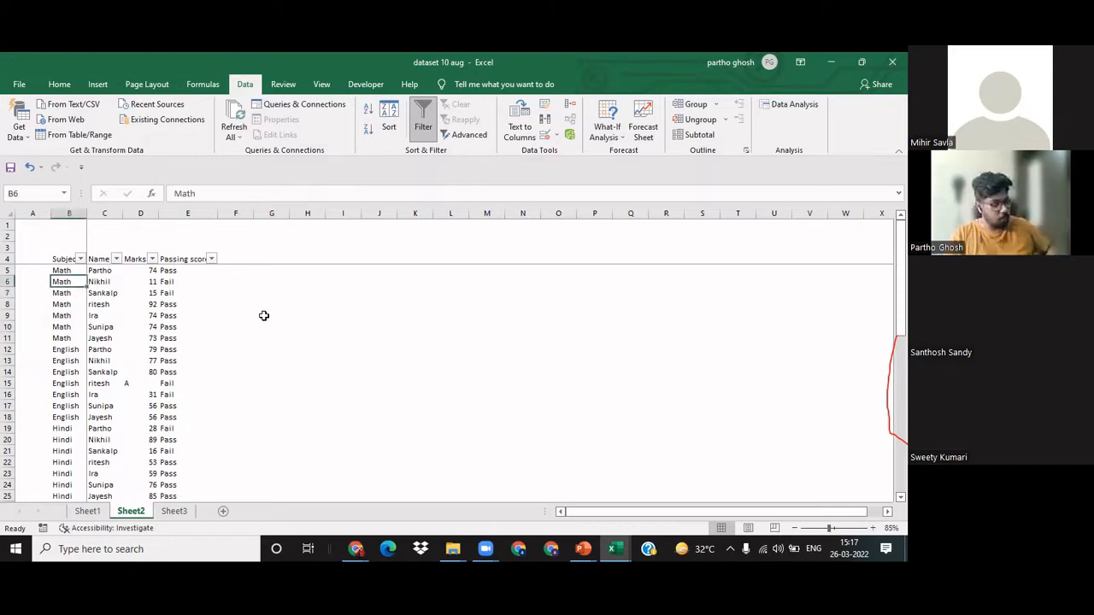
key(Up)
key(Up)
key(ctrl+shift+Down)
key(ctrl+shift+Right)
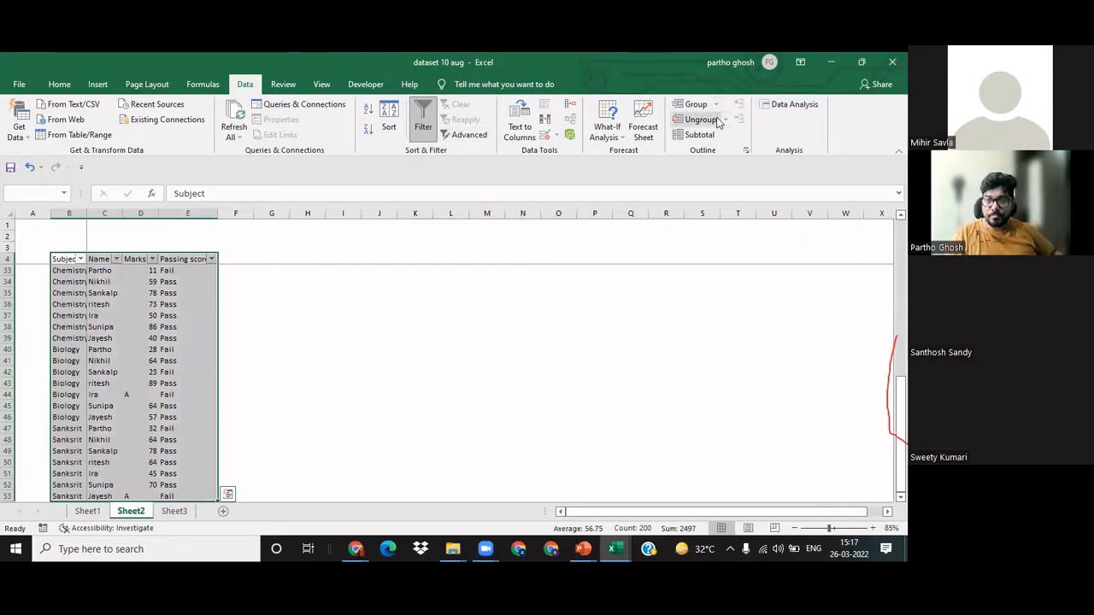
click(59, 84)
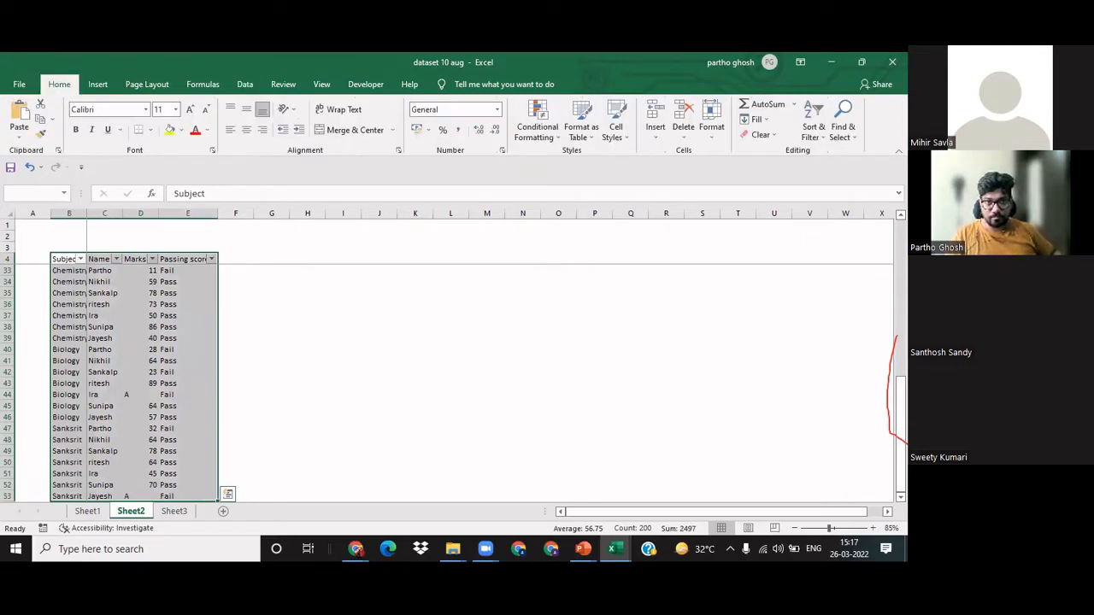
click(825, 129)
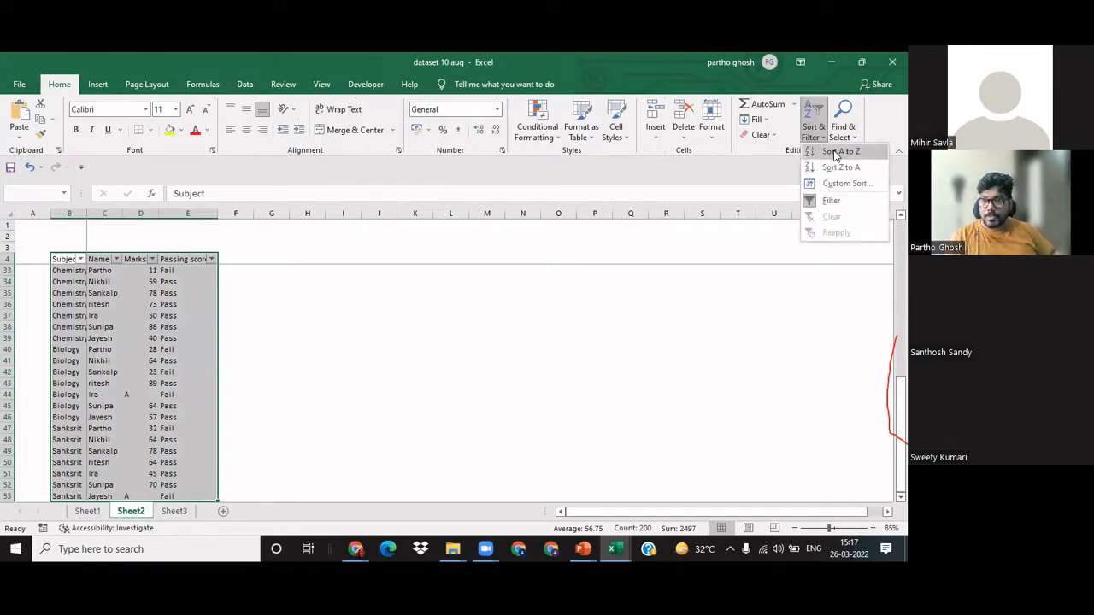
click(836, 156)
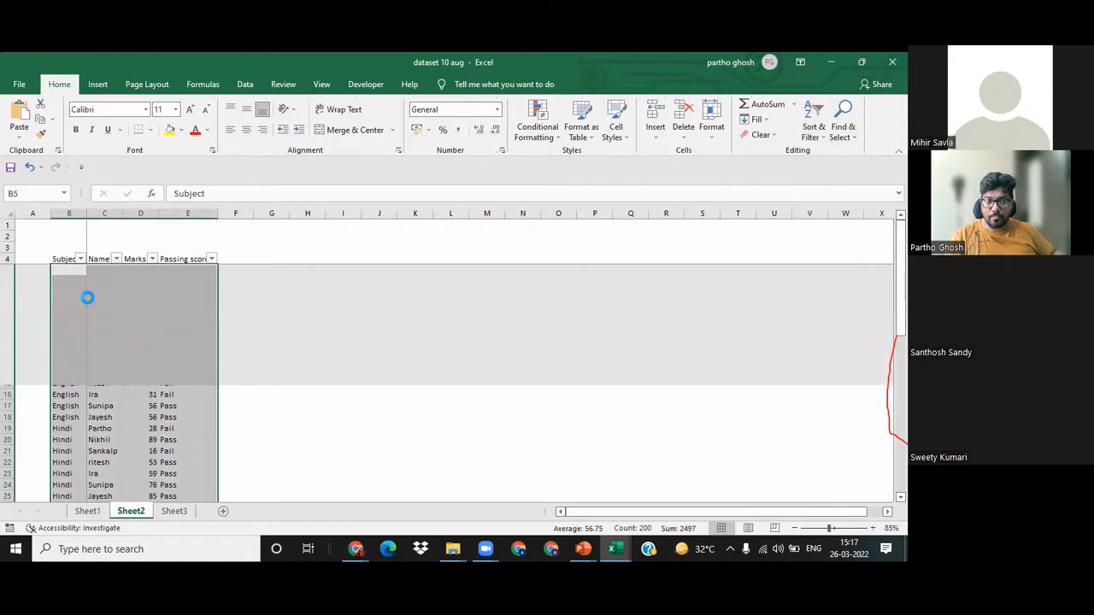
click(338, 291)
Step: Examine the order of the subjects down the sorted table, from the Biology rows through the Physics rows
click(68, 292)
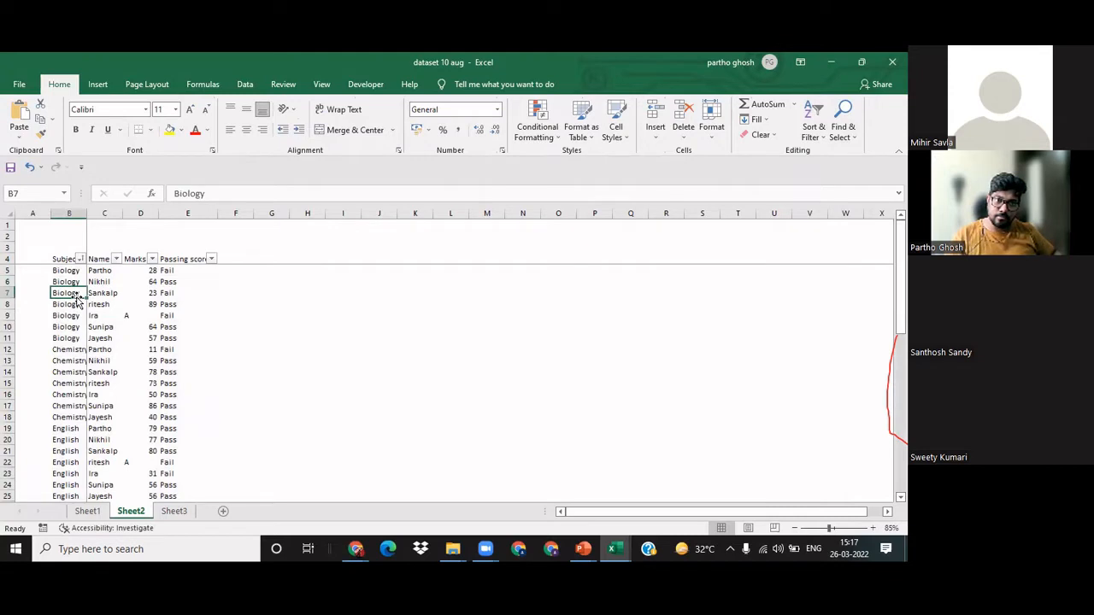
click(346, 259)
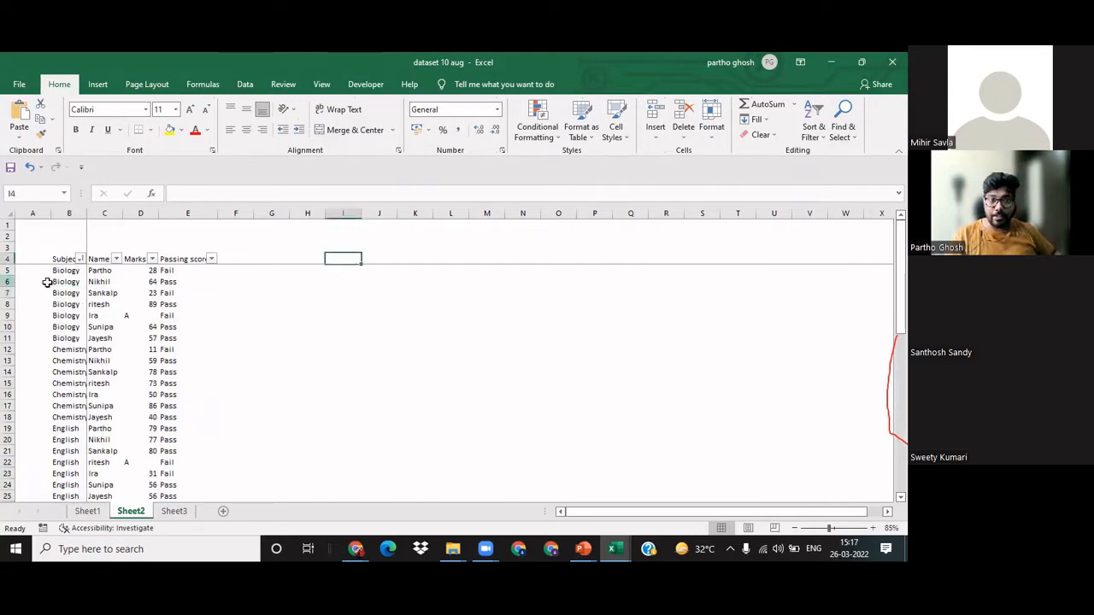
drag(71, 271, 65, 405)
scroll(62, 395, down, 4)
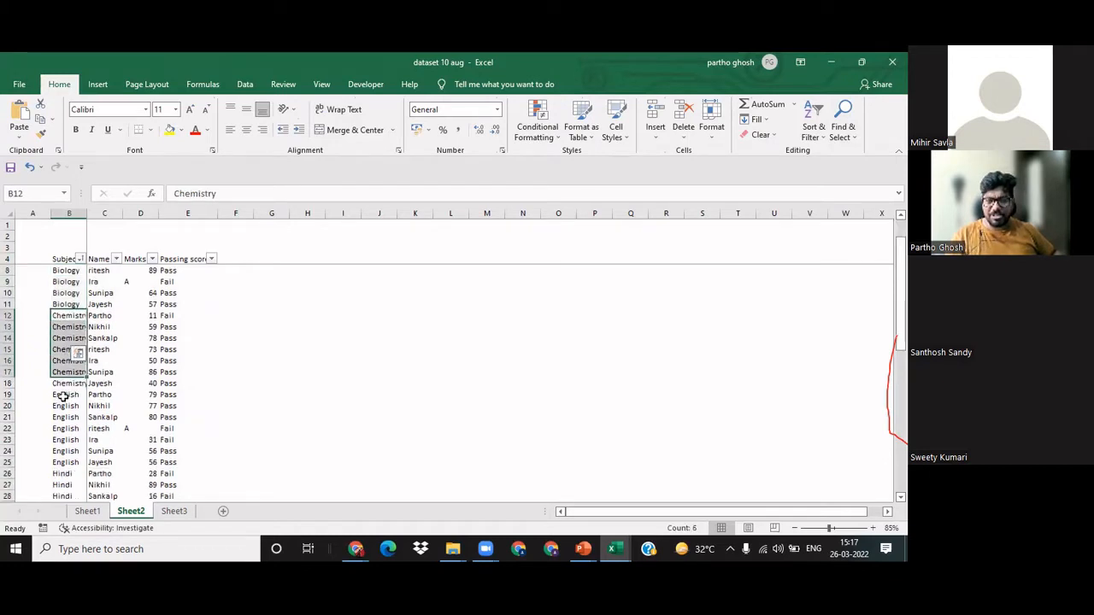
scroll(63, 396, down, 7)
scroll(62, 387, up, 11)
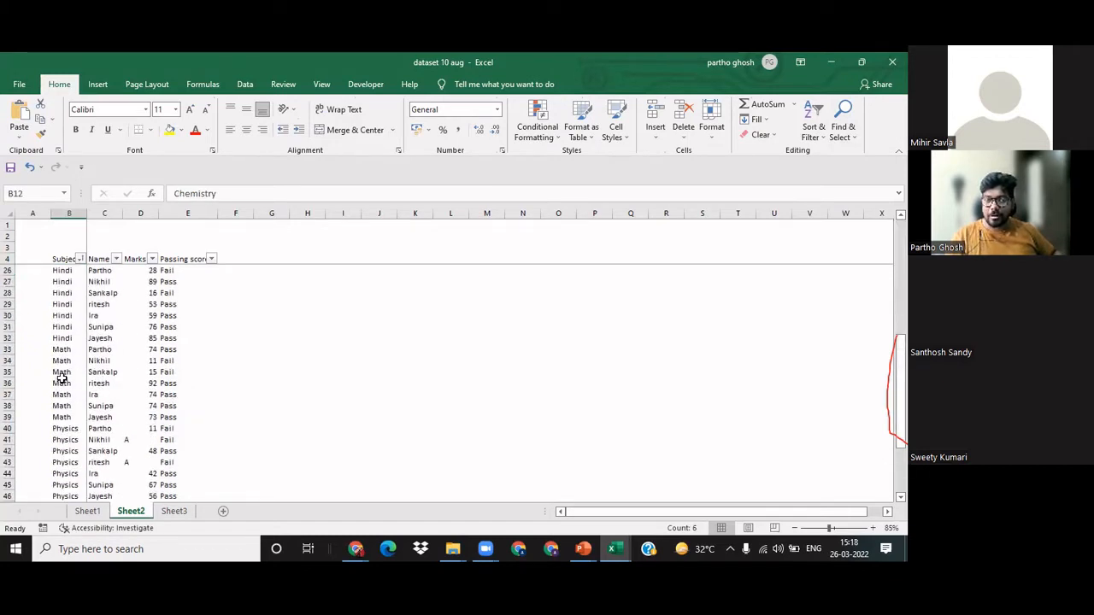
click(335, 323)
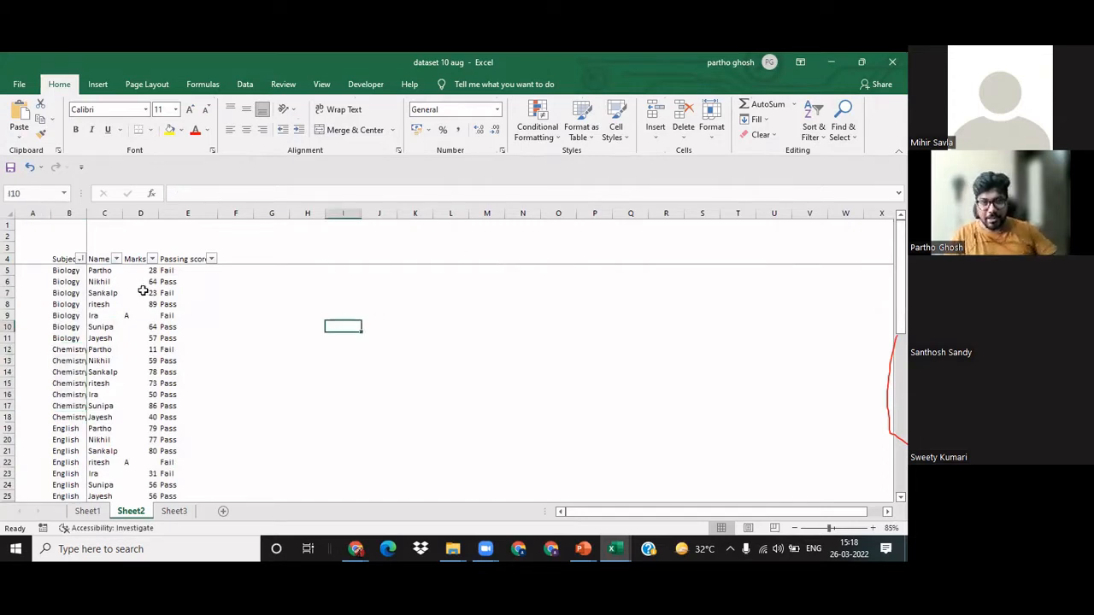
click(267, 270)
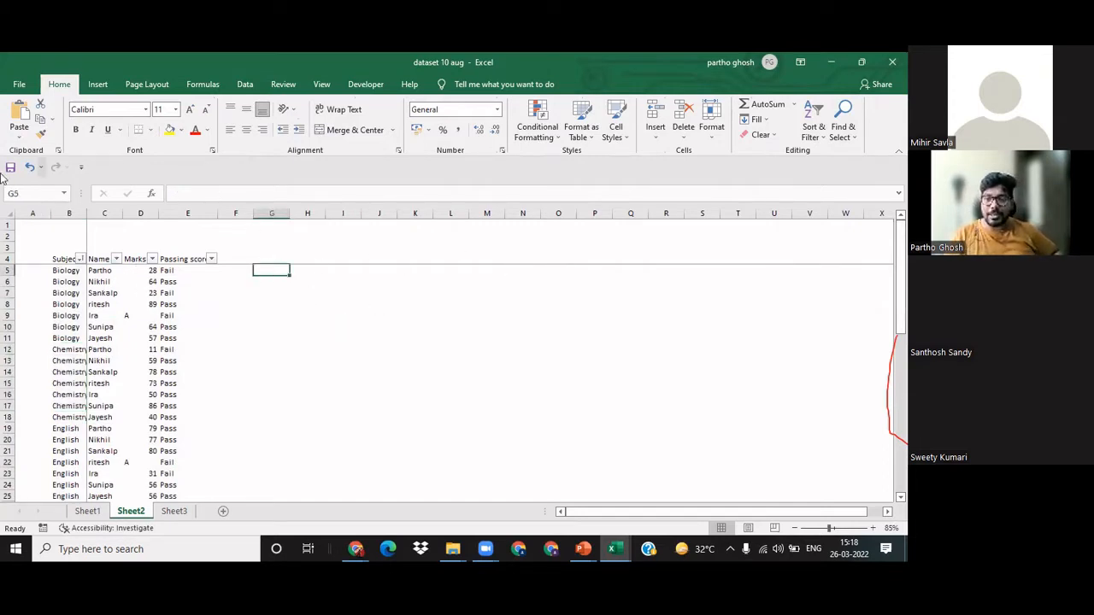
Step: Sort the table A to Z by the Name column, starting from its header in C4
click(112, 272)
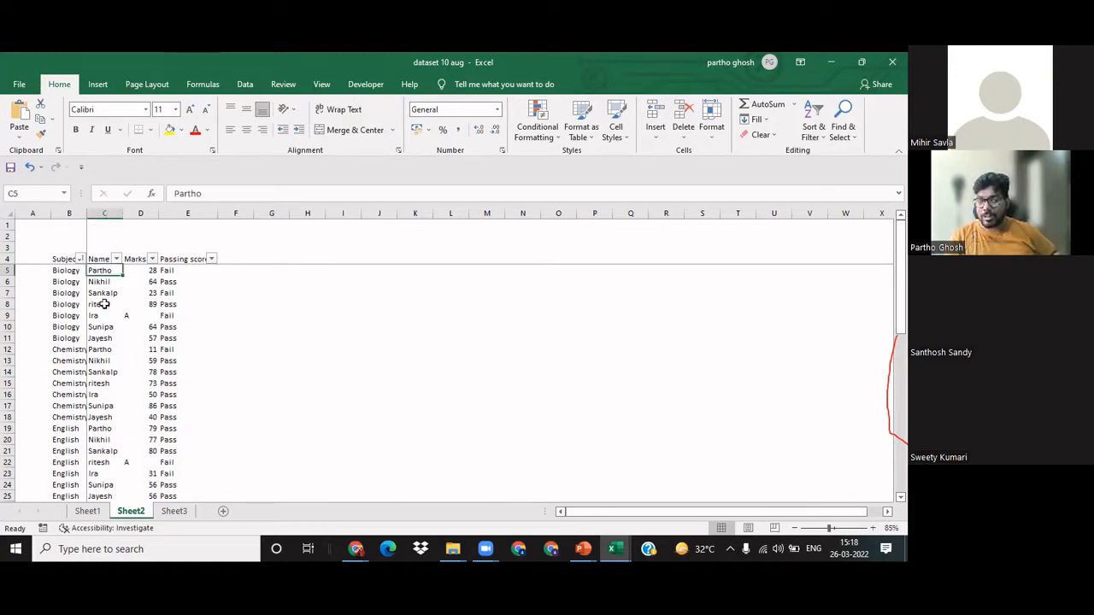
click(104, 213)
click(272, 304)
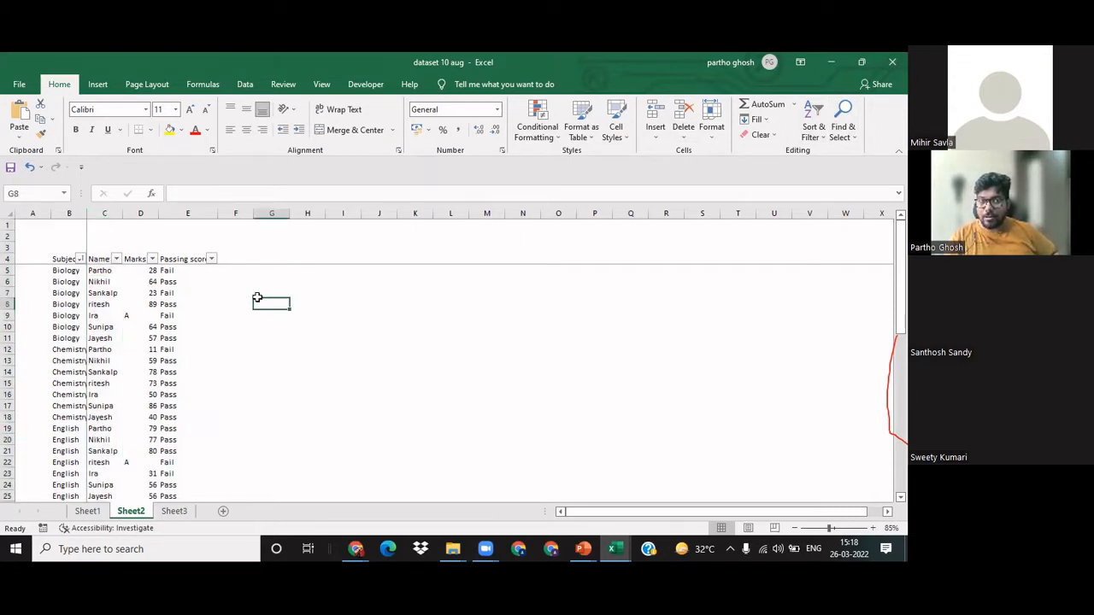
click(103, 258)
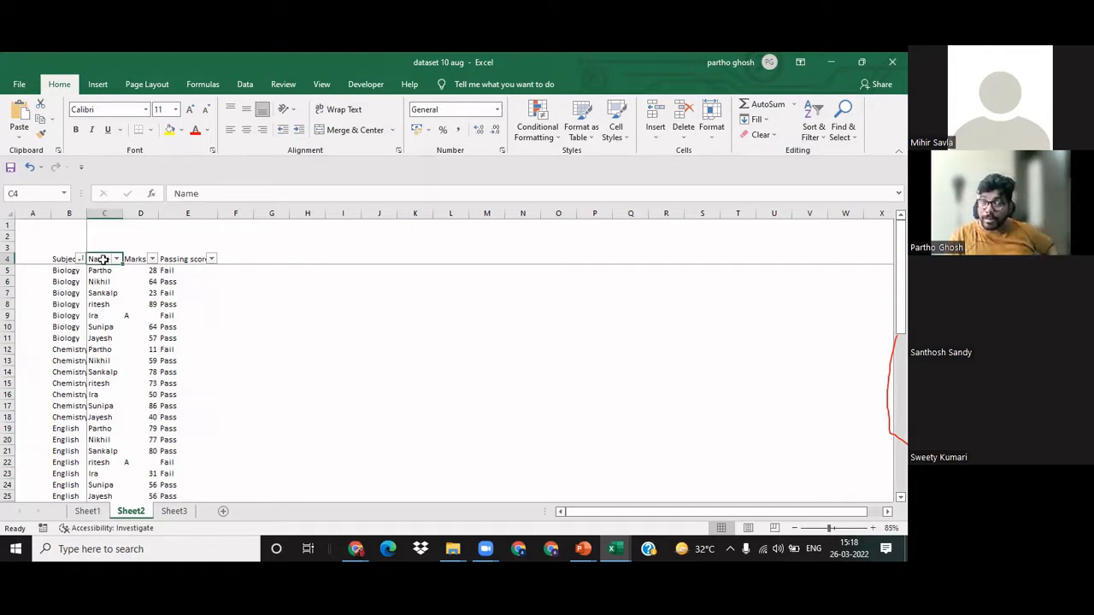
click(816, 128)
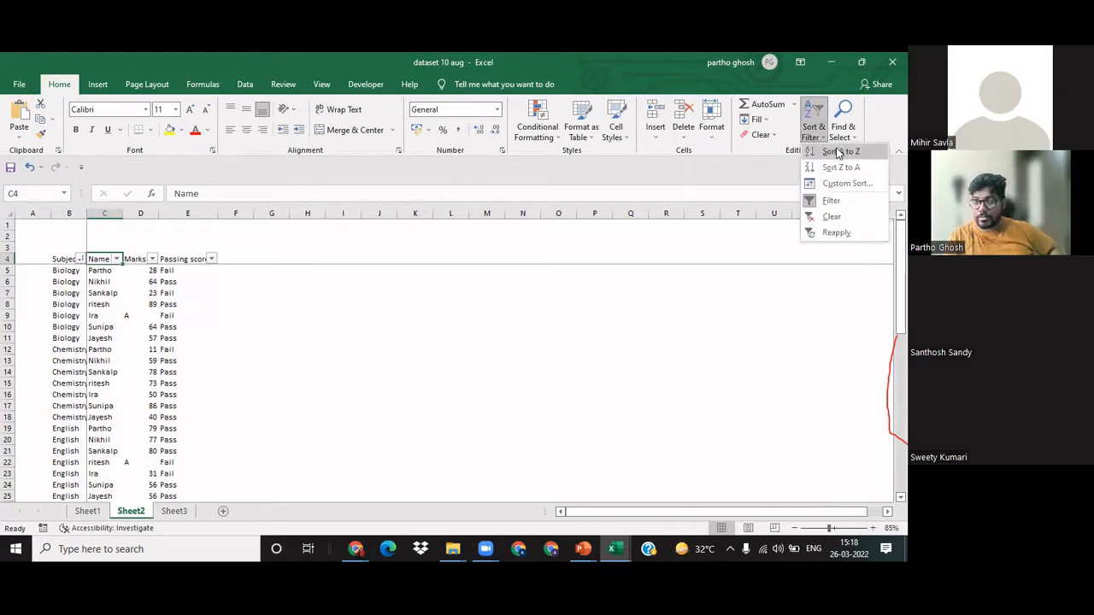
click(837, 152)
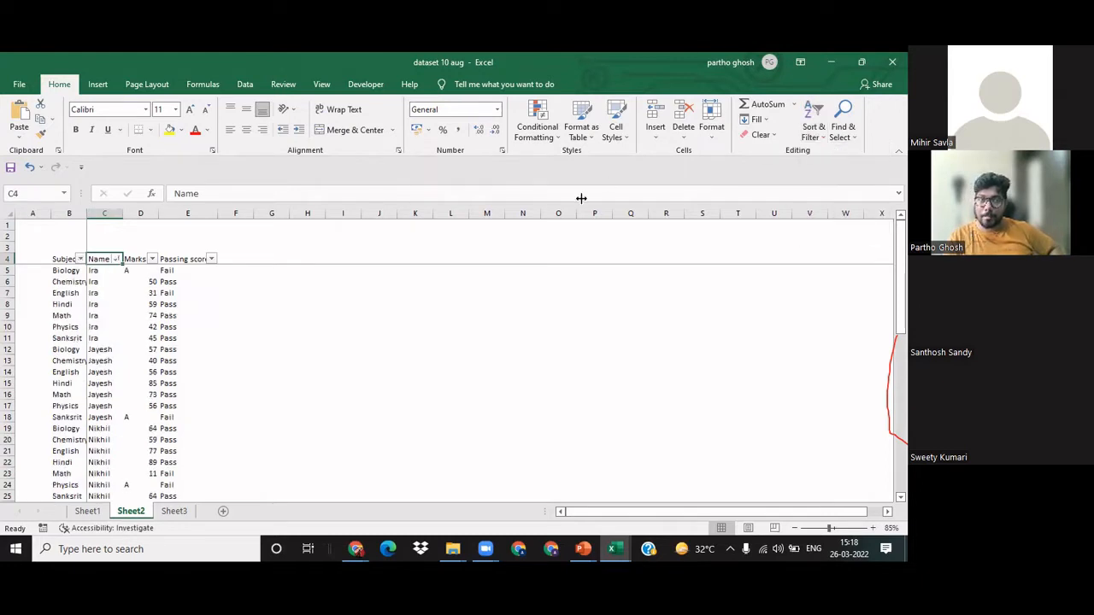
click(380, 293)
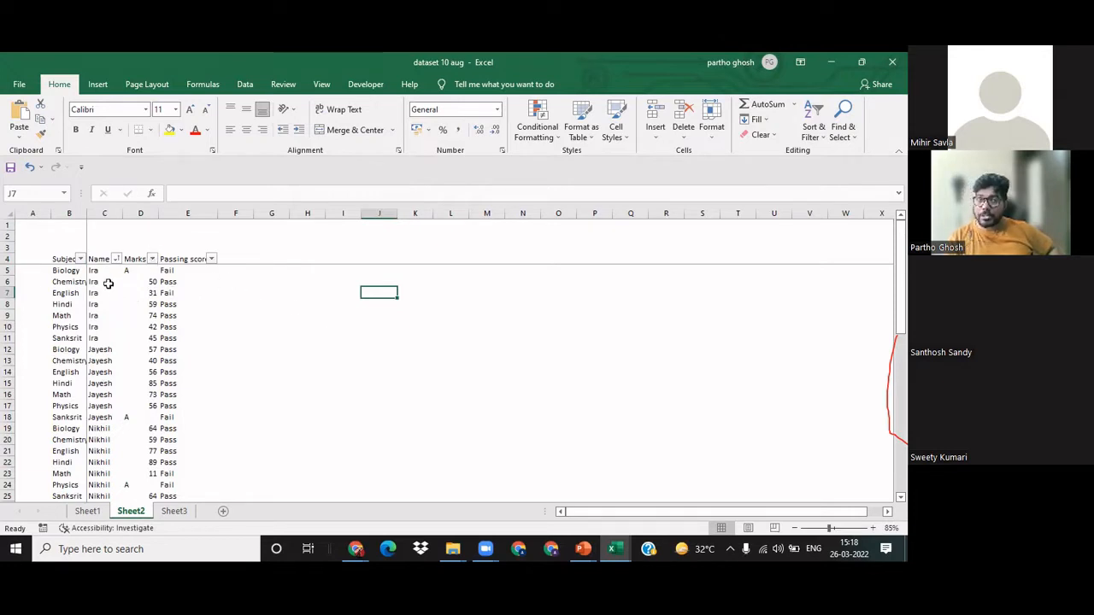
Step: Examine the first student's block in the Name column and the order of its subjects from Biology to Sanskrit
drag(99, 271, 97, 337)
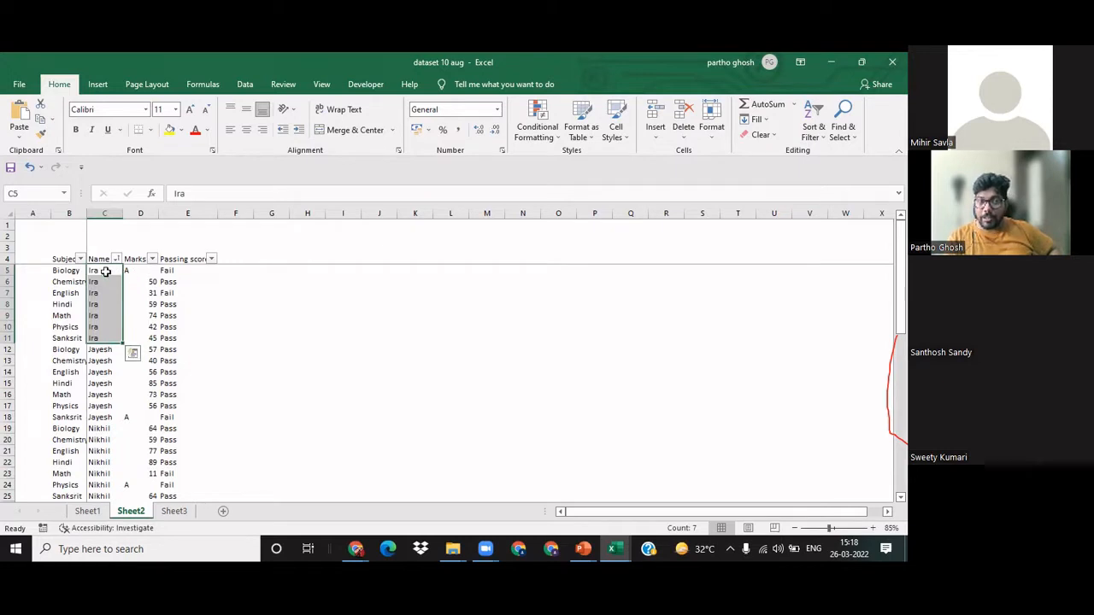
click(69, 272)
click(68, 283)
click(68, 293)
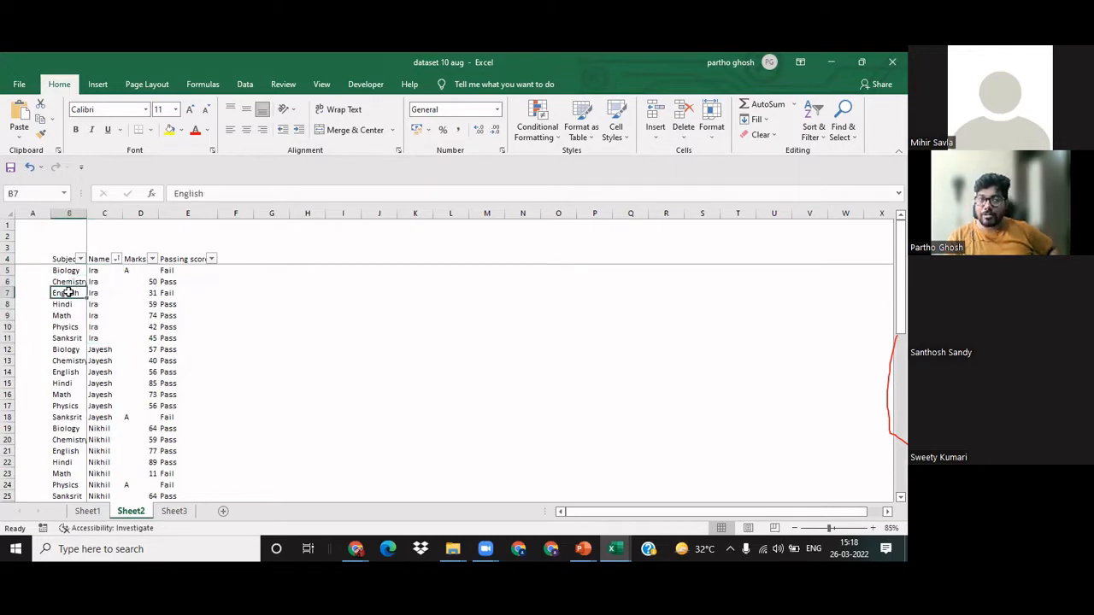
click(69, 304)
click(68, 316)
click(69, 326)
click(69, 337)
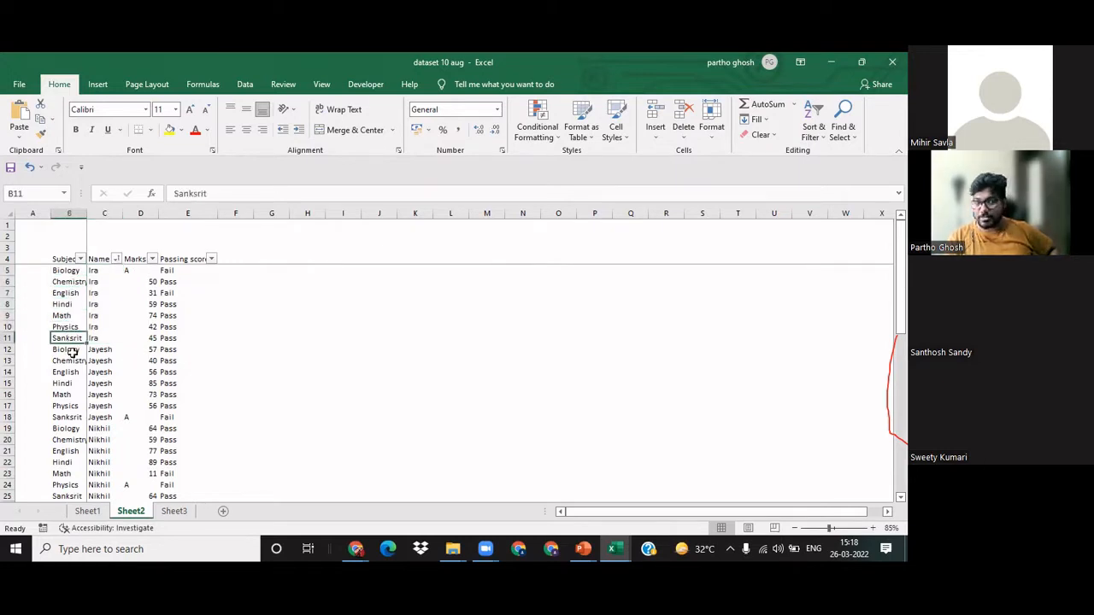
click(240, 323)
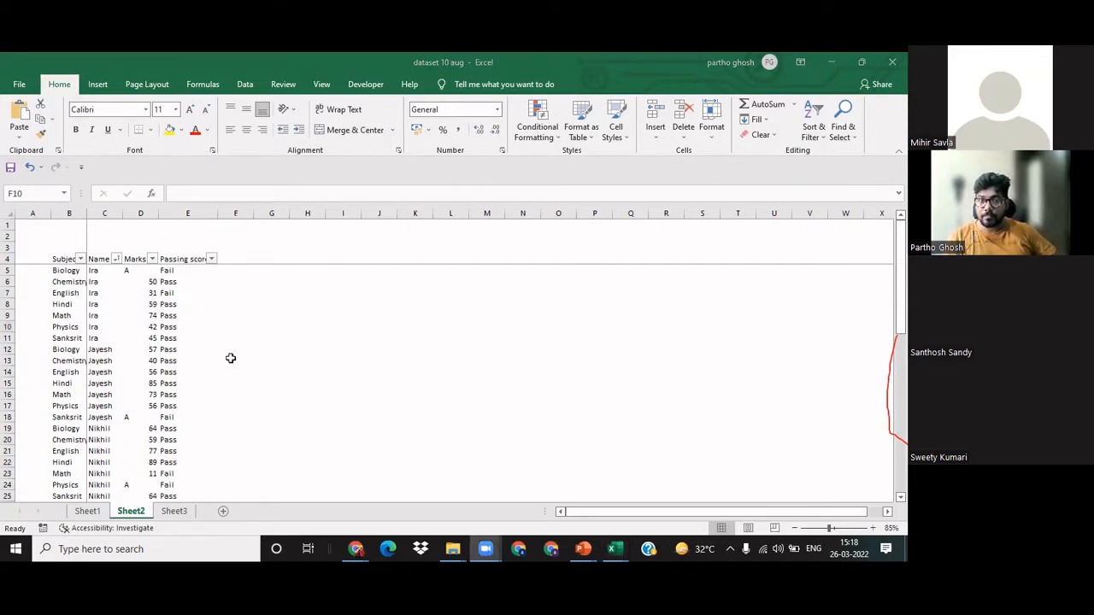
click(238, 347)
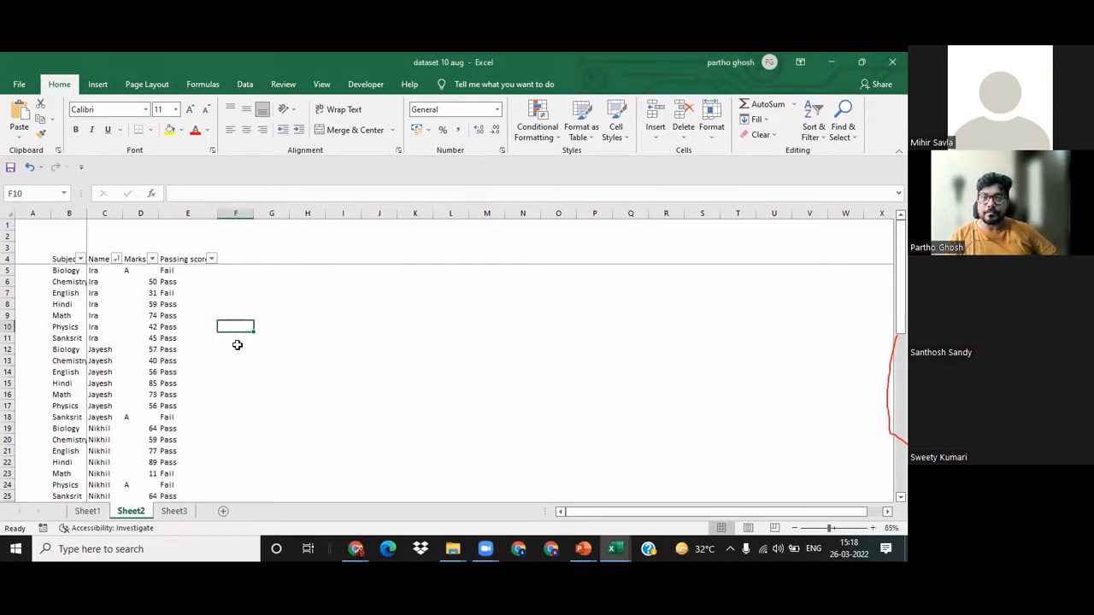
Step: Sort the table by the Marks column from largest to smallest, starting from a cell in that column
click(180, 281)
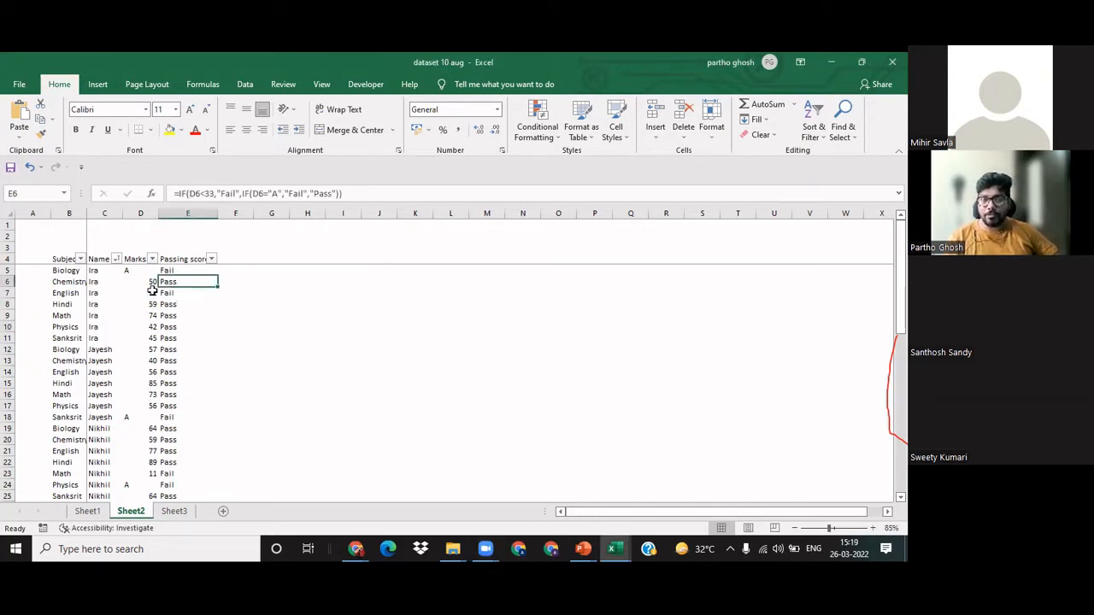
click(147, 292)
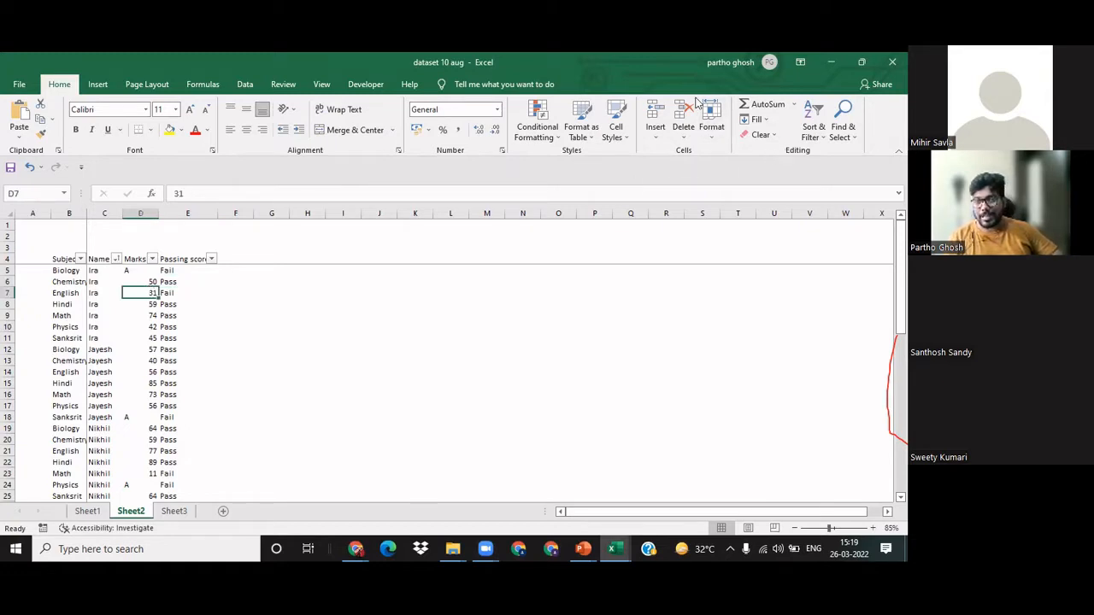
click(814, 131)
click(822, 163)
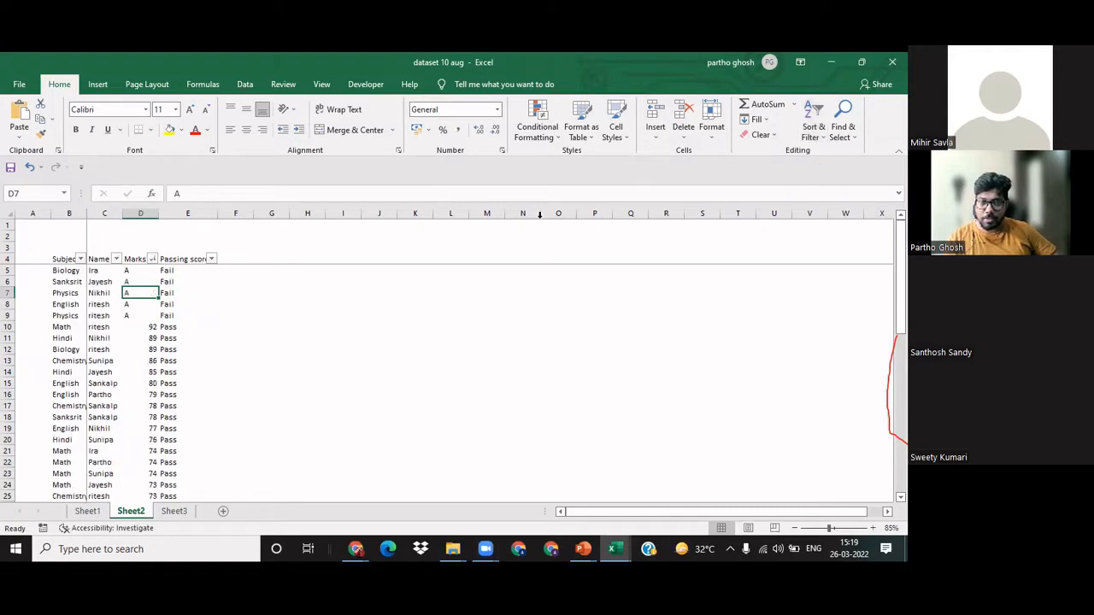
click(381, 331)
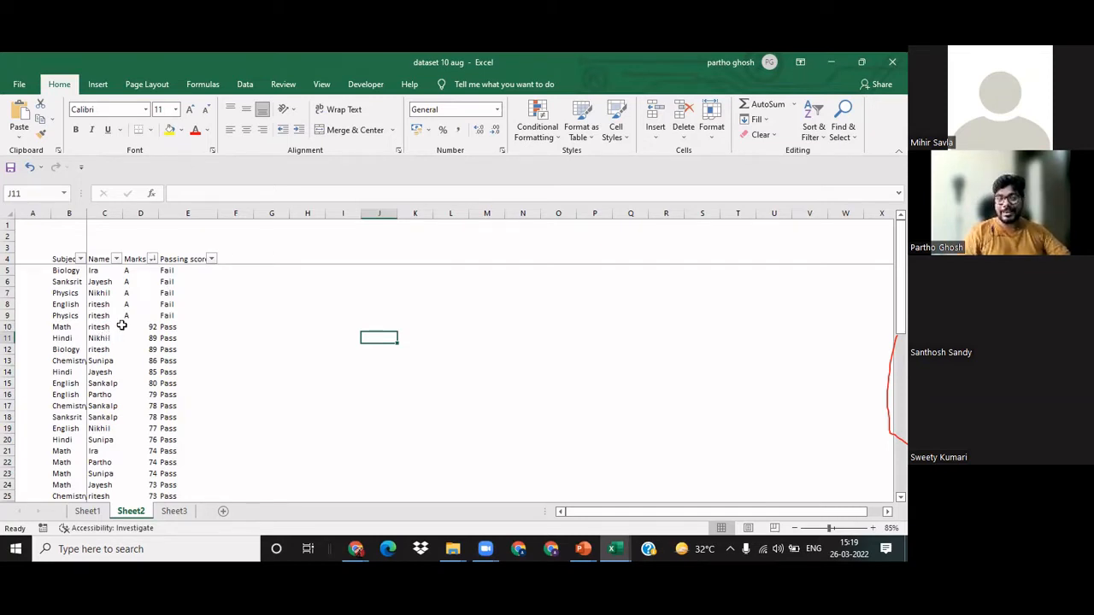
Step: Examine where the A entries end in the Marks column and the subject, name and marks in row 10
click(264, 305)
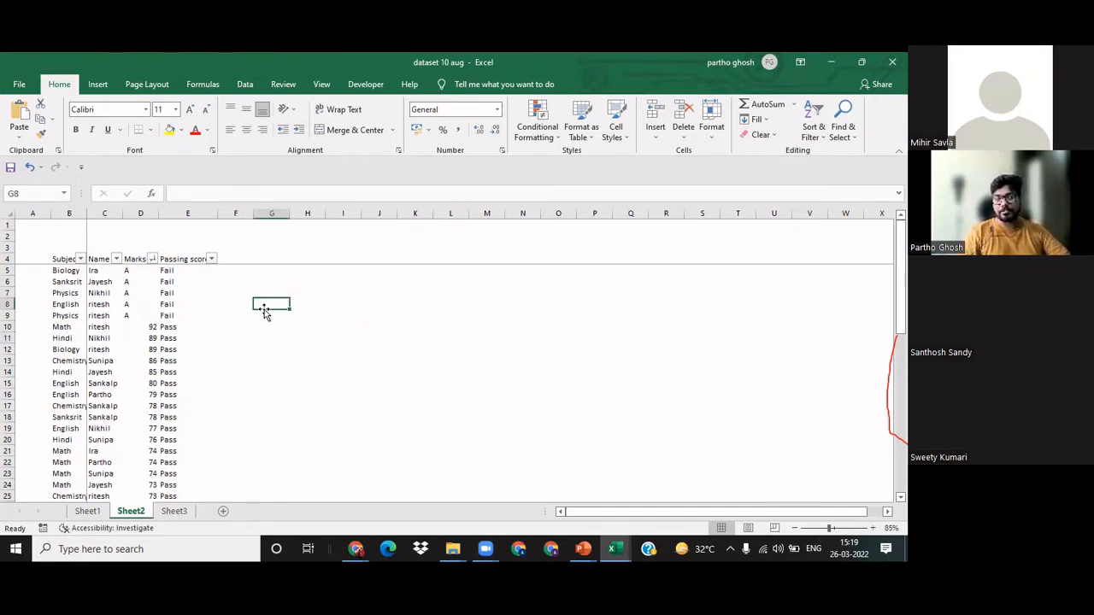
click(144, 316)
click(135, 327)
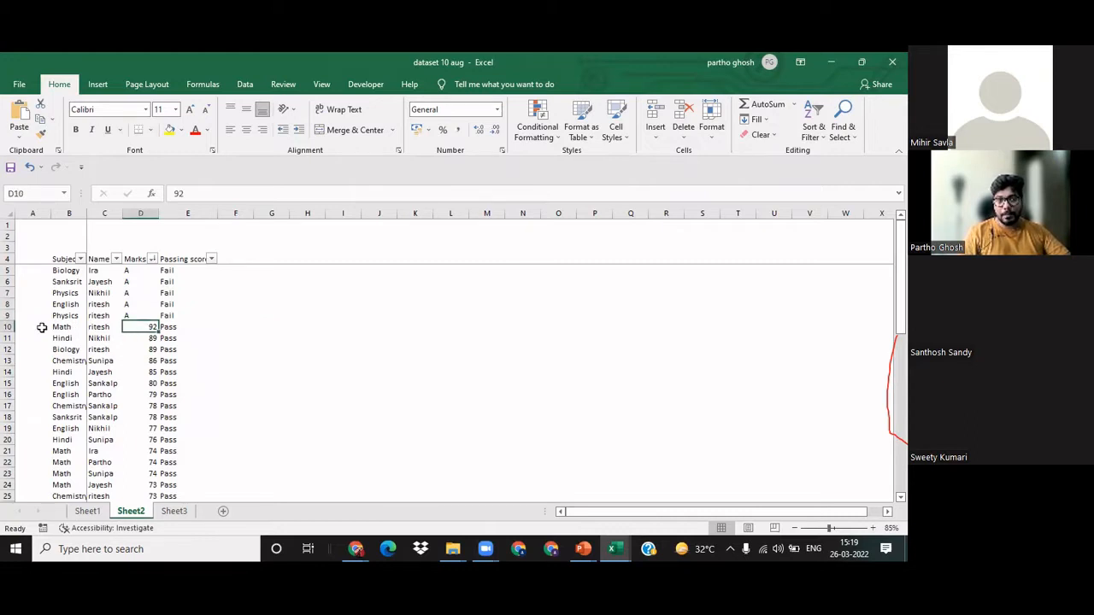
click(102, 327)
click(150, 326)
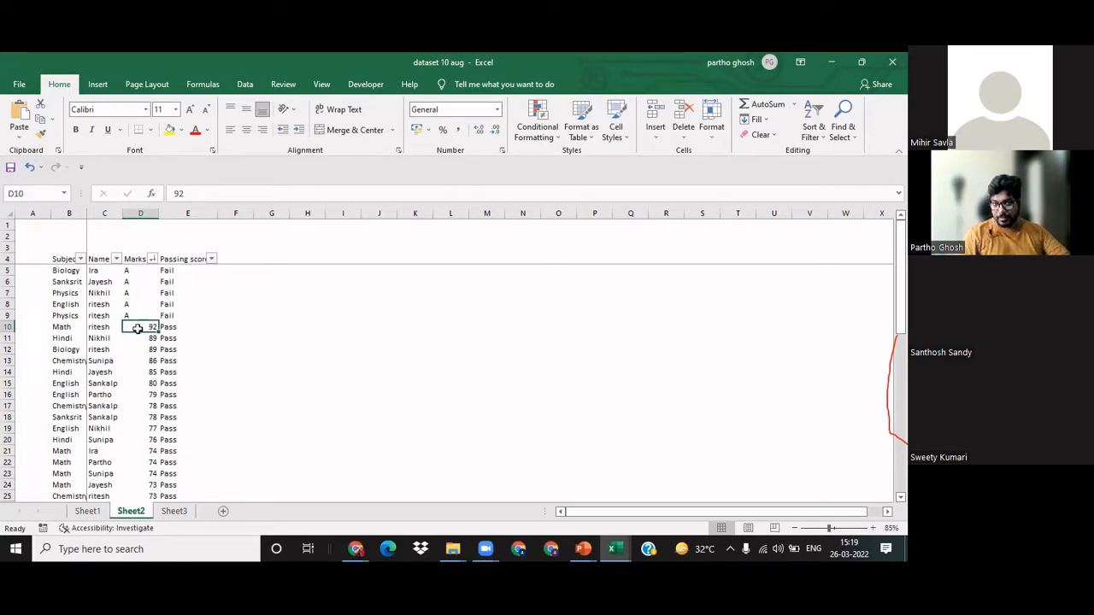
click(267, 334)
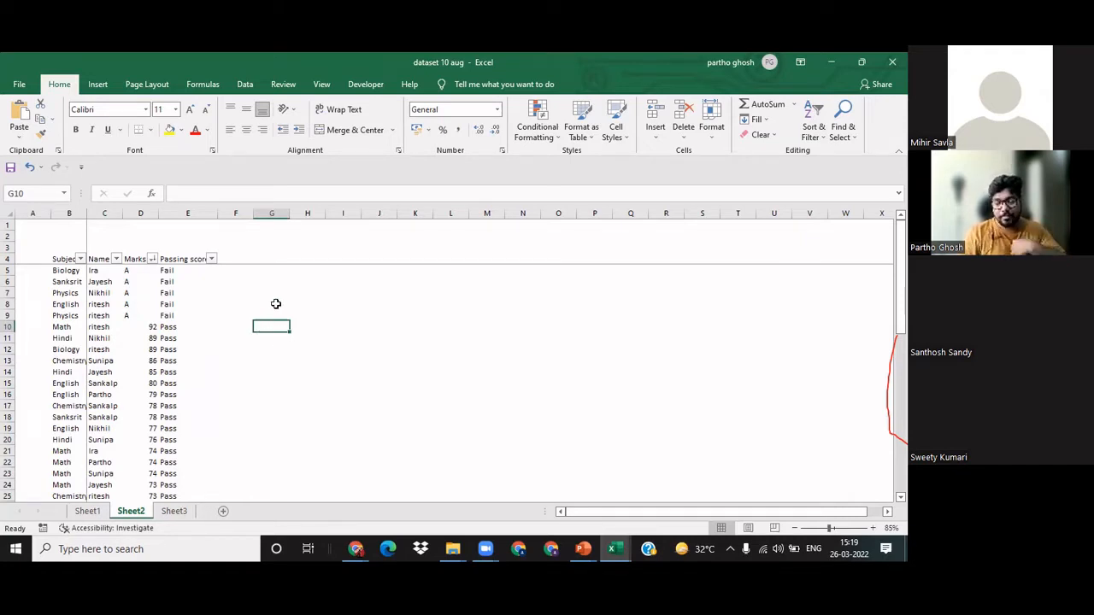
click(271, 290)
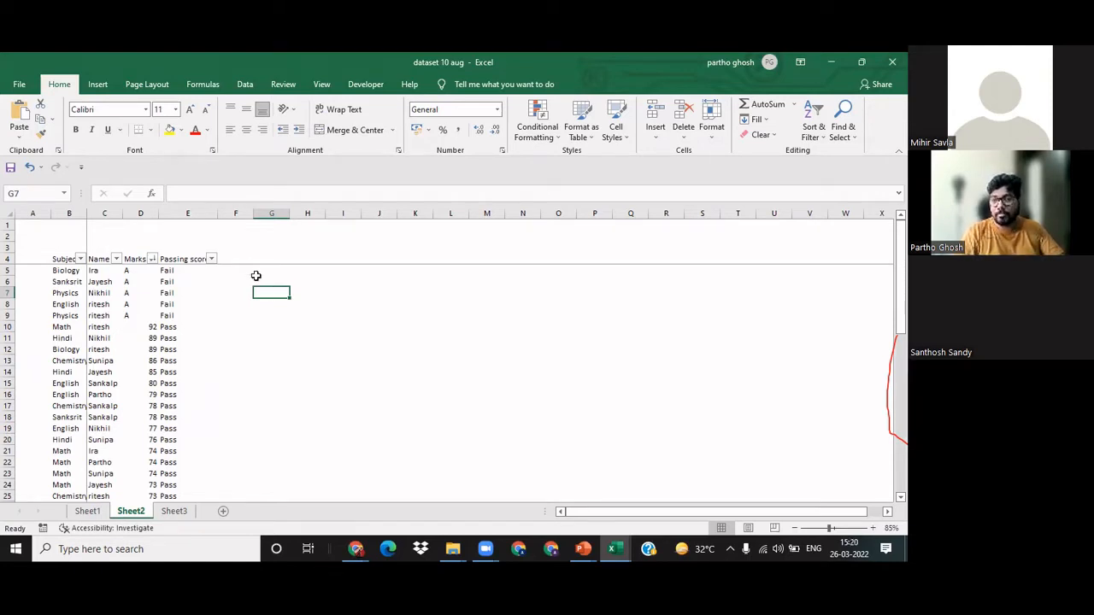
Step: Examine the Marks column and compare the subjects and names in rows 10 to 12
click(139, 211)
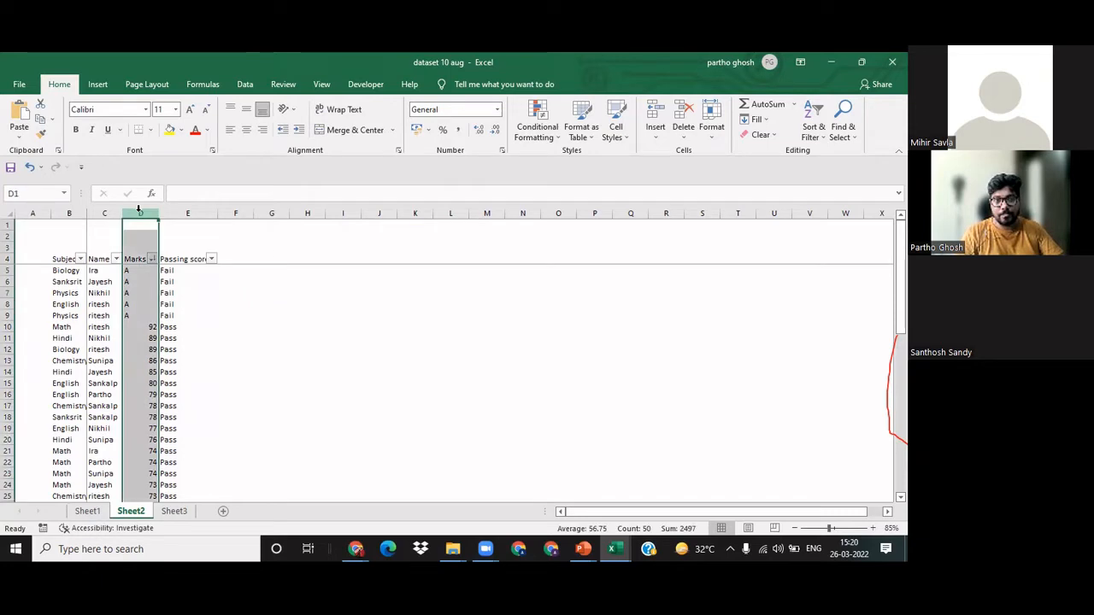
click(285, 359)
click(68, 331)
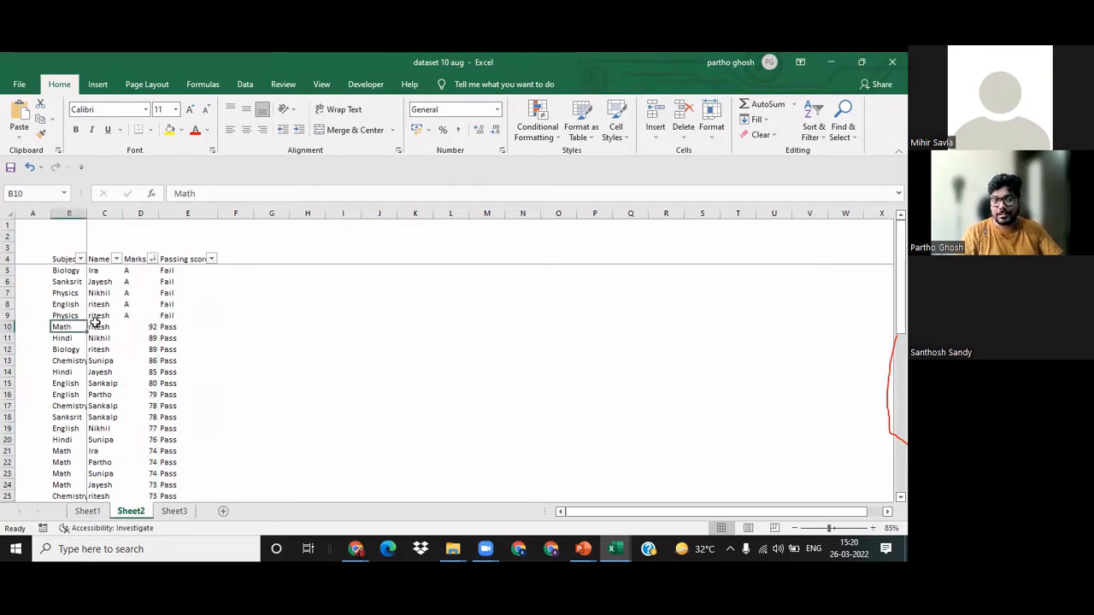
click(100, 328)
click(77, 338)
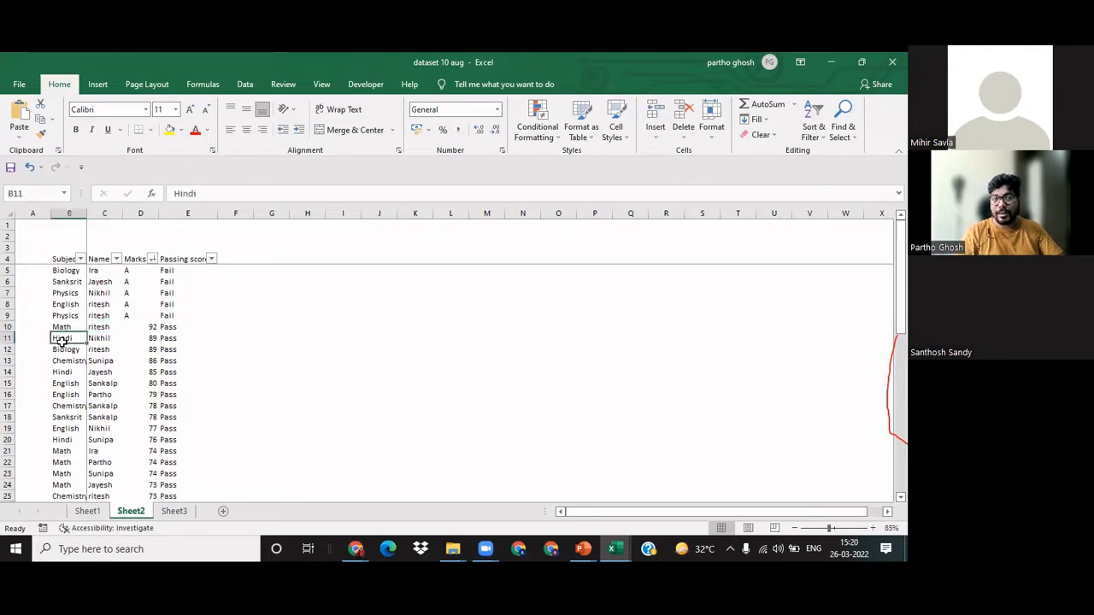
click(95, 340)
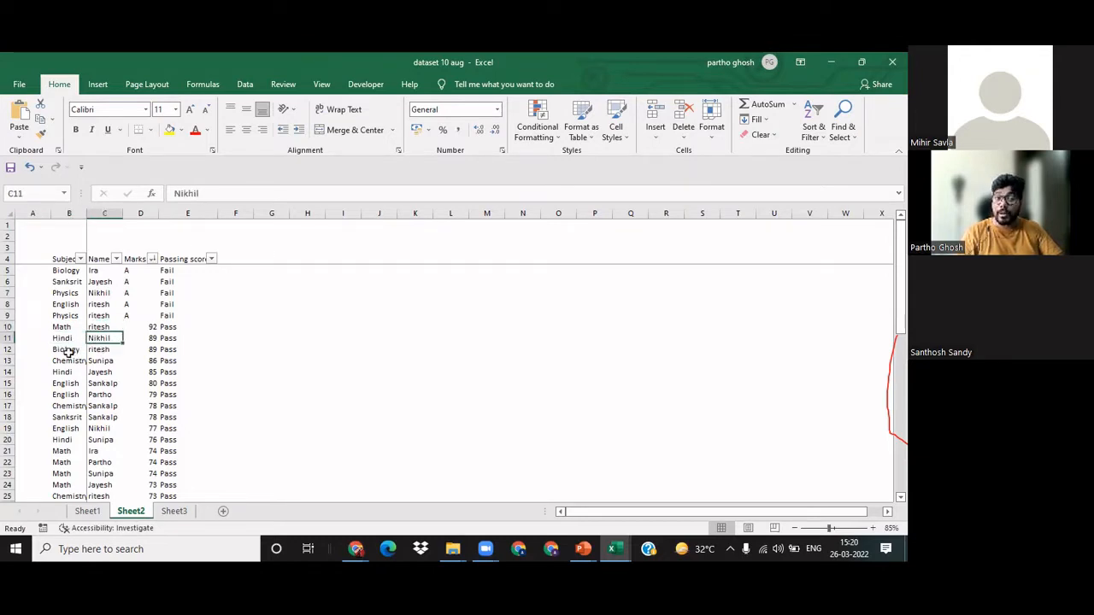
click(68, 351)
click(115, 350)
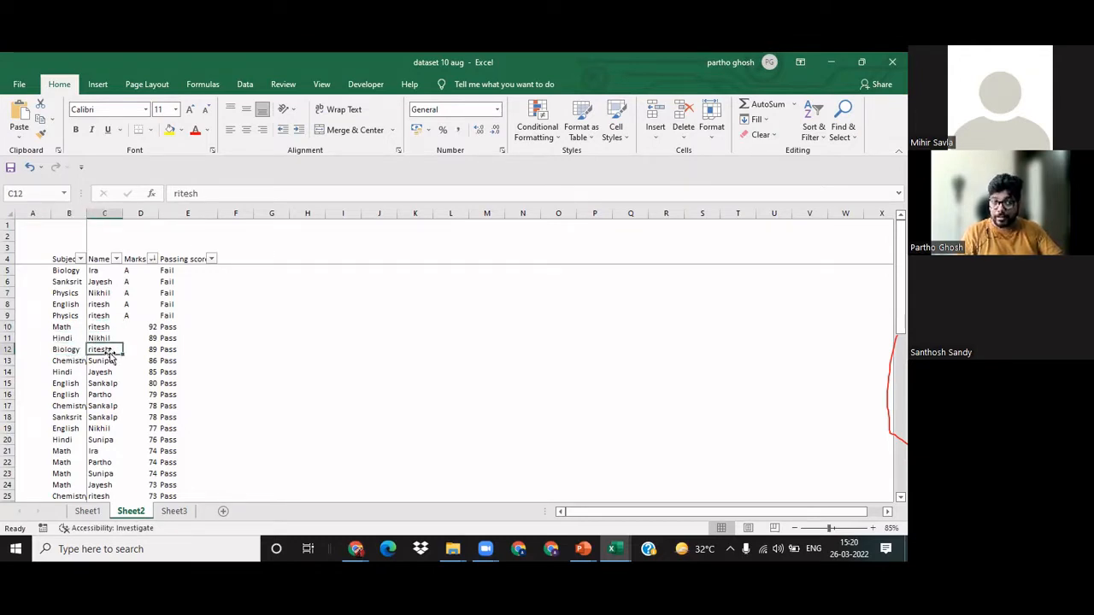
click(322, 369)
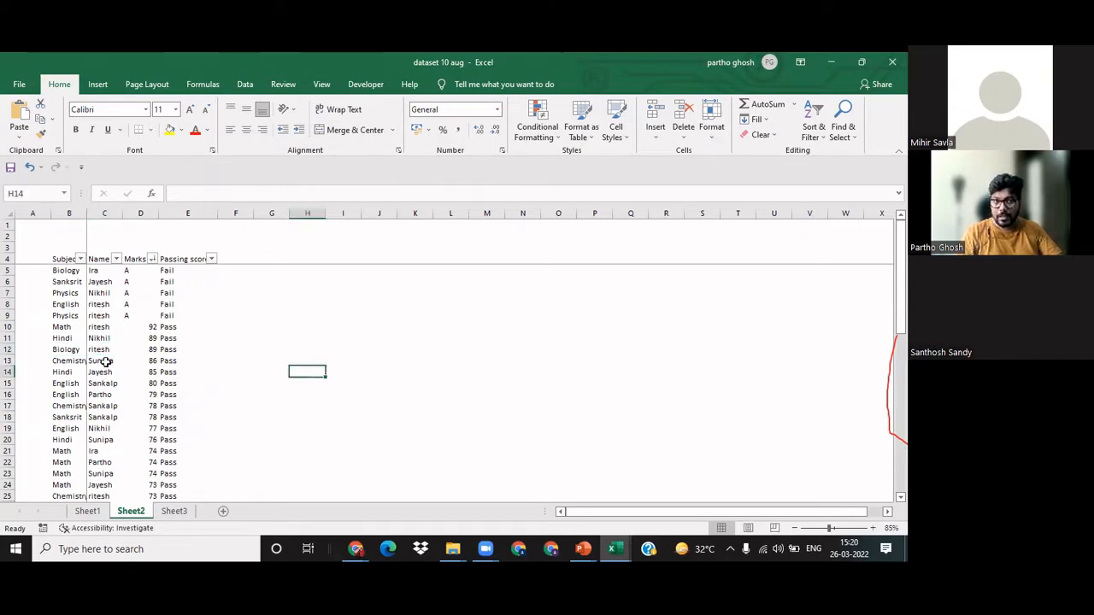
Step: Examine the descending marks from D10 down to the last row of the table
drag(149, 328, 149, 390)
scroll(147, 389, down, 11)
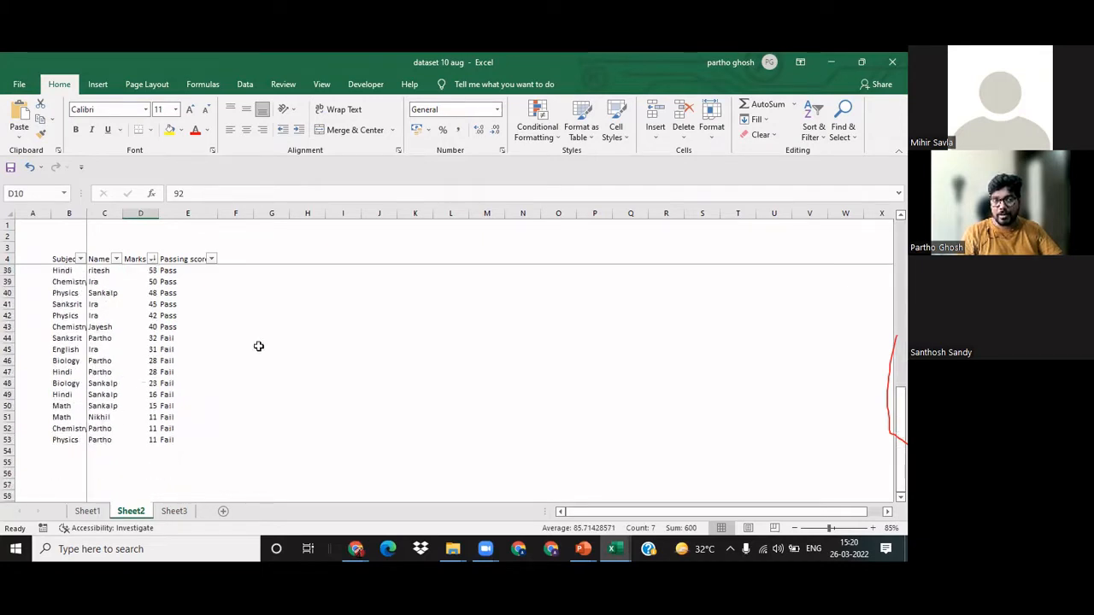
scroll(117, 363, up, 6)
scroll(115, 354, up, 5)
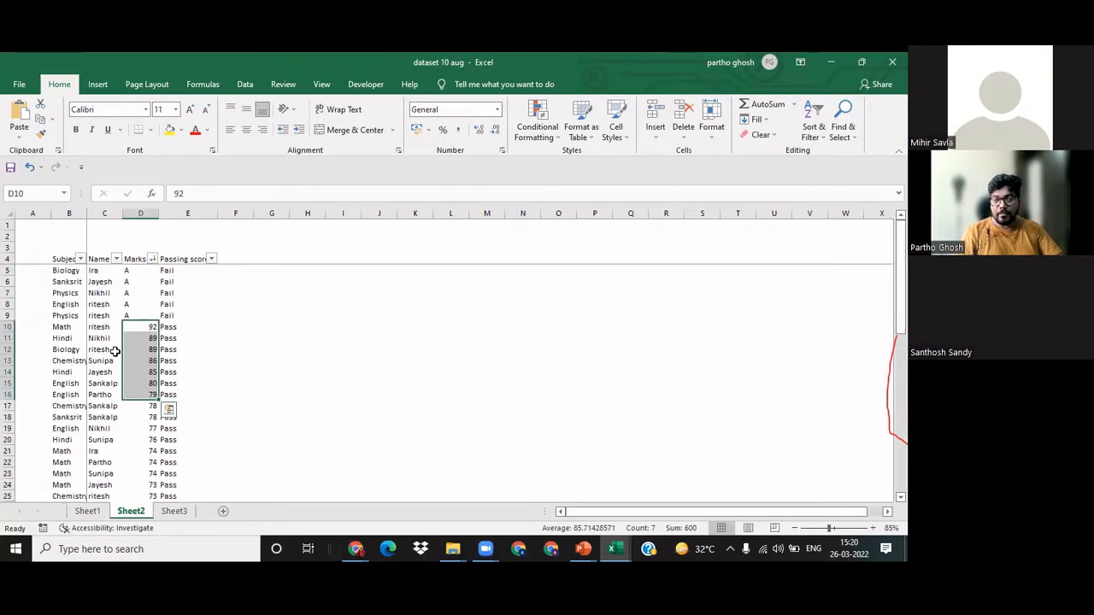
click(285, 337)
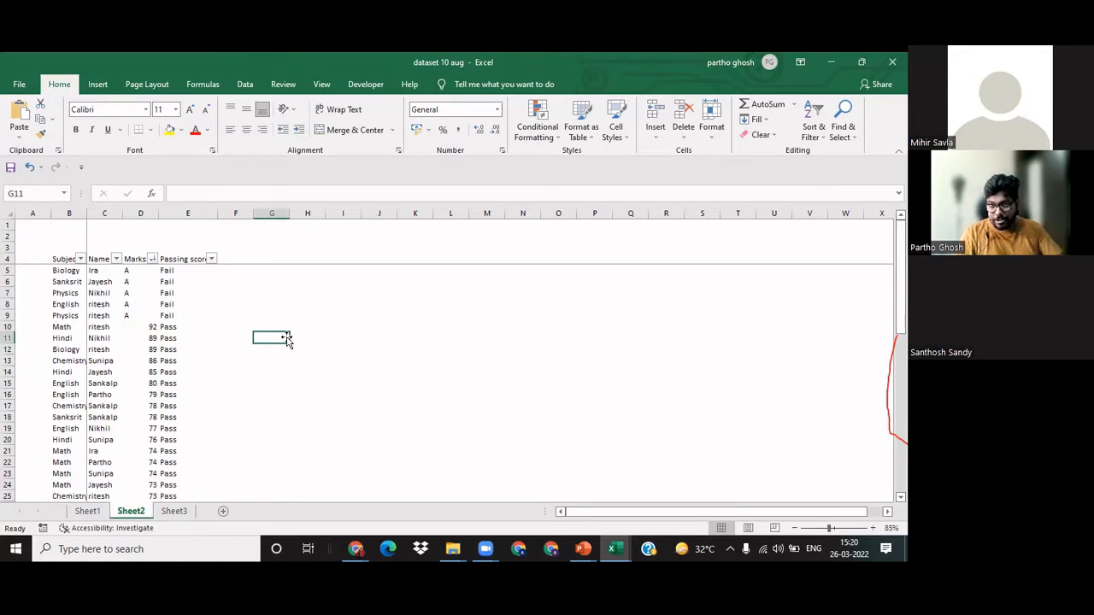
Step: Delete the entire Passing score column E
click(235, 282)
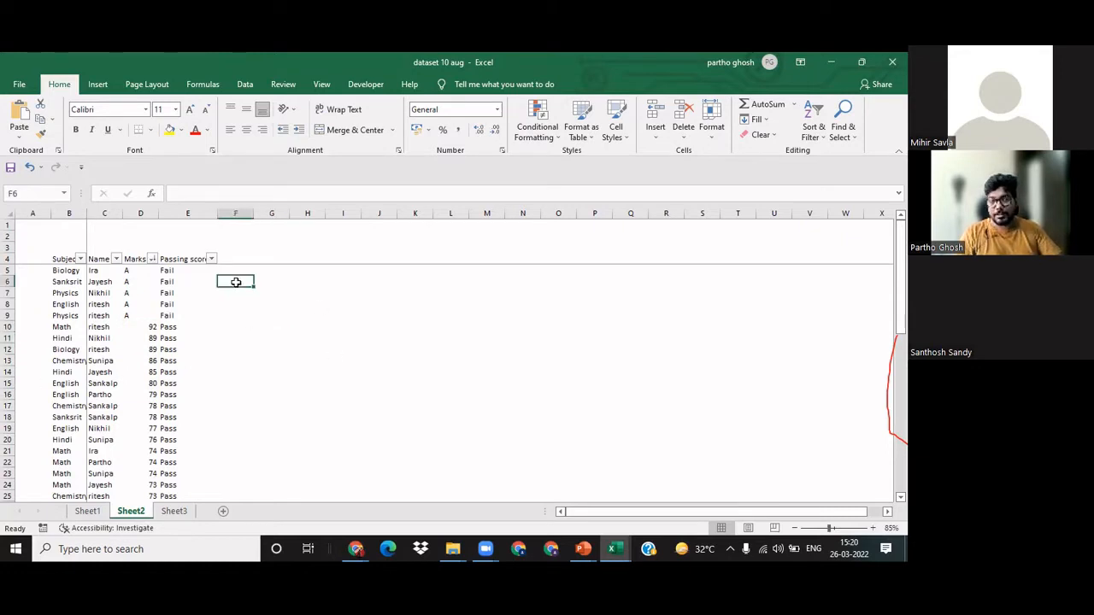
click(189, 304)
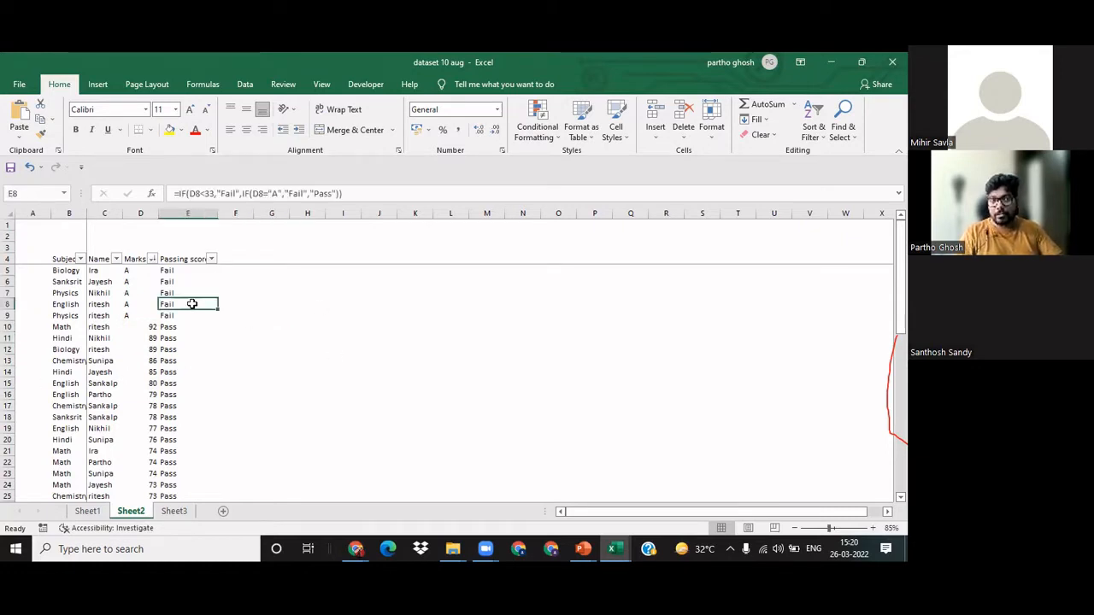
click(188, 213)
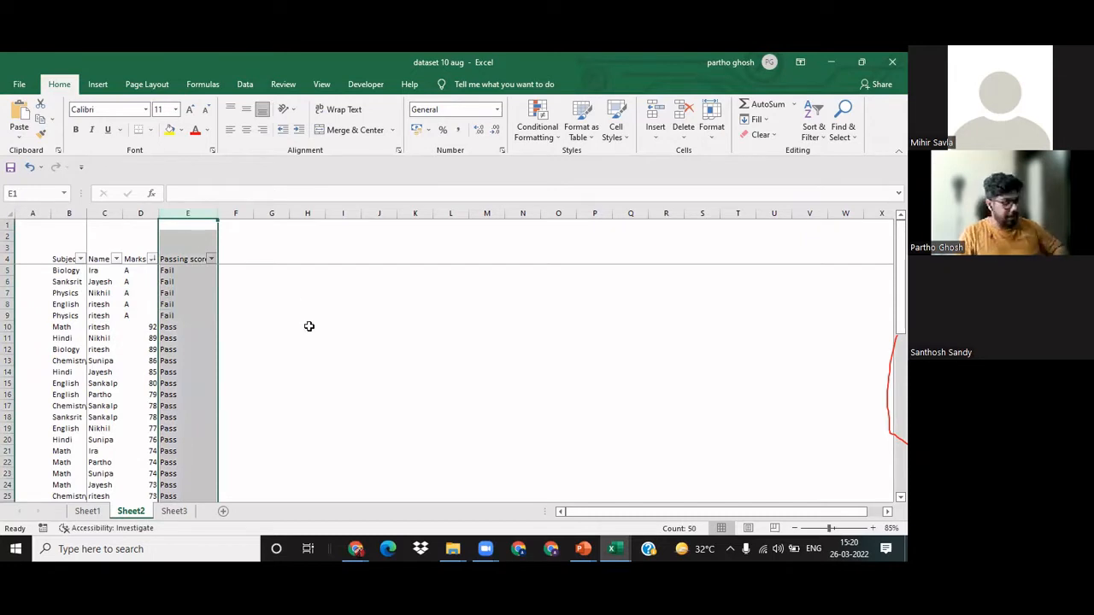
key(ctrl+z)
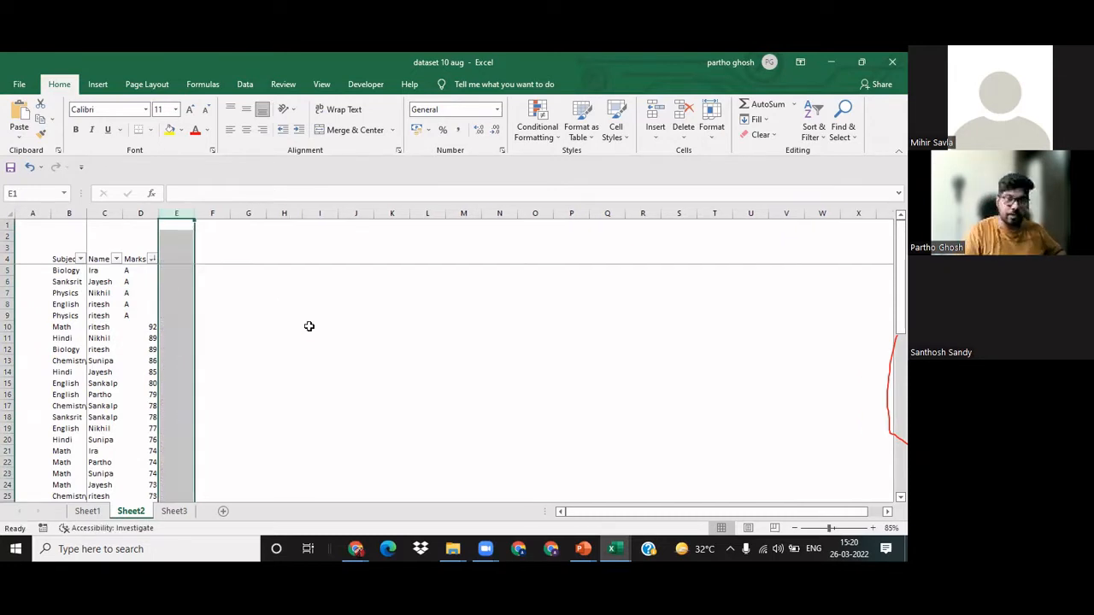
Step: Enter the header Status in E4, beside the Marks header
key(Down)
key(Down)
key(Down)
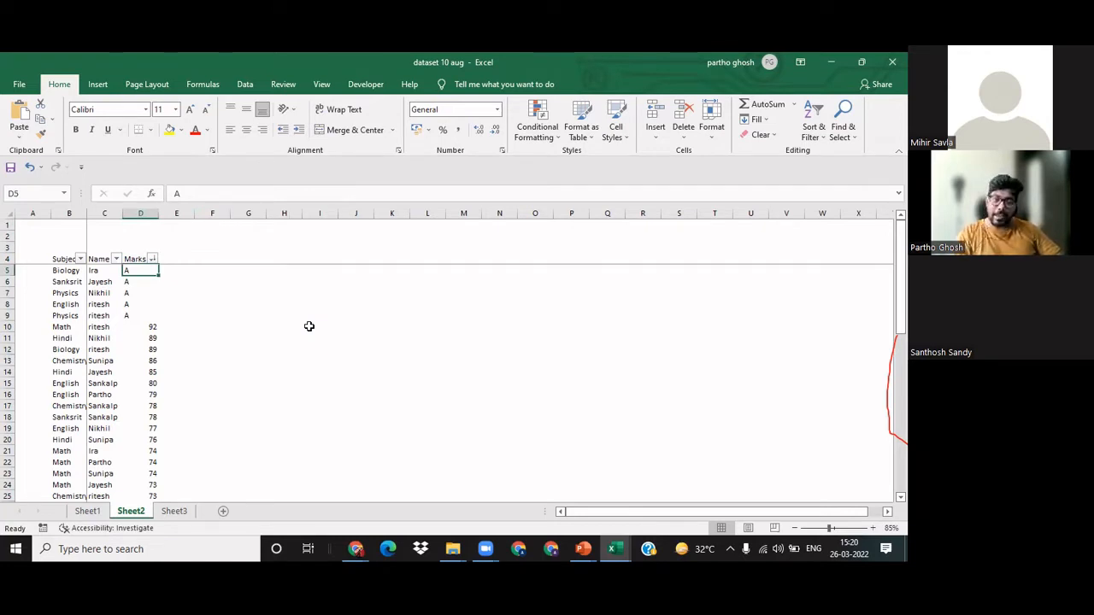
key(Right)
key(Up)
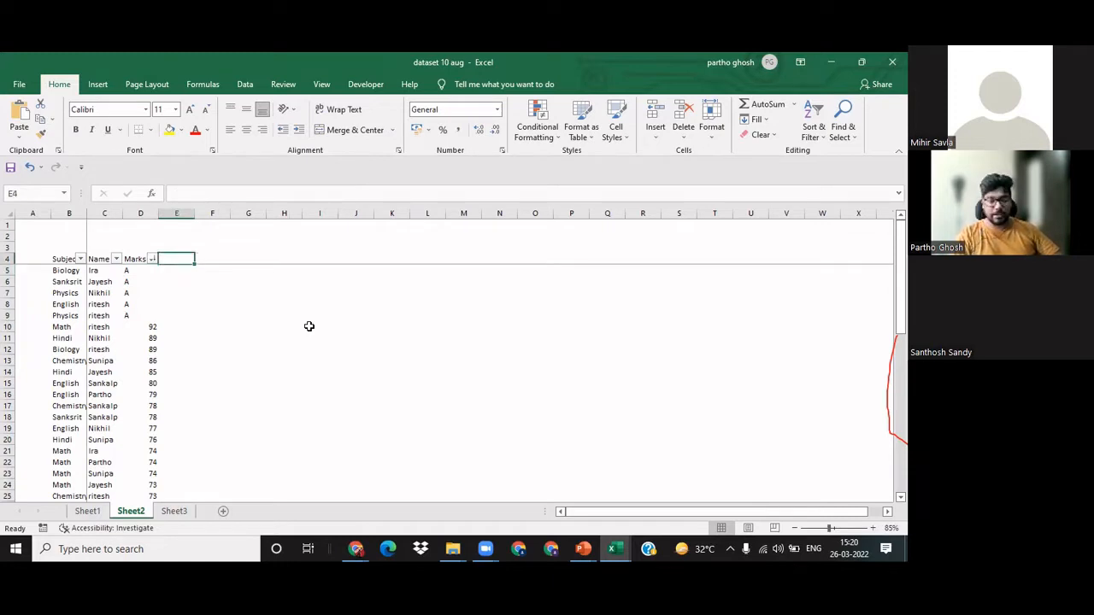
text(p)
key(BackSpace)
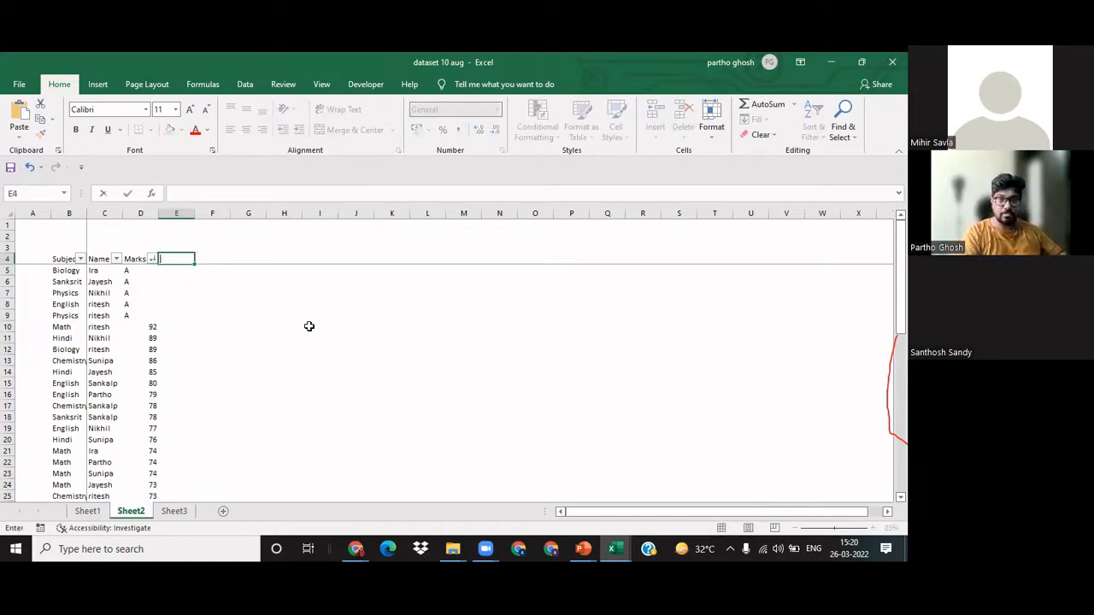
text(sTATUS)
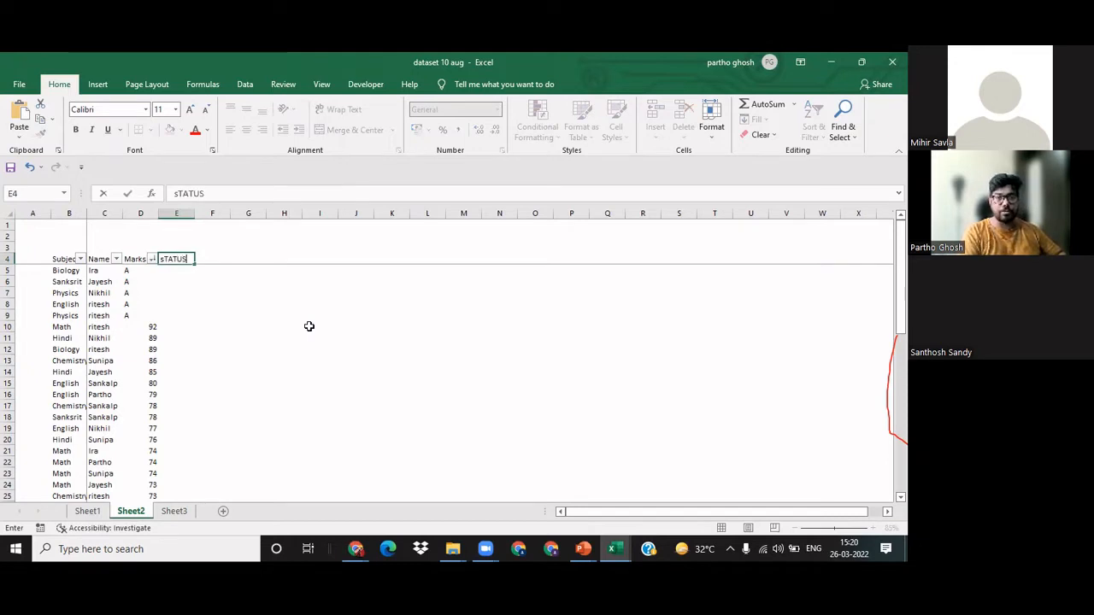
key(Return)
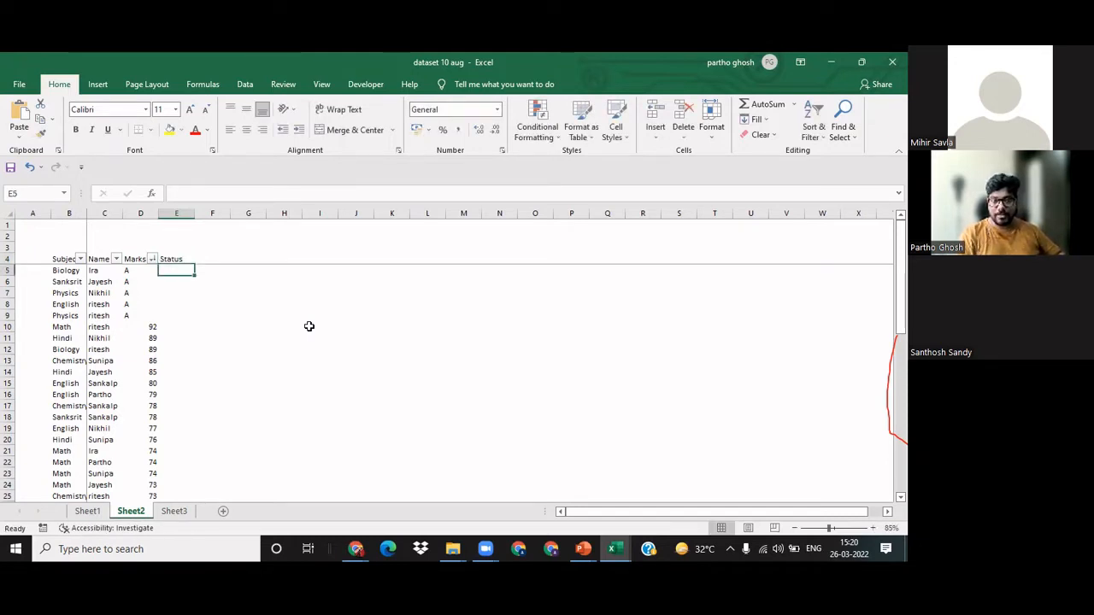
Step: Examine the filter lists of the Subject, Name and Marks headers one after another
key(Left)
key(Left)
key(Left)
key(Up)
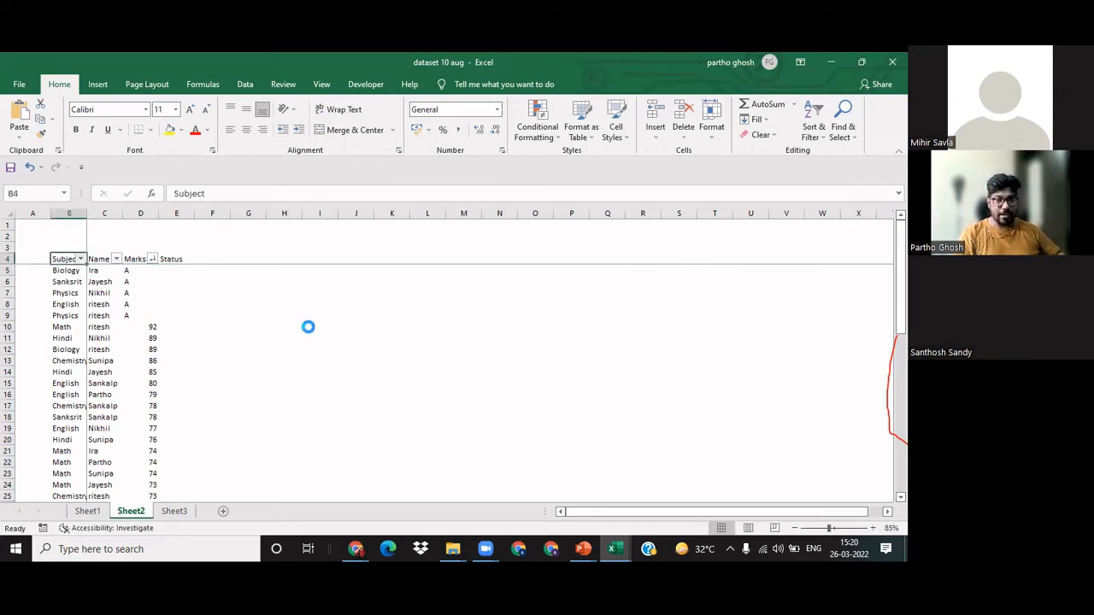
key(alt+Down)
key(Escape)
key(Right)
key(alt+Down)
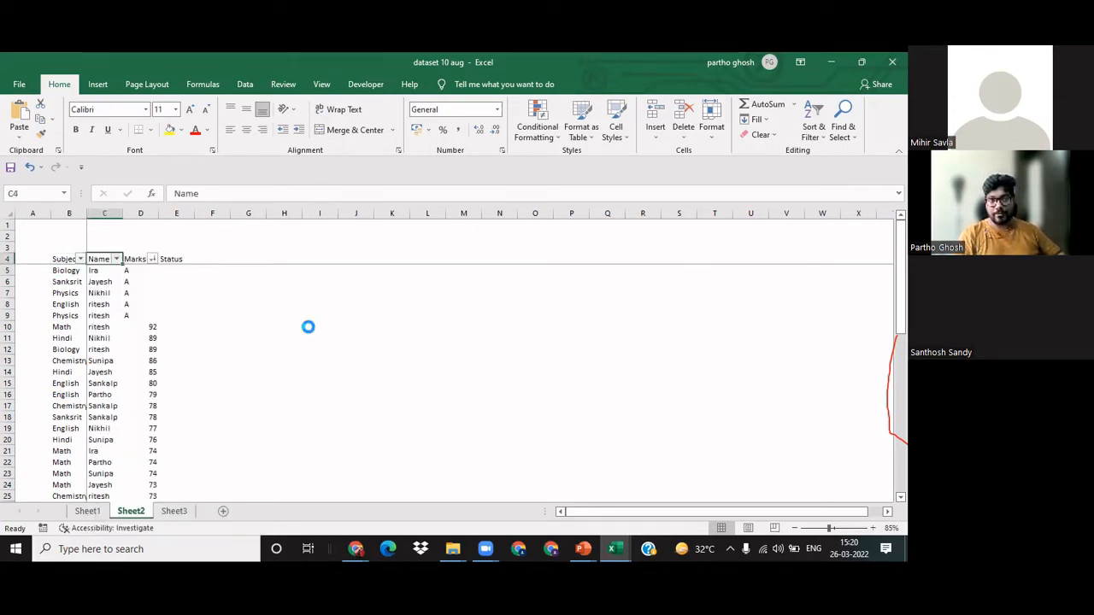
key(Escape)
key(Right)
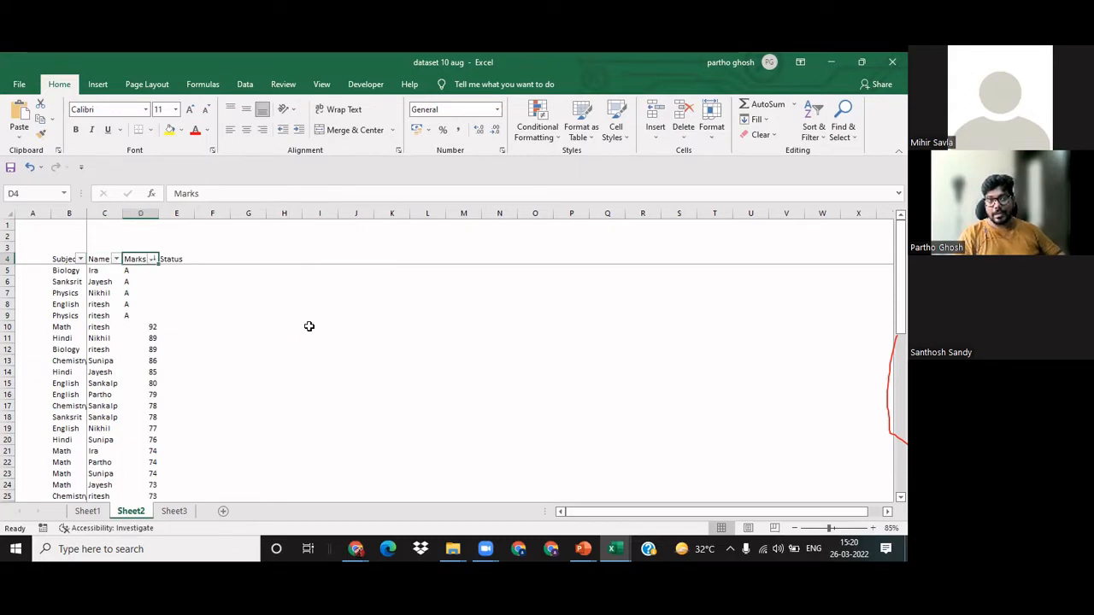
key(alt+Down)
key(Escape)
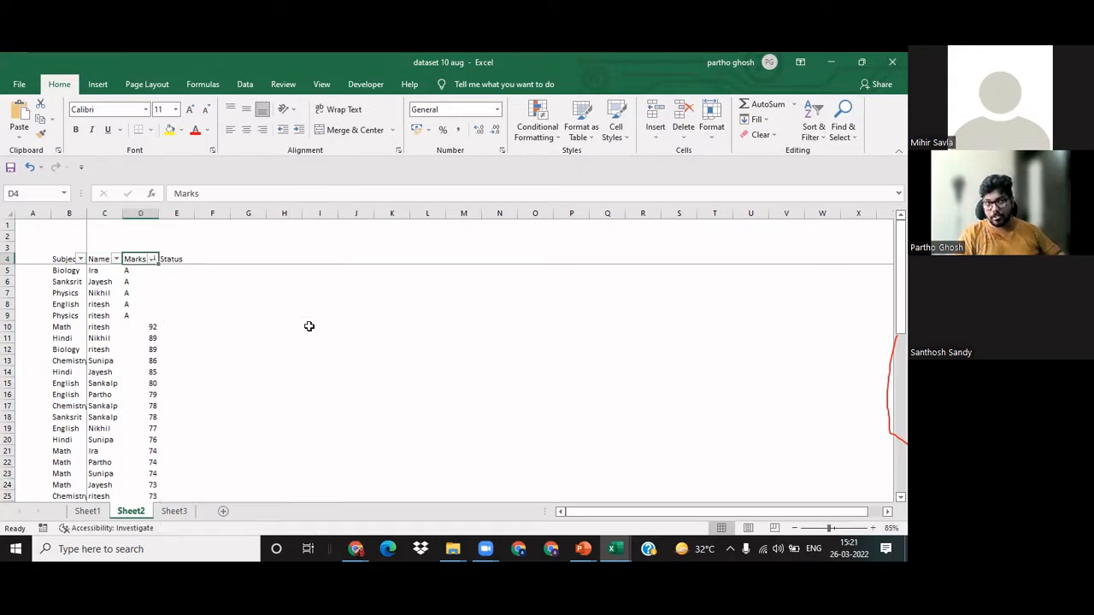
Step: Enter the formula =IF(D5<40,"Fail","Pass") in E5 under the Status header
key(Down)
key(Right)
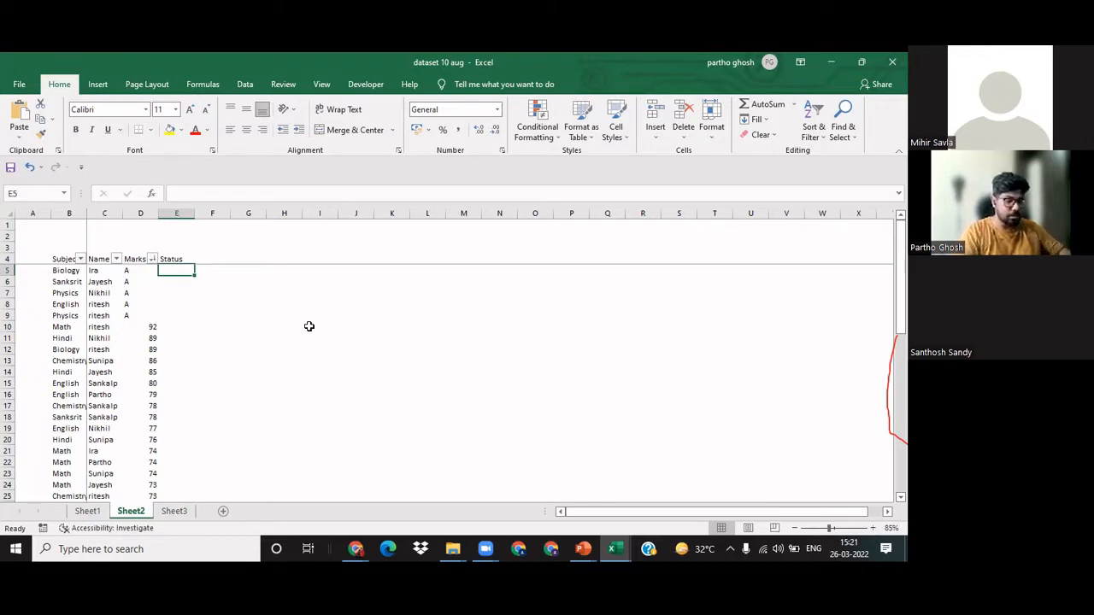
text(=i)
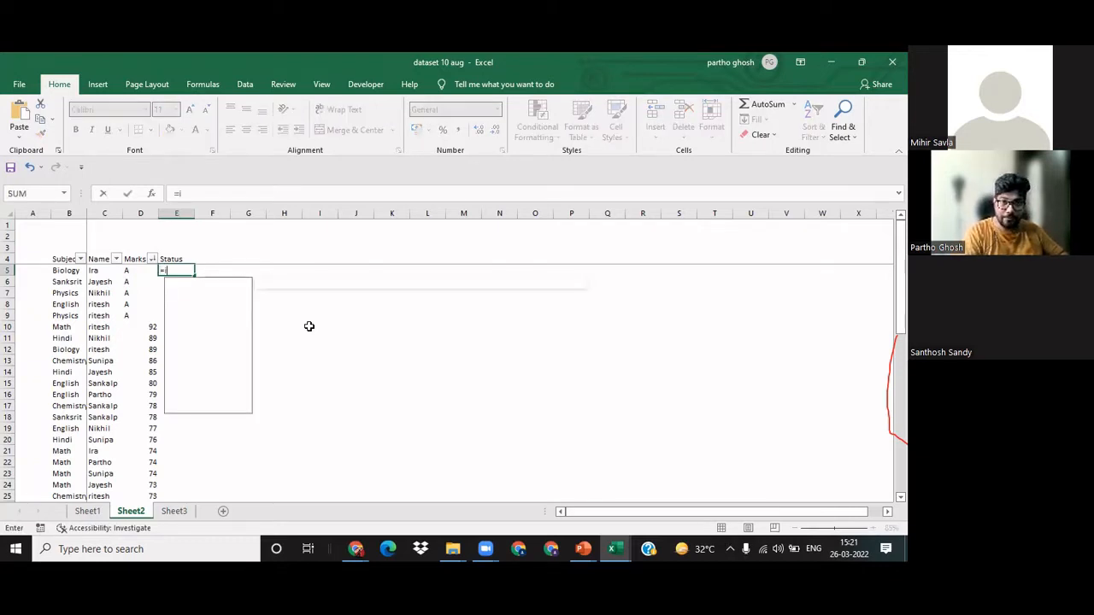
text(f)
key(Tab)
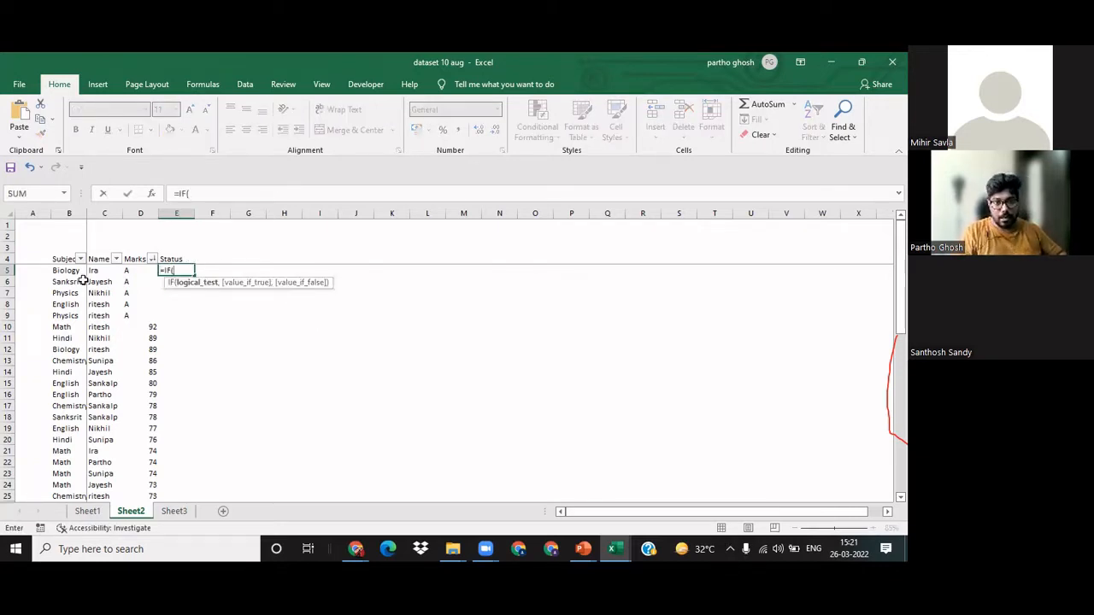
click(131, 270)
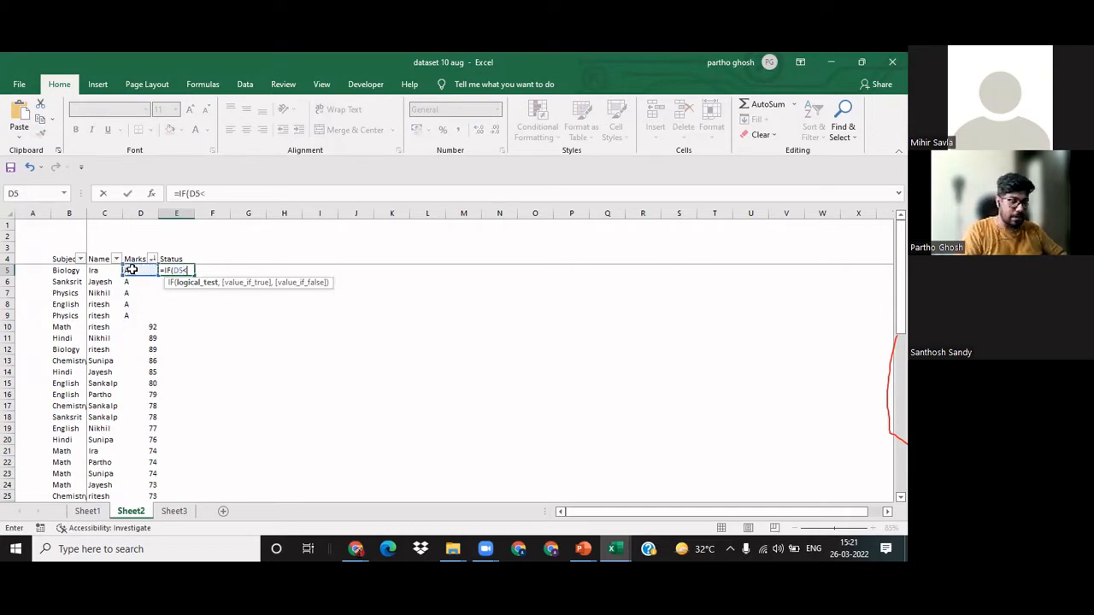
text(<40)
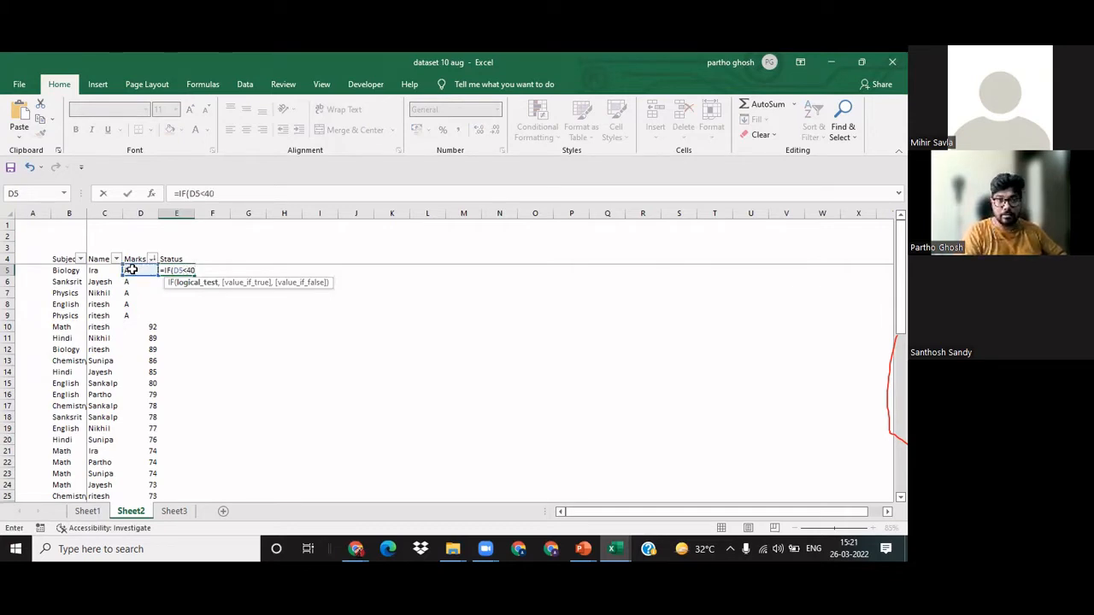
text(,"F)
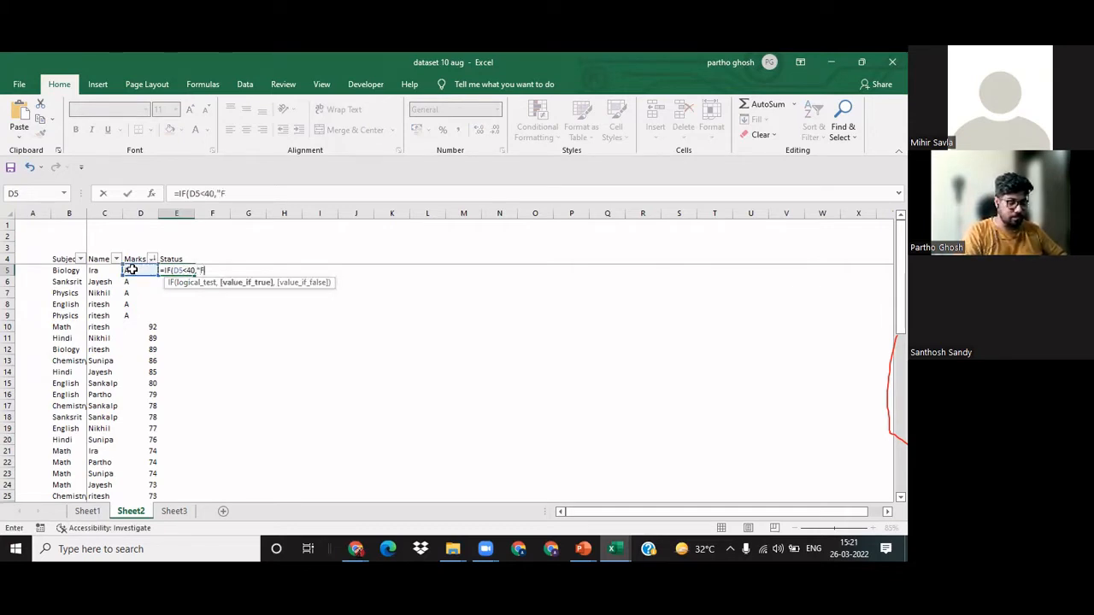
text(ail,)
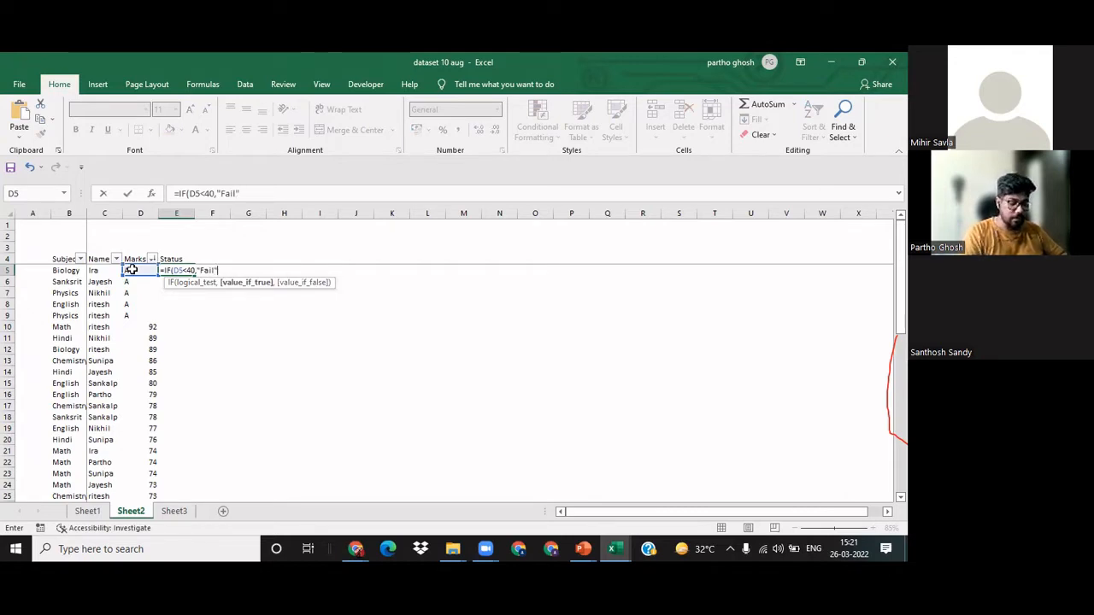
text(,")
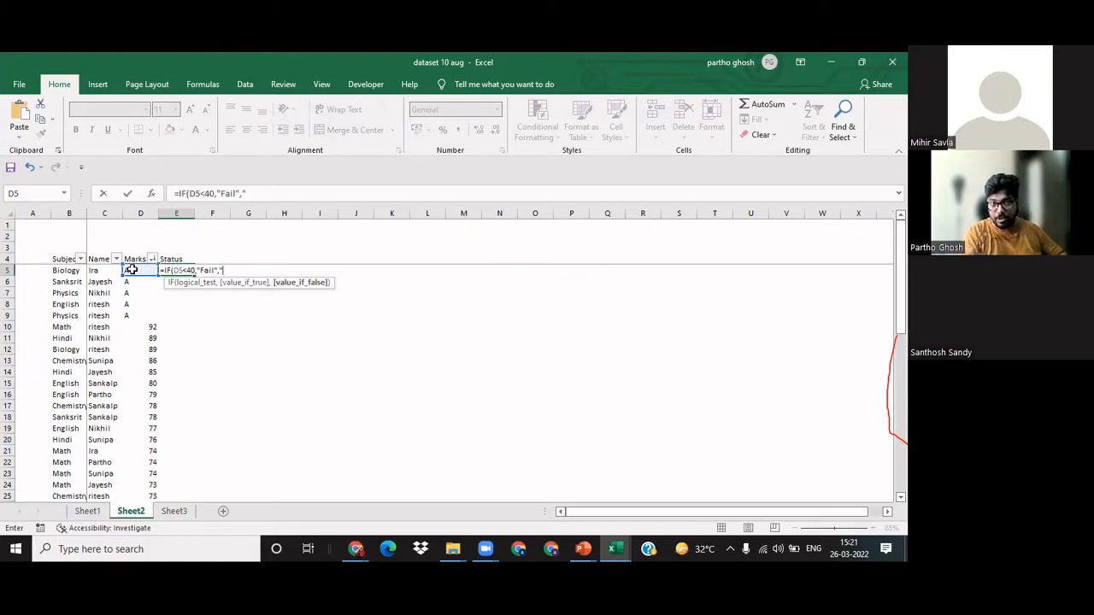
text(Pass)
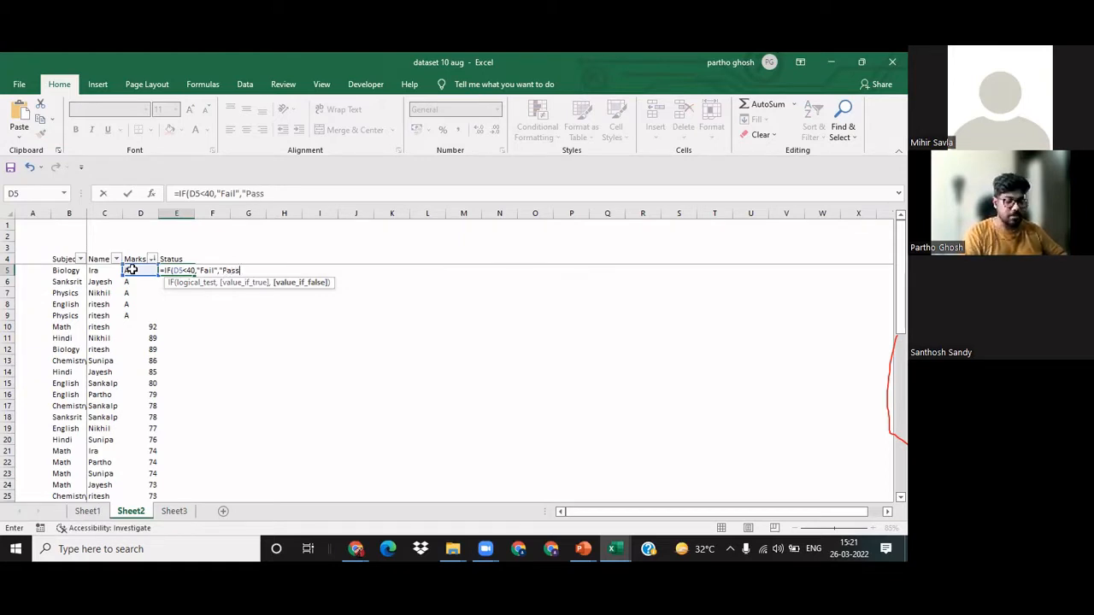
text("))
key(Return)
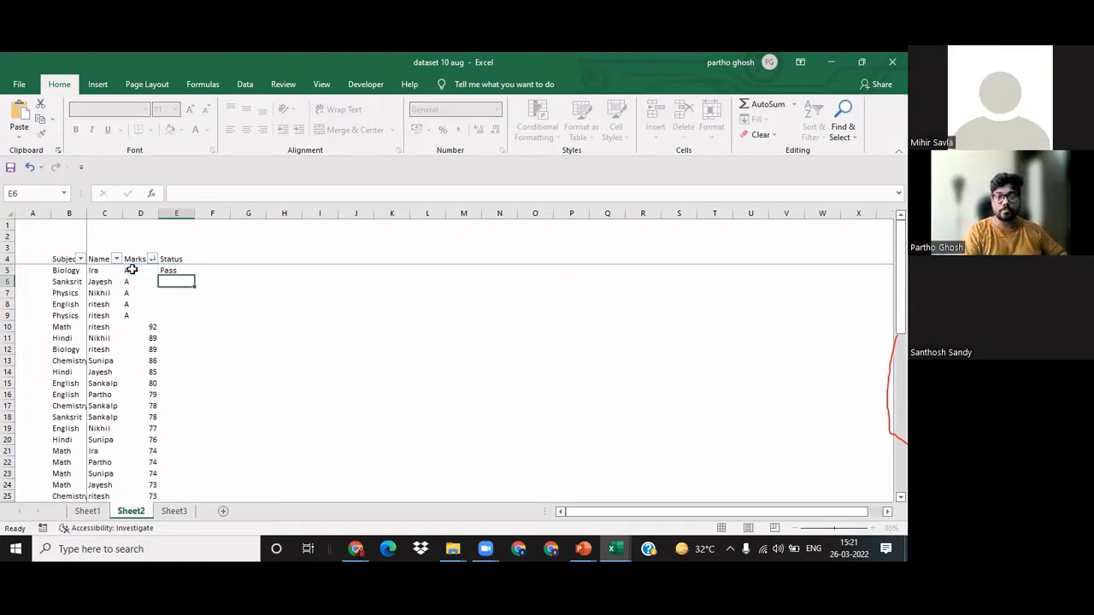
Step: Copy the E5 formula down the Status column to the last table row, E53, and return to E5
key(Up)
key(ctrl+c)
key(Left)
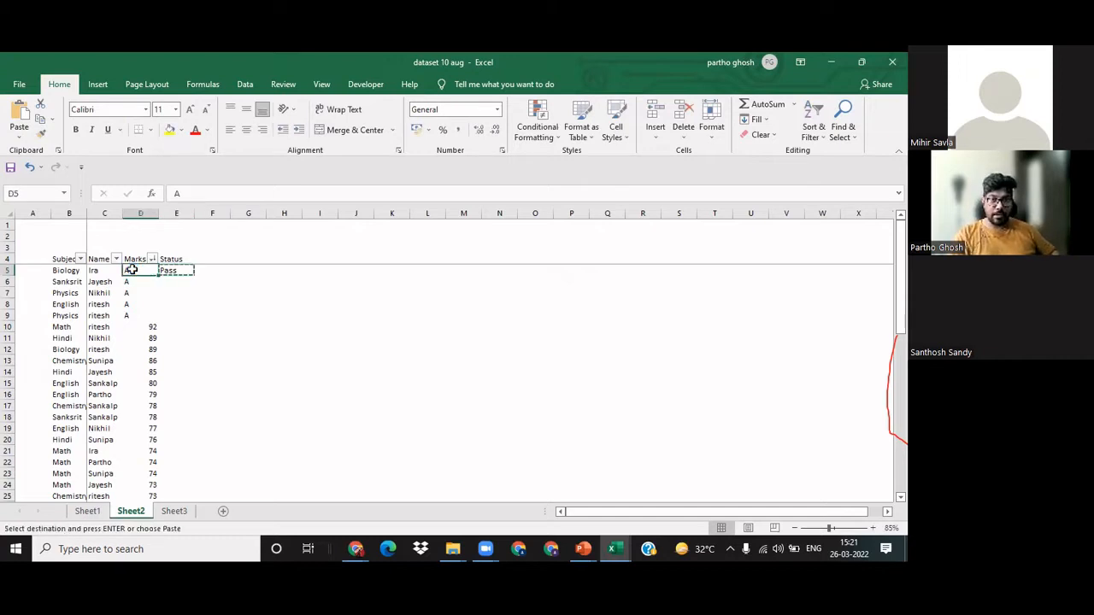
key(ctrl+Down)
key(Right)
key(ctrl+shift+Up)
key(Return)
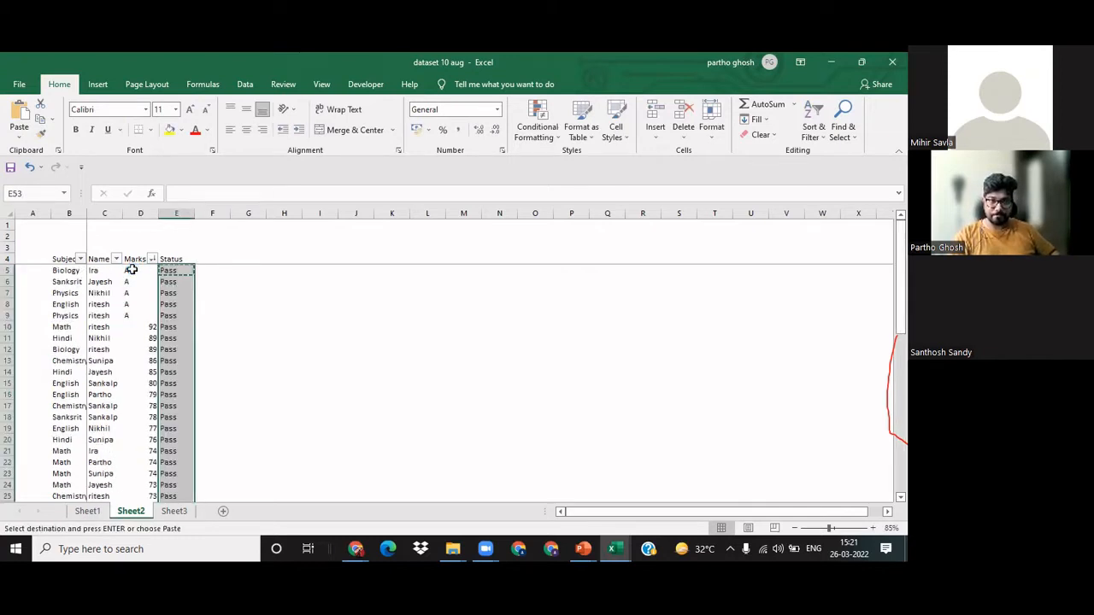
key(Down)
key(Up)
key(ctrl+Up)
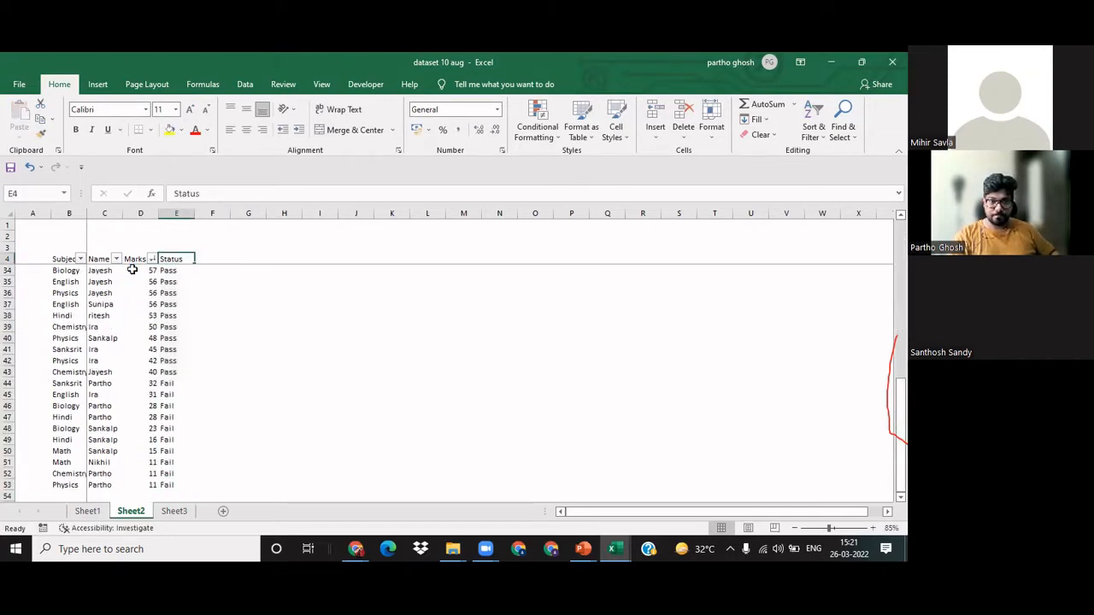
key(Down)
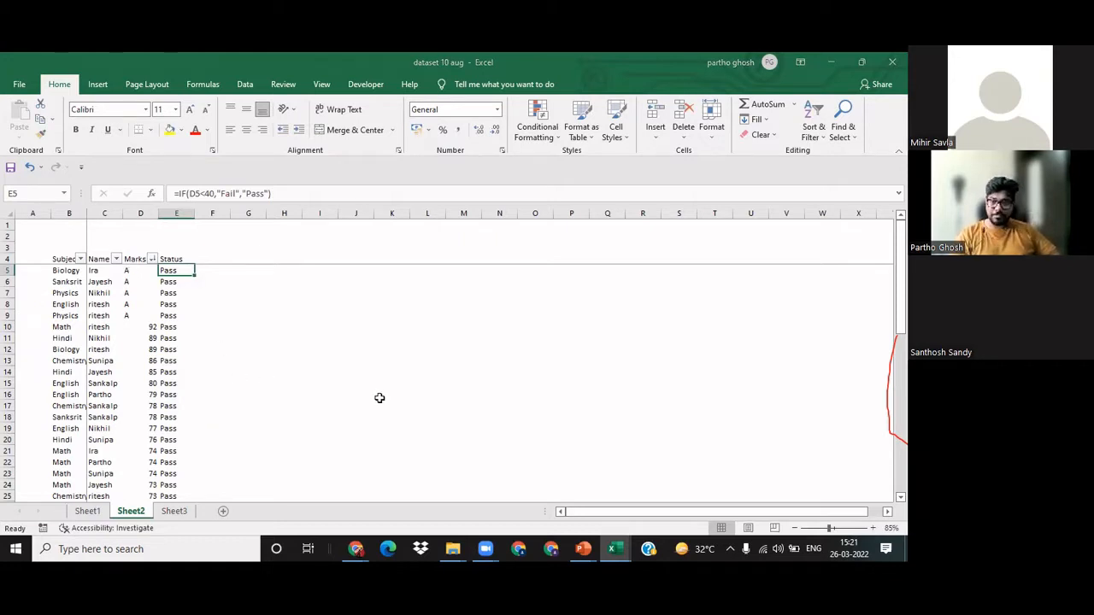
Step: Compare the Status results with the Marks entries in rows 5 to 11, including the rows marked A
click(590, 374)
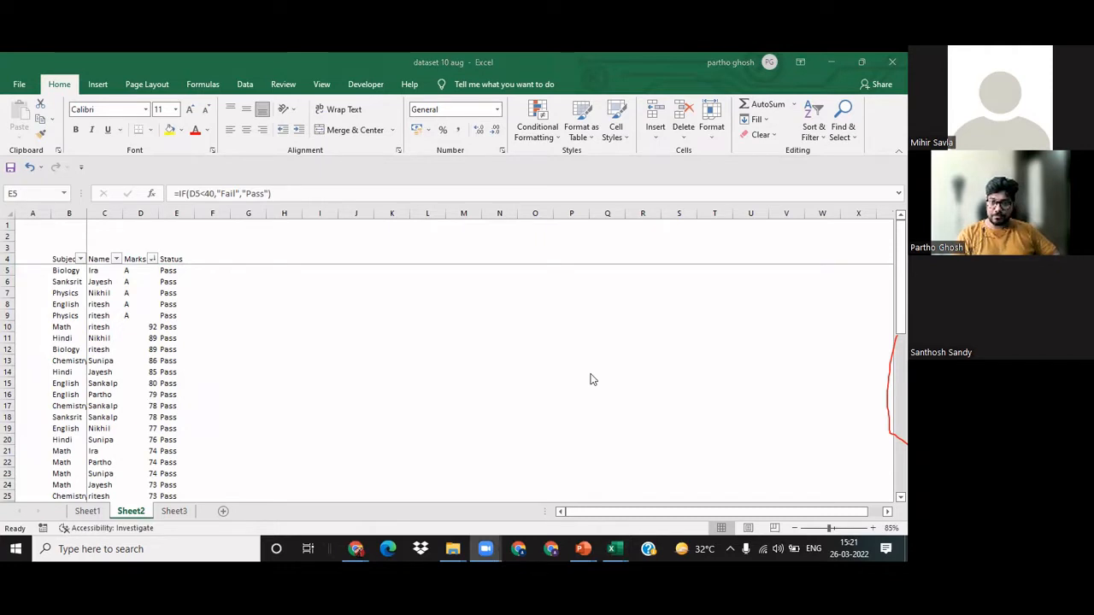
click(166, 352)
key(Left)
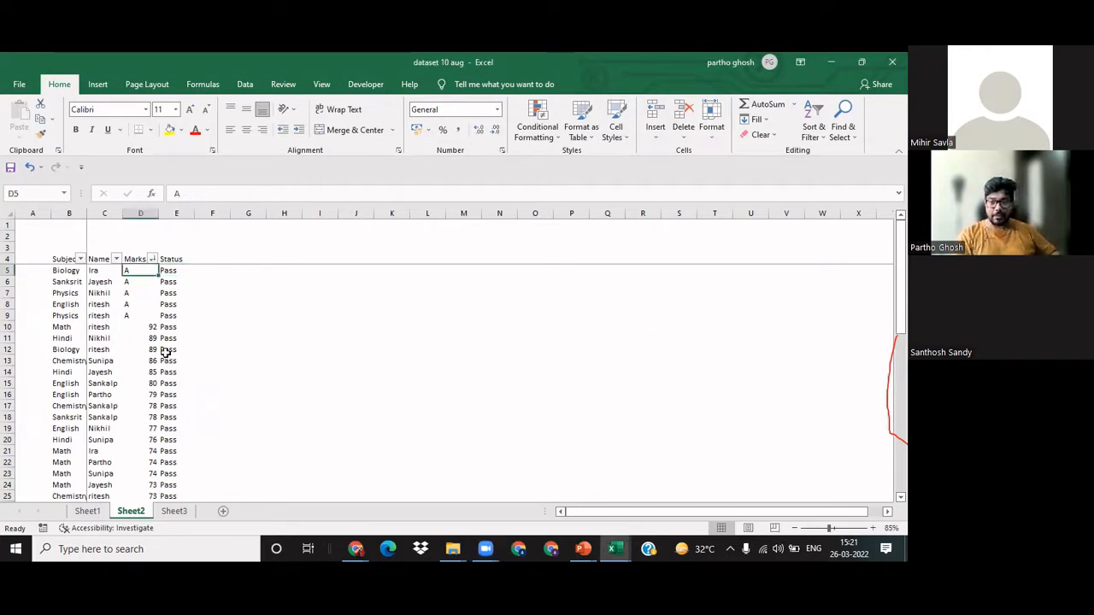
key(shift+space)
key(Right)
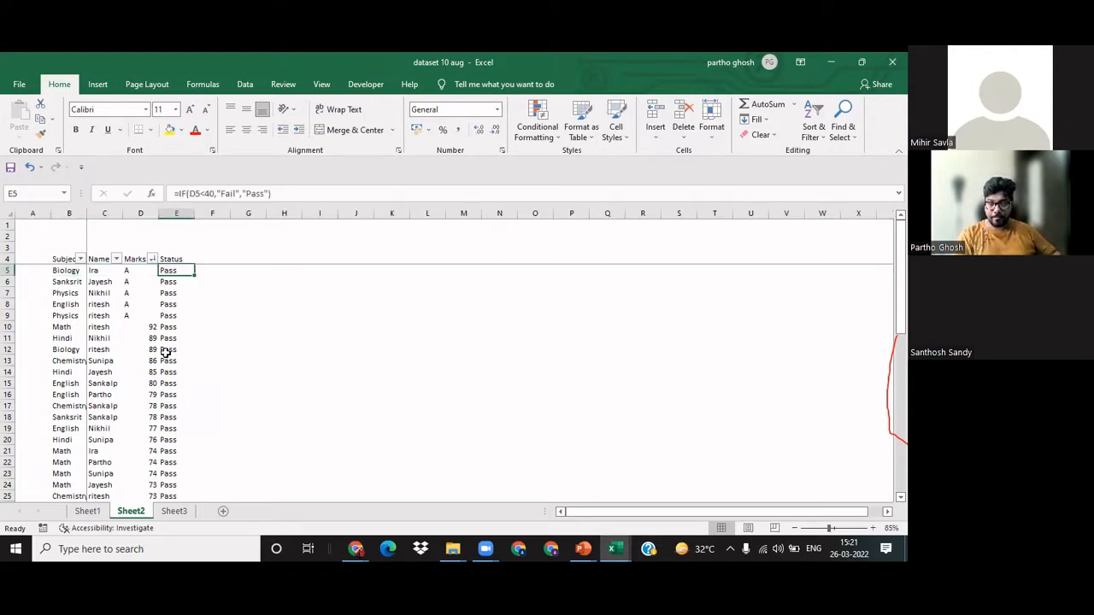
key(Down)
key(Down)
key(Down)
key(Down)
key(Left)
key(Down)
key(Down)
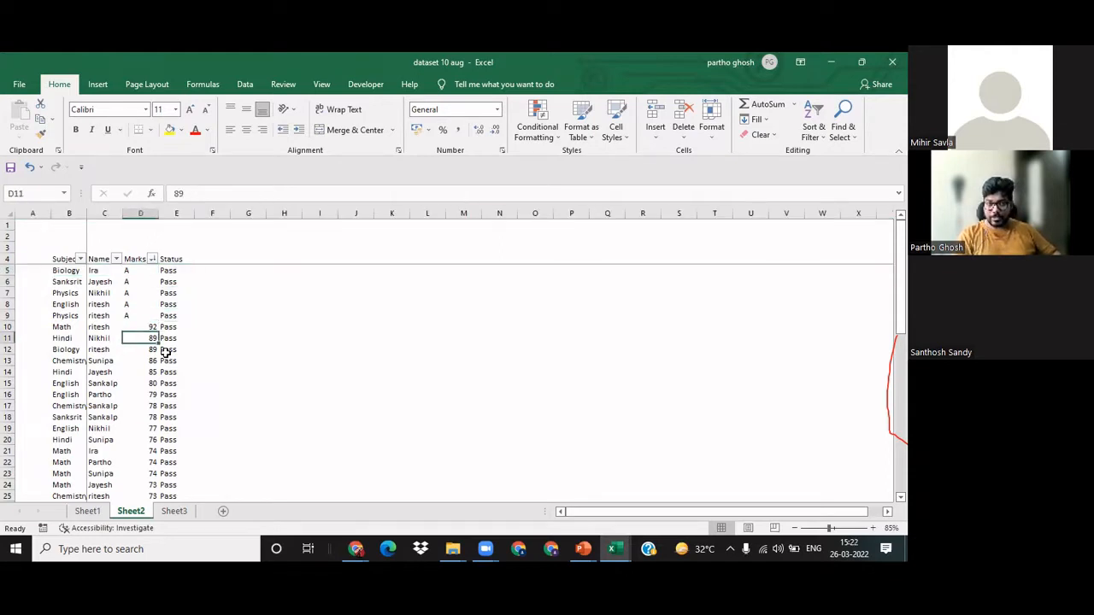
Step: Check the Status results against the lowest marks in the final rows of the table, and return to D5
key(ctrl+Down)
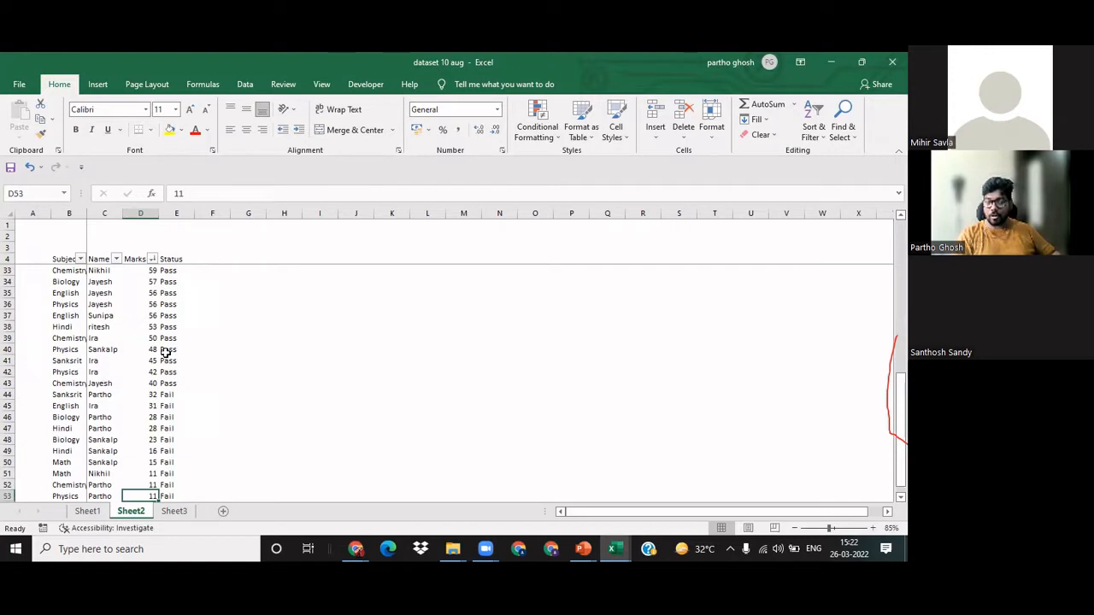
key(Right)
key(ctrl+Up)
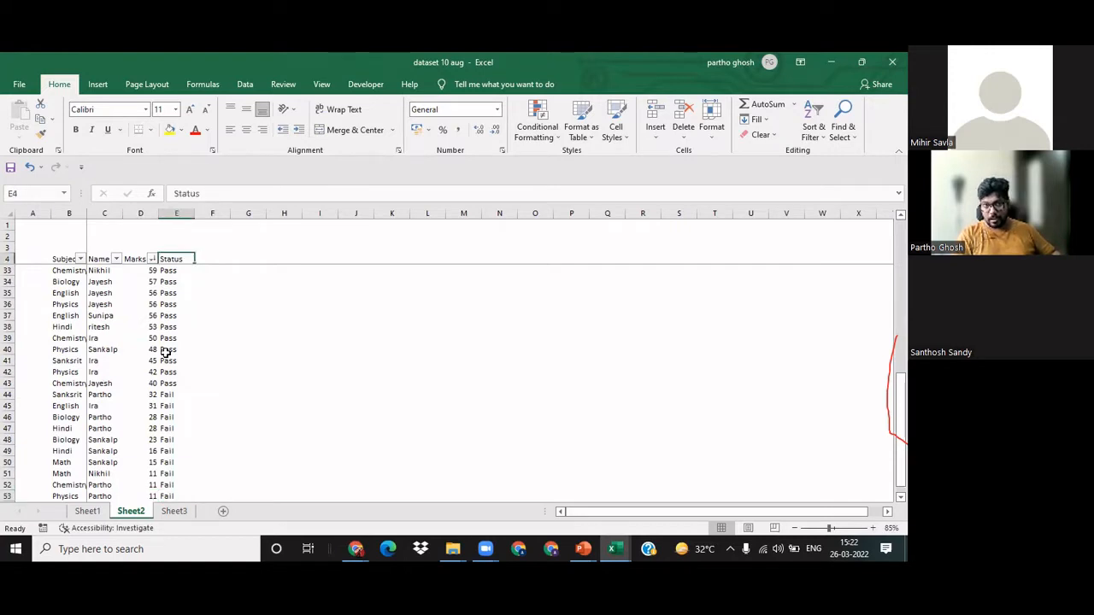
key(Down)
key(Left)
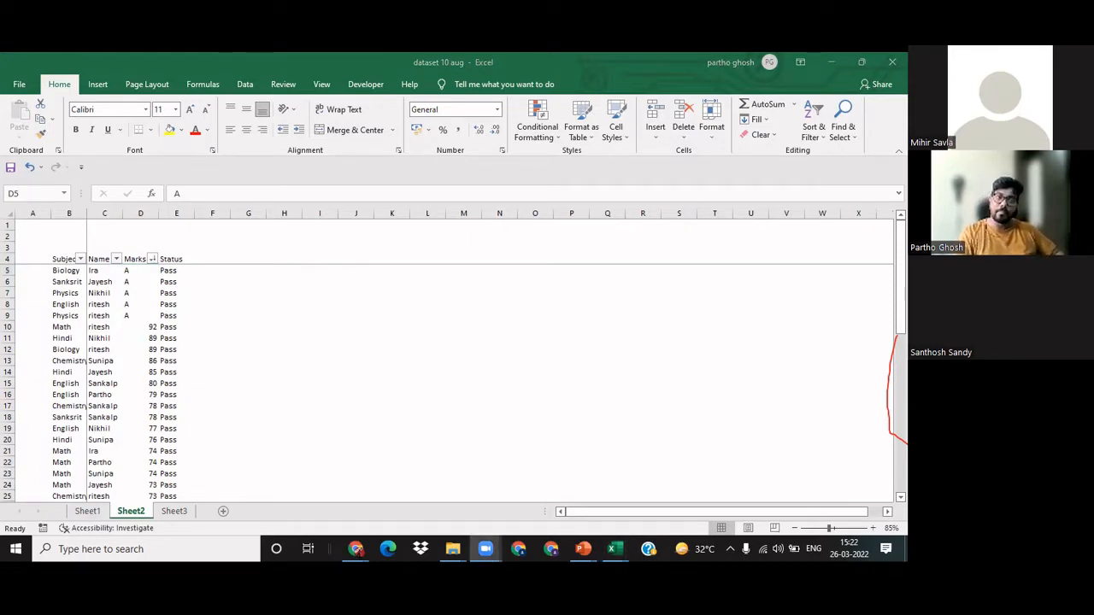
Step: Insert the condition D5="A" with the result "Fail" ahead of the existing D5<40 test in the E5 formula
click(164, 300)
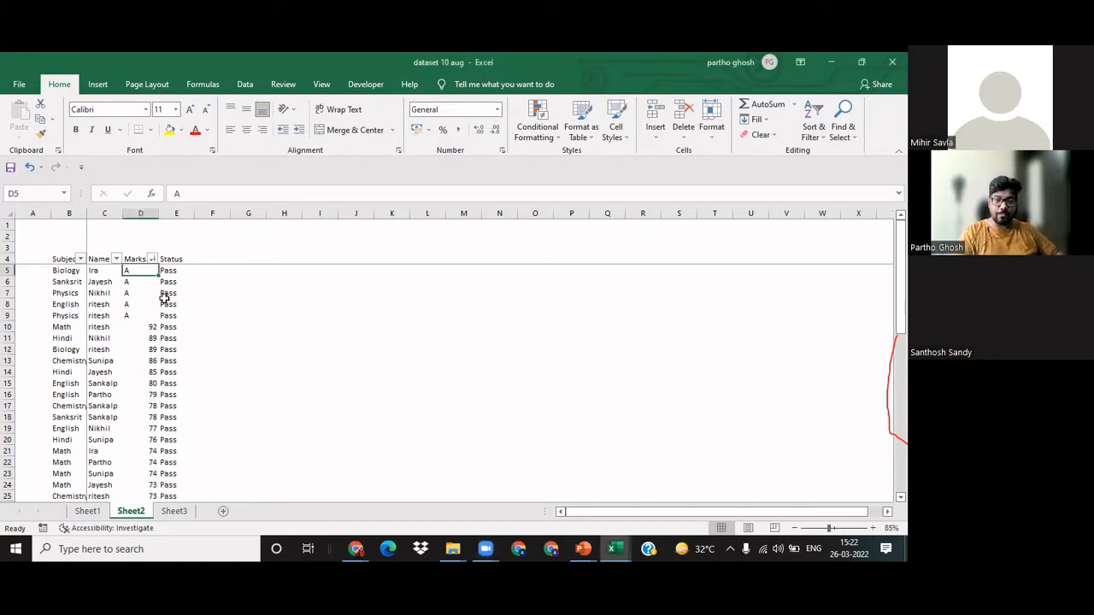
key(Right)
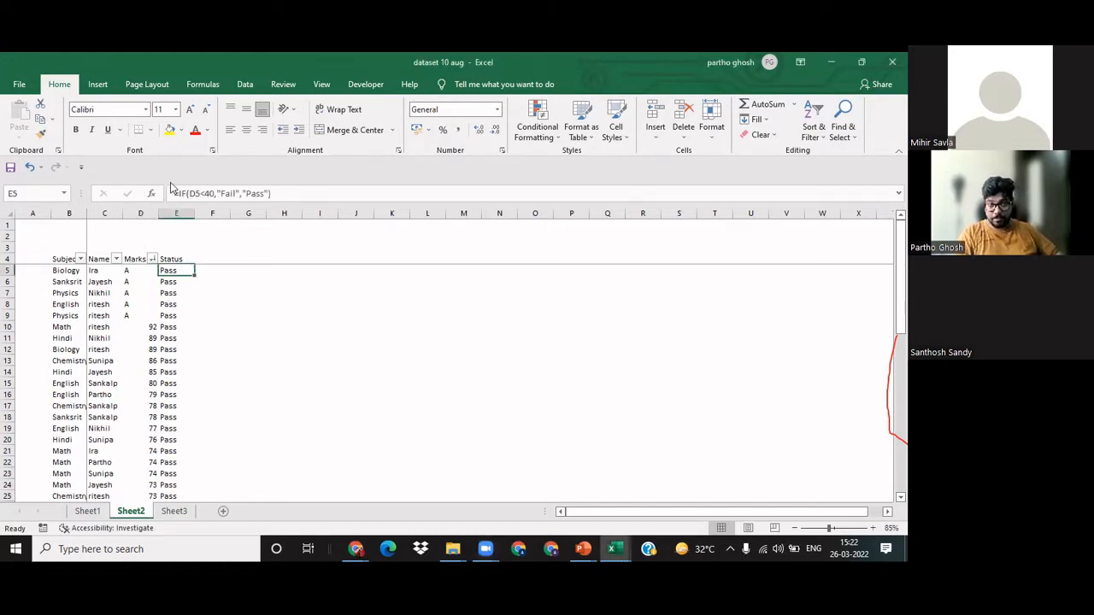
click(189, 194)
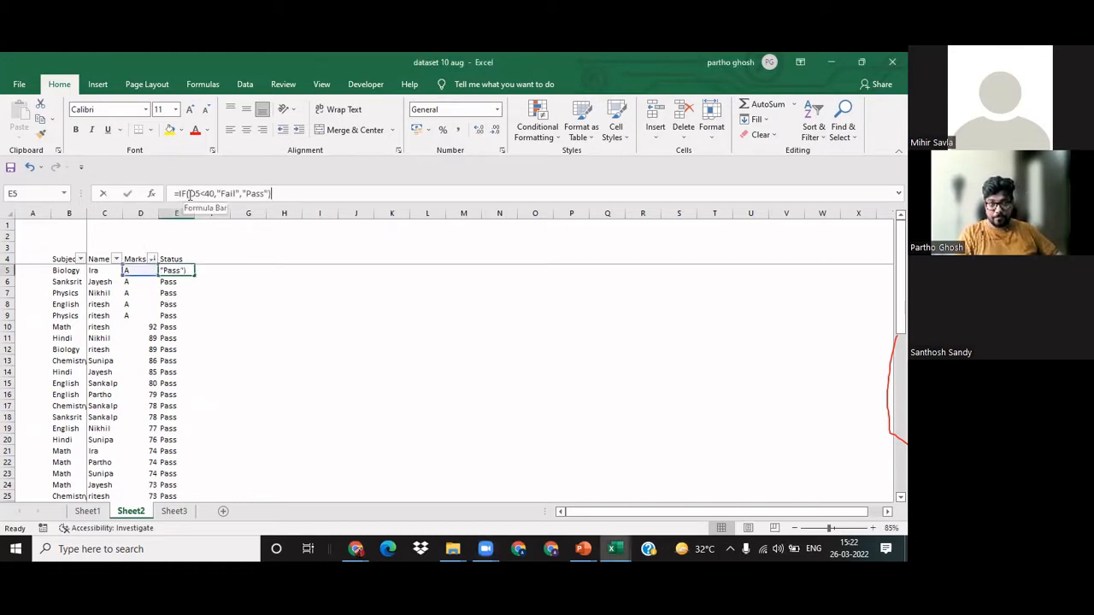
click(189, 194)
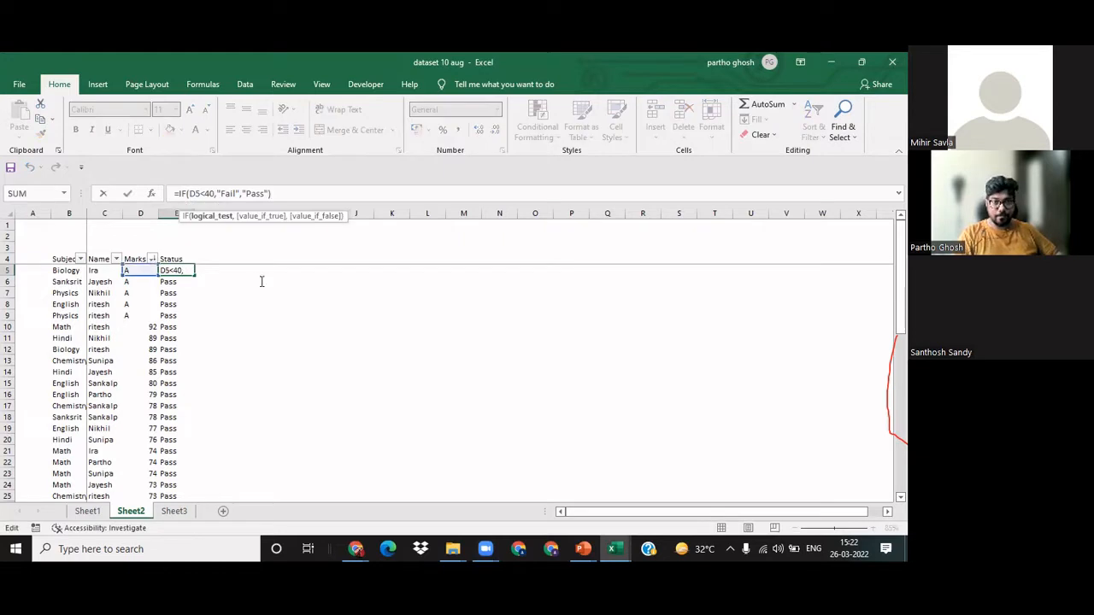
click(139, 271)
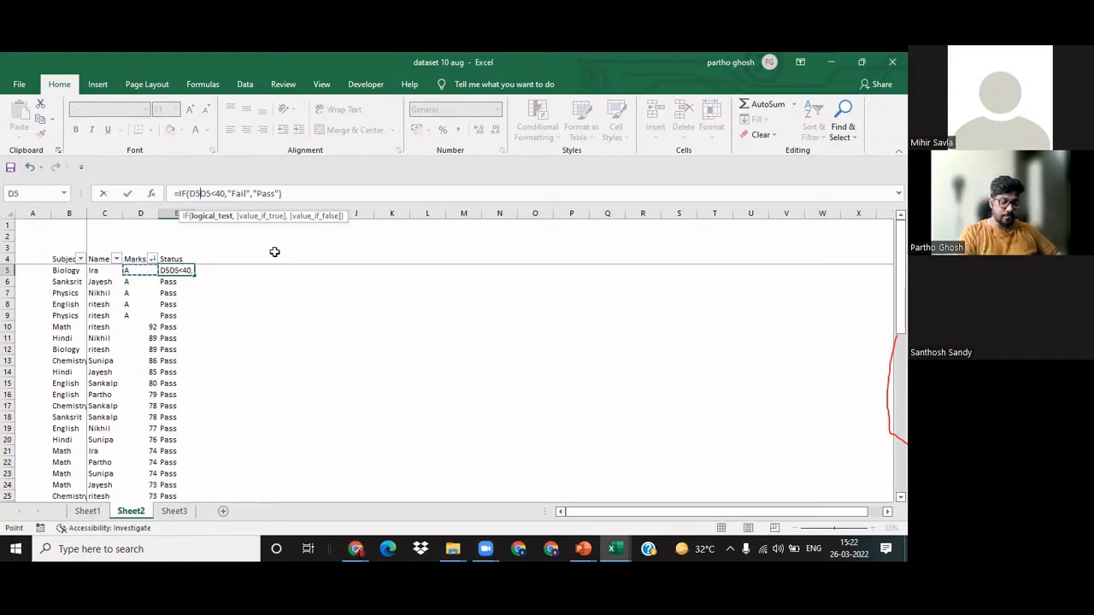
text(=)
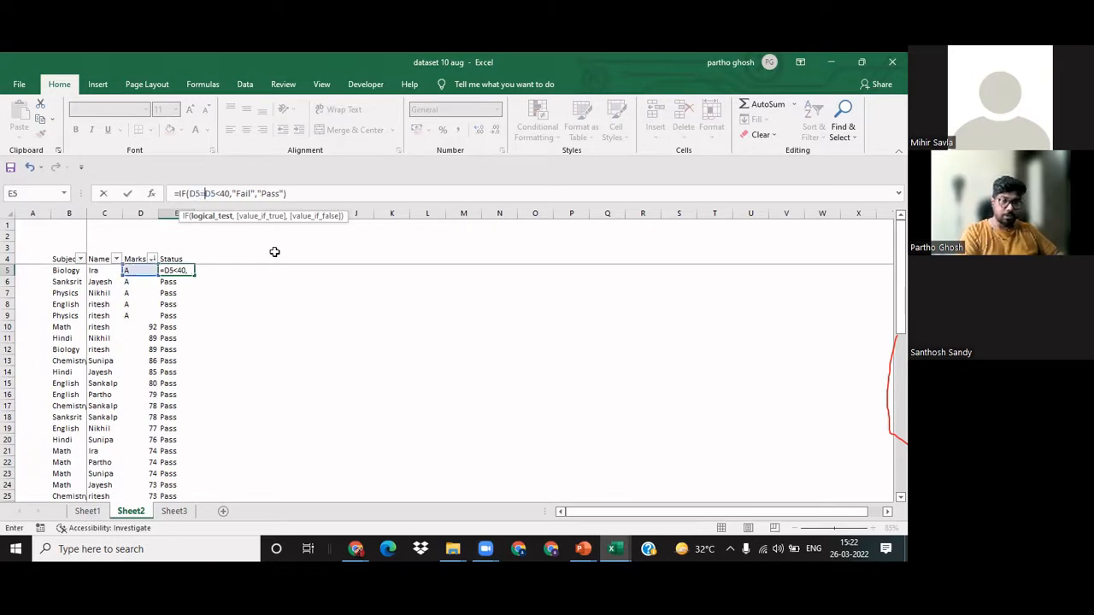
text("A")
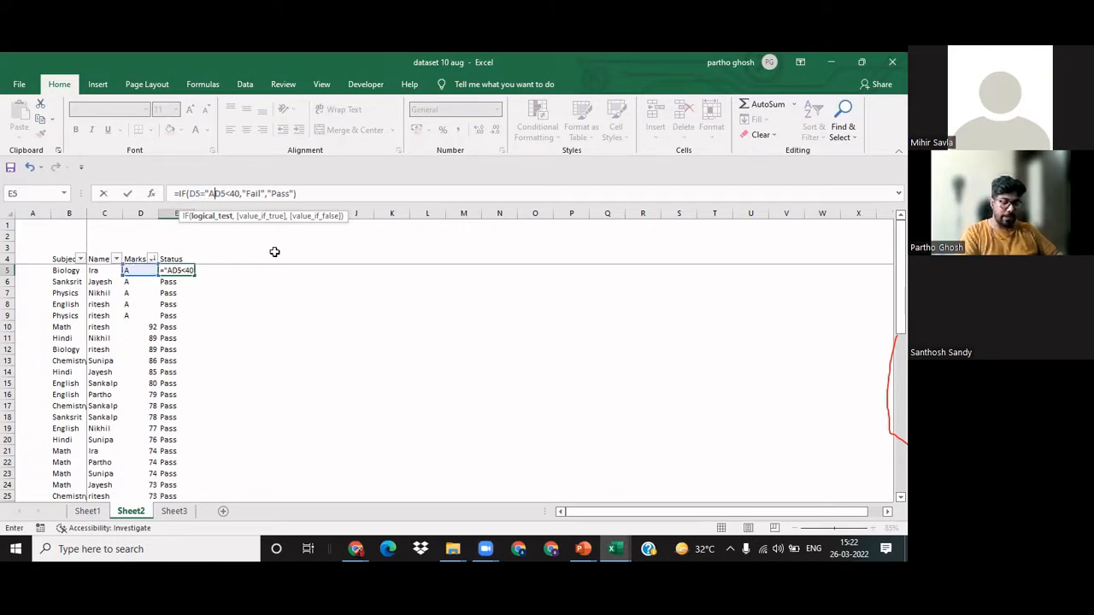
text(,)
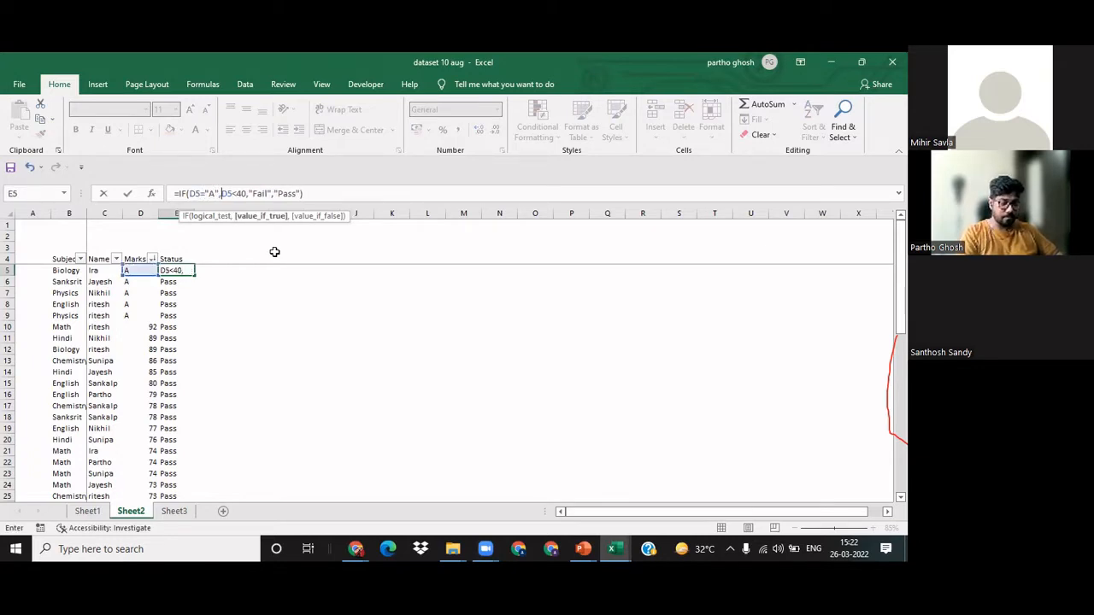
text("Fai)
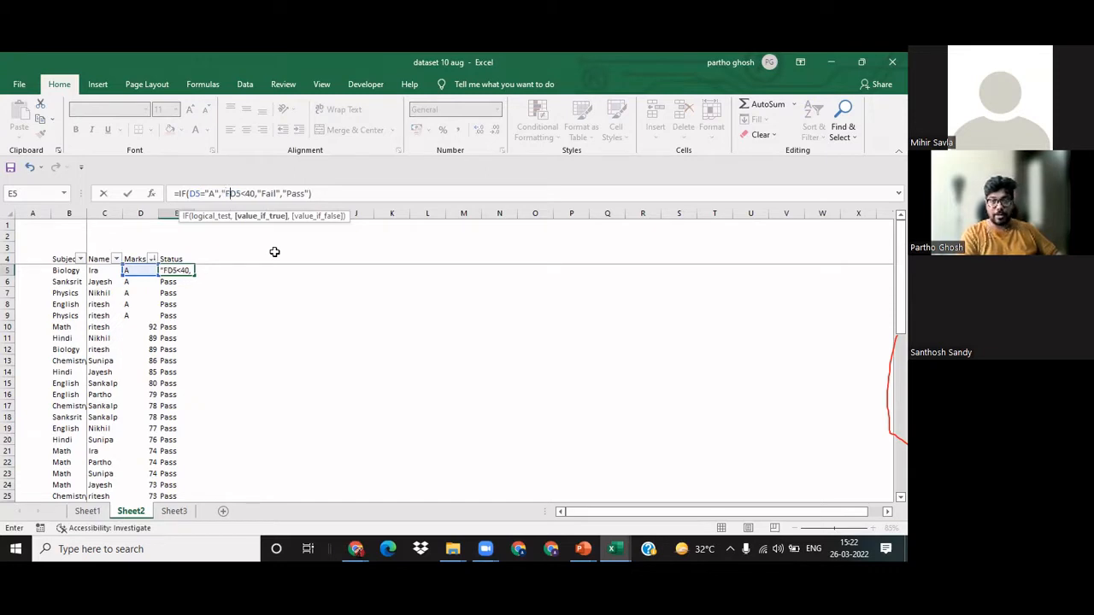
text(l)
Step: Wrap the D5<40 test in a nested IF, completing E5 as =IF(D5="A","Fail",IF(D5<40,"Fail","Pass"))
text(",)
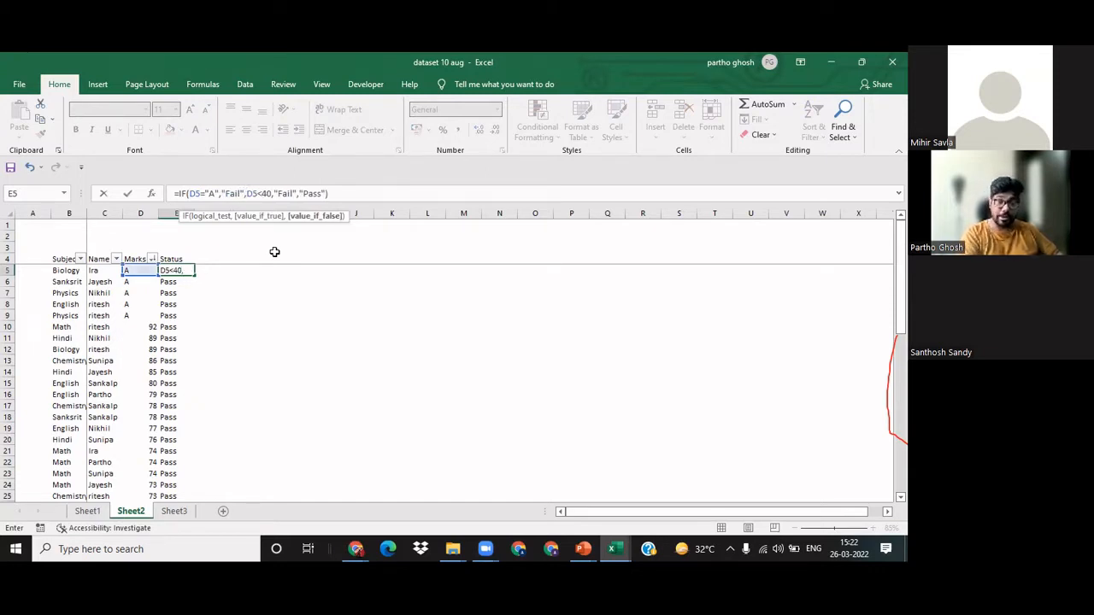
text(IF()
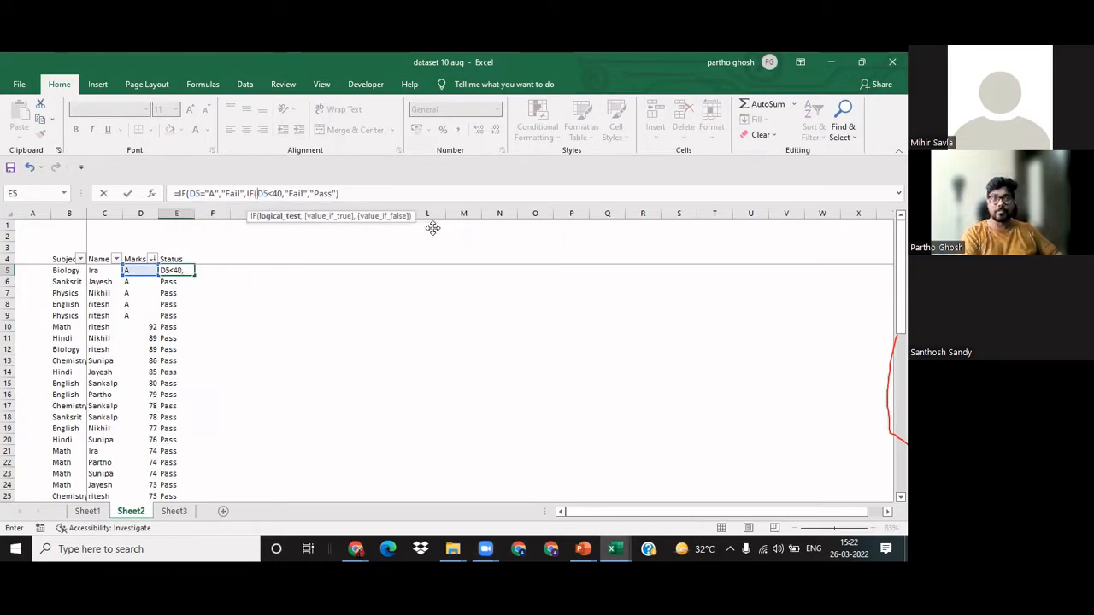
click(488, 160)
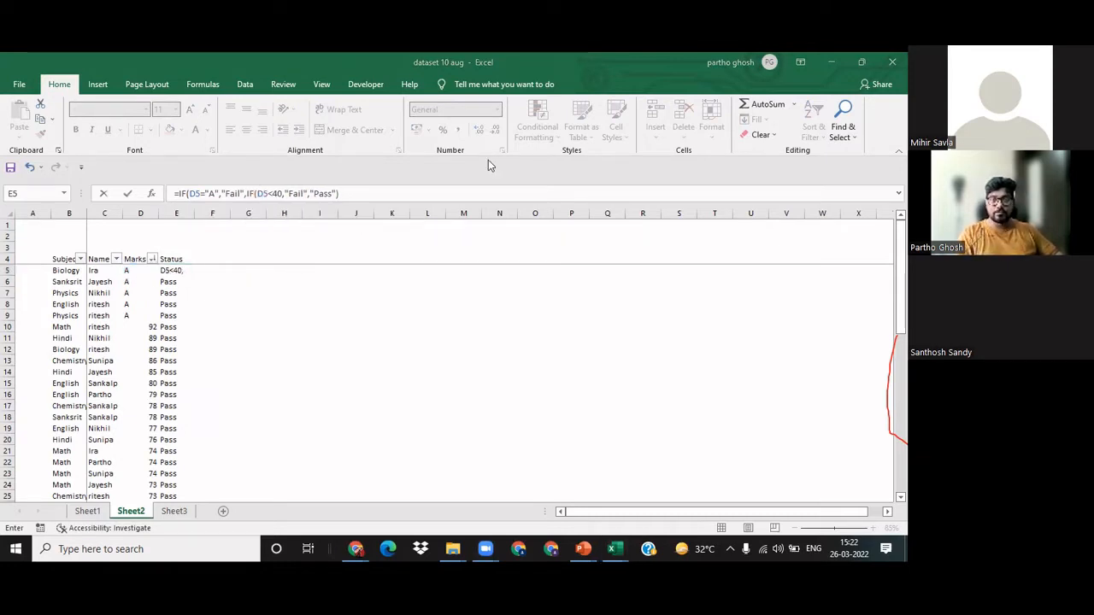
click(362, 194)
click(371, 195)
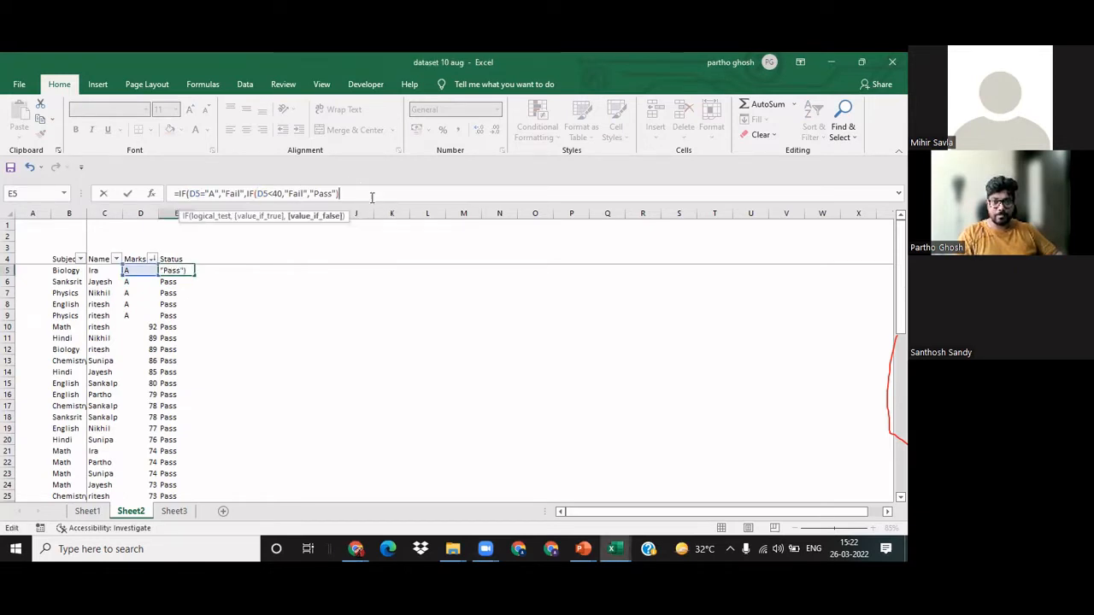
text())
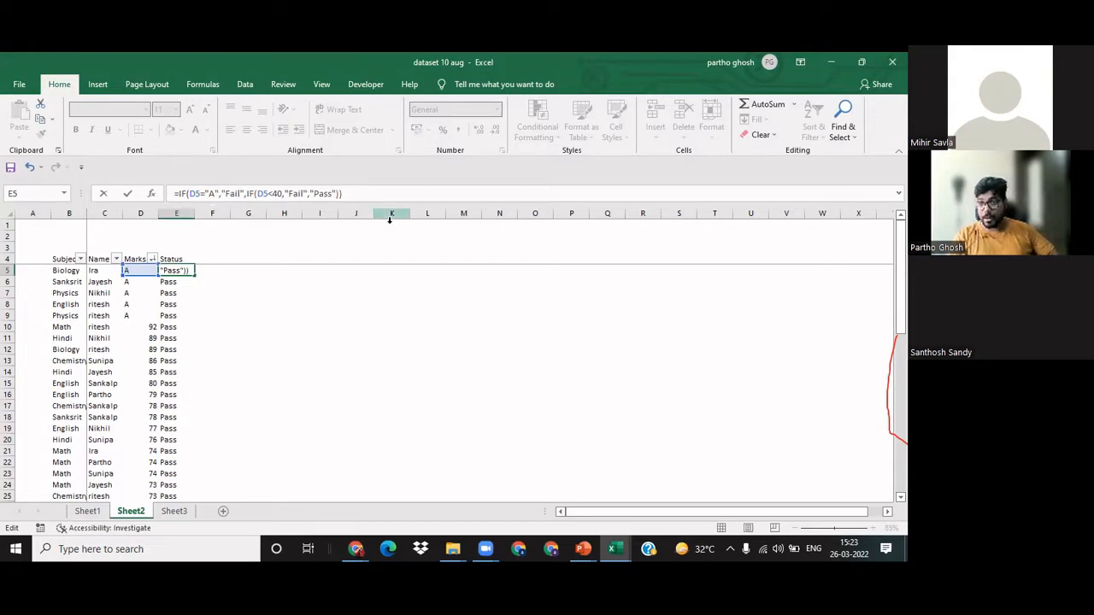
key(Return)
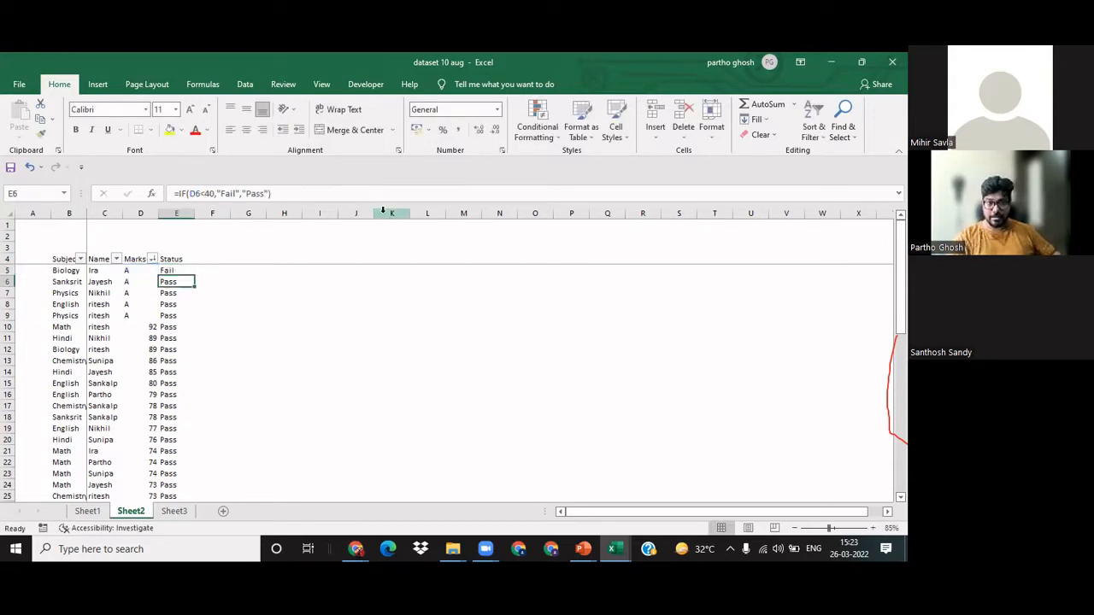
Step: Copy the nested IF formula from E5 down the Status column and check the results in the rows marked A
key(Up)
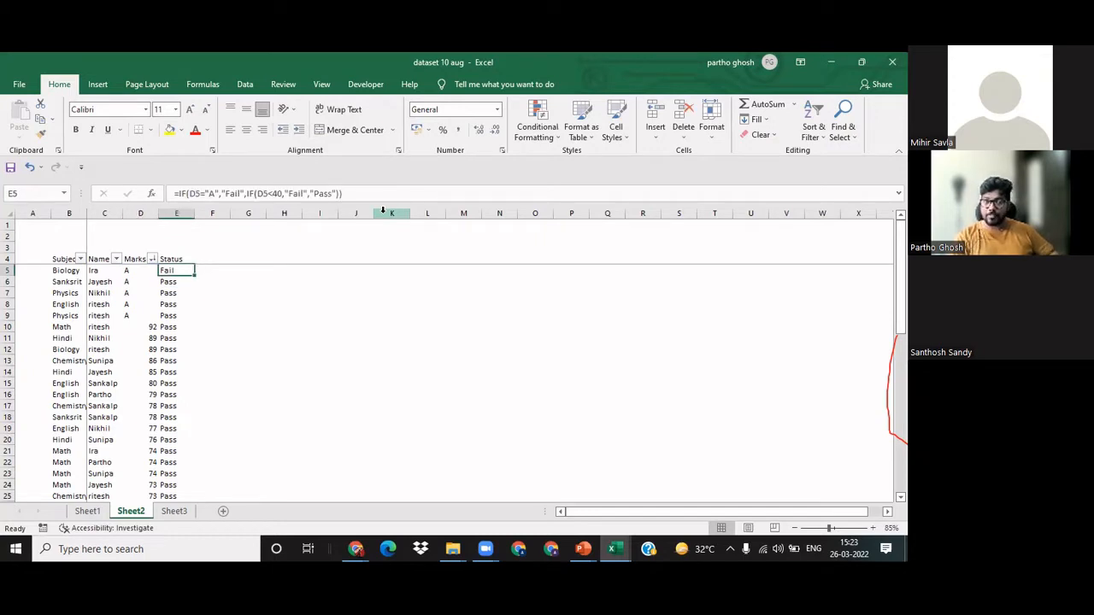
double_click(192, 271)
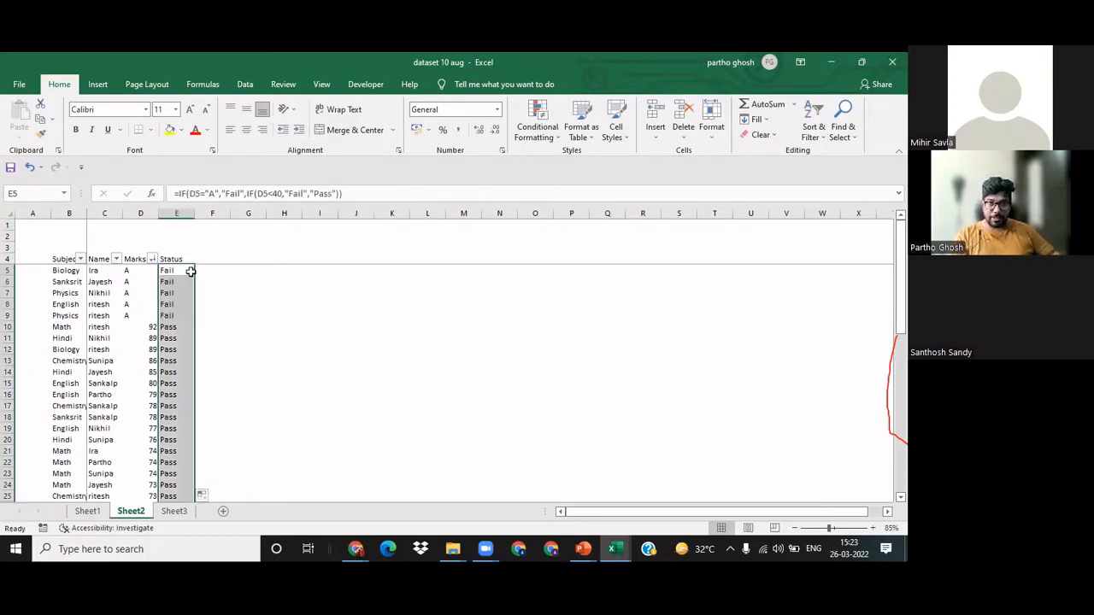
click(169, 372)
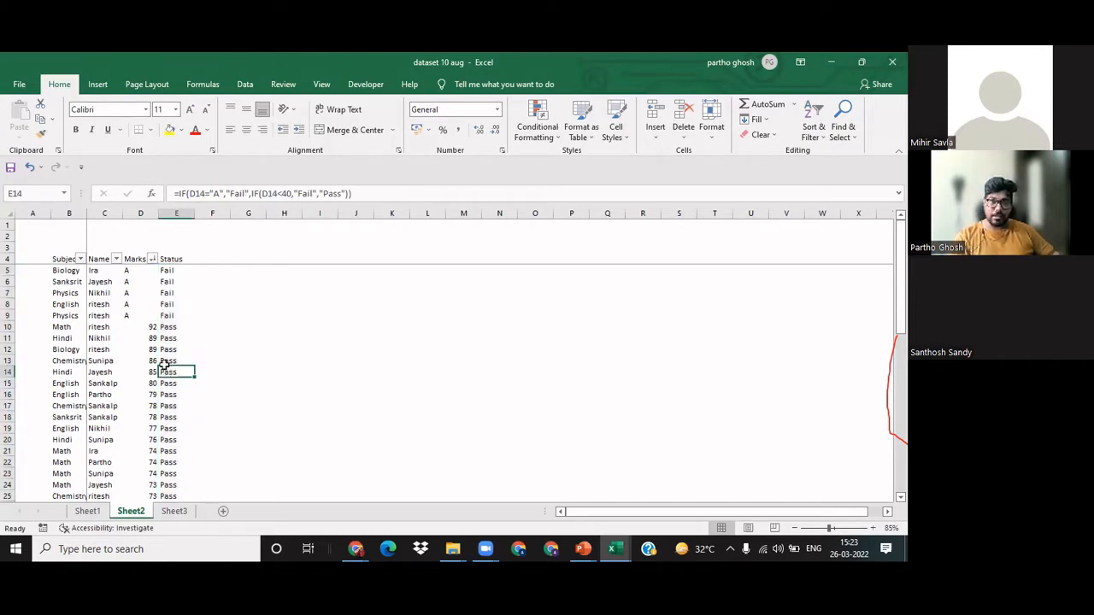
key(ctrl+Down)
key(ctrl+Up)
key(Down)
key(Down)
key(Down)
key(Down)
key(Down)
key(Down)
key(Down)
key(Down)
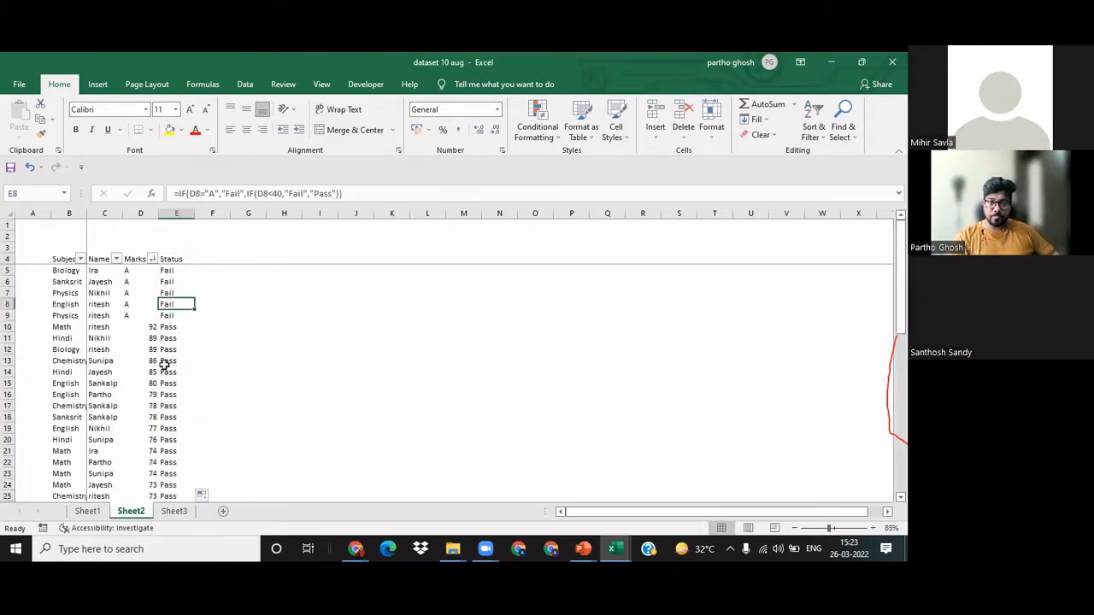
Step: Test the Status formula by entering A as the mark in D12, and undo that entry
key(Left)
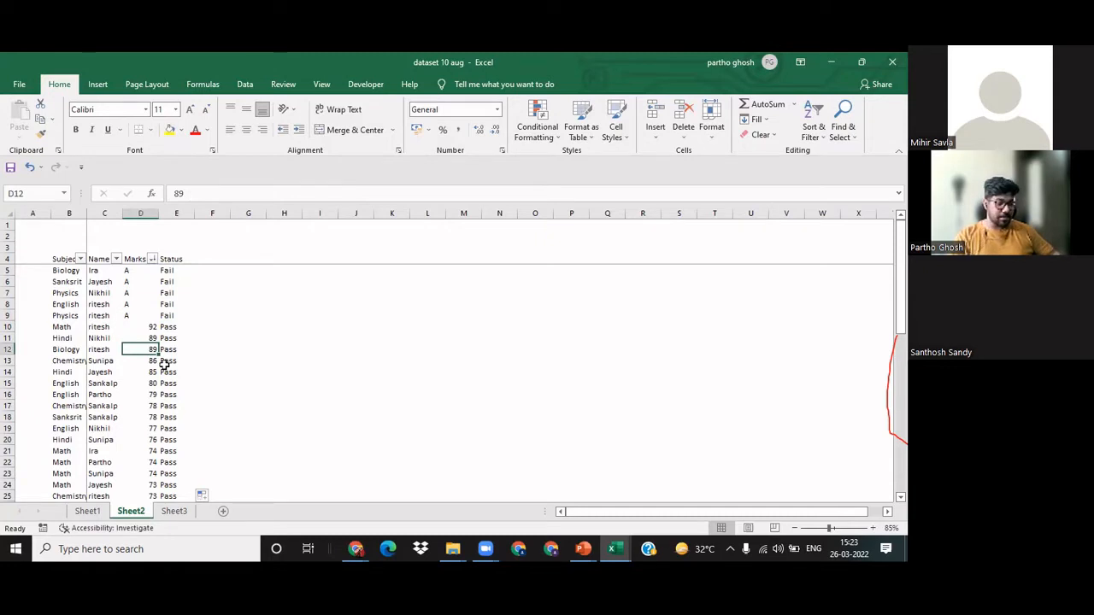
text(A)
key(Return)
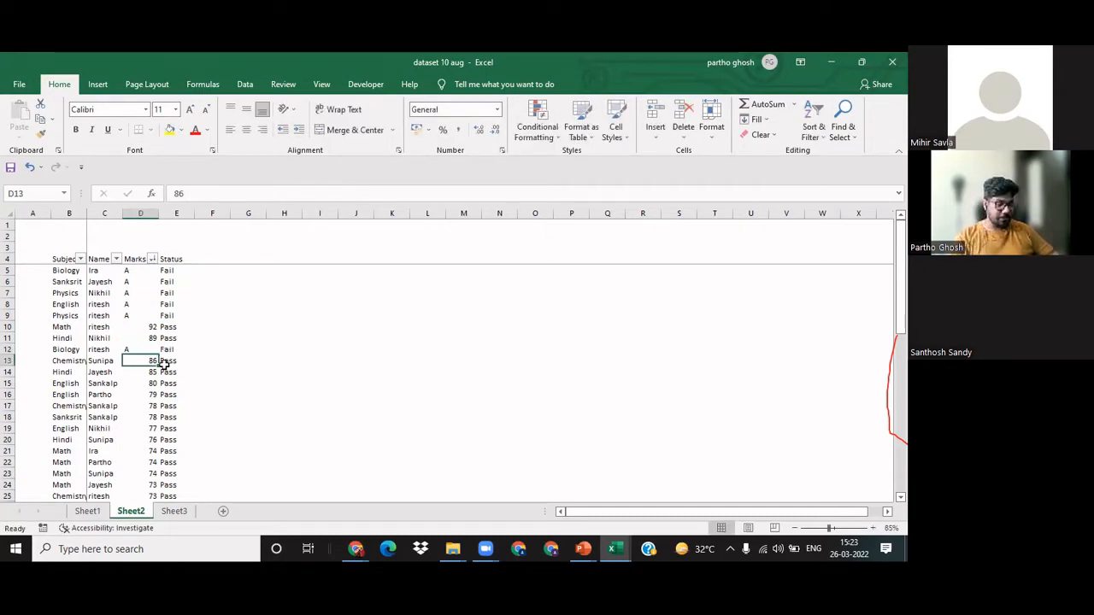
key(ctrl+z)
key(Right)
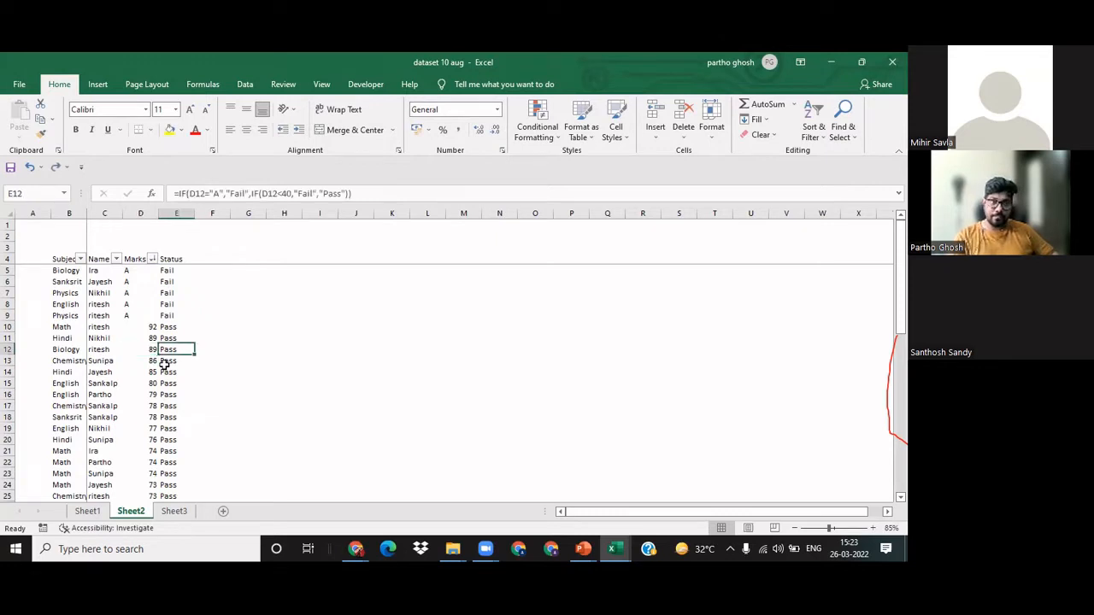
Step: Return to E5 and review its nested IF formula with the sheet enlarged to 115%
key(ctrl+Up)
key(Left)
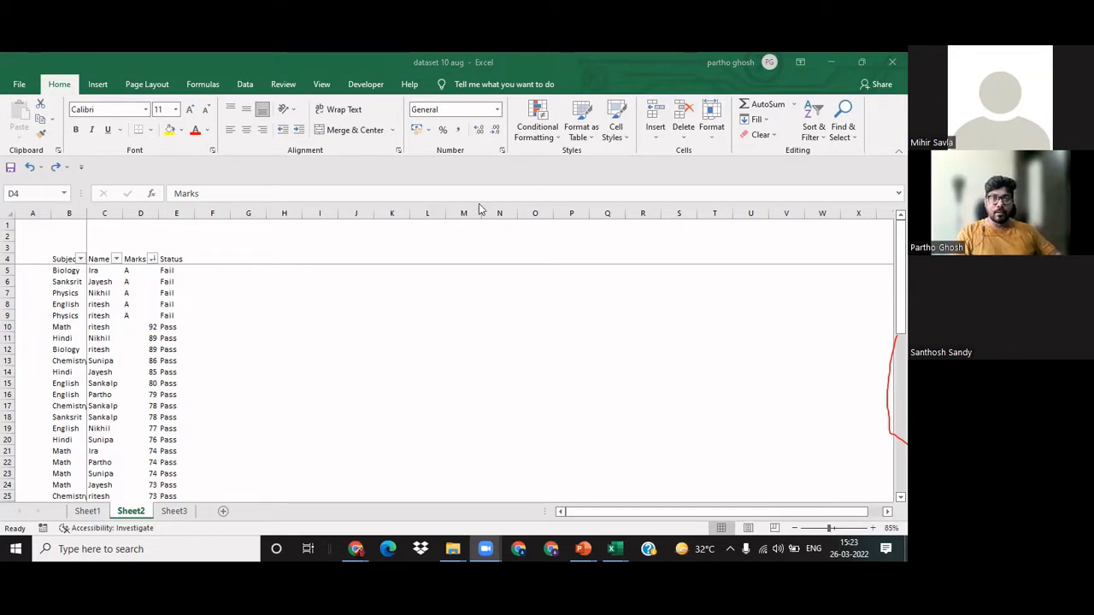
click(227, 303)
click(181, 294)
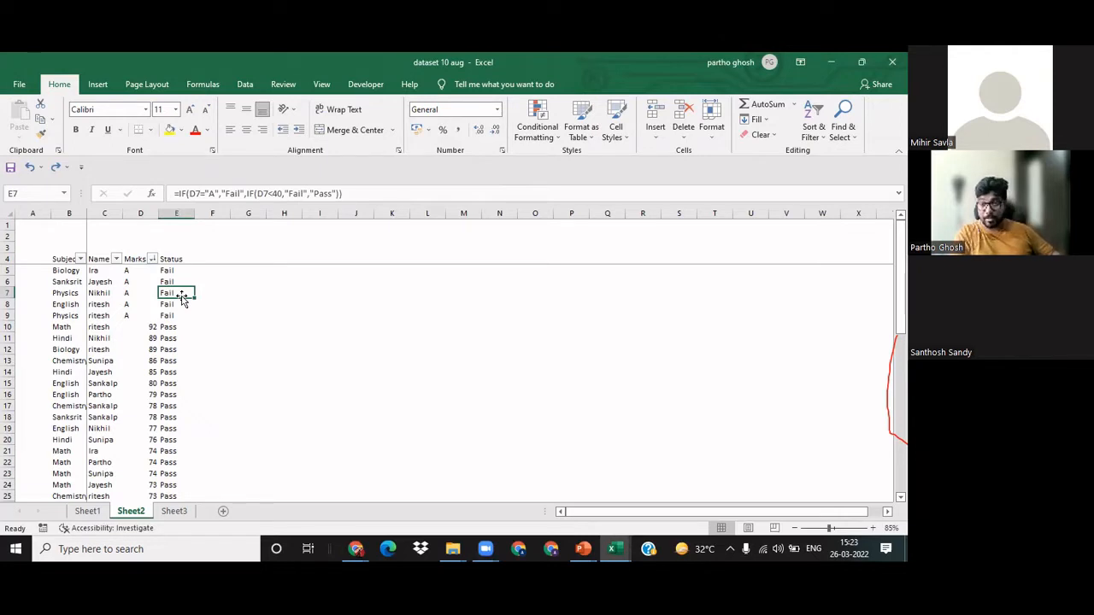
key(Up)
key(Up)
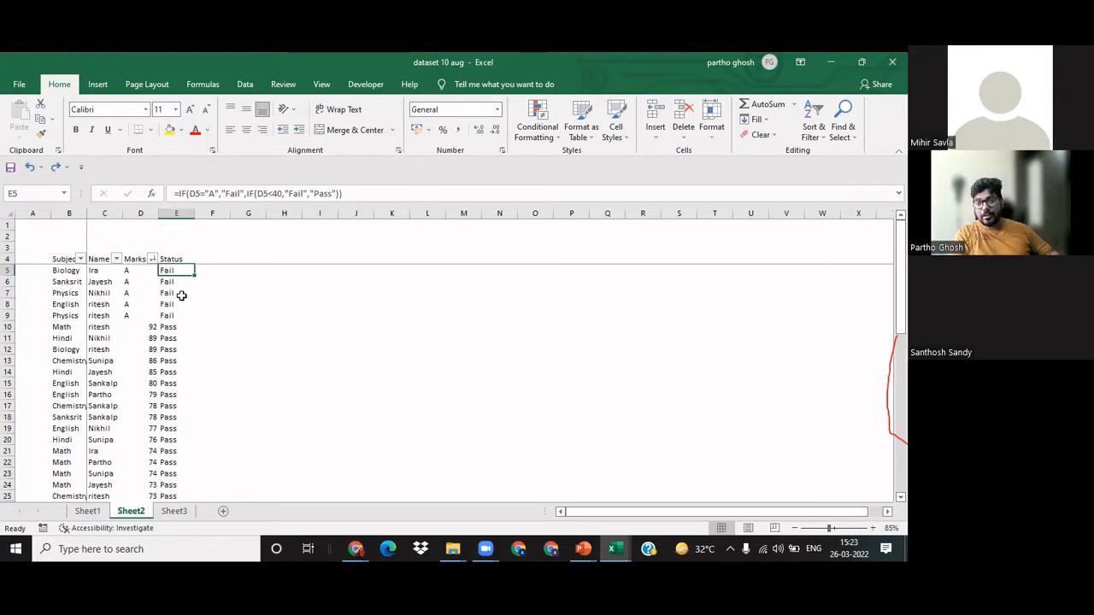
scroll(181, 295, up, 1)
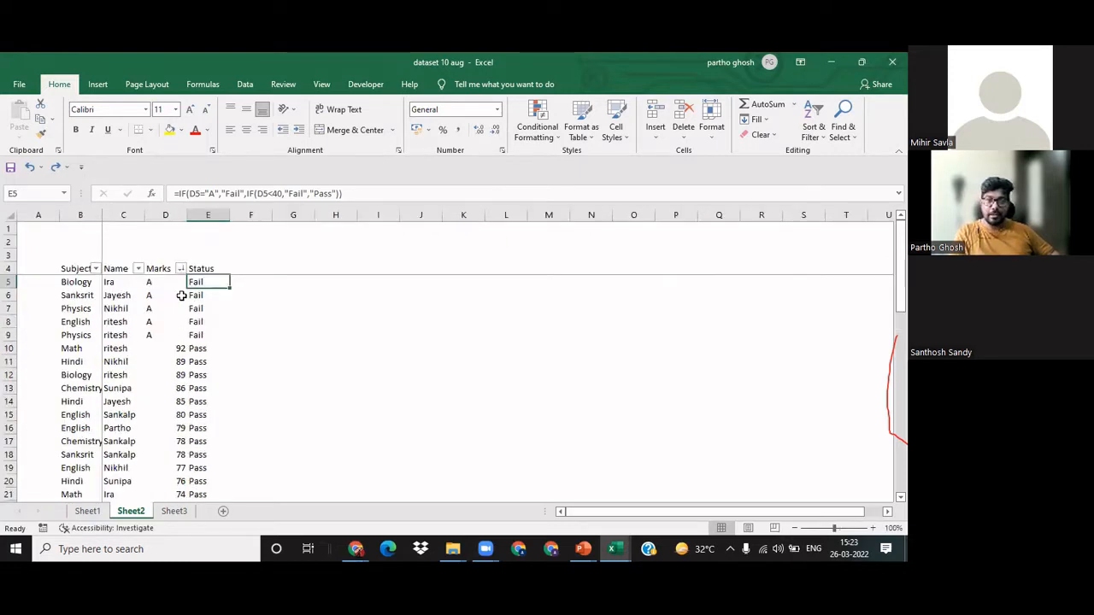
scroll(181, 294, up, 1)
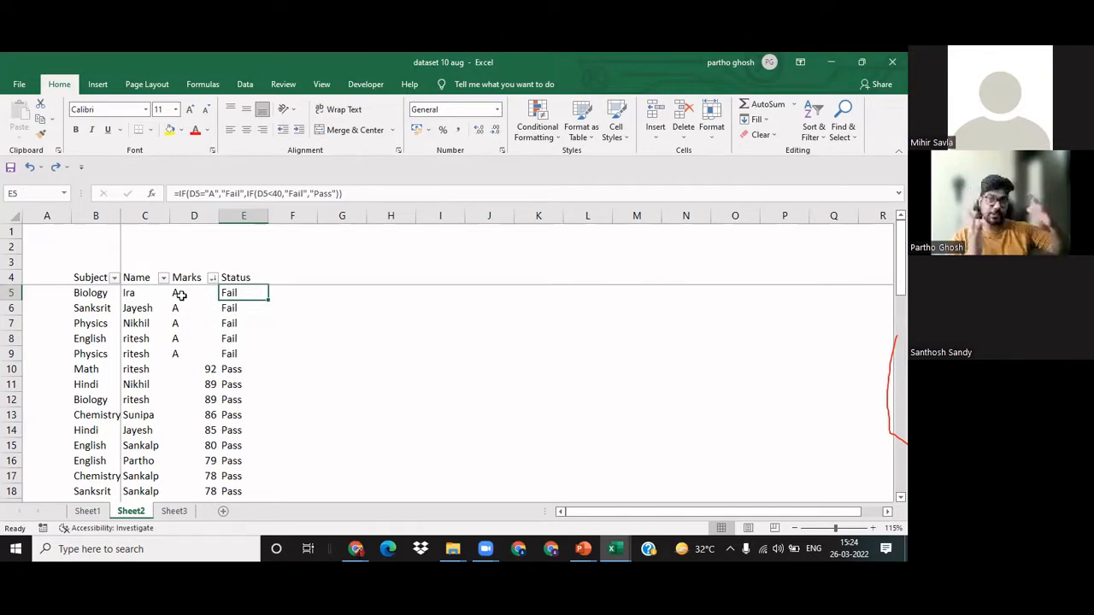
Step: Add a new worksheet between Sheet2 and Sheet3 and name it Control
click(222, 511)
drag(220, 515, 179, 518)
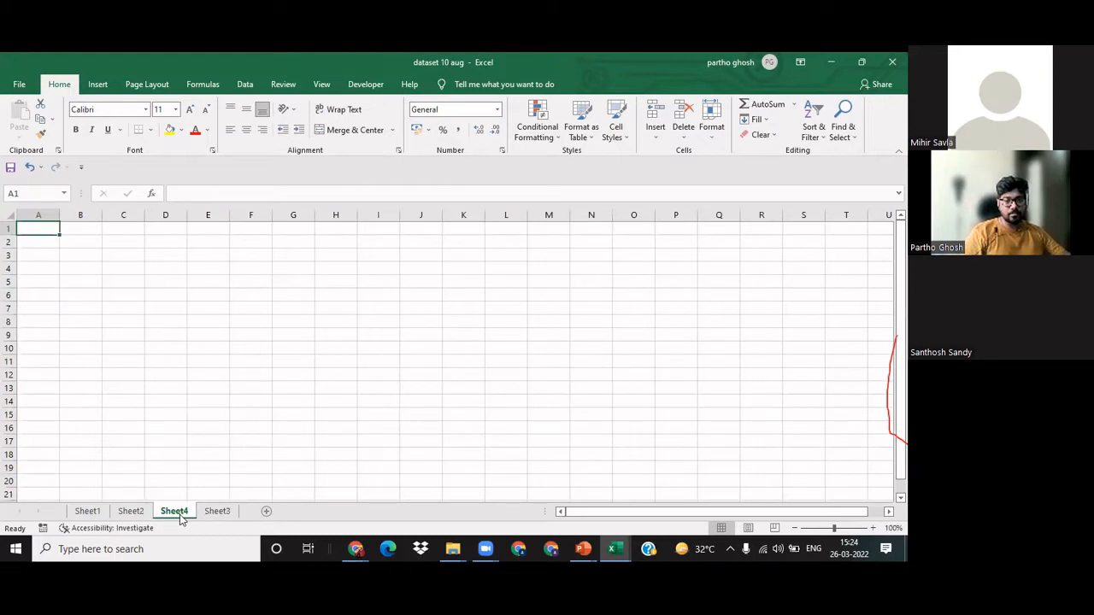
double_click(180, 515)
text(Control)
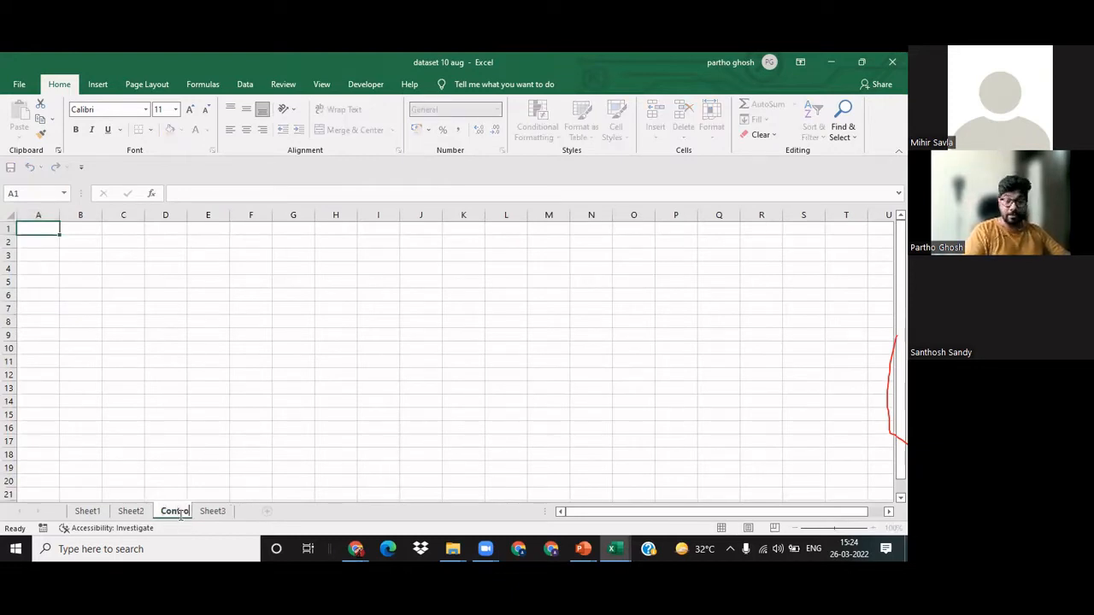
key(Return)
Step: Enter the label Pass Marks in C5 of the Control sheet and the value 40 beside it in D5
click(120, 276)
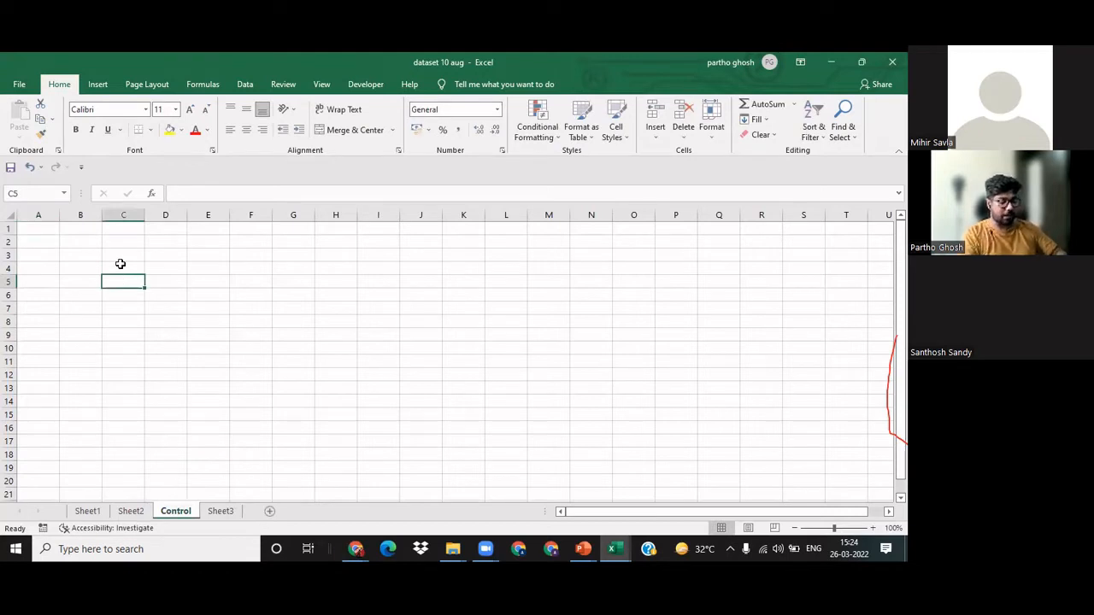
text(Pass Mar)
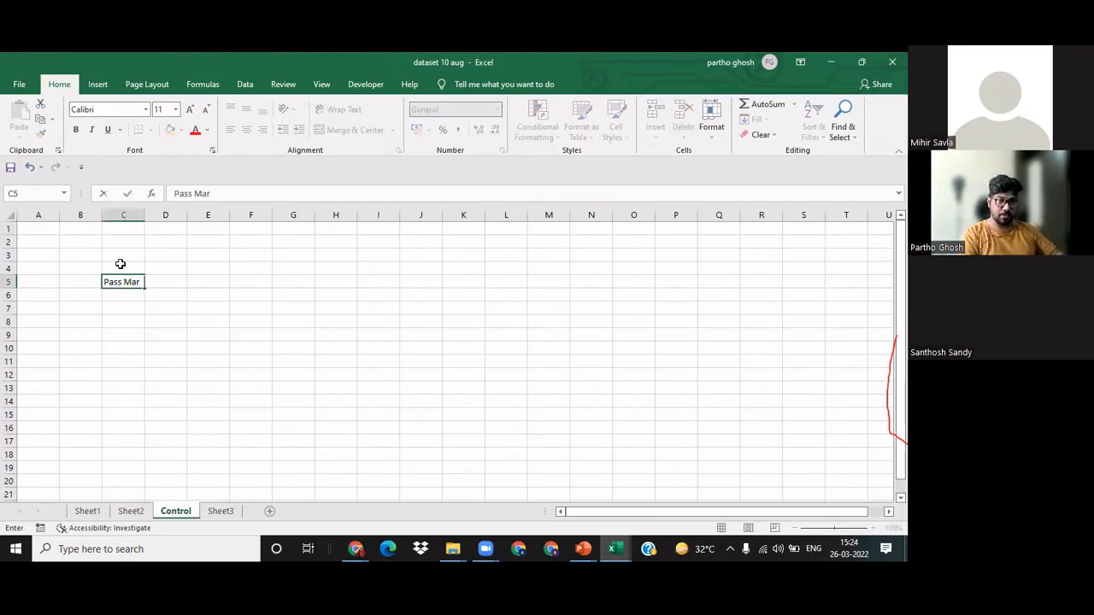
text(ks)
key(Tab)
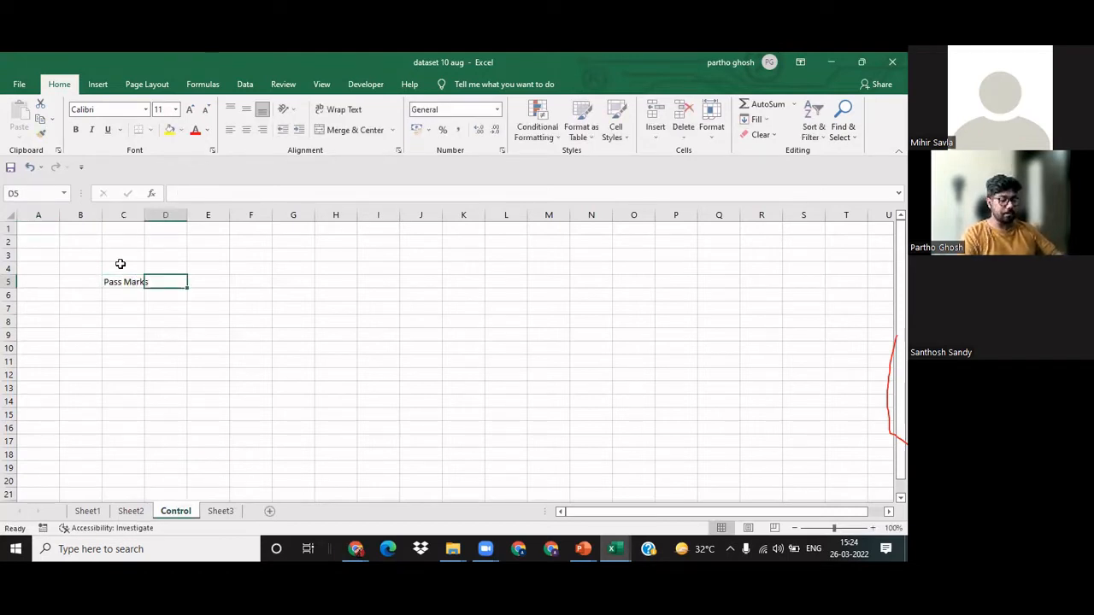
text(40)
key(Return)
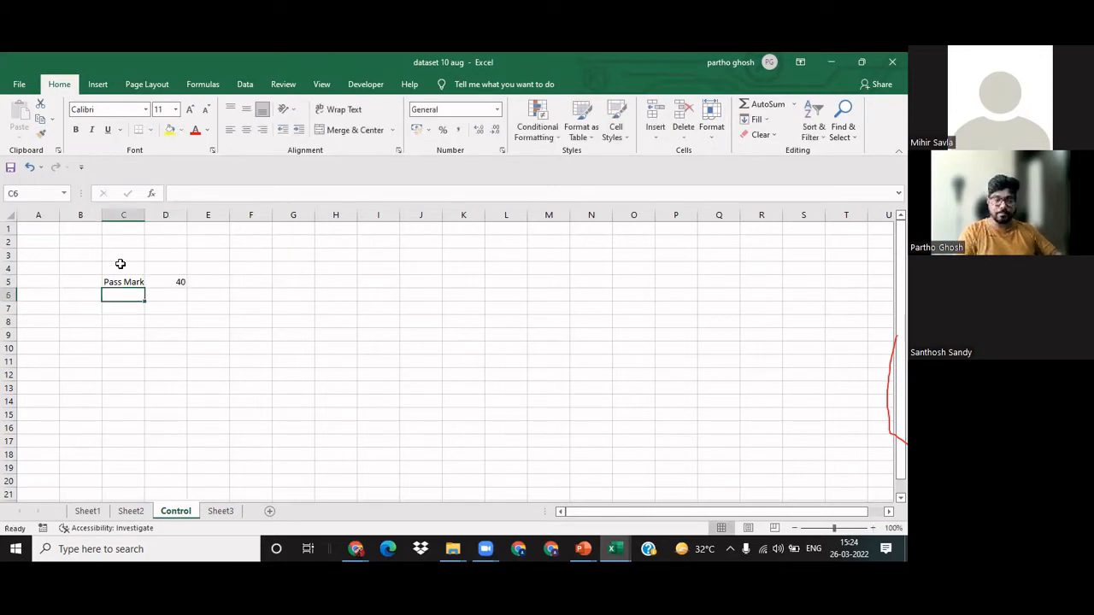
Step: Edit the Sheet2 E5 formula, replacing the pass mark 40 with the absolute reference Control!$D$5
key(ctrl+Page_Up)
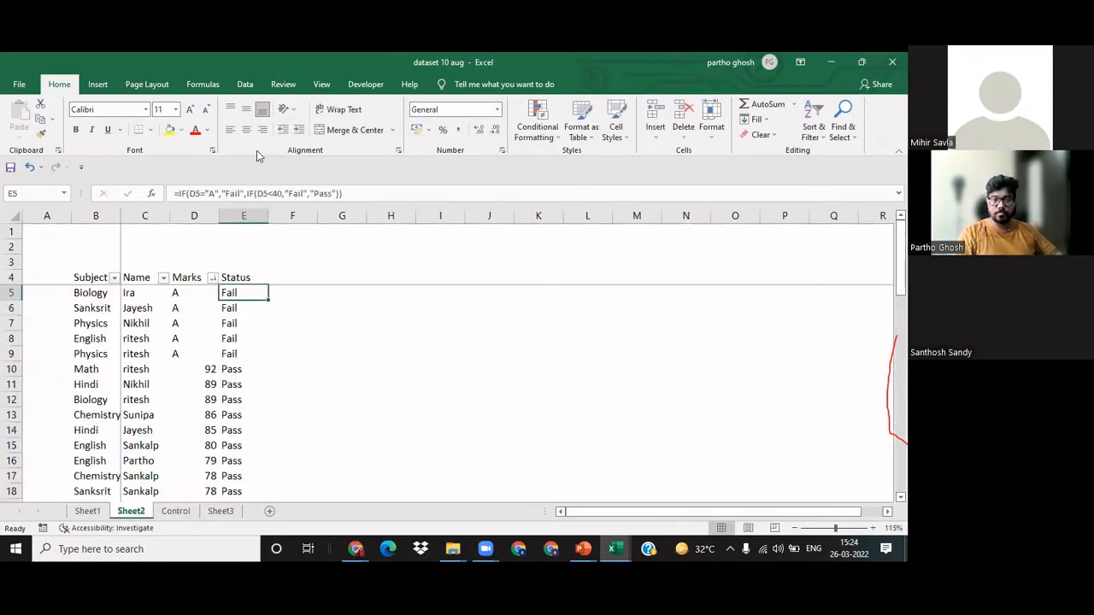
click(277, 193)
key(Delete)
key(Delete)
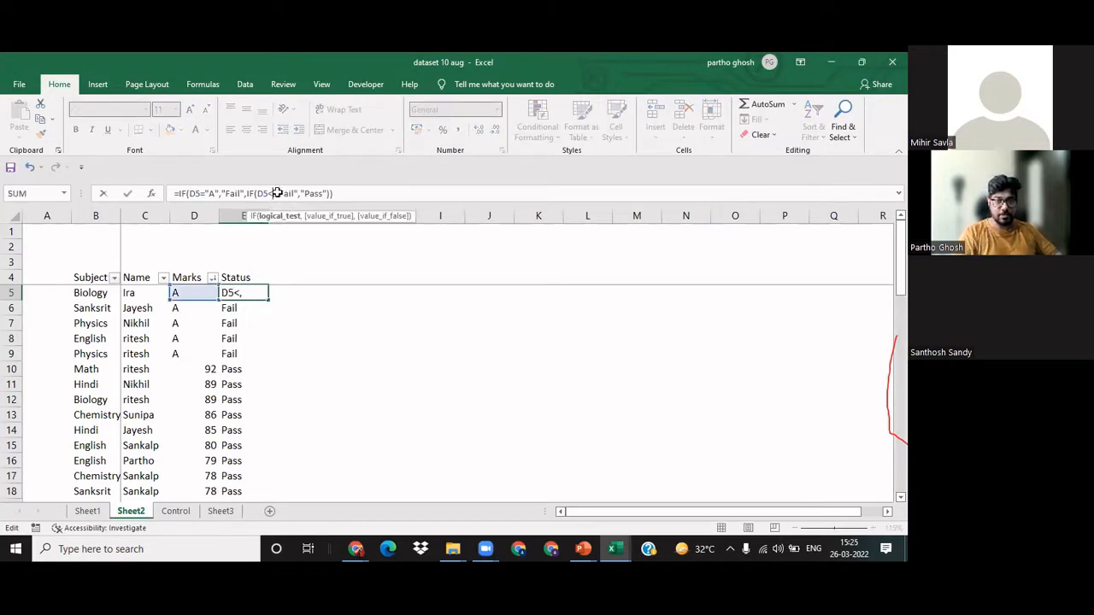
click(179, 513)
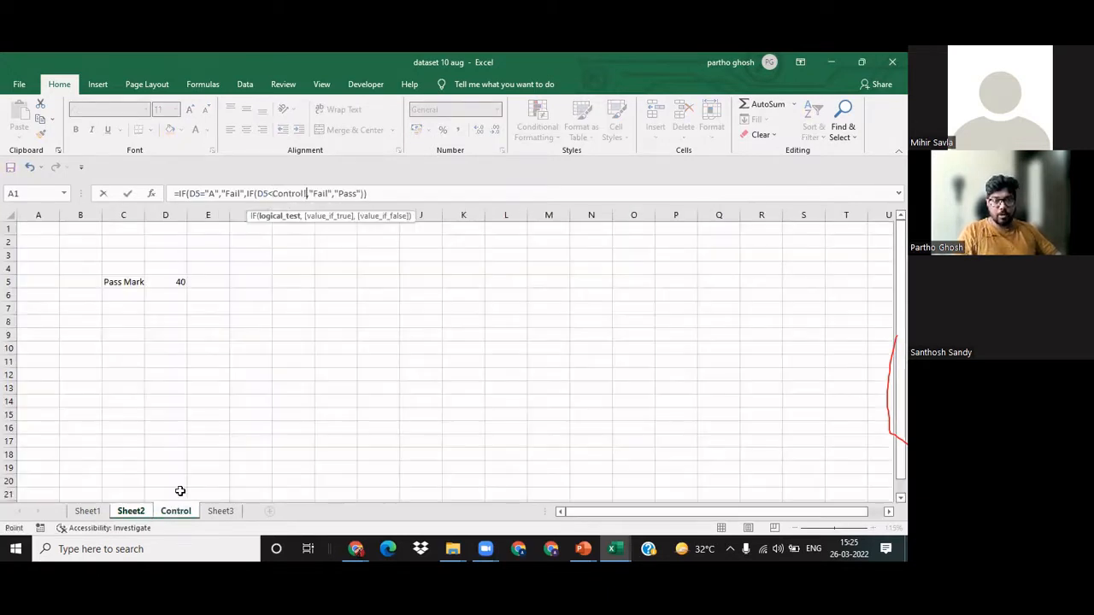
click(169, 281)
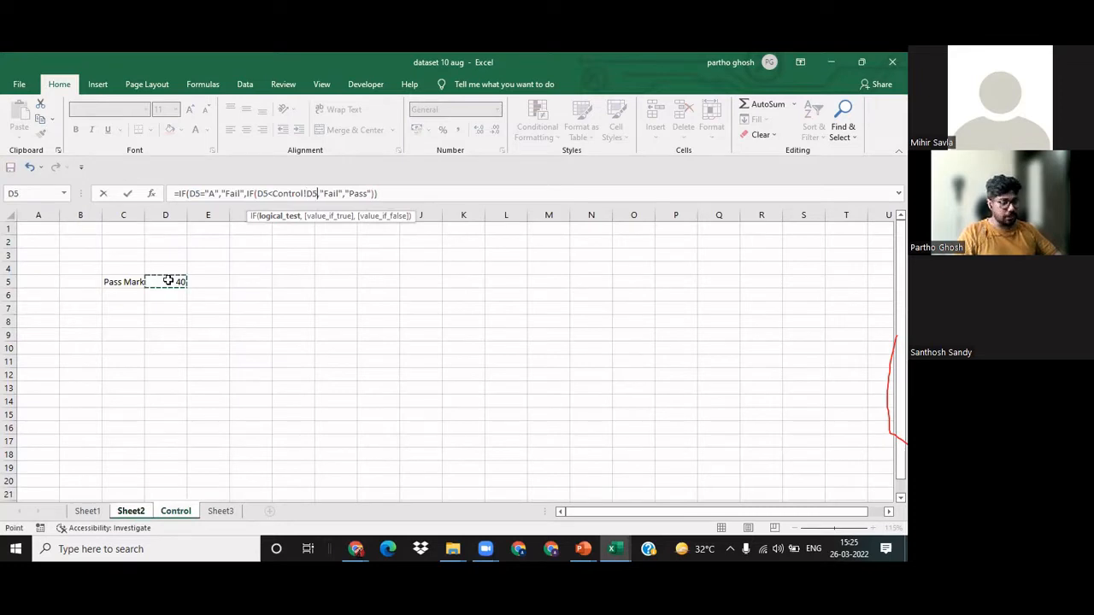
key(Return)
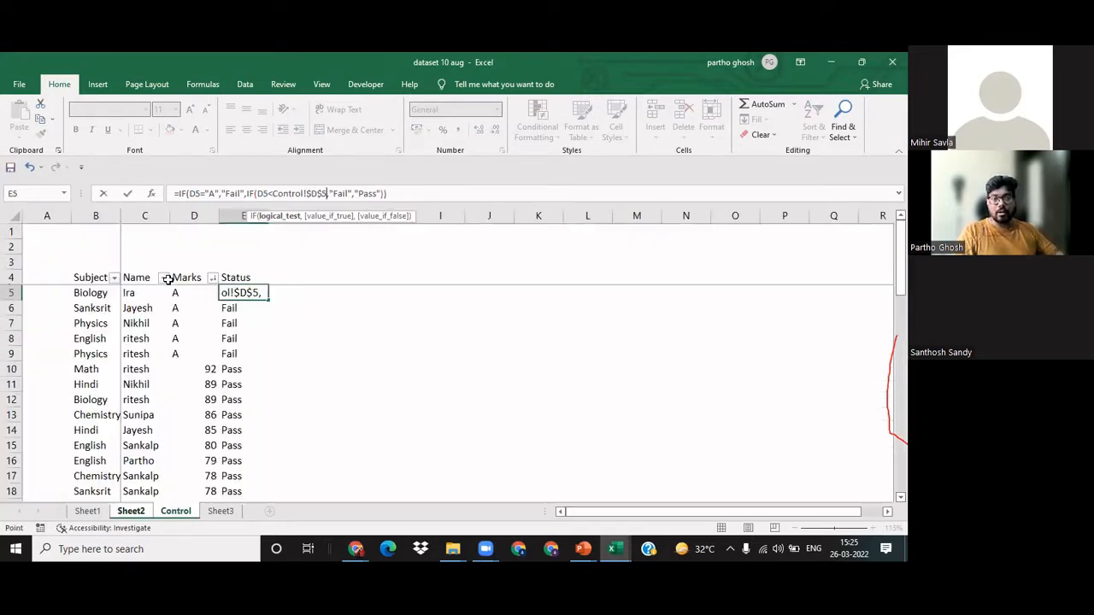
Step: Copy the E5 formula down the whole Status column and check the last rows of the table
key(Up)
key(ctrl+c)
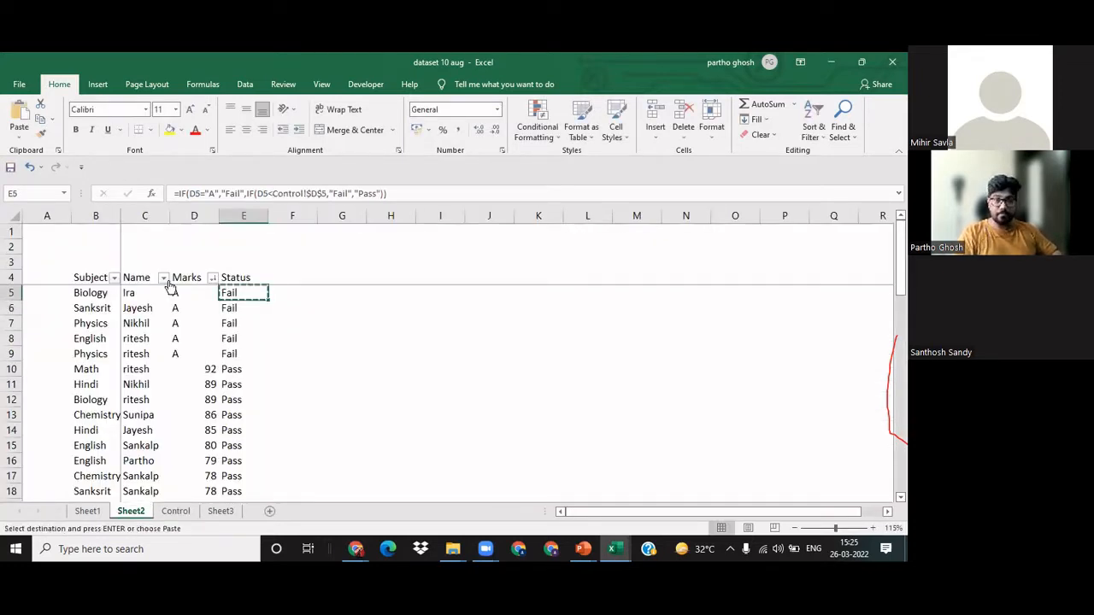
key(ctrl+shift+Down)
key(ctrl+v)
key(Escape)
key(Down)
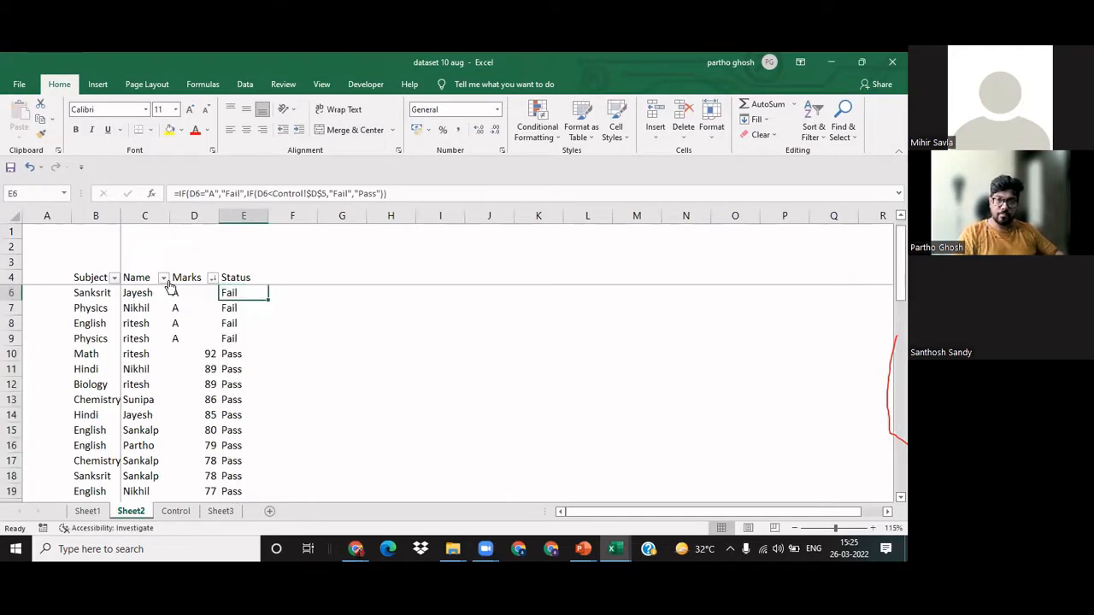
key(ctrl+Down)
key(ctrl+Up)
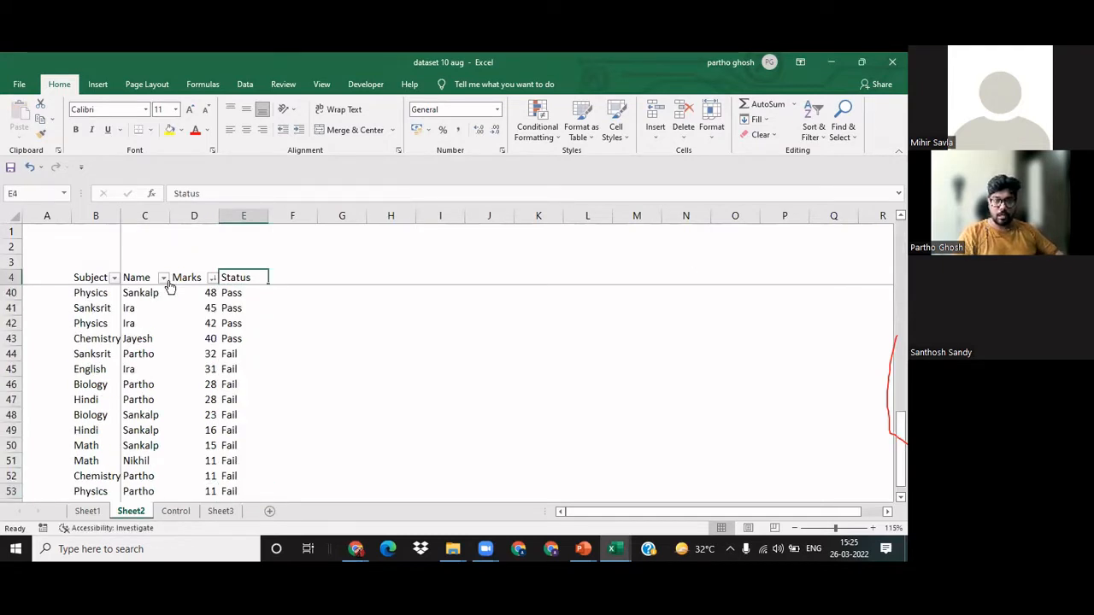
key(Down)
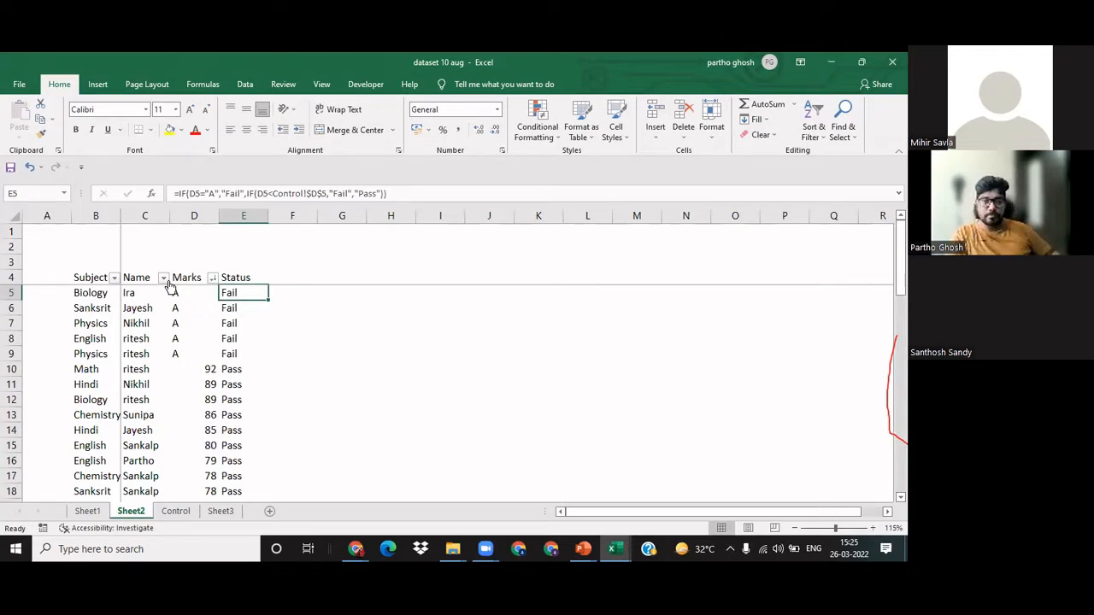
Step: Test the linked formula by setting the pass mark in D5 of the Control sheet to 100, and return to Sheet2
key(ctrl+Page_Down)
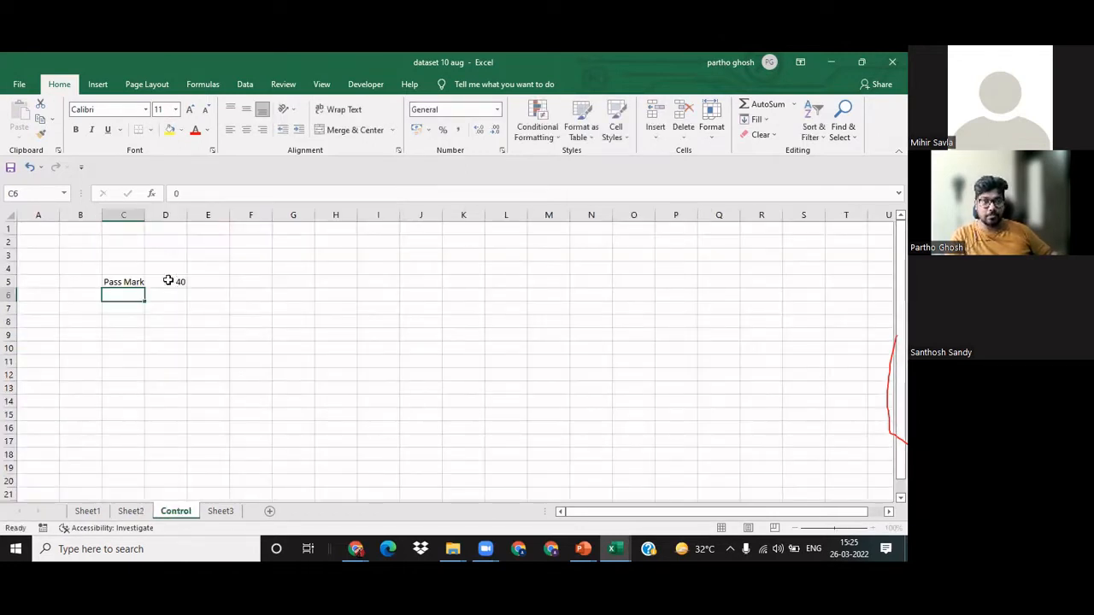
click(168, 280)
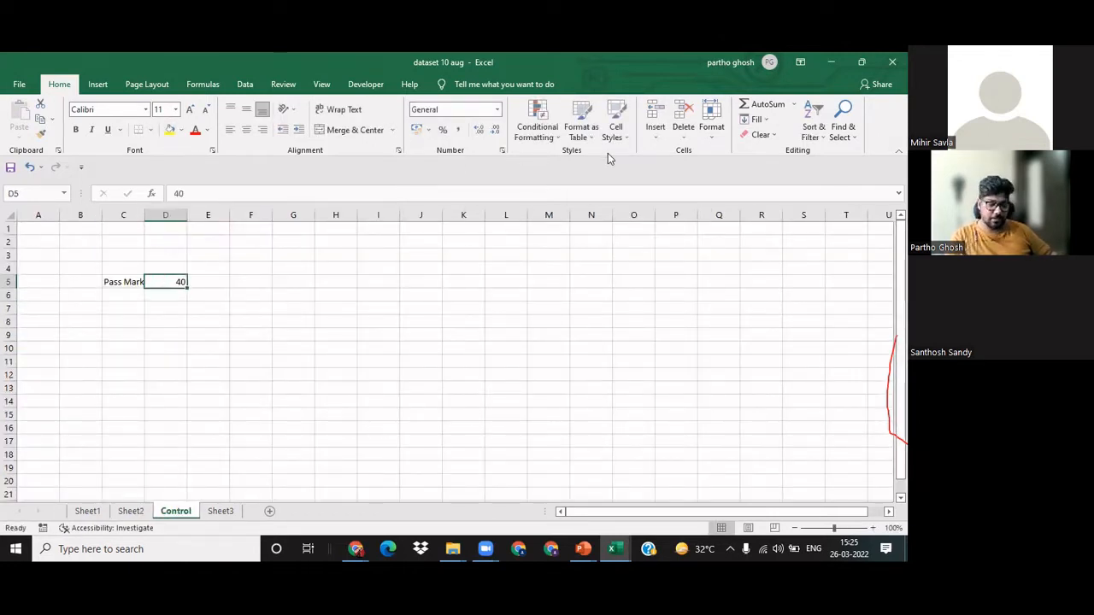
text(100)
key(Return)
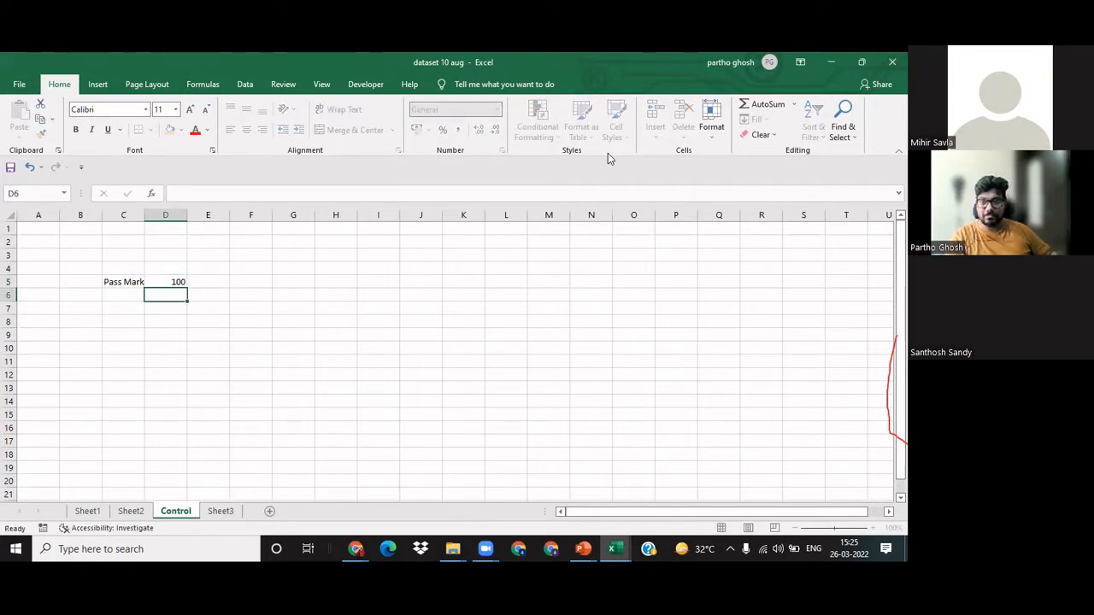
key(ctrl+Page_Up)
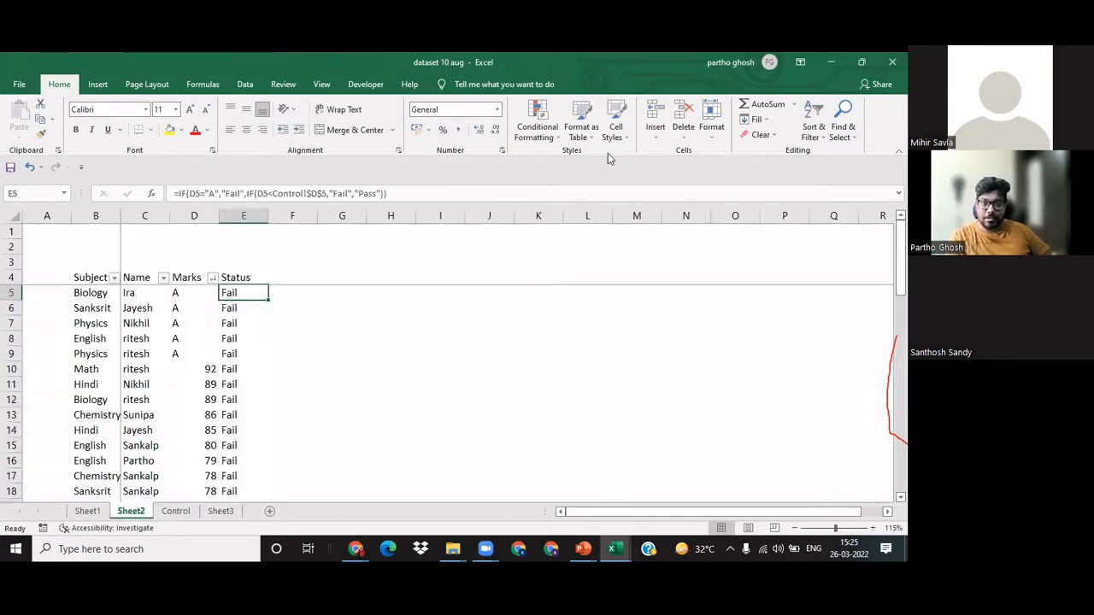
Step: Remove and reapply the filter on the full table from B4 so that it also covers the Status column
key(Up)
key(ctrl+Left)
key(ctrl+shift+End)
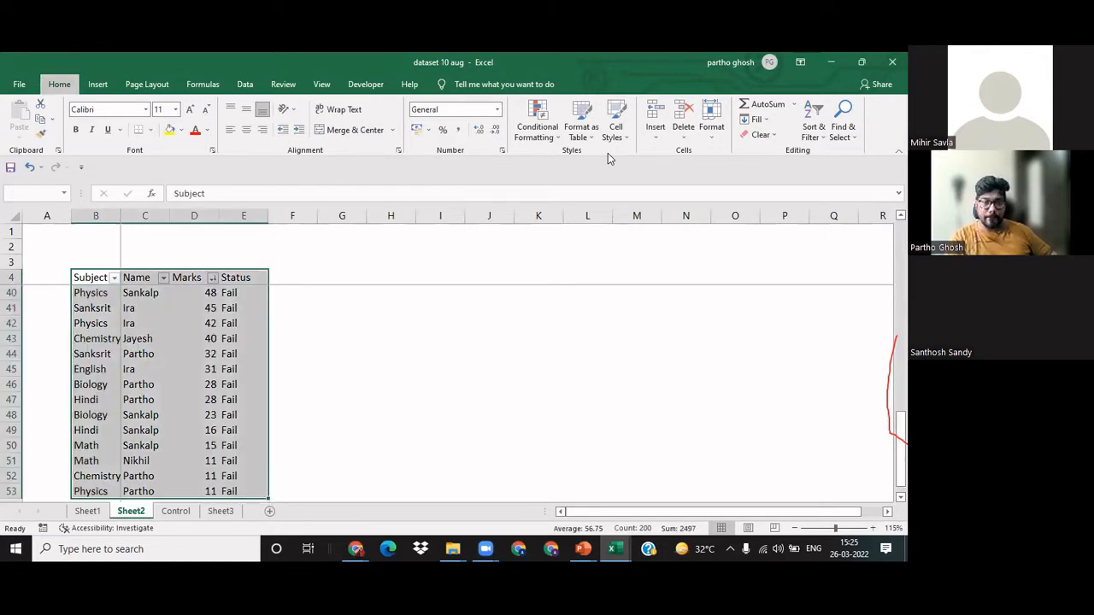
key(ctrl+shift+l)
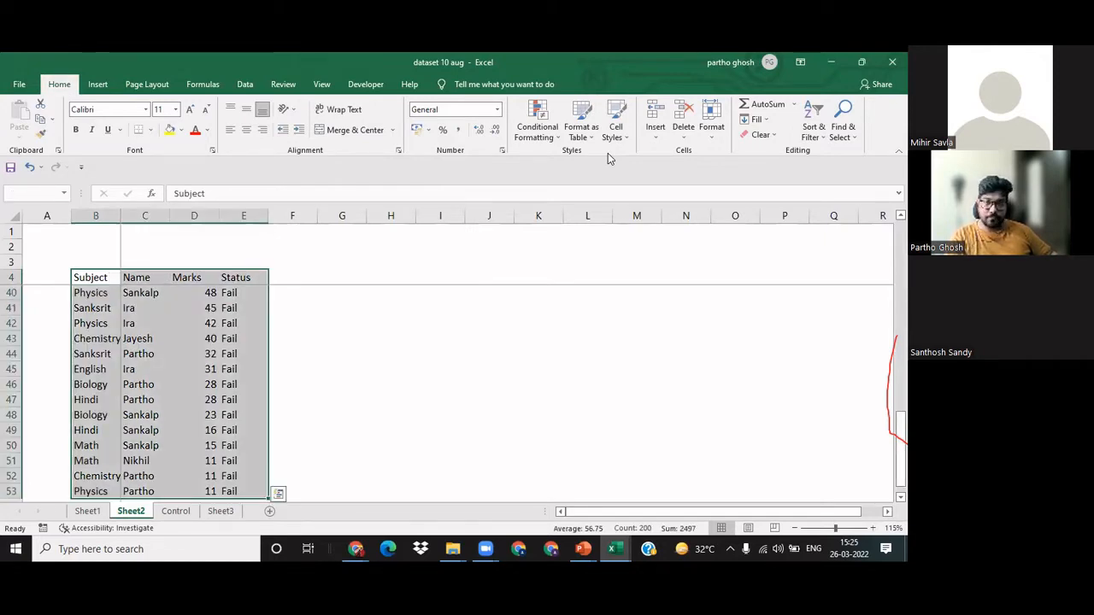
key(ctrl+shift+l)
key(Right)
key(Right)
key(Right)
key(alt+Down)
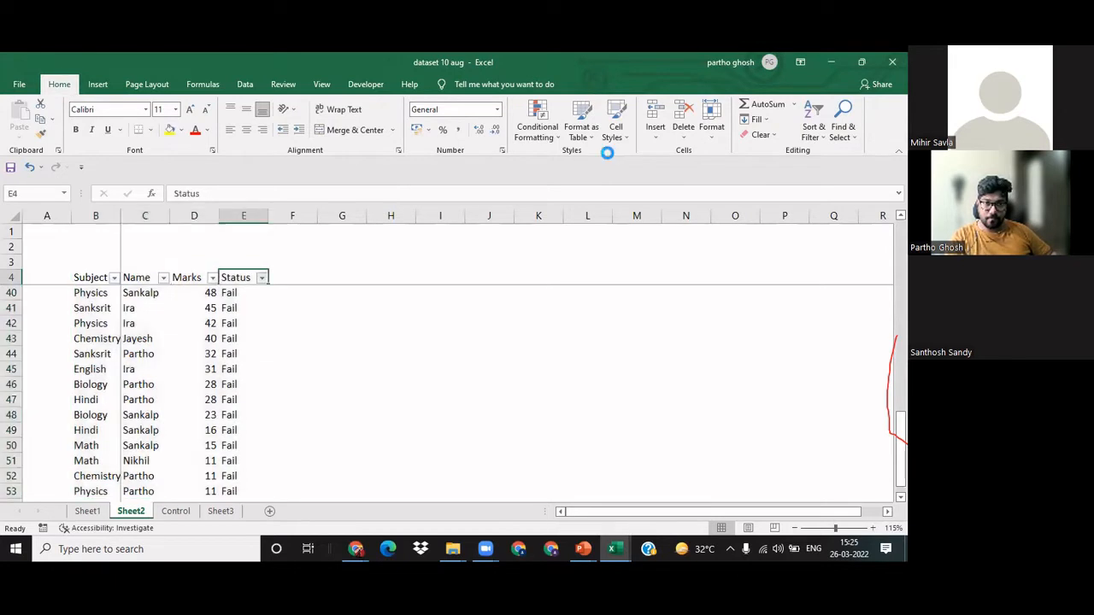
key(Escape)
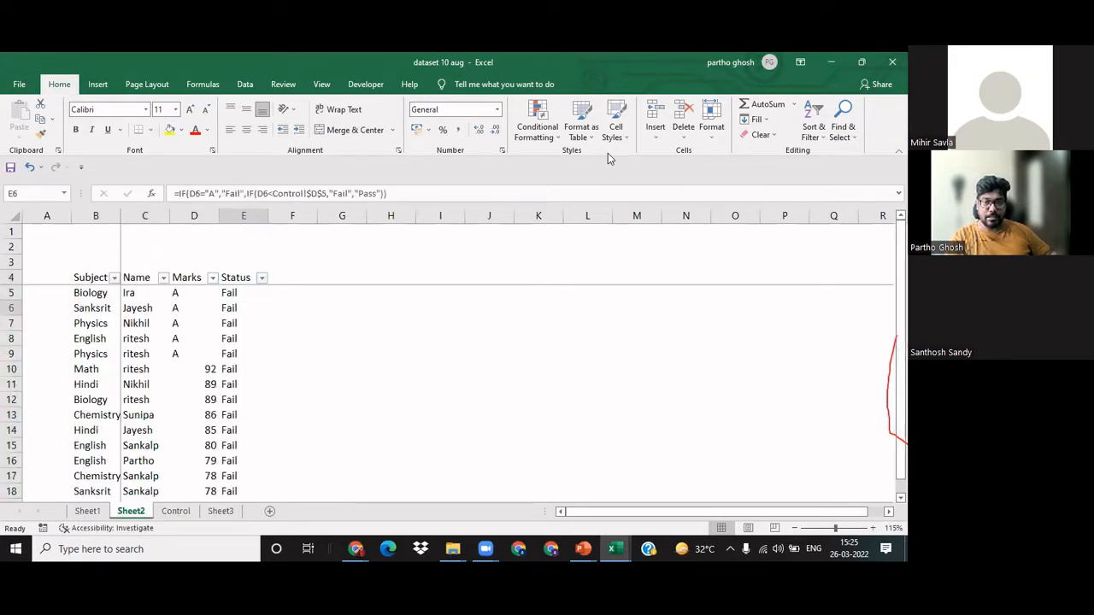
Step: Set the pass mark in D5 of the Control sheet to 50 and return to Sheet2
key(ctrl+Page_Down)
text(50)
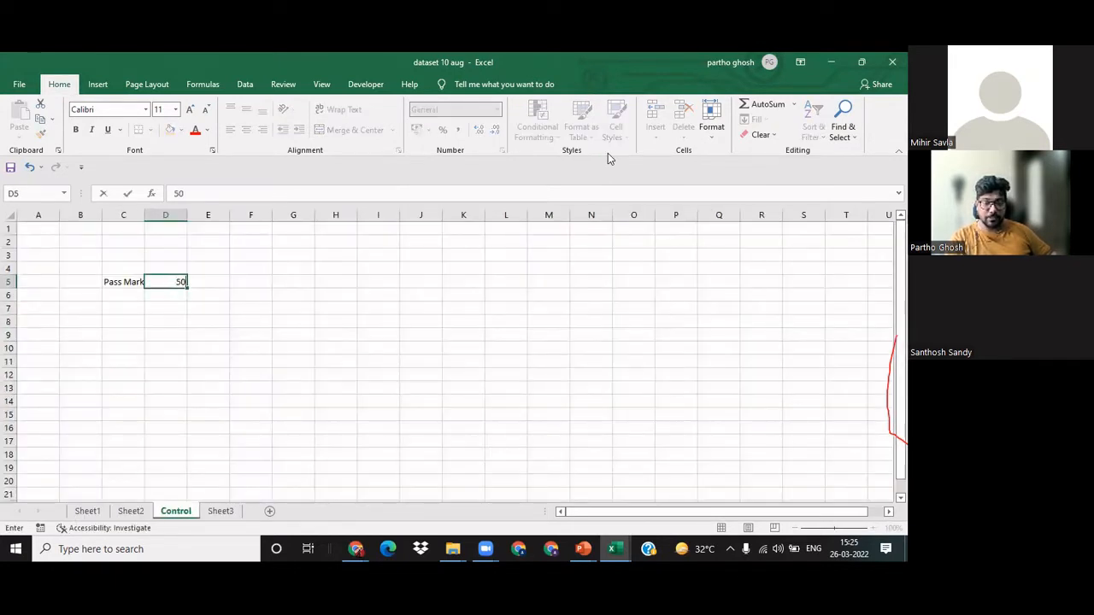
key(Return)
key(ctrl+Page_Up)
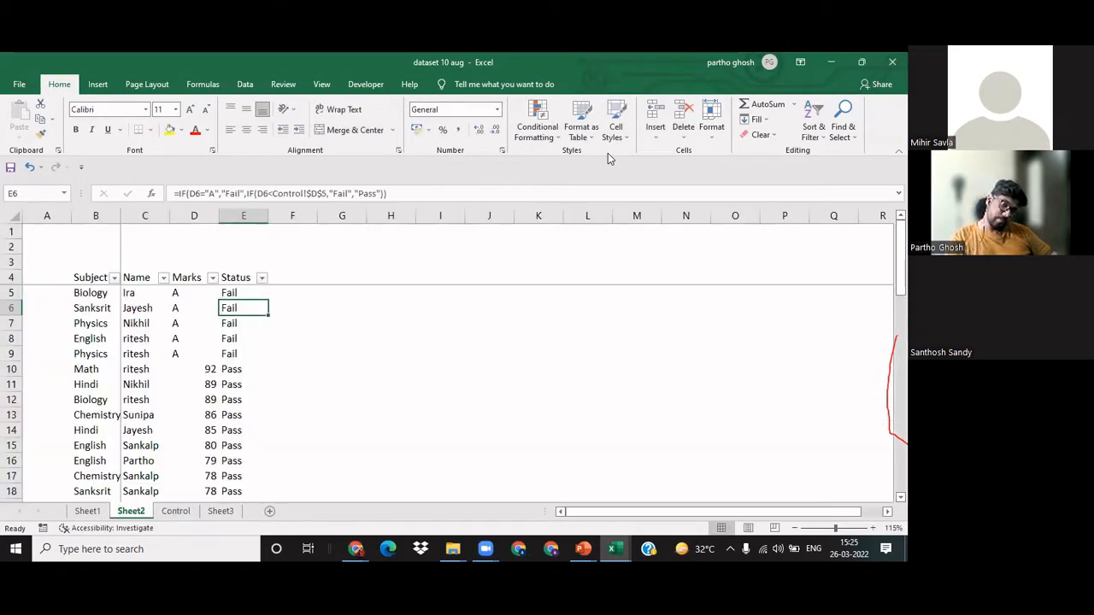
key(Up)
key(Up)
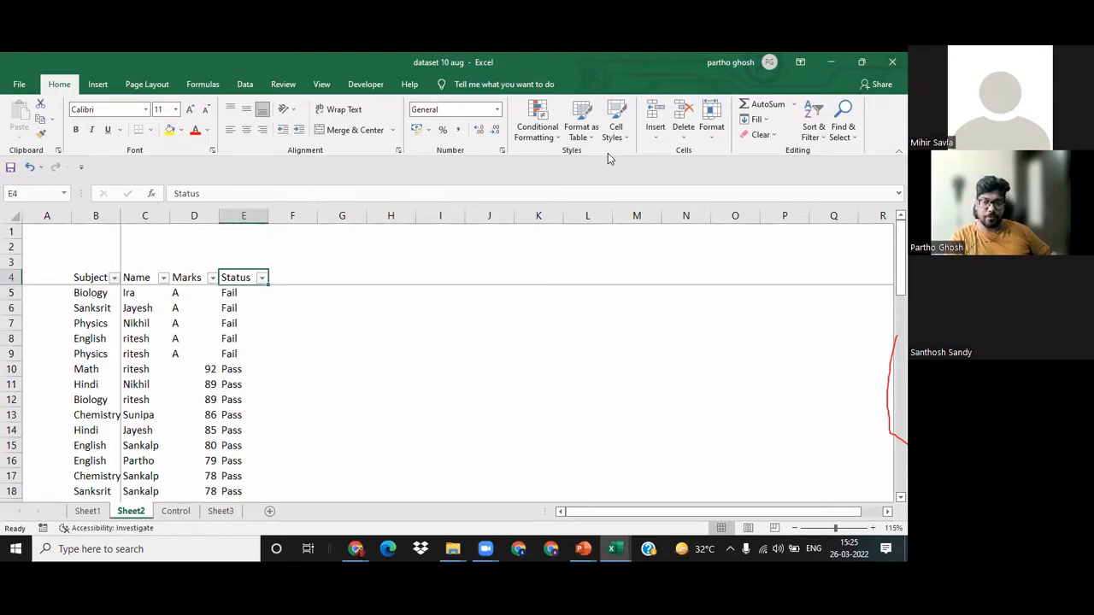
key(Down)
key(Down)
key(Down)
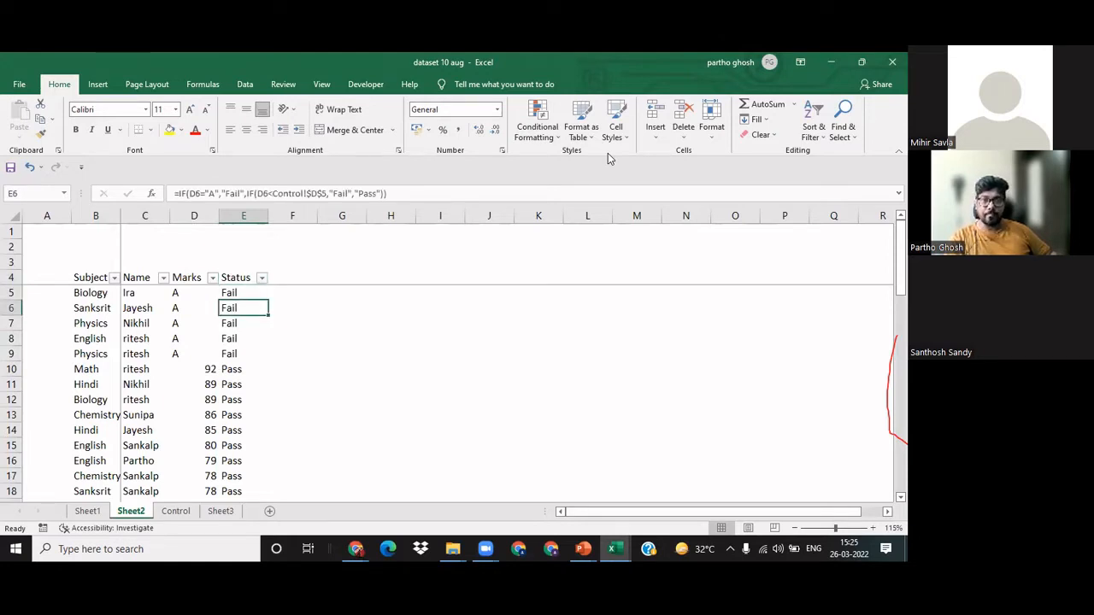
key(Up)
key(Up)
key(Up)
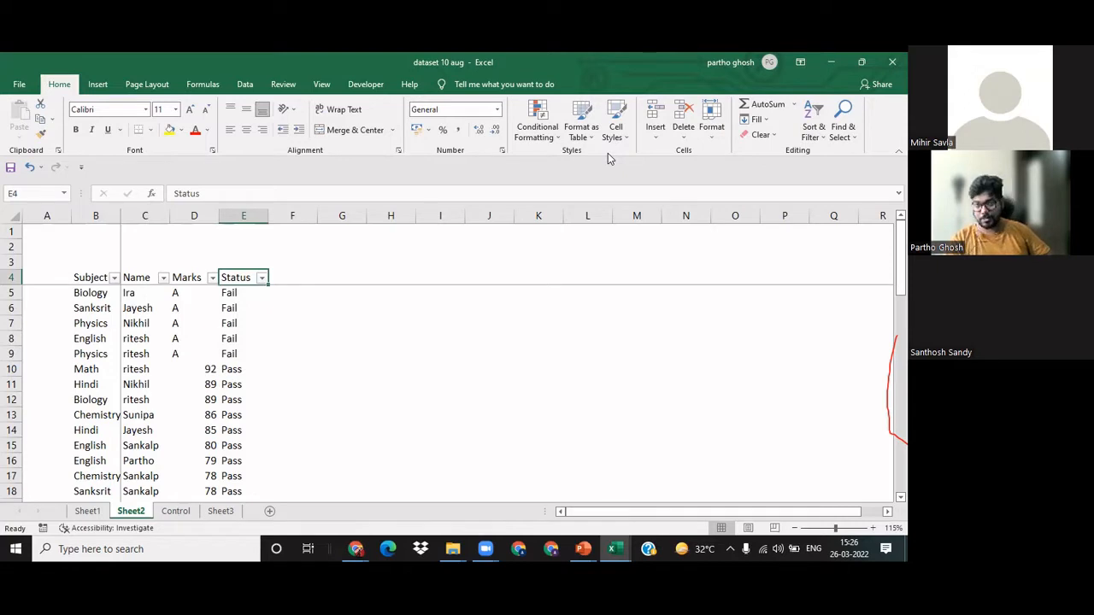
key(Right)
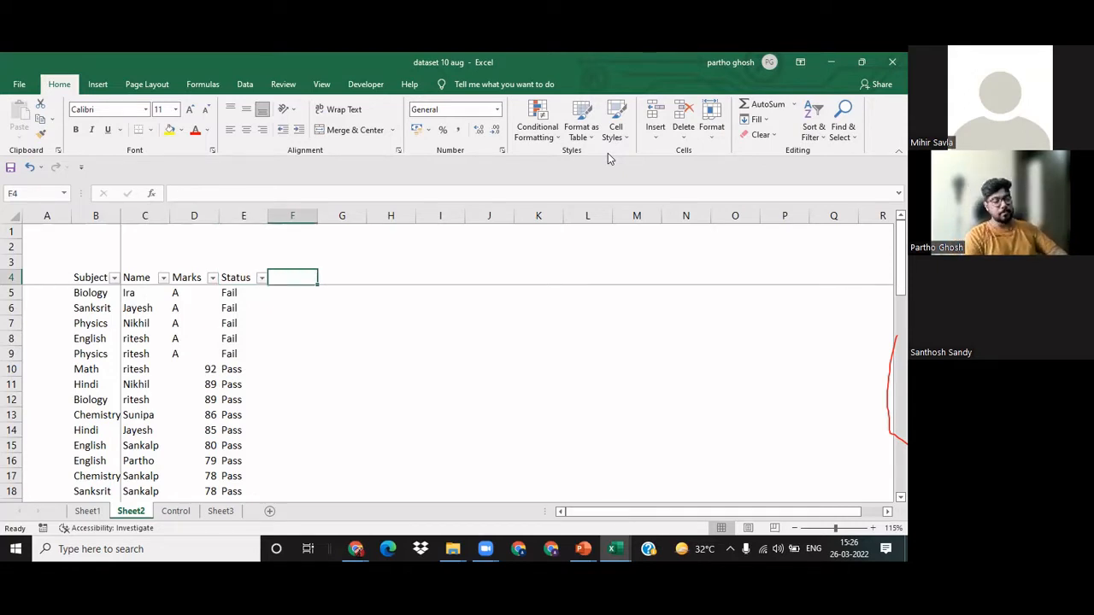
text(Report q)
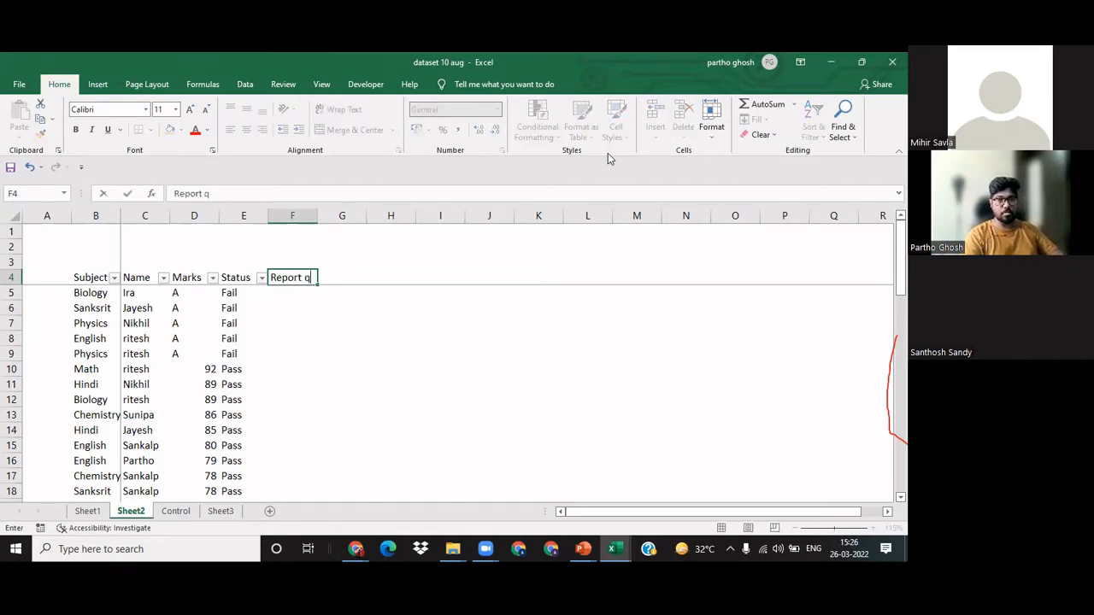
key(BackSpace)
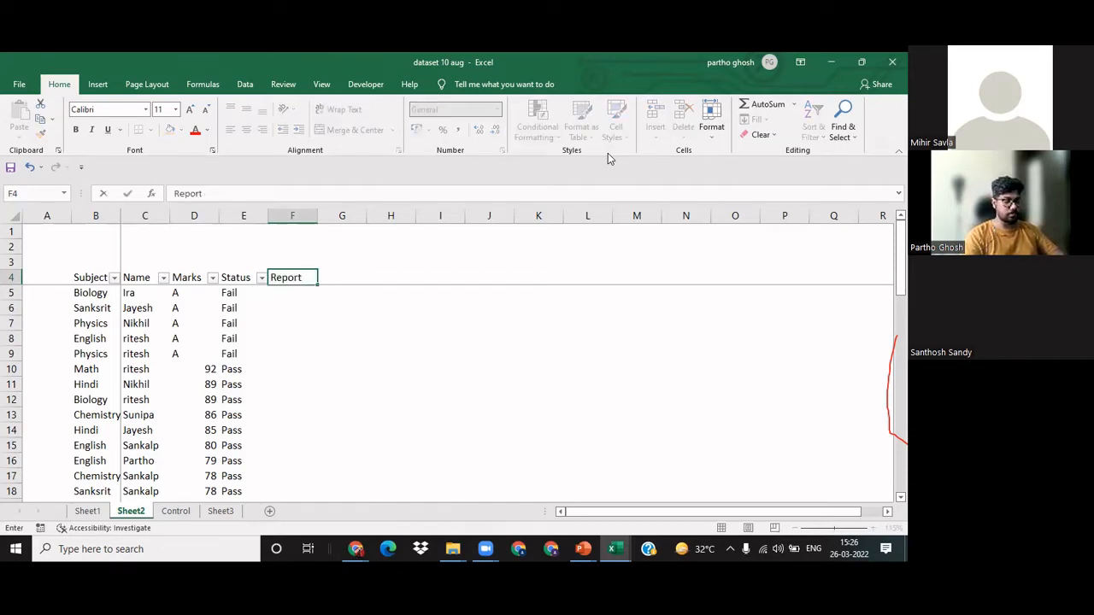
key(BackSpace)
key(BackSpace)
key(BackSpace)
key(BackSpace)
key(BackSpace)
key(BackSpace)
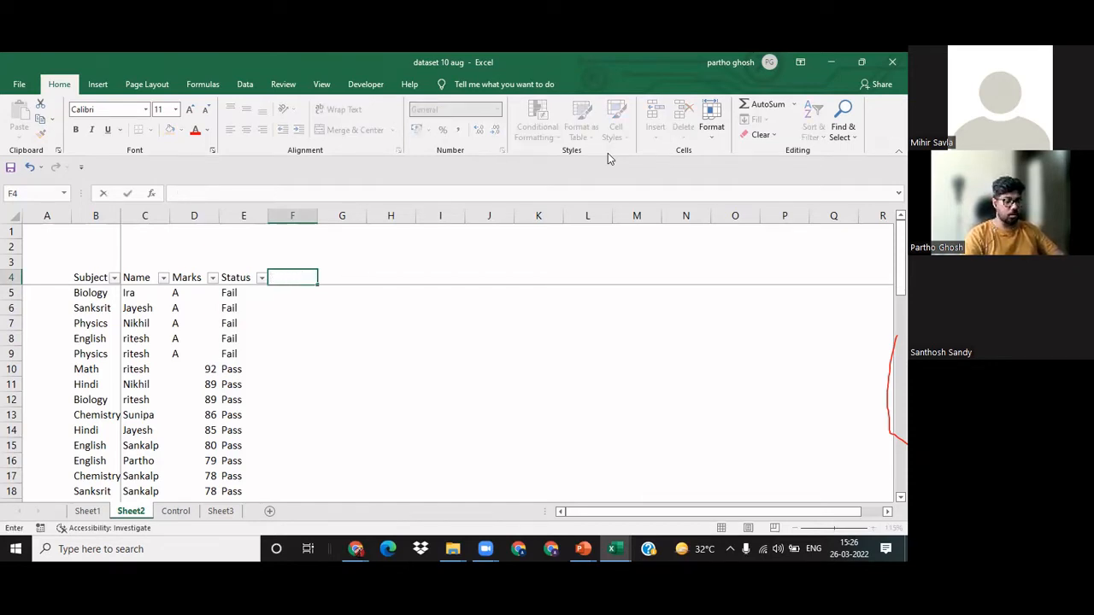
Step: Enter the column headers Overall in F4 and Quality in G4, beside the Status header
text(OV erall)
key(Tab)
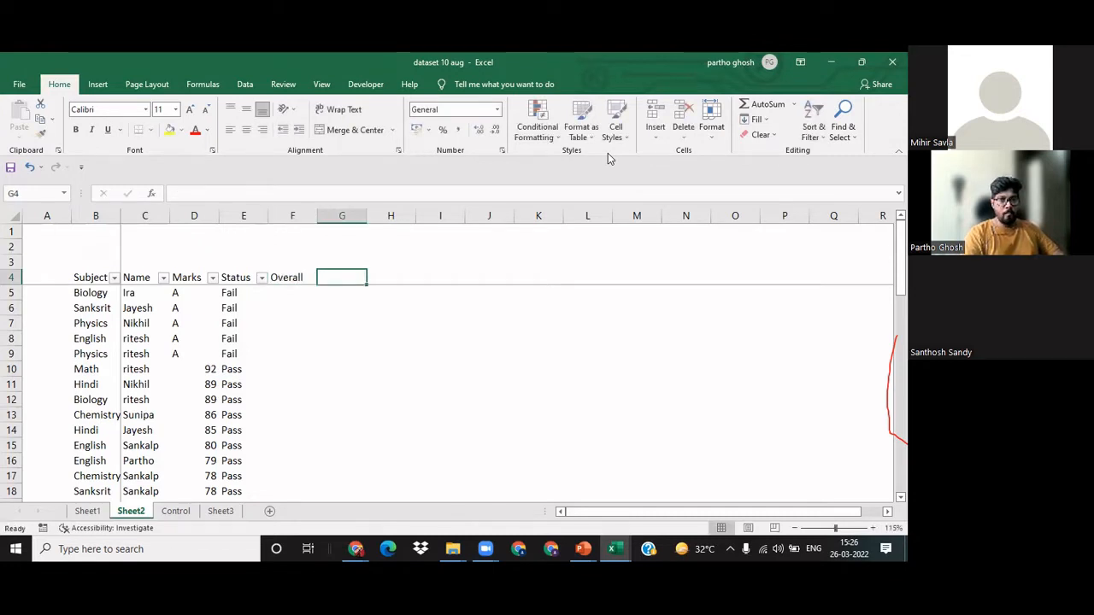
text(Quality)
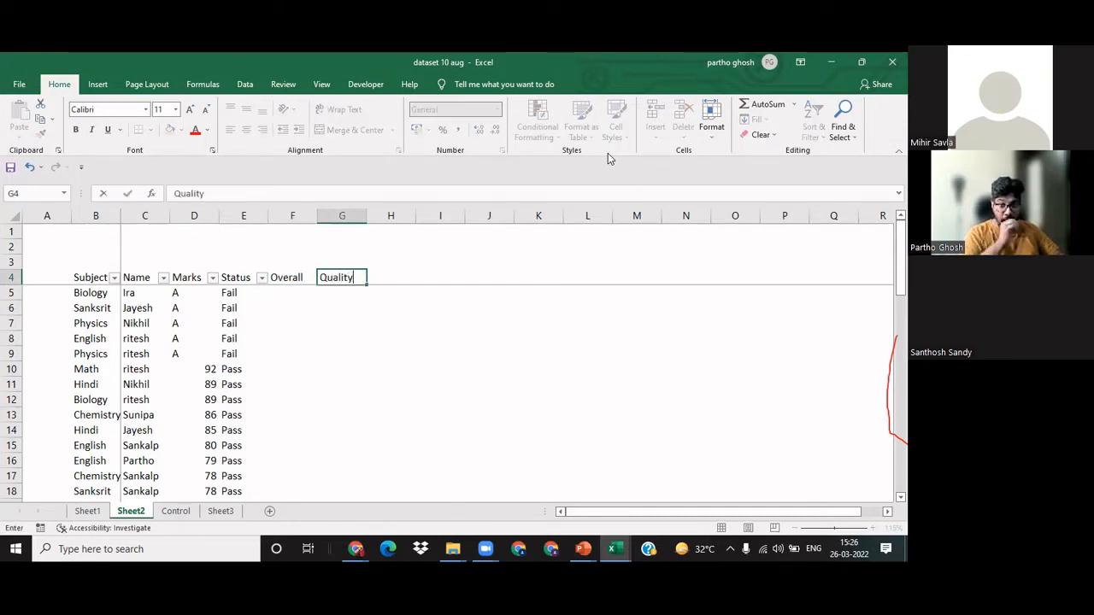
key(Tab)
key(Left)
key(Left)
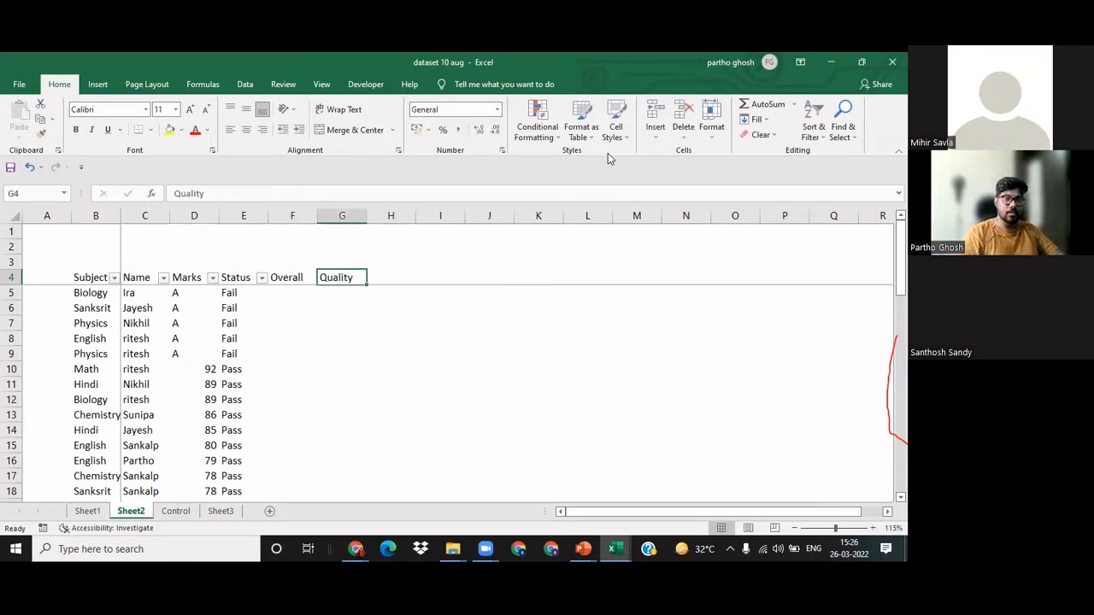
key(Down)
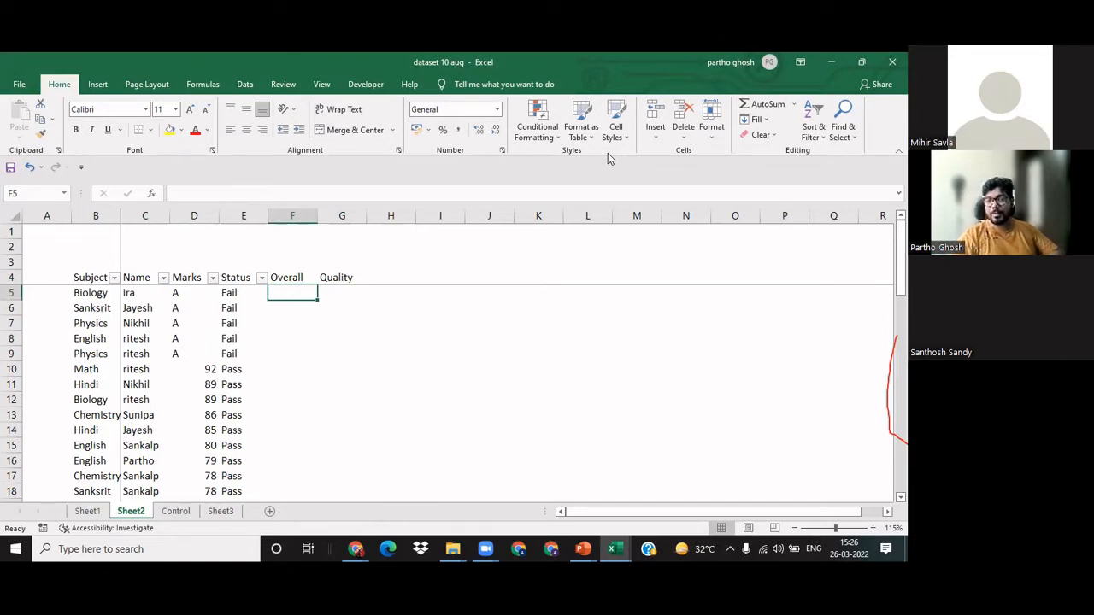
Step: Insert two blank rows above the marks table, one at row 1 and one at row 2
key(Up)
key(Up)
key(Up)
key(Up)
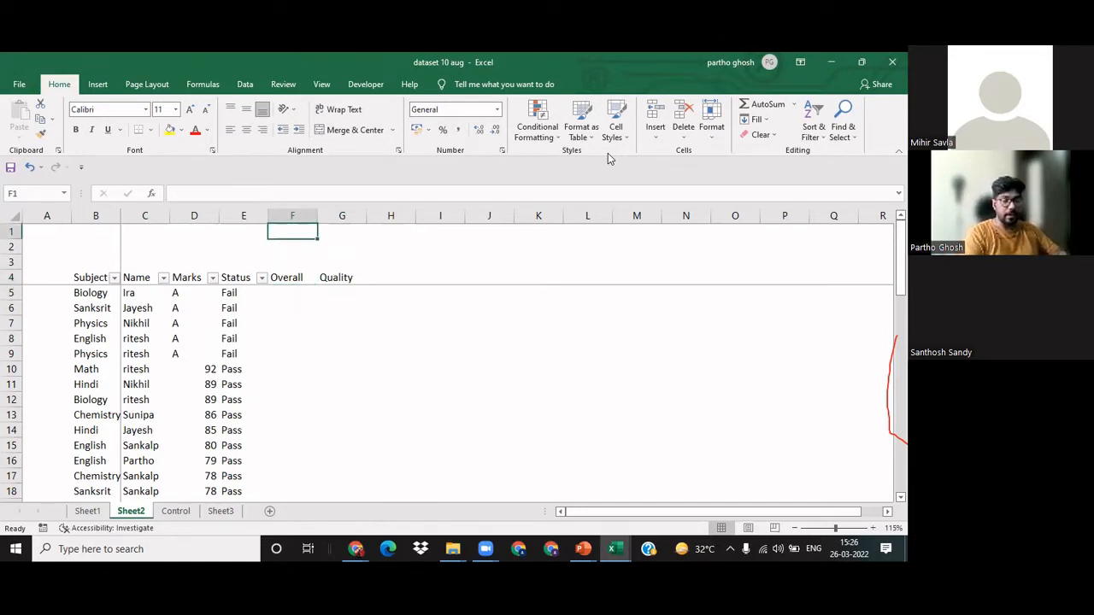
key(alt+i)
key(r)
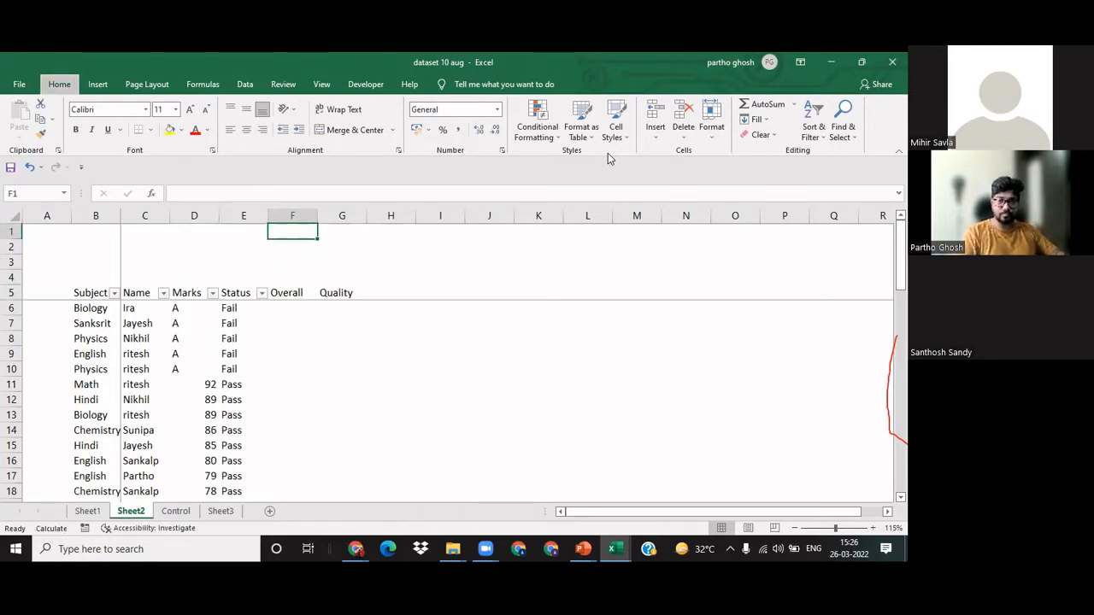
key(Down)
key(Left)
key(alt+i)
key(r)
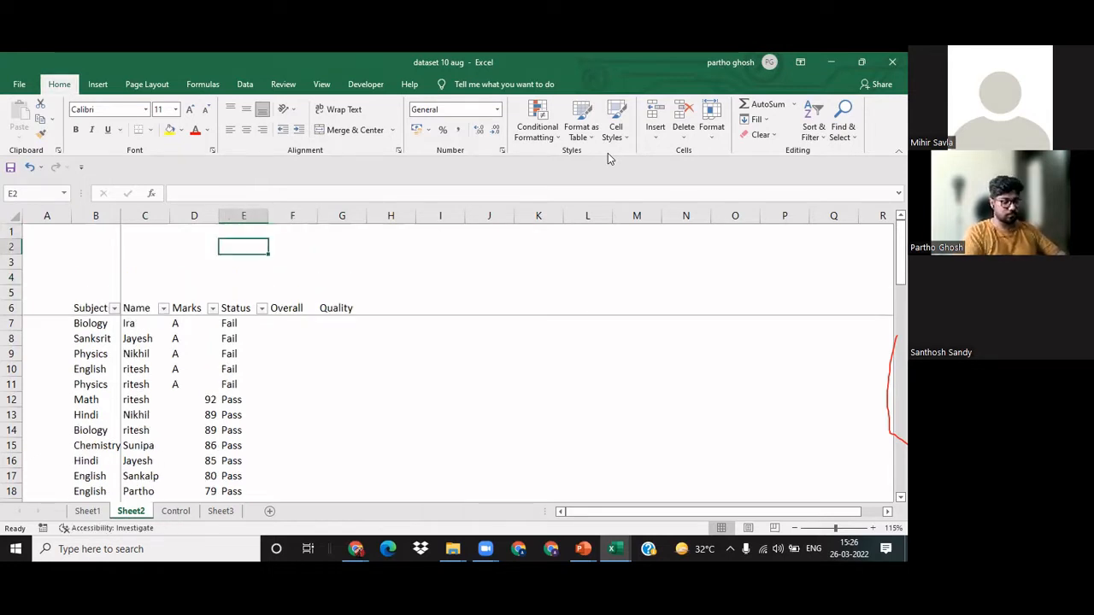
text(C)
key(BackSpace)
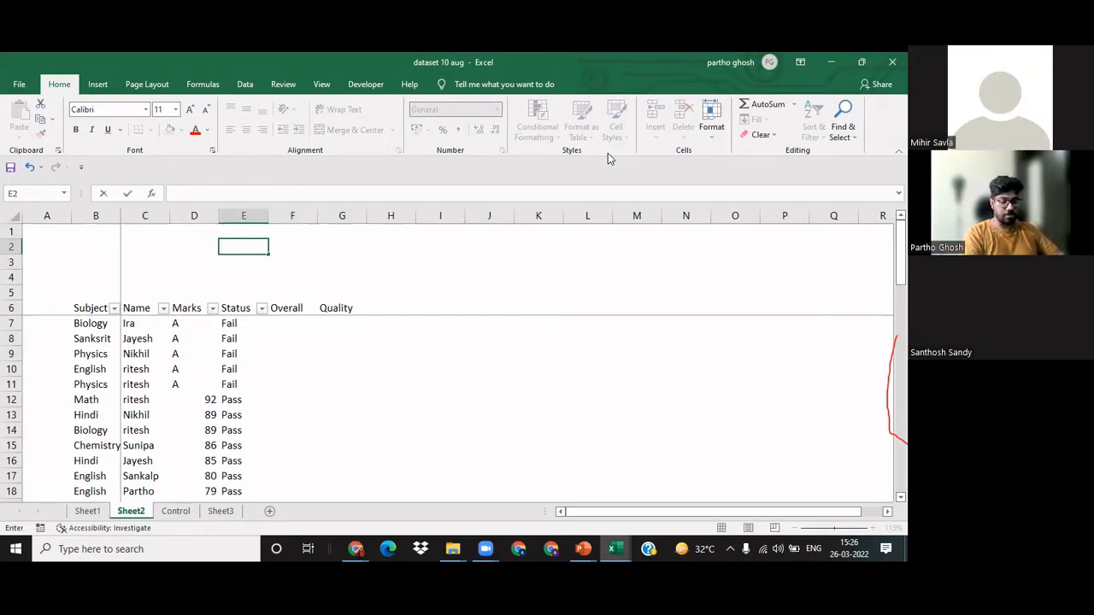
key(Escape)
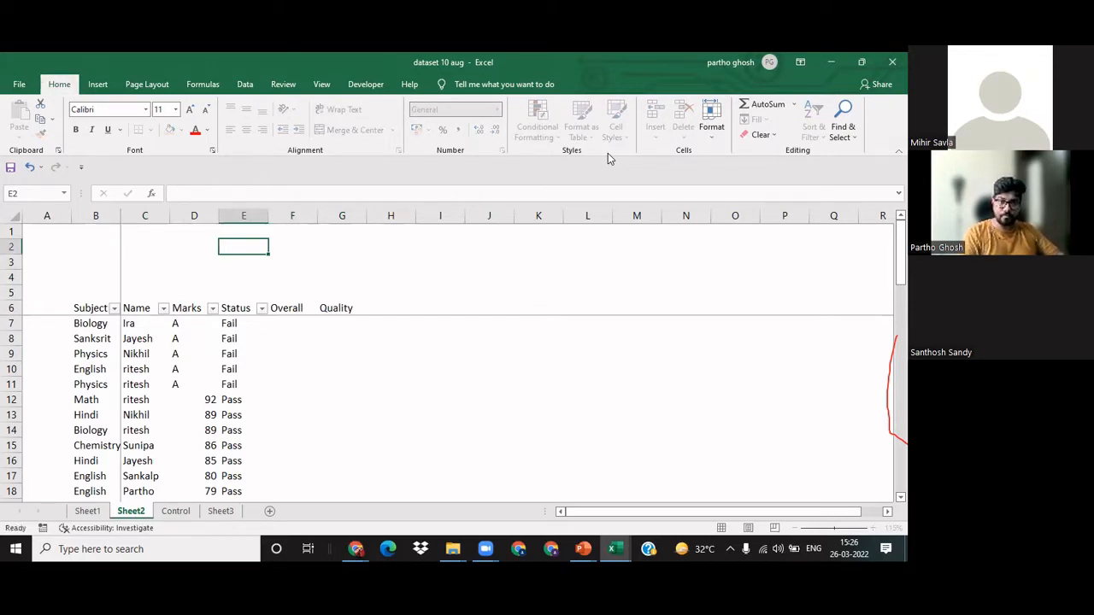
Step: Insert one more blank row at row 2, above the marks table
key(alt+i)
key(r)
key(Down)
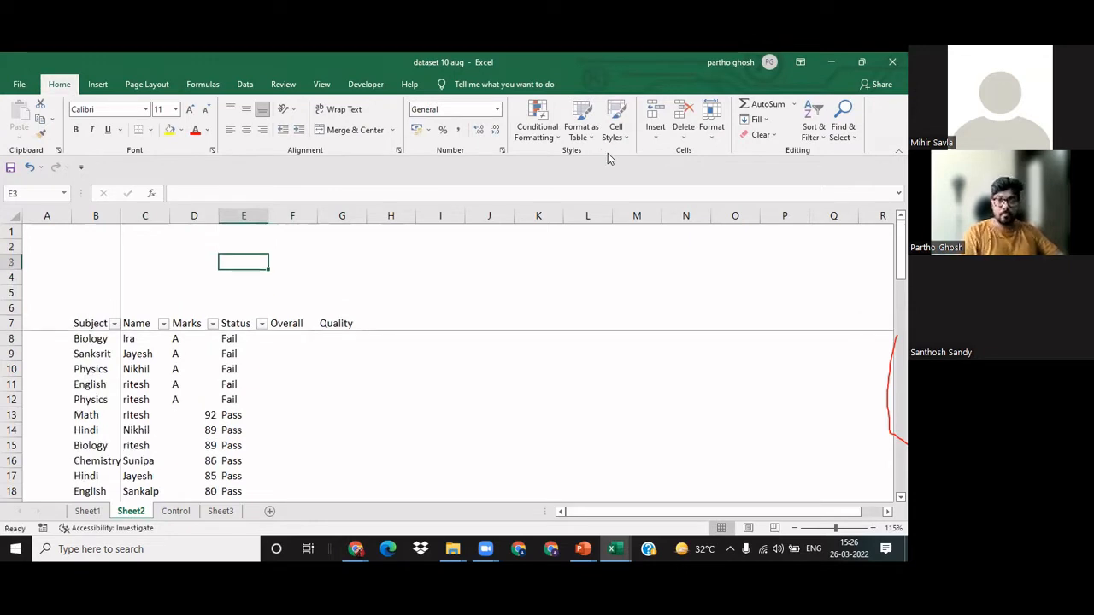
Step: Enter the legend headers Color code, overall and Quality in cells E2, F2 and G2
key(Up)
text(Color)
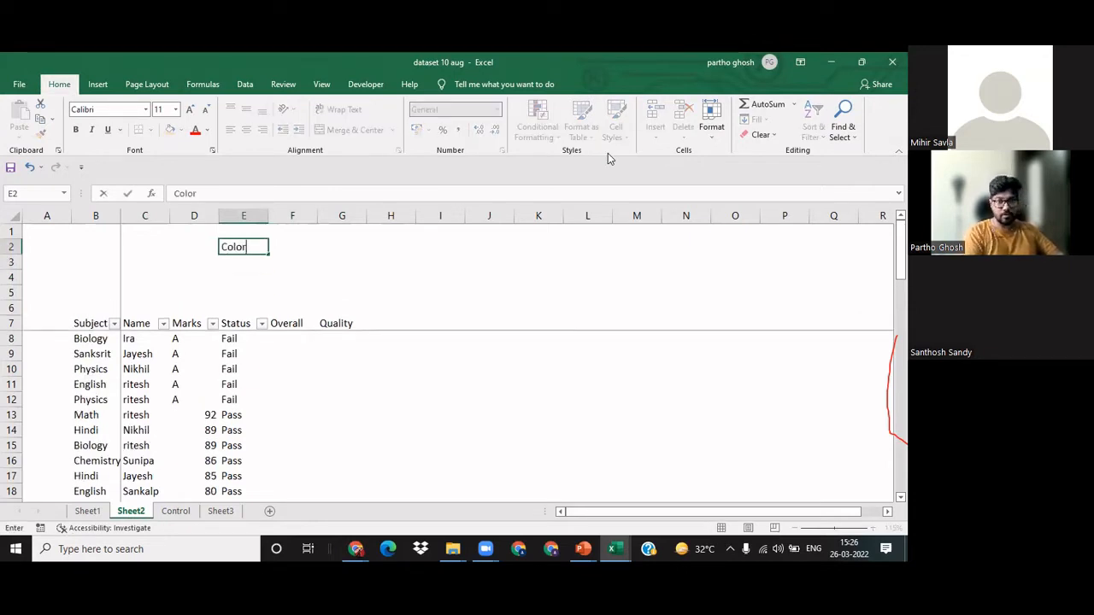
text( code)
key(Tab)
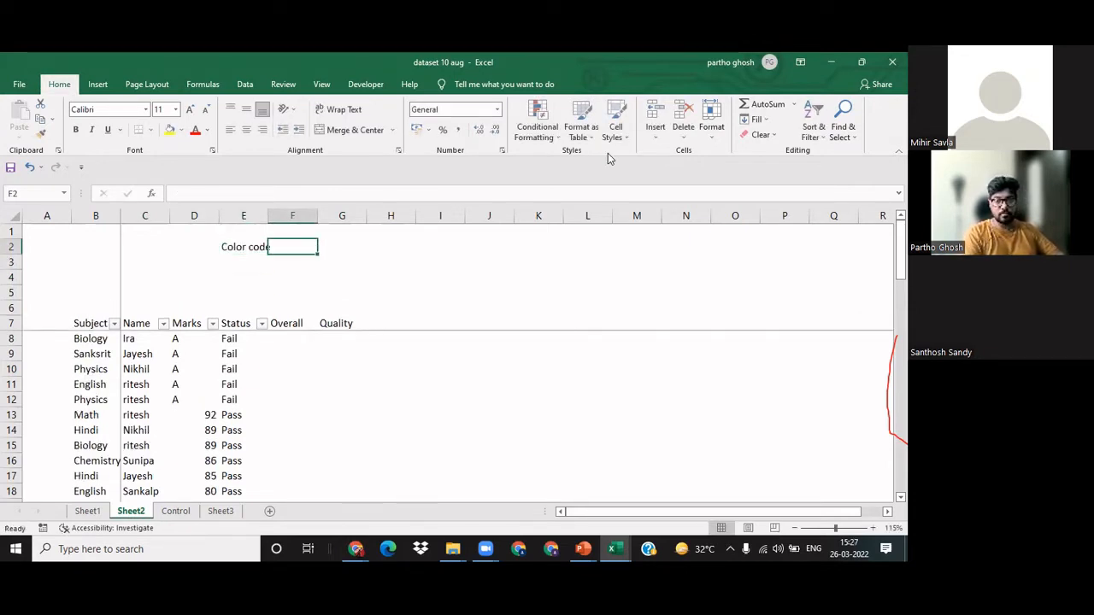
text(Stat)
key(BackSpace)
key(BackSpace)
key(BackSpace)
key(BackSpace)
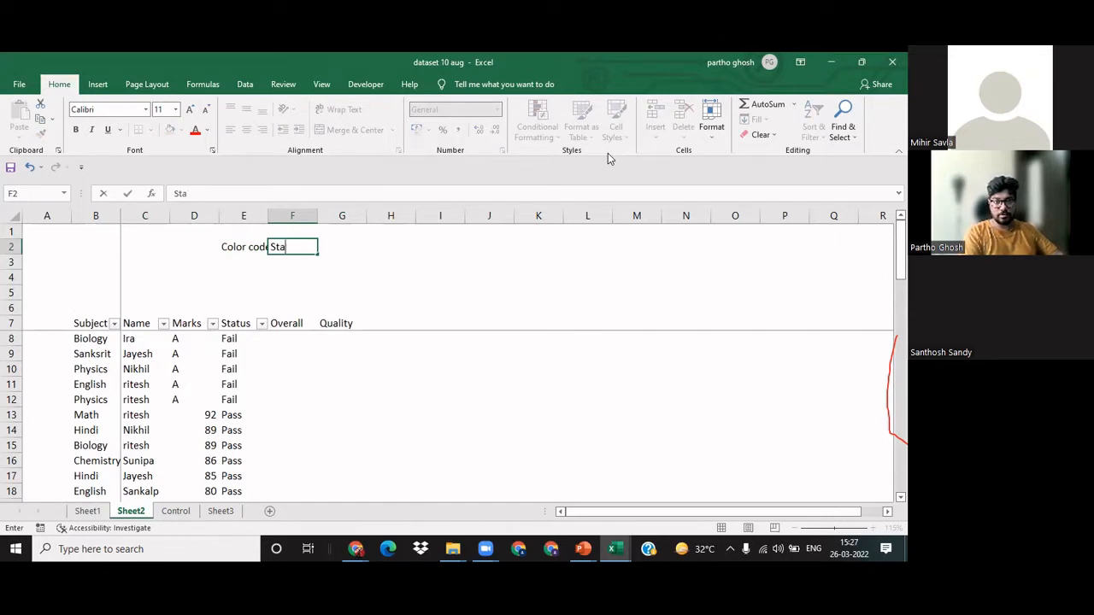
text(overall)
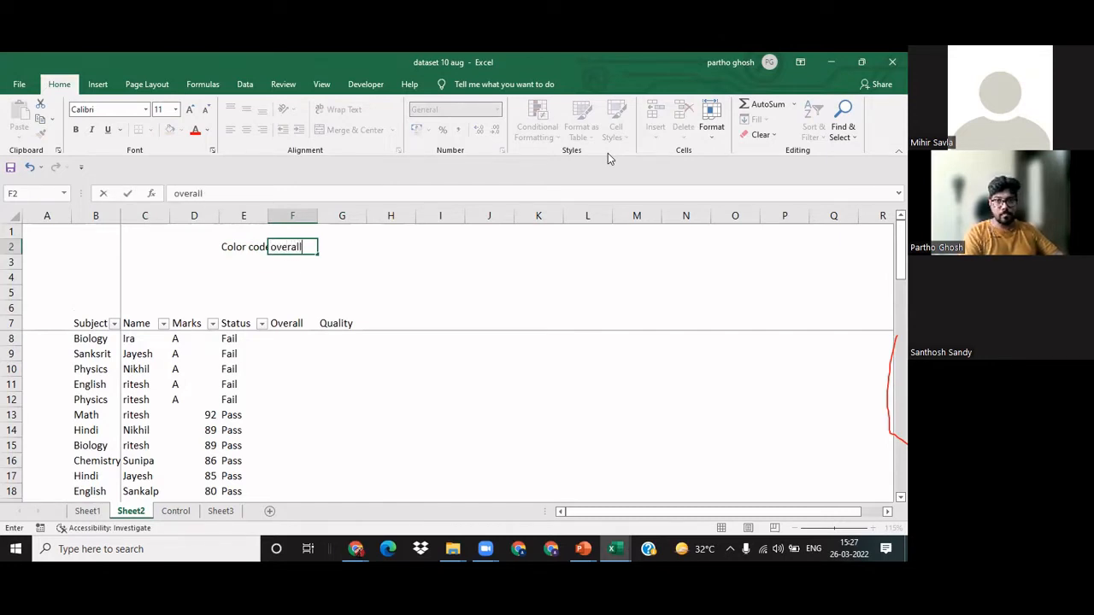
key(Tab)
text(Quality)
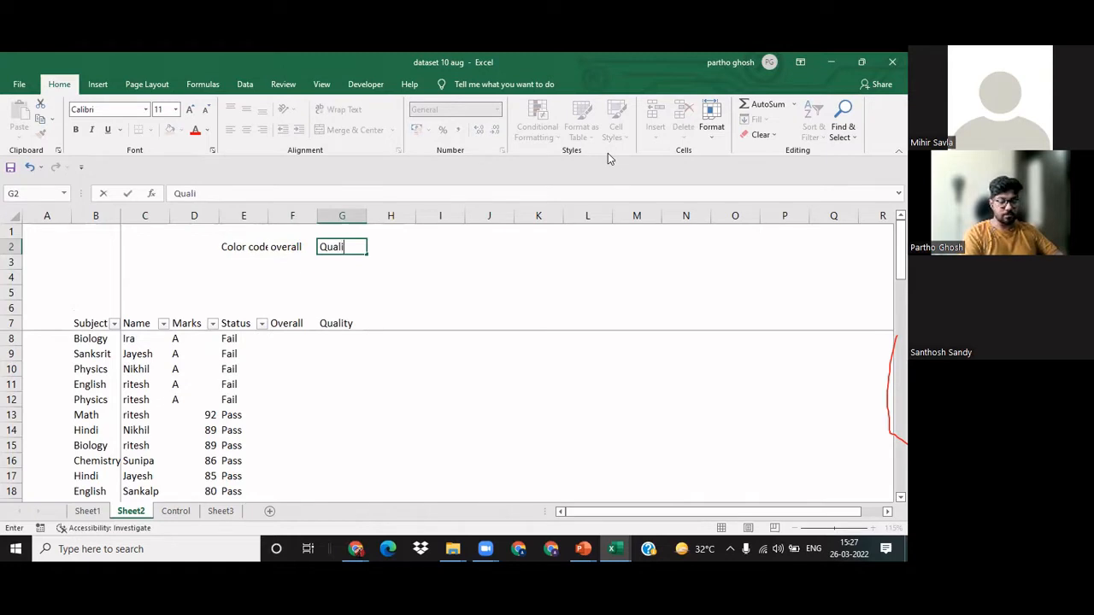
key(Tab)
Step: Fill E3 with dark green and complete its legend row with Pass in F3 and 80 in G3
key(Left)
key(Left)
key(Left)
key(Down)
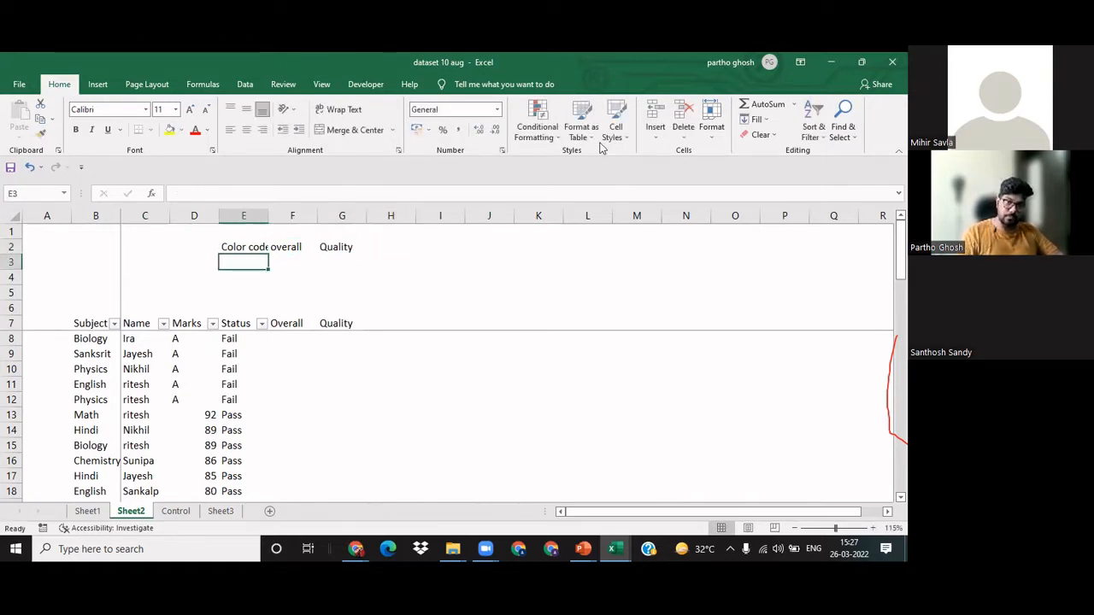
click(182, 130)
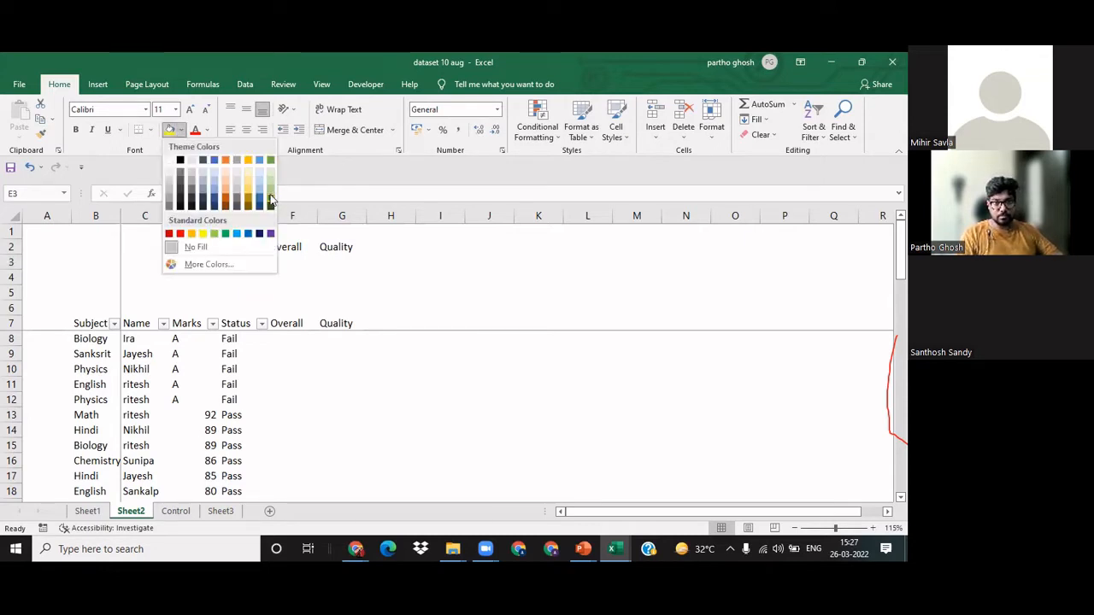
click(270, 199)
key(Right)
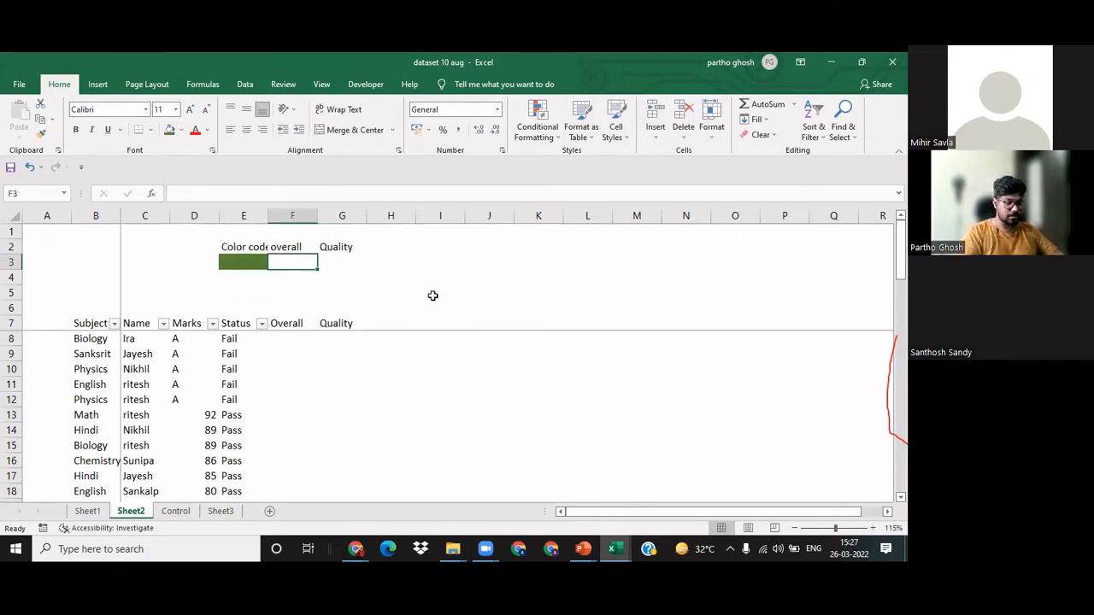
text(Pass)
key(Tab)
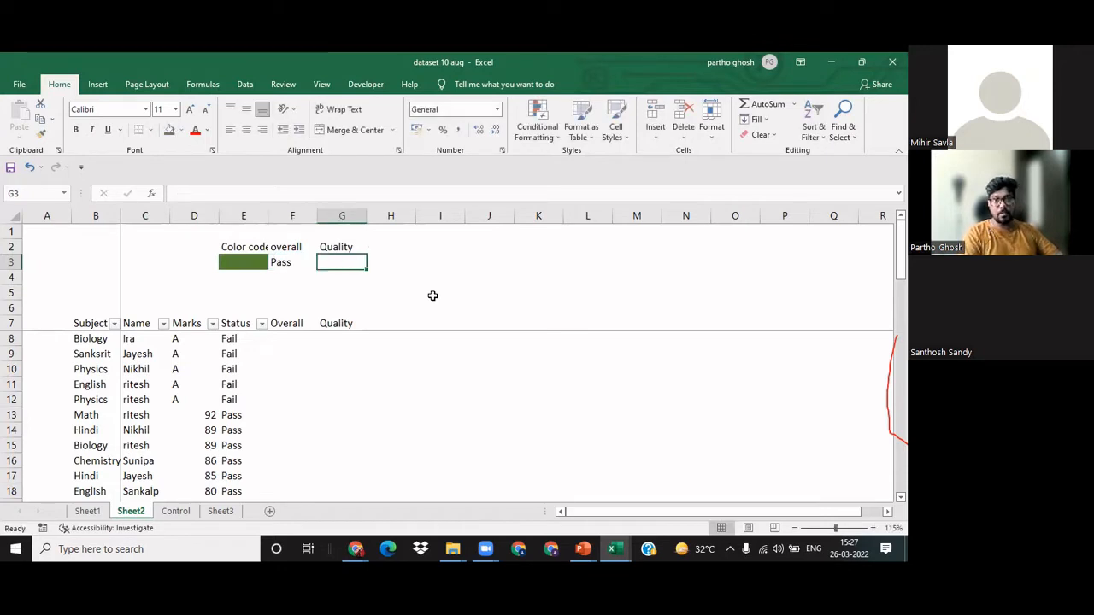
text(80)
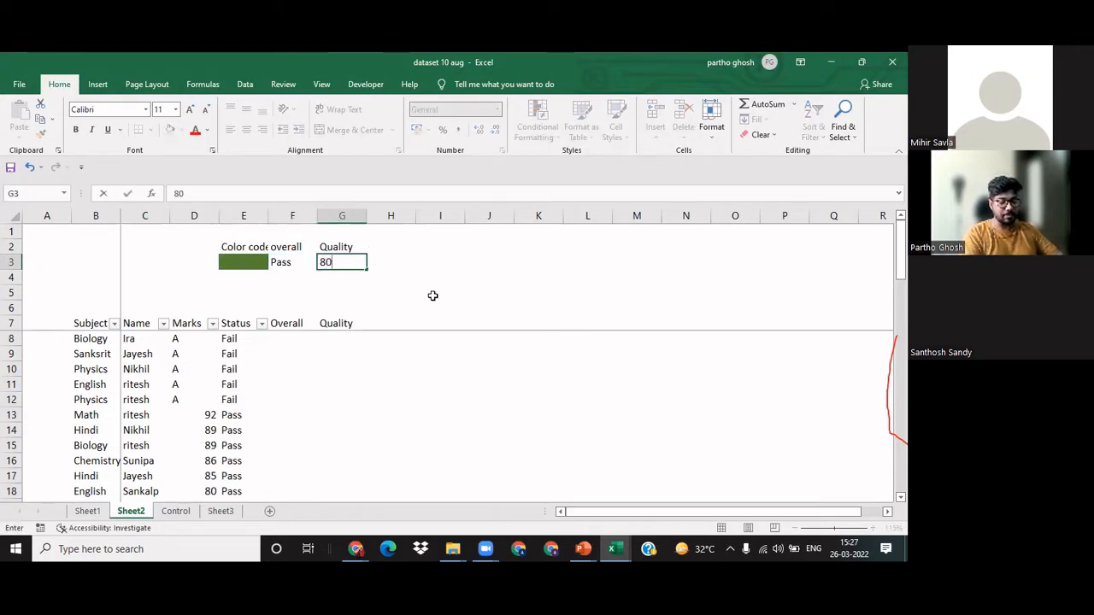
key(Return)
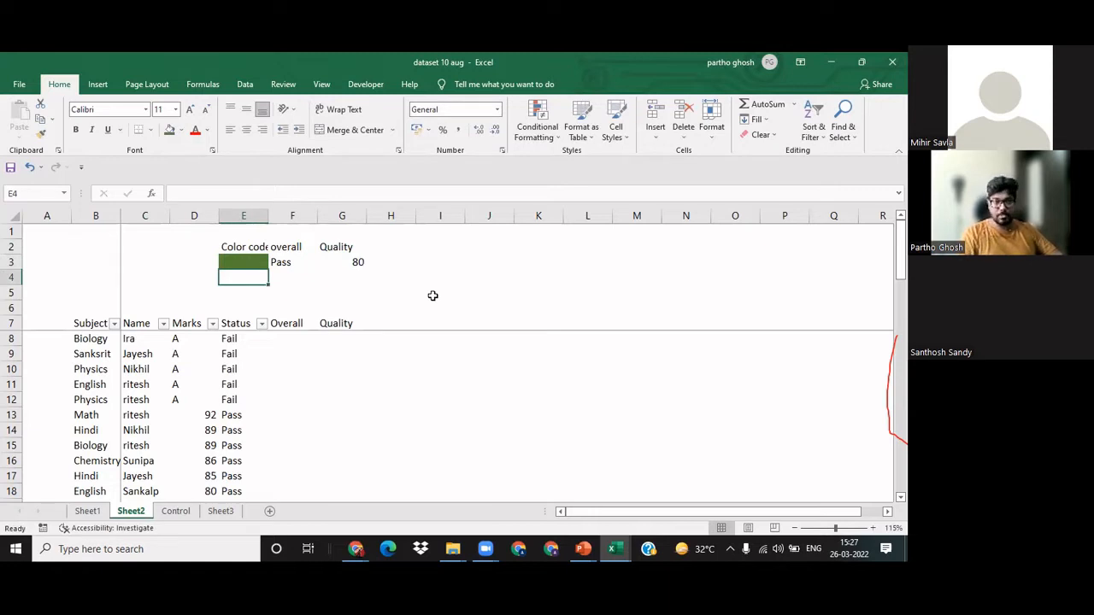
Step: Fill E4 with standard orange and enter Pass beside it in F4
click(181, 130)
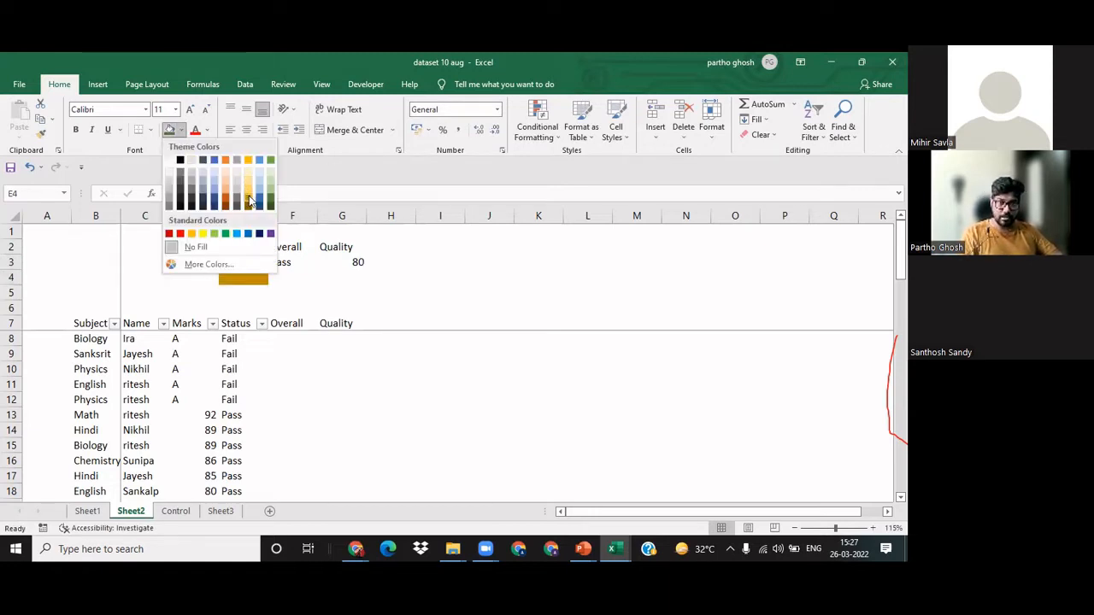
click(192, 233)
click(280, 279)
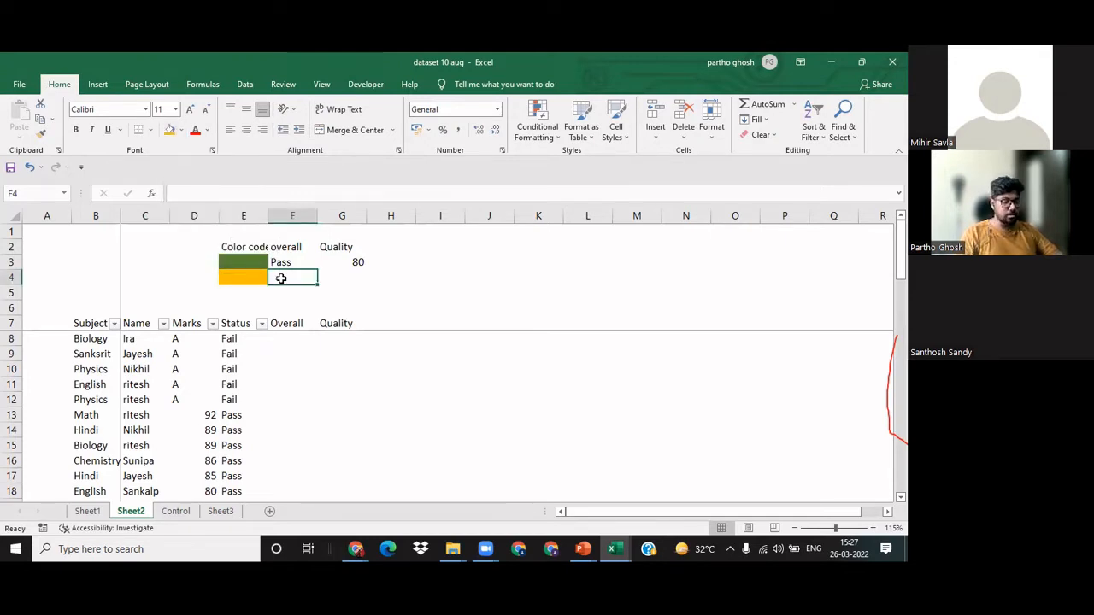
text(Pass)
key(Tab)
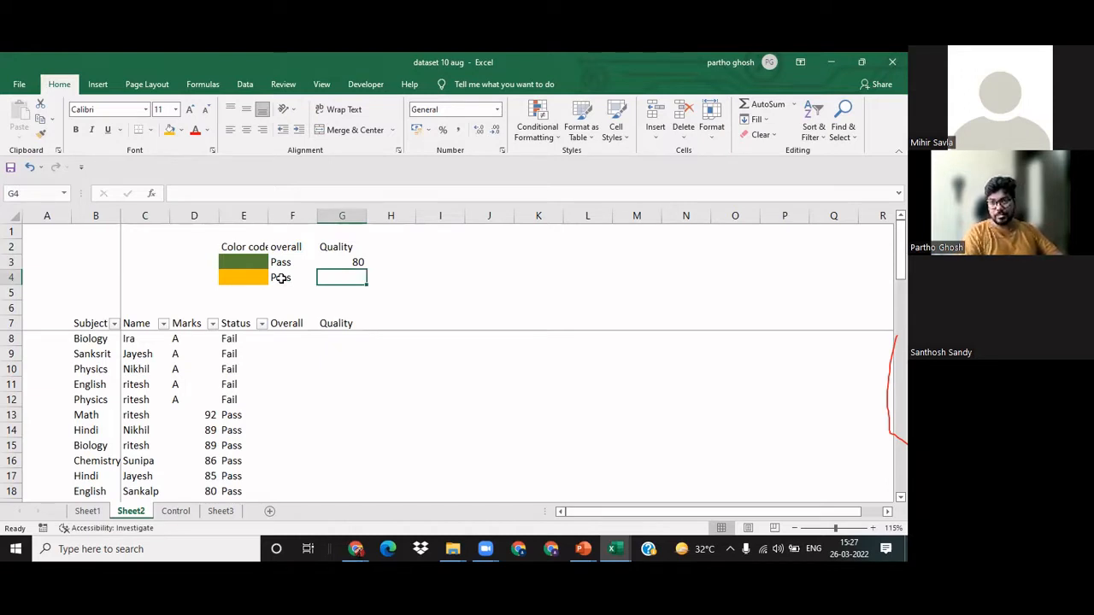
Step: Set the green legend row's quality range to 60 in G3 and 80 in H3
key(Up)
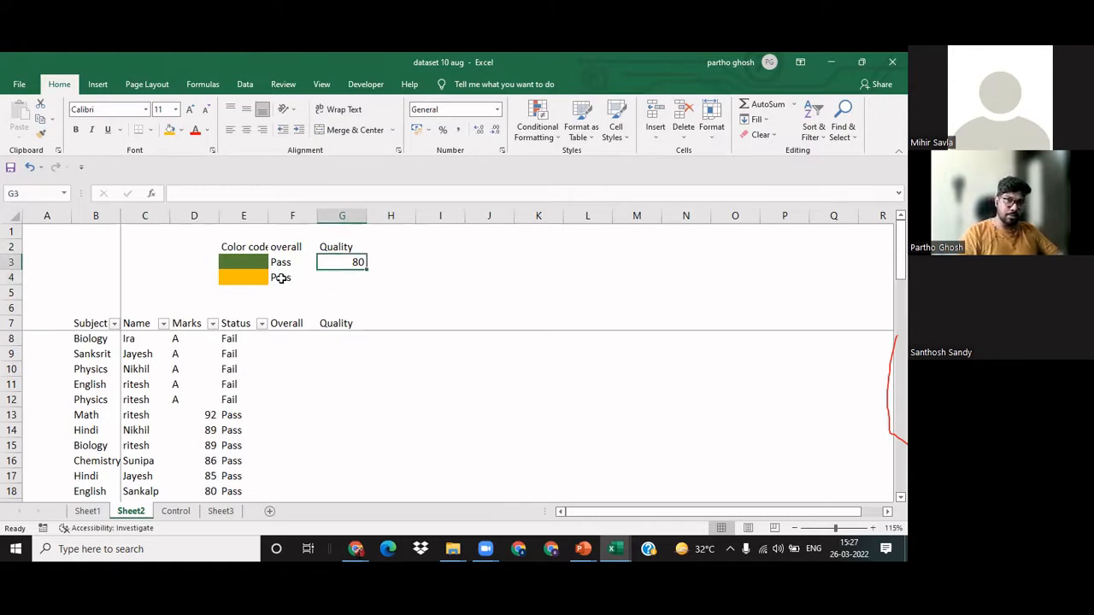
text(60)
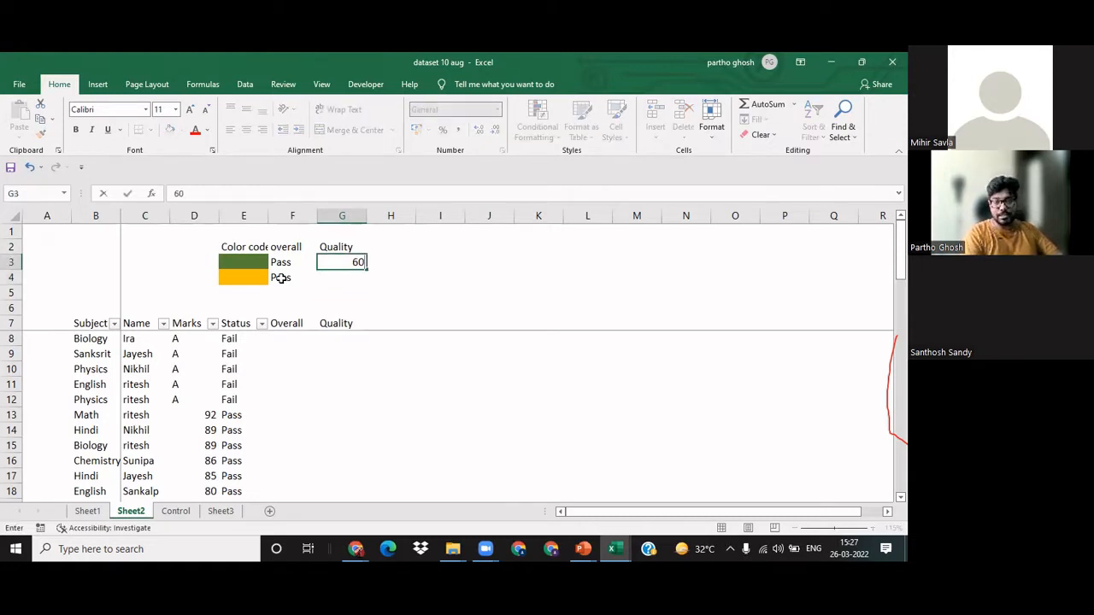
key(Tab)
text(80)
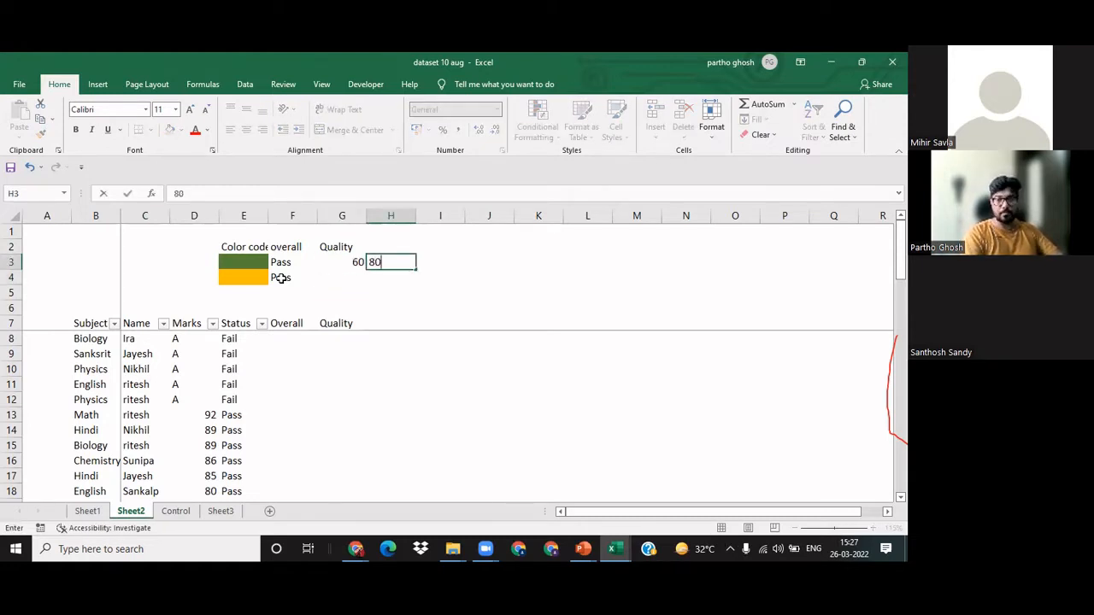
key(Return)
key(Up)
key(Up)
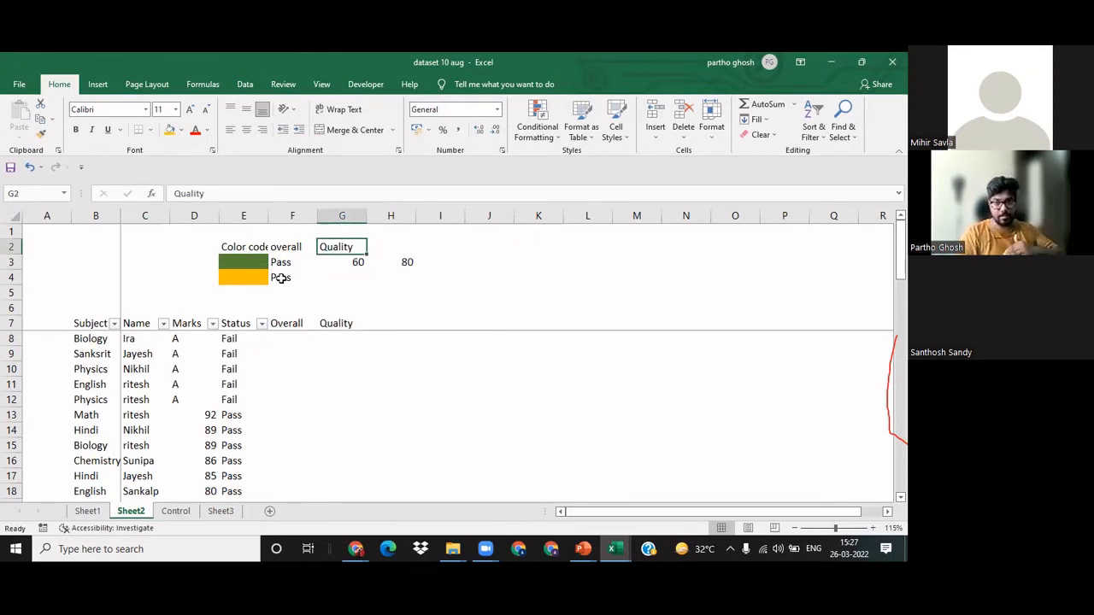
Step: Enter the orange legend row's quality range as 40 in G4 and 60 in H4
key(Down)
key(Down)
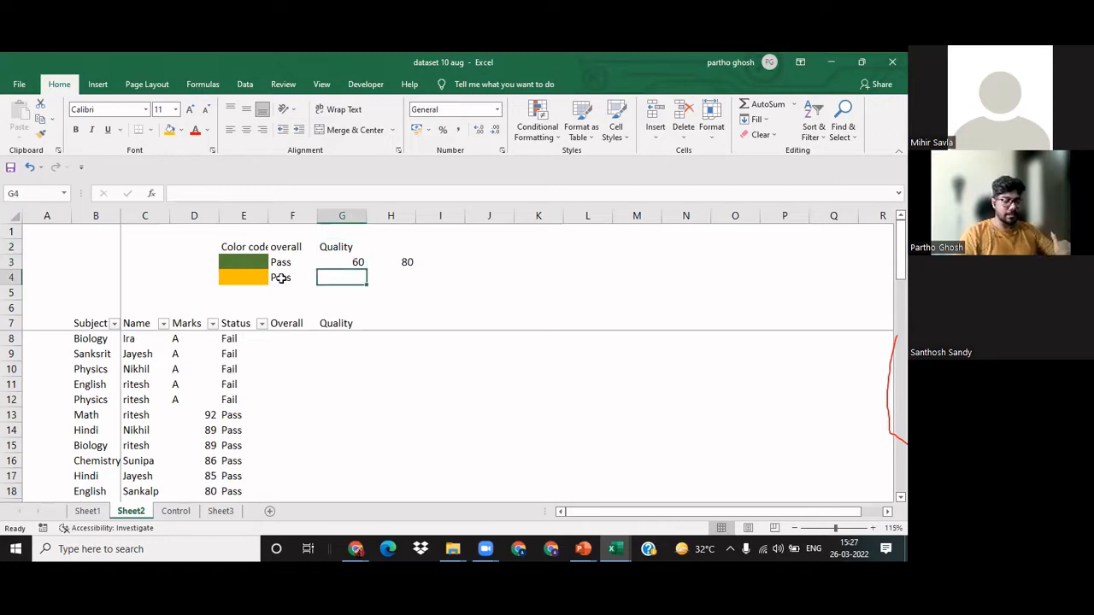
text(40)
key(Tab)
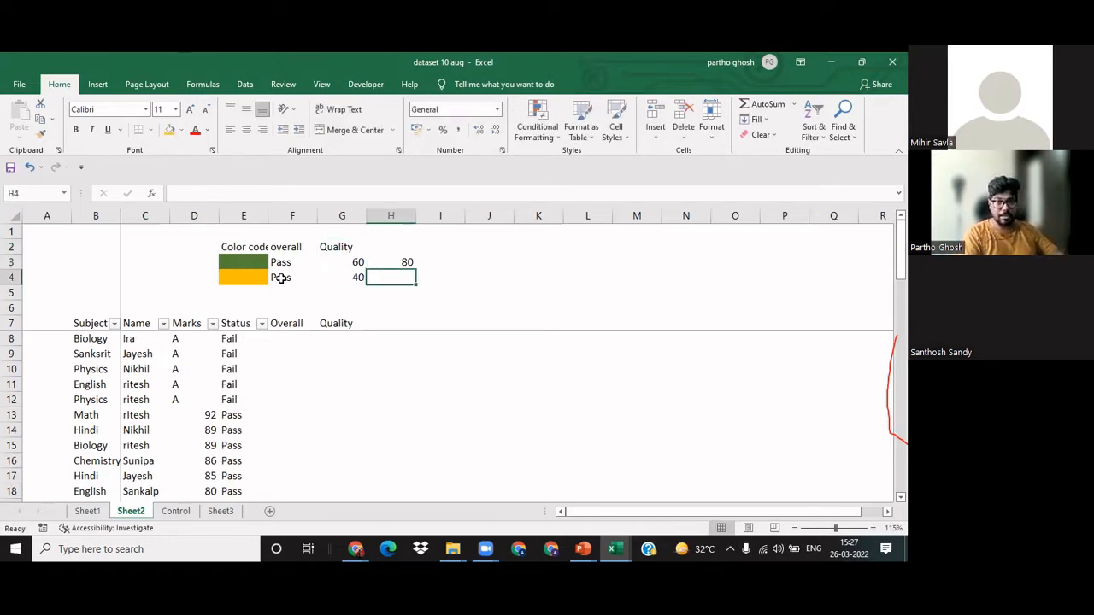
text(60)
key(Return)
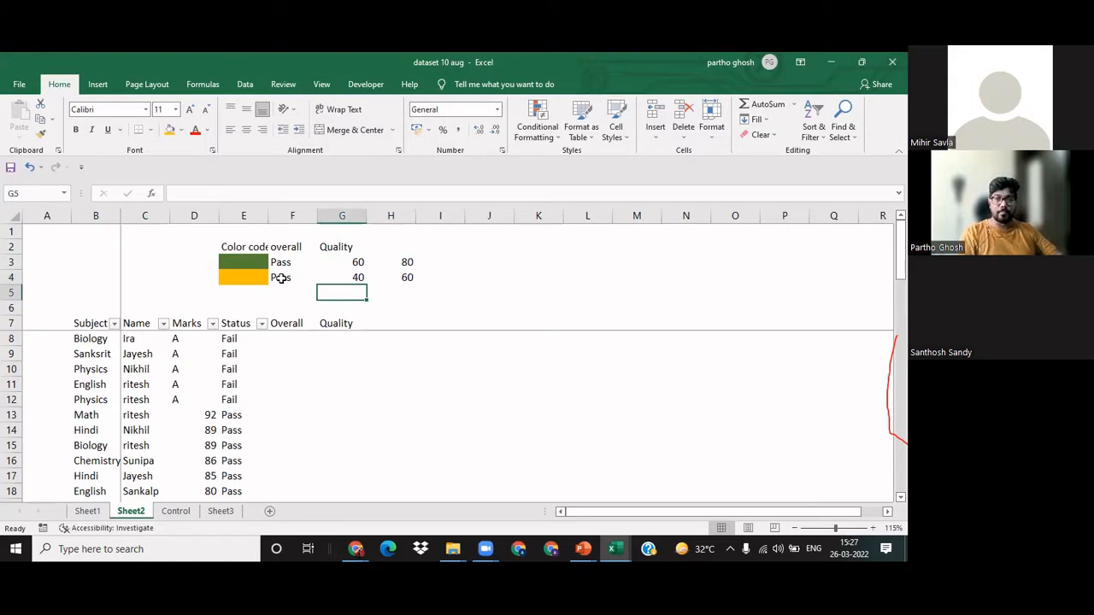
Step: Fill E5 with standard red and complete its legend row with Fail in F5 and 40 in G5
key(Left)
key(Left)
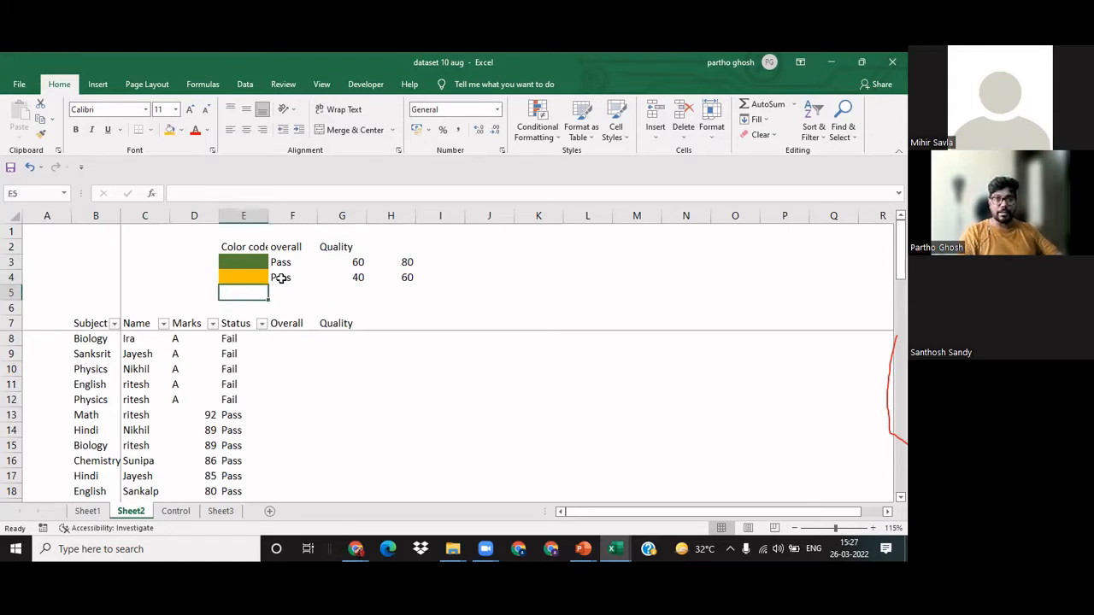
click(170, 130)
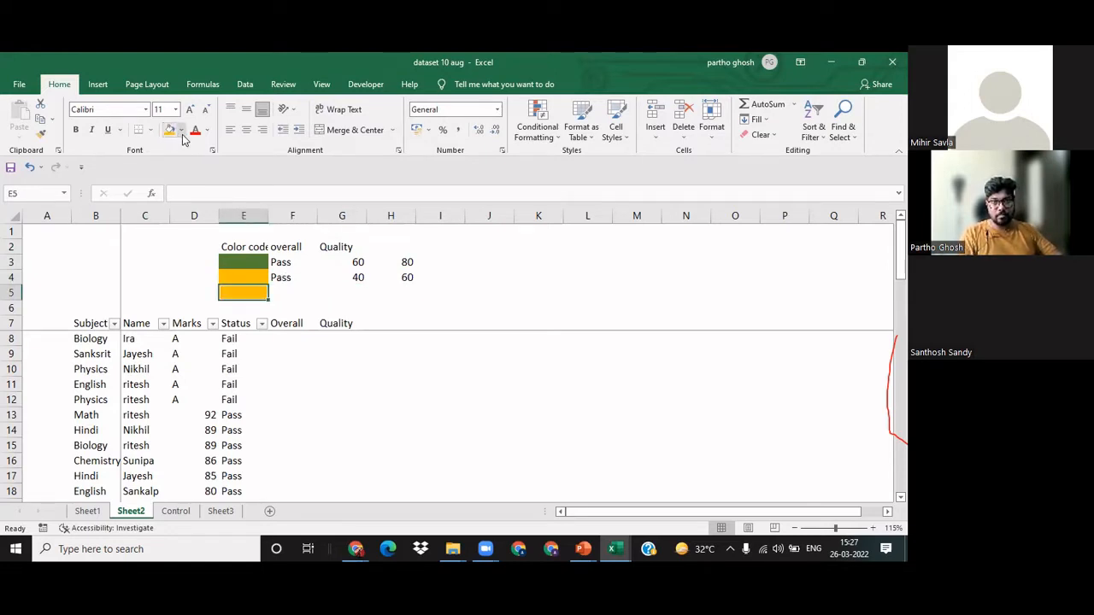
click(181, 130)
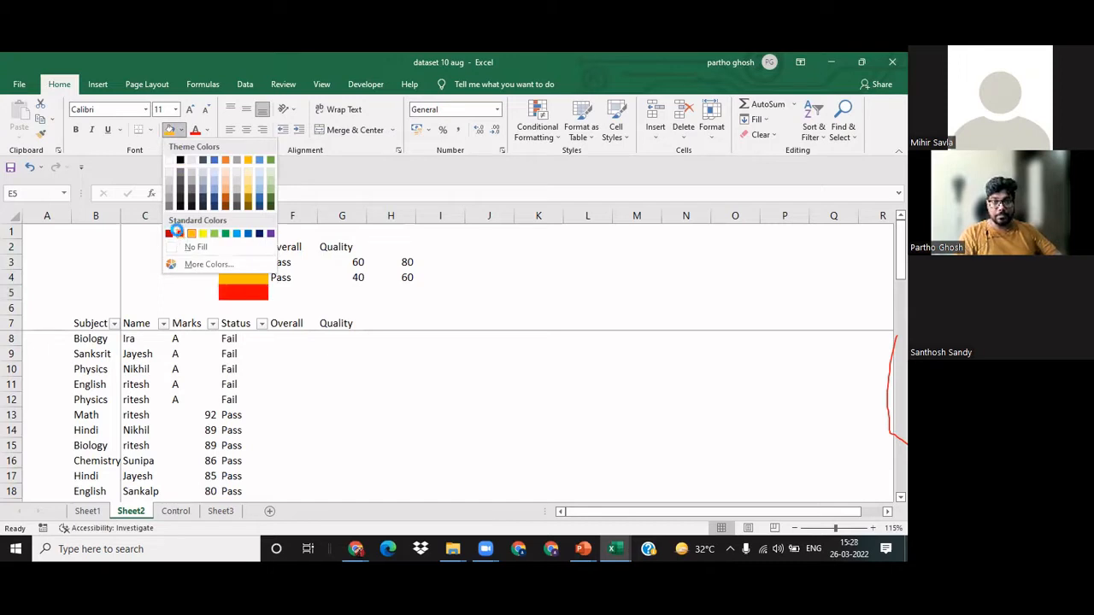
click(180, 233)
click(299, 287)
text(Fail)
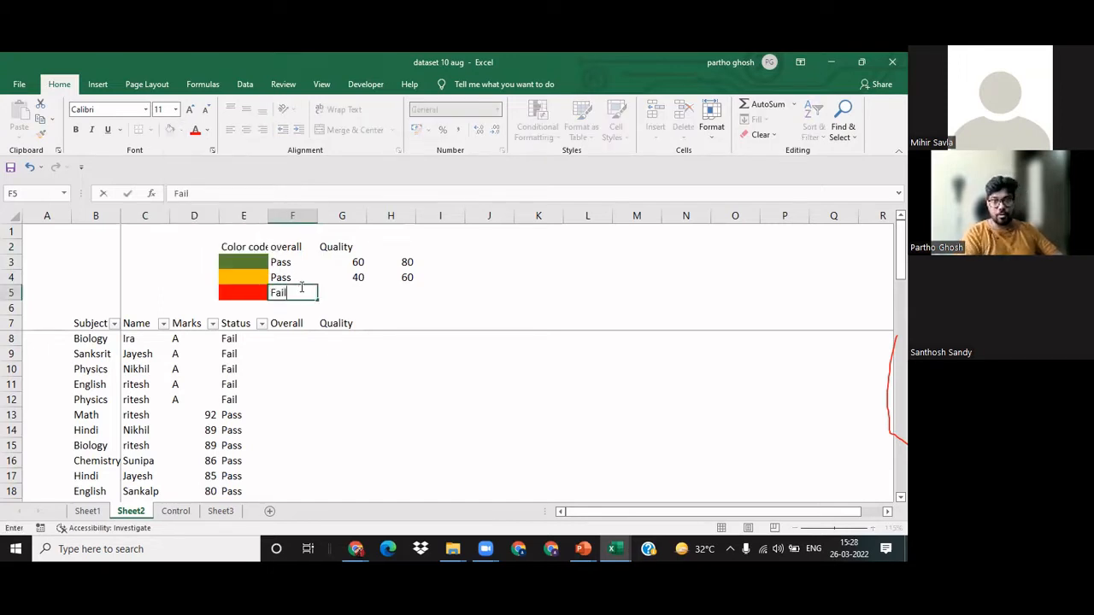
key(Tab)
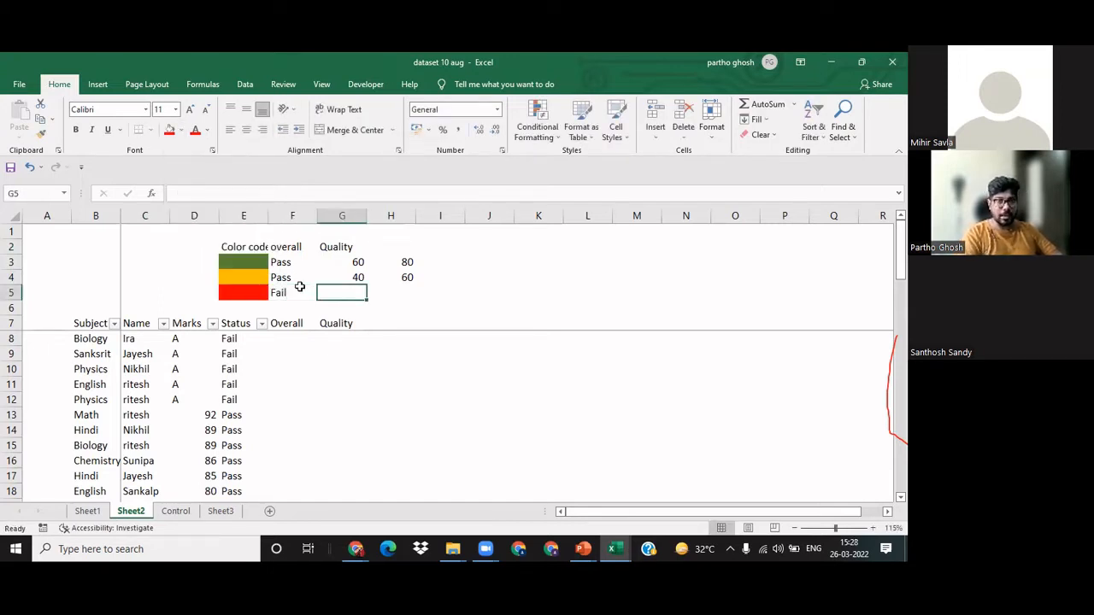
text(40)
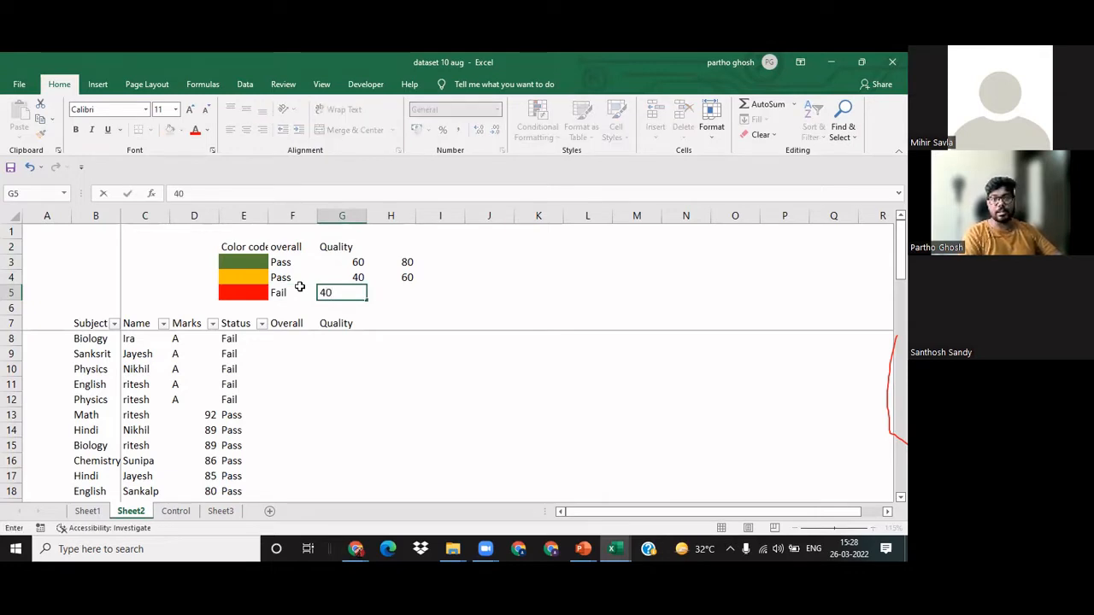
key(Return)
Step: Commit the 40 in G5 and start a conditional formatting rule on F8 of type "Format only cells that contain"
key(Down)
key(Down)
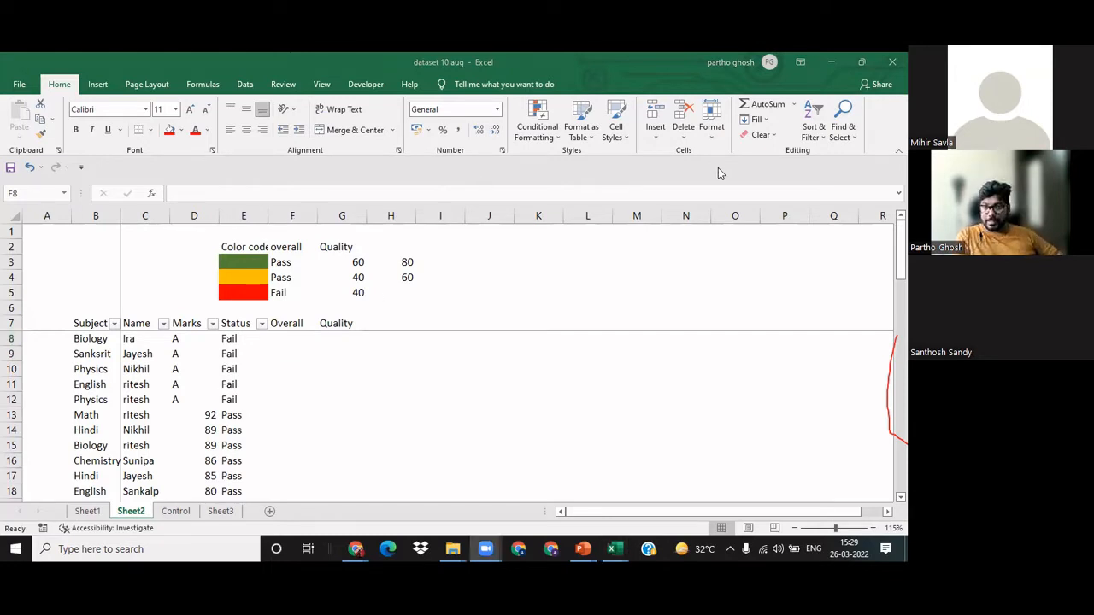
click(288, 344)
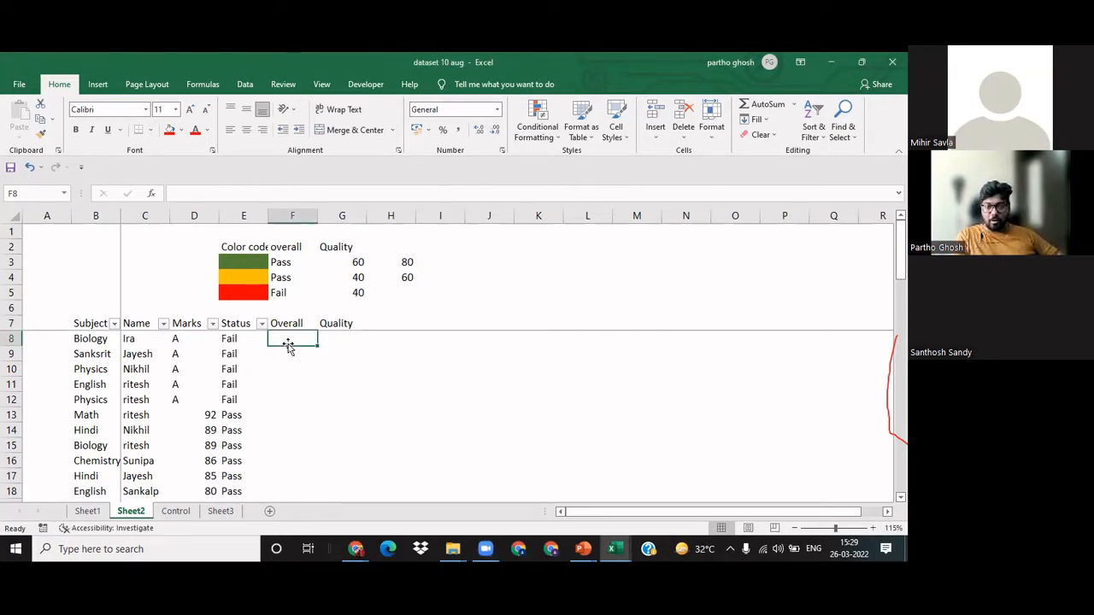
click(551, 141)
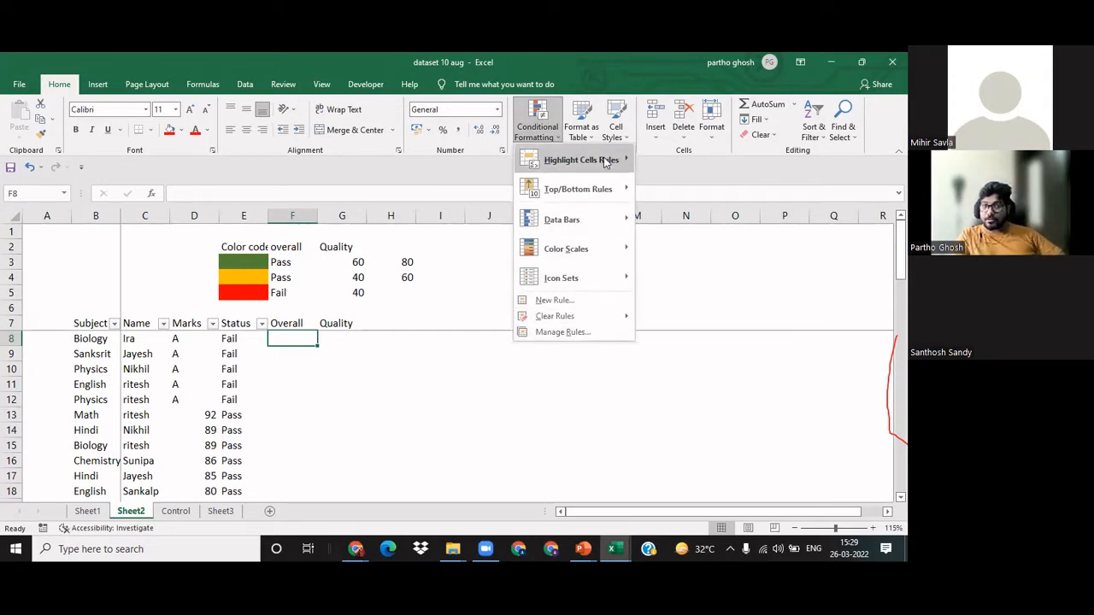
mouse_move(605, 163)
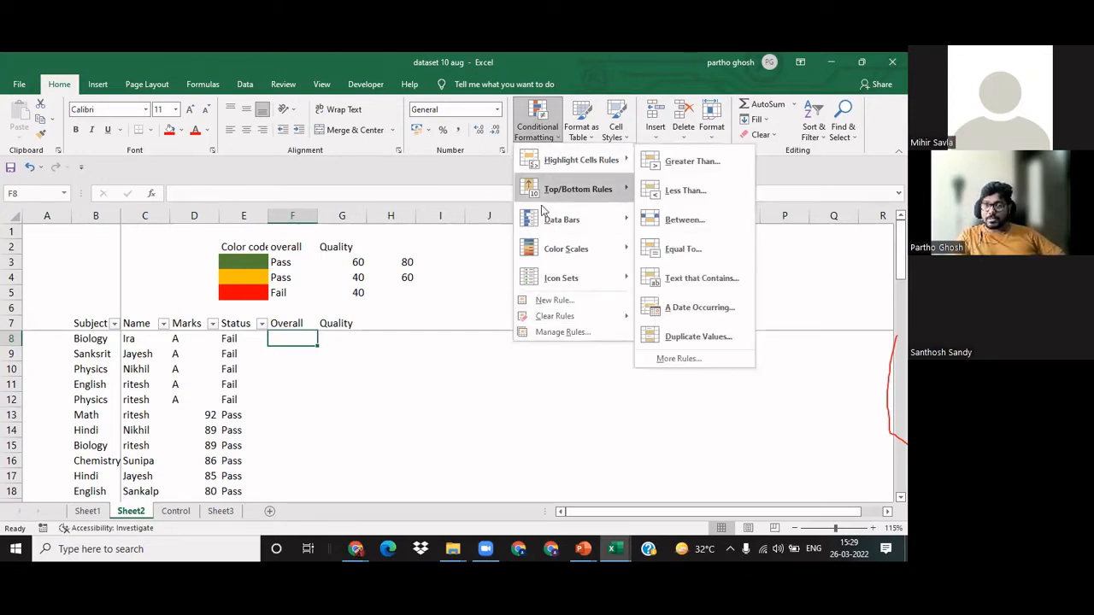
click(568, 300)
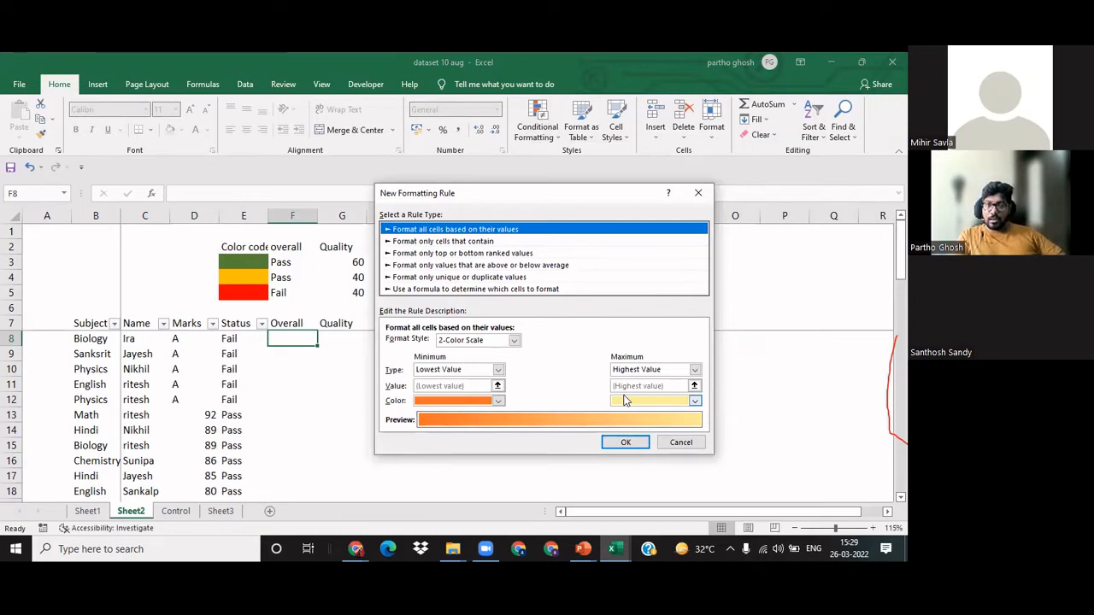
click(497, 373)
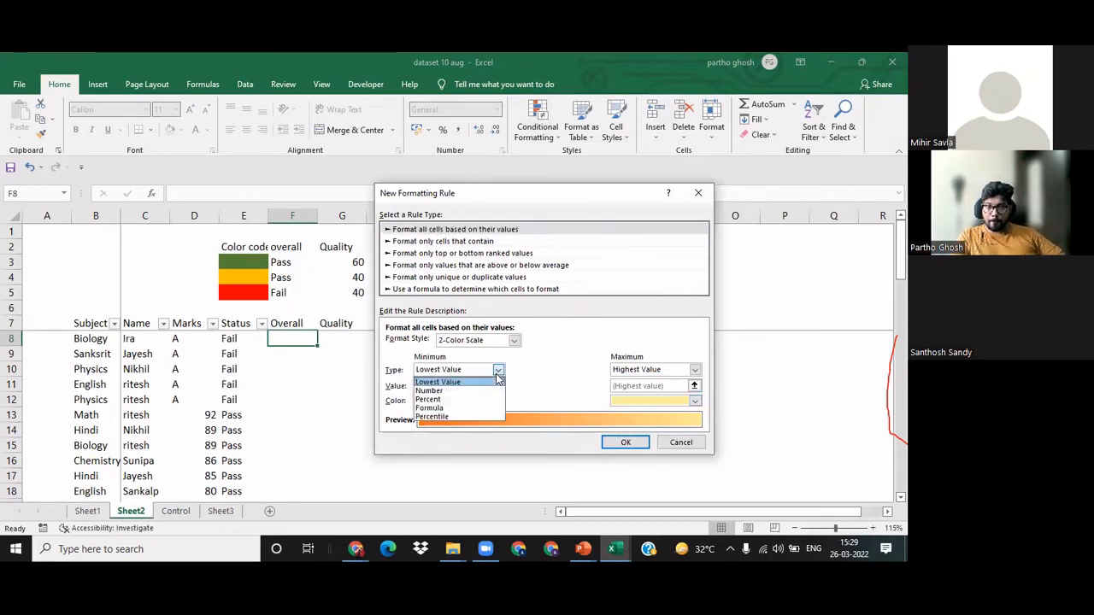
click(436, 393)
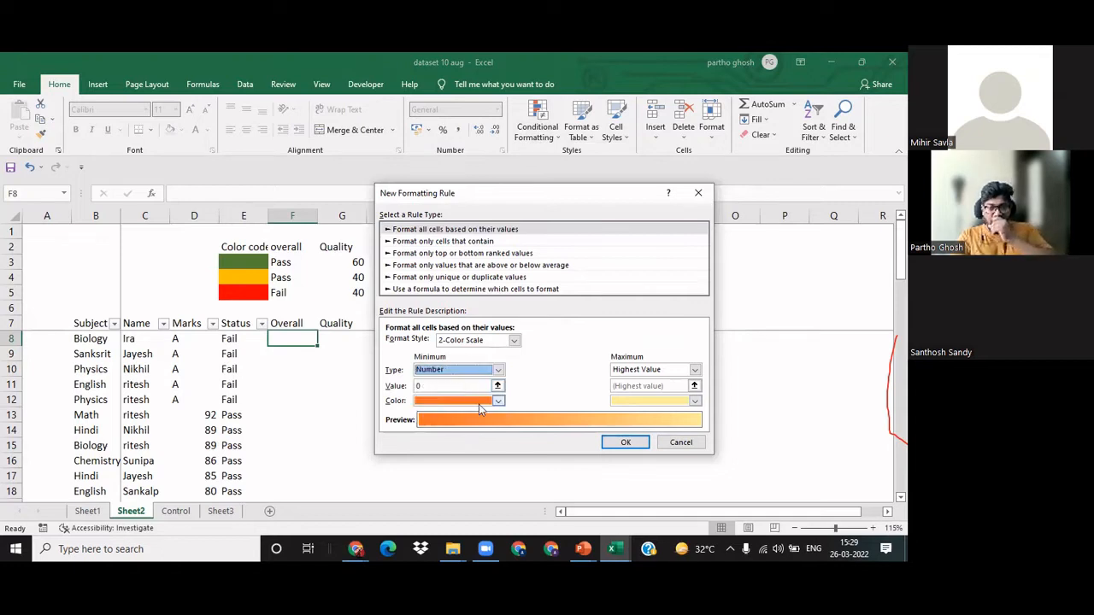
click(462, 242)
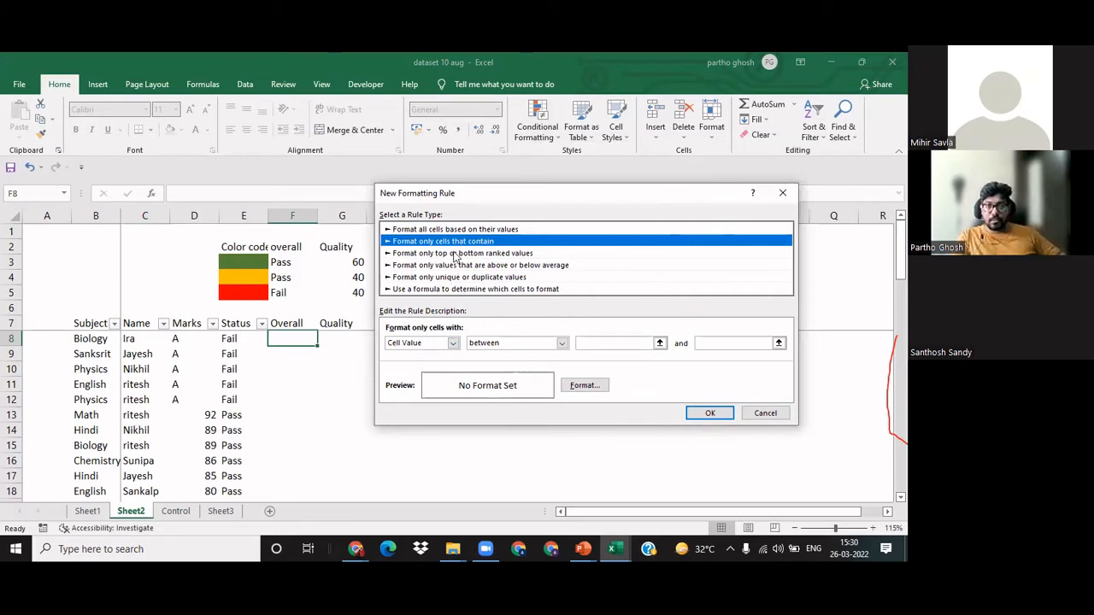
Step: Set the new rule's condition to cell values between 60 and 80
click(592, 344)
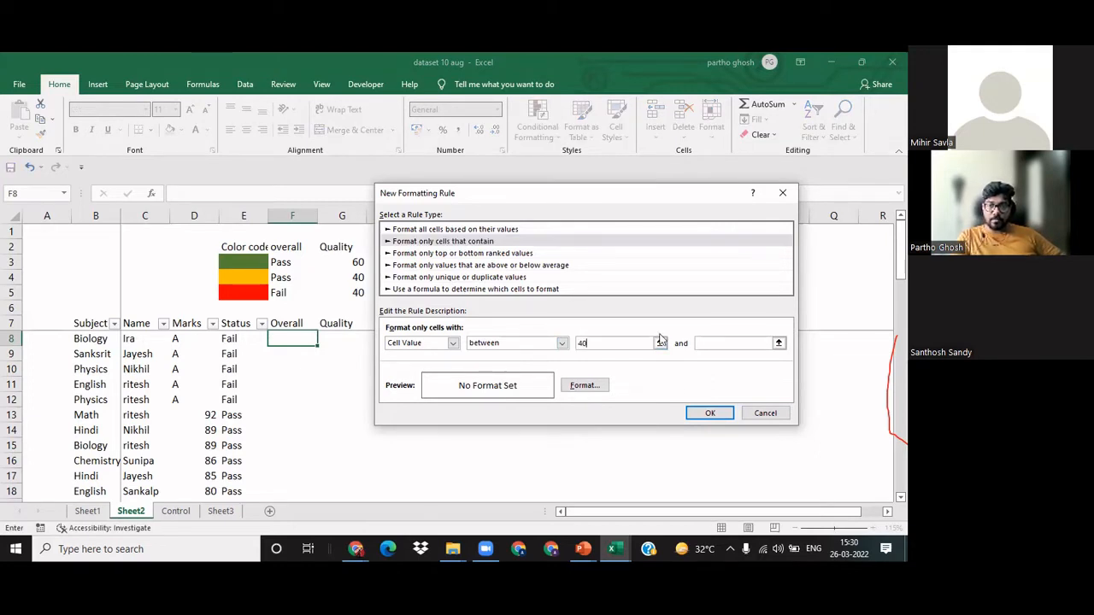
click(718, 344)
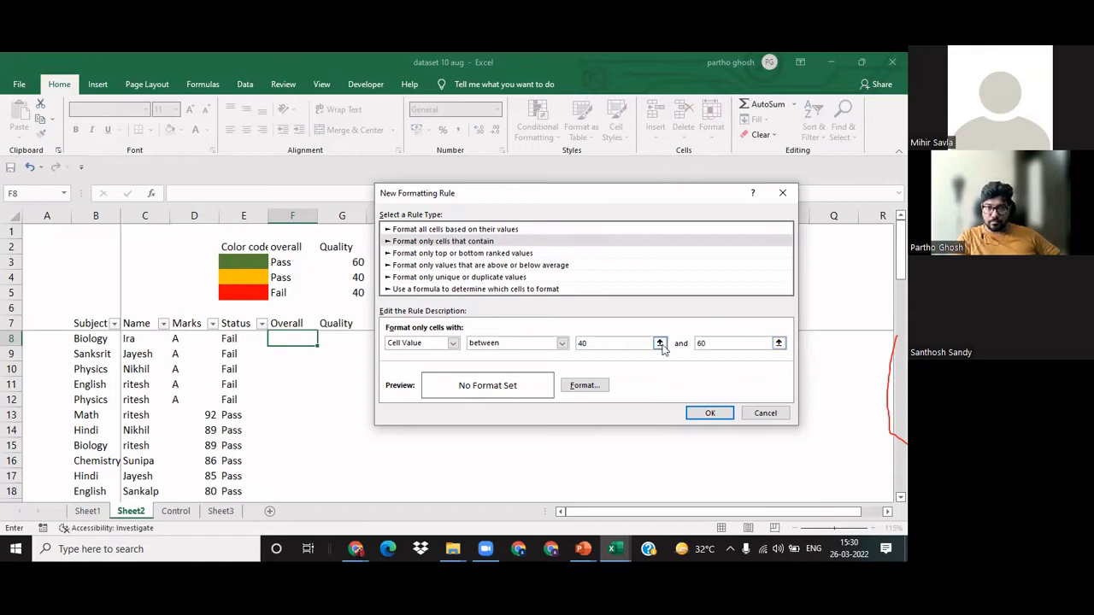
drag(621, 345, 416, 345)
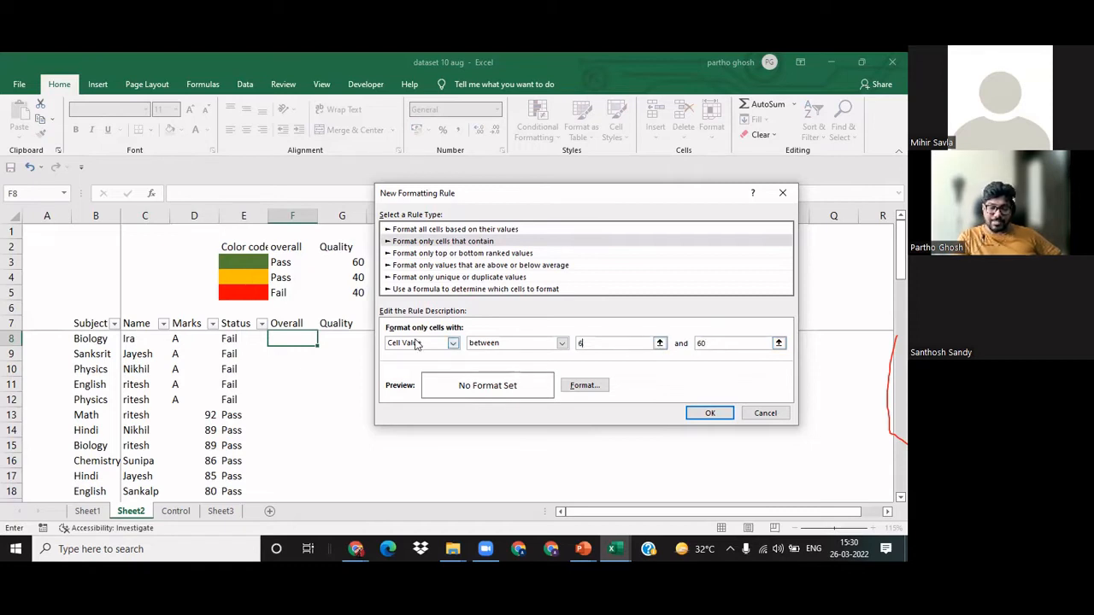
drag(711, 345, 620, 330)
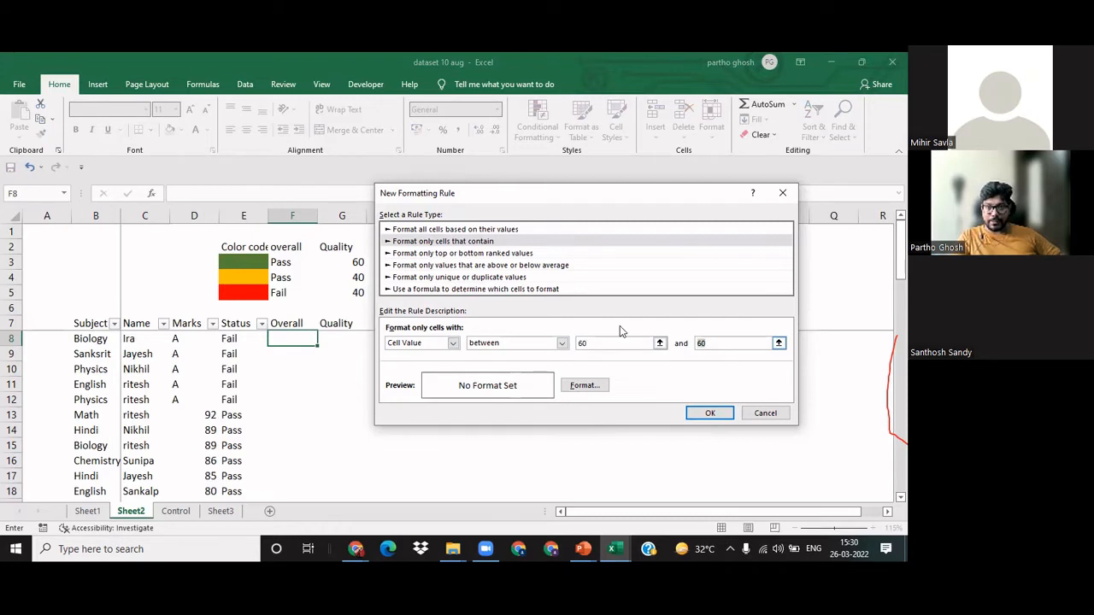
text(80)
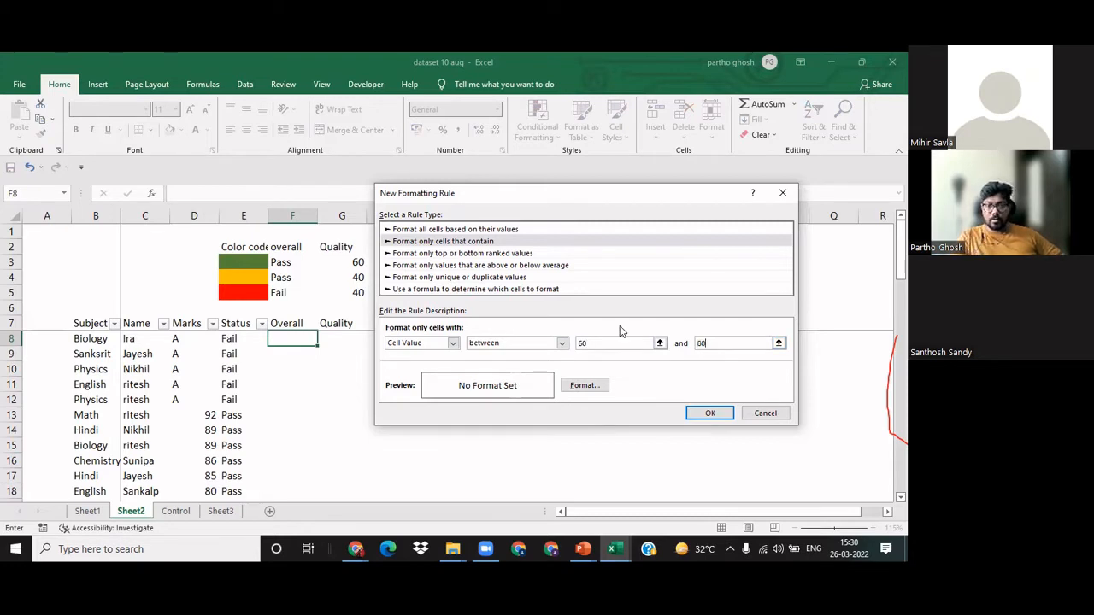
Step: Give the 60 to 80 rule a dark green font and a standard light green fill, and save the rule
click(573, 388)
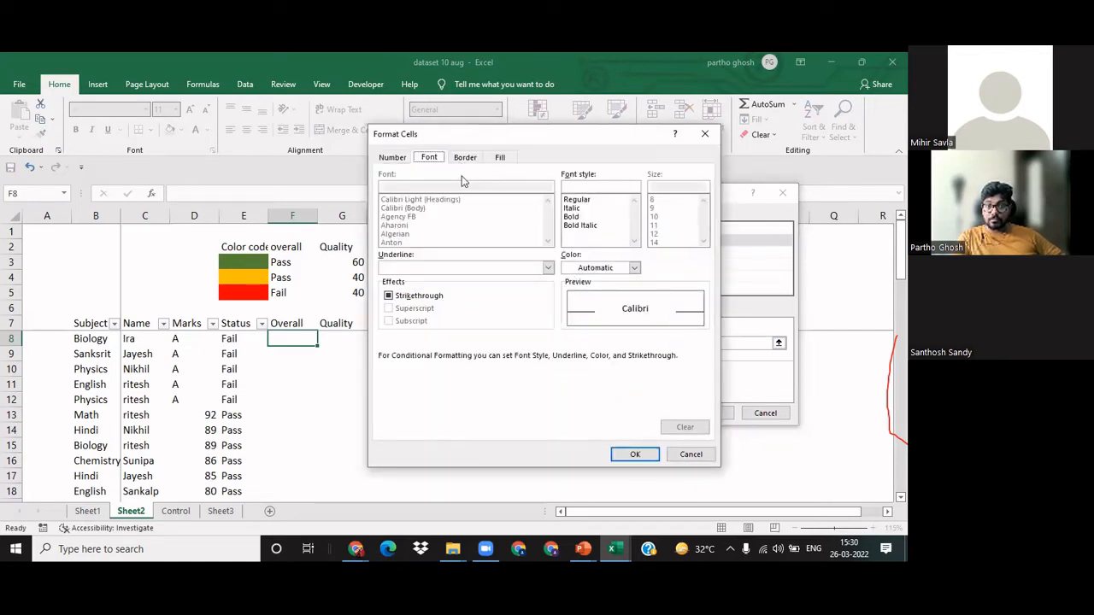
click(626, 268)
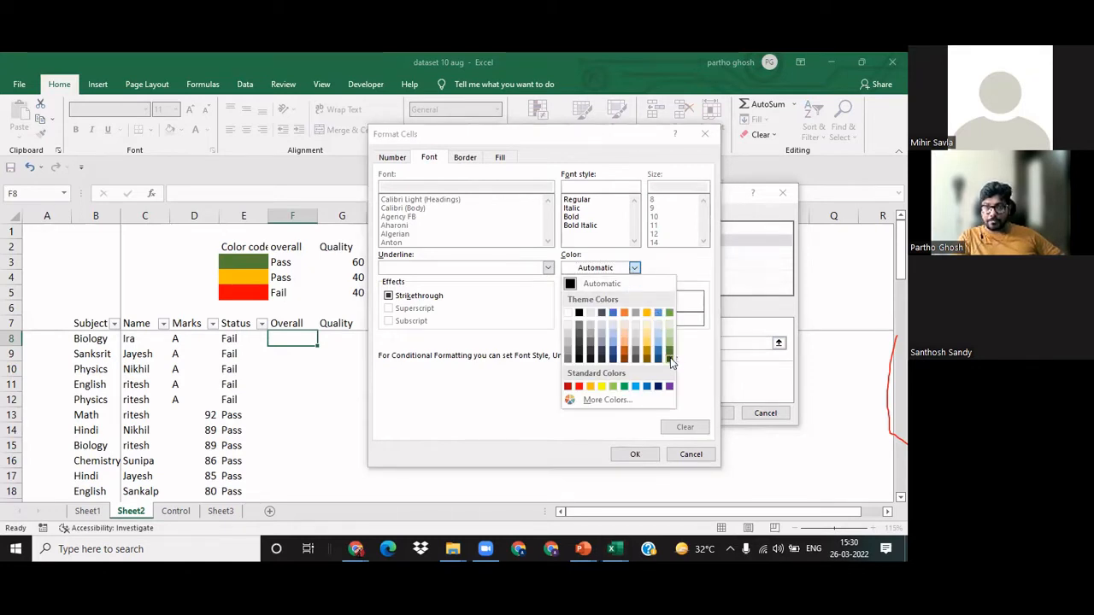
click(669, 359)
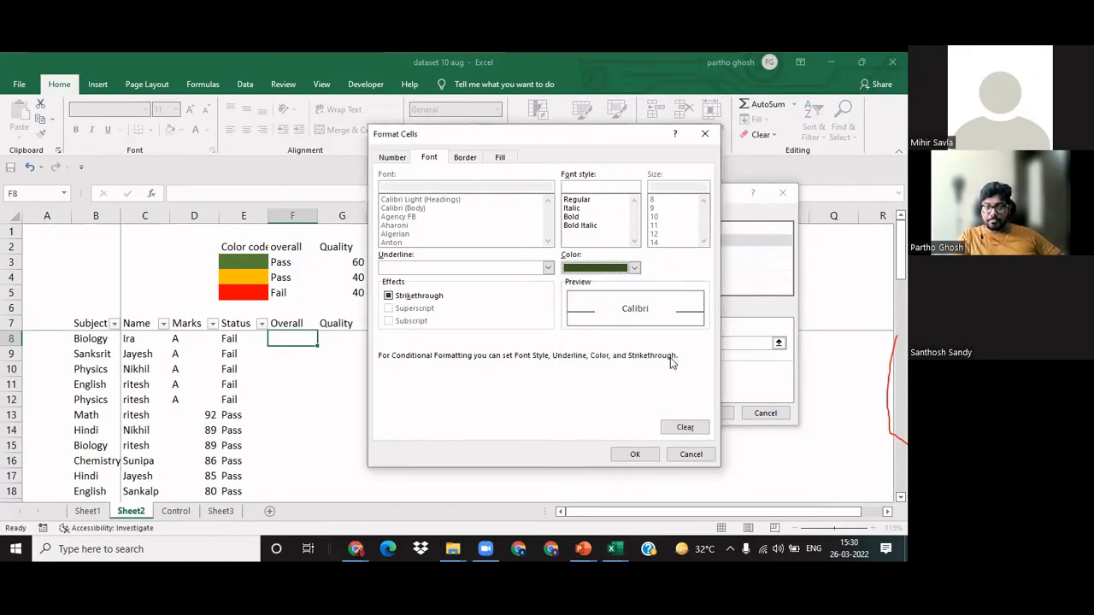
click(502, 159)
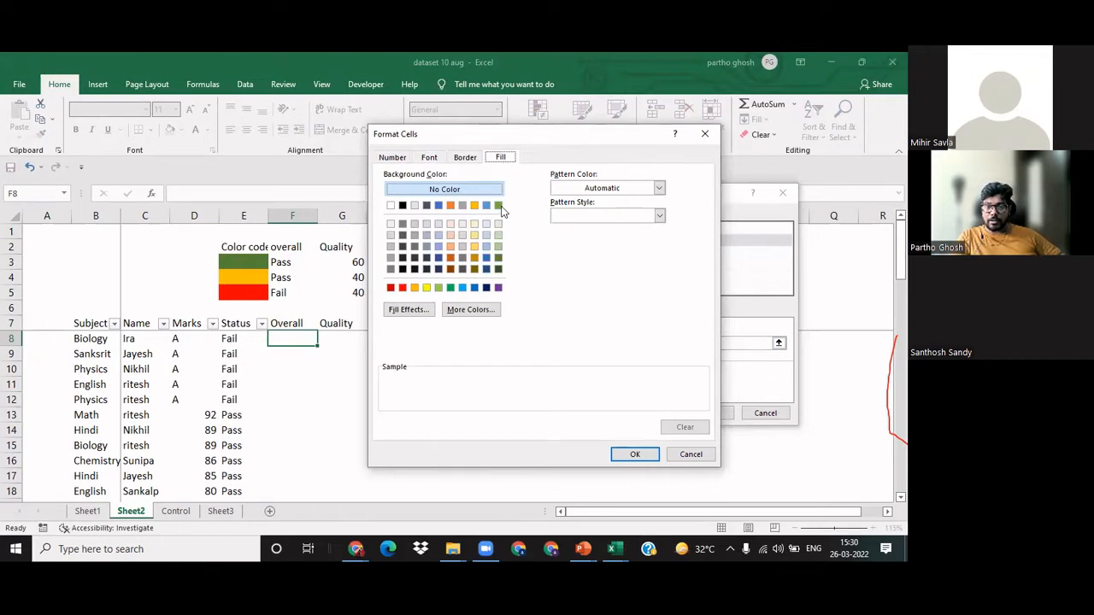
click(438, 288)
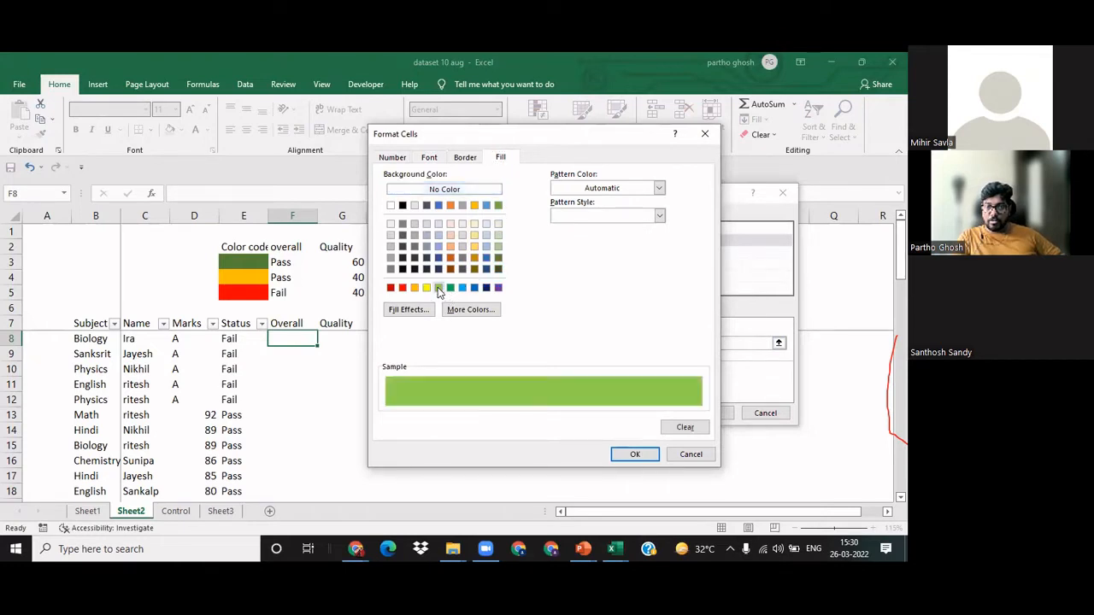
click(632, 455)
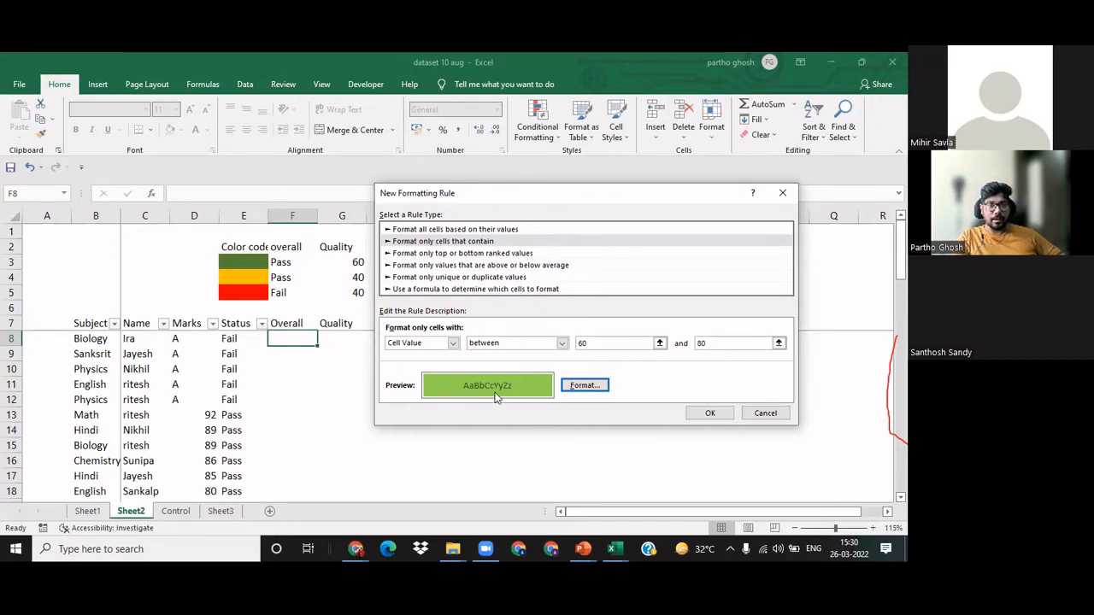
click(709, 413)
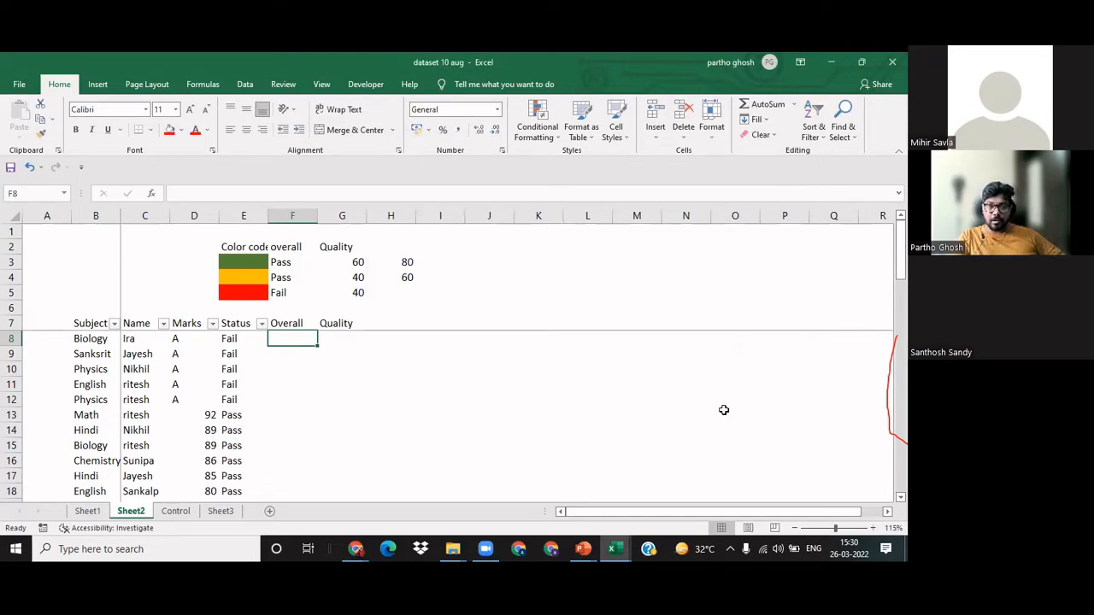
Step: Add a second "Format only cells that contain" rule to F8 for cell values between 40 and 60
click(540, 139)
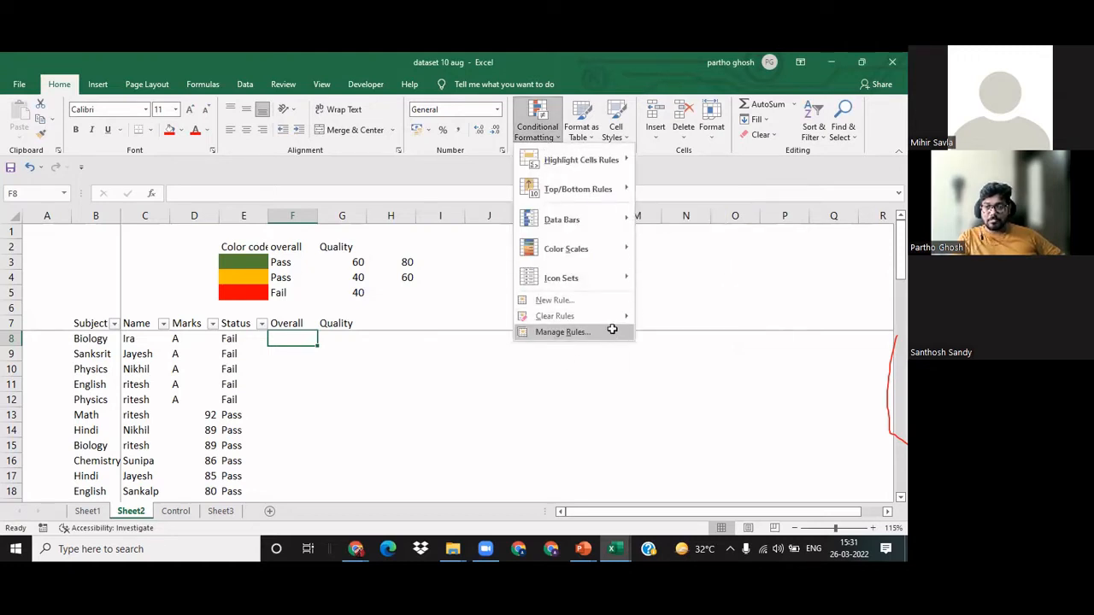
click(611, 330)
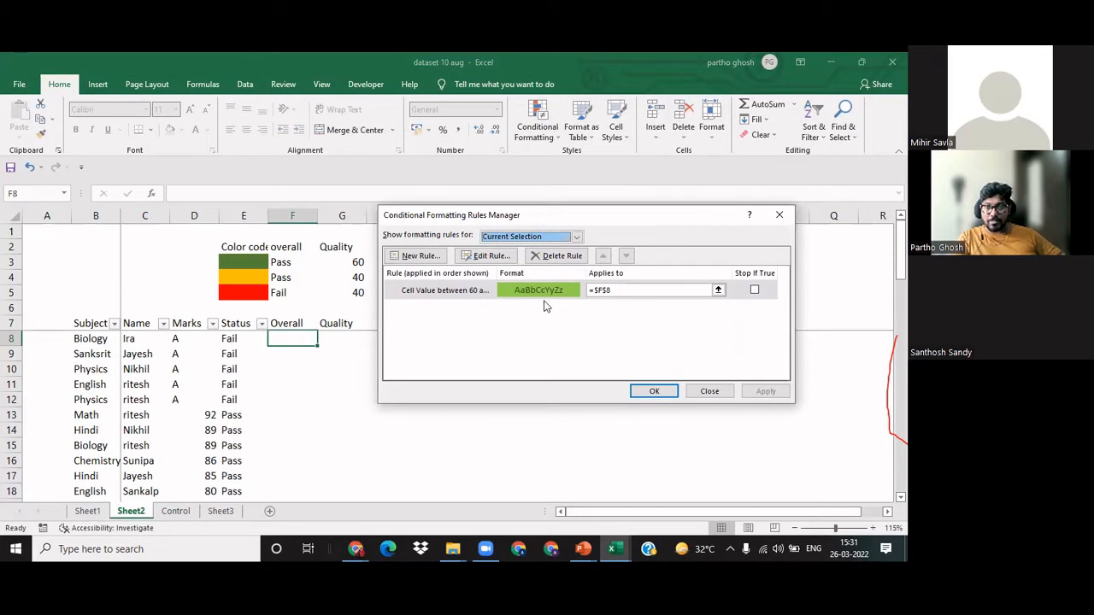
click(403, 256)
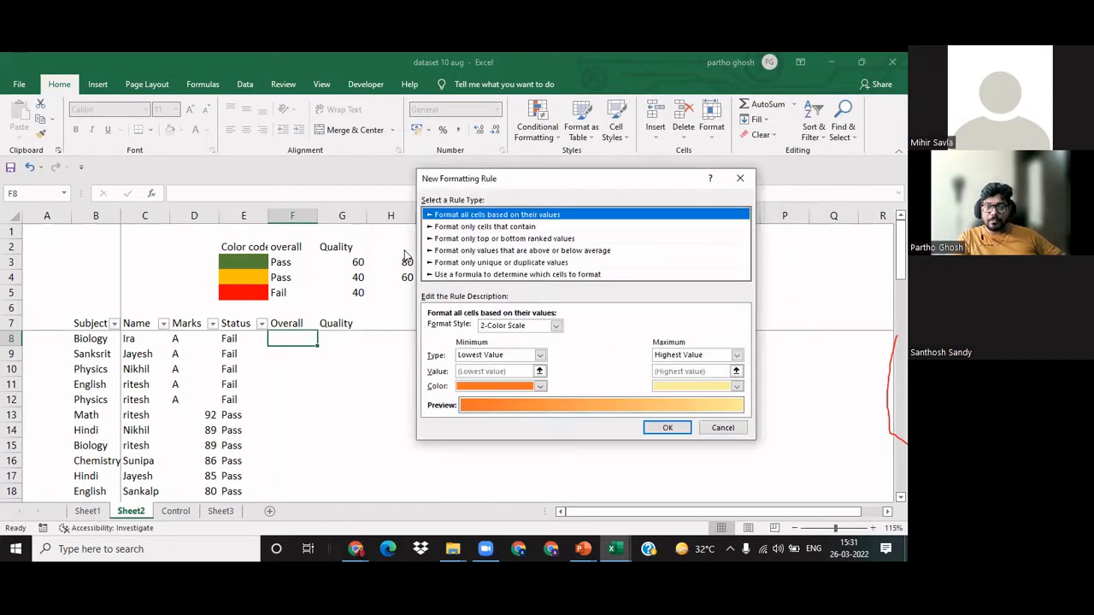
click(539, 355)
click(500, 377)
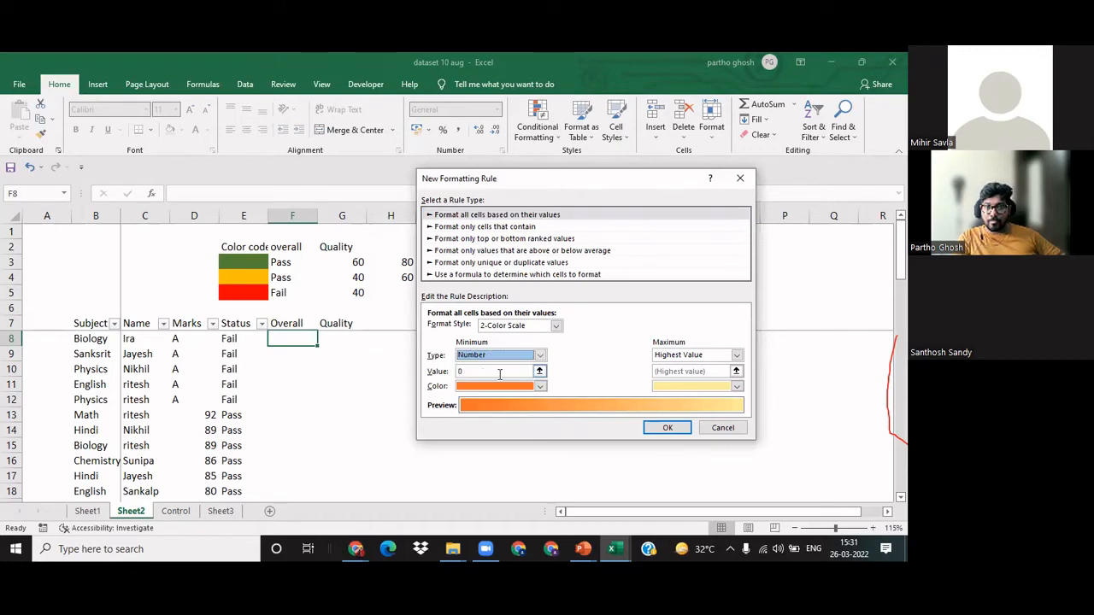
click(528, 229)
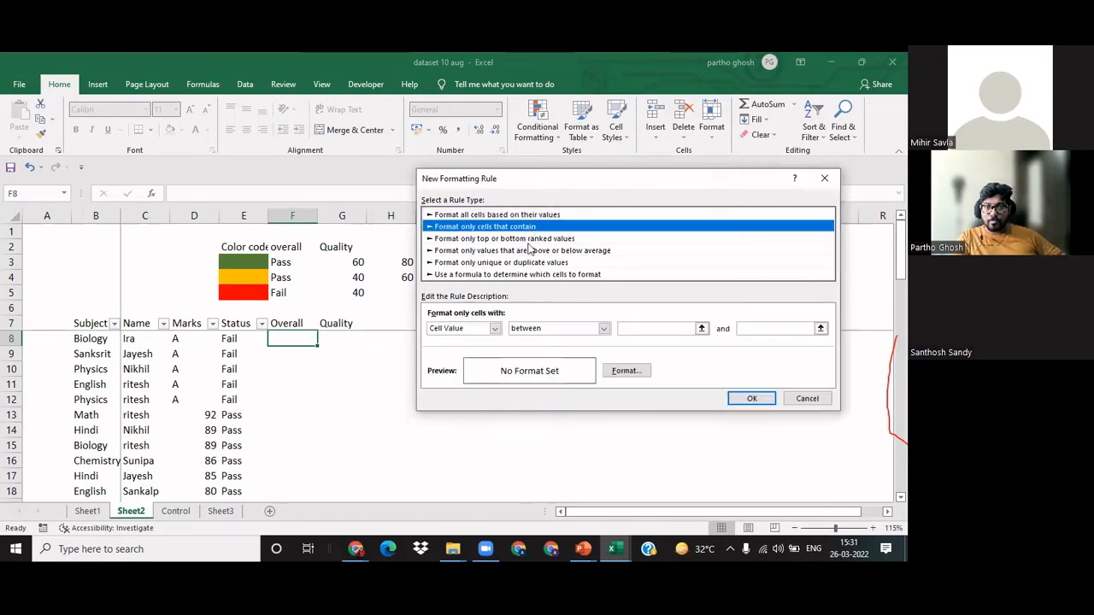
click(628, 328)
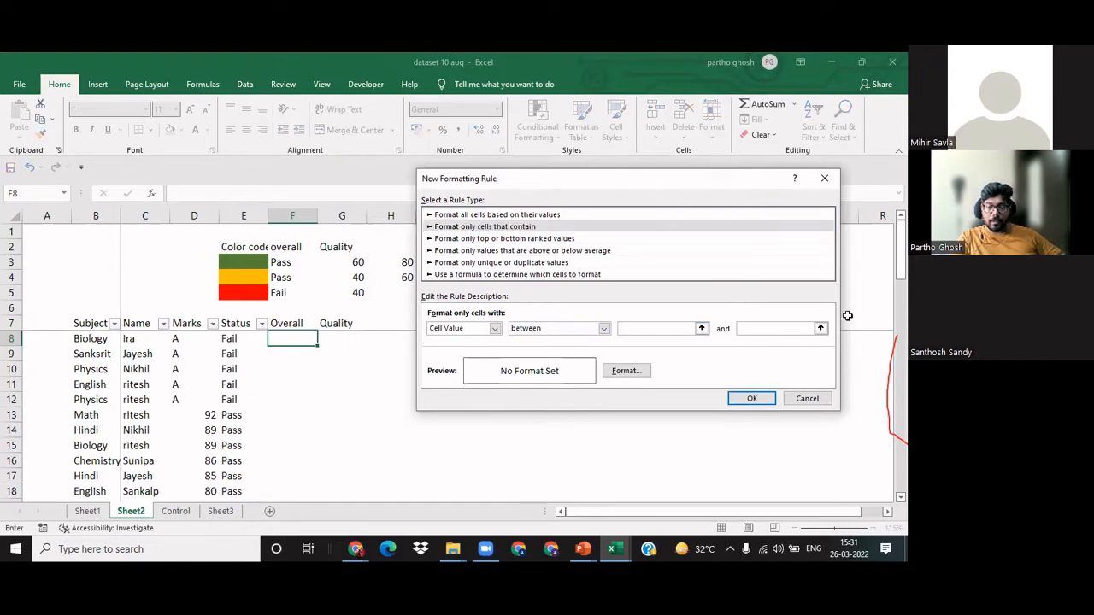
text(40)
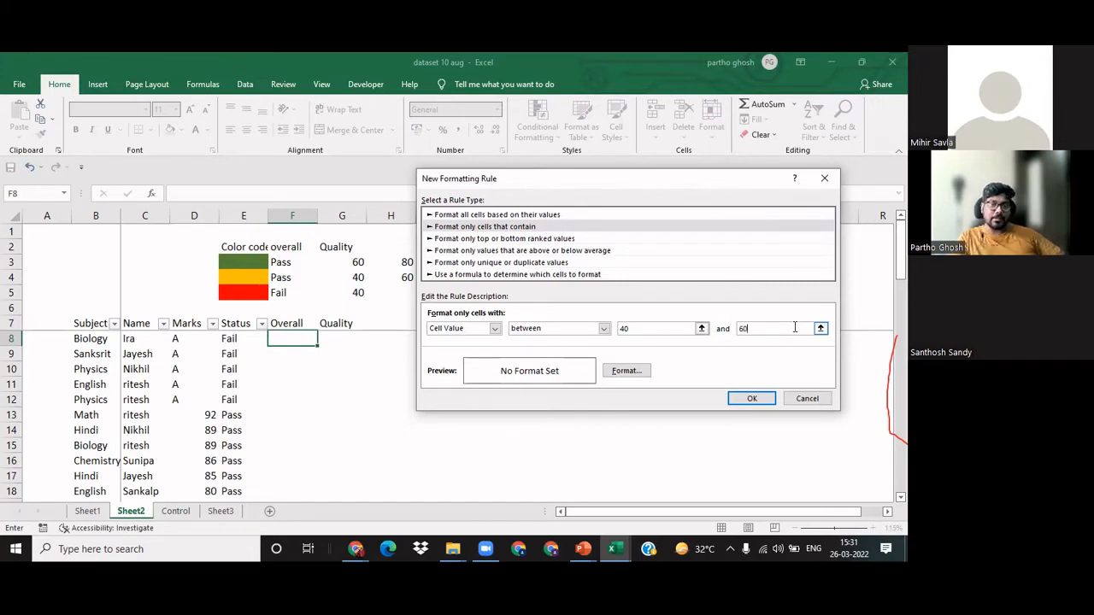
Step: Format the 40 to 60 rule with a standard orange fill and a dark gold font, and apply it to F8
click(626, 371)
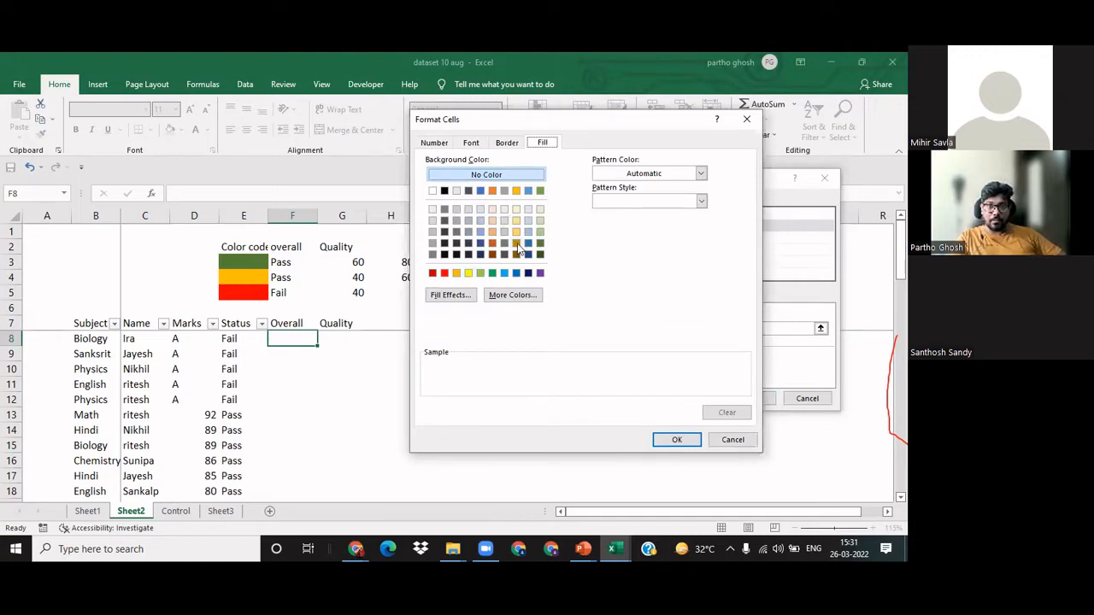
click(457, 272)
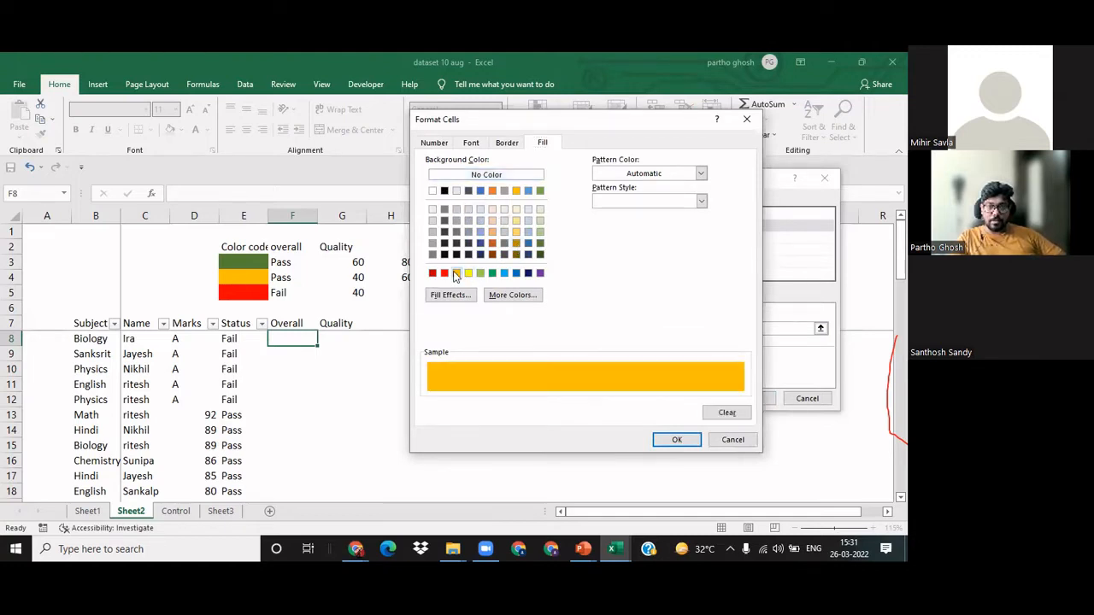
click(473, 144)
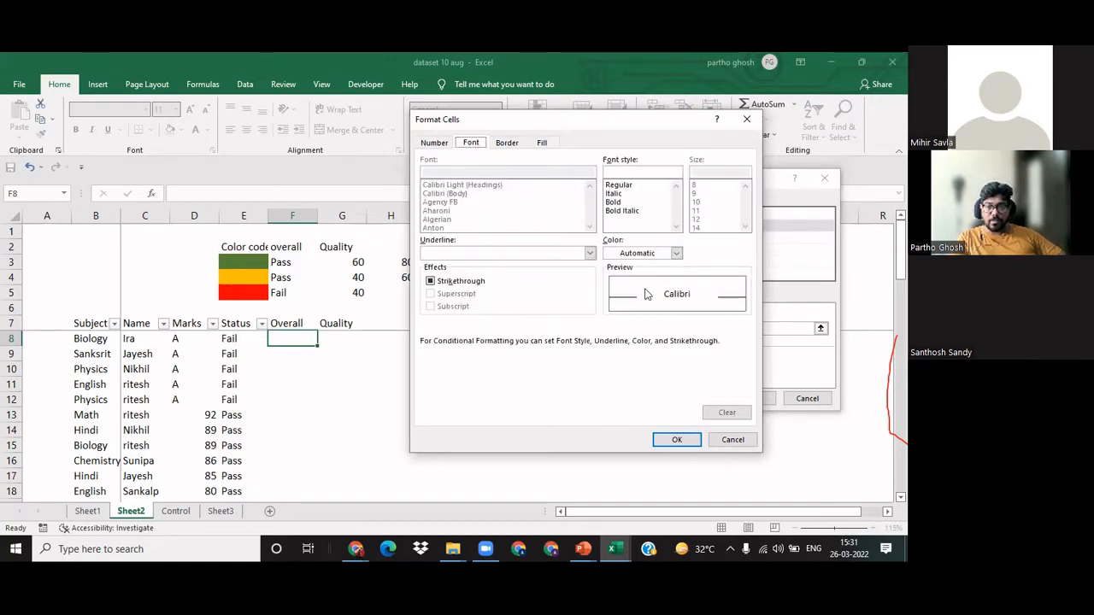
click(676, 254)
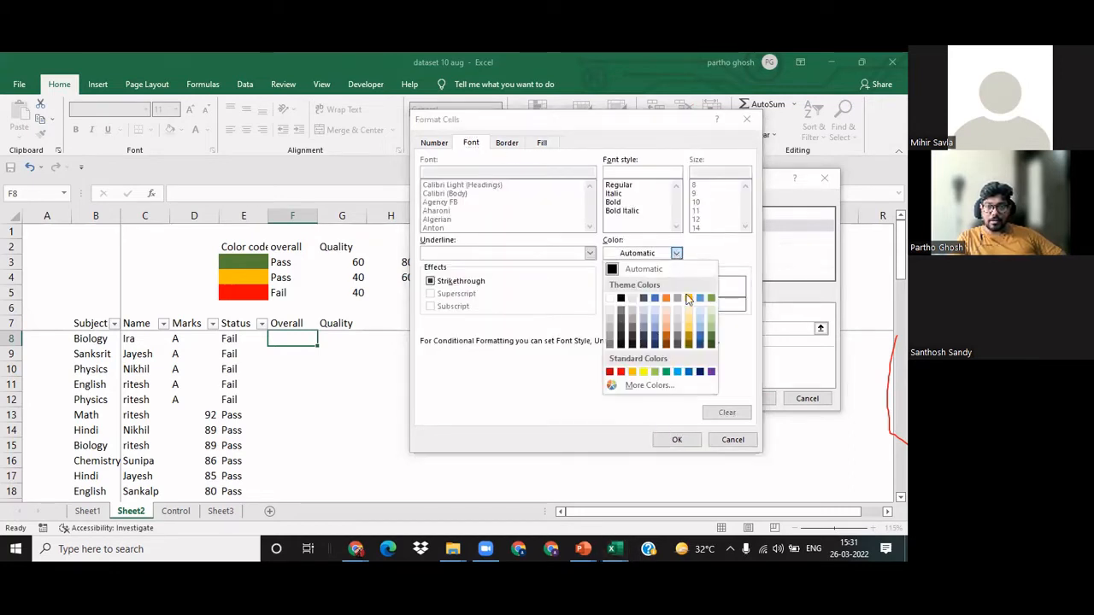
click(693, 349)
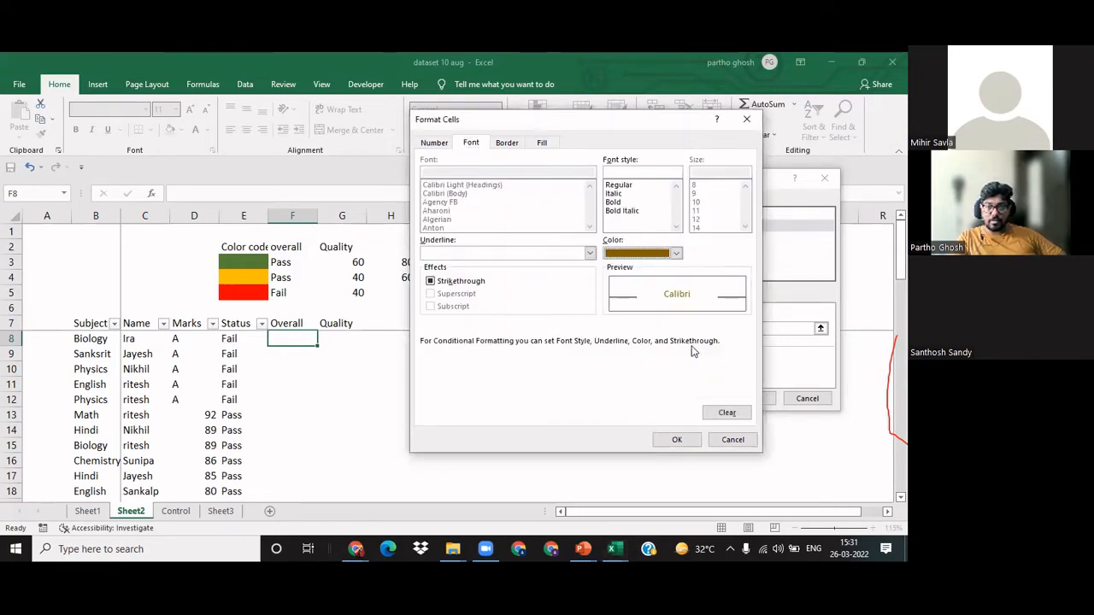
click(679, 439)
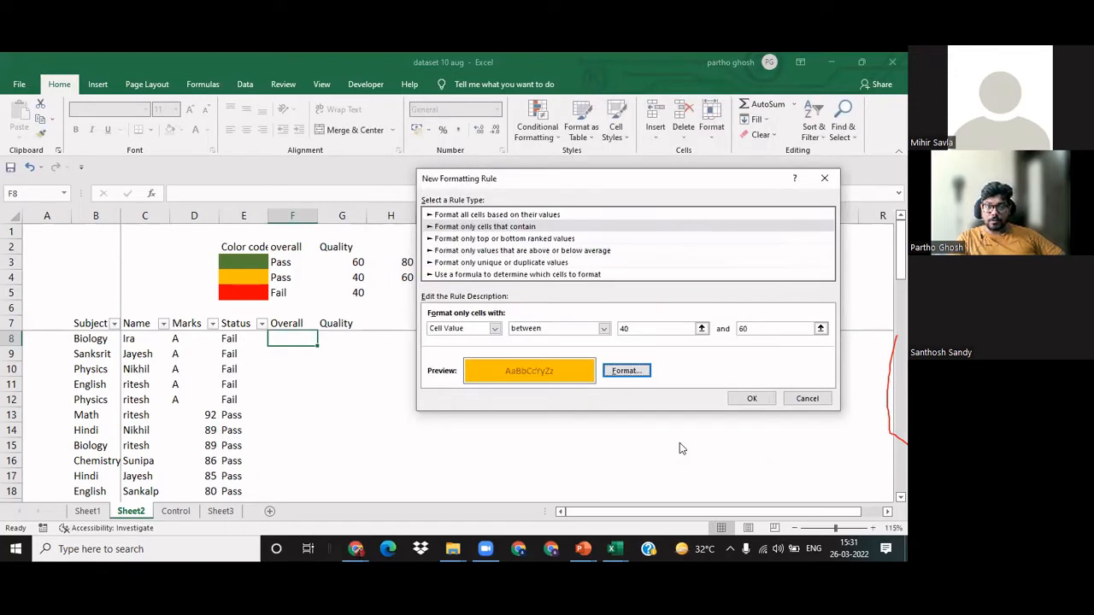
click(752, 399)
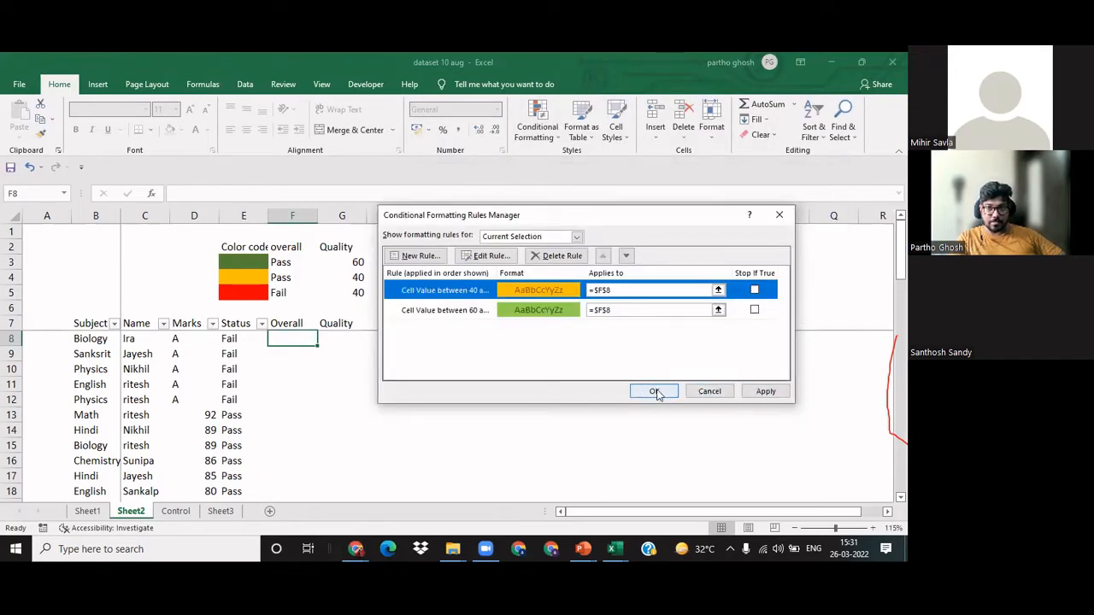
click(765, 391)
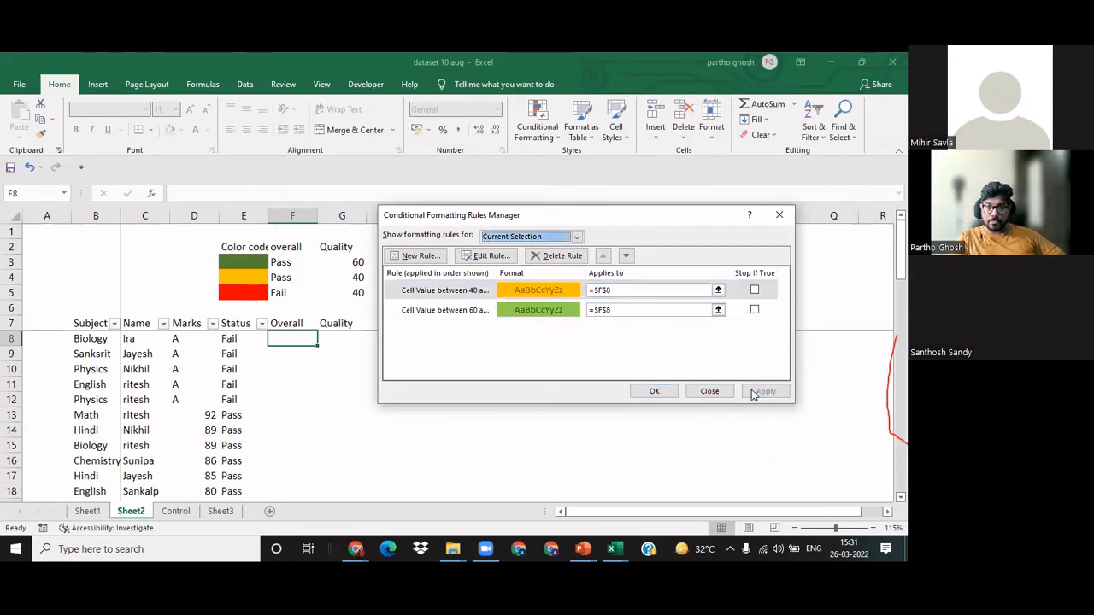
Step: Close and reopen the conditional formatting rules for F8, and start another new rule
click(647, 394)
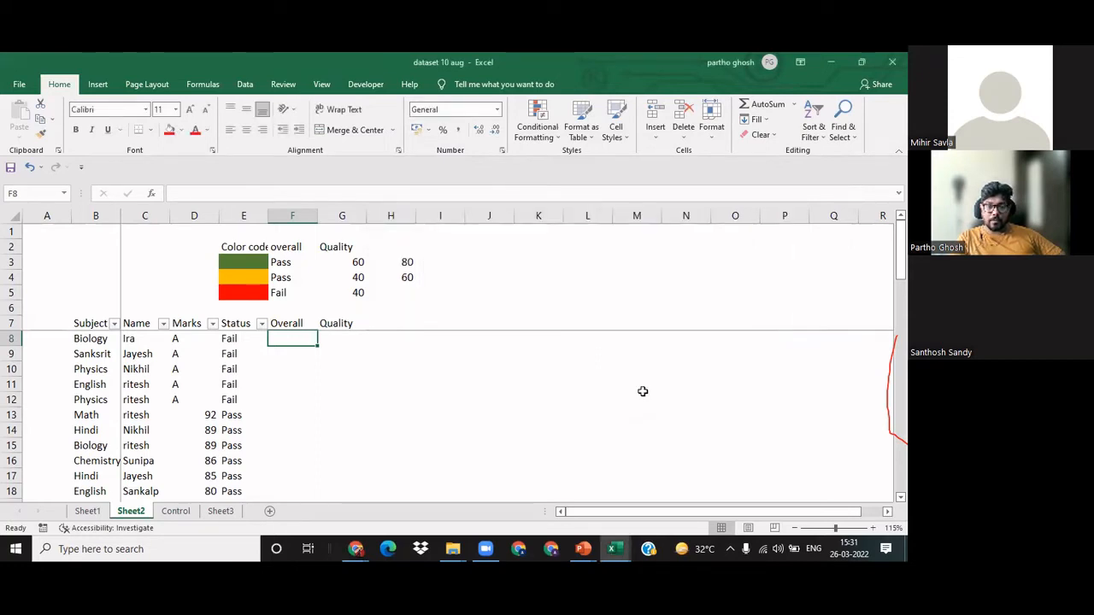
click(535, 141)
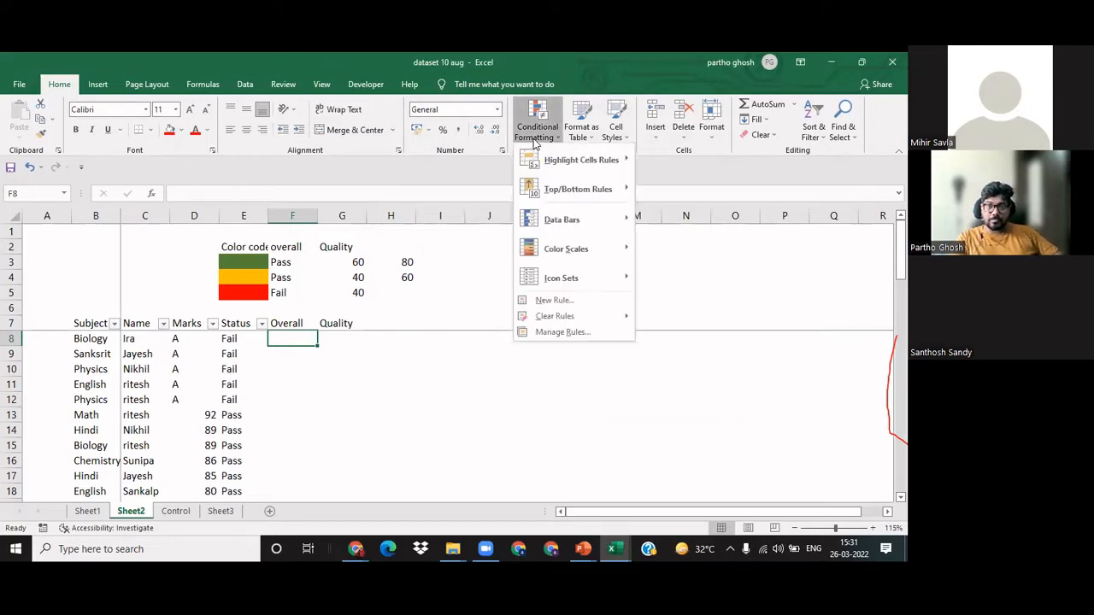
click(560, 331)
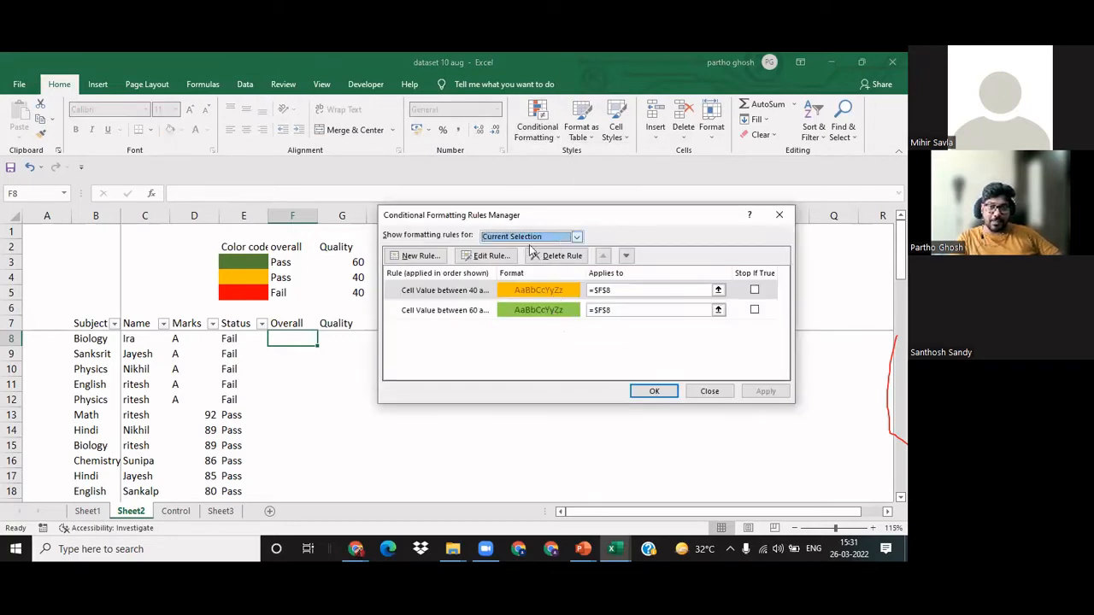
click(420, 255)
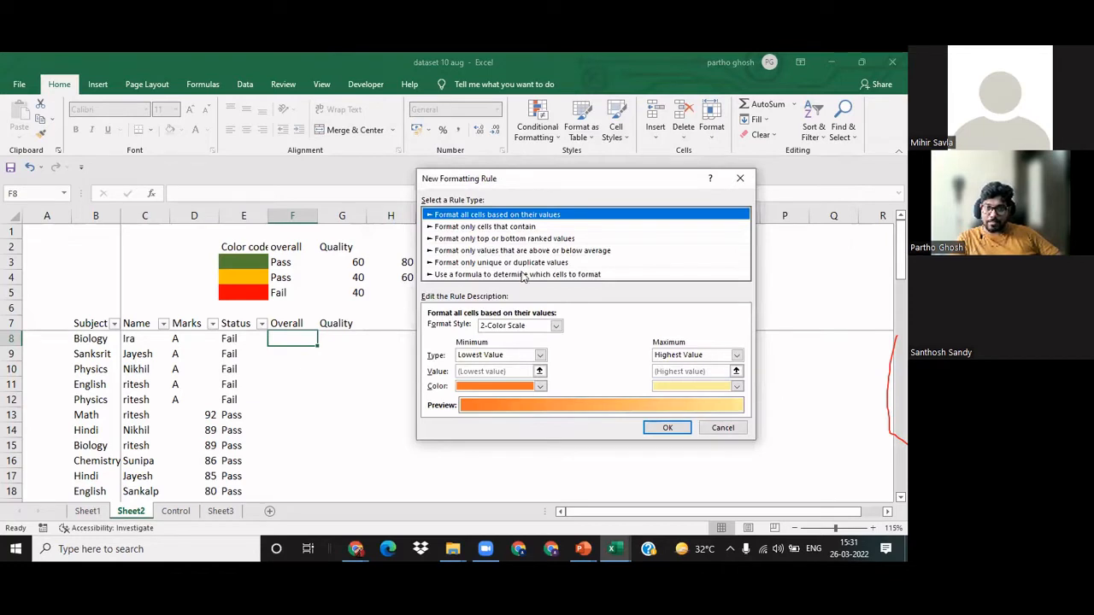
click(551, 326)
click(597, 335)
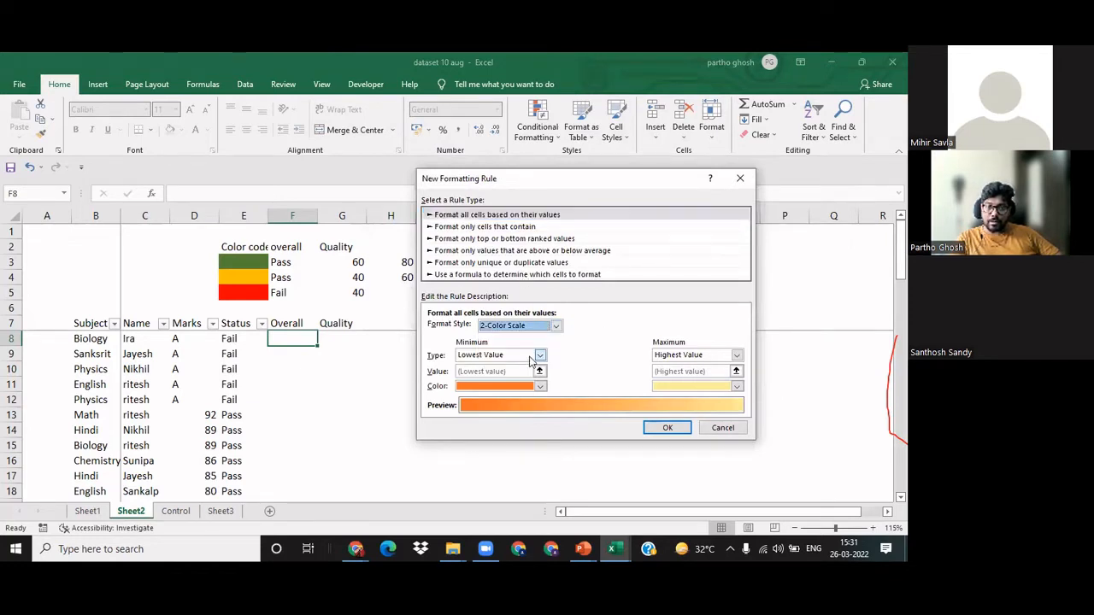
click(539, 355)
click(494, 372)
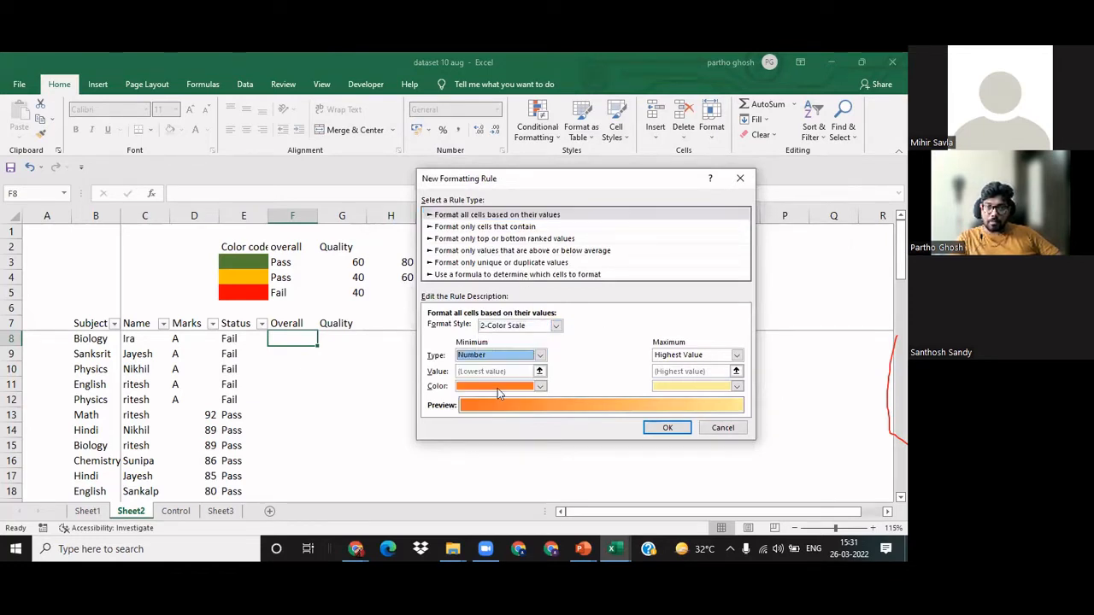
Step: Make the new rule a "Format only cells that contain" rule for cell values less than 40
click(514, 229)
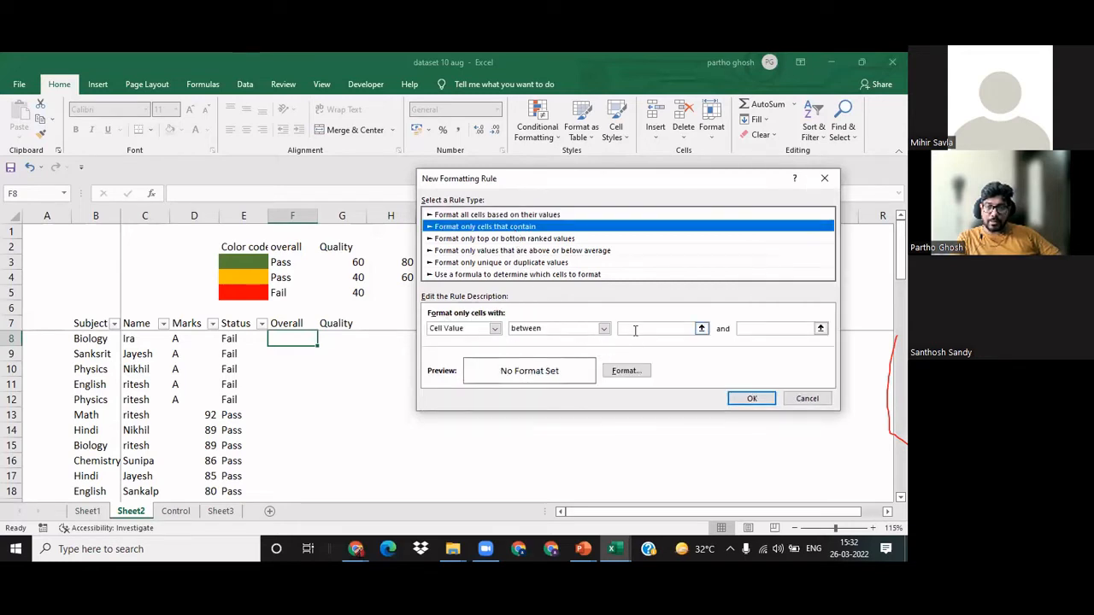
click(603, 328)
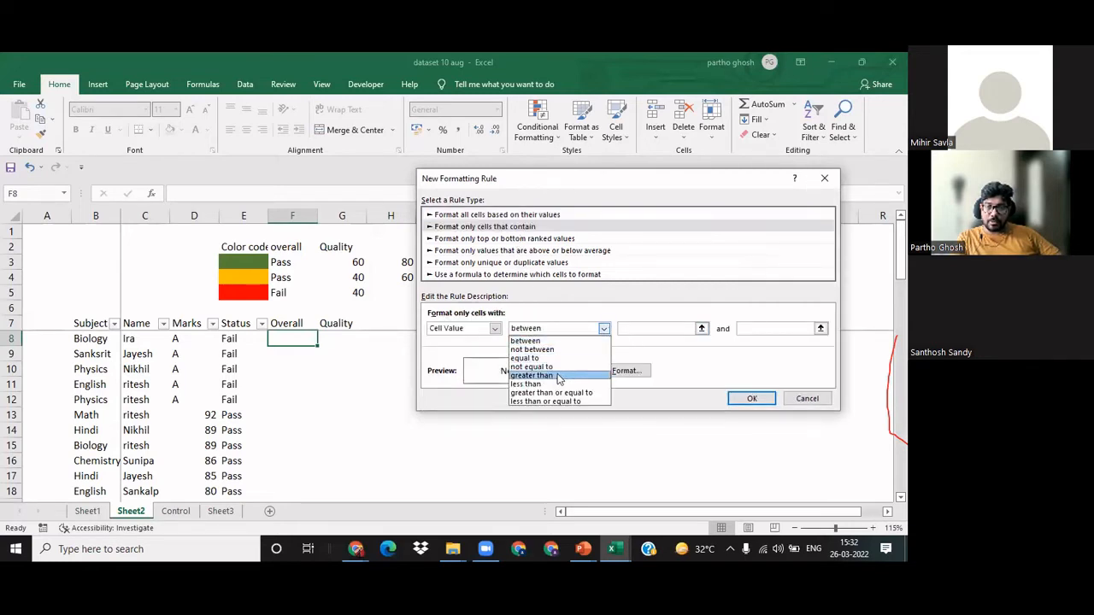
click(558, 384)
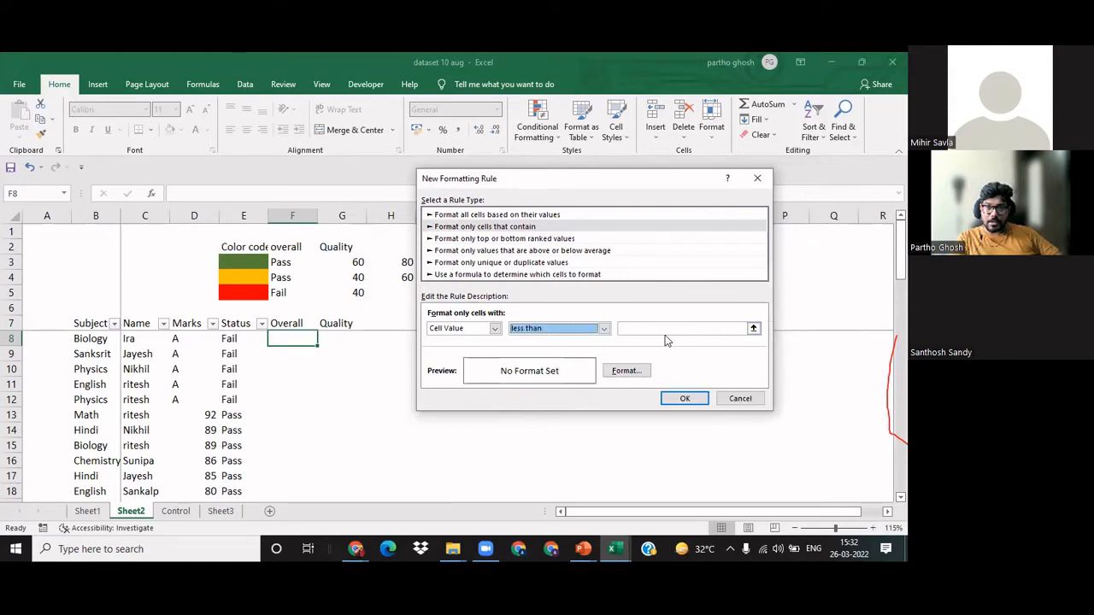
click(665, 328)
text(40)
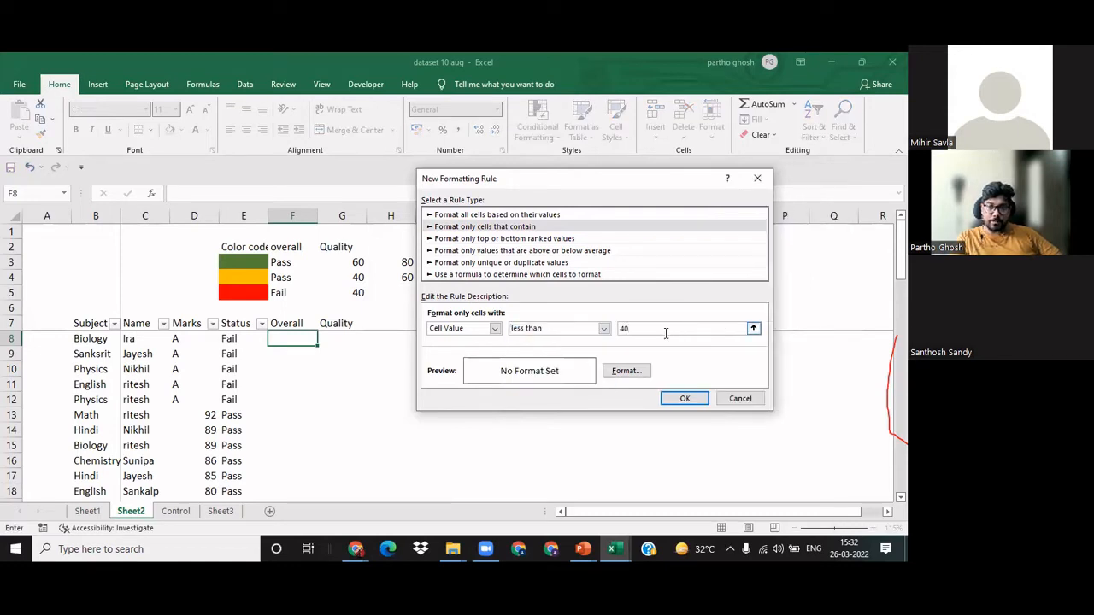
Step: Give the less than 40 rule a red font and a light orange fill, and apply it to F8
click(625, 371)
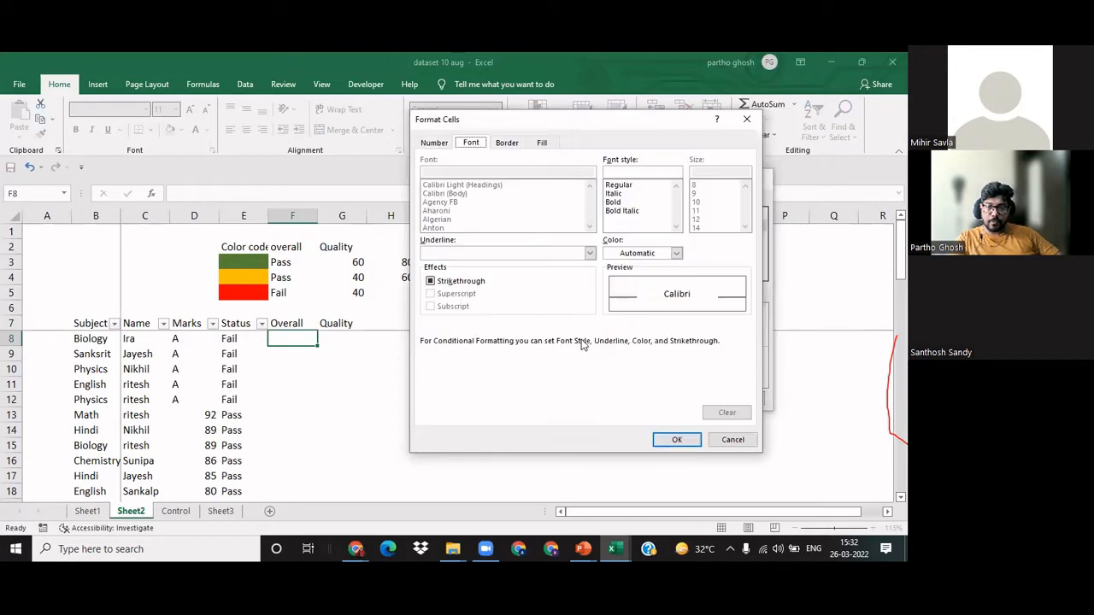
click(654, 255)
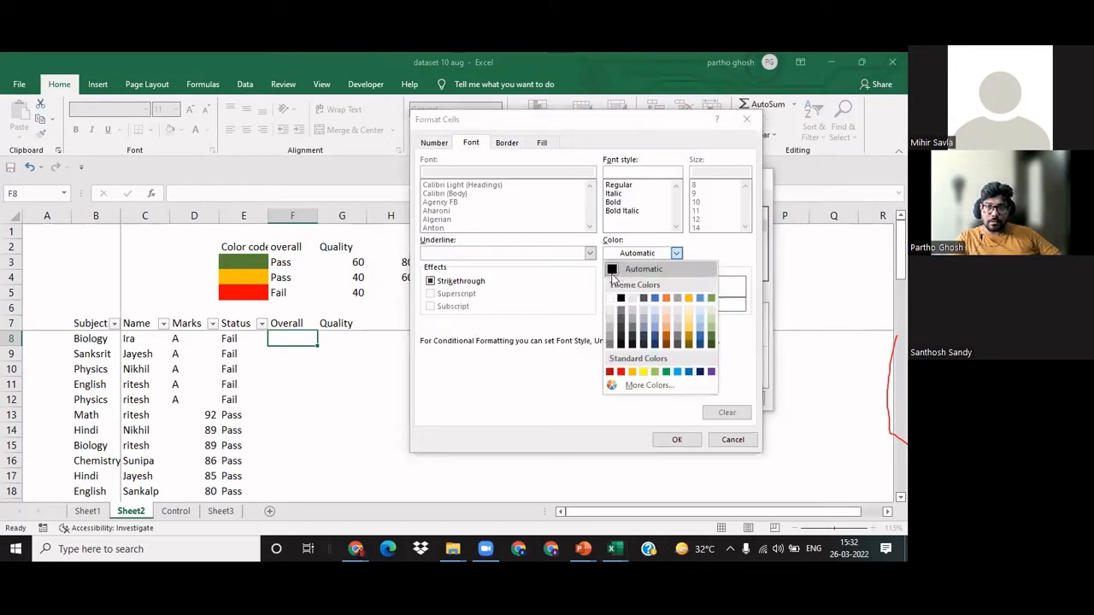
click(620, 372)
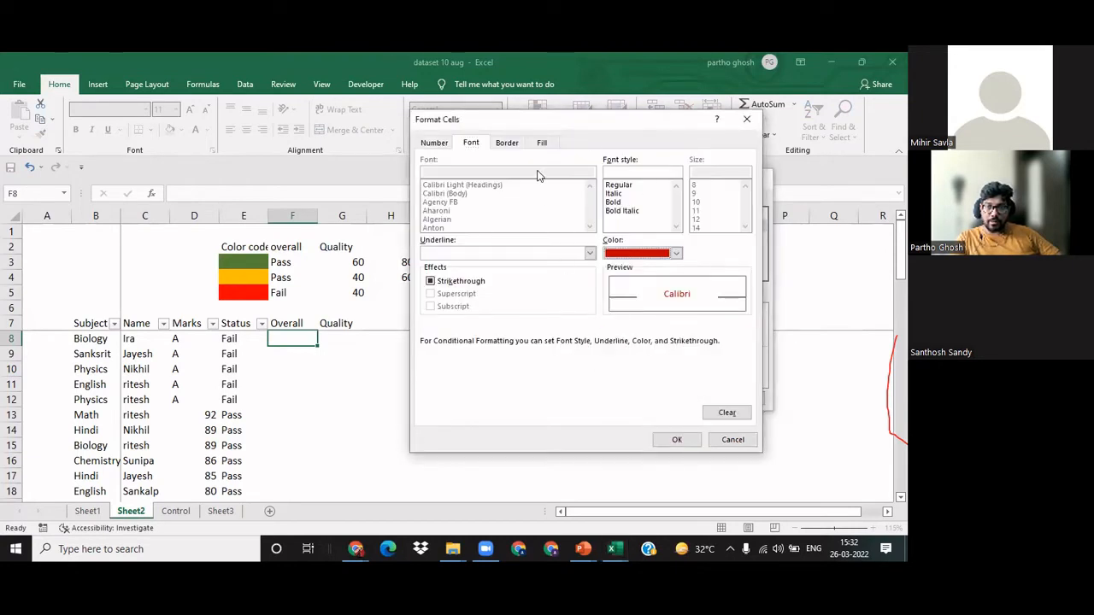
click(541, 143)
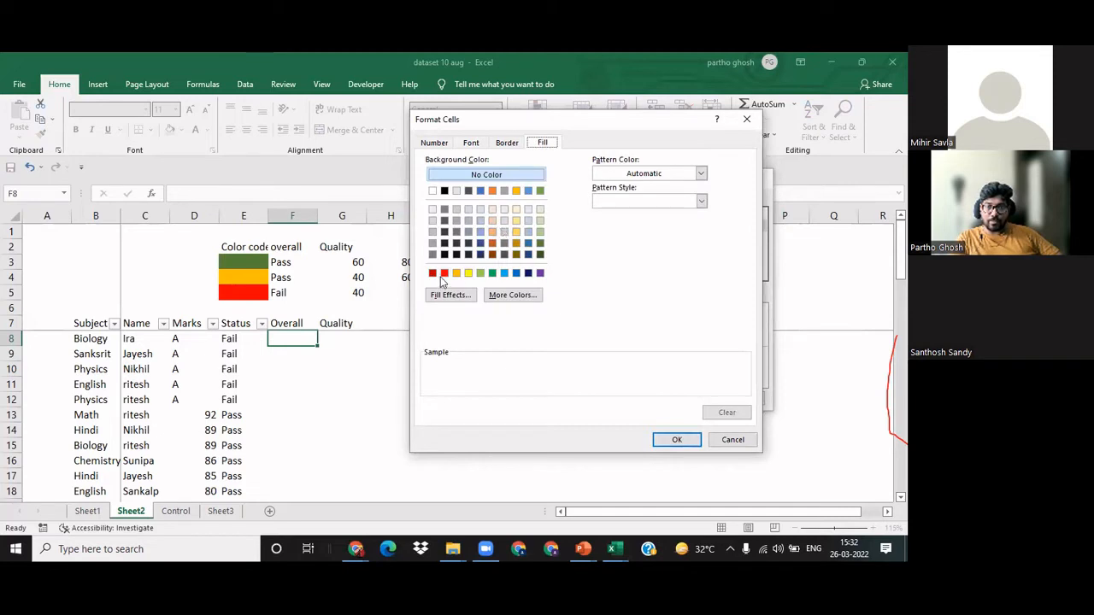
click(493, 233)
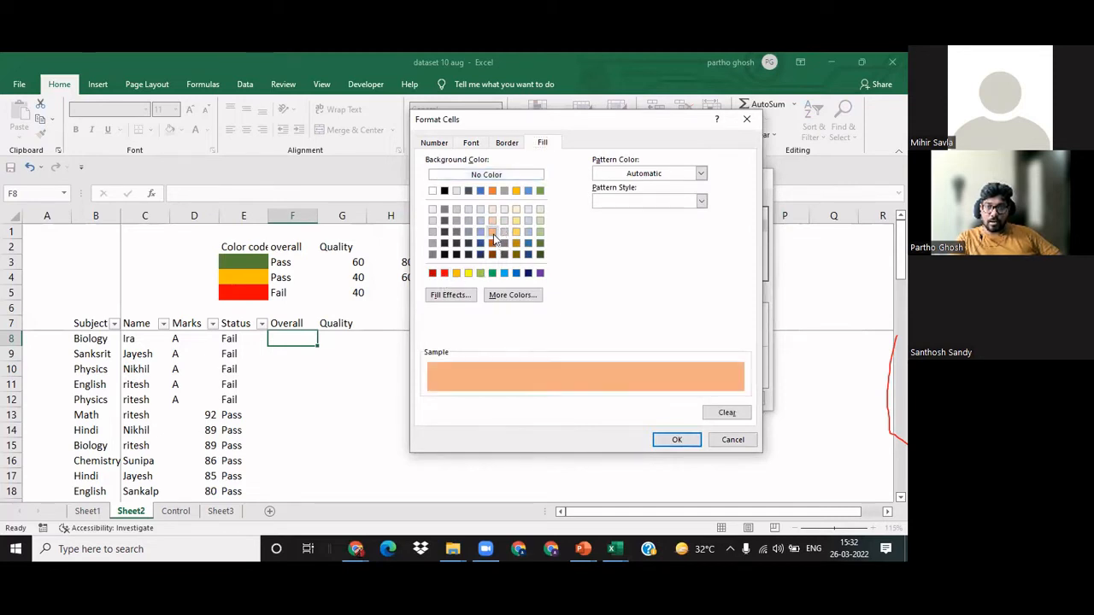
click(693, 440)
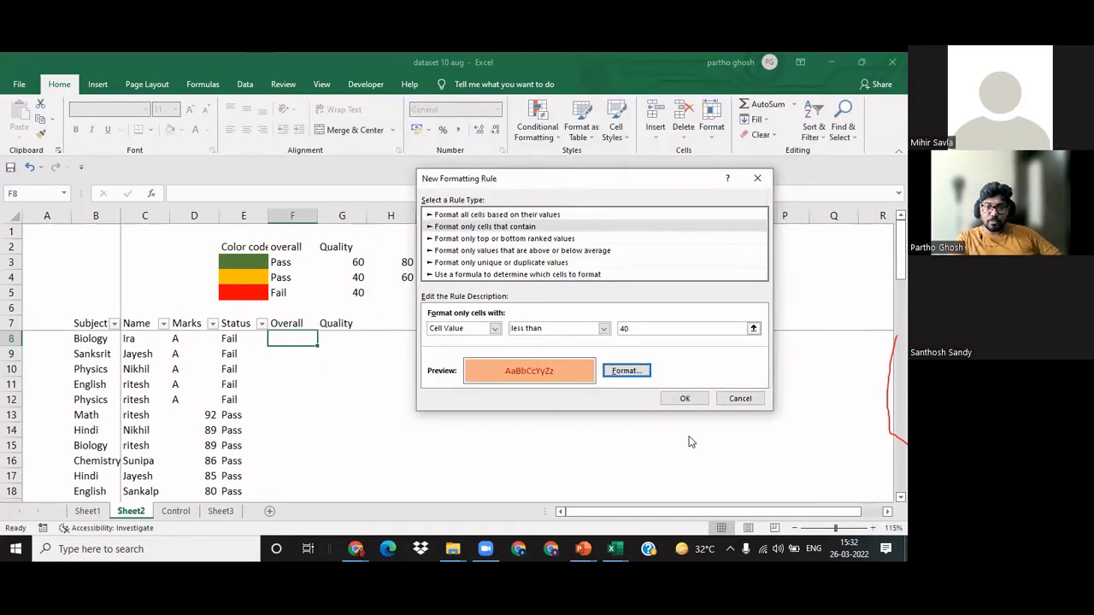
click(686, 398)
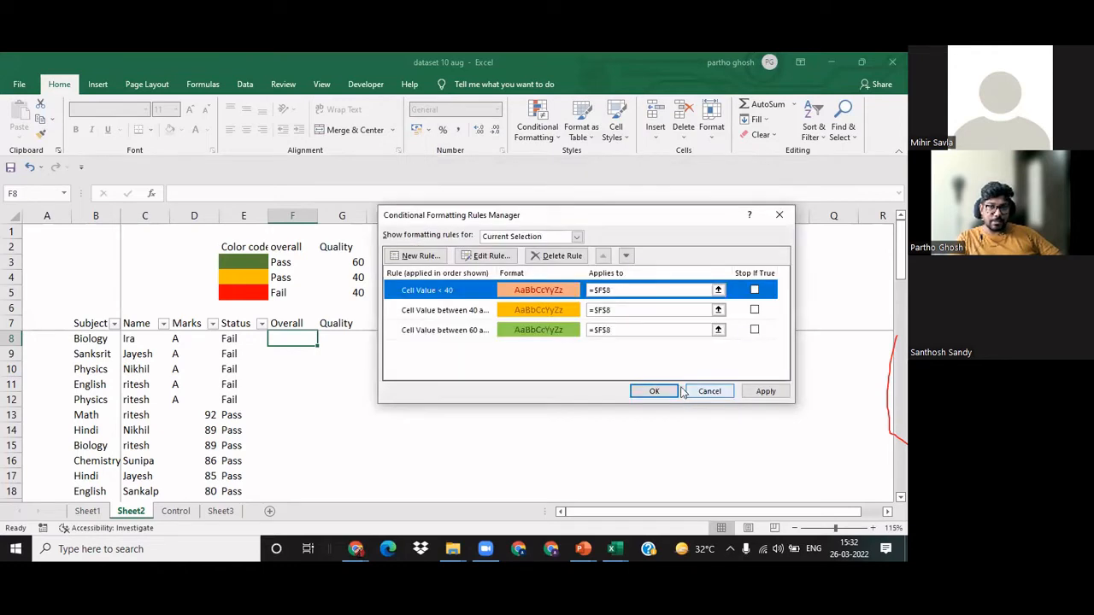
click(764, 390)
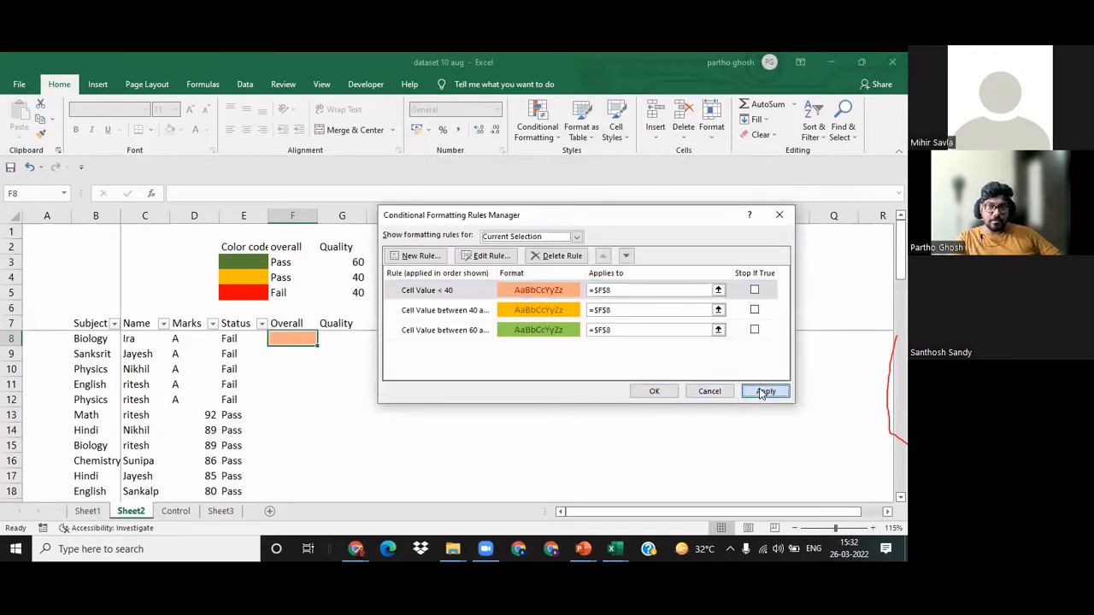
click(651, 392)
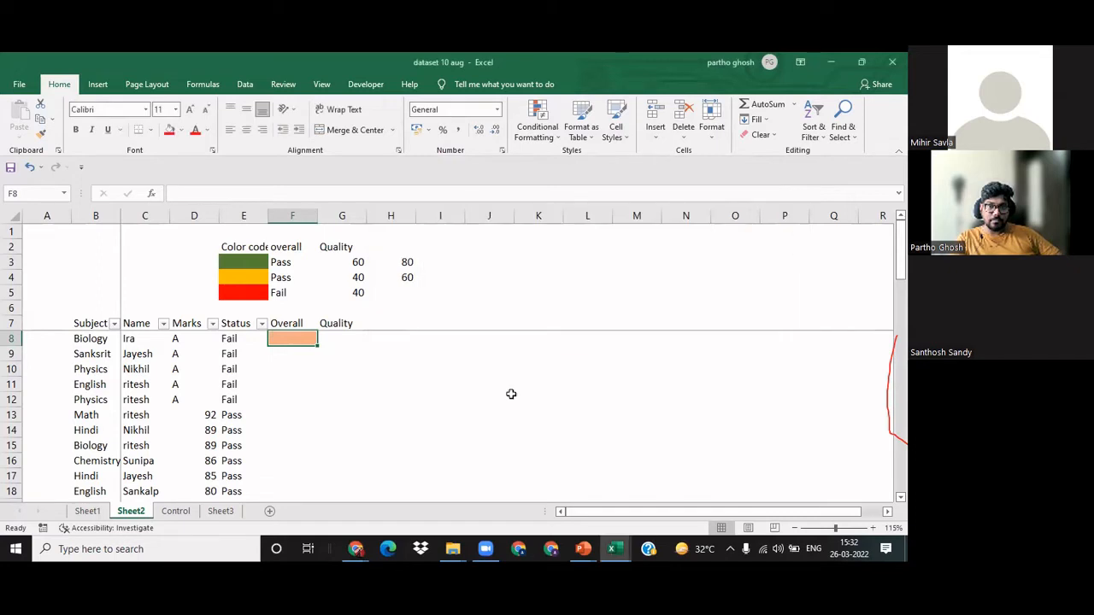
Step: Enter the formula =D8 in the first Overall cell, F8, to bring in the mark
click(440, 397)
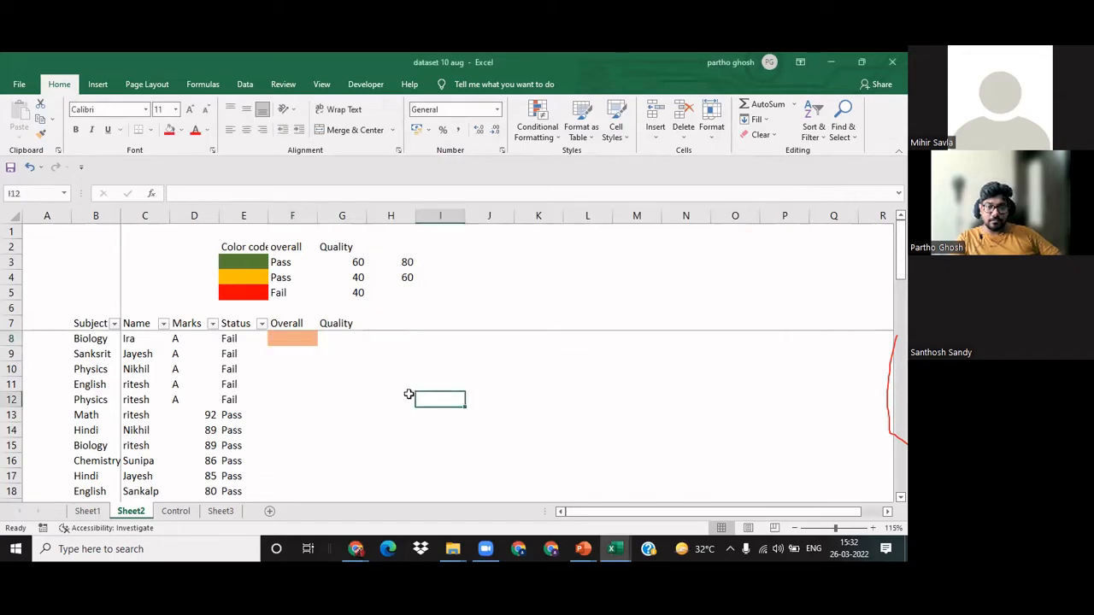
click(184, 340)
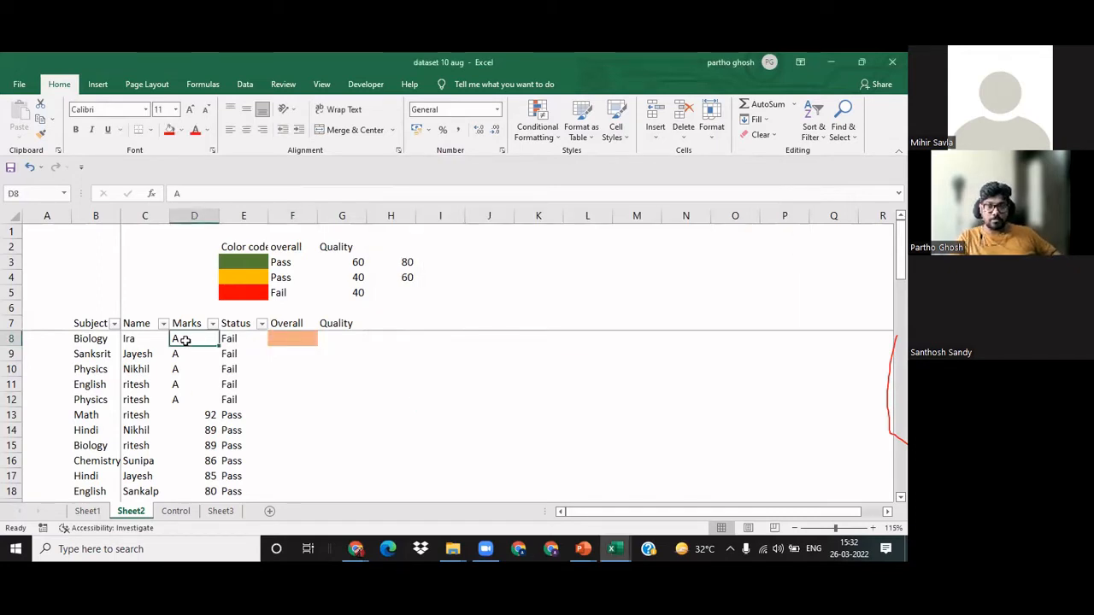
key(Right)
key(Right)
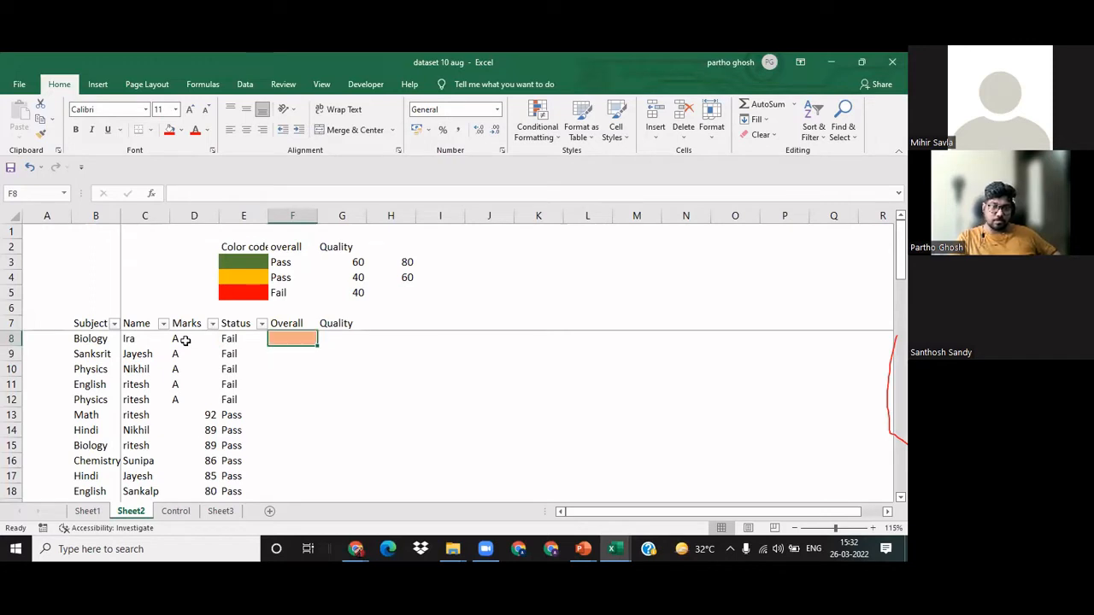
text(=)
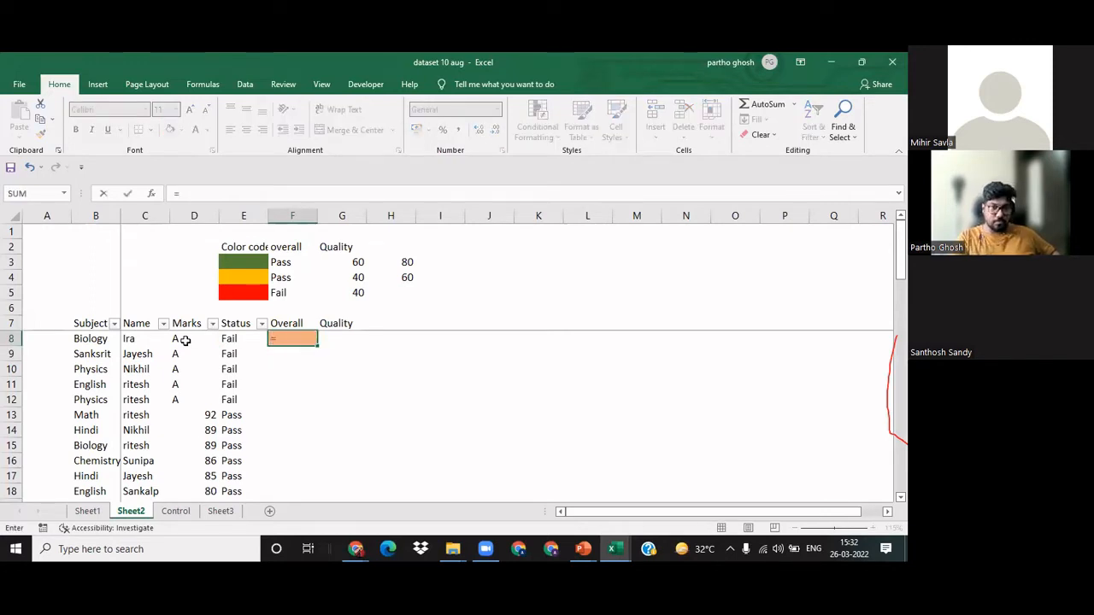
click(185, 340)
key(ctrl+Return)
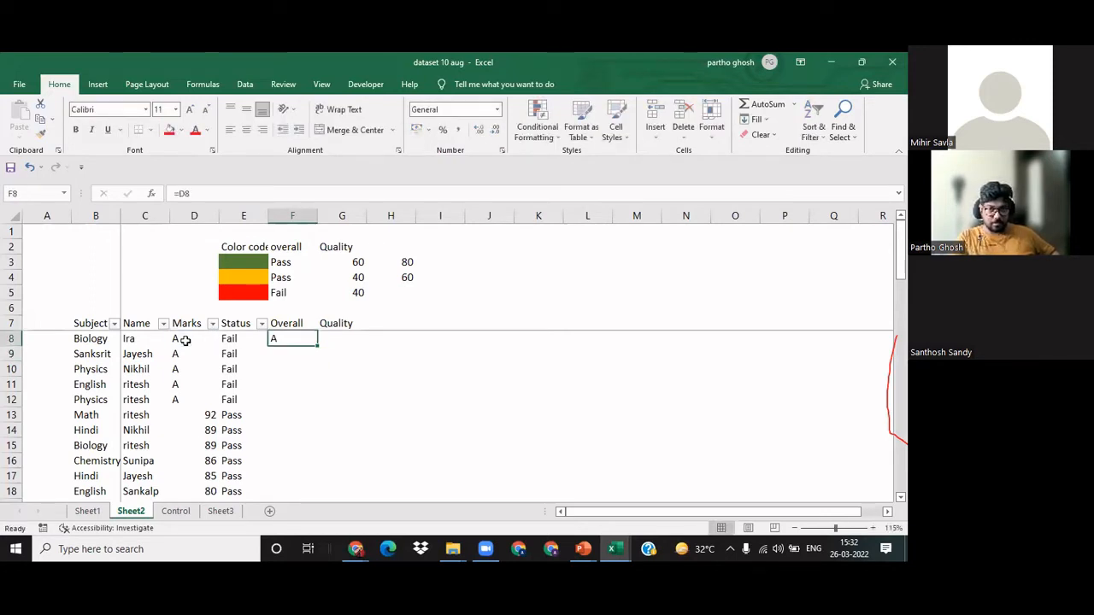
Step: Remove the mark reference from F8, leaving the cell empty
key(ctrl+c)
key(Left)
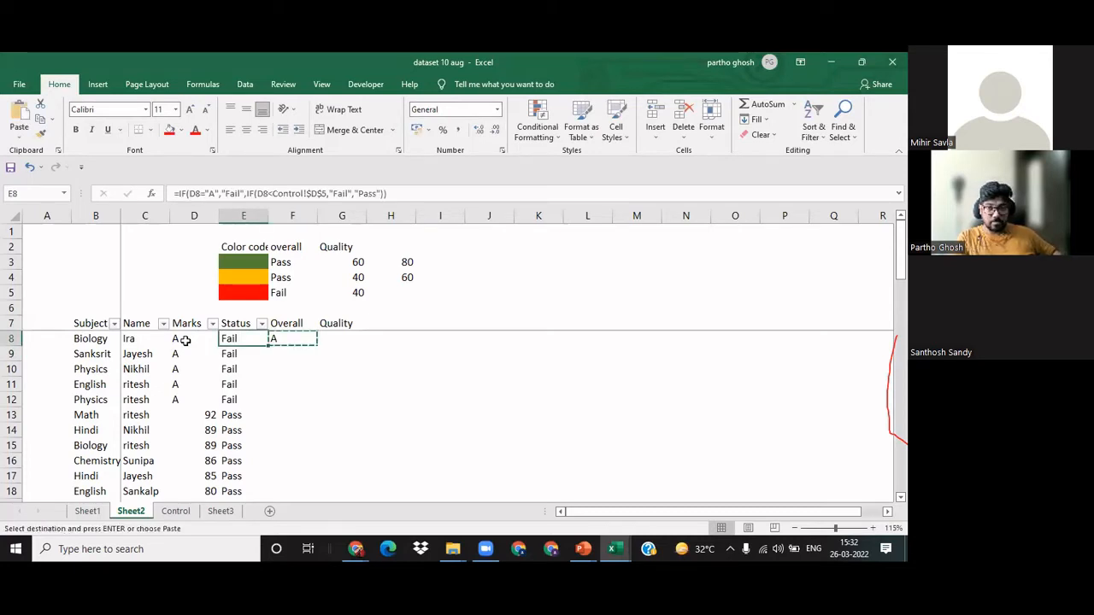
key(Right)
key(Delete)
click(184, 340)
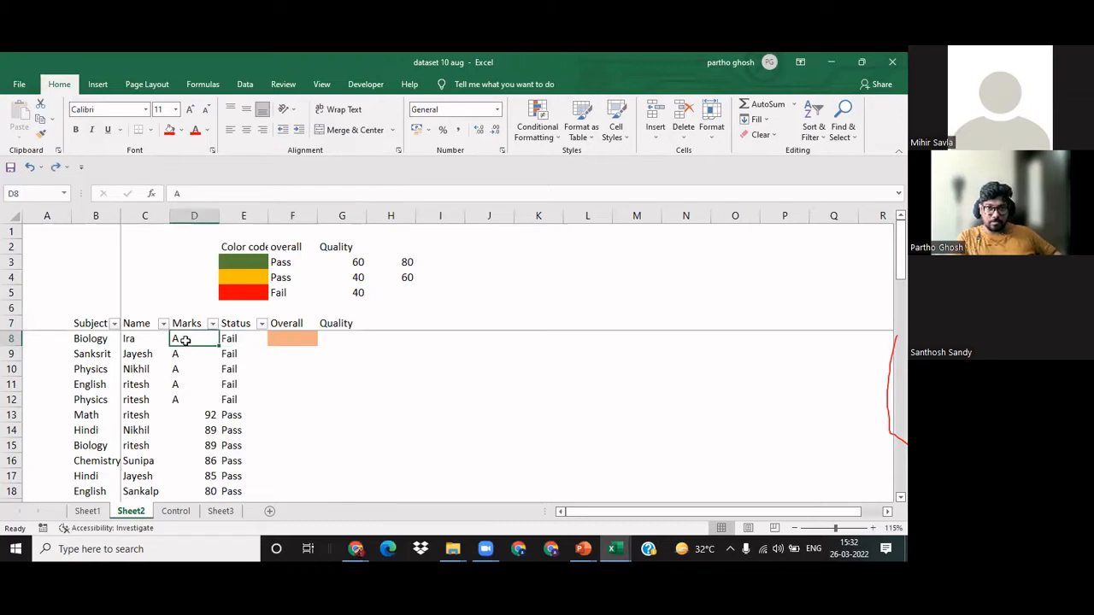
key(ctrl+shift+Down)
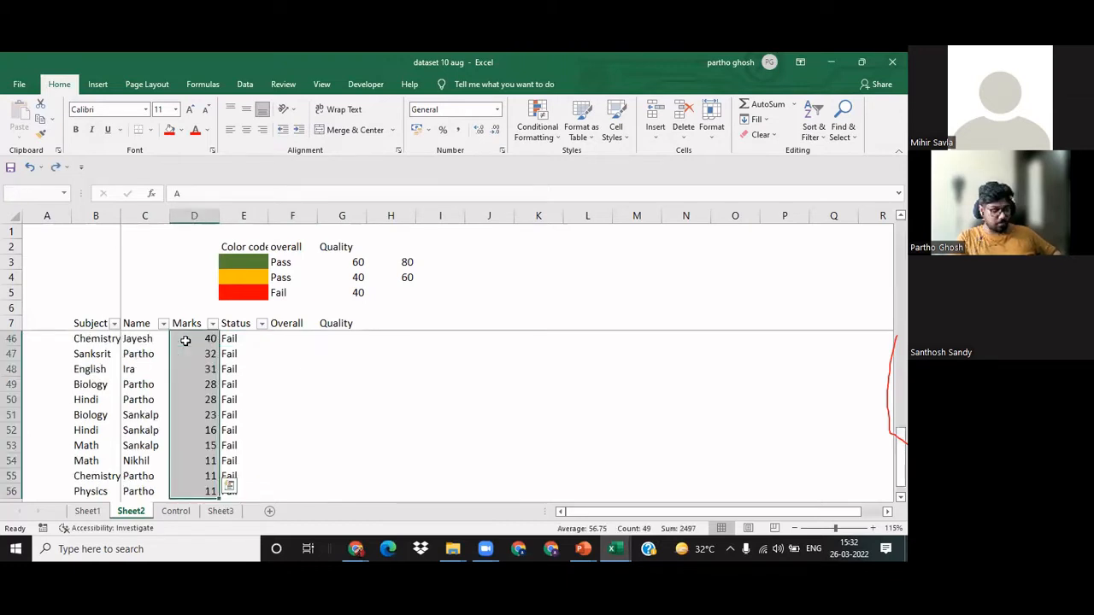
key(ctrl+c)
key(Up)
key(Down)
key(Down)
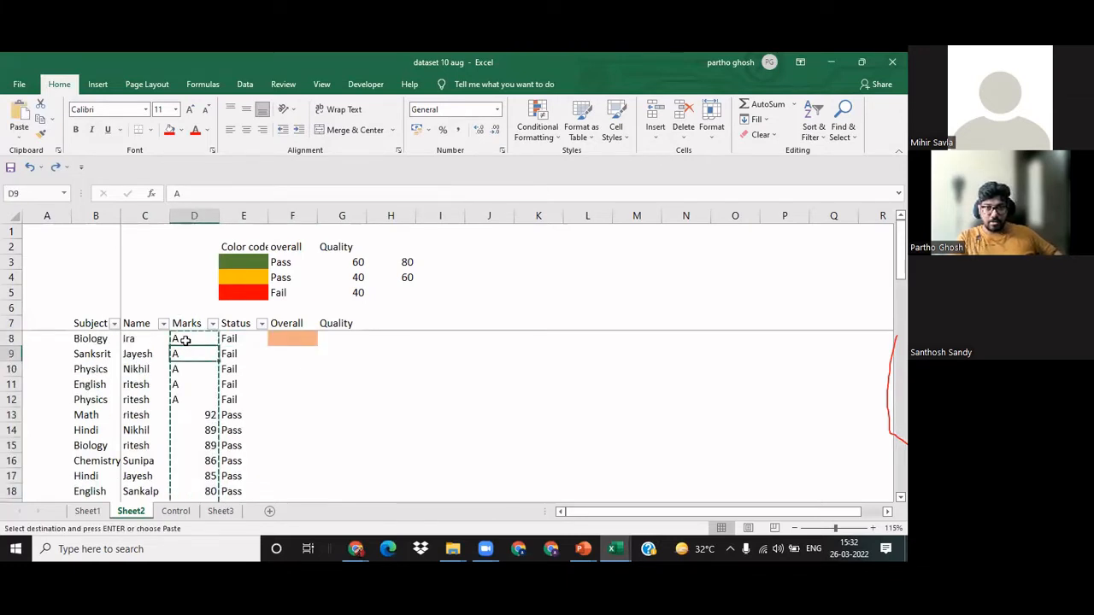
key(Escape)
key(Right)
key(Up)
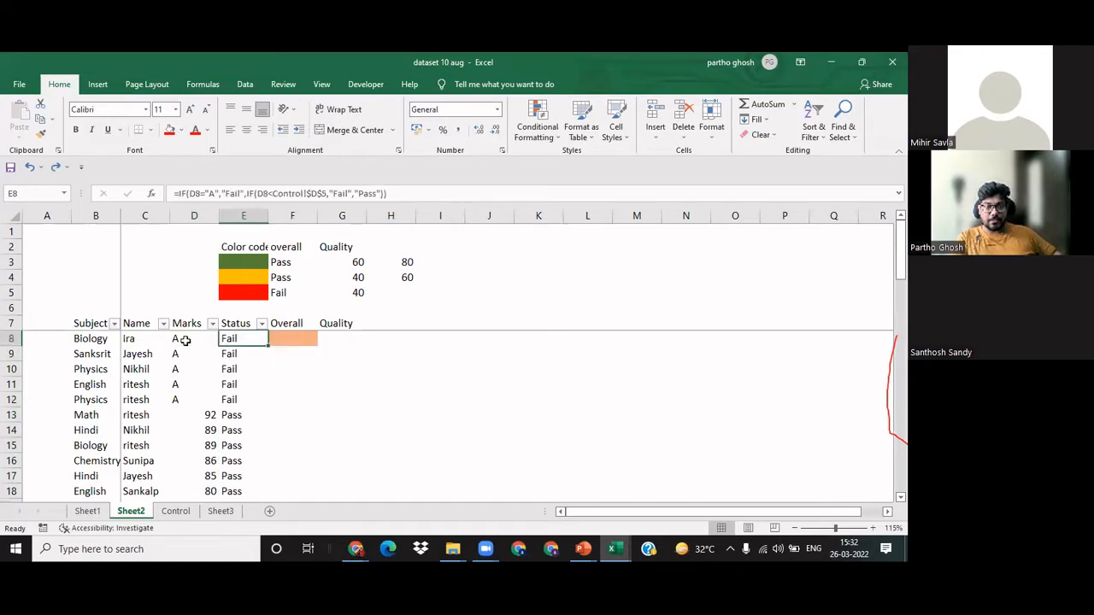
Step: Copy all marks from D8 down to D56 and paste them as values into the Overall column starting at F8
key(Left)
key(ctrl+shift+Down)
key(ctrl+c)
key(Up)
key(Down)
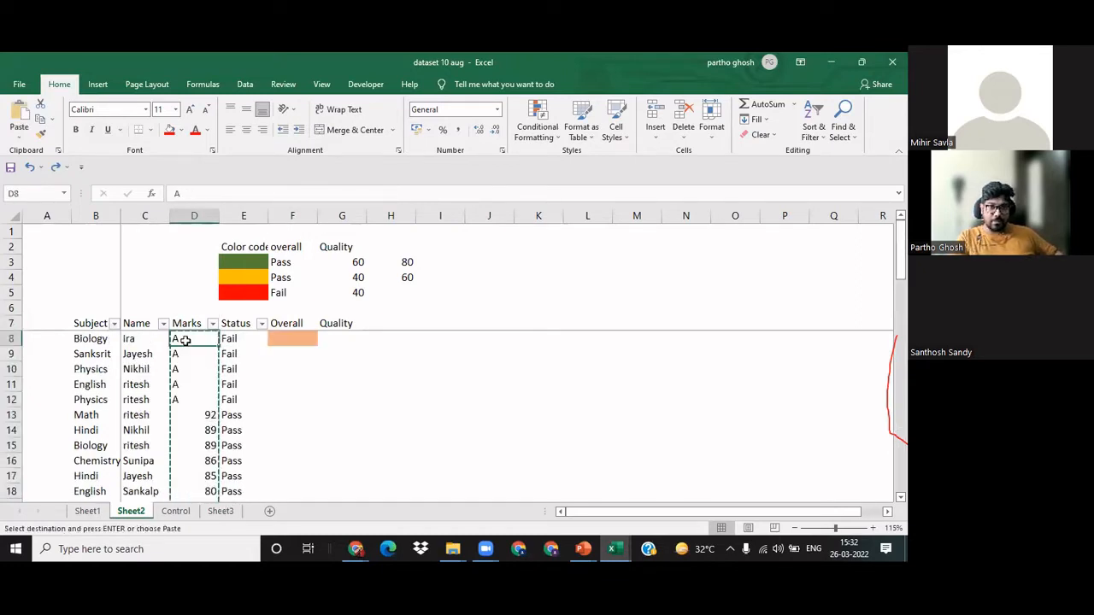
key(Right)
key(Right)
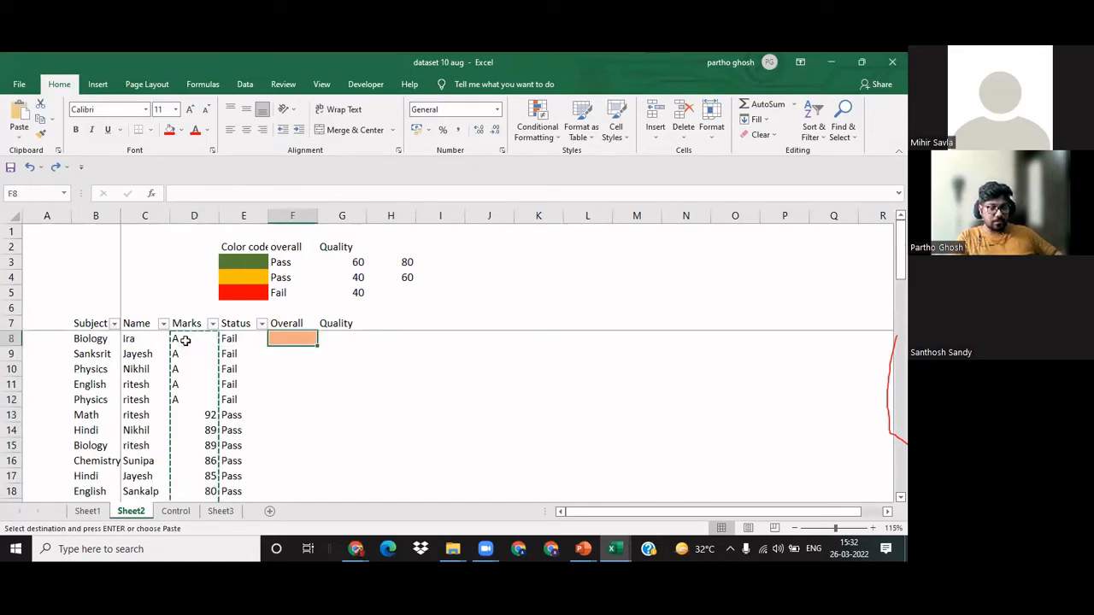
key(ctrl+alt+v)
key(v)
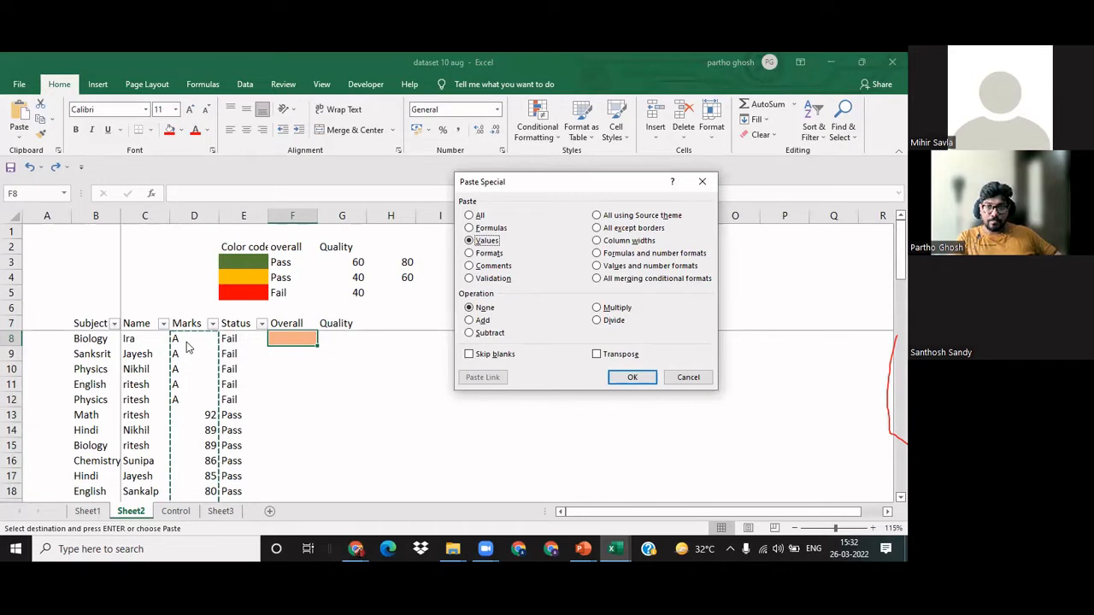
key(Return)
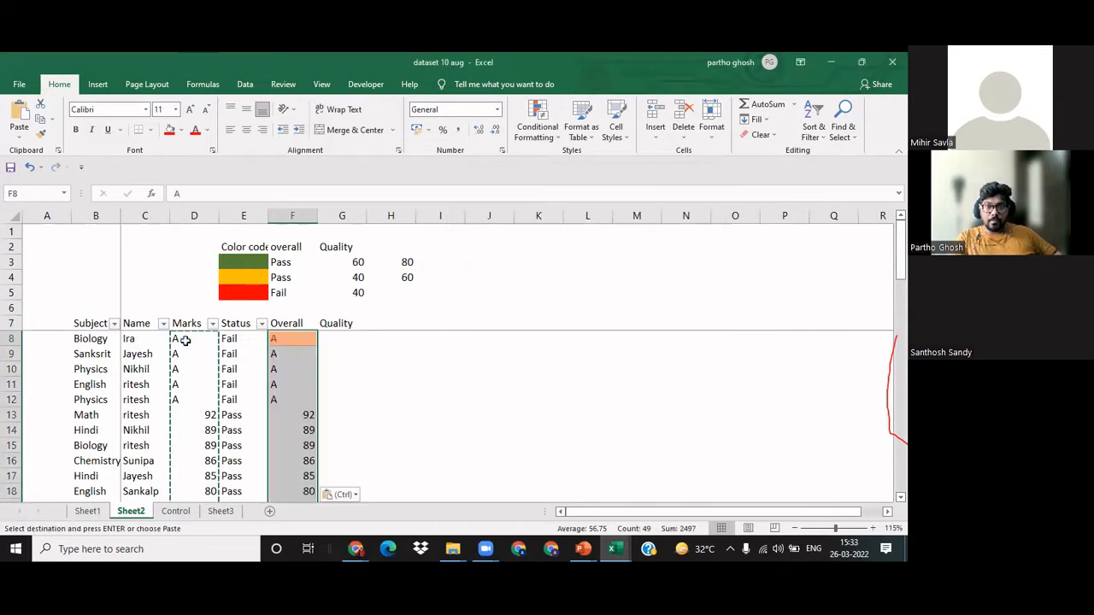
key(Down)
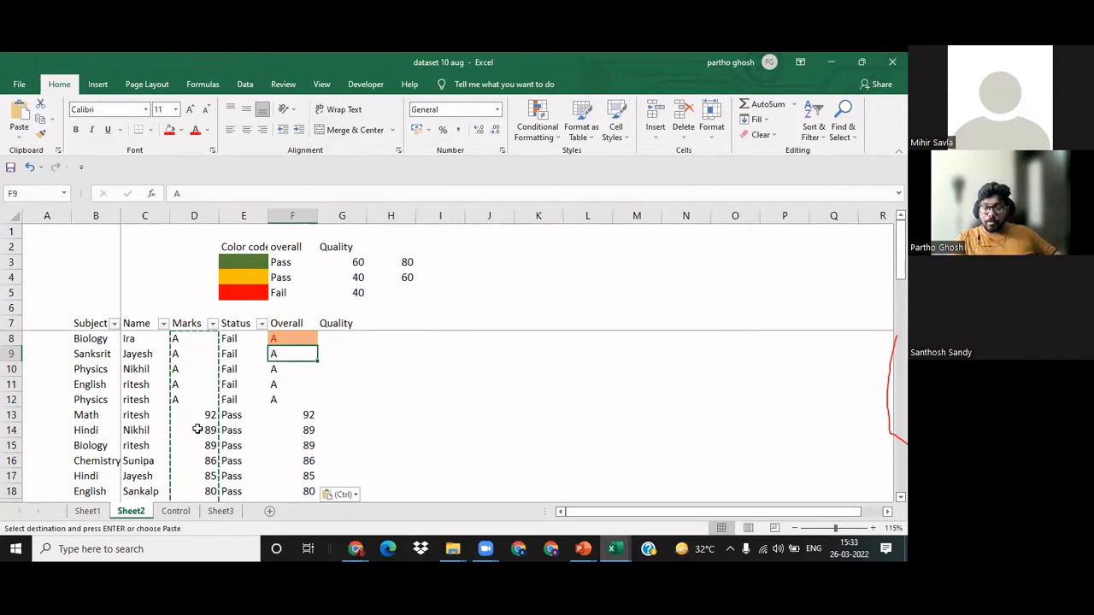
click(318, 385)
key(Escape)
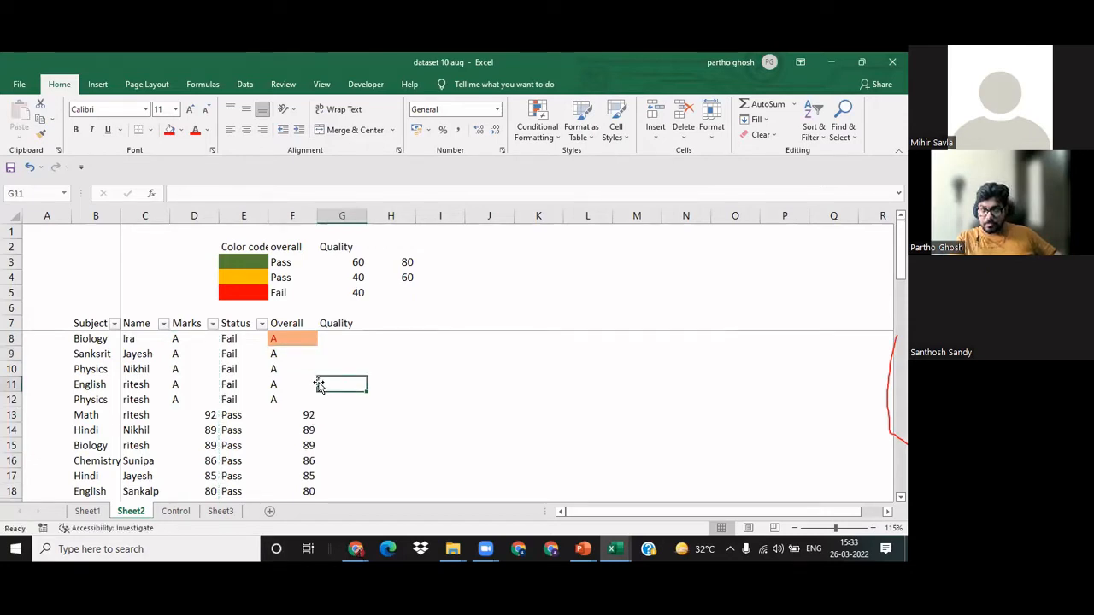
Step: Select the conditionally formatted cell F8 in the Overall column
click(299, 338)
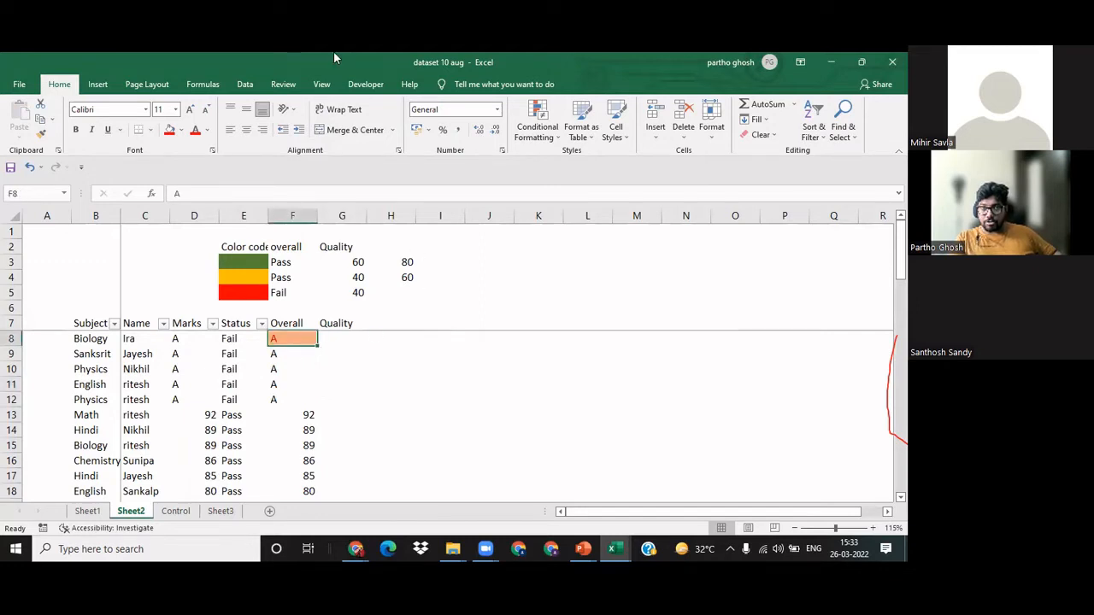
click(393, 199)
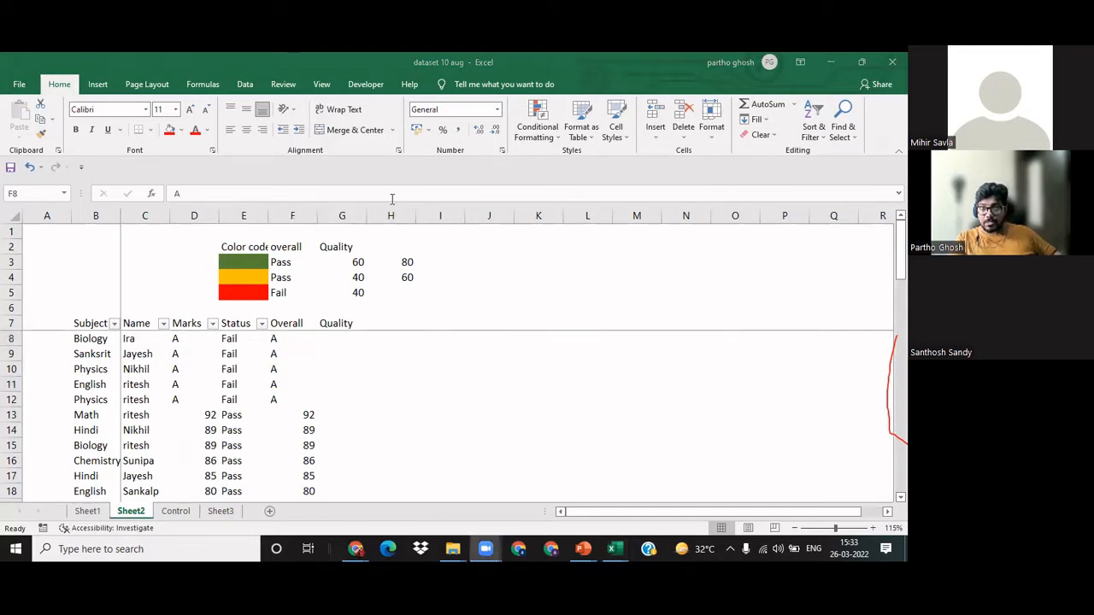
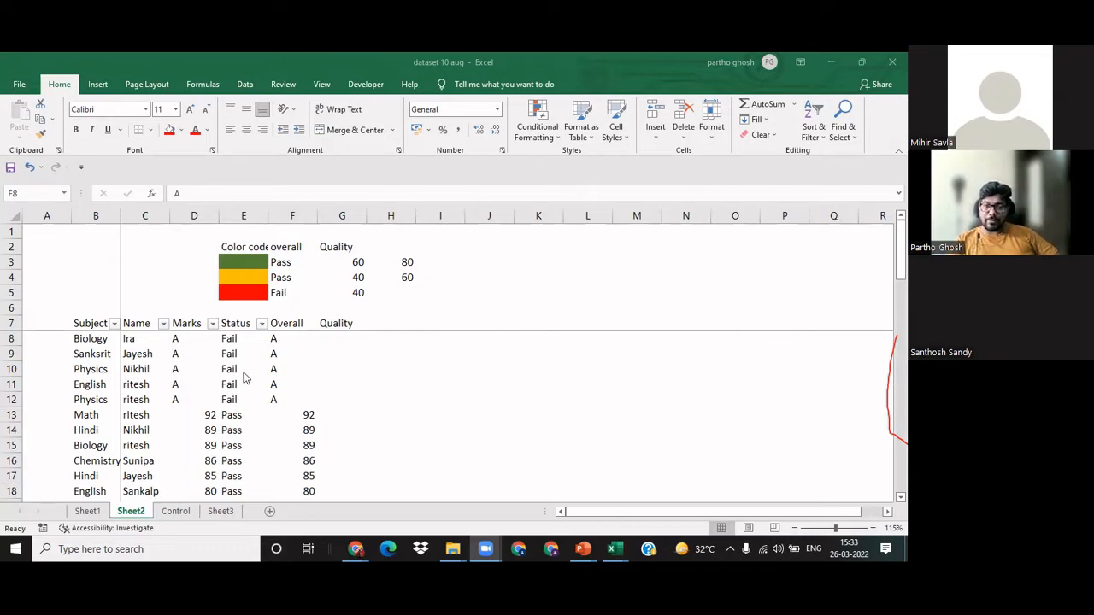
Step: Examine the Status formula in E8 alongside the names, Marks and Overall entries in the table's first rows
click(232, 428)
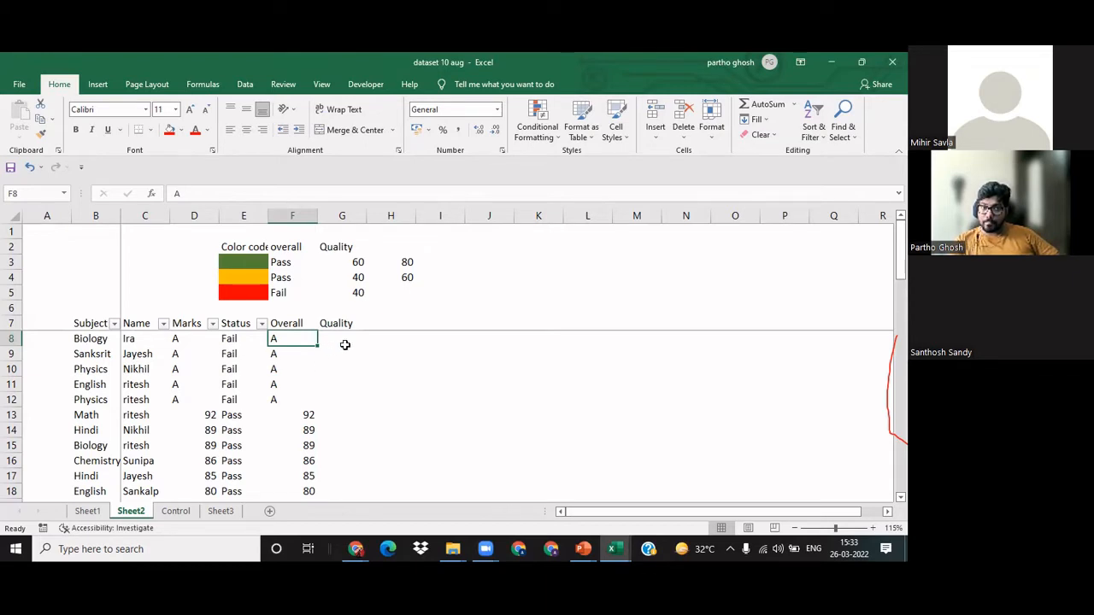
click(300, 367)
click(288, 340)
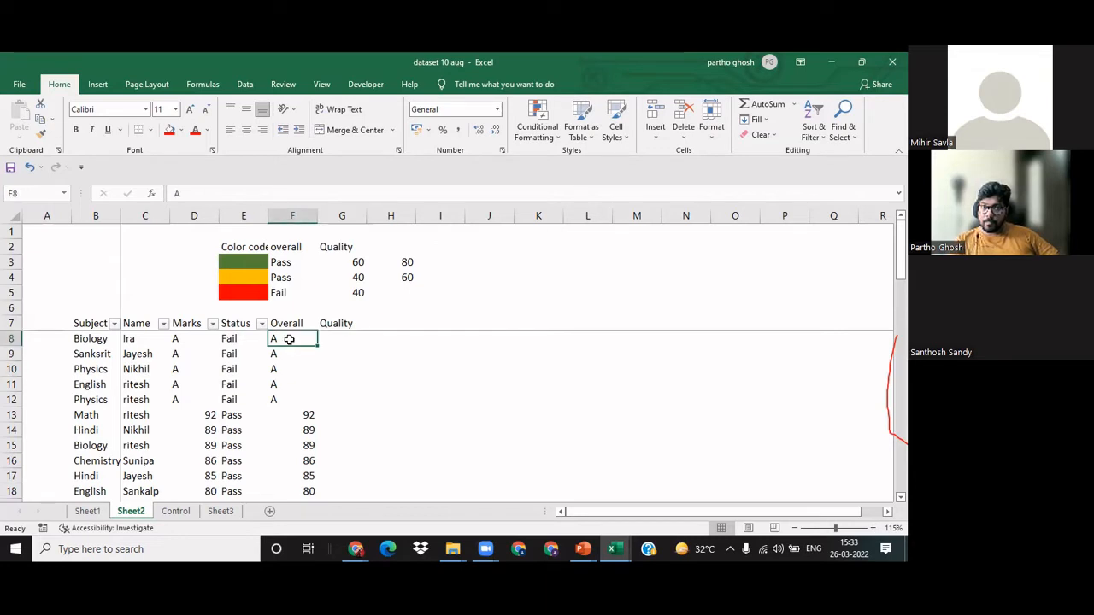
click(223, 341)
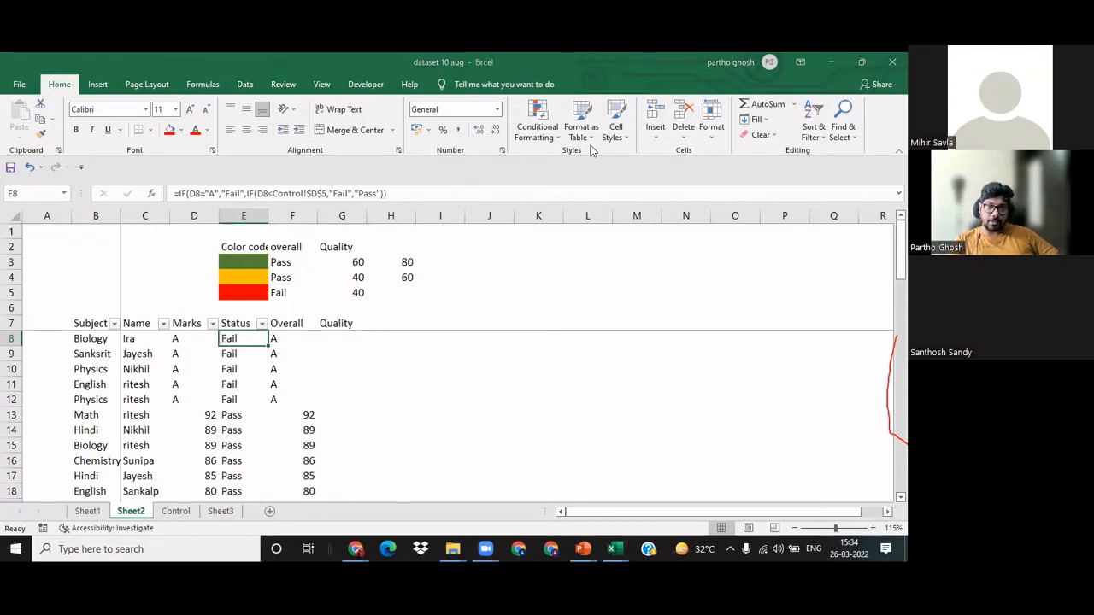
click(517, 382)
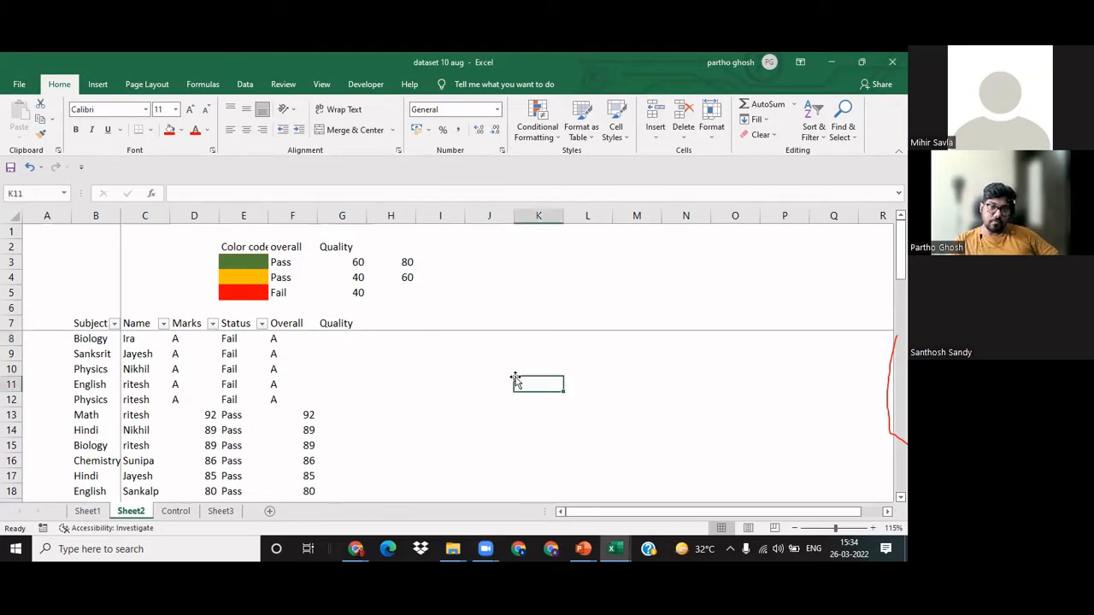
click(378, 335)
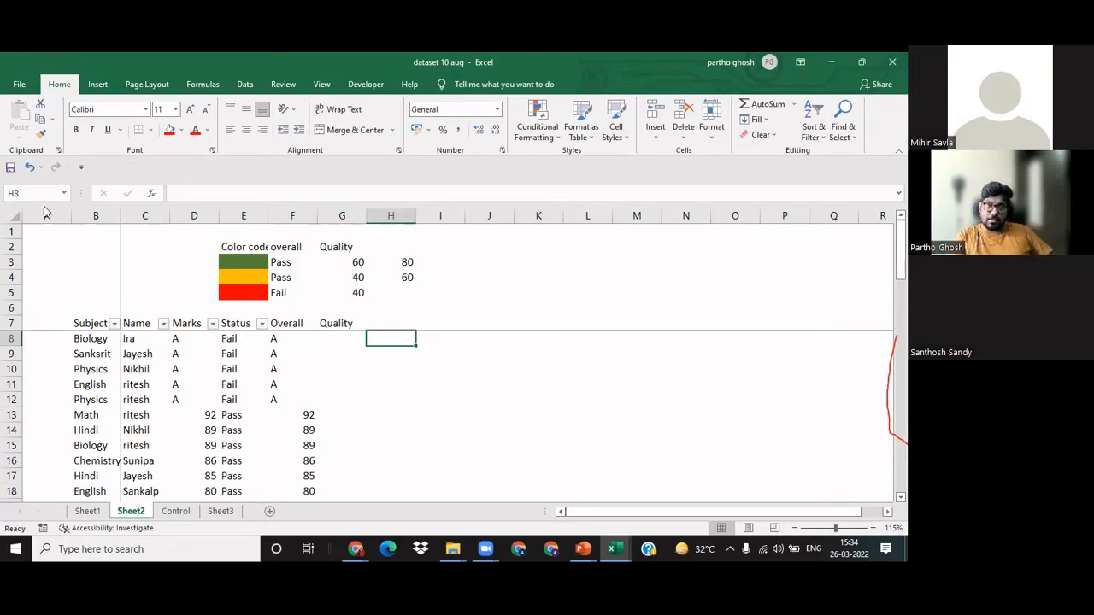
click(84, 356)
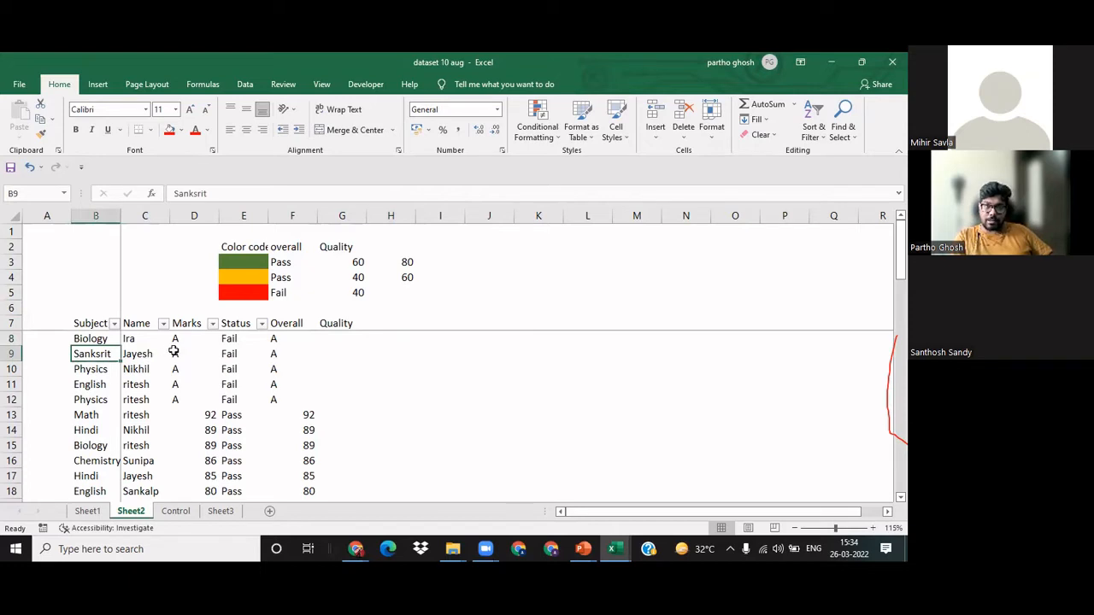
drag(145, 337, 145, 382)
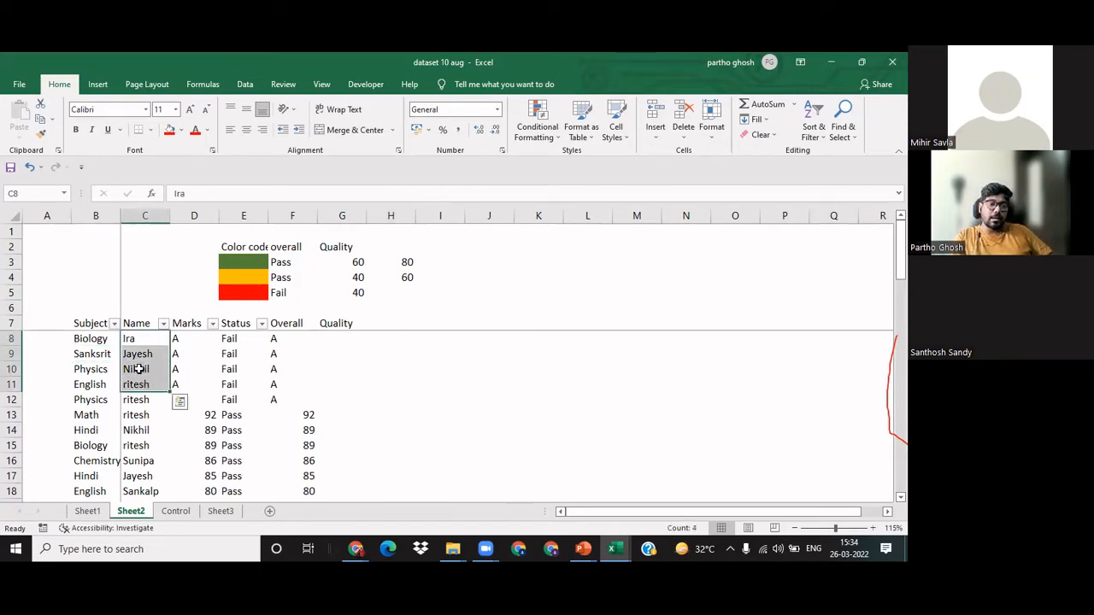
click(195, 339)
drag(195, 339, 194, 356)
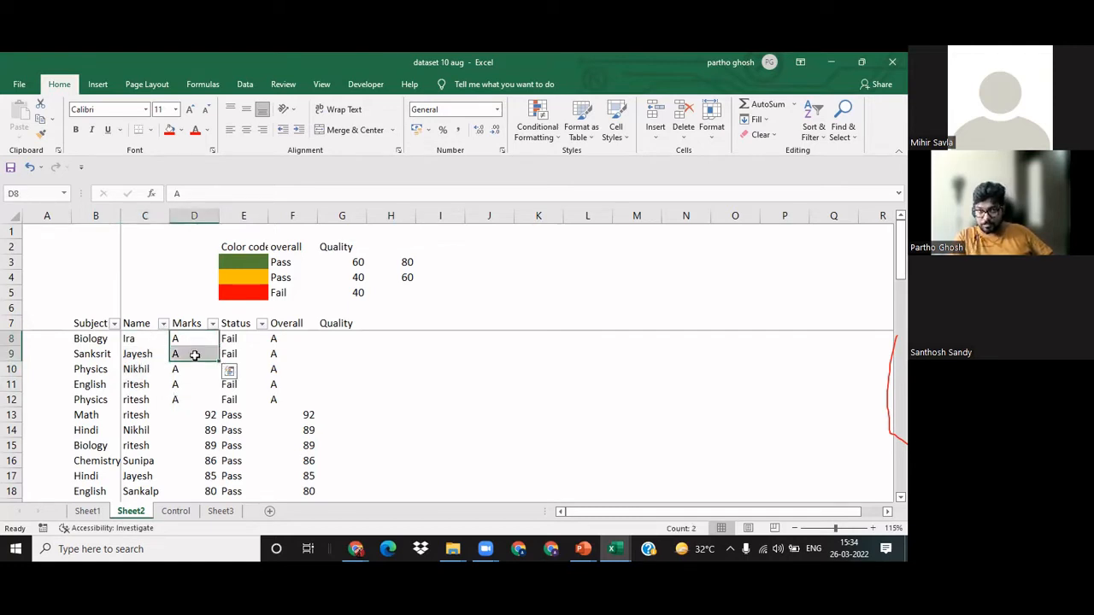
click(392, 348)
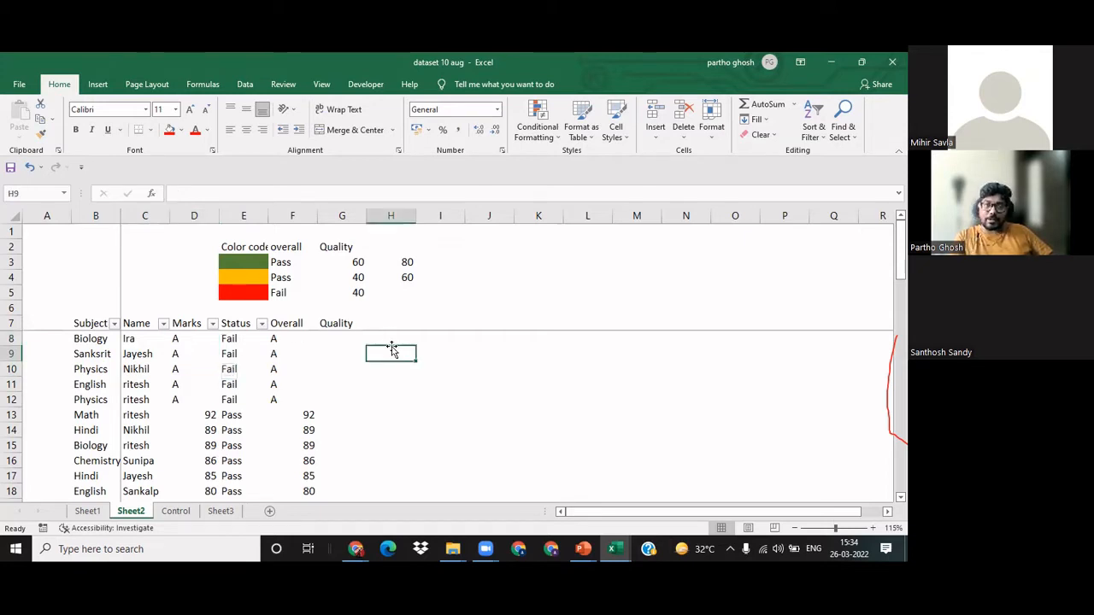
drag(392, 333, 388, 365)
Step: Write the test formula =IF(D8<40,"Fail","Pass") in H8, beside the Quality column
click(389, 336)
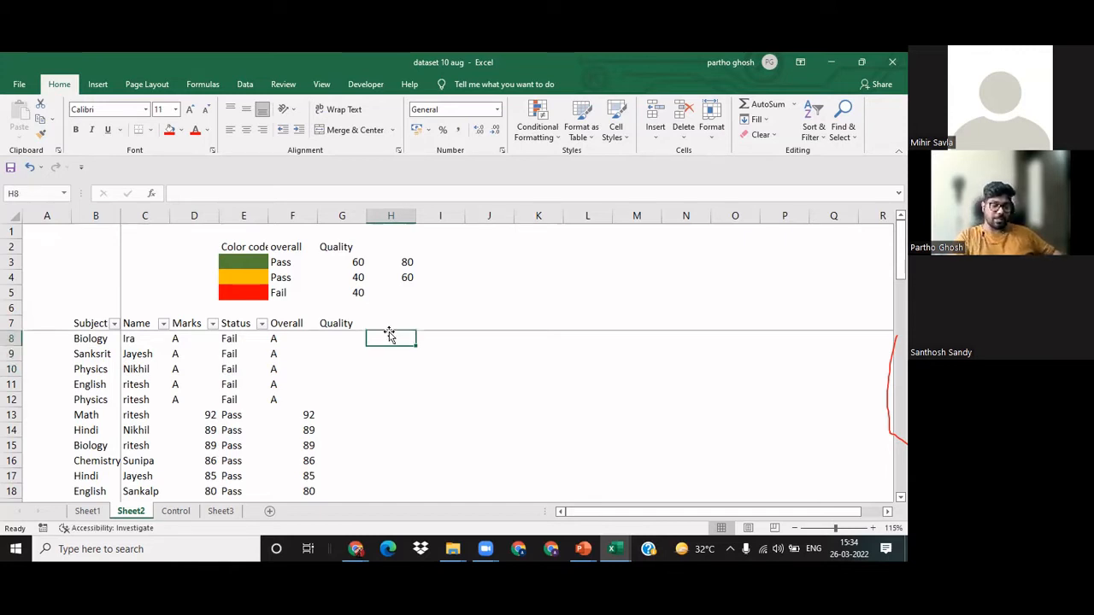
text(=)
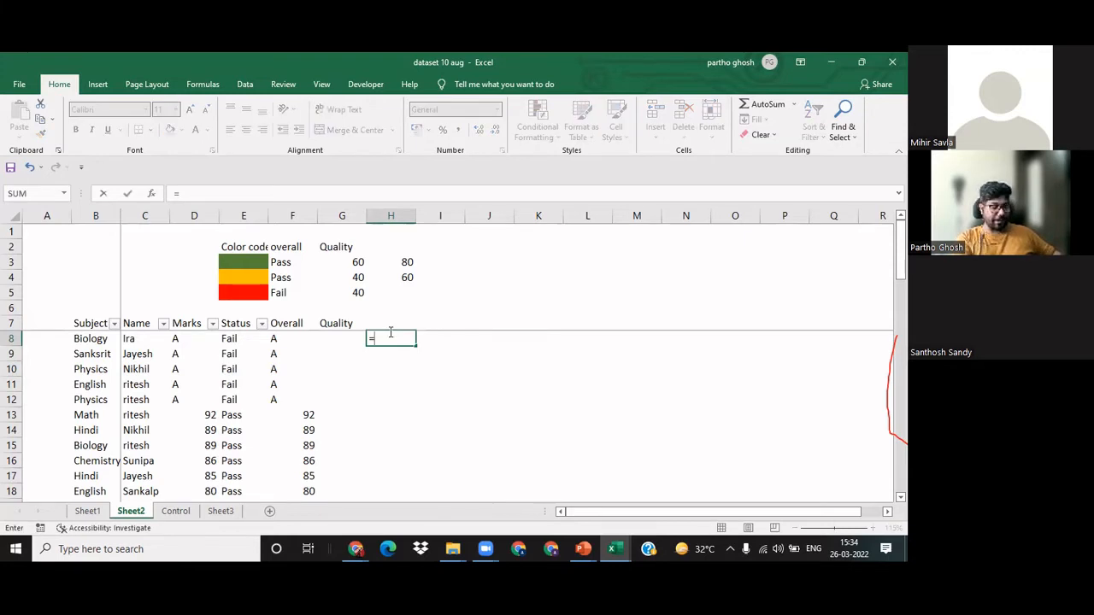
text(if)
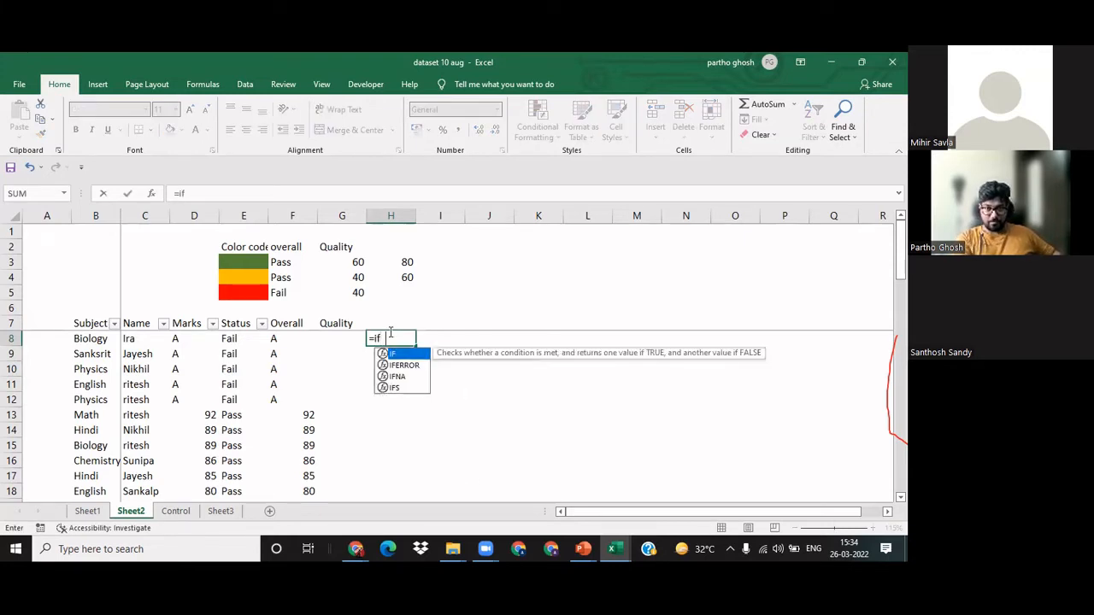
key(Tab)
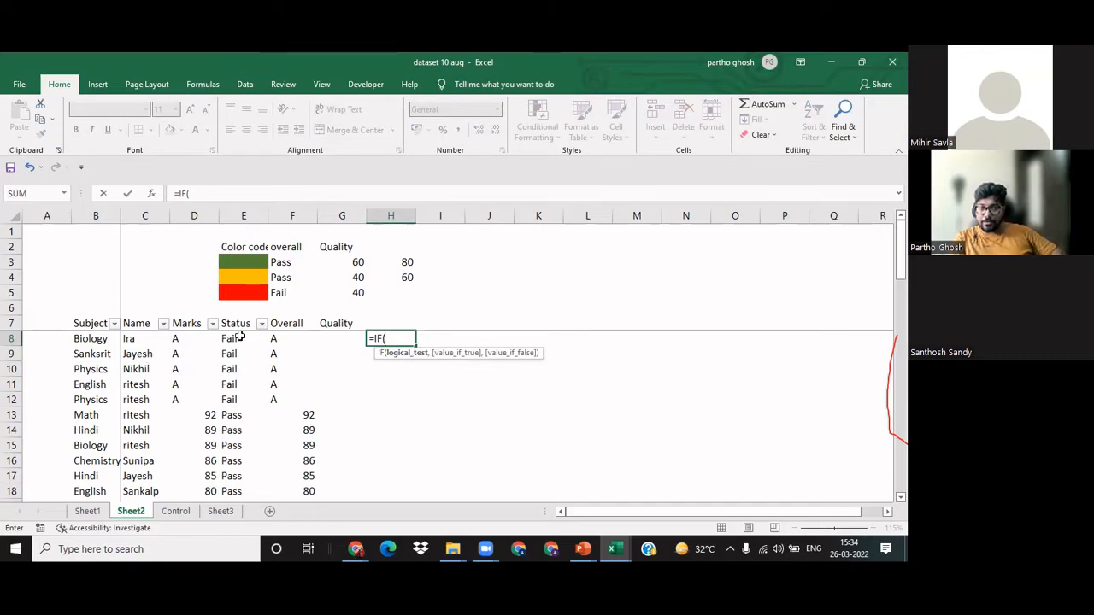
click(185, 338)
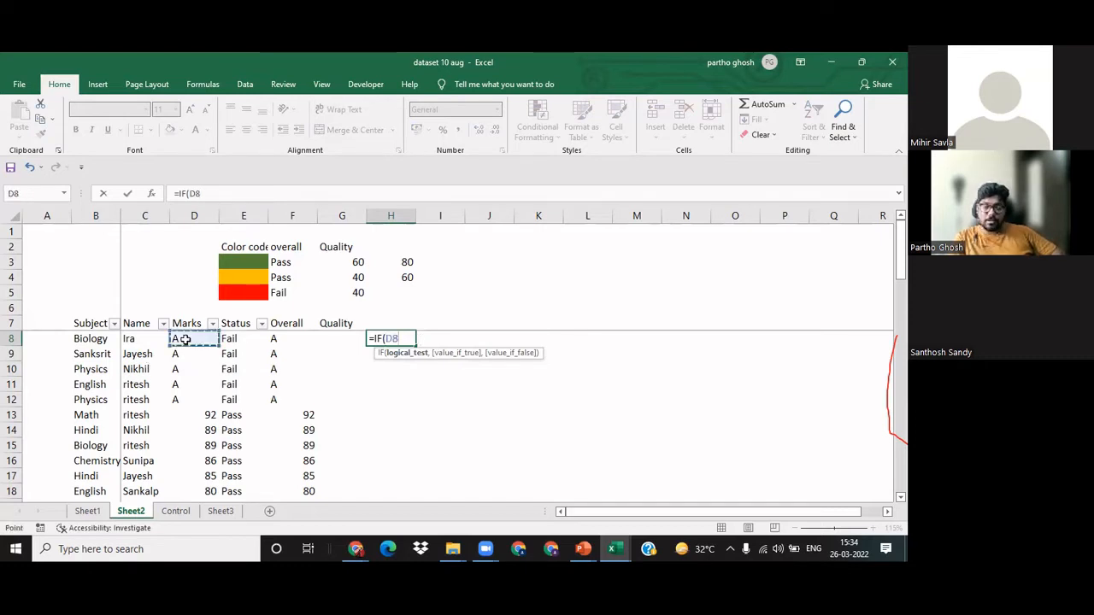
text(<)
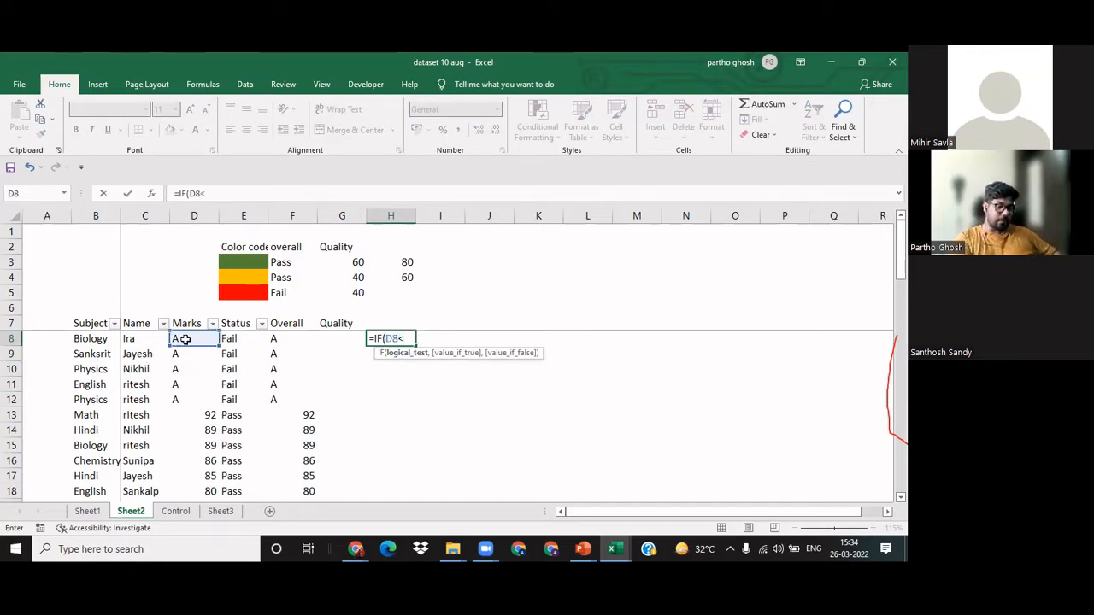
text(40,)
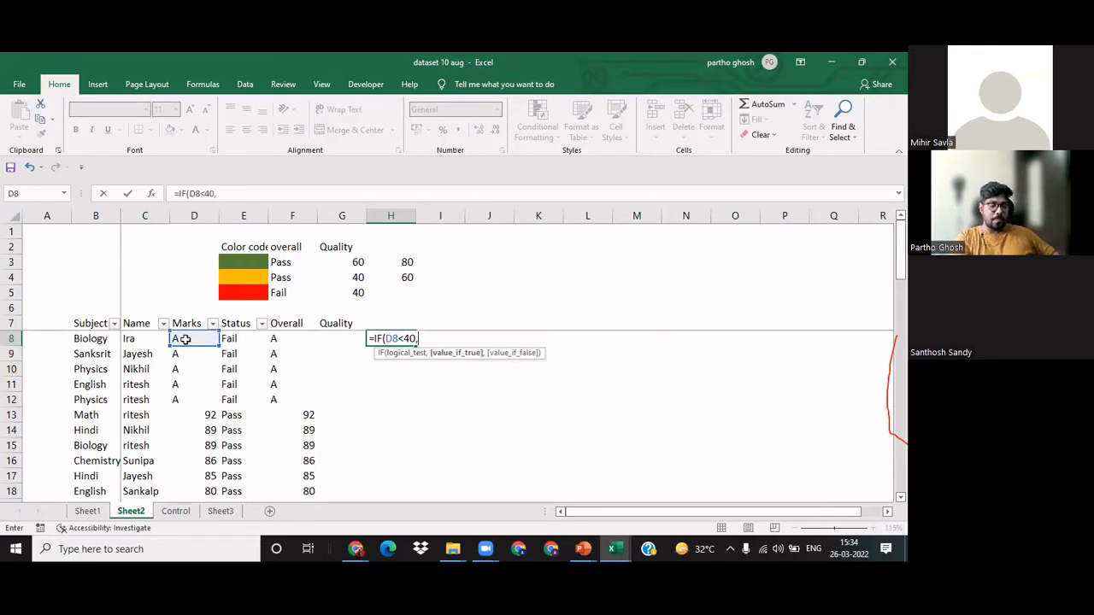
text(")
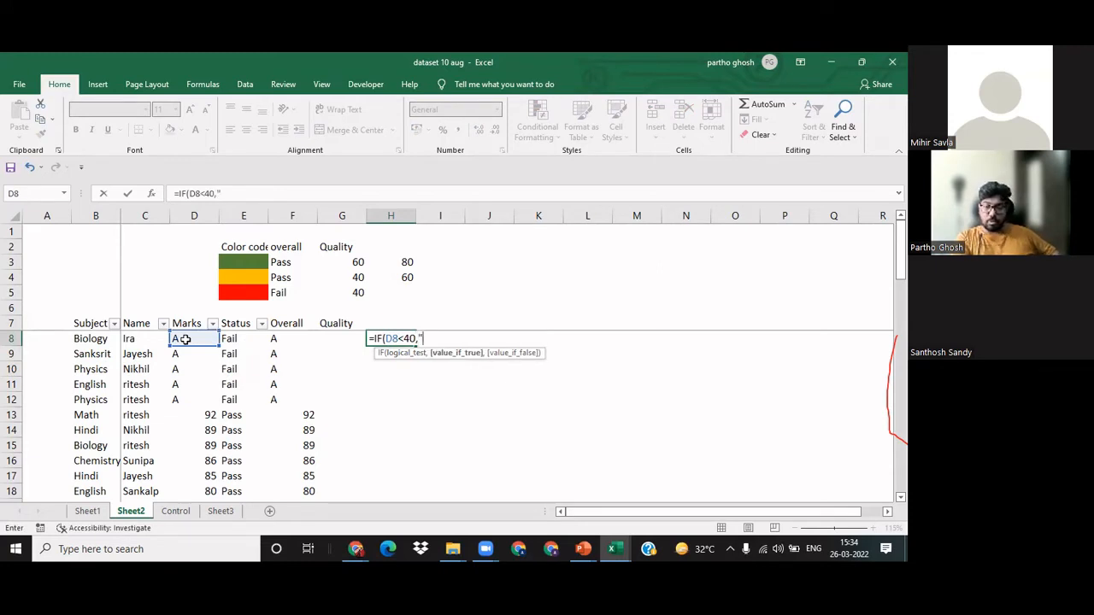
text(F)
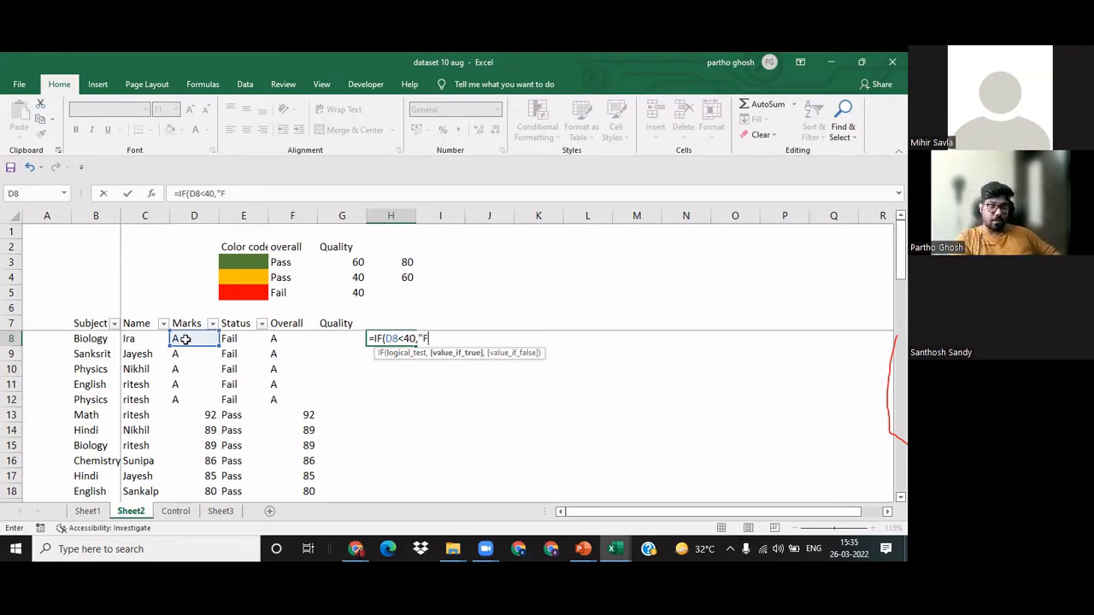
text(ail",)
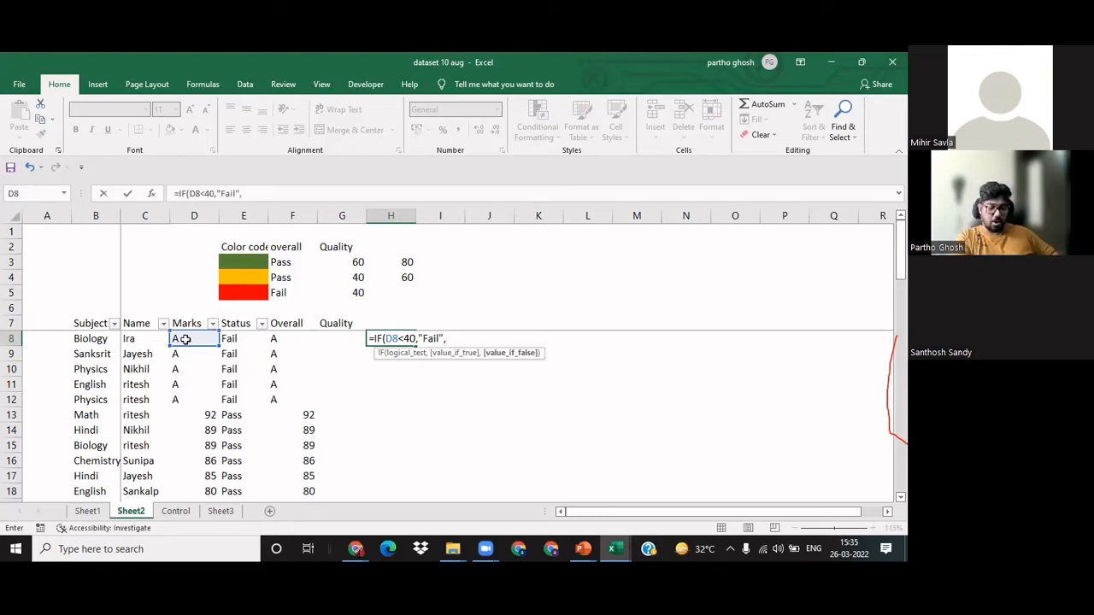
text(")
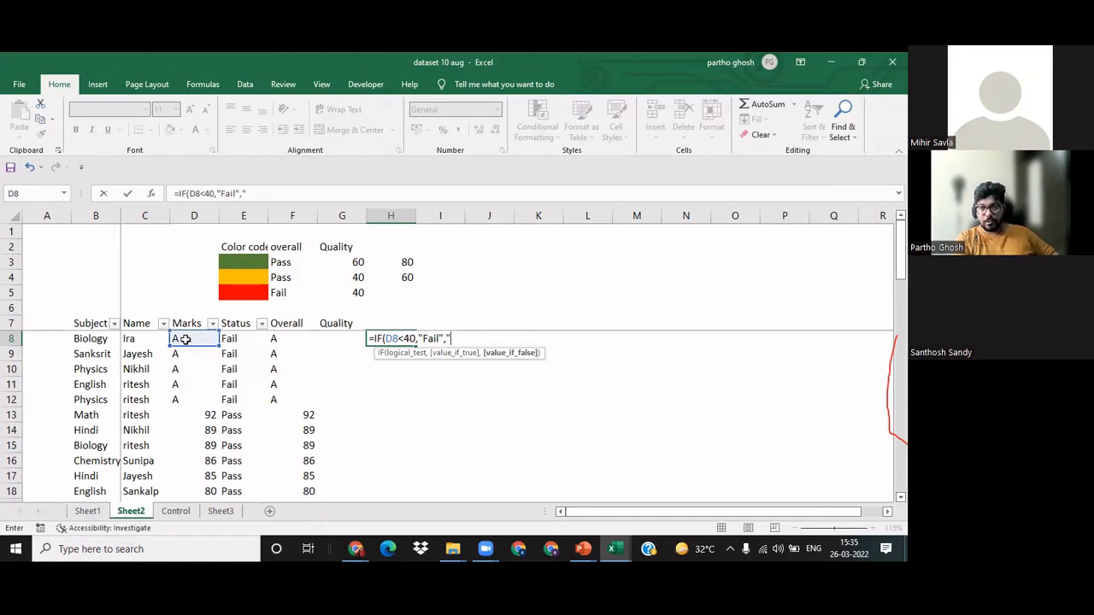
text(Pa)
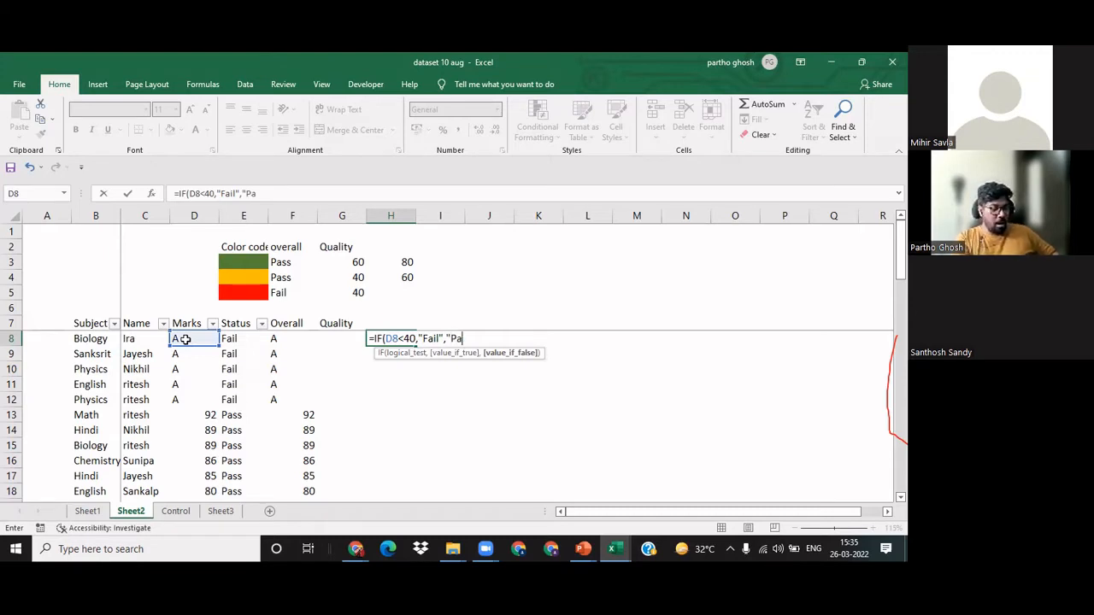
text(ss"))
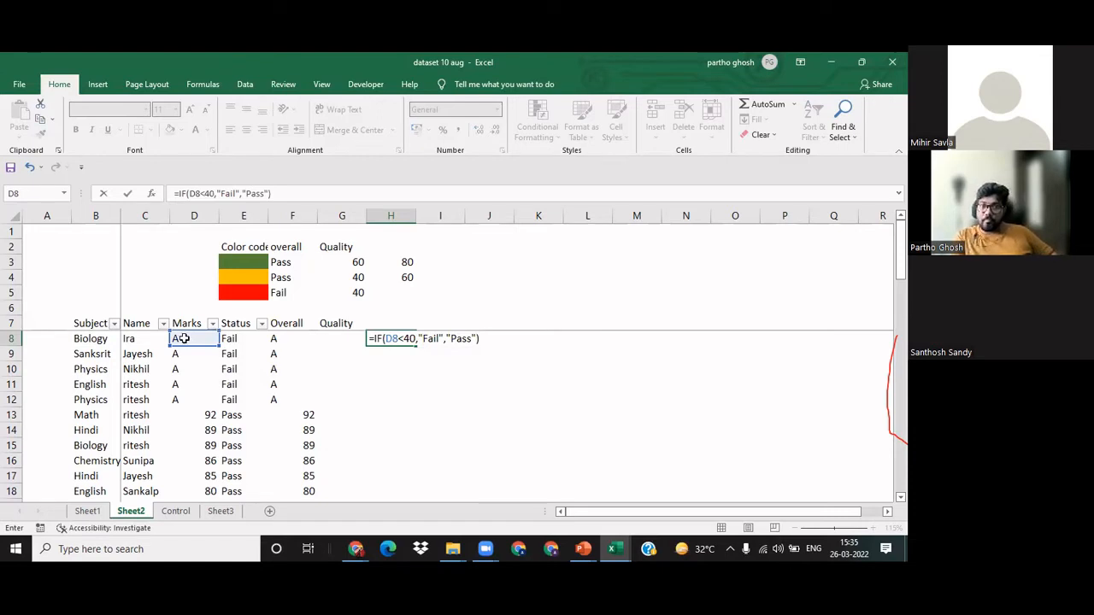
Step: Review the condition, Fail and Pass arguments of H8's formula, and commit it
click(407, 338)
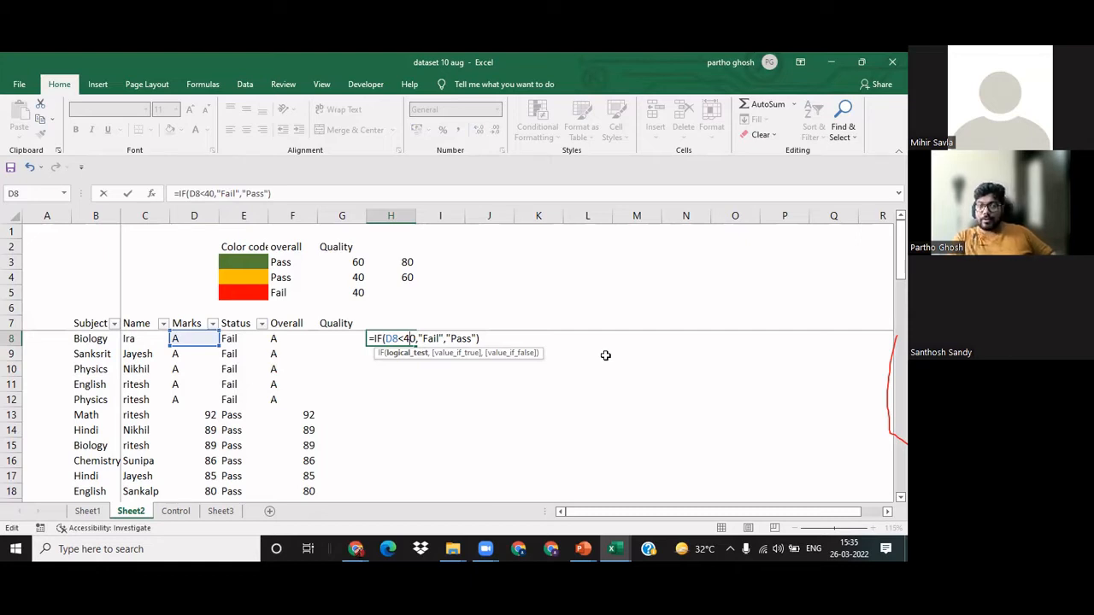
key(Right)
key(Right)
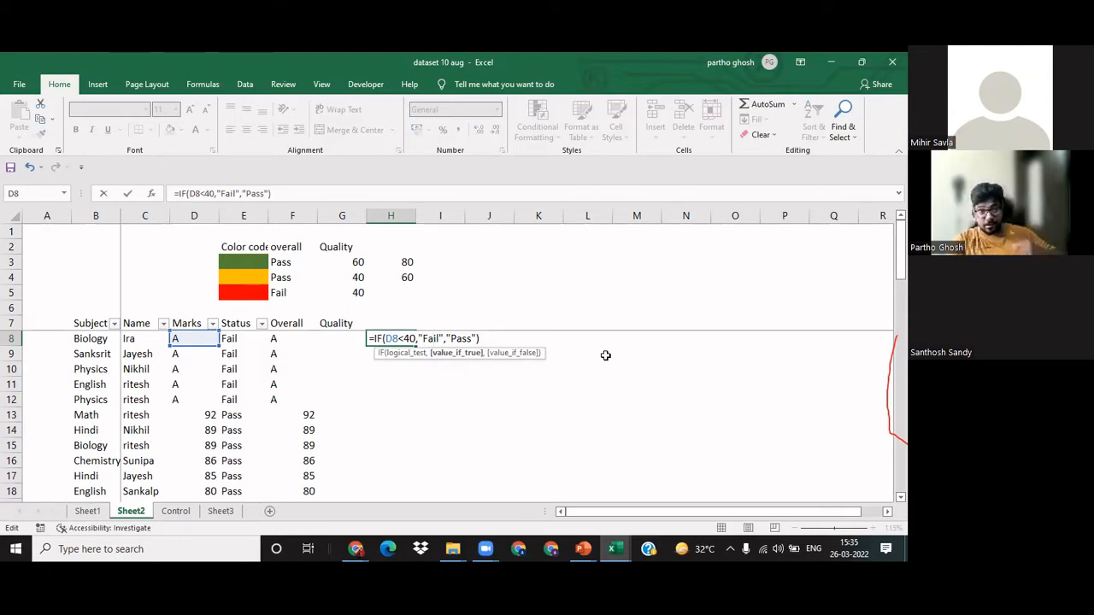
key(Right)
key(Right)
key(Right)
key(Right)
key(Right)
key(Right)
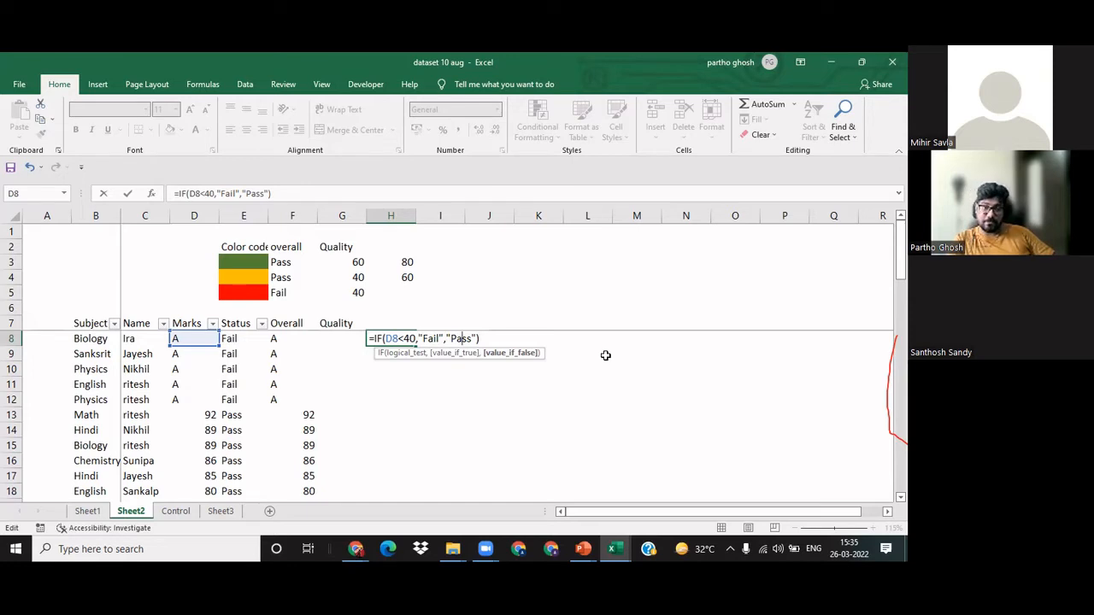
key(Return)
key(Up)
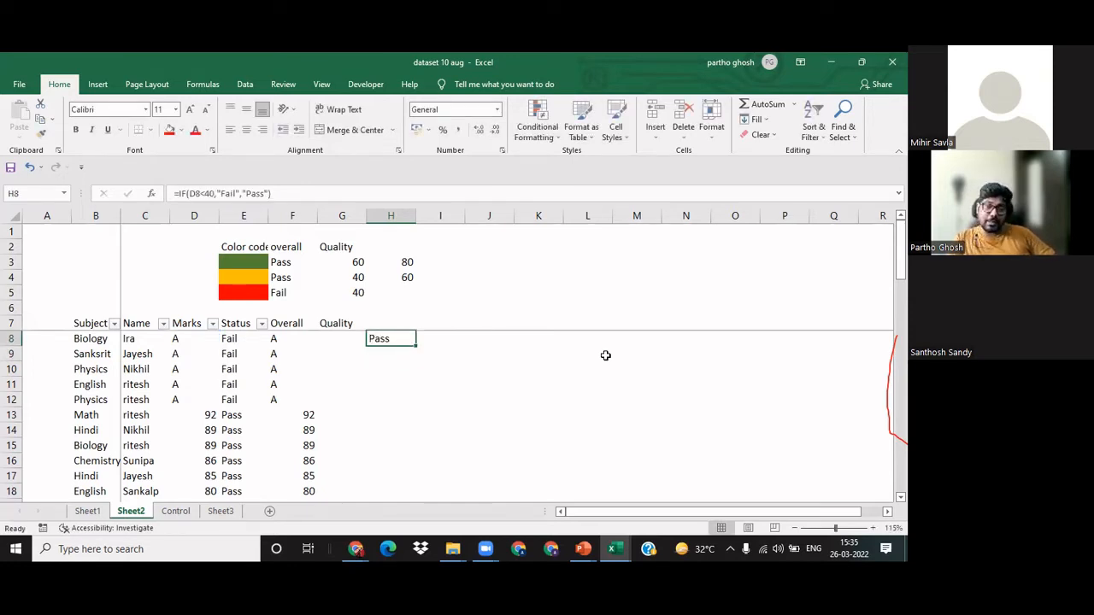
Step: Examine the IF formula in H8 against the mark in D8 and the Overall entry in F8
click(284, 338)
click(182, 339)
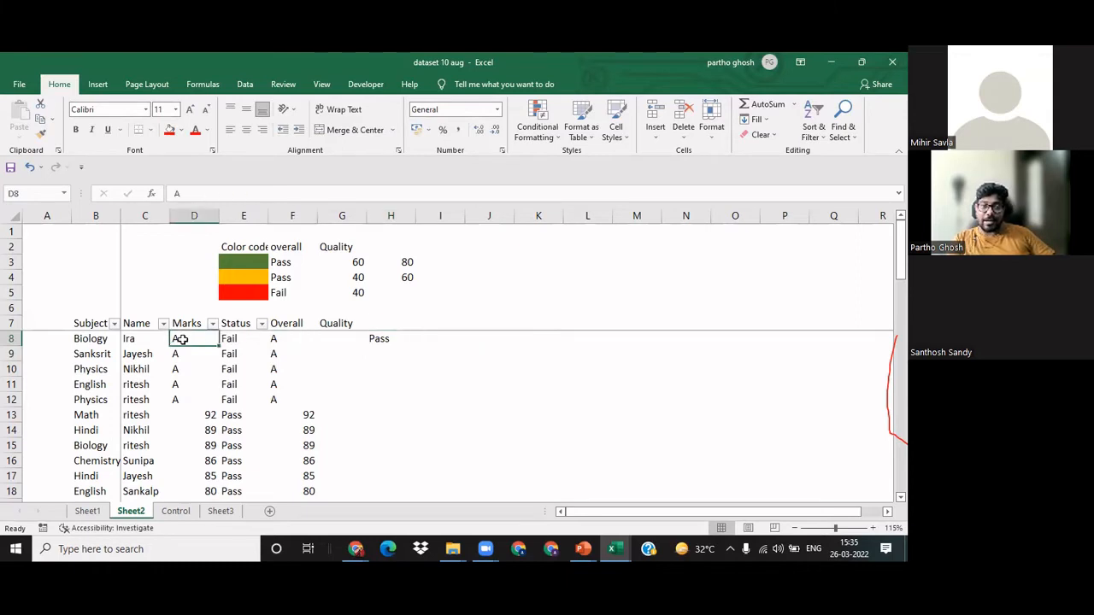
click(309, 351)
click(304, 336)
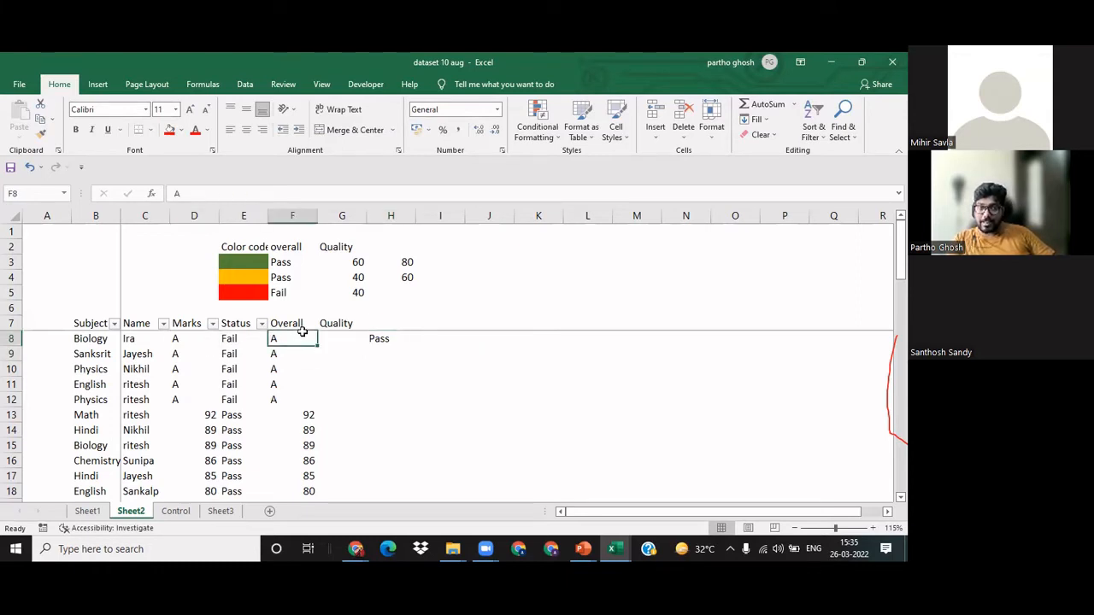
click(351, 140)
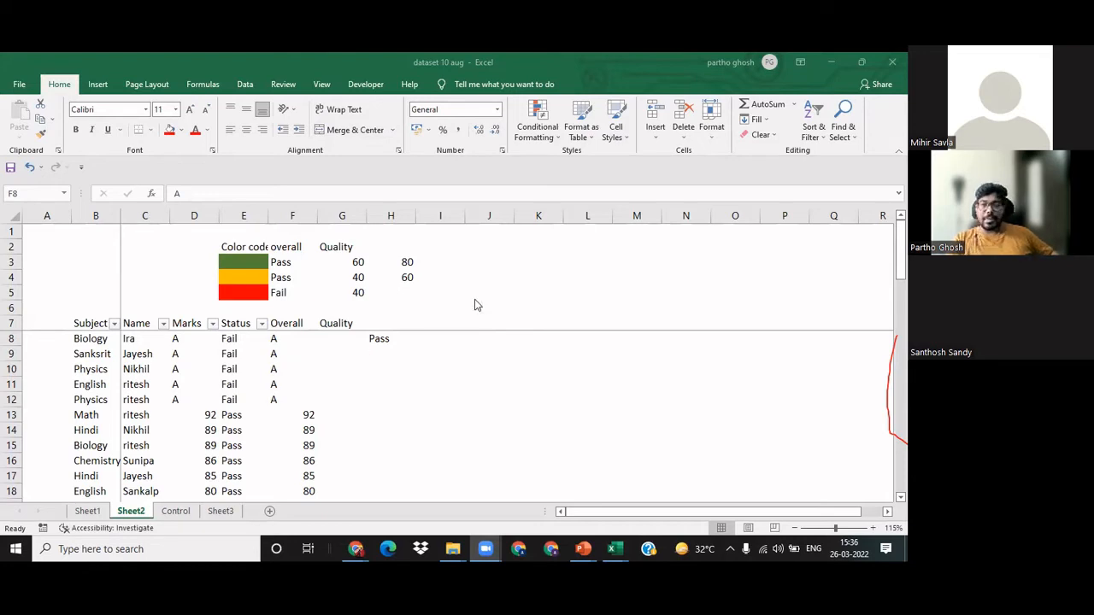
click(381, 339)
key(F2)
key(Escape)
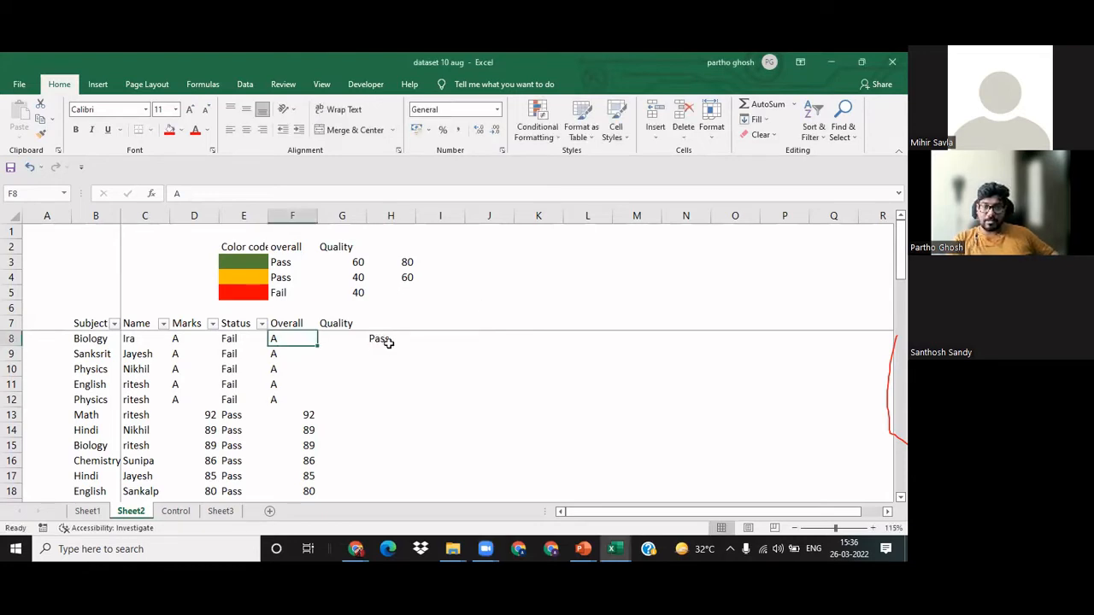
click(388, 340)
click(190, 195)
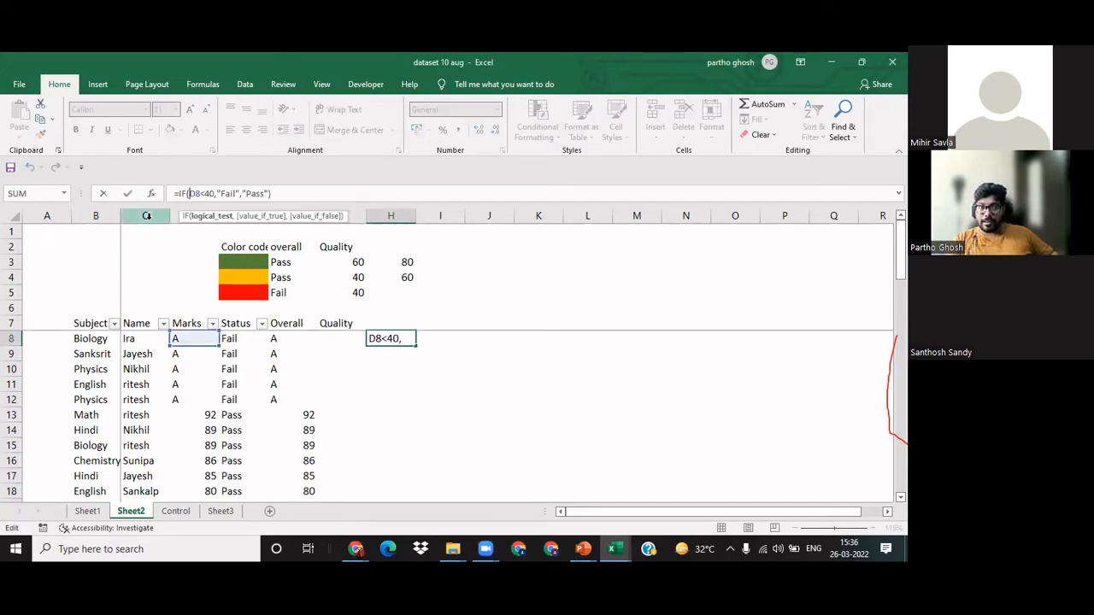
key(Escape)
click(403, 384)
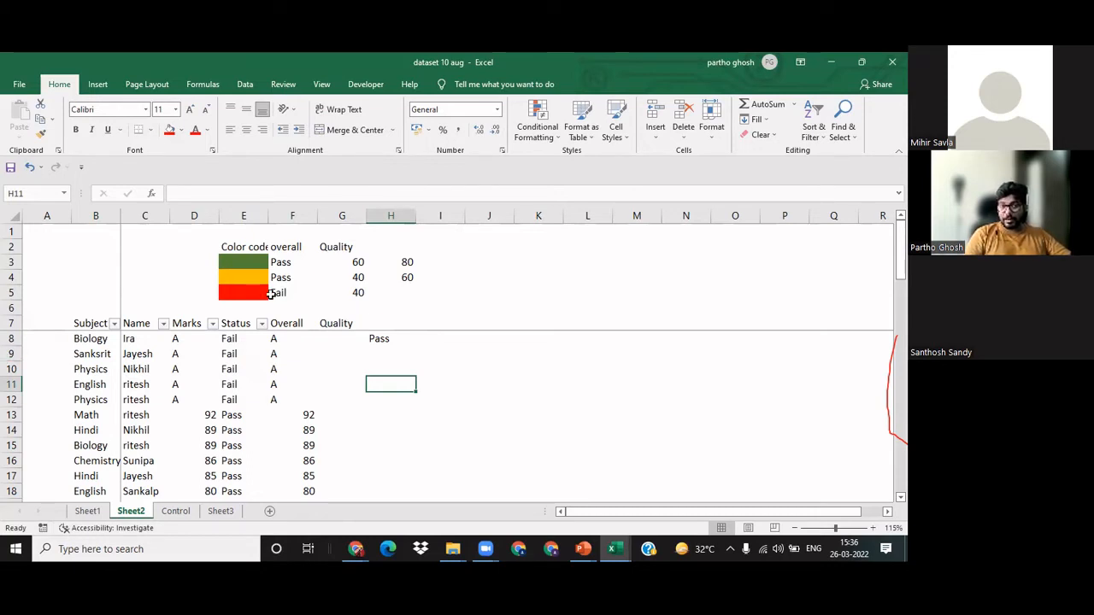
click(191, 340)
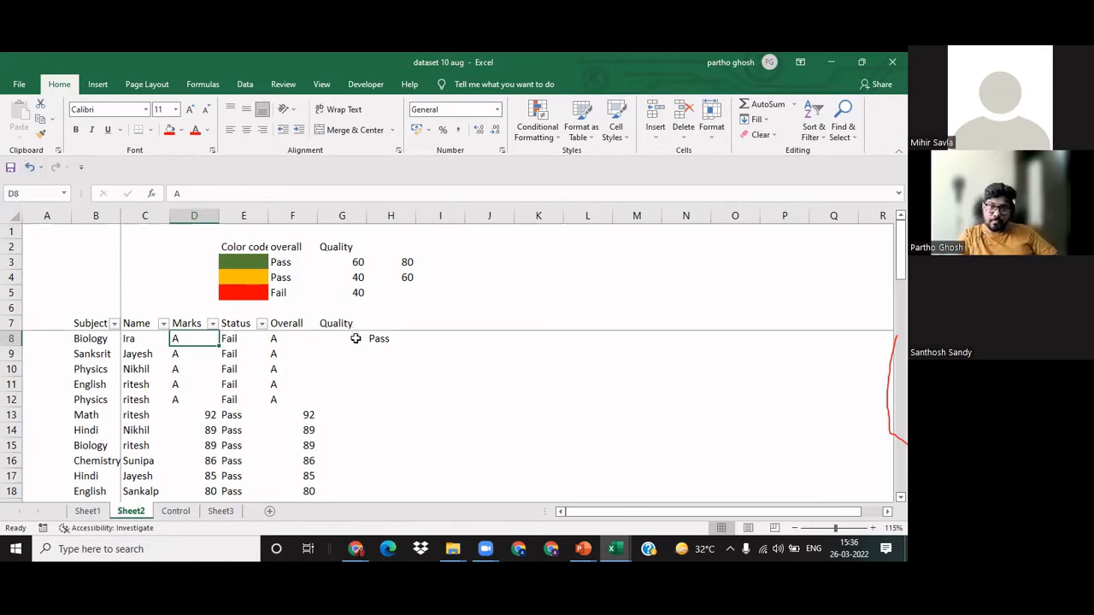
Step: Copy the IF formula from H8 down column H to the last table row, H56
click(385, 336)
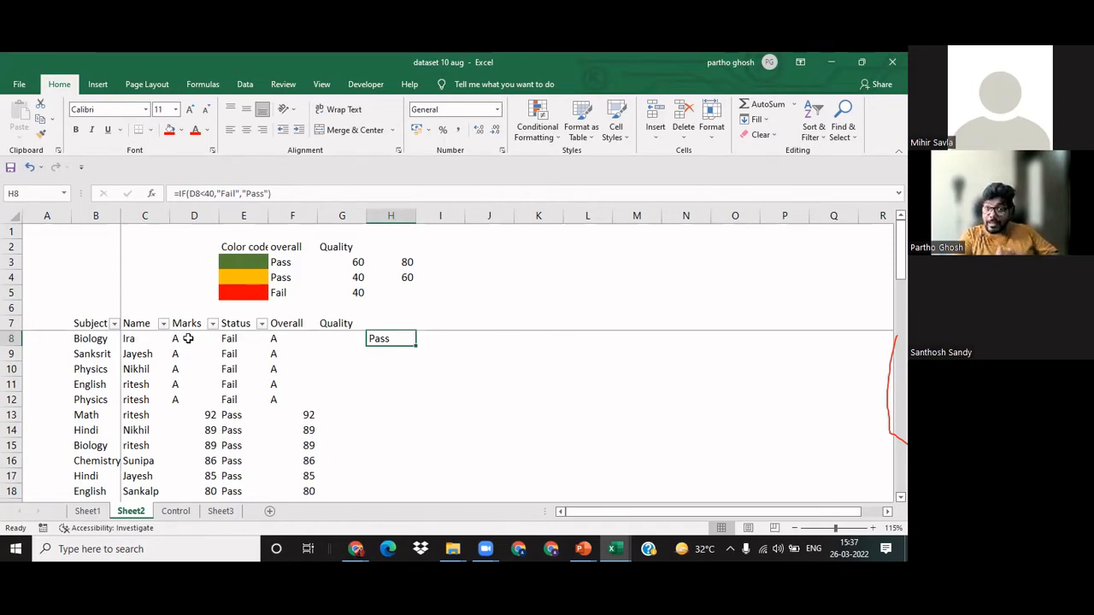
key(ctrl+c)
key(Left)
key(Left)
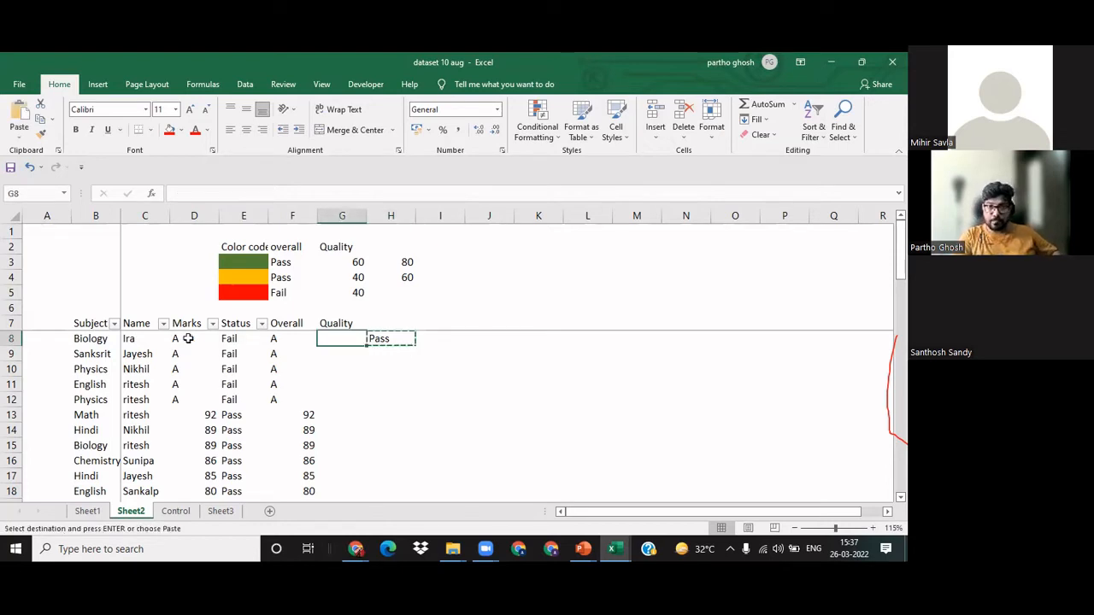
key(ctrl+Down)
key(Right)
key(Right)
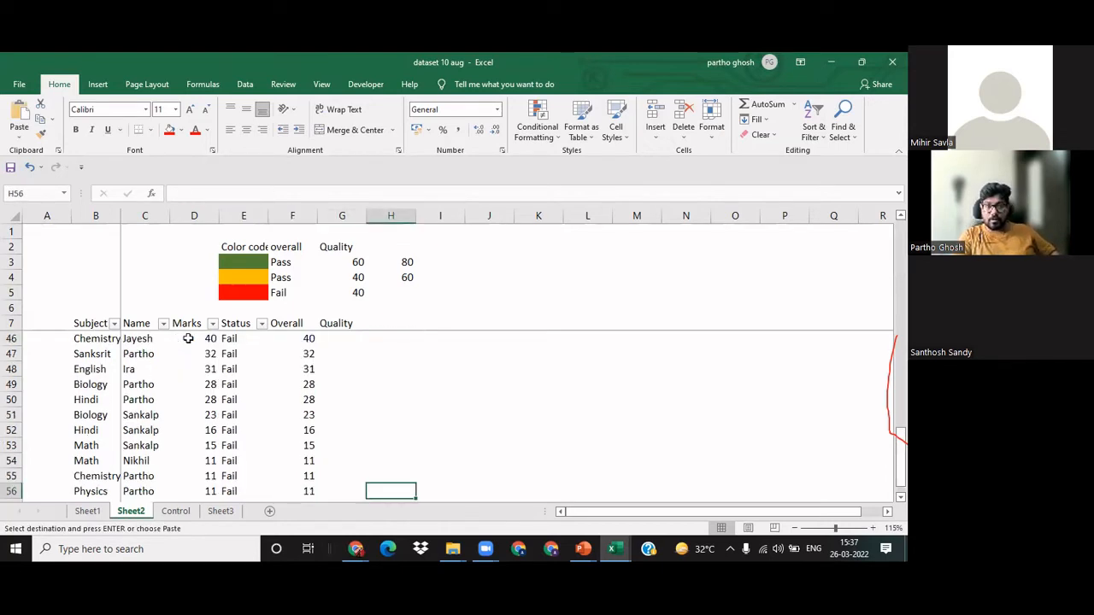
key(ctrl+shift+Up)
key(ctrl+v)
key(Escape)
key(Down)
key(Up)
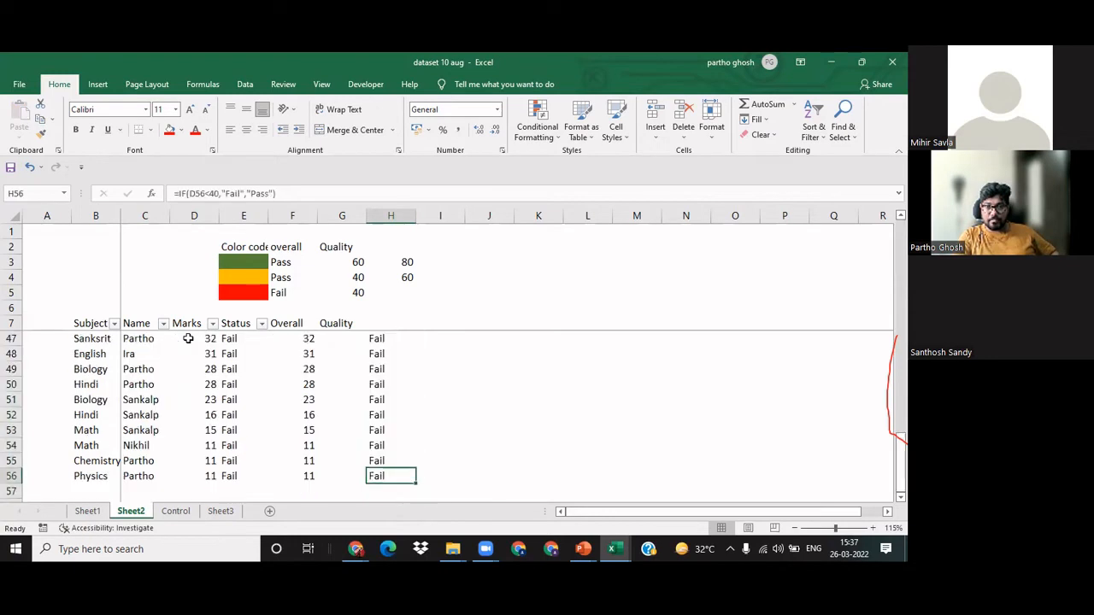
Step: Compare the pass/fail results at the top of column H with the marks, including D8
key(Up)
key(ctrl+Up)
key(Down)
key(Up)
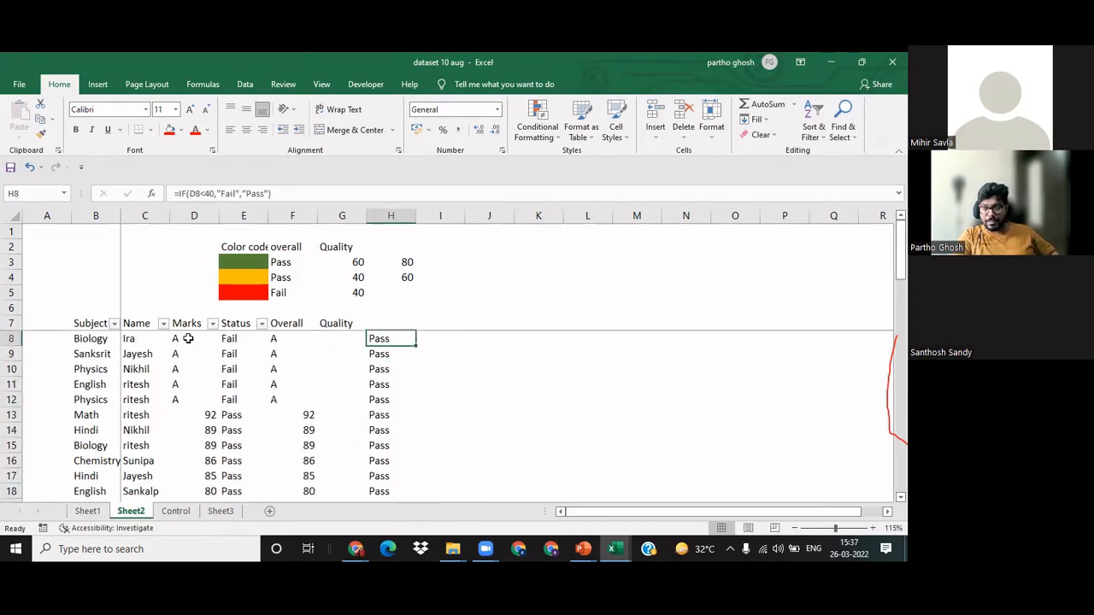
key(Up)
key(Down)
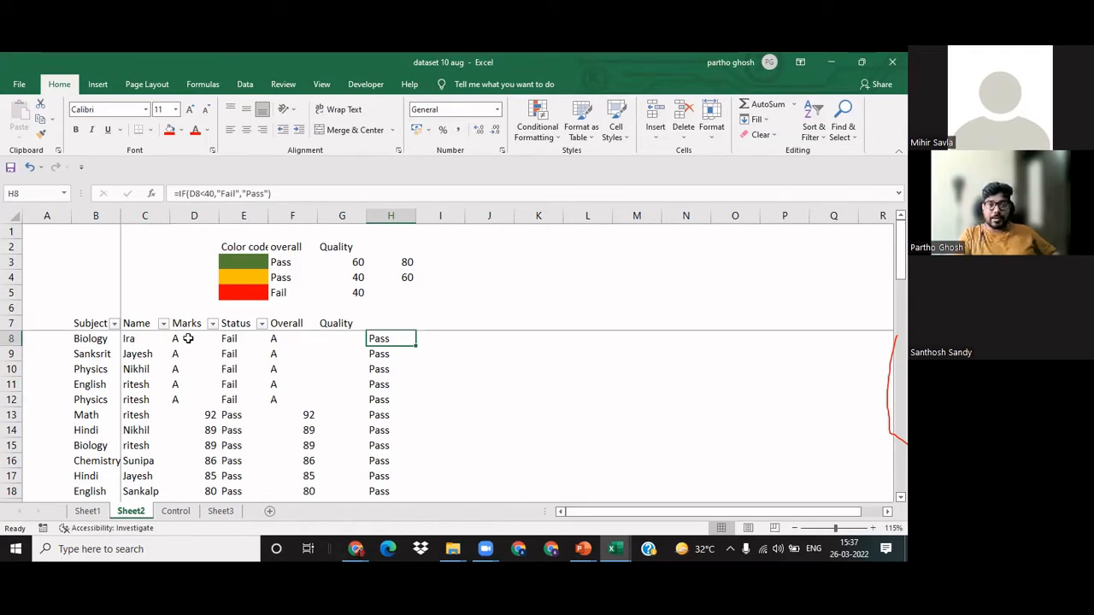
click(188, 339)
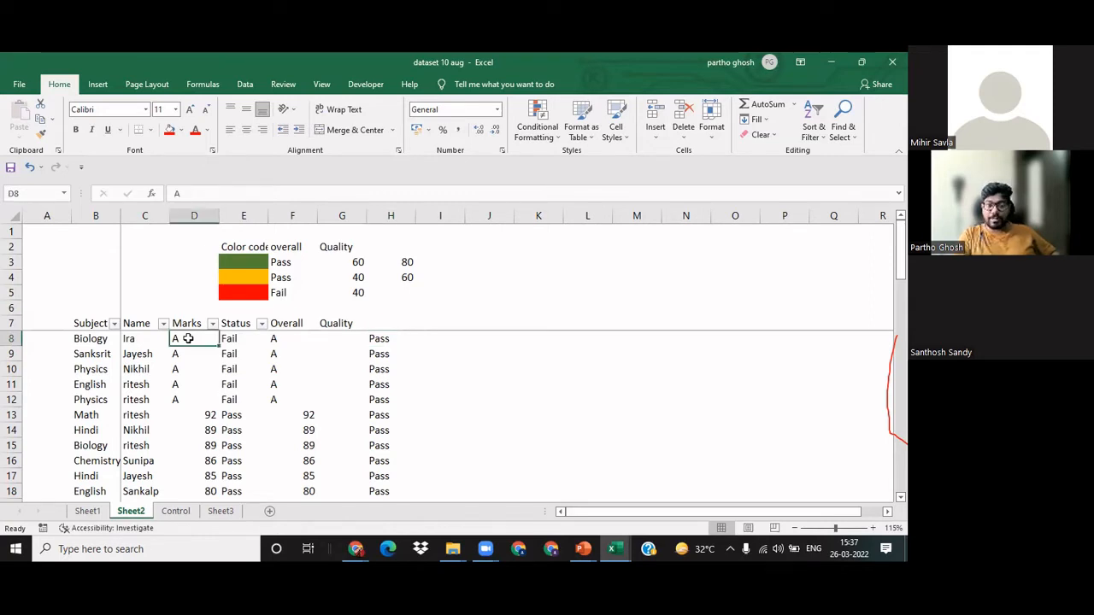
Step: Insert an outer IF before H8's existing IF, testing D8="A" and returning "Fail" when true
click(376, 338)
click(183, 190)
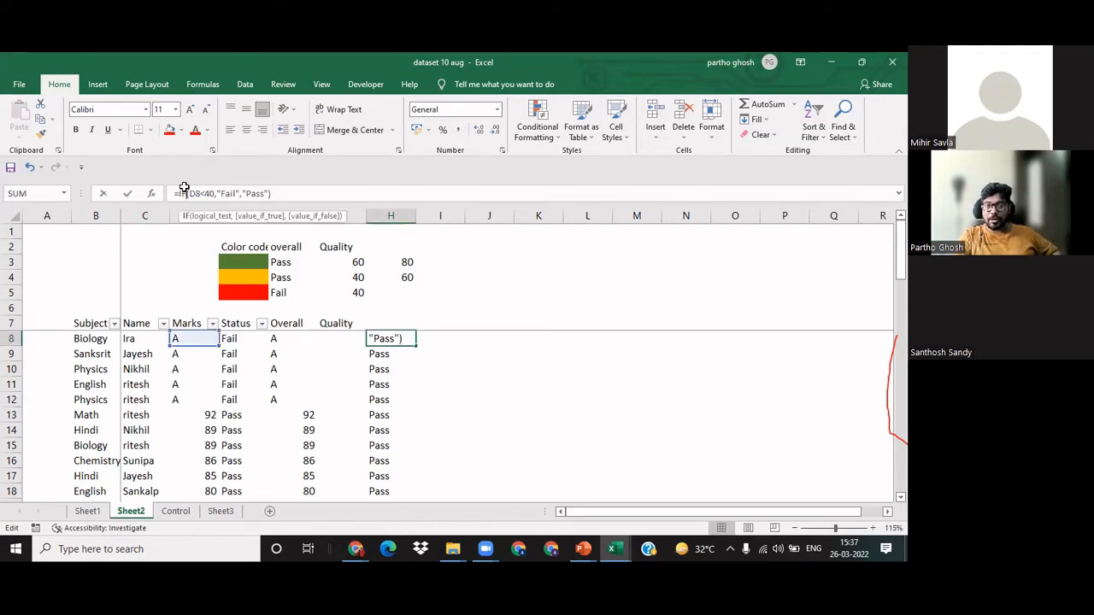
key(Left)
key(Left)
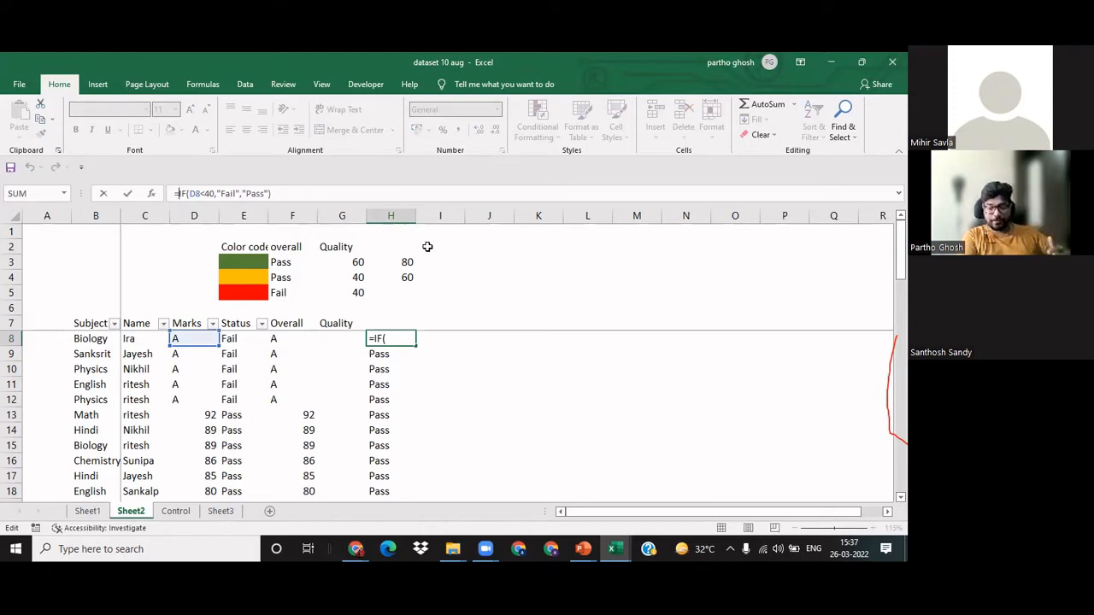
text(IF()
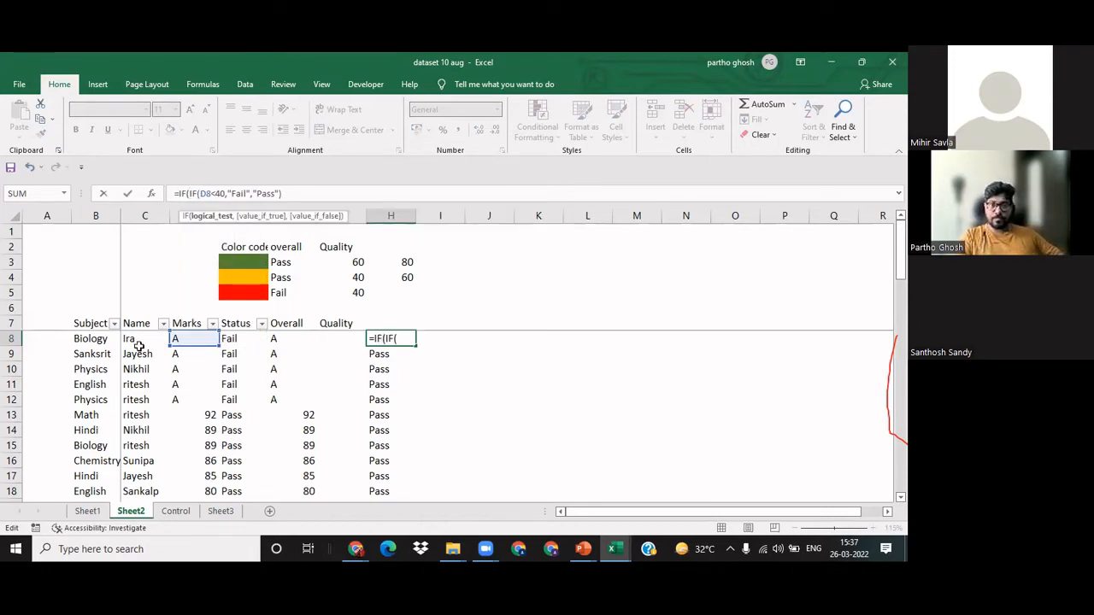
click(195, 337)
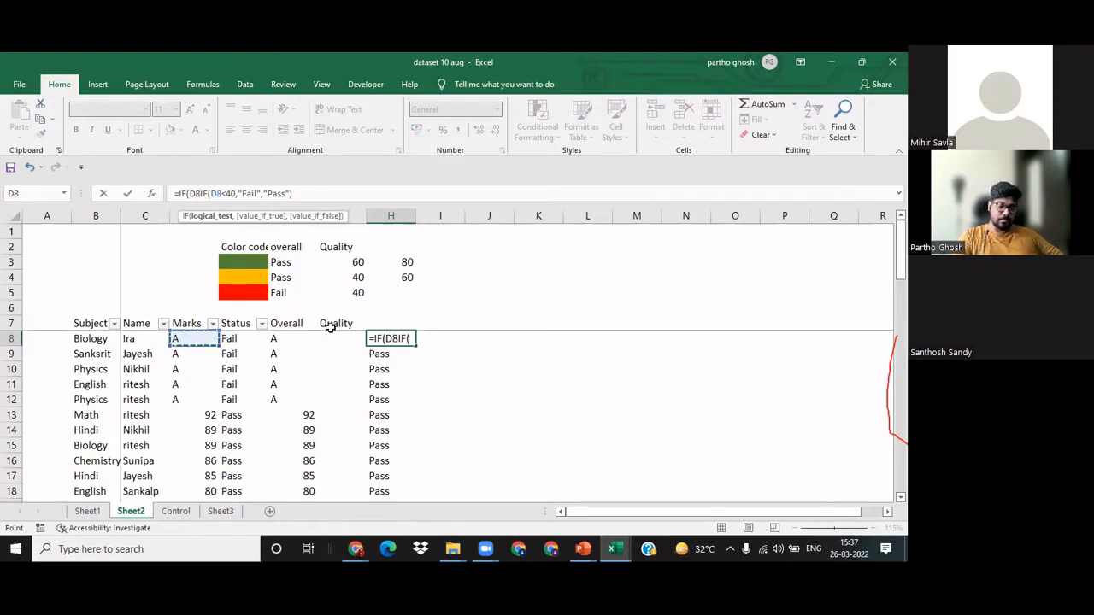
text(="A)
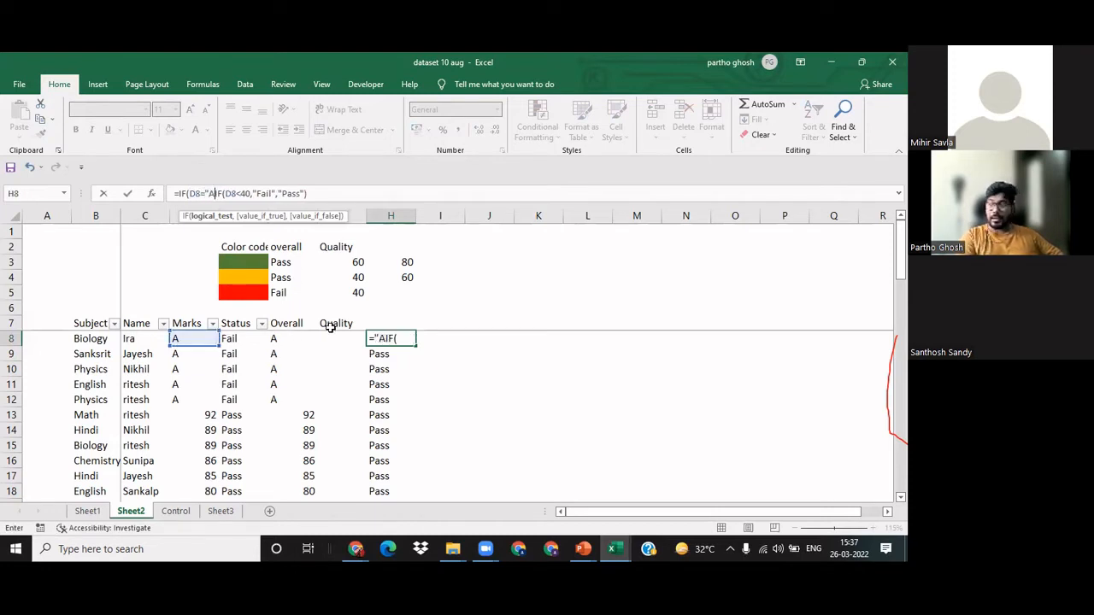
text(")
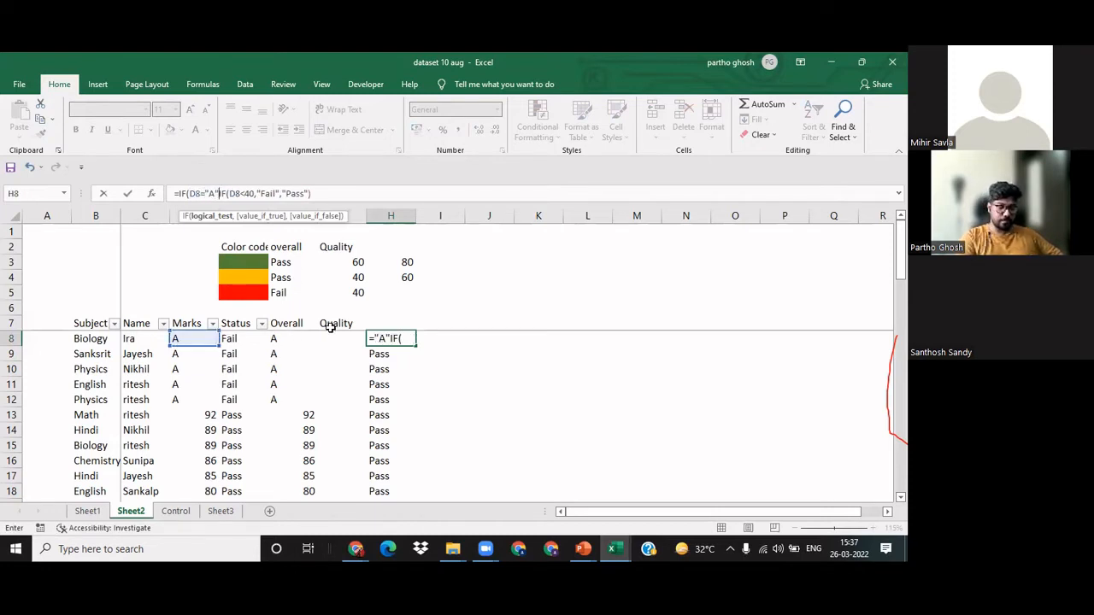
text(,)
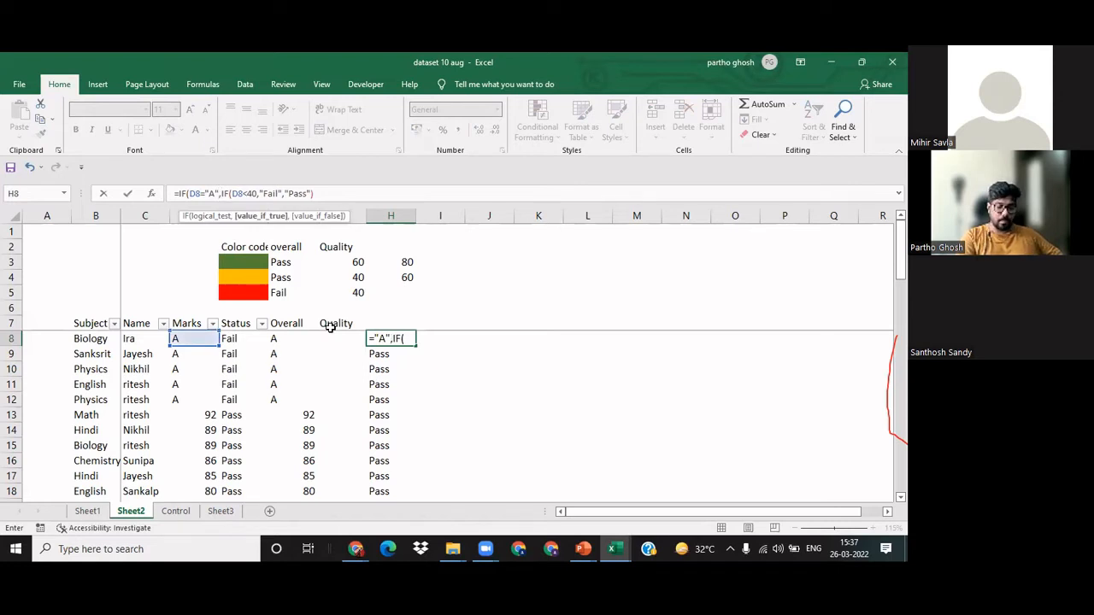
text("Fail)
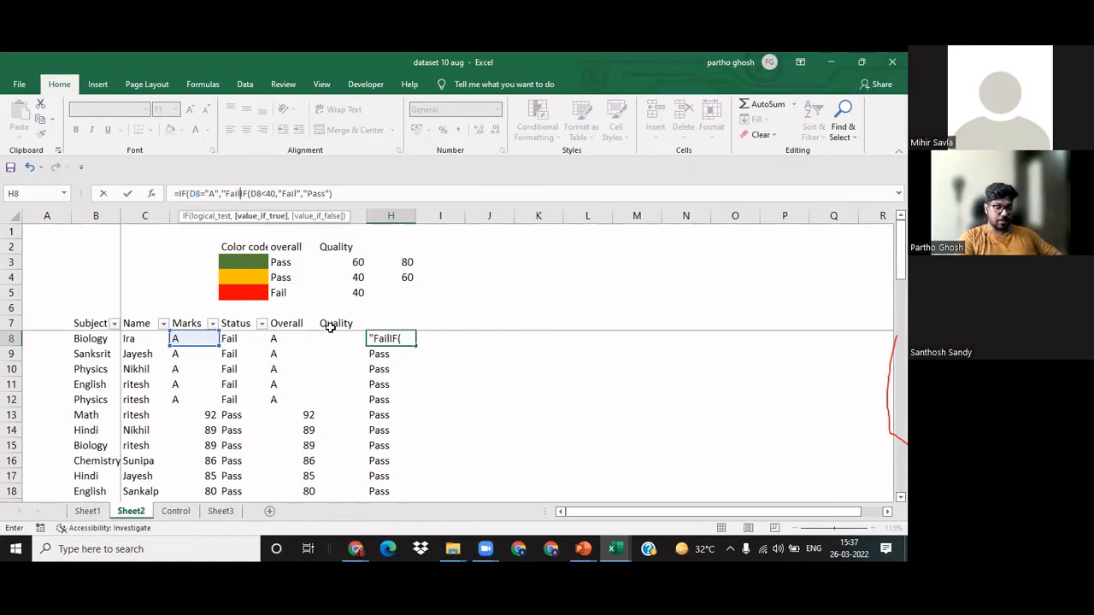
text(")
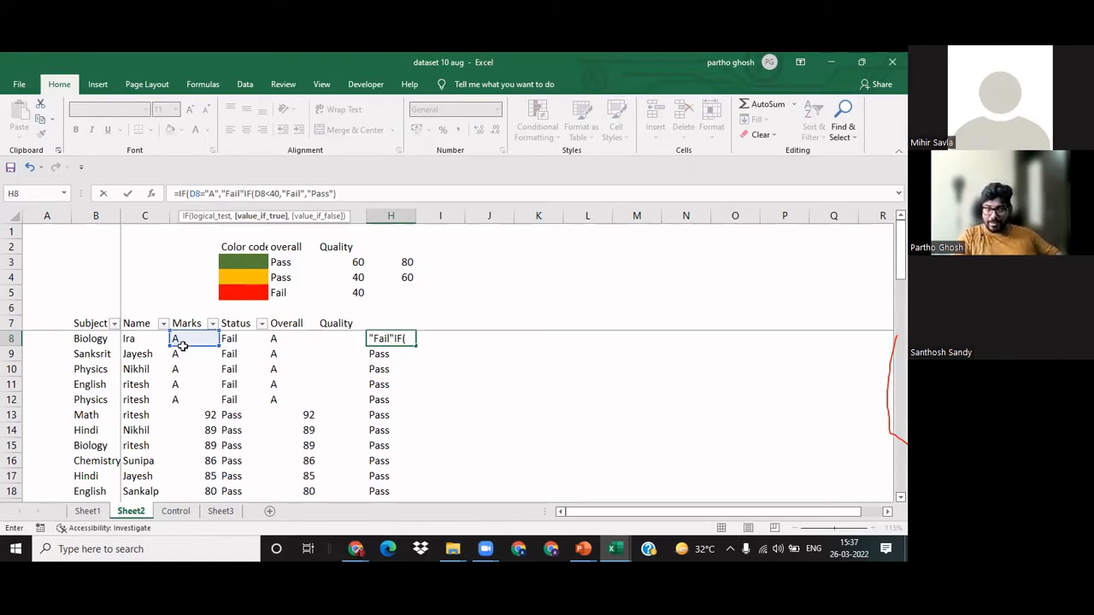
Step: Complete and commit H8's nested formula as =IF(D8="A","Fail",IF(D8<40,"Fail","Pass"))
click(215, 193)
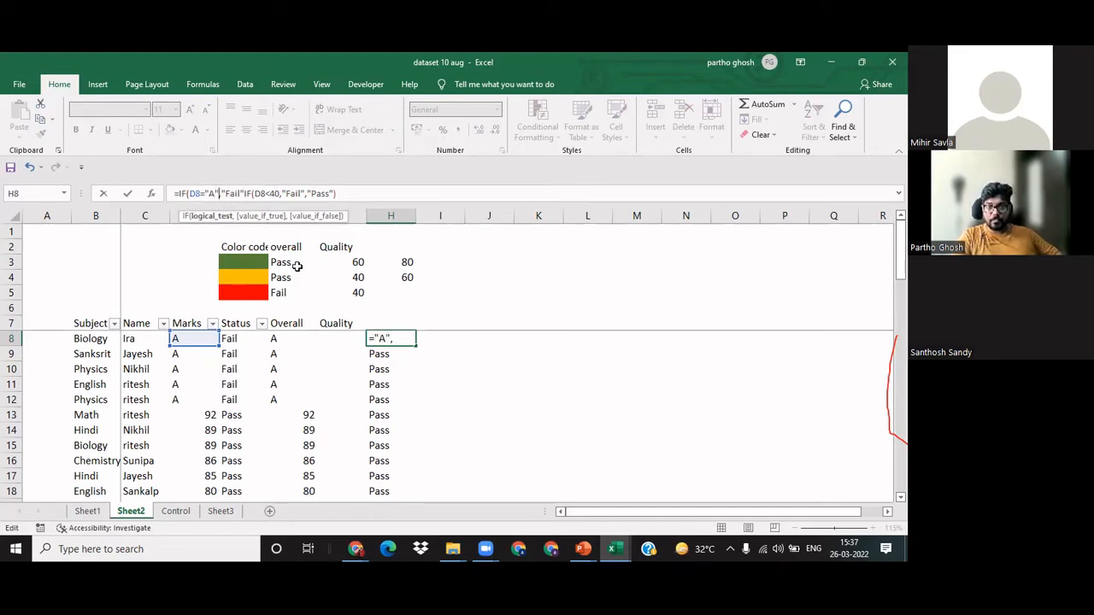
text(,)
key(Right)
key(Right)
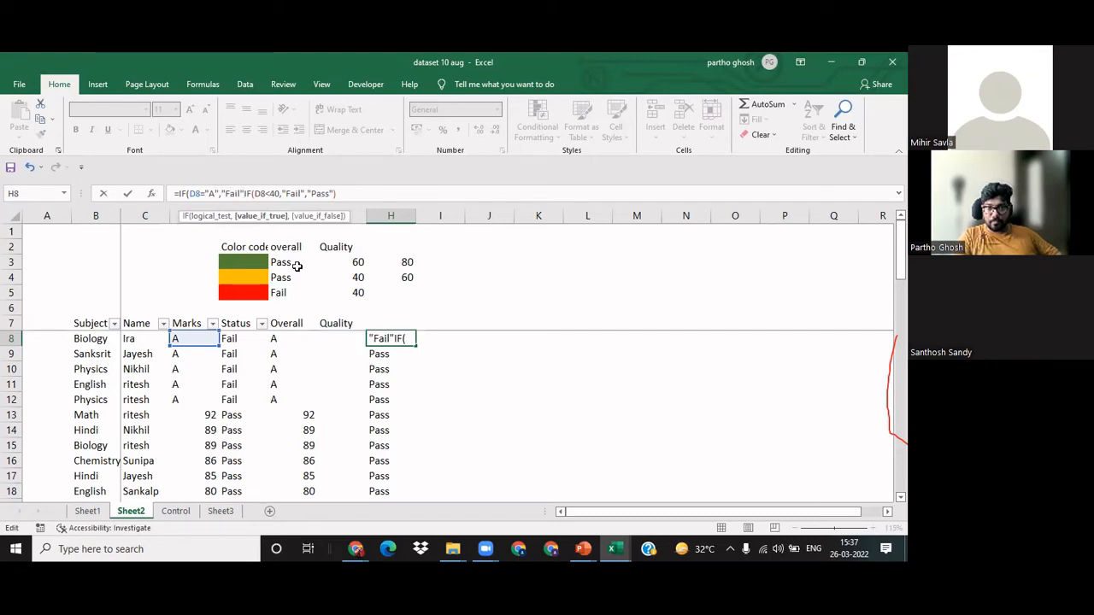
text(,)
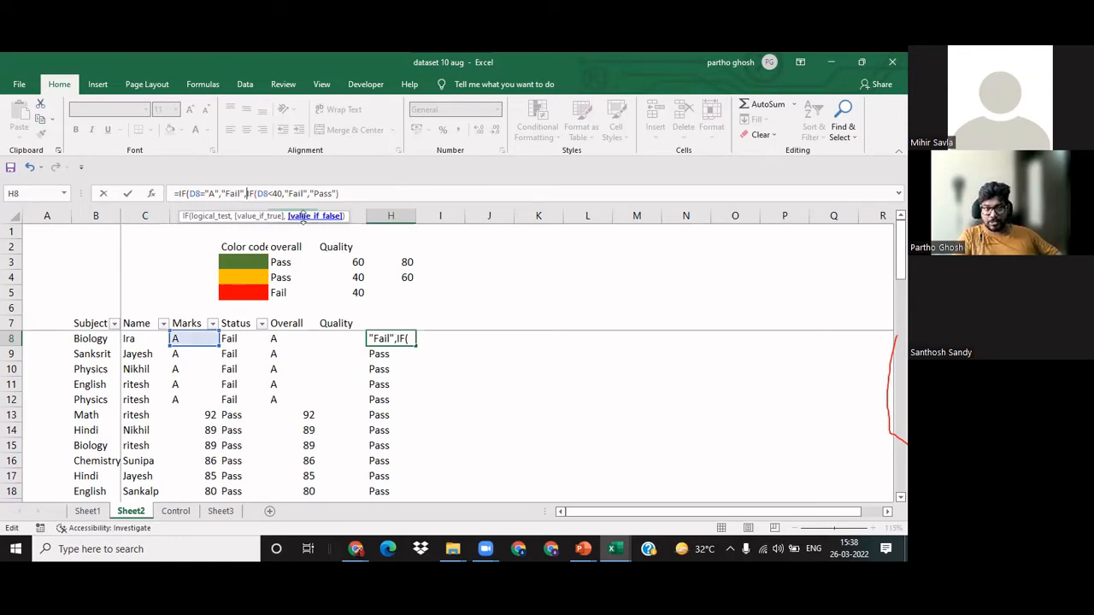
click(364, 192)
text())
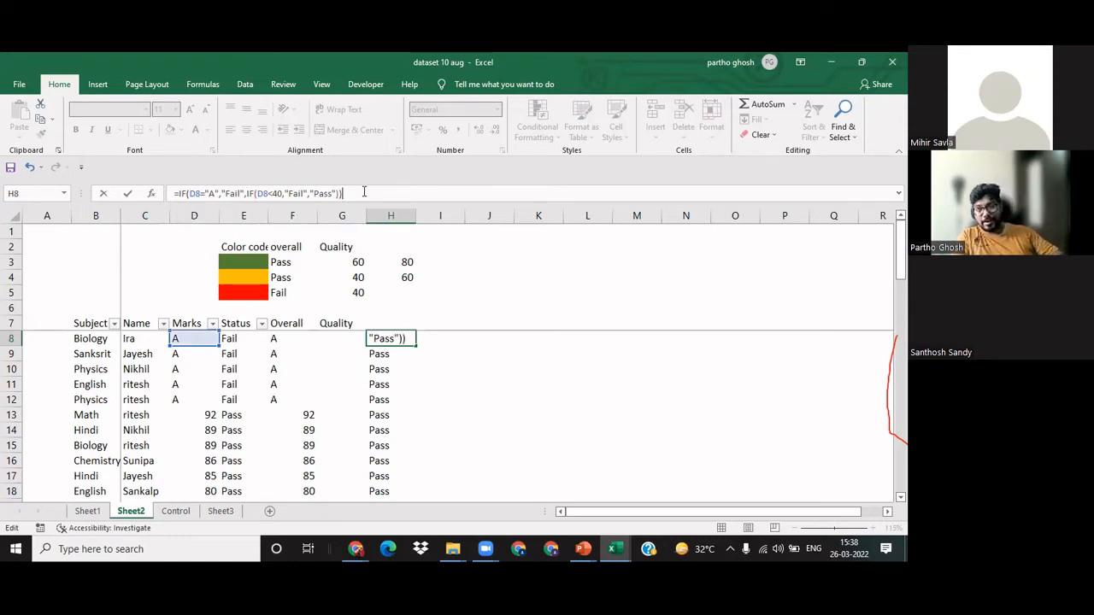
key(Return)
key(Up)
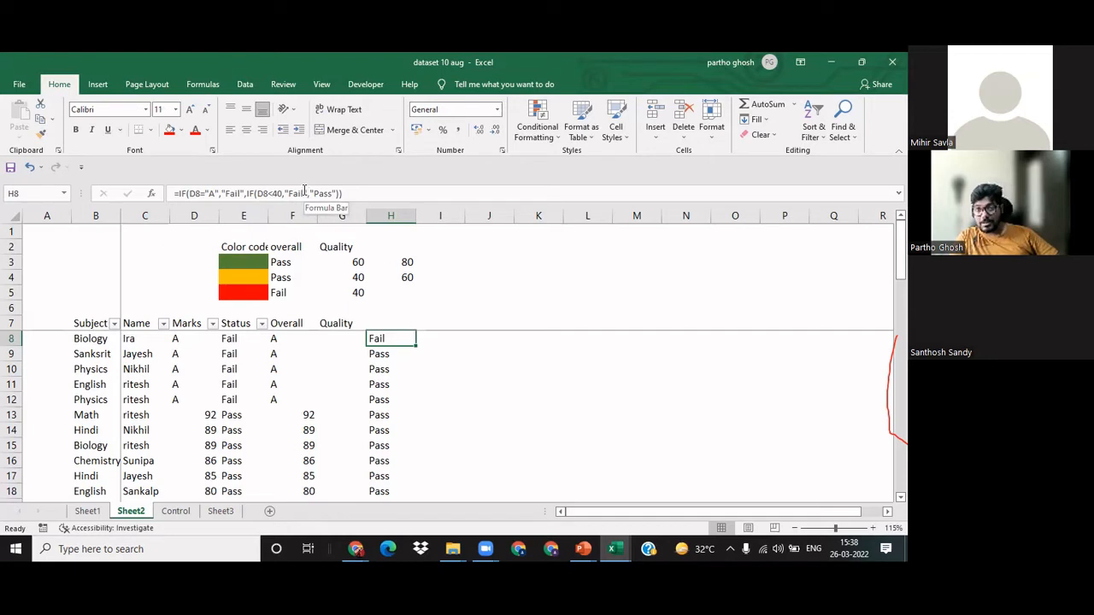
Step: Fill the nested IF formula from H8 down column H to the end of the table
click(488, 371)
click(400, 339)
double_click(416, 344)
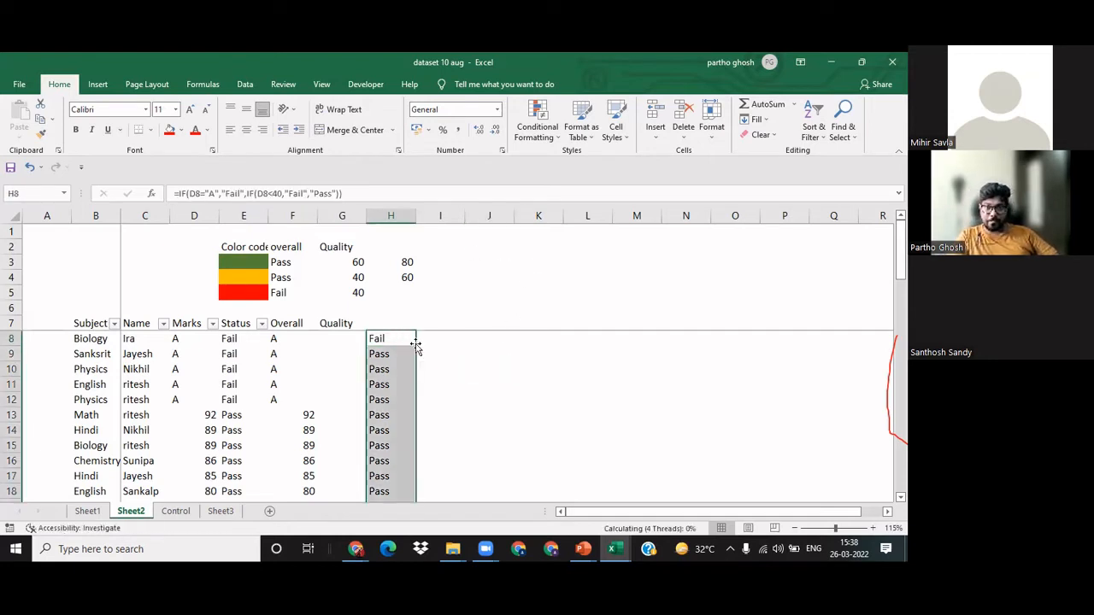
Step: Check the nested IF results in column H against the Marks and Status entries down to the last row
click(381, 378)
scroll(382, 373, down, 4)
scroll(382, 373, down, 6)
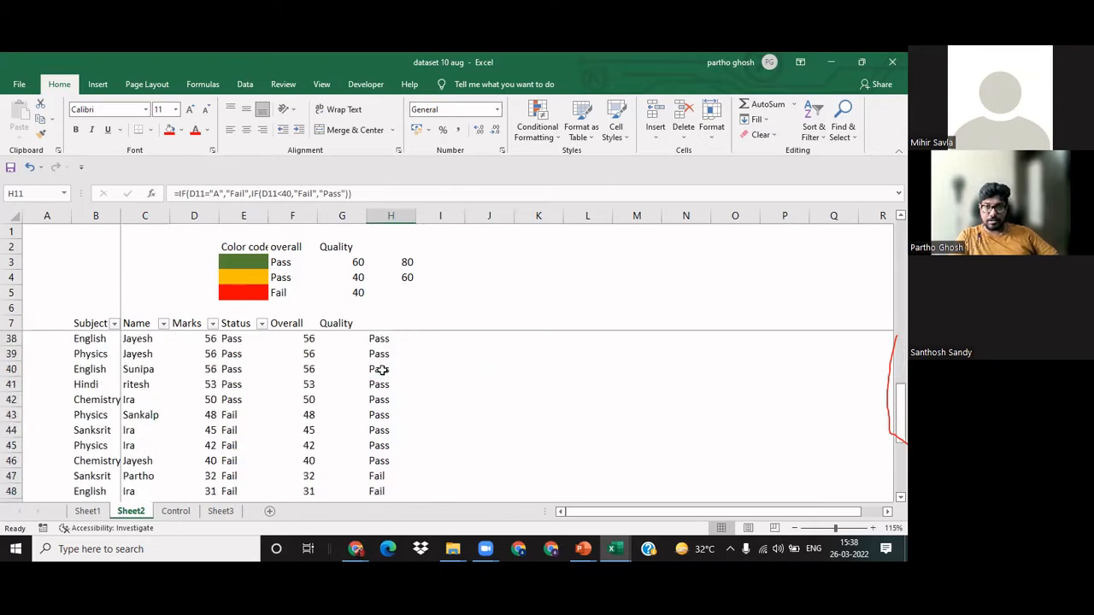
click(382, 369)
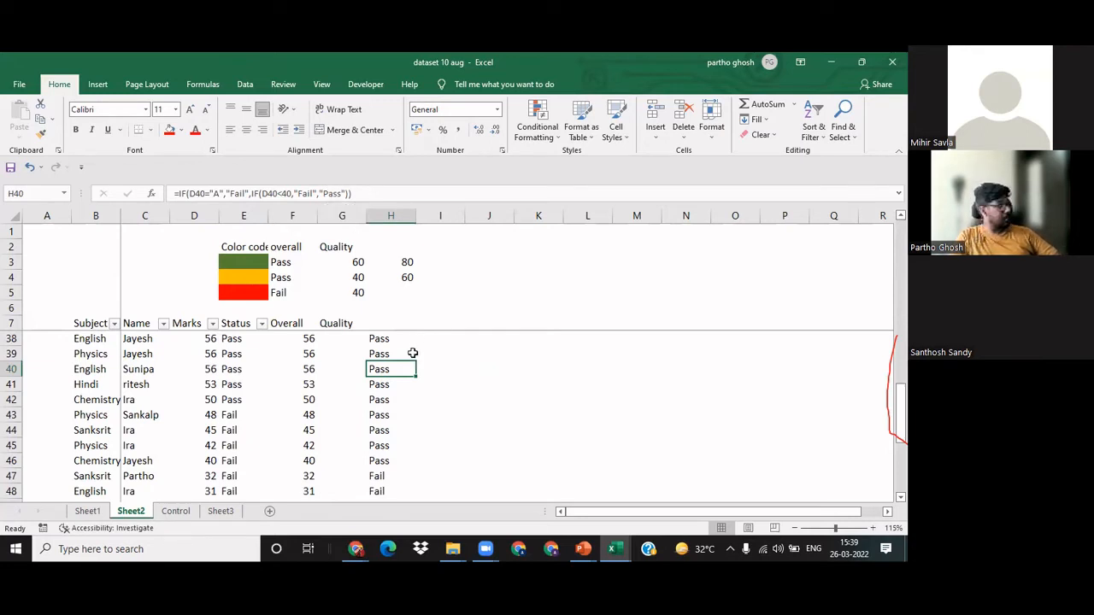
click(440, 382)
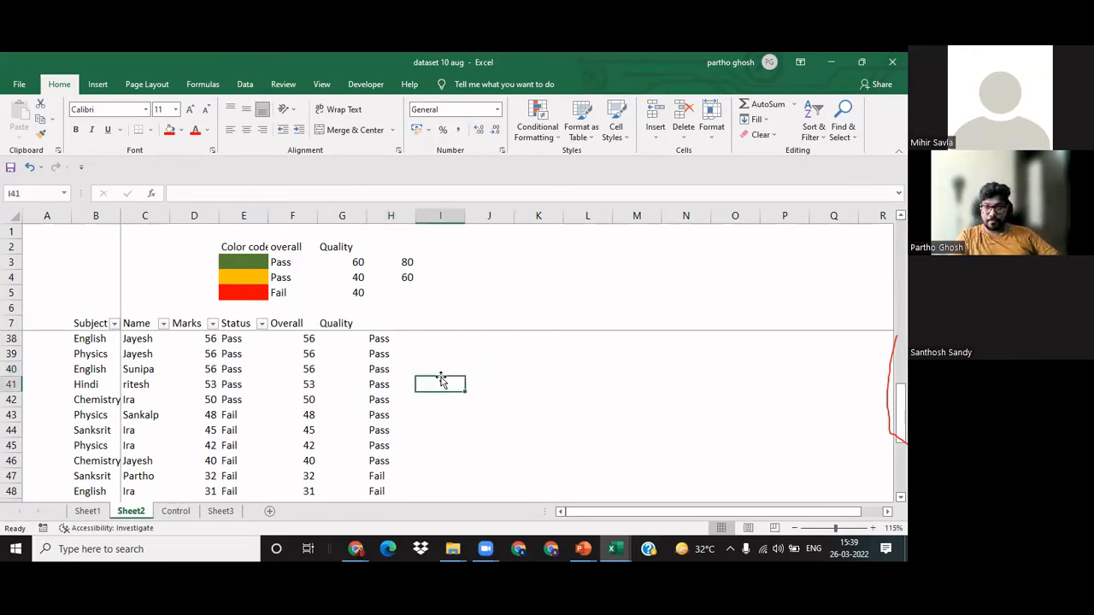
click(383, 397)
scroll(383, 397, down, 5)
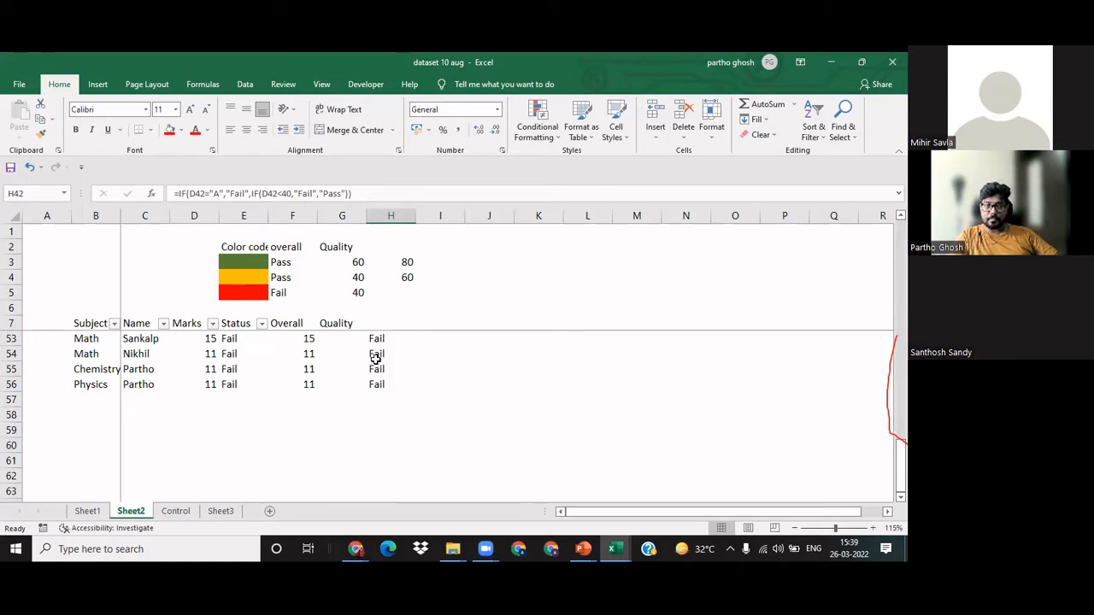
click(373, 354)
key(ctrl+Up)
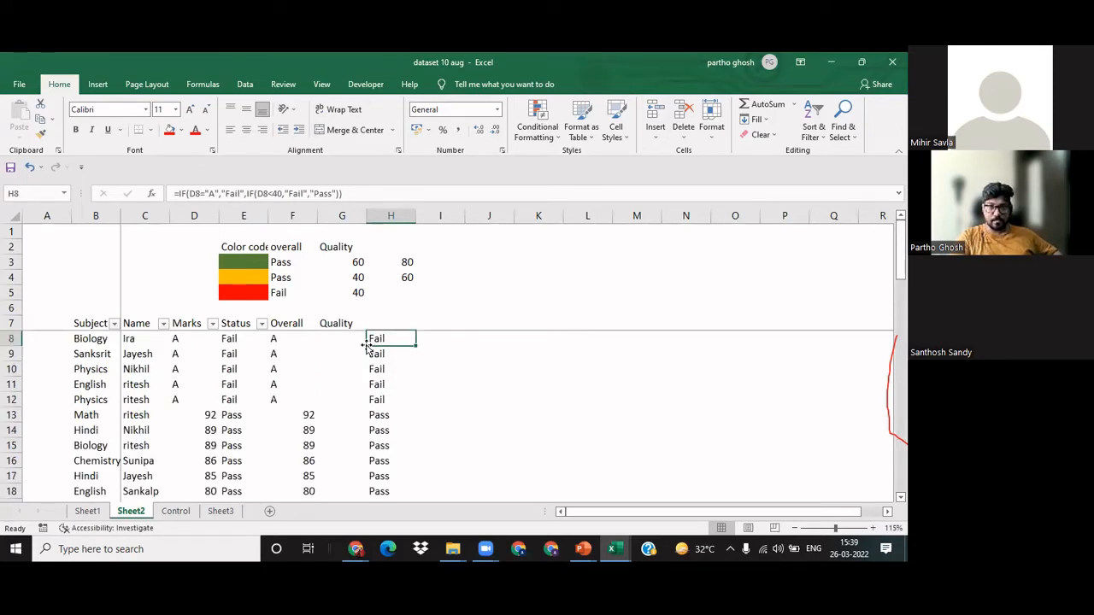
key(Up)
key(Up)
key(Down)
key(Down)
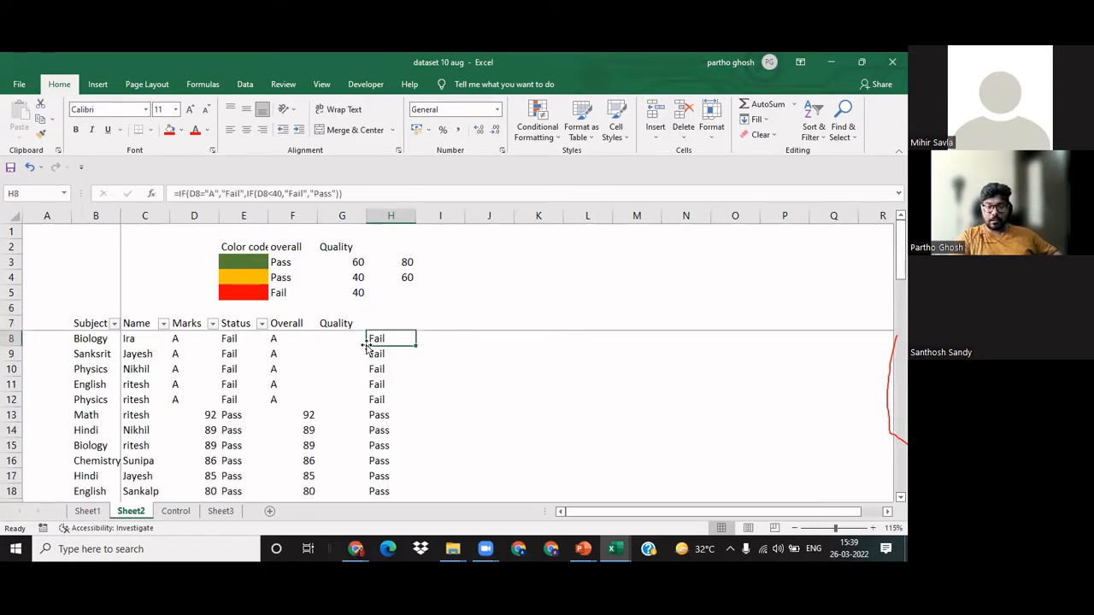
key(Up)
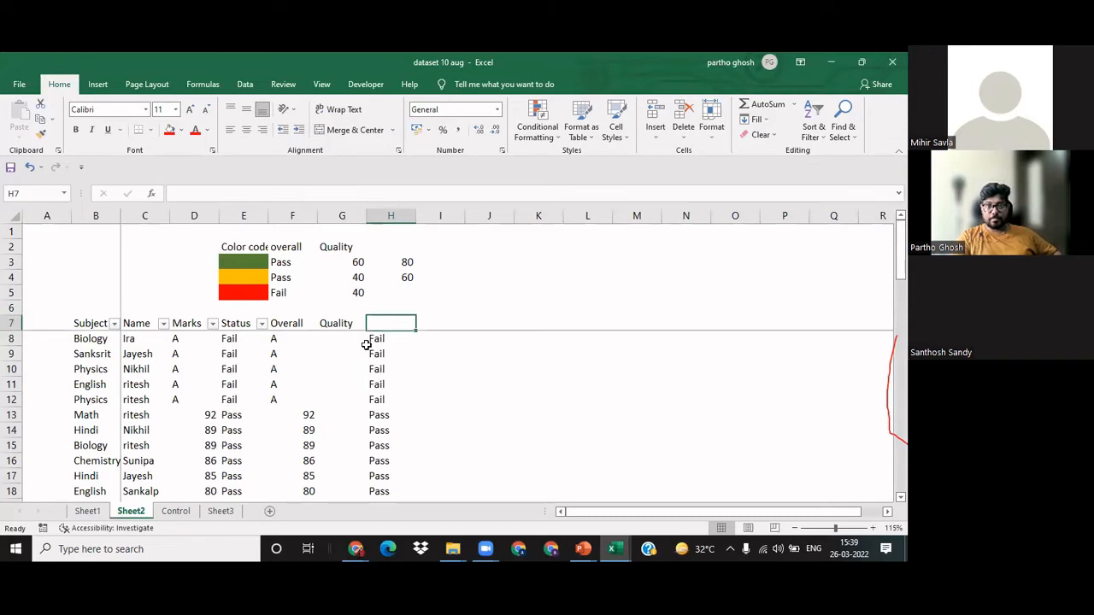
click(364, 152)
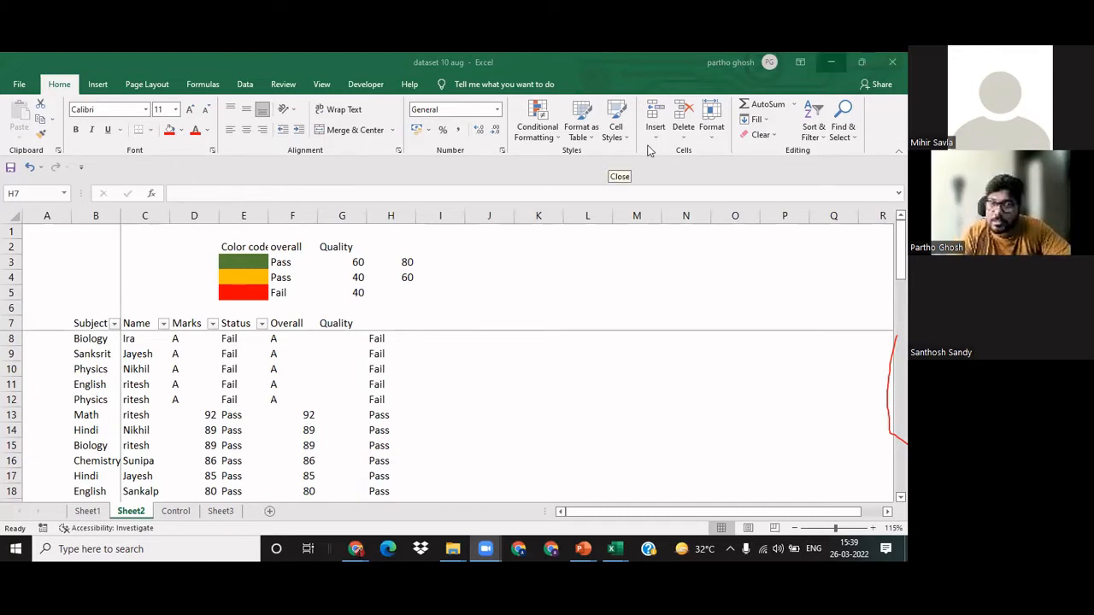
click(495, 419)
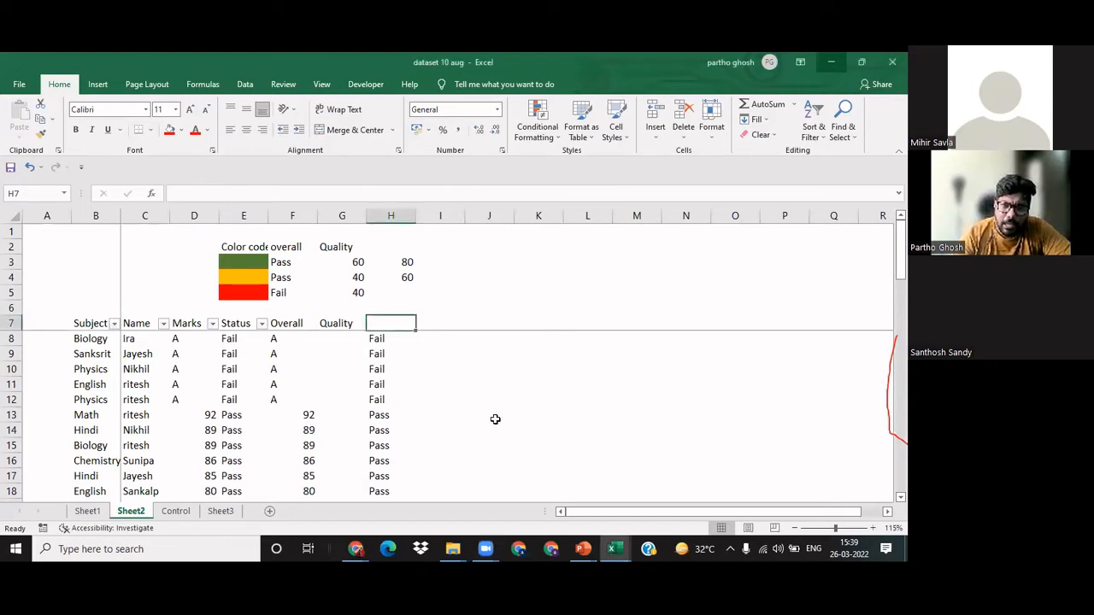
Step: Try to copy the Marks column, header included, into the Overall column starting at F8
click(192, 328)
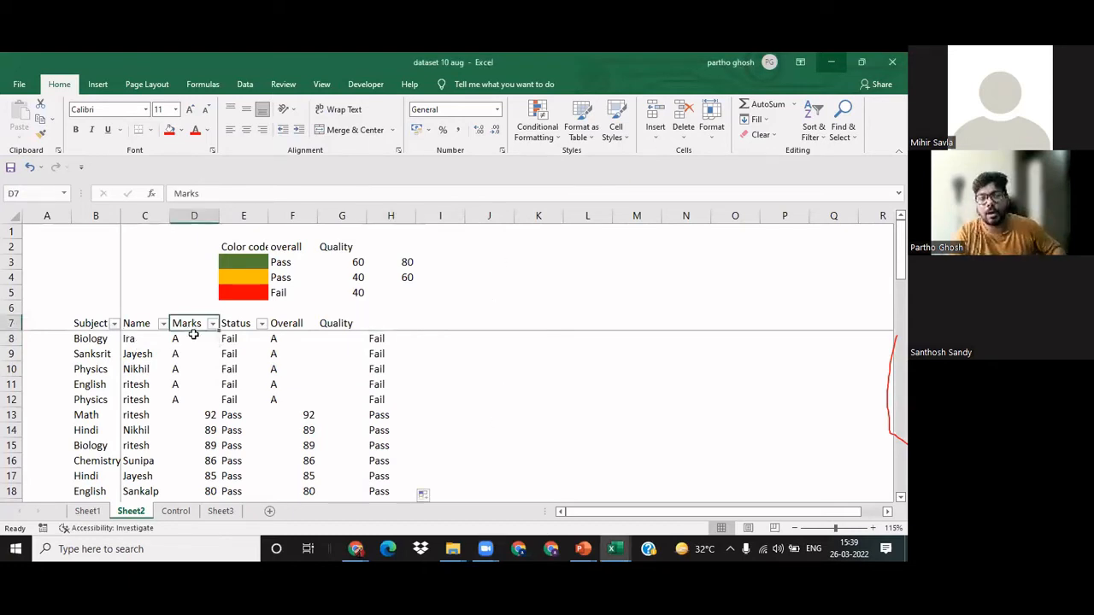
key(ctrl+shift+Down)
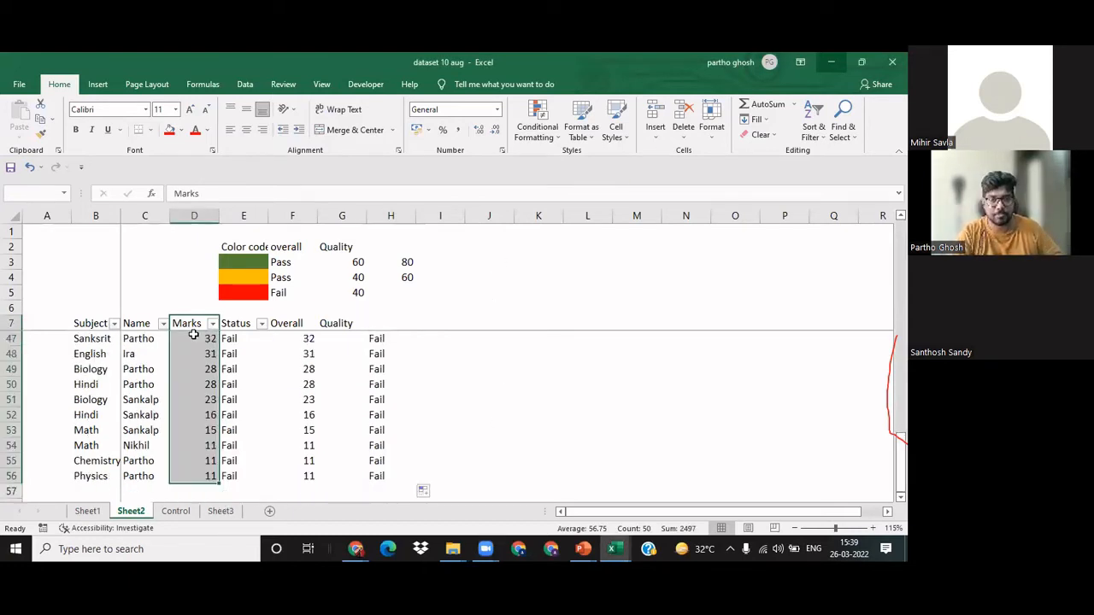
key(ctrl+c)
key(Right)
key(Right)
key(Right)
key(Right)
key(Left)
key(Left)
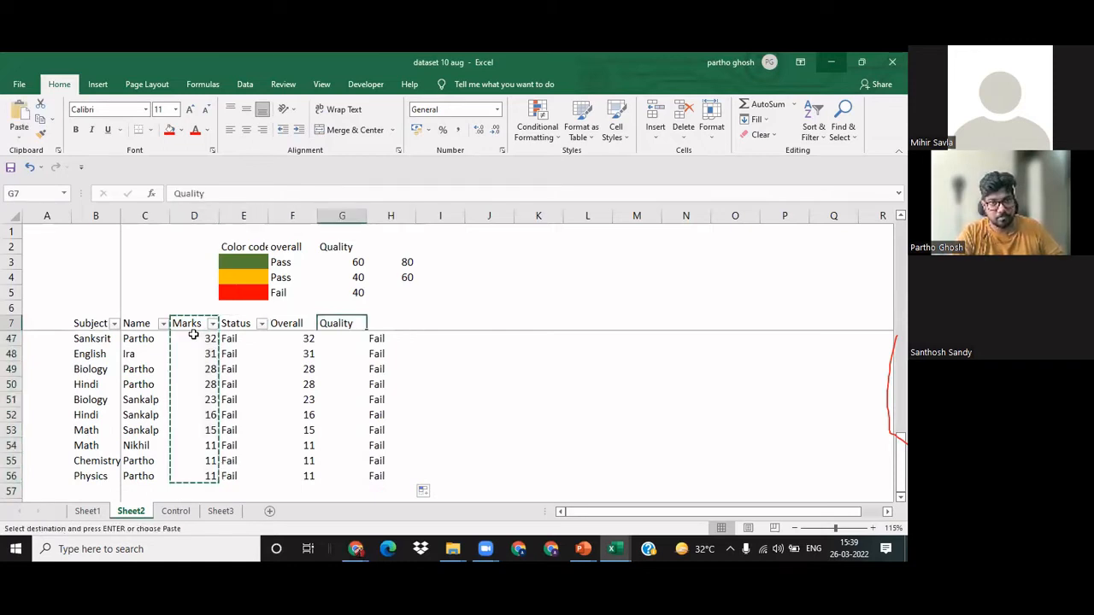
key(Down)
key(Up)
key(Down)
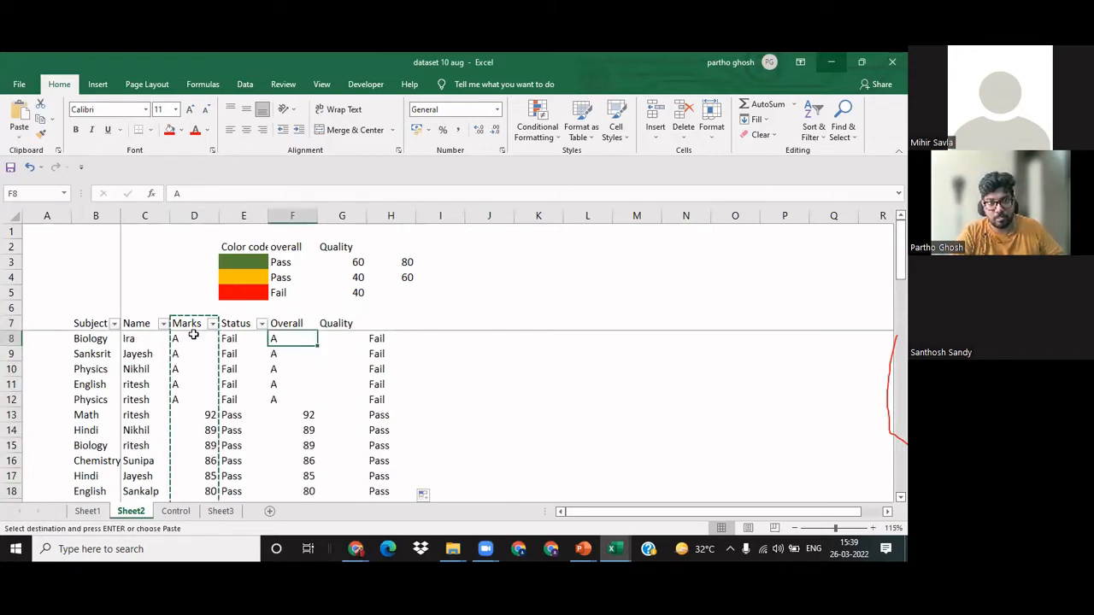
key(ctrl+v)
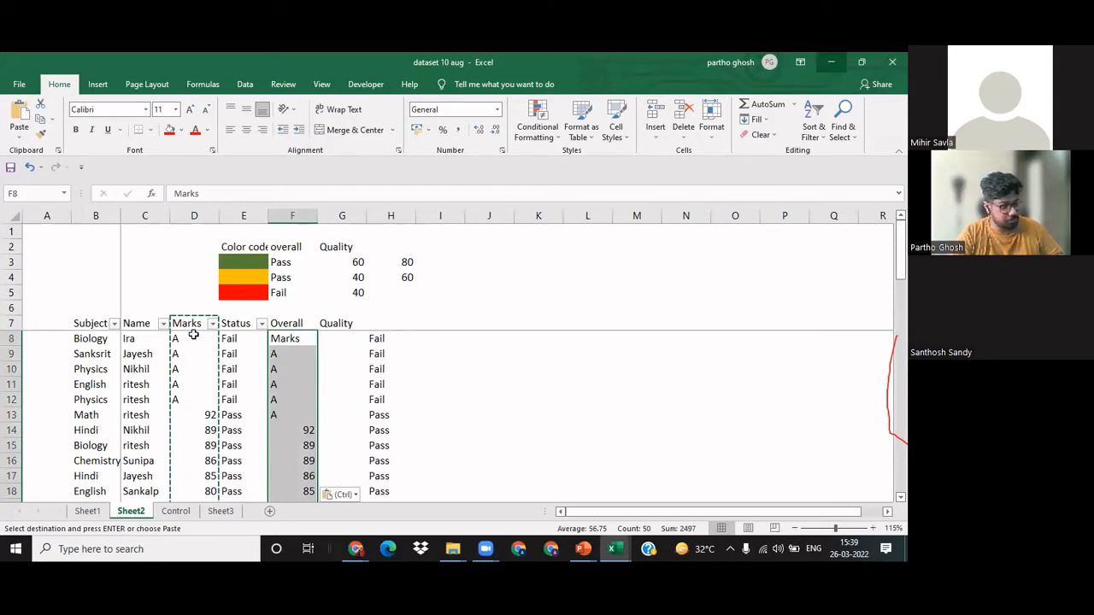
key(ctrl+z)
Step: Copy the marks from D8 down, without the header, into the Overall column starting at F8
key(Left)
key(Left)
key(ctrl+shift+Down)
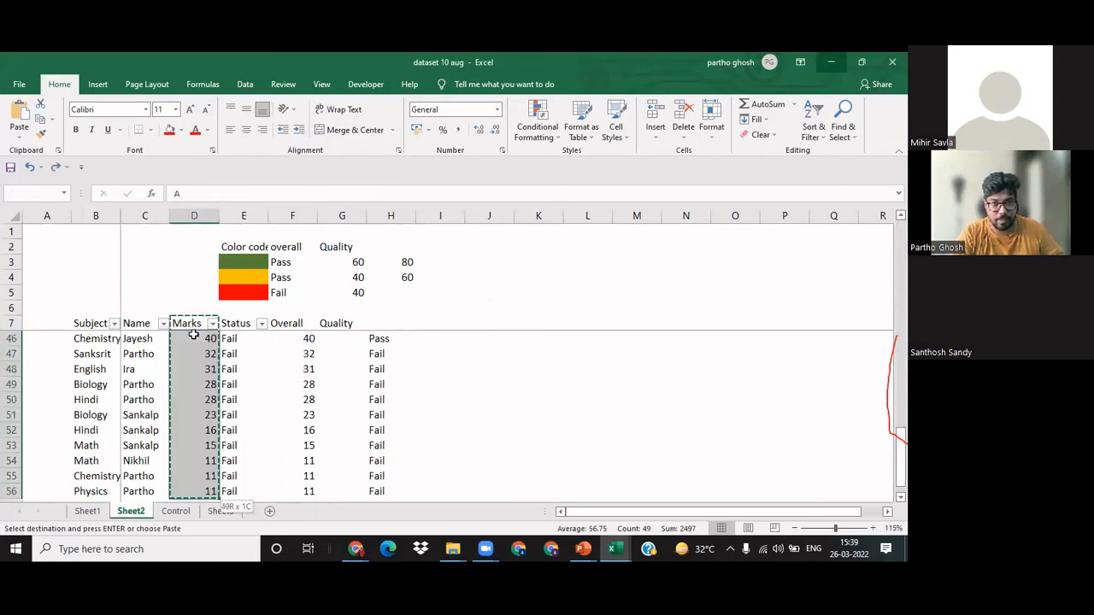
key(Up)
key(Down)
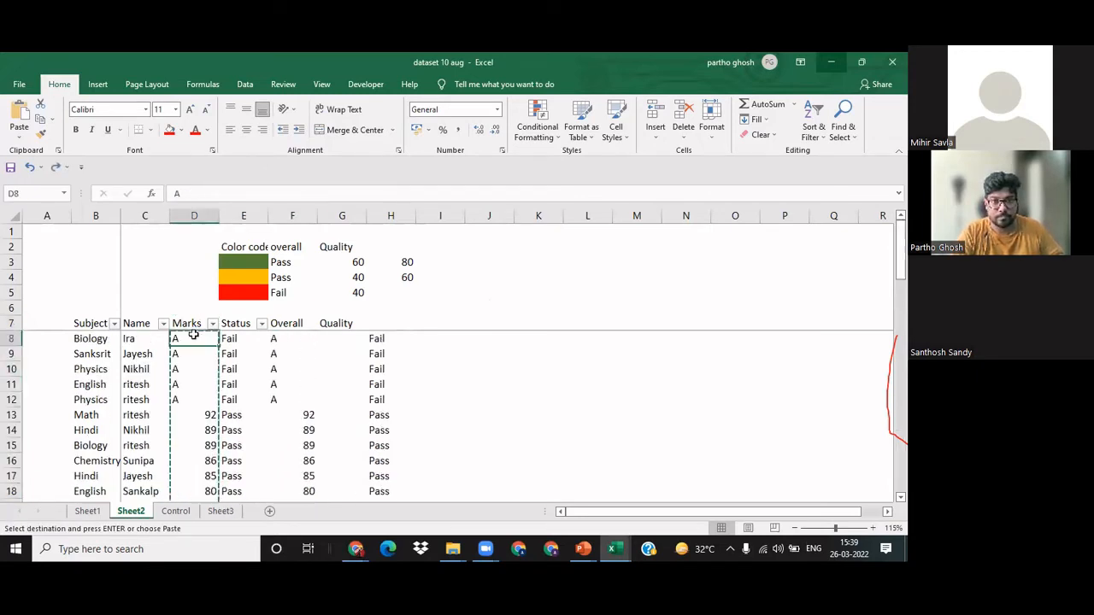
key(Right)
key(Right)
key(ctrl+v)
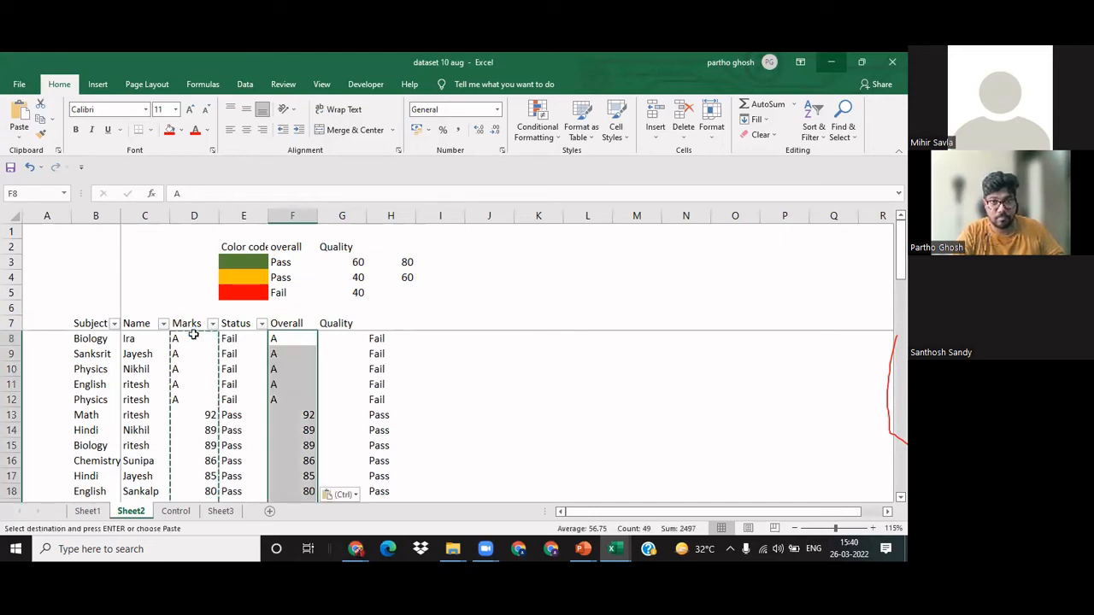
Step: Paste the copied marks into the Quality column starting at G8
key(Right)
key(ctrl)
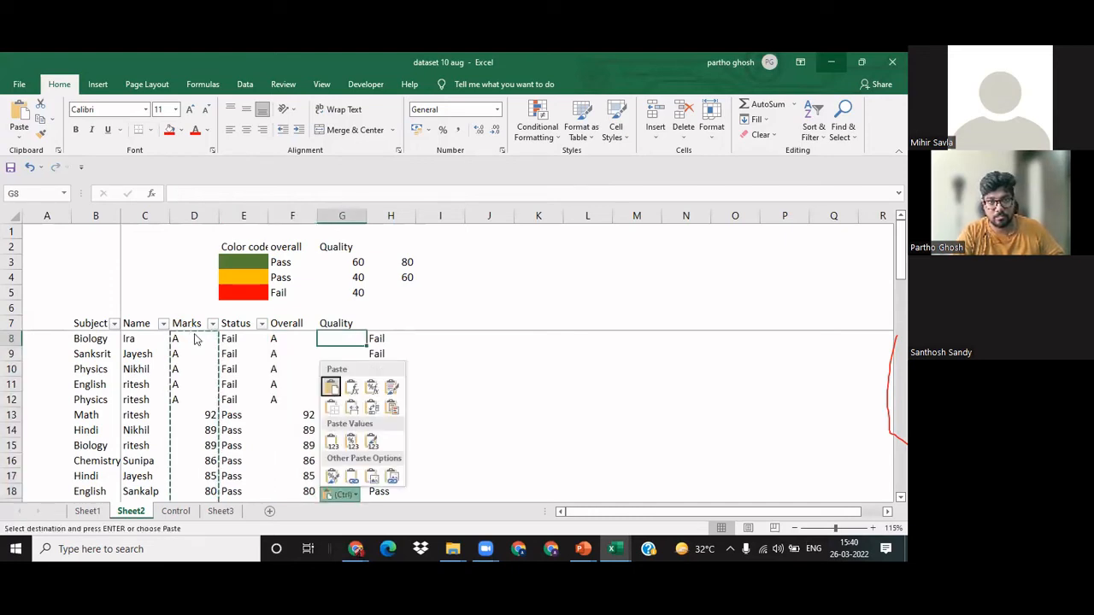
key(Escape)
key(Right)
key(Left)
key(ctrl+v)
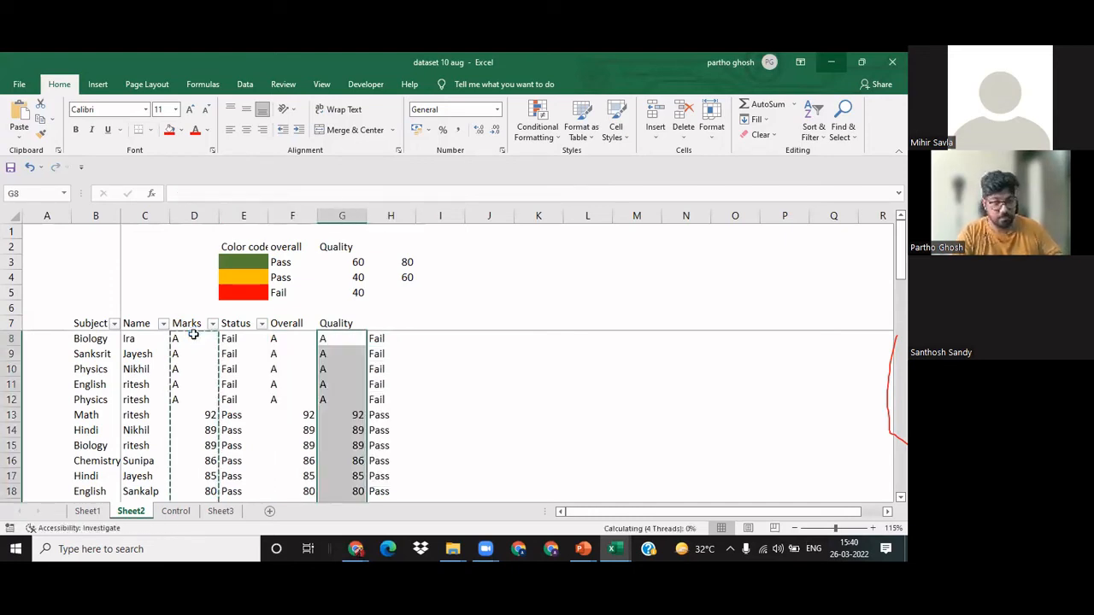
Step: Clear the nested IF formulas from column H, from H8 down to the last table row
key(Right)
key(ctrl+shift+Down)
key(Delete)
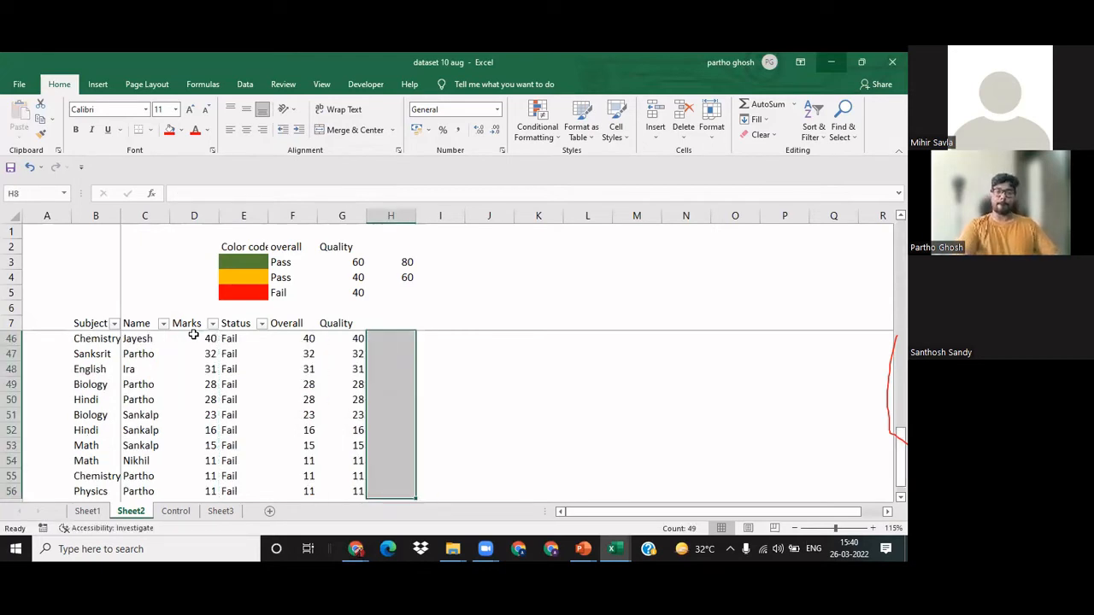
key(Up)
key(Down)
key(Left)
key(Left)
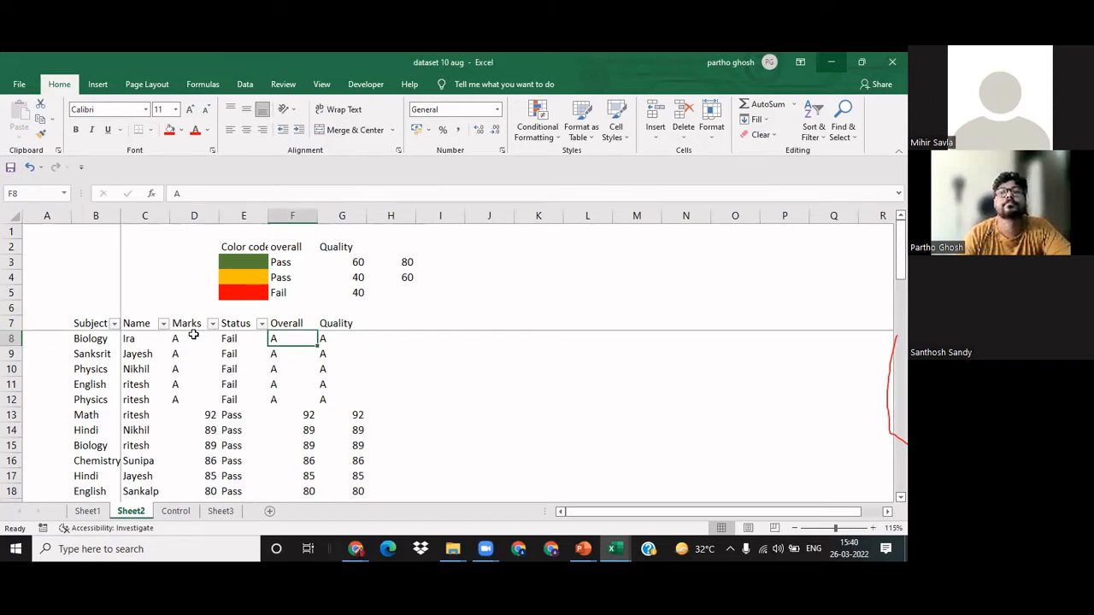
click(546, 141)
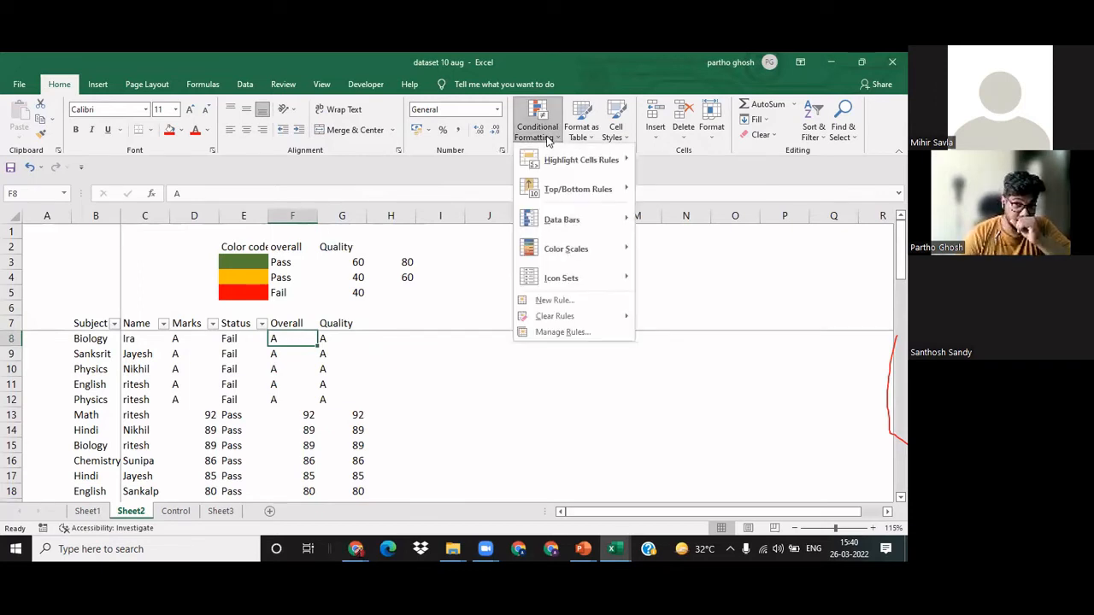
mouse_move(580, 160)
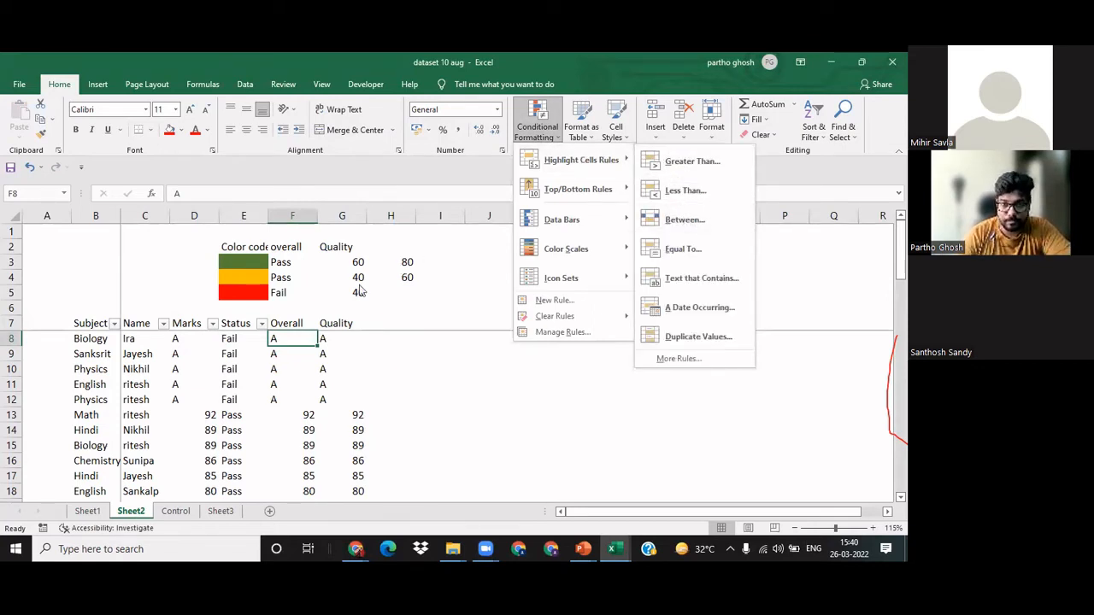
click(397, 303)
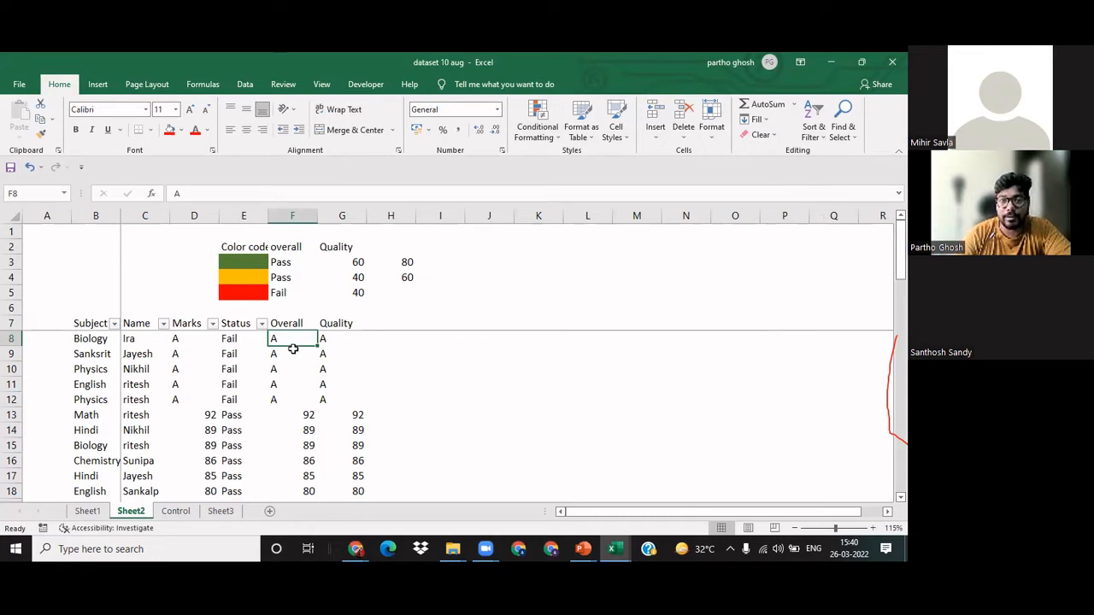
click(440, 369)
click(282, 341)
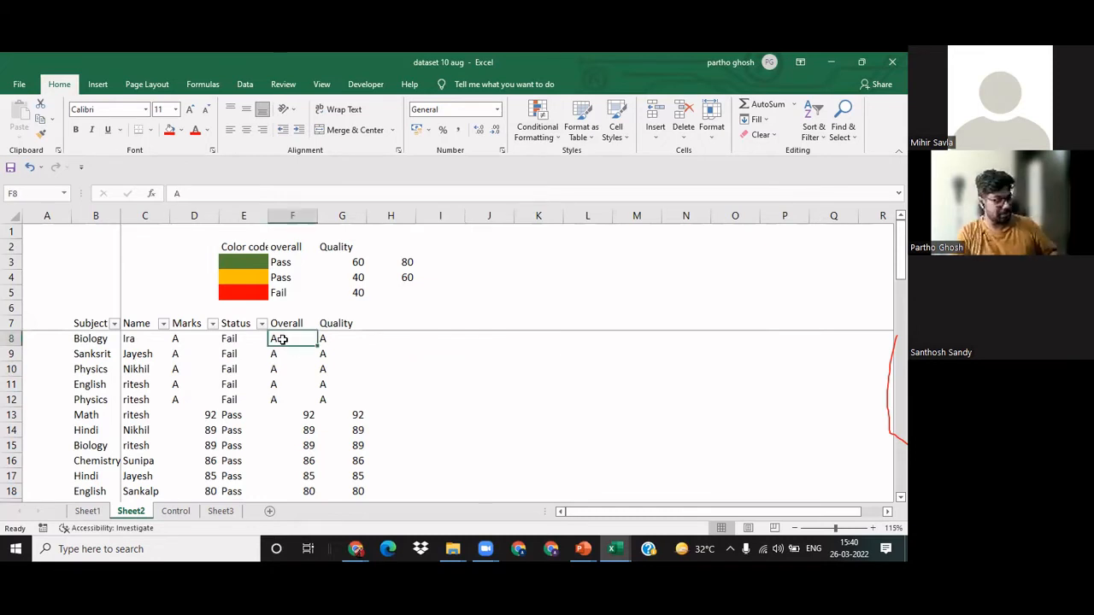
key(ctrl+shift+Down)
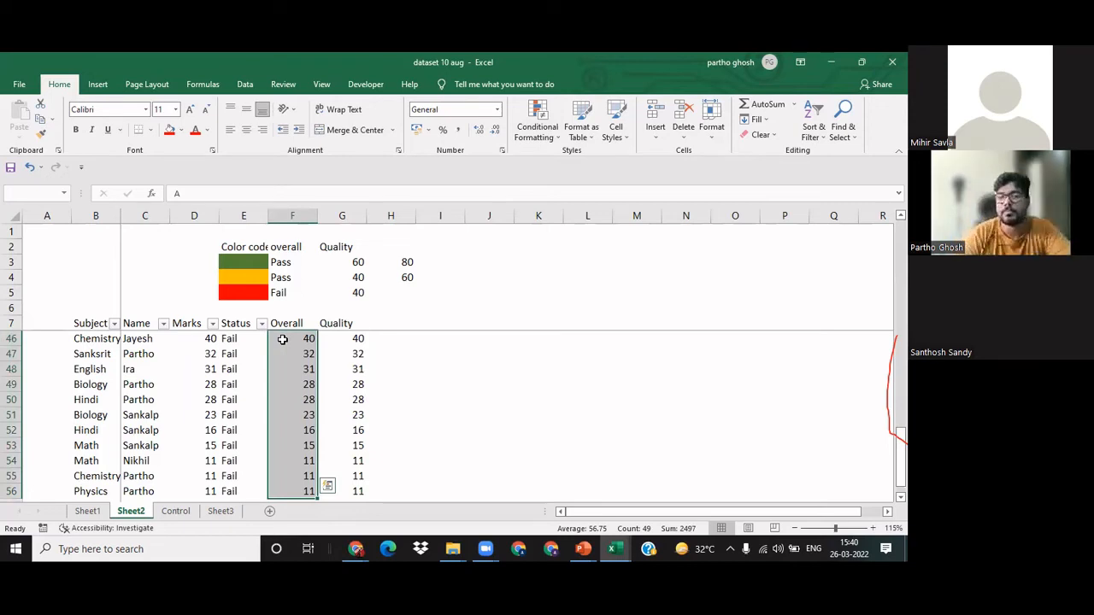
scroll(308, 384, up, 13)
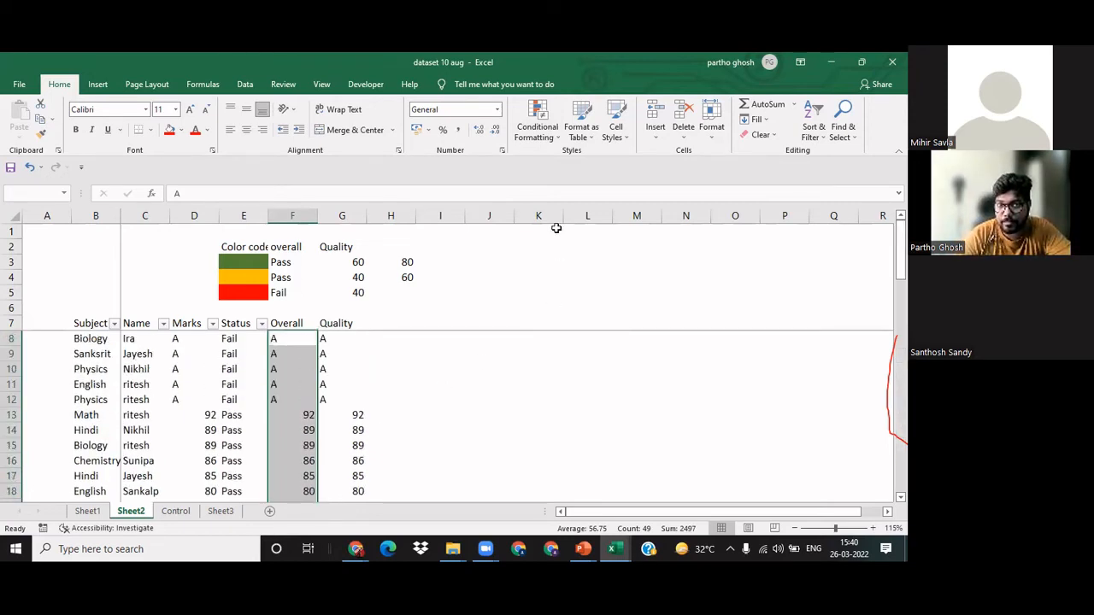
click(552, 137)
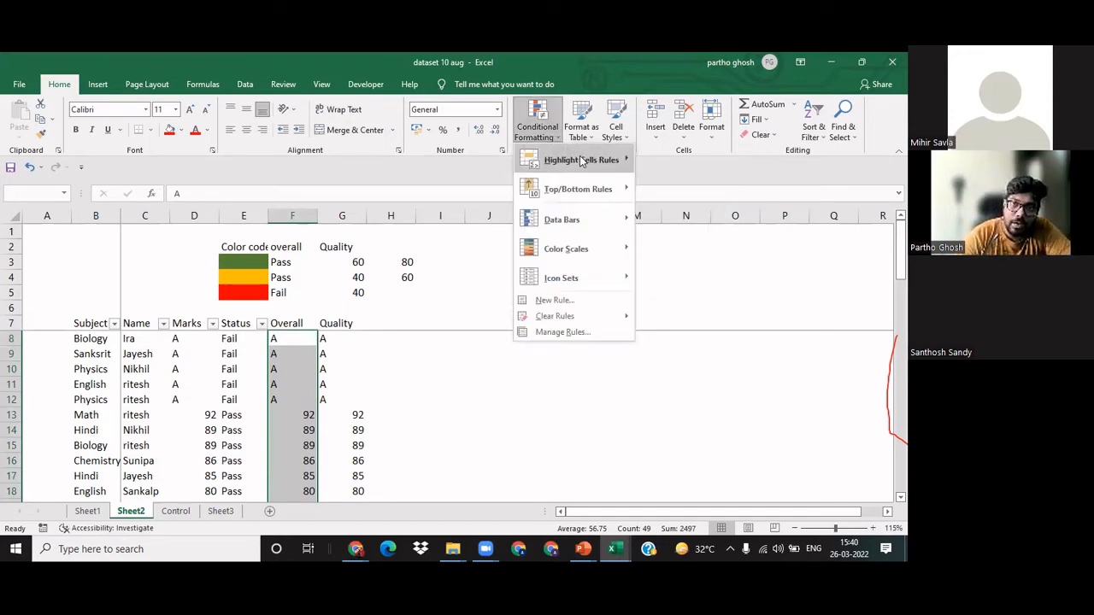
mouse_move(581, 162)
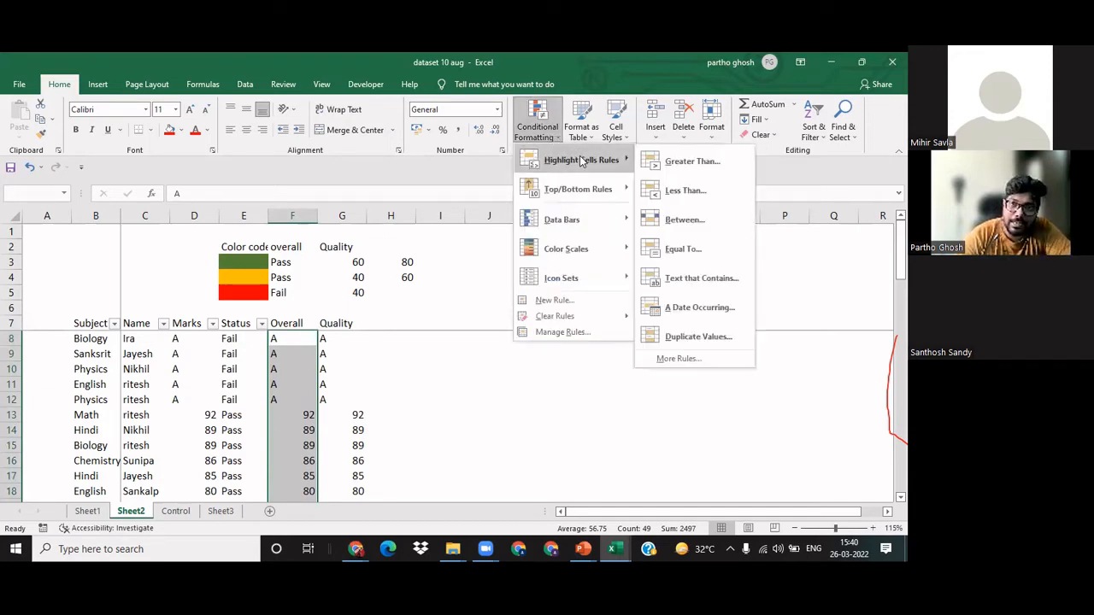
click(689, 217)
click(682, 212)
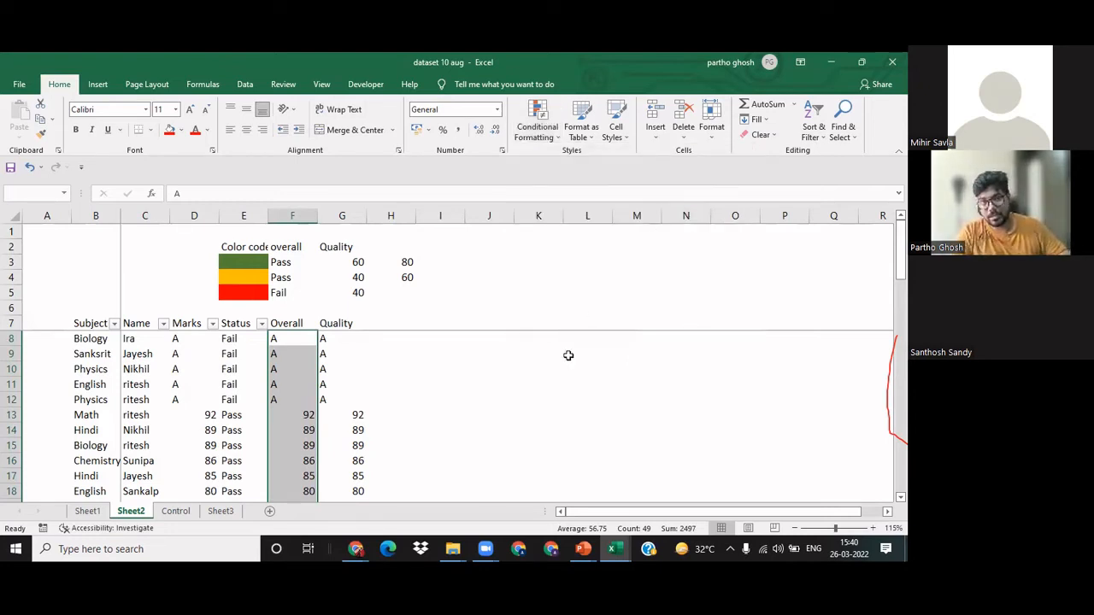
click(525, 430)
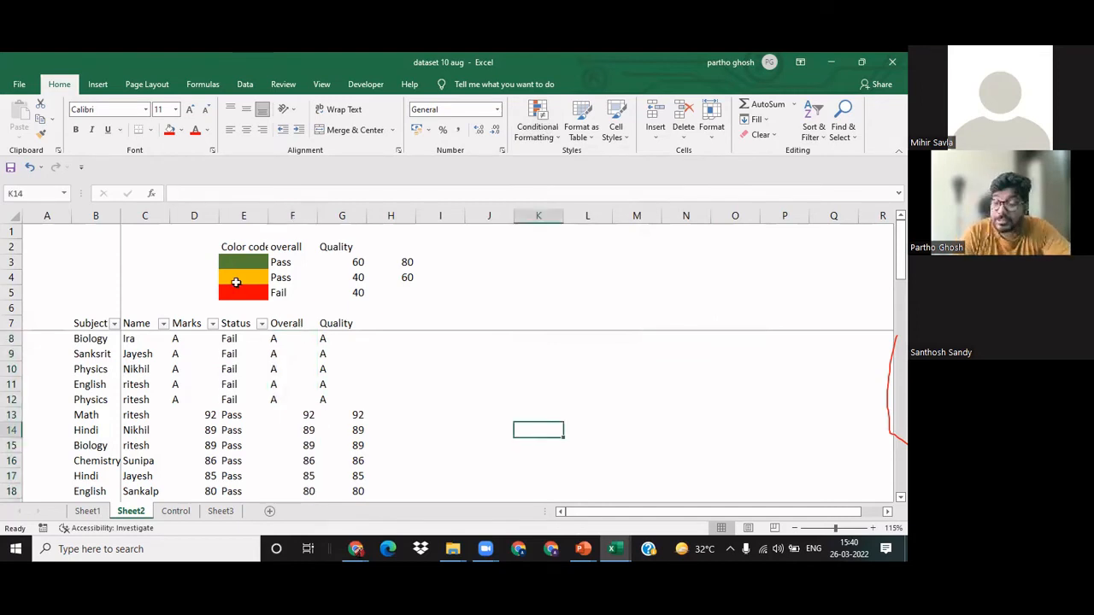
Step: Insert a row above the green legend row and fill its color code cell E3 with blue
click(353, 292)
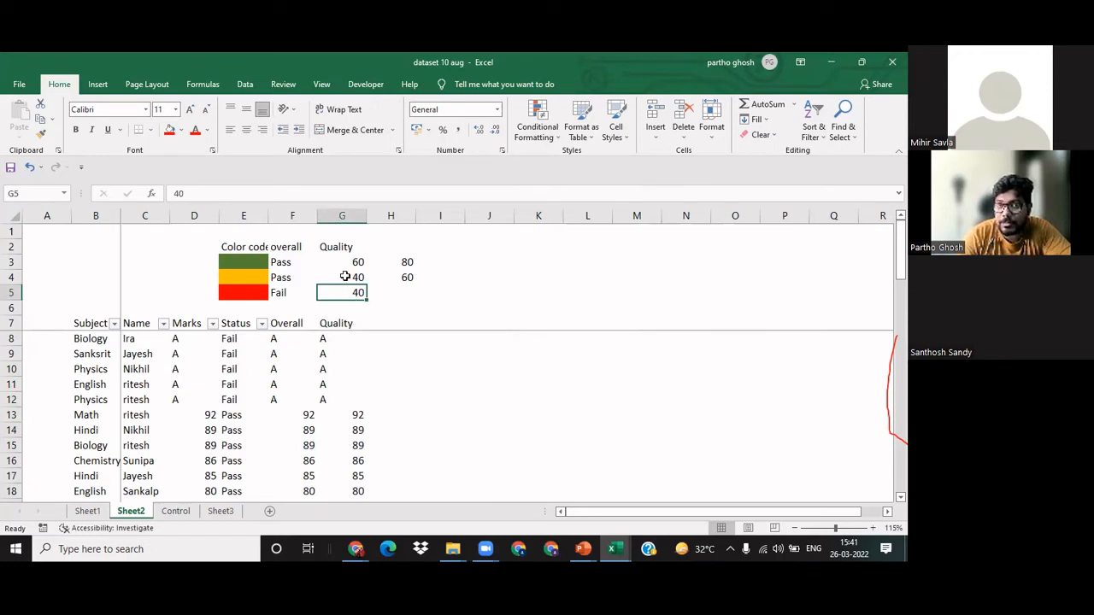
drag(349, 277, 411, 260)
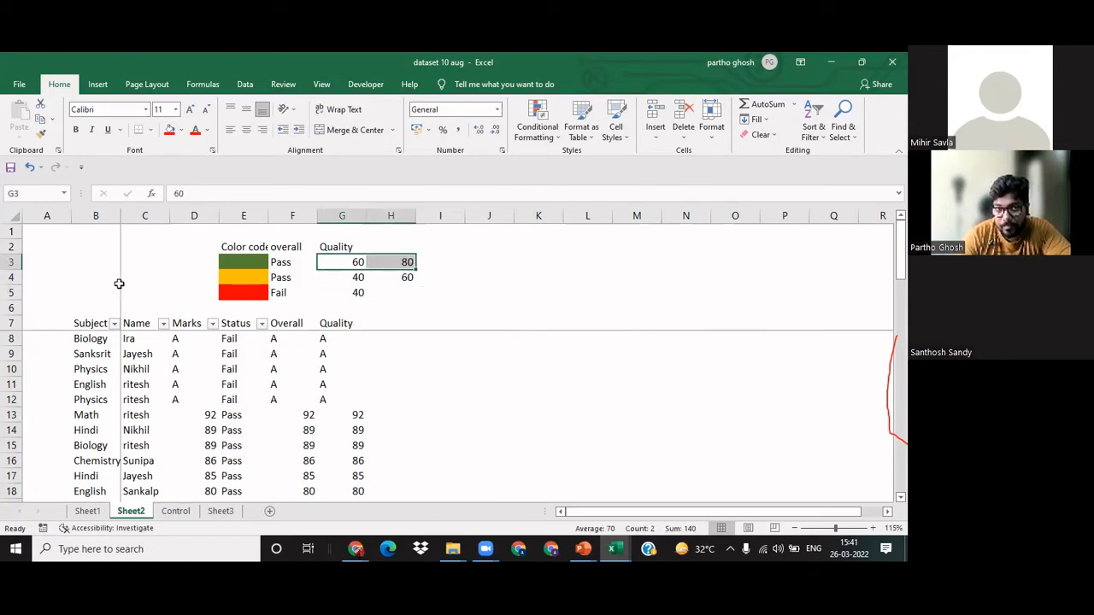
click(223, 262)
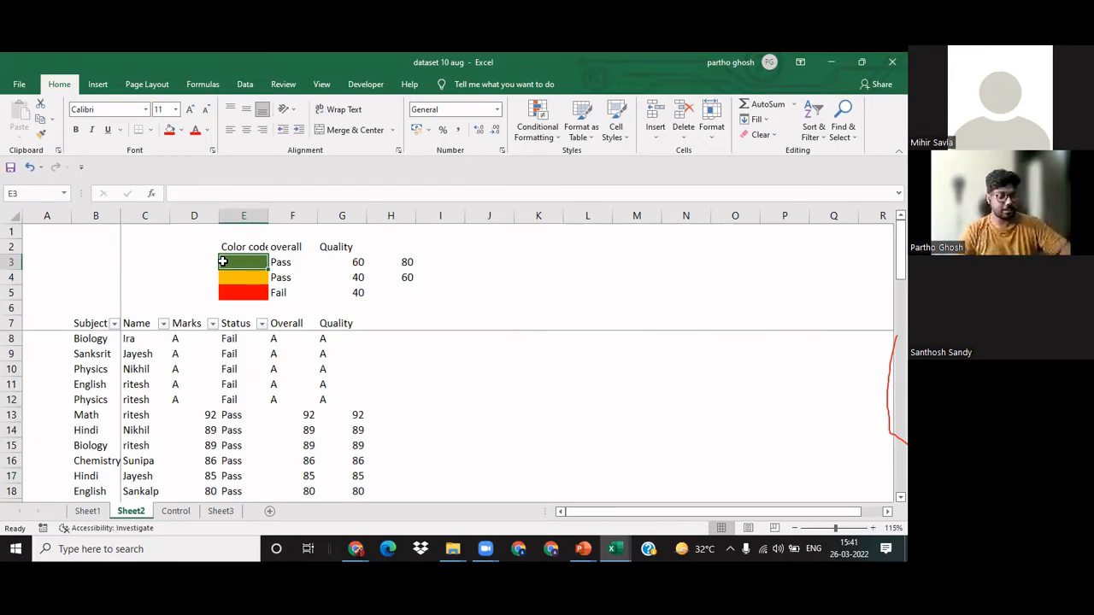
key(alt+i)
key(r)
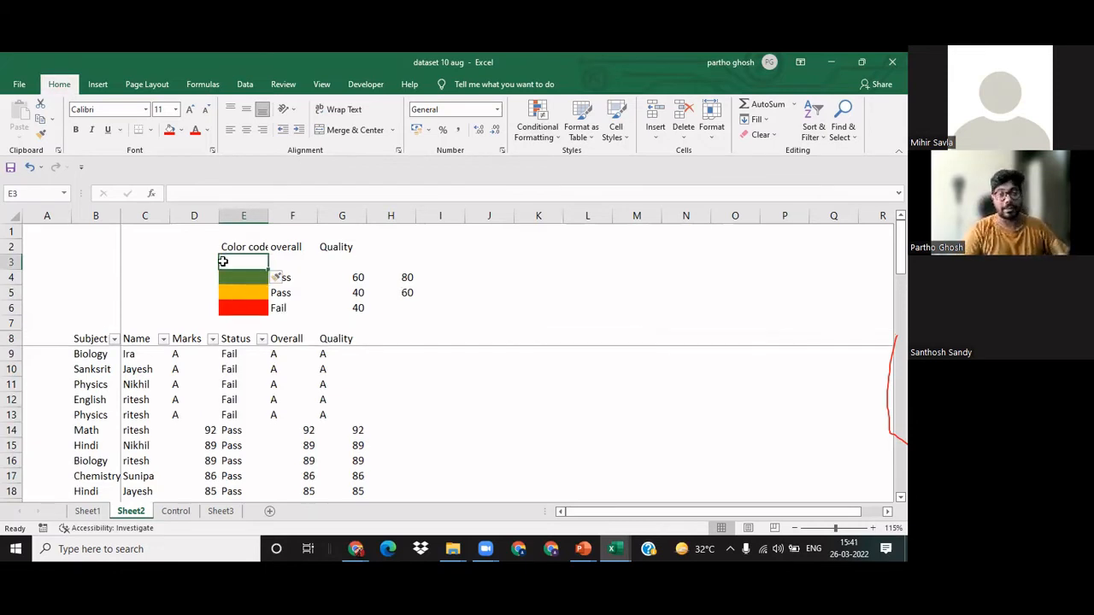
click(181, 130)
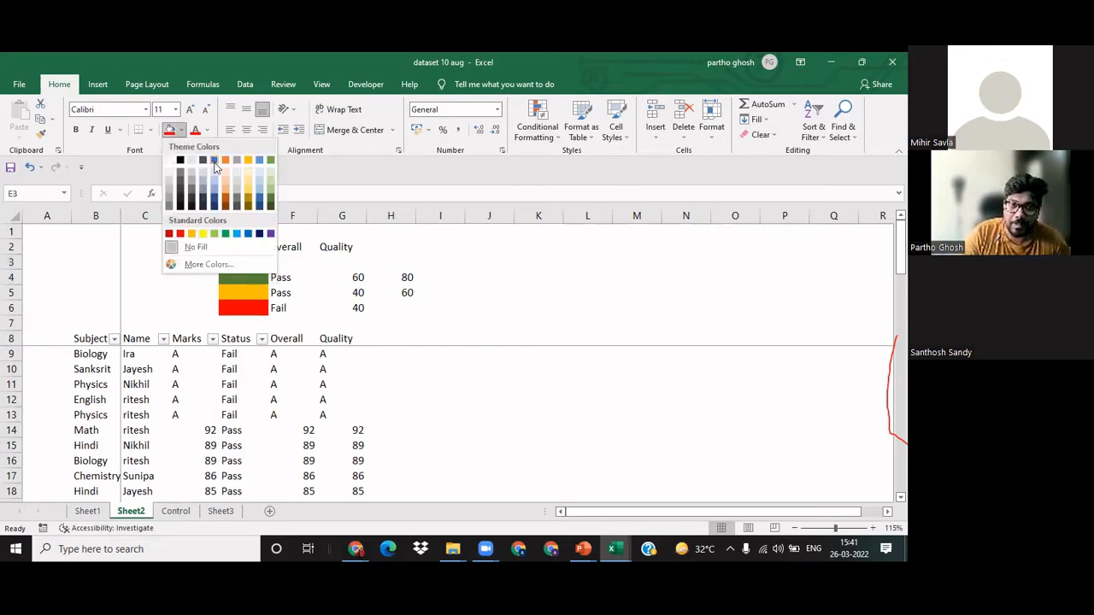
click(214, 161)
Step: Copy the Pass label from F4 into F3 of the blue legend row
click(282, 273)
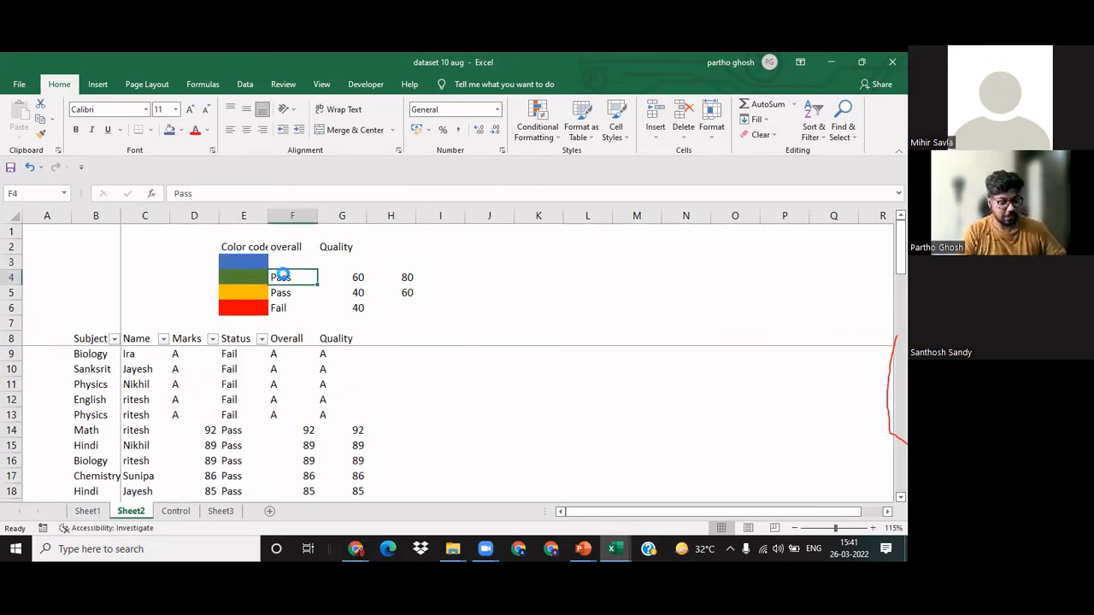
key(ctrl+c)
click(289, 259)
key(ctrl+v)
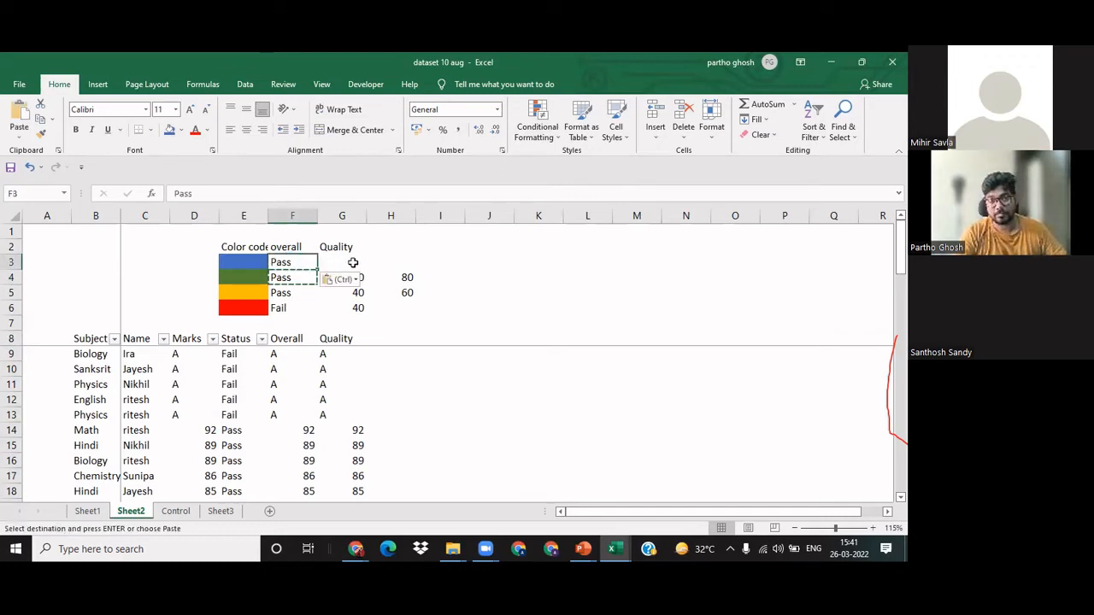
Step: Enter 80 as the Quality value in G3 of the blue legend row
click(352, 262)
key(Escape)
text(8)
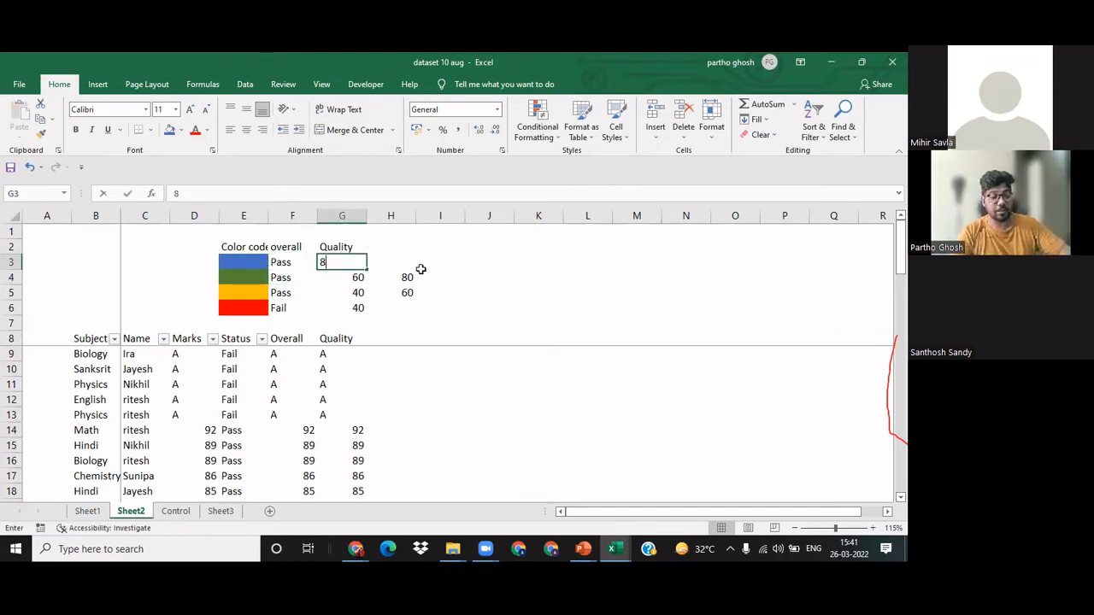
text(0-)
key(BackSpace)
key(Return)
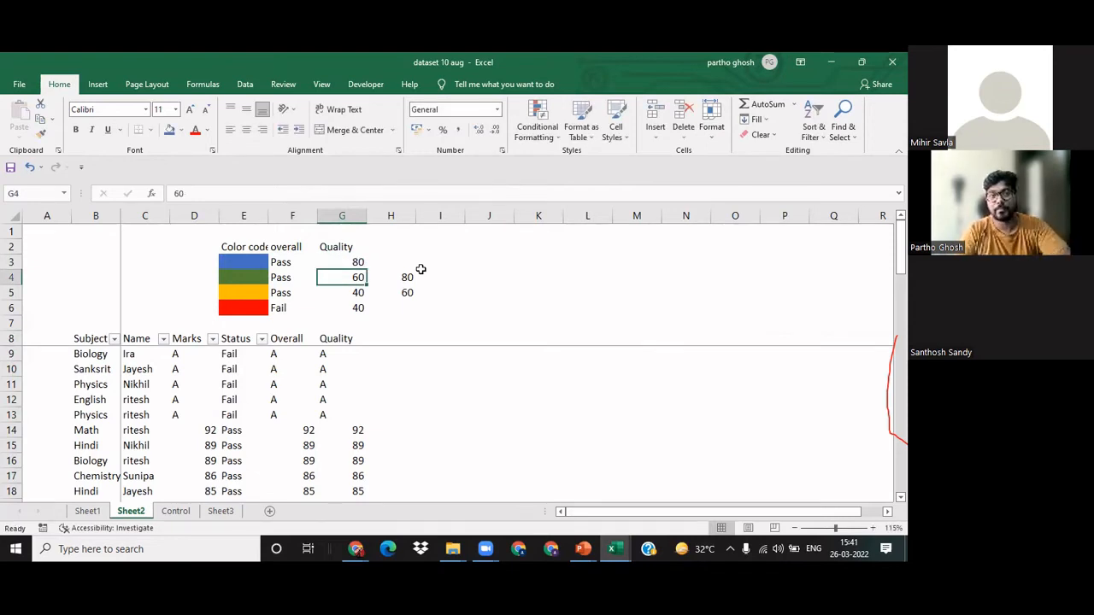
click(291, 265)
click(354, 263)
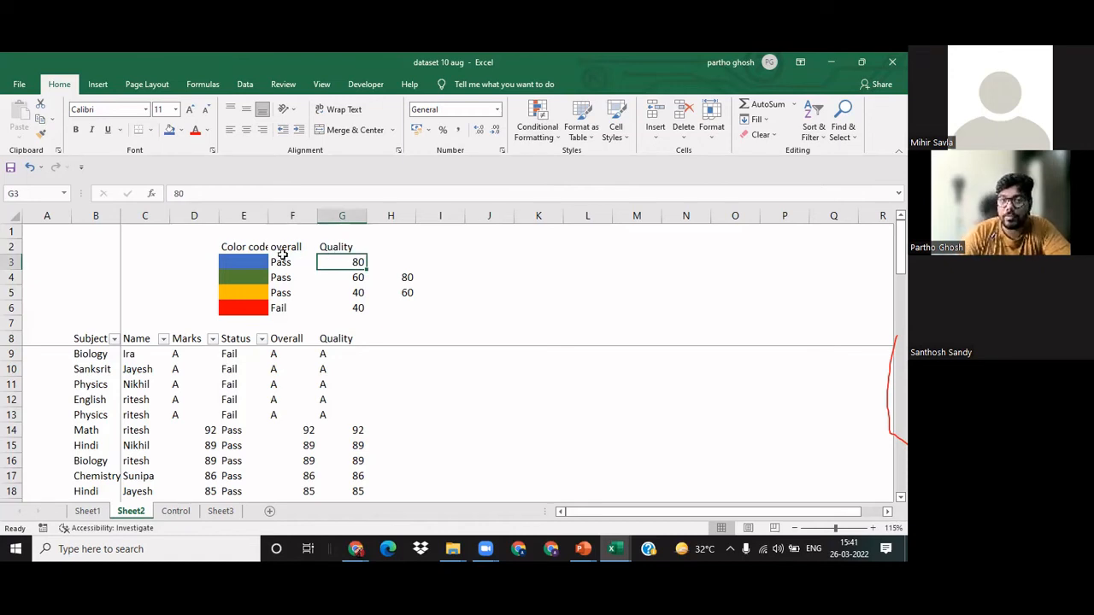
Step: Apply borders to every cell of the marks table, from the header row down to row 57
click(287, 339)
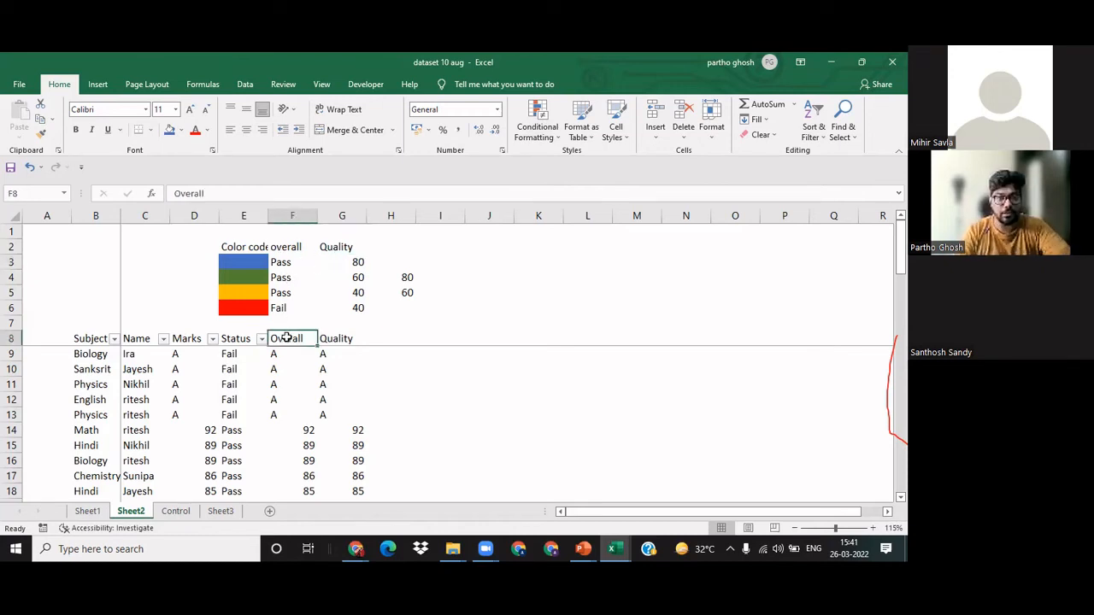
key(Left)
key(Left)
key(Left)
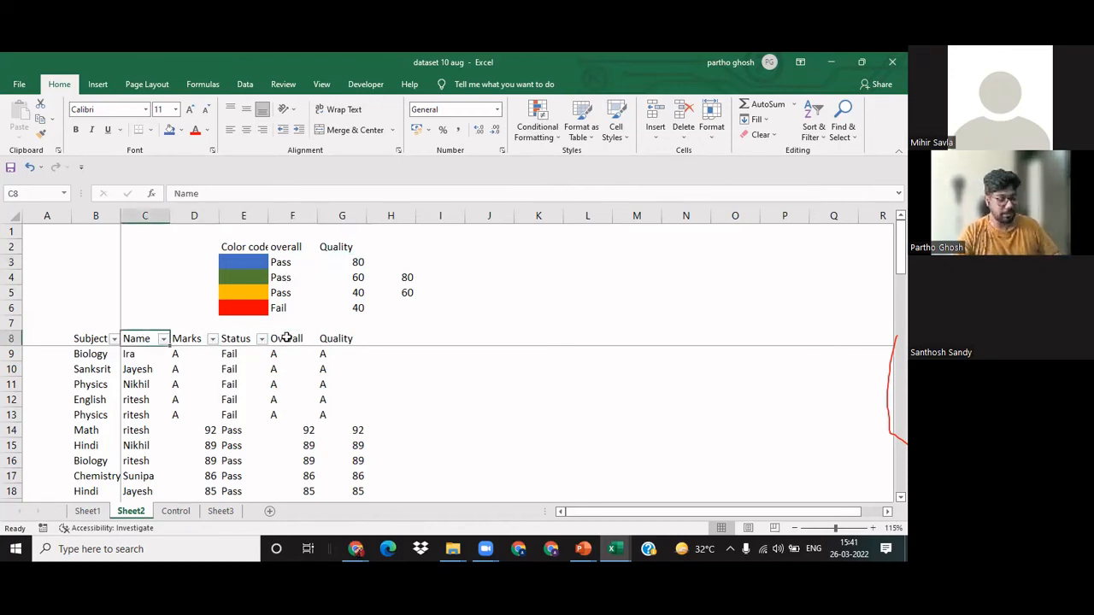
key(ctrl+a)
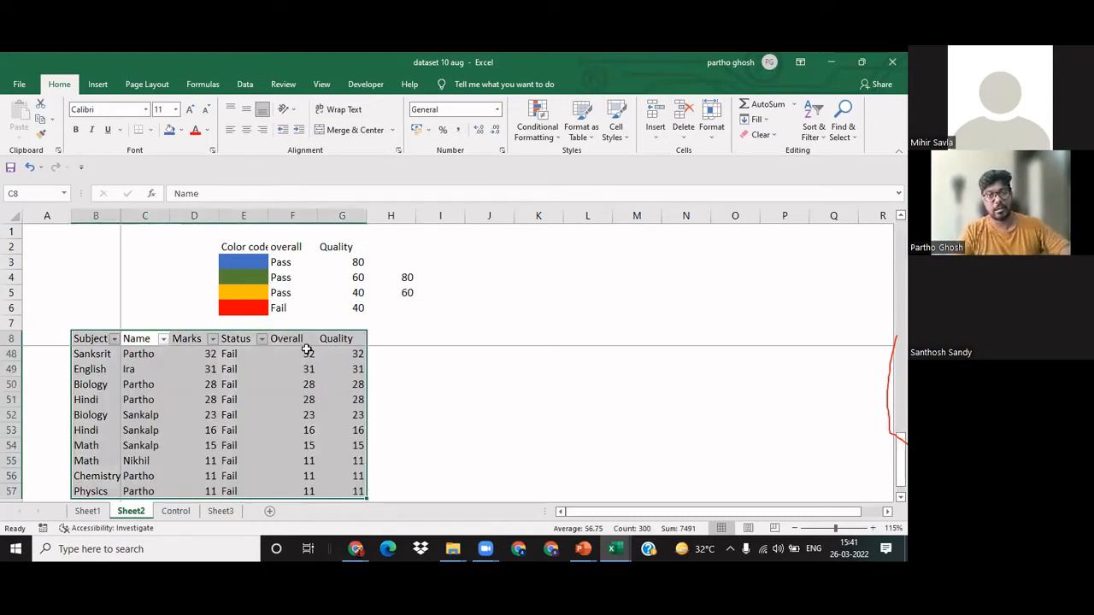
click(353, 361)
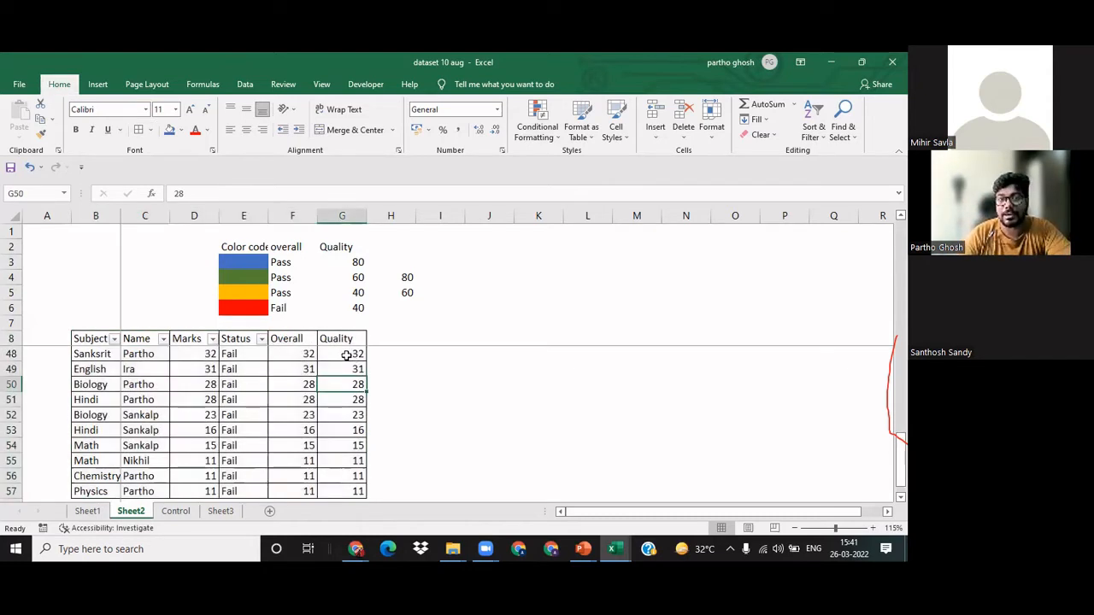
click(297, 340)
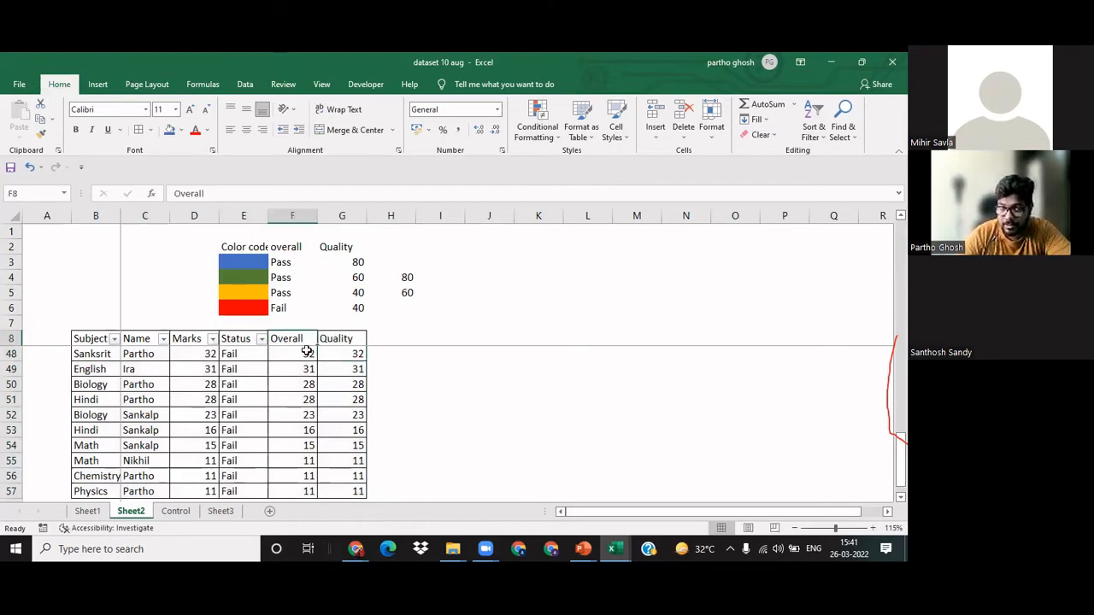
click(359, 353)
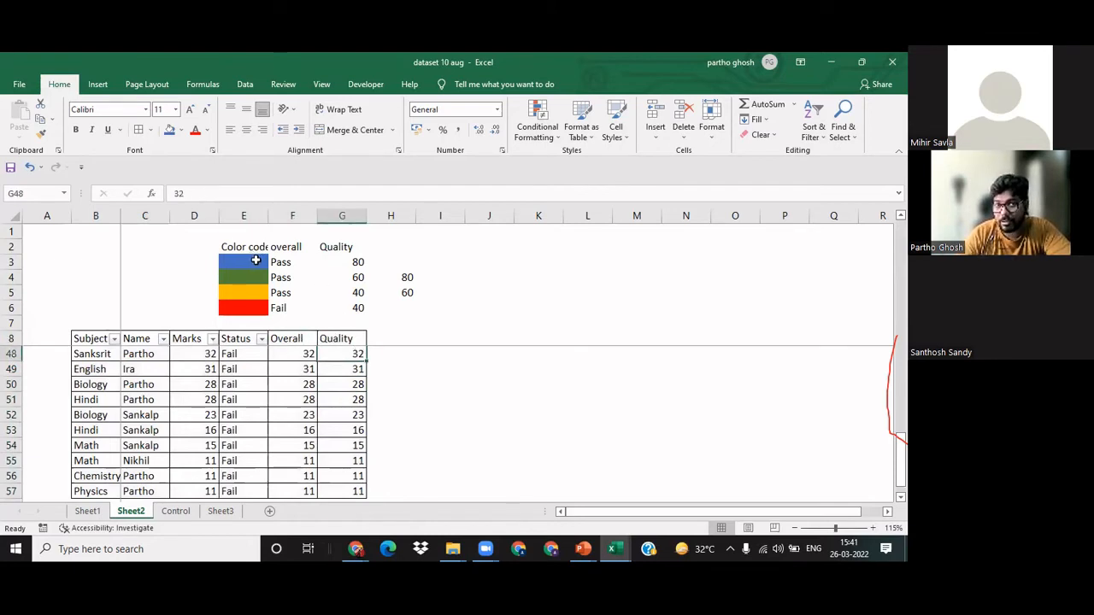
click(293, 339)
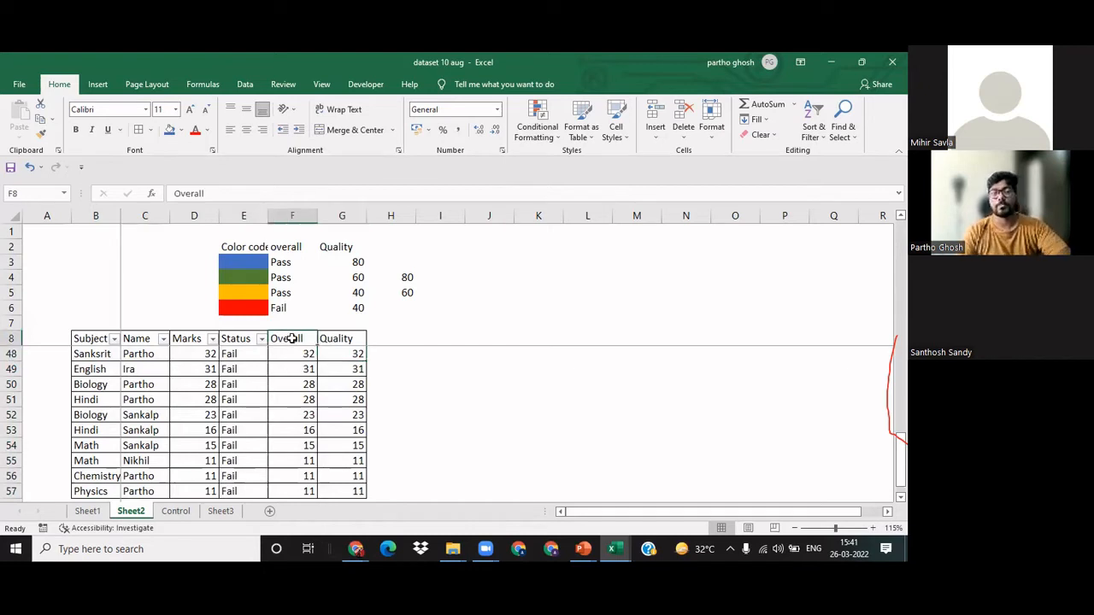
scroll(292, 340, up, 13)
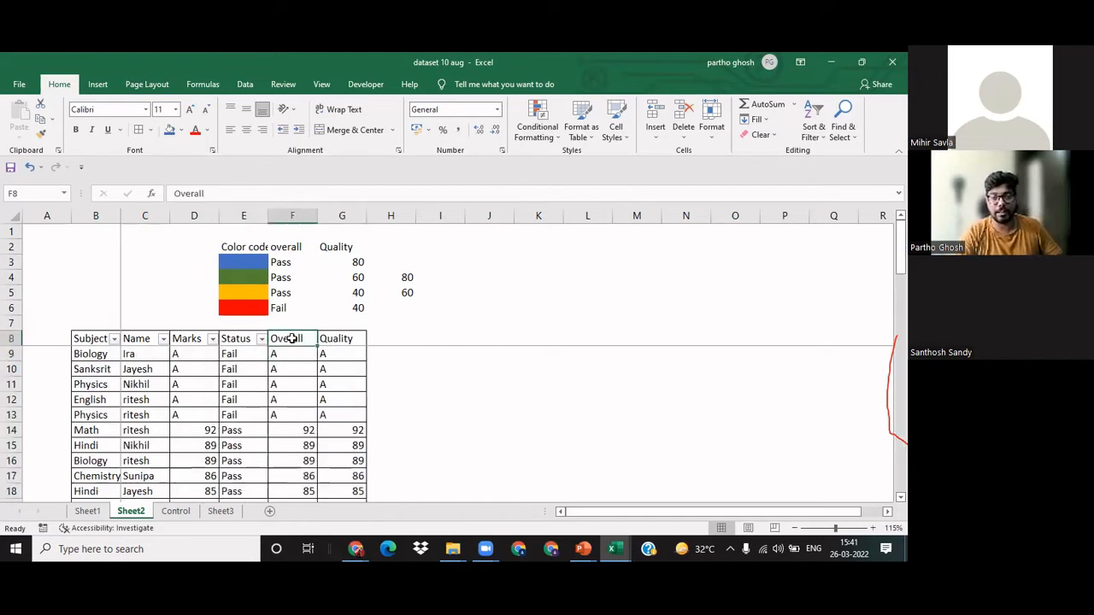
key(Right)
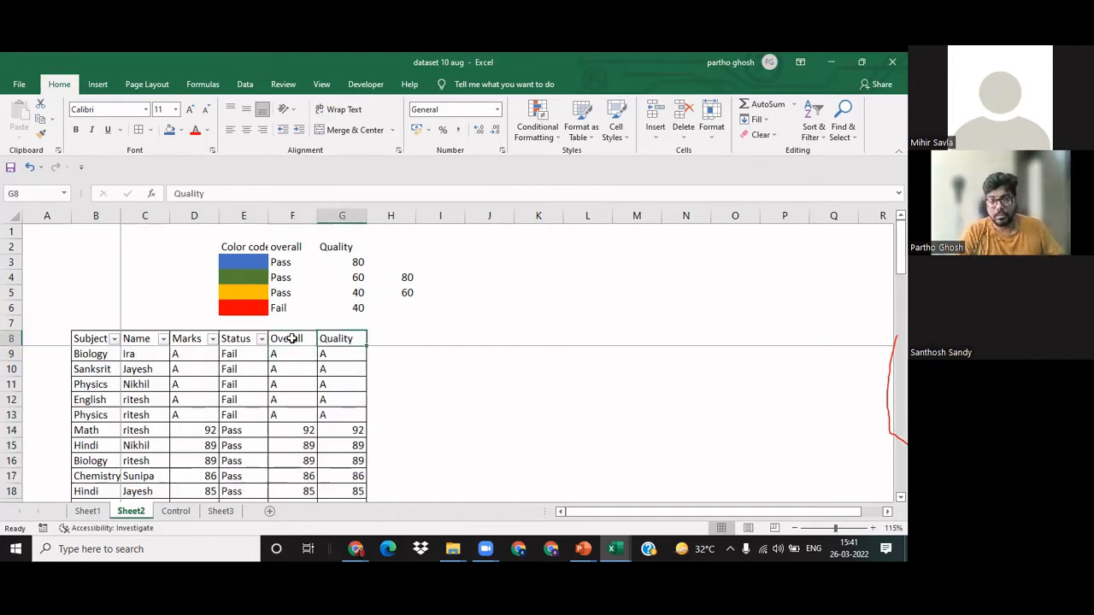
click(292, 339)
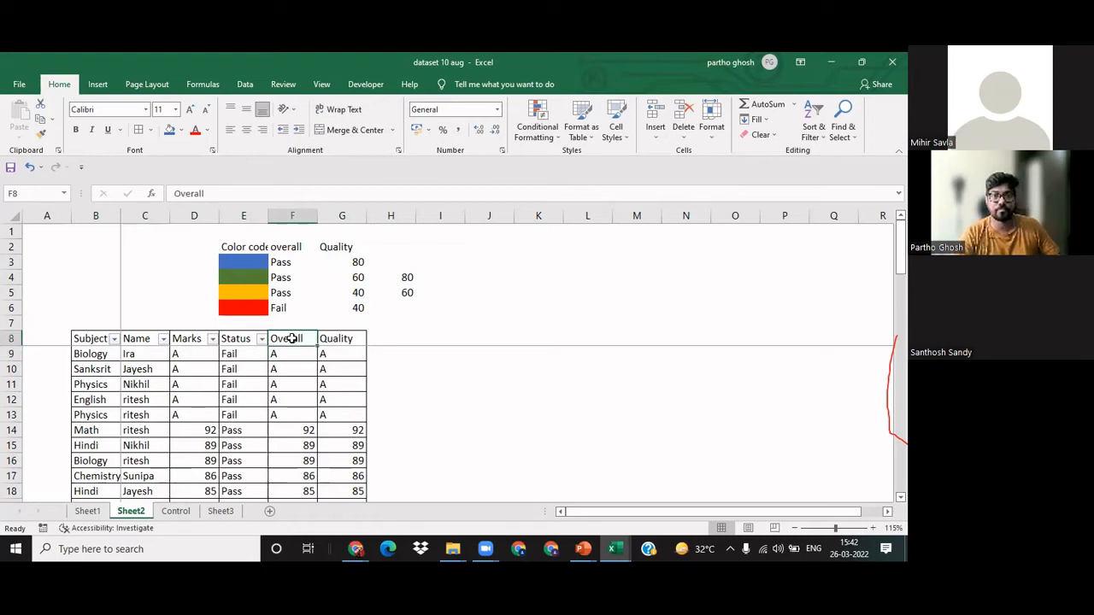
key(Up)
key(Right)
key(Down)
key(ctrl+shift+Down)
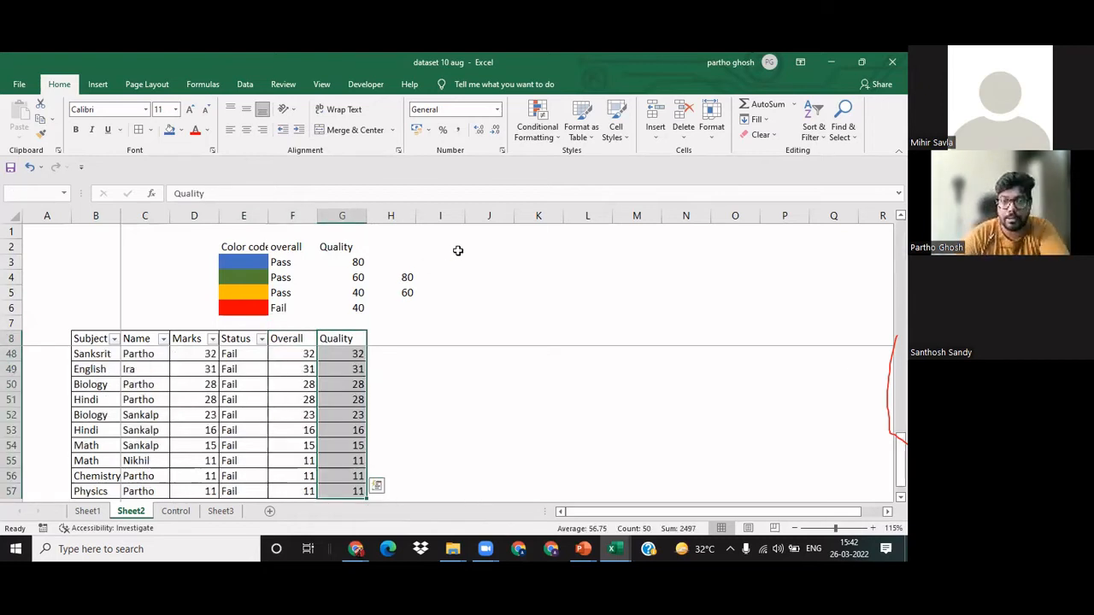
click(408, 459)
Step: Start a Greater Than highlight rule with threshold 80 for the Quality marks in G9:G57, excluding the header
click(346, 339)
key(Down)
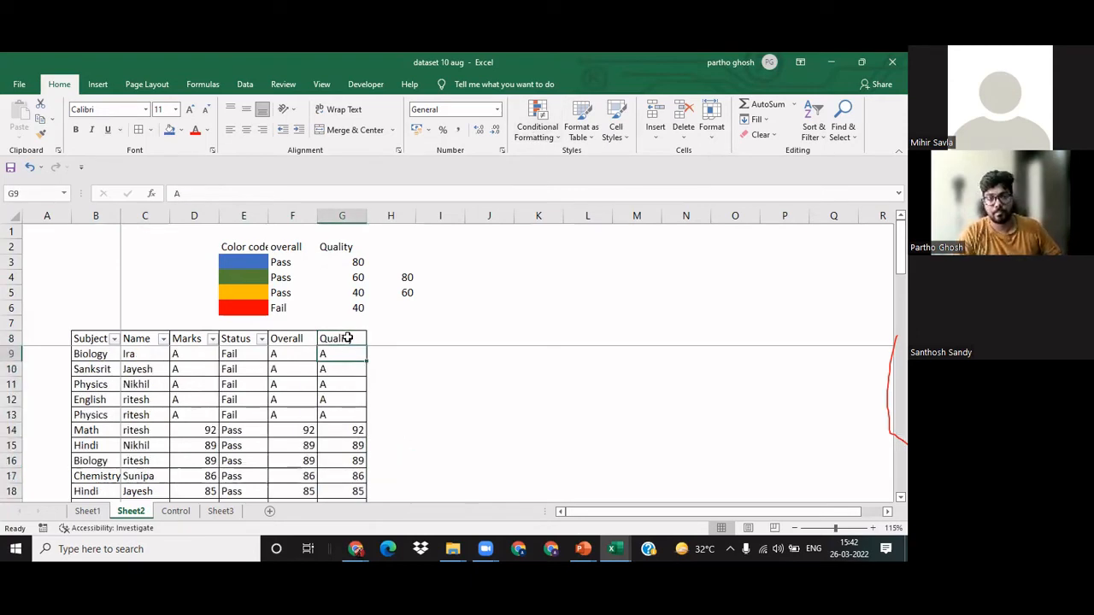
key(Up)
key(Down)
key(ctrl+shift+Down)
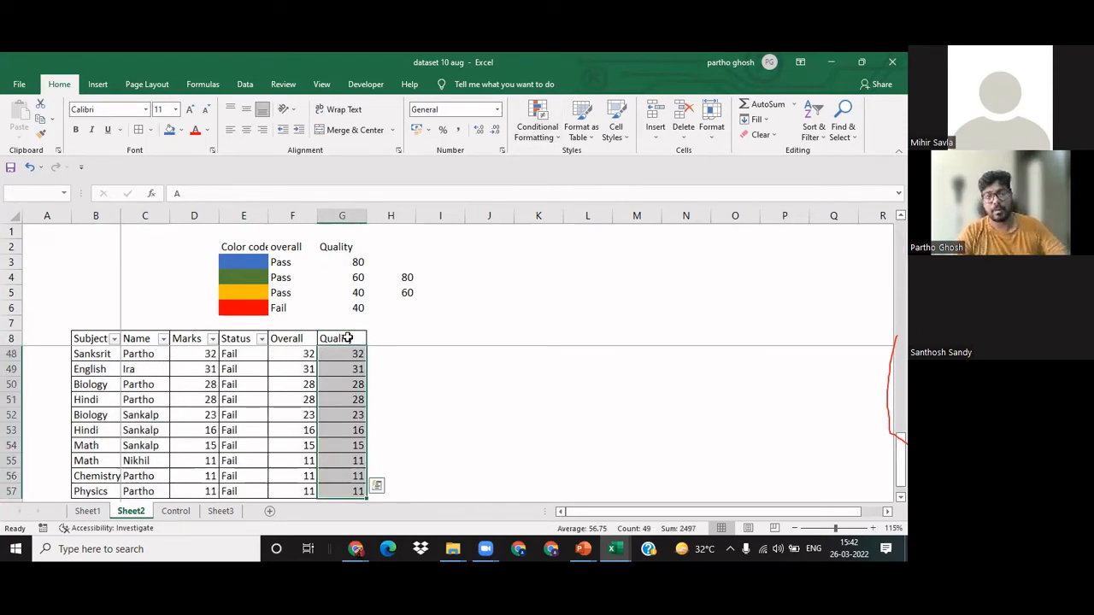
click(554, 138)
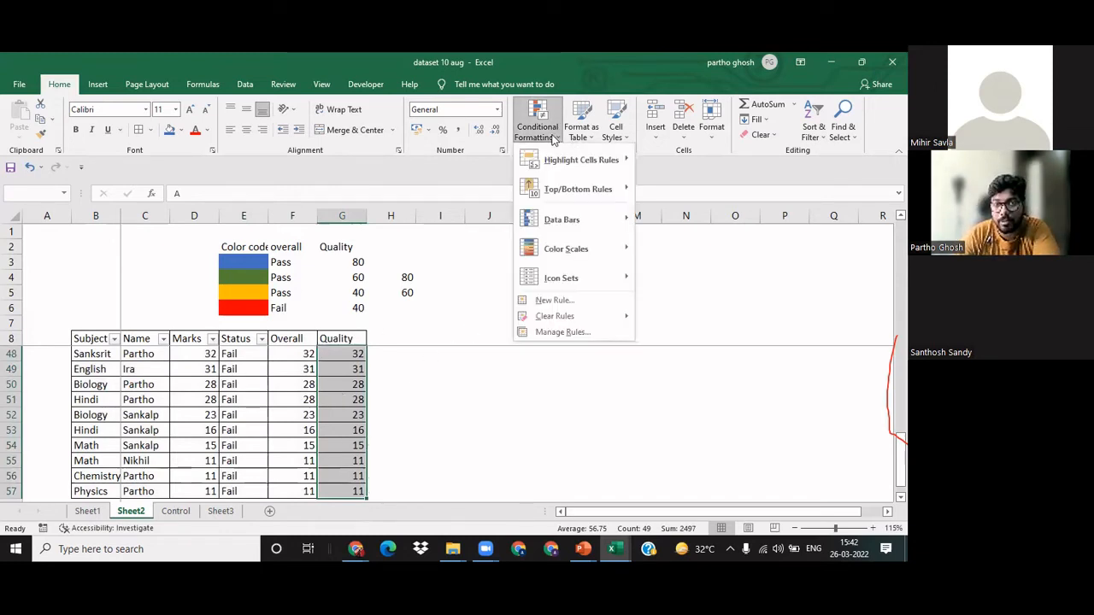
mouse_move(588, 158)
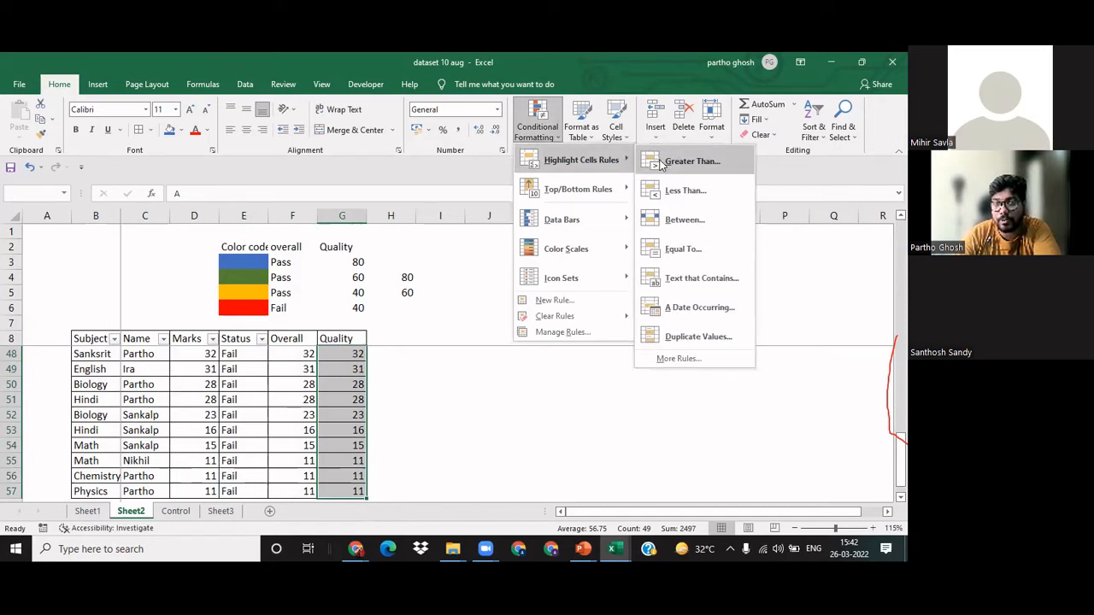
click(659, 164)
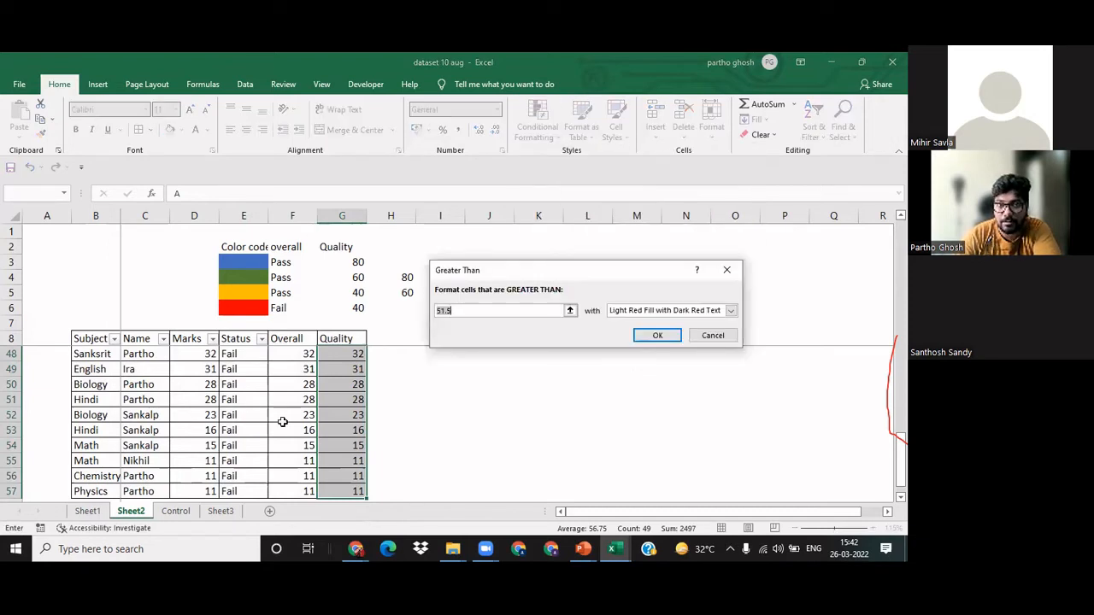
text(80)
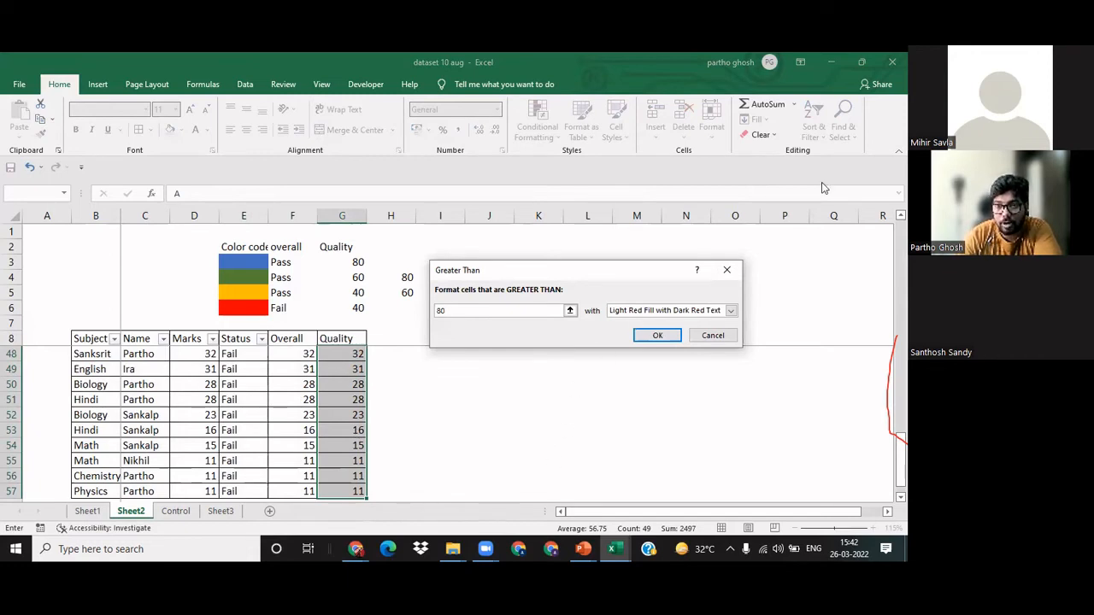
Step: Give the greater-than-80 rule a custom format with a dark blue fill and a dark blue-gray font, and apply it
click(731, 311)
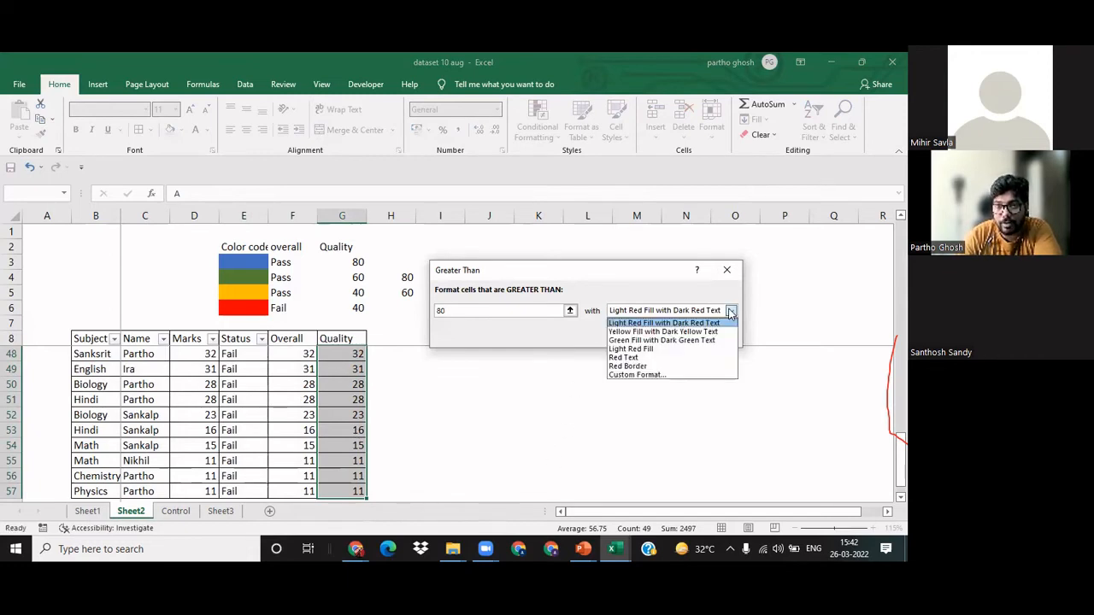
click(628, 377)
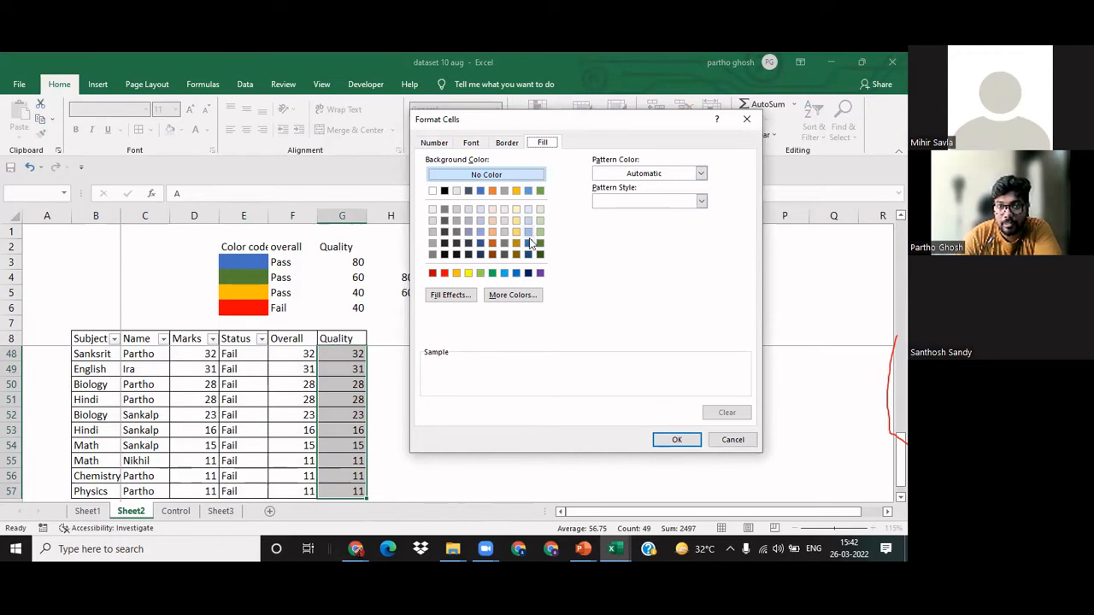
click(528, 248)
click(473, 145)
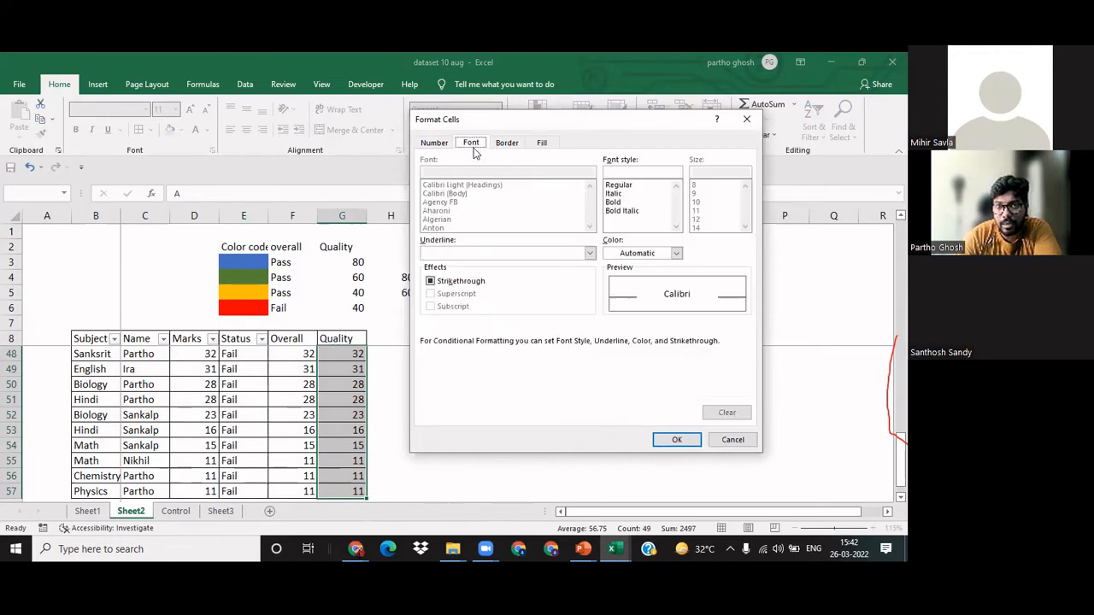
click(675, 253)
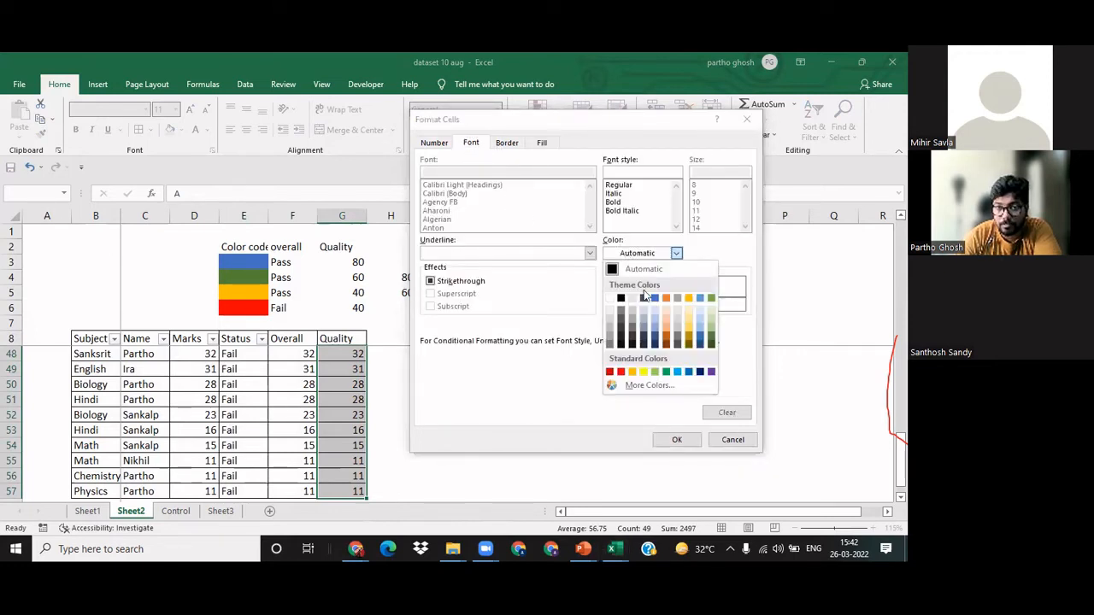
click(643, 298)
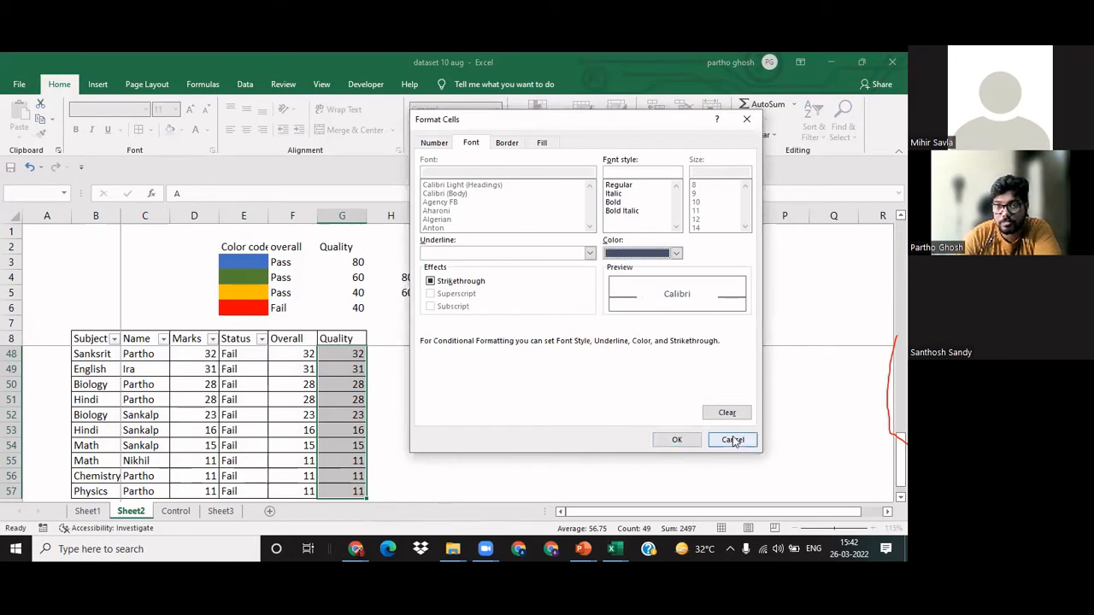
click(680, 441)
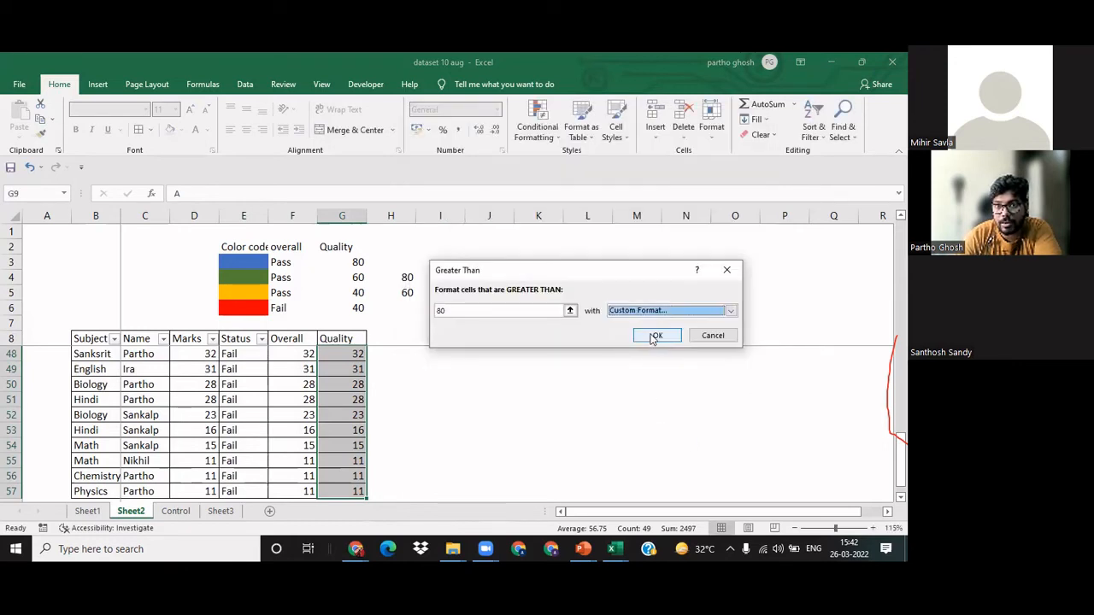
click(657, 335)
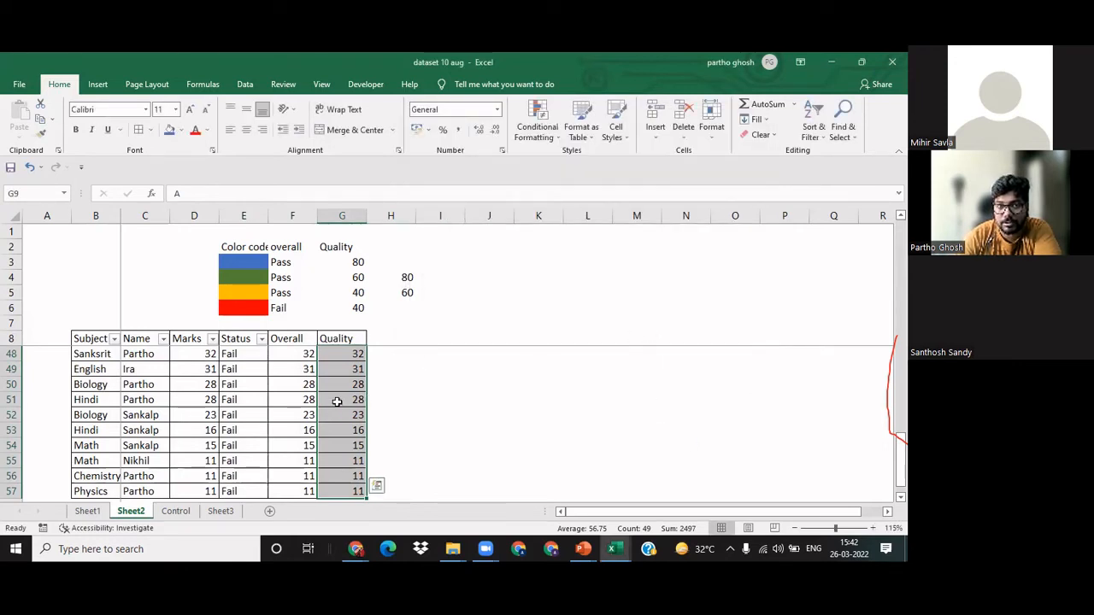
Step: Edit the Quality column's greater-than-80 formatting rule to use a light blue fill and apply the change
scroll(338, 392, up, 13)
scroll(338, 393, down, 2)
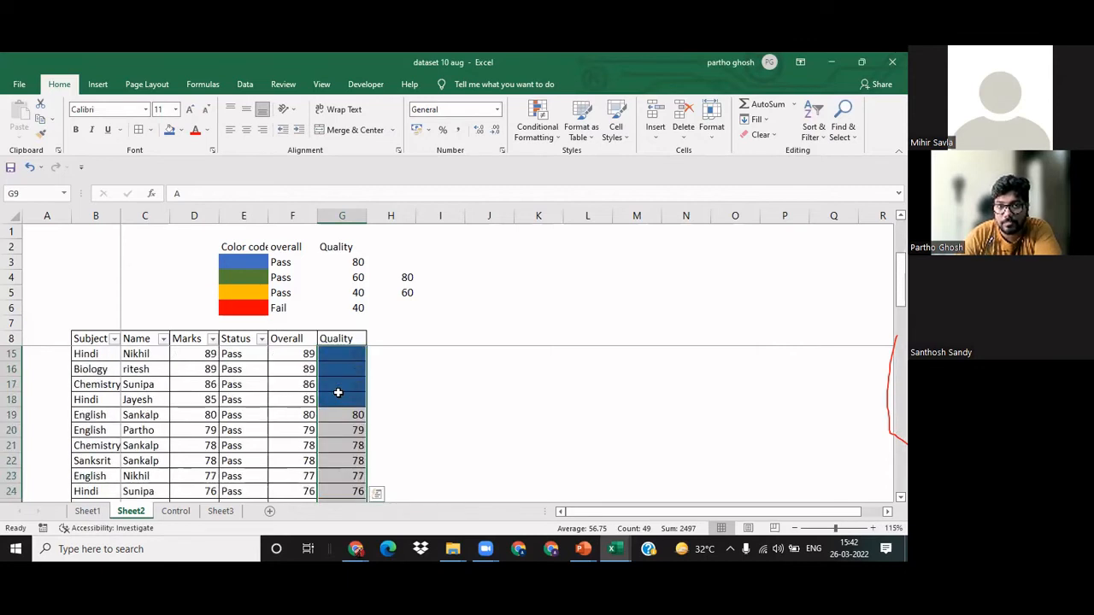
scroll(344, 378, up, 2)
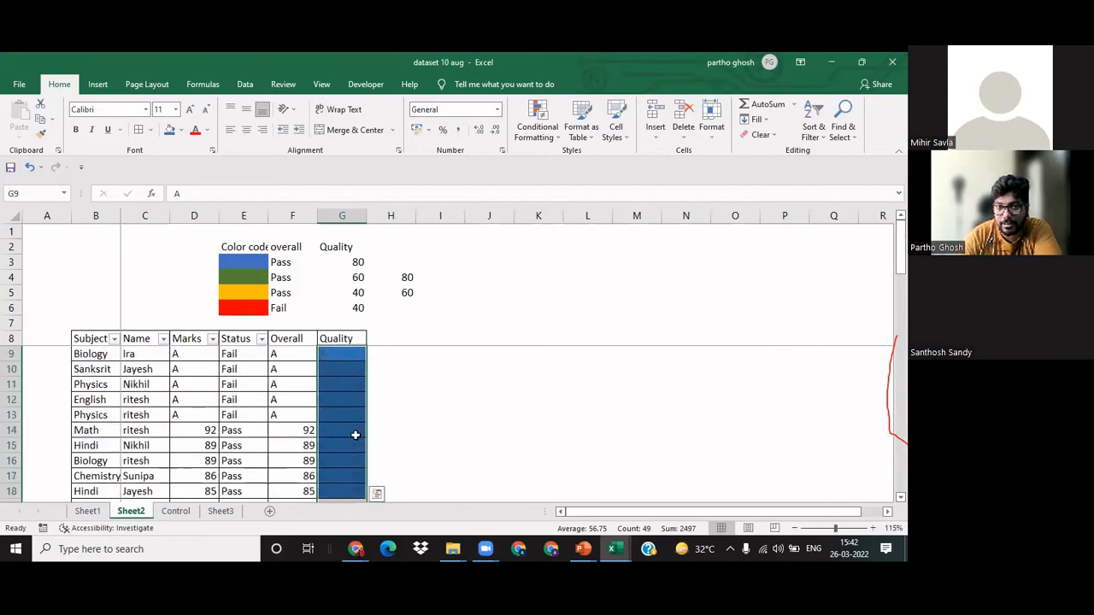
click(538, 142)
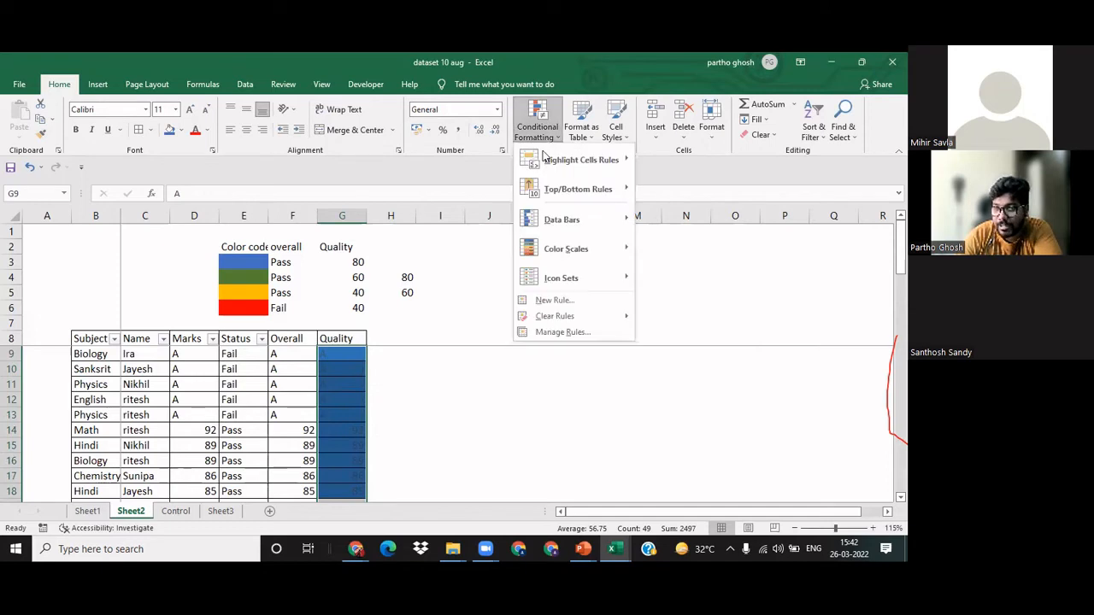
mouse_move(552, 164)
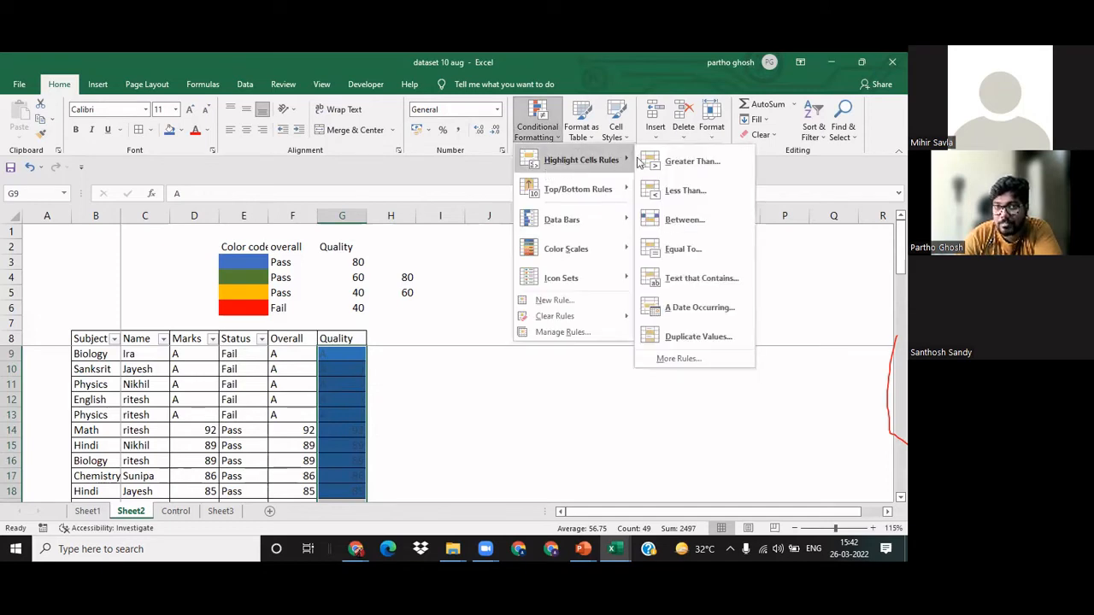
click(545, 334)
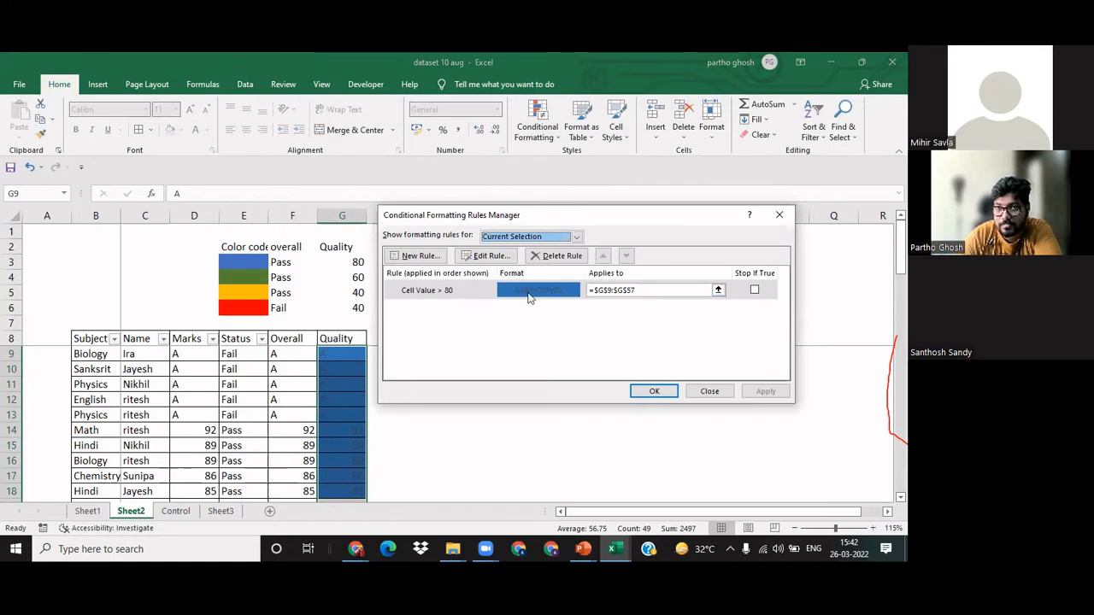
click(487, 256)
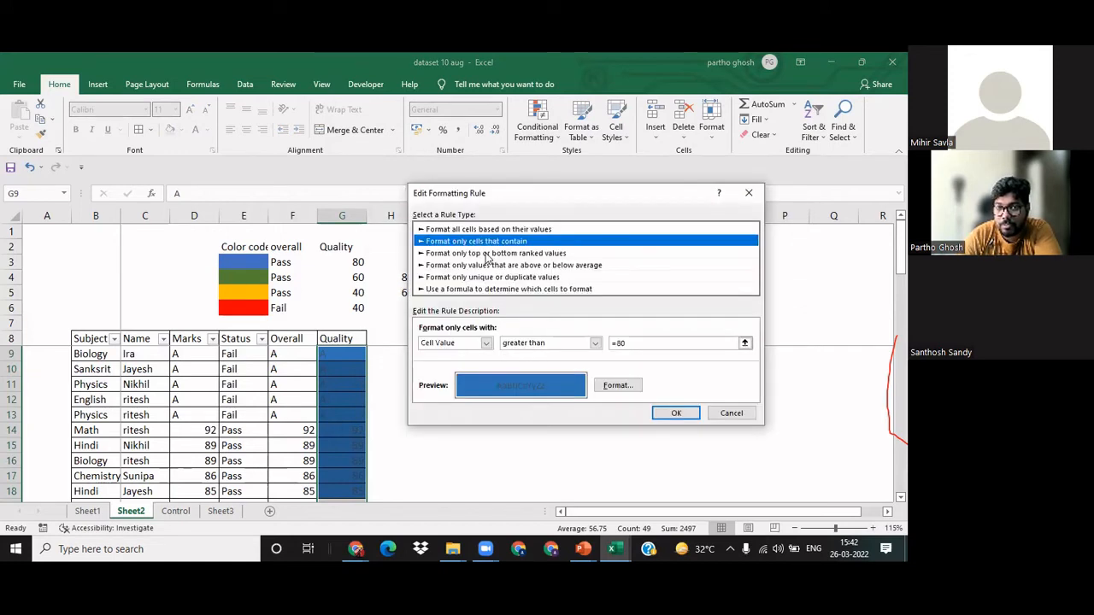
click(619, 385)
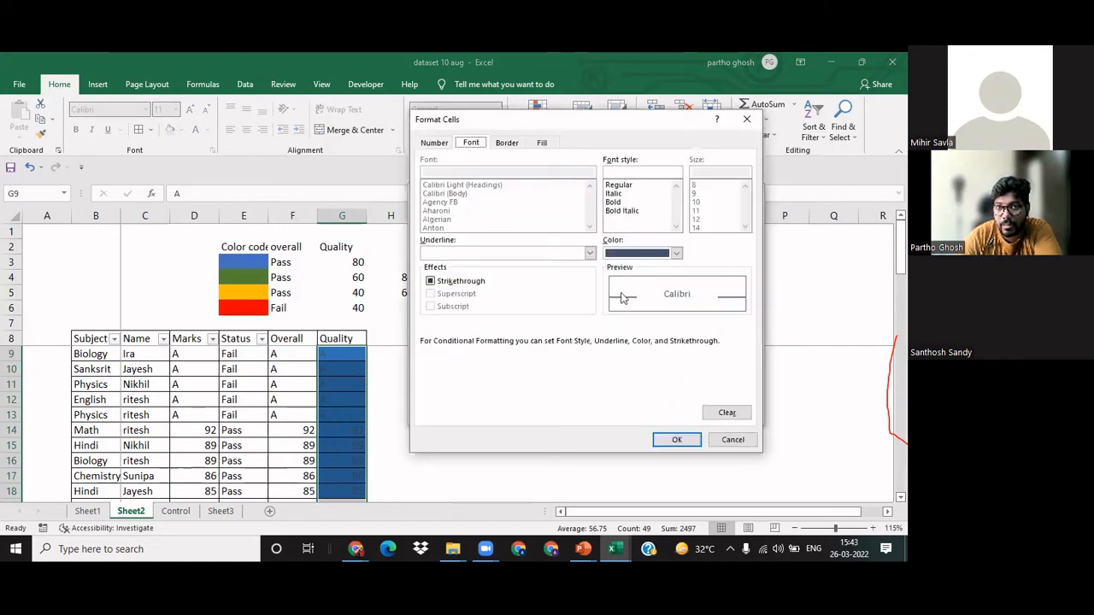
click(541, 143)
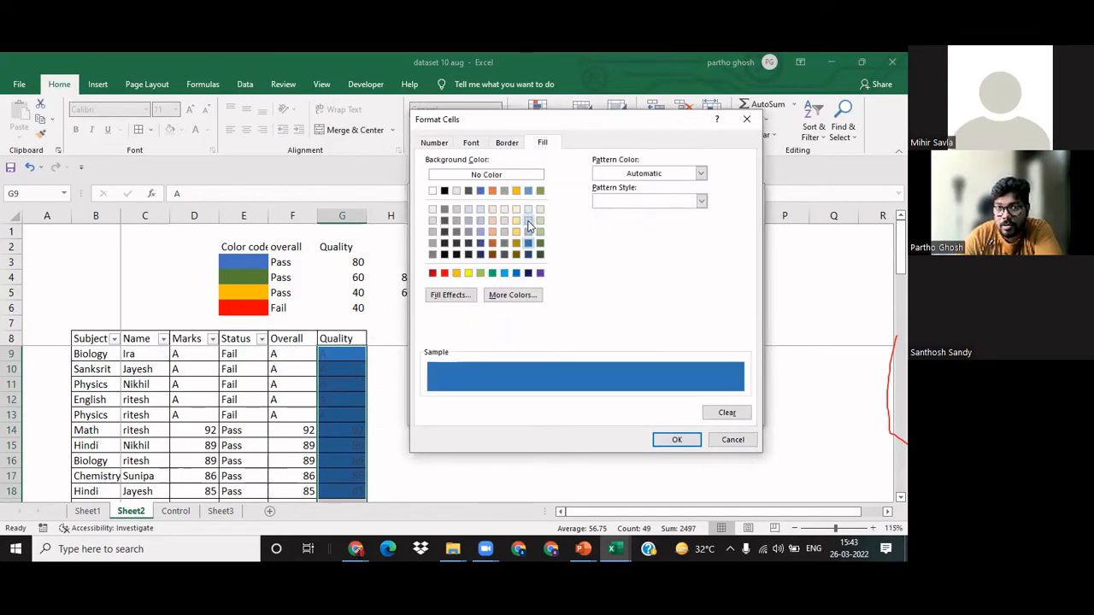
click(528, 222)
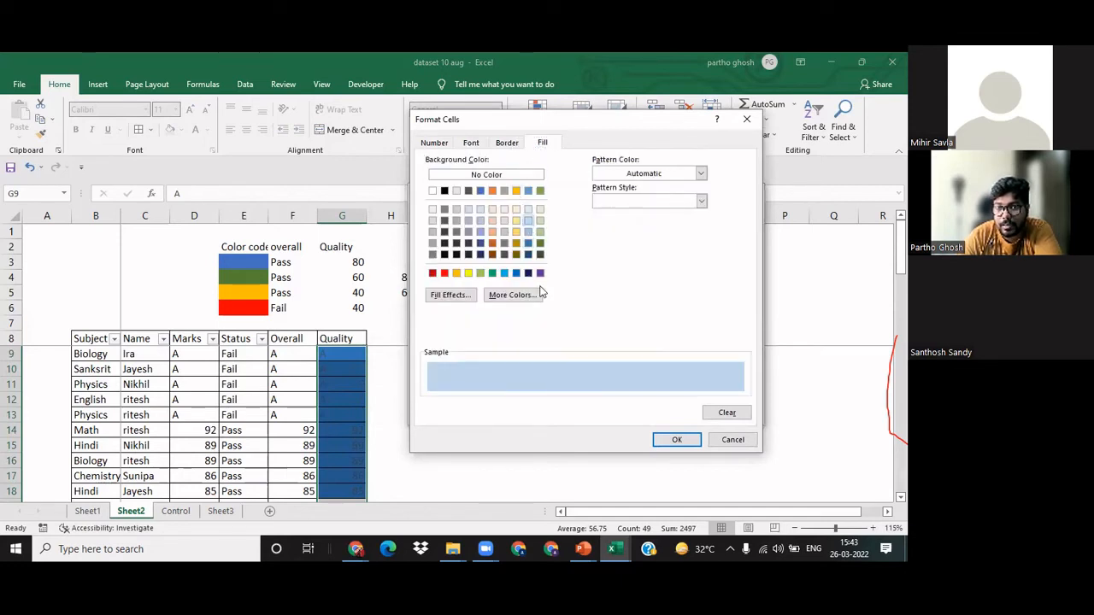
click(692, 443)
click(682, 412)
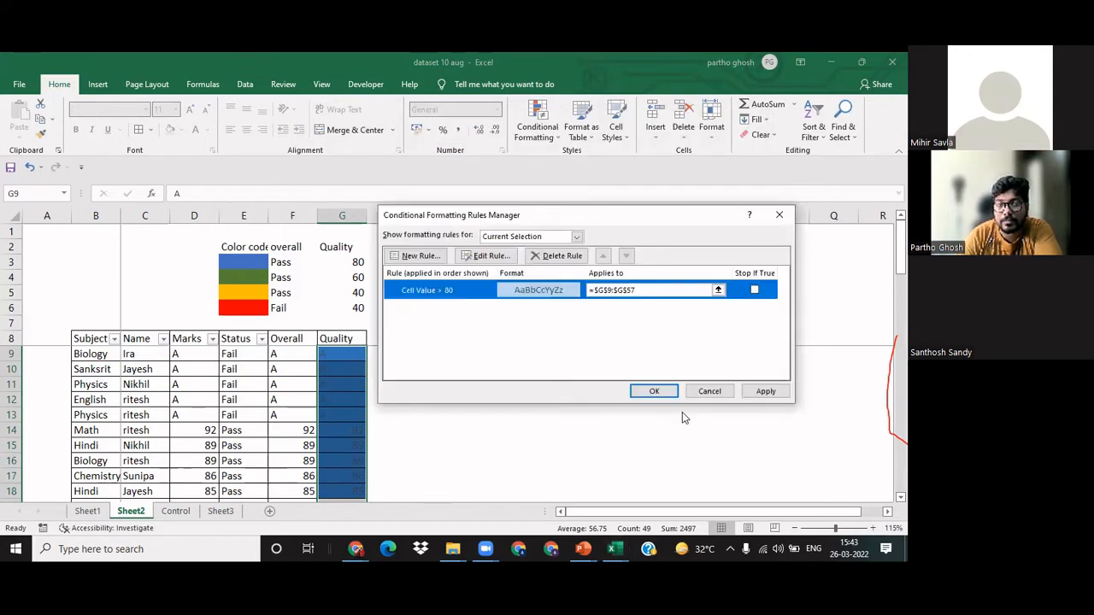
click(653, 390)
click(643, 395)
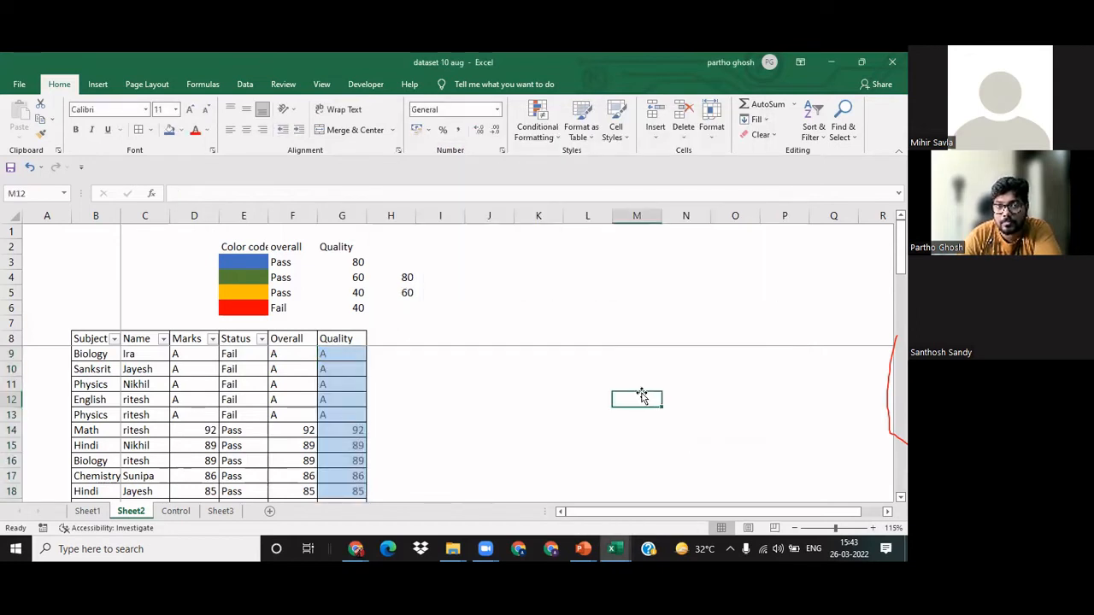
Step: Start a new conditional formatting rule from the rules manager for the Quality marks in G9:G57
click(444, 396)
click(338, 352)
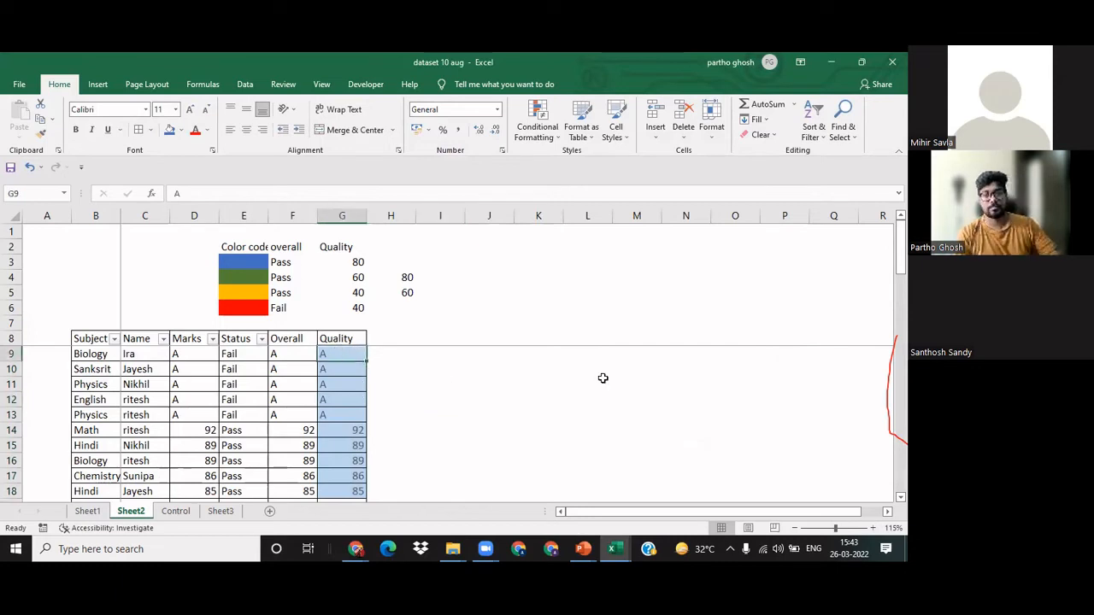
key(ctrl+shift+Down)
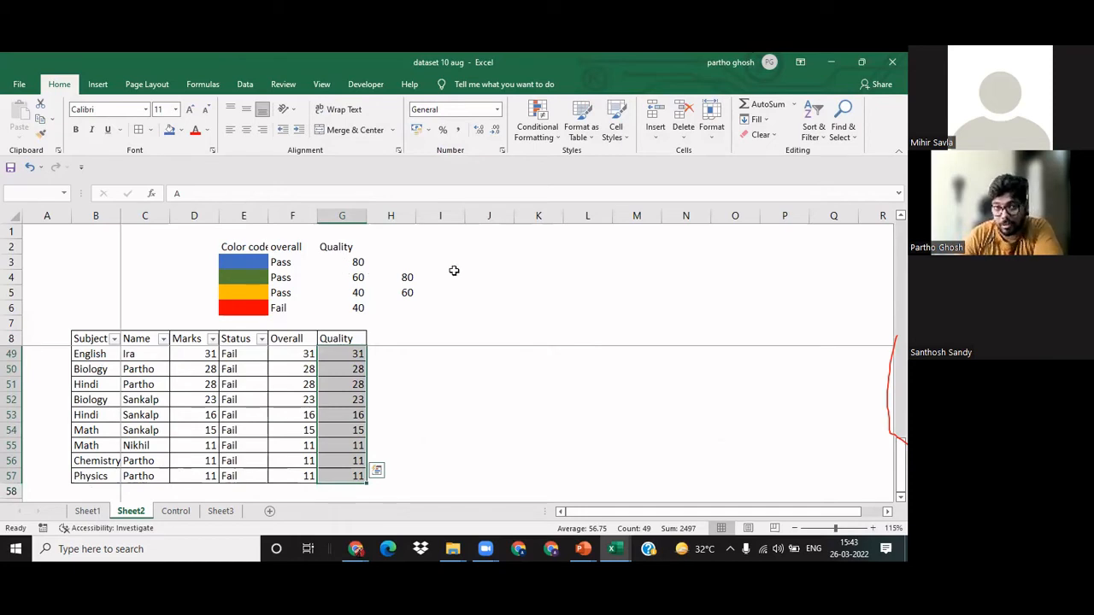
click(538, 139)
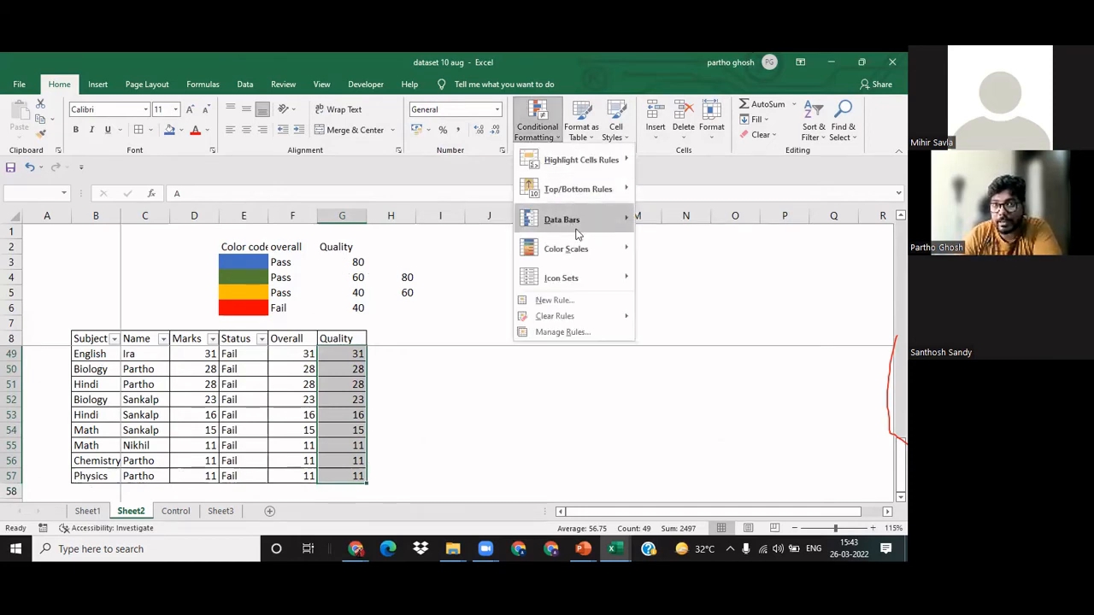
click(601, 333)
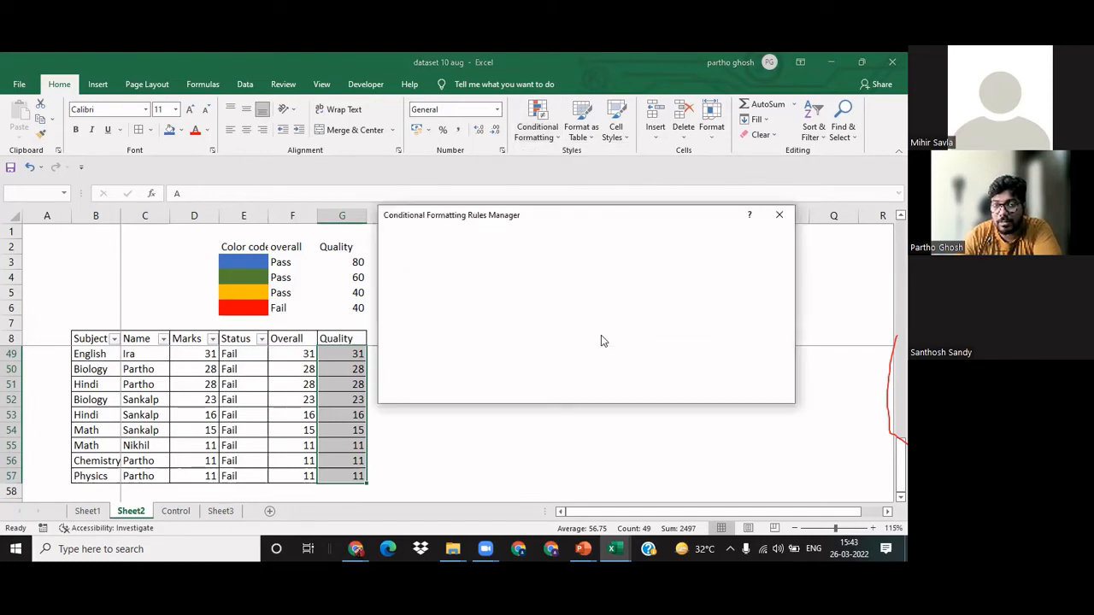
click(417, 255)
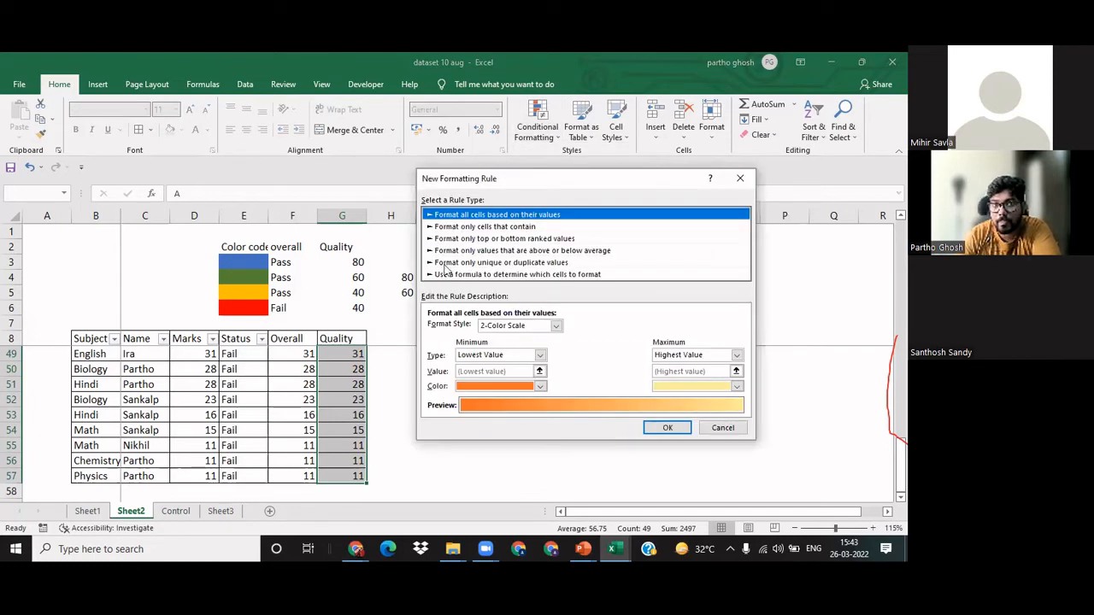
Step: Set the new rule to format only cells whose value is between 60 and 80
click(539, 354)
click(495, 377)
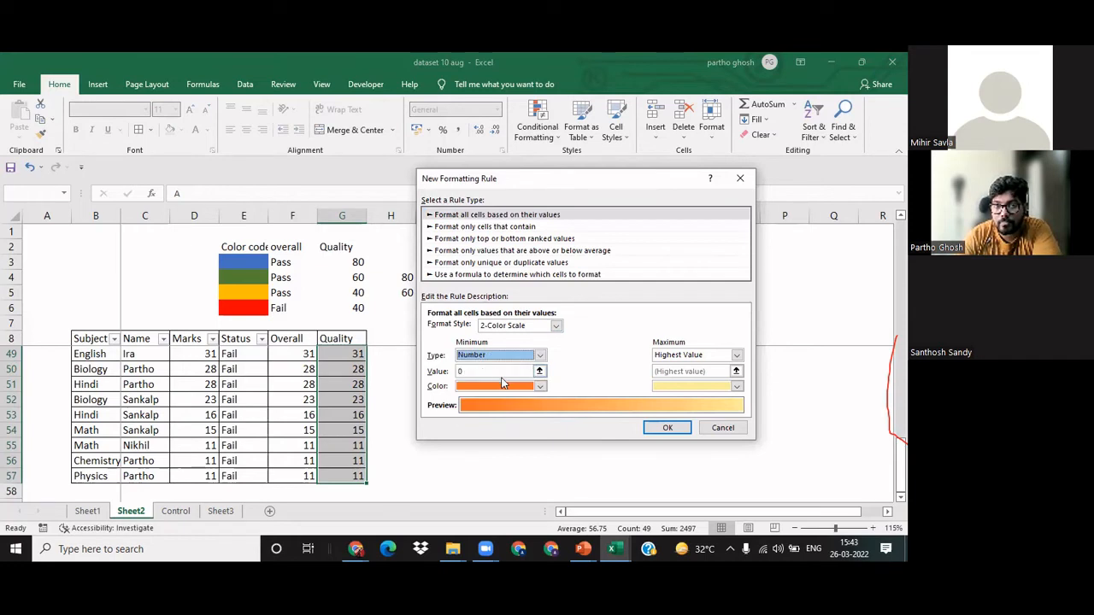
click(486, 227)
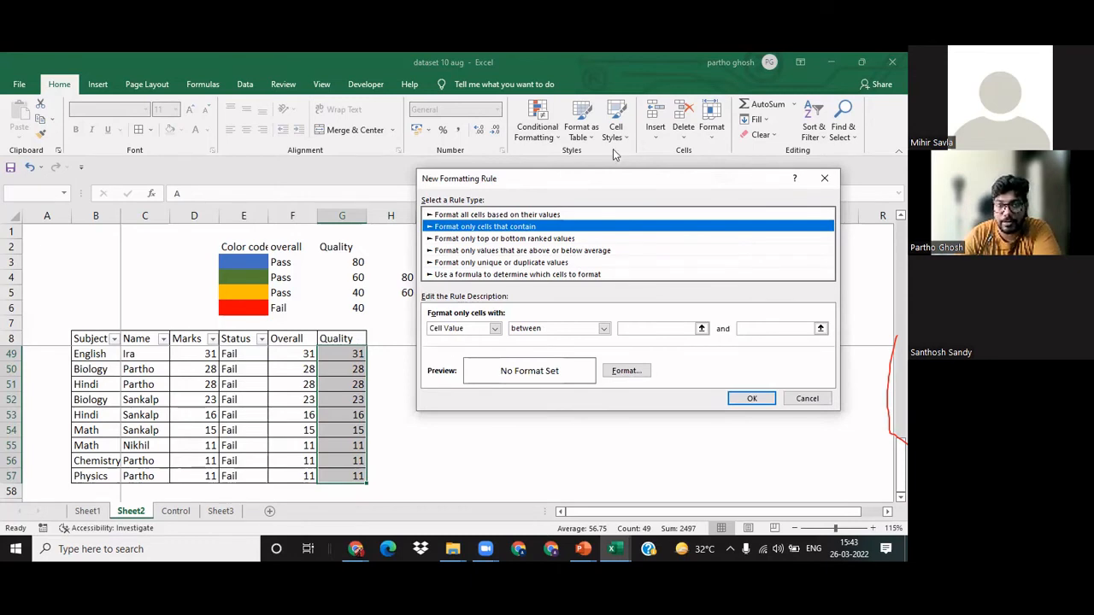
drag(615, 178, 672, 154)
click(714, 305)
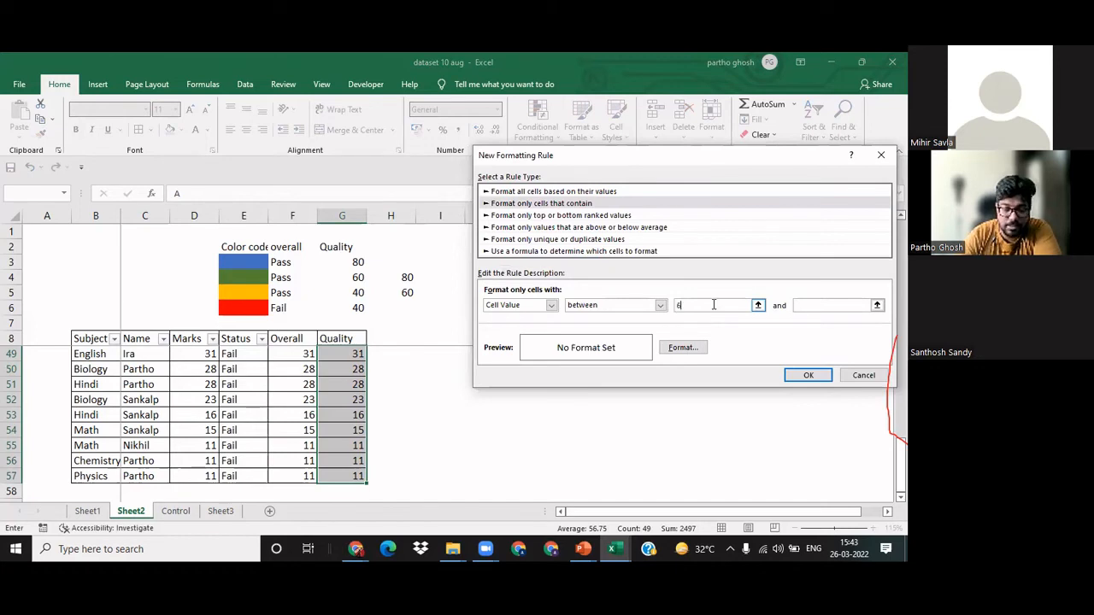
click(797, 306)
text(80)
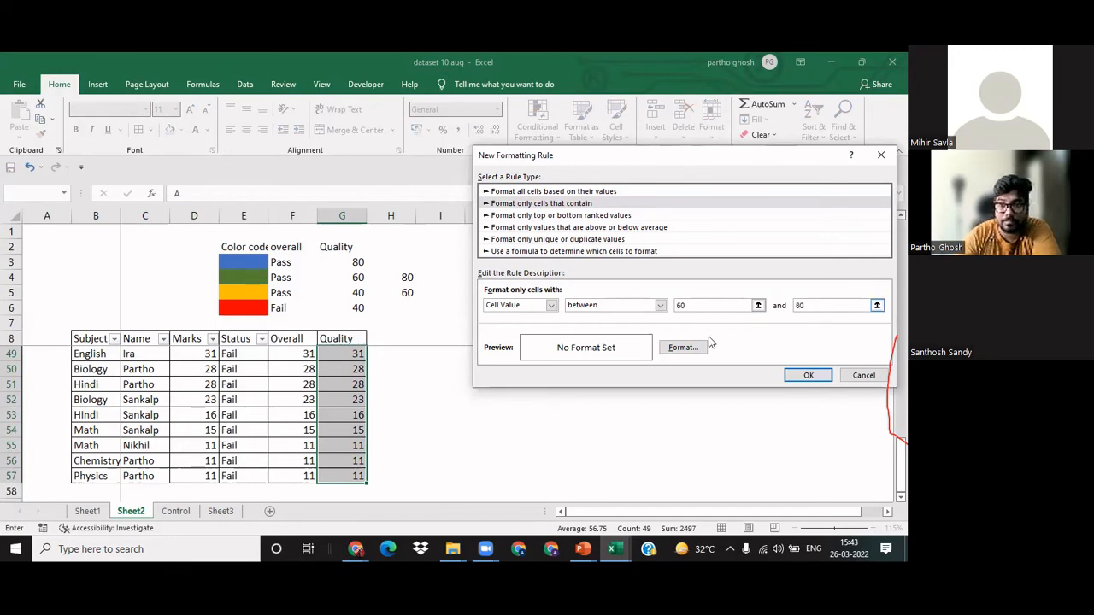
Step: Give the 60-to-80 rule a light green fill and a dark green font, and add it to the rules list
click(682, 348)
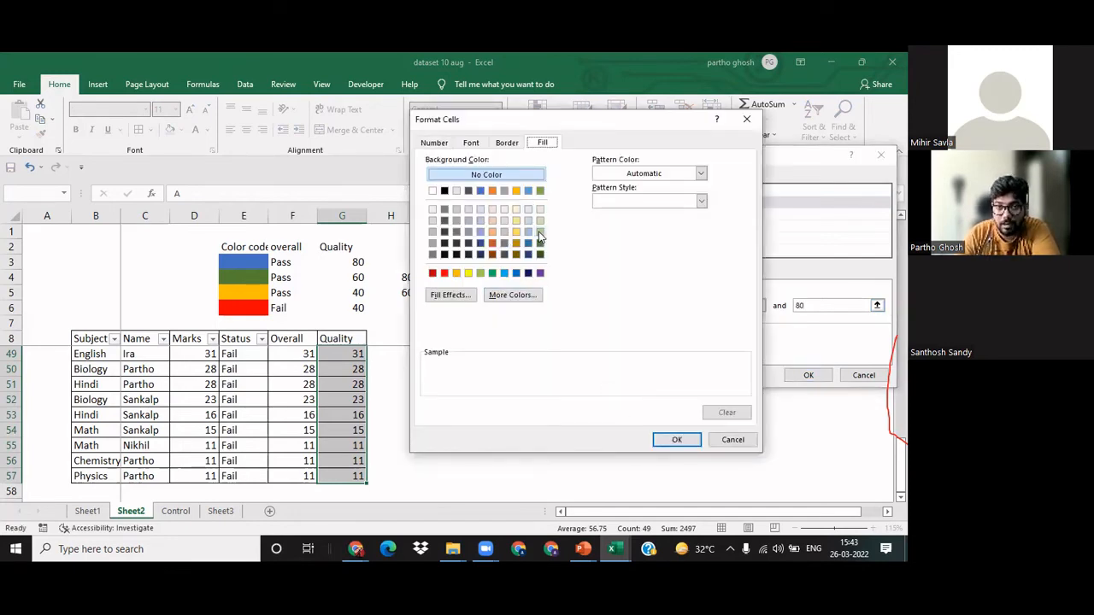
click(540, 232)
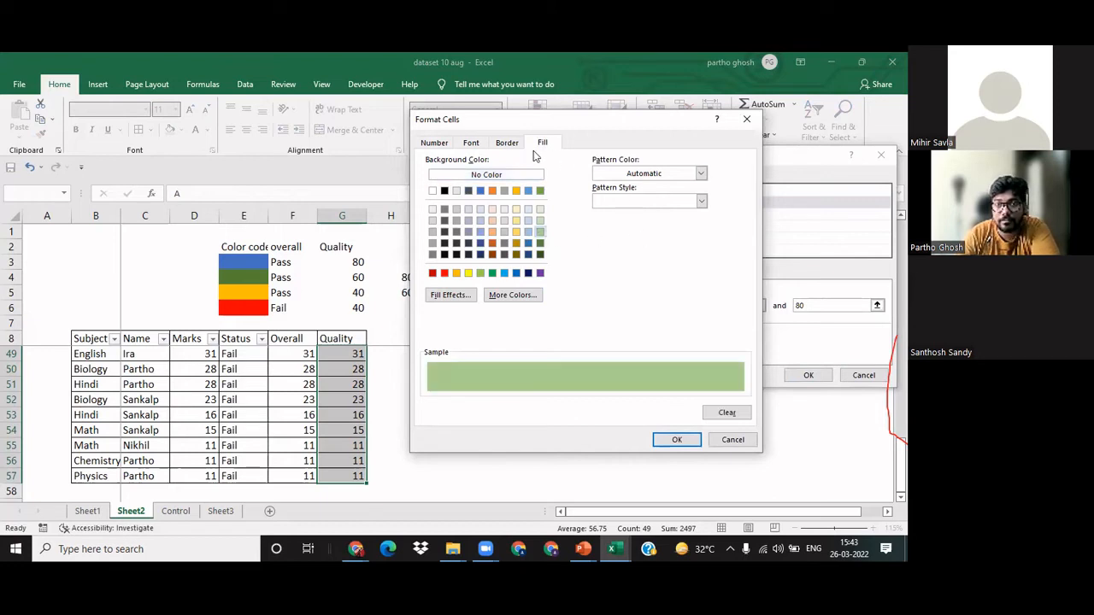
click(471, 143)
click(657, 254)
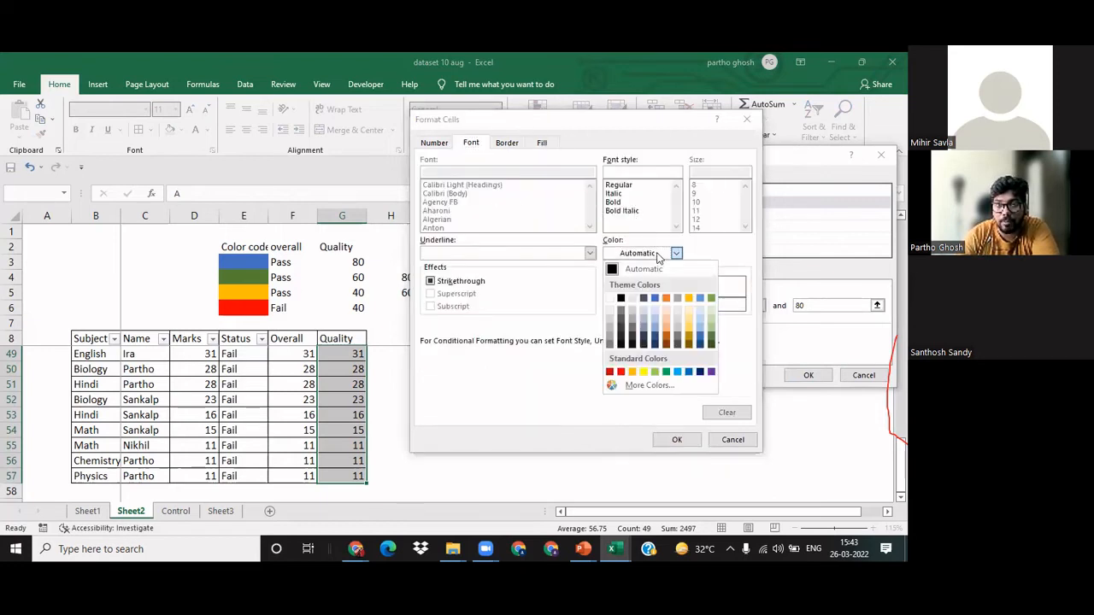
click(712, 346)
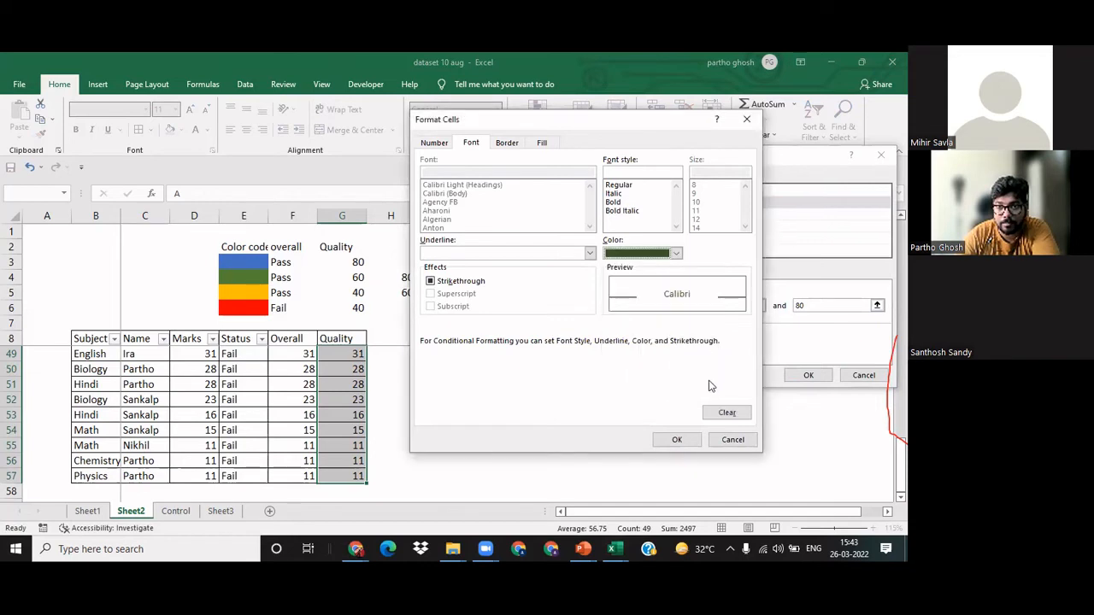
click(676, 439)
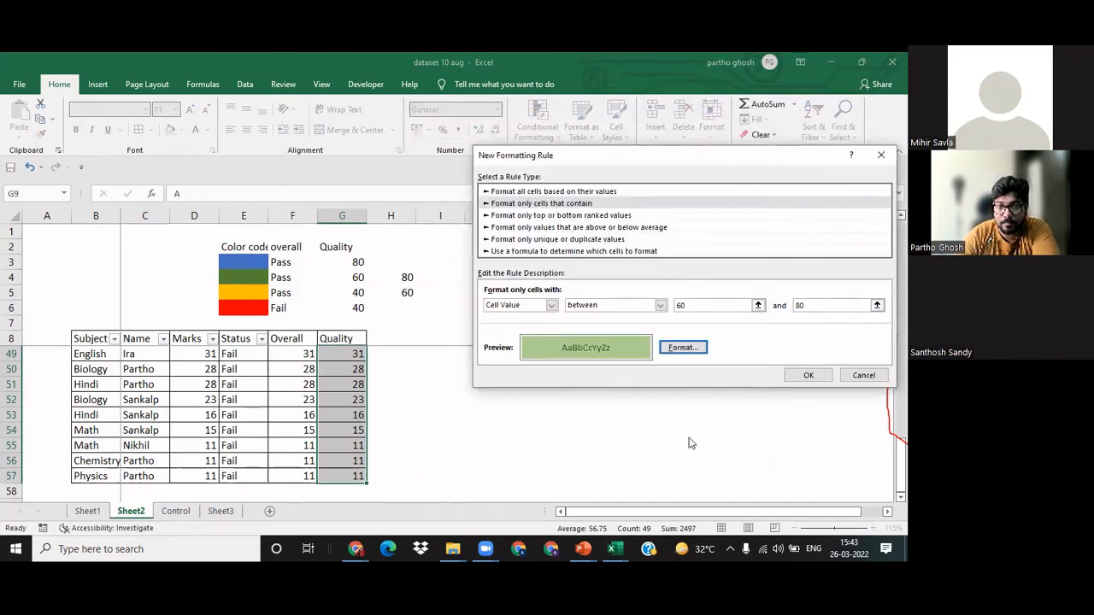
click(805, 376)
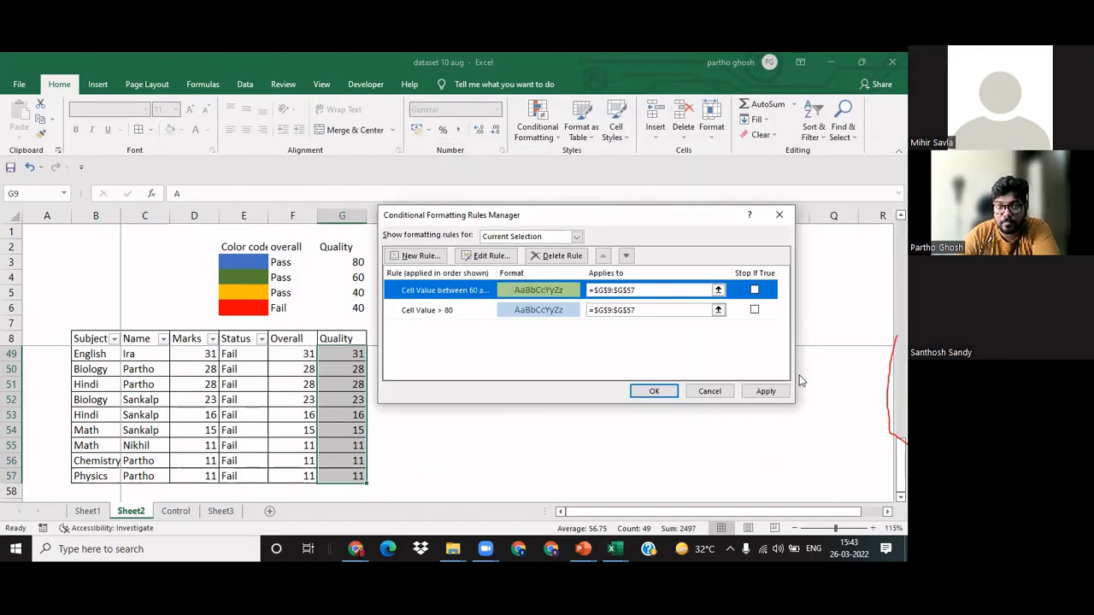
Step: Create another rule for the Quality marks that formats only cells with values between 40 and 60
click(421, 255)
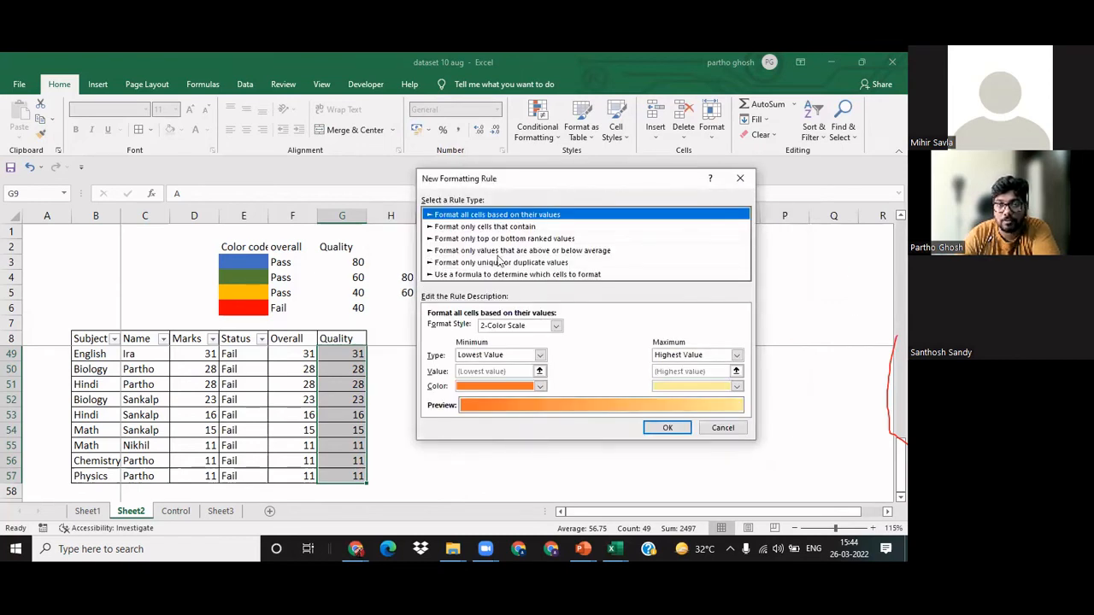
click(539, 354)
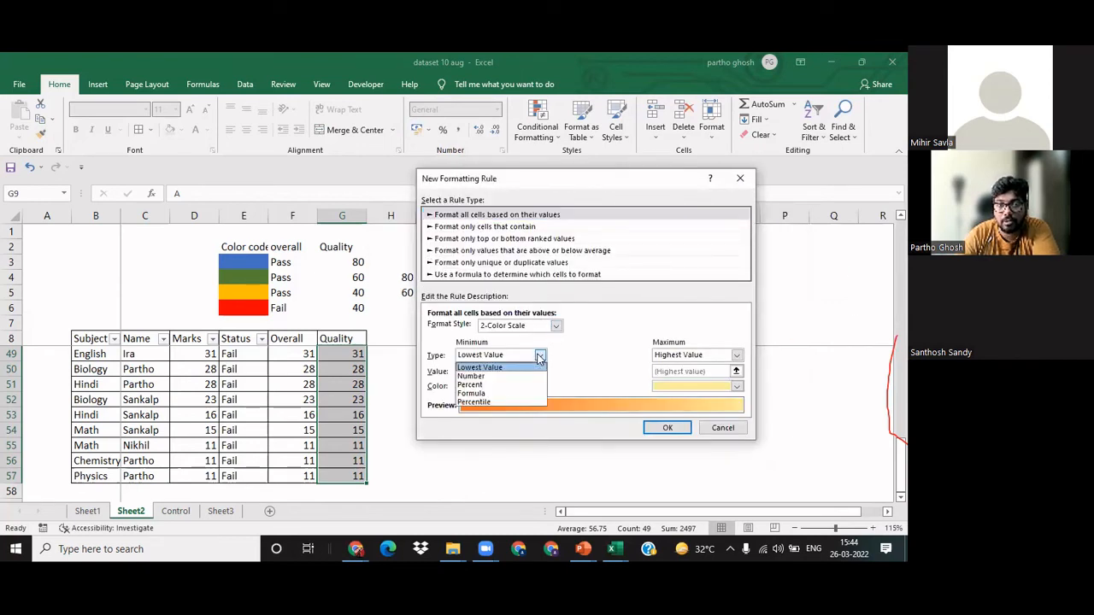
click(493, 377)
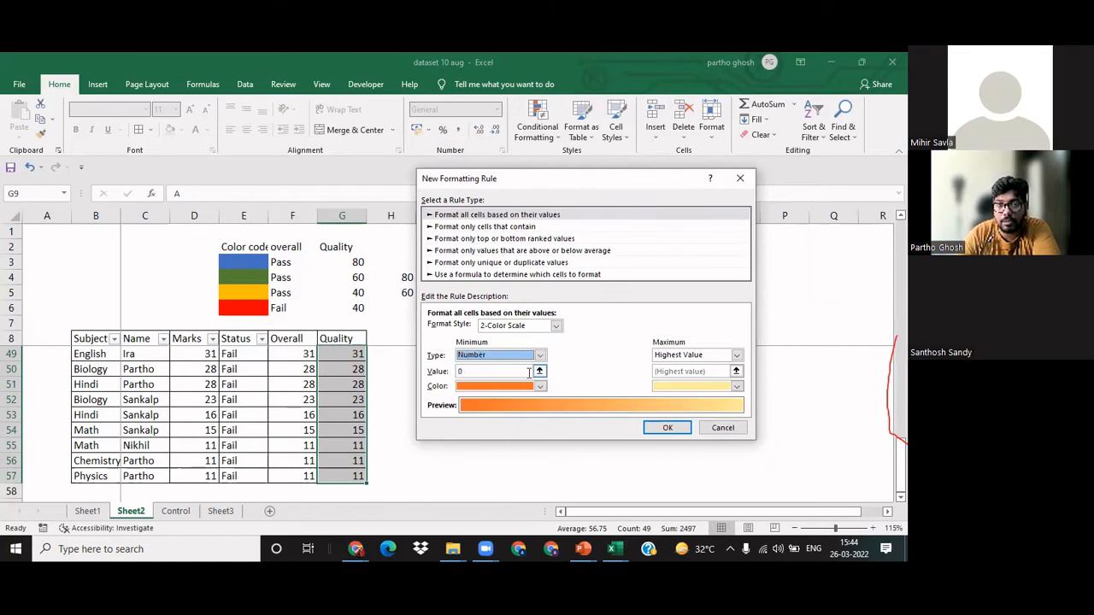
click(465, 227)
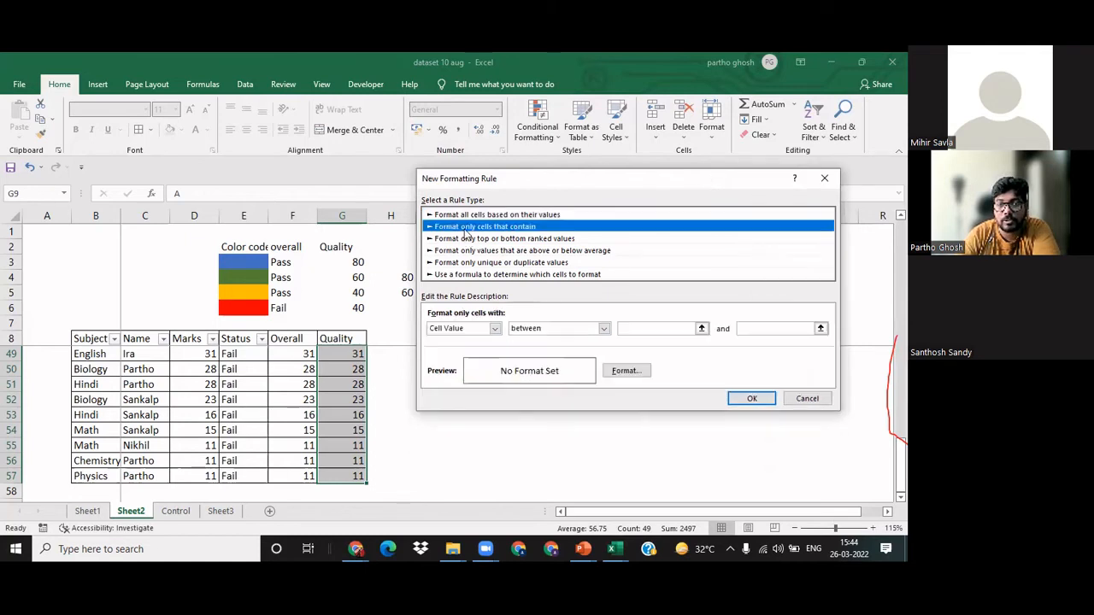
click(701, 329)
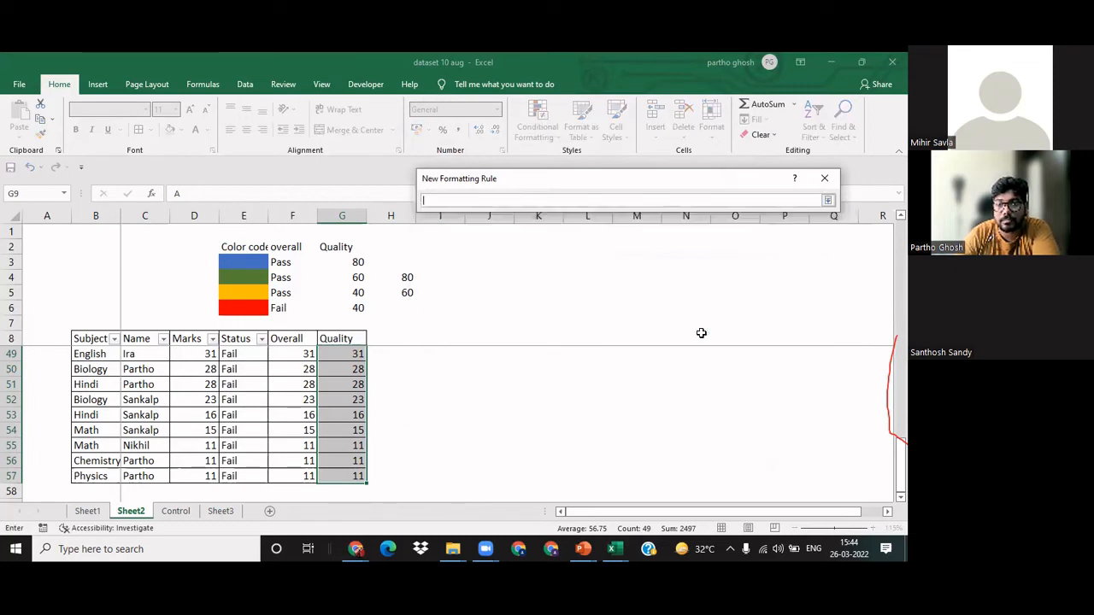
click(828, 202)
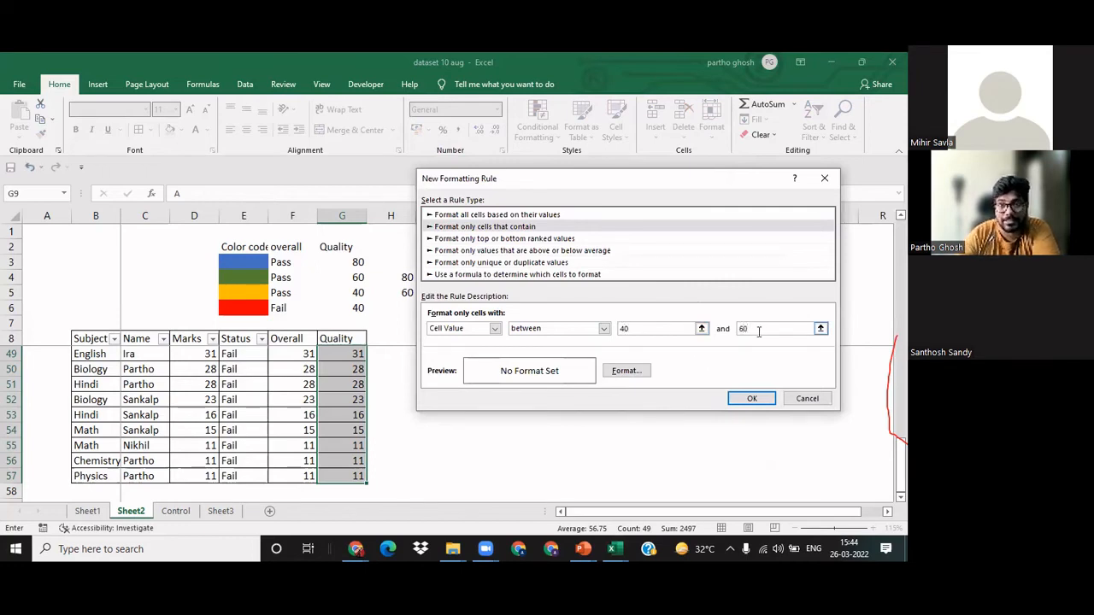
Step: Give the 40-to-60 rule a dark gold font and a light gold fill, and add it to the rules list
click(625, 371)
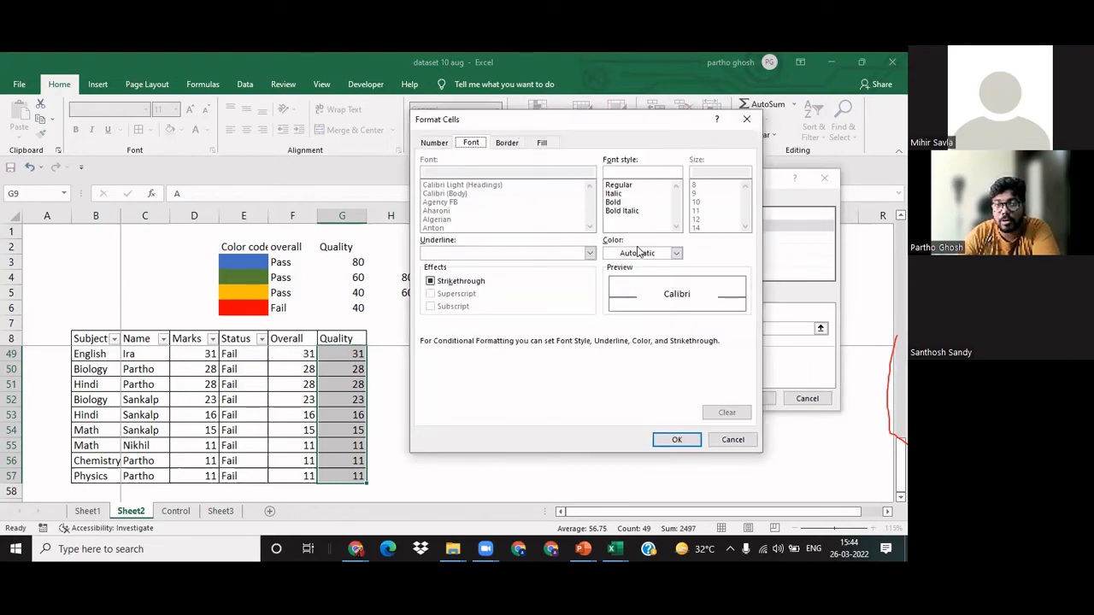
click(640, 253)
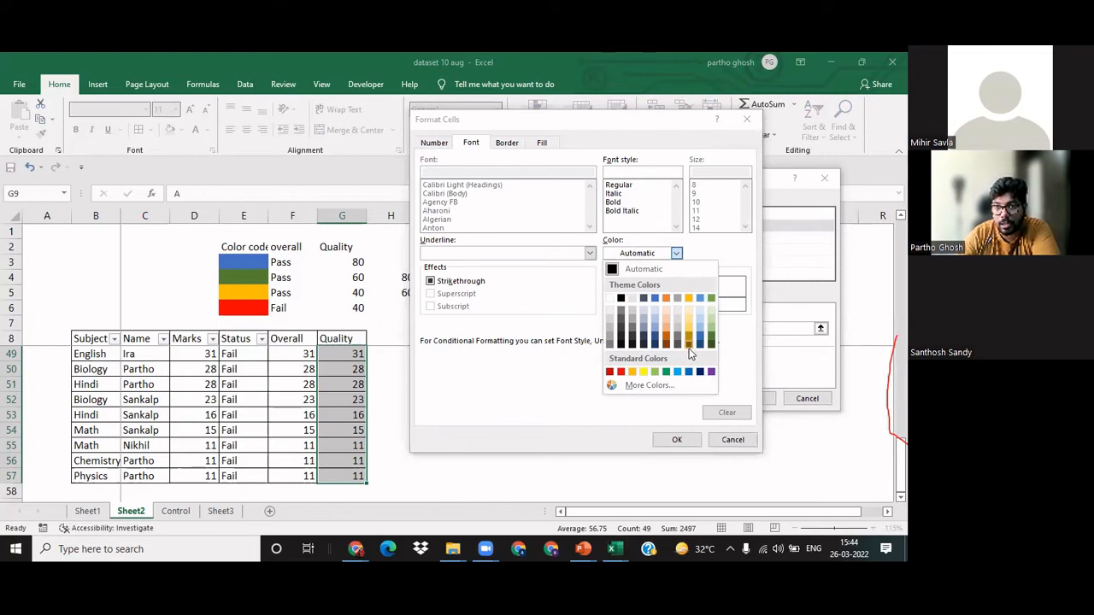
click(689, 349)
click(542, 143)
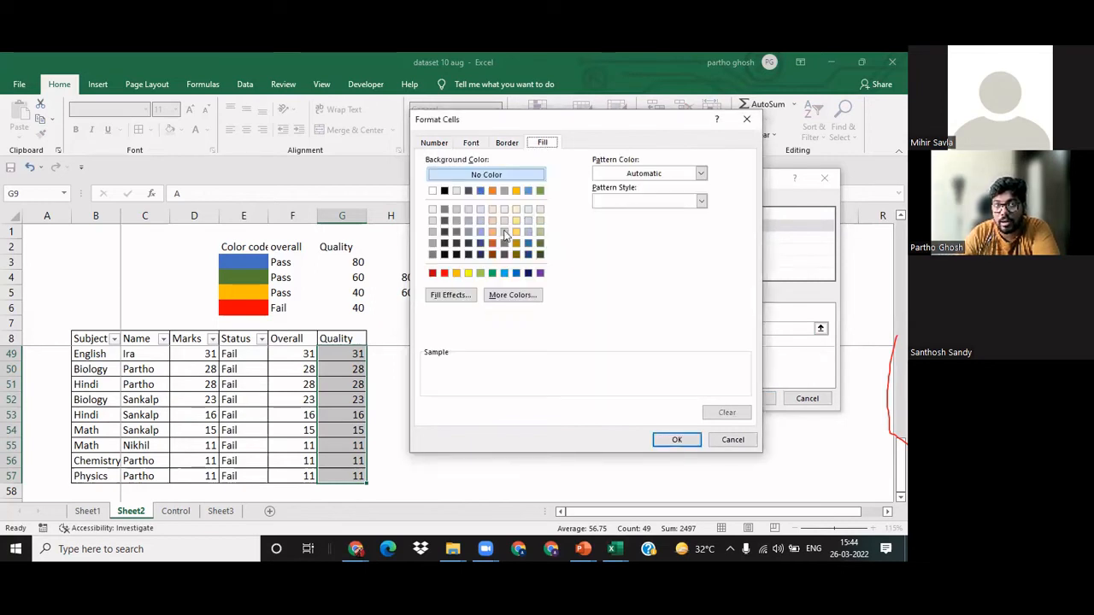
click(517, 232)
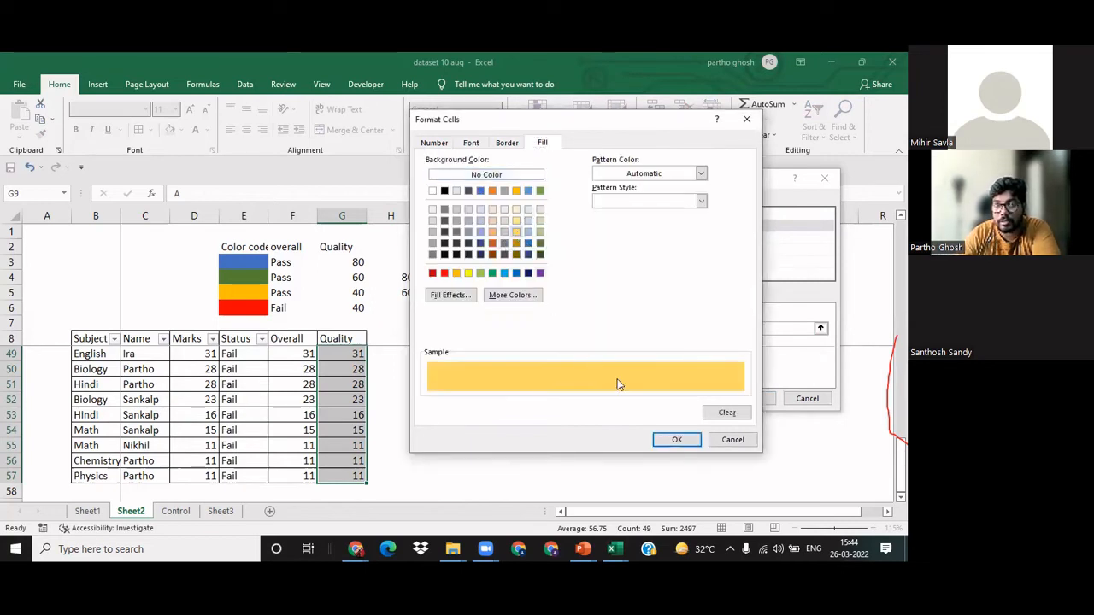
click(675, 441)
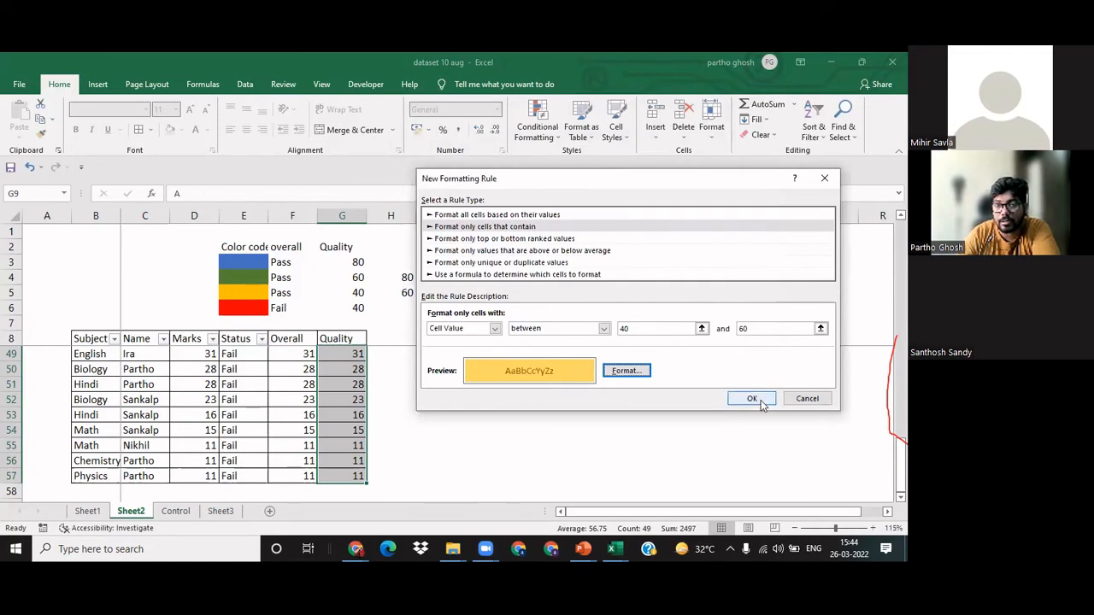
click(752, 398)
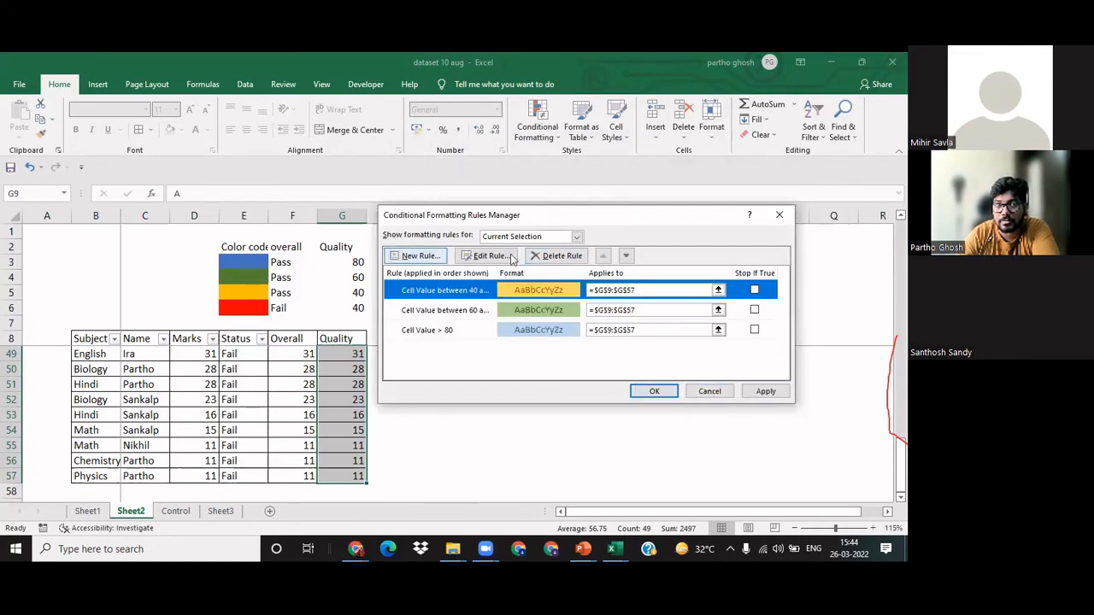
Step: Create a further rule for the Quality marks that formats only cells with values less than 40
click(412, 257)
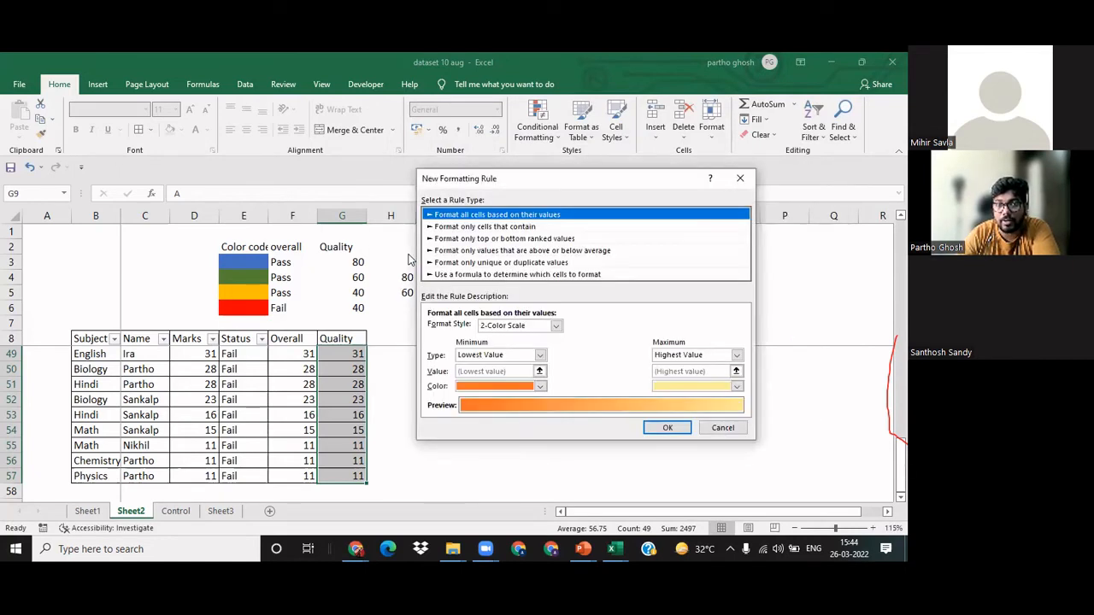
click(476, 227)
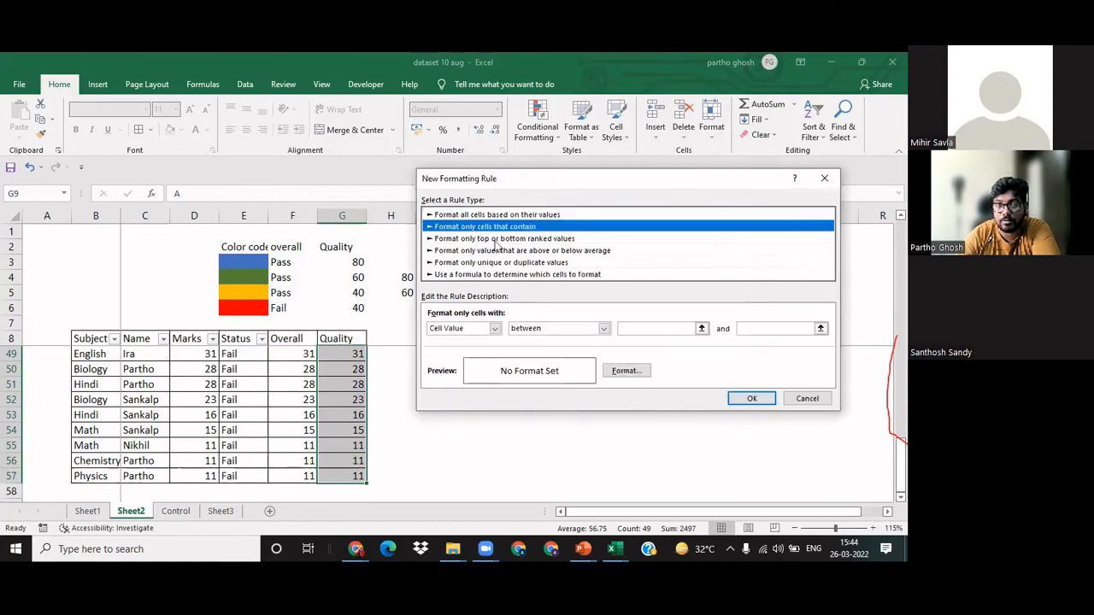
click(690, 332)
click(603, 328)
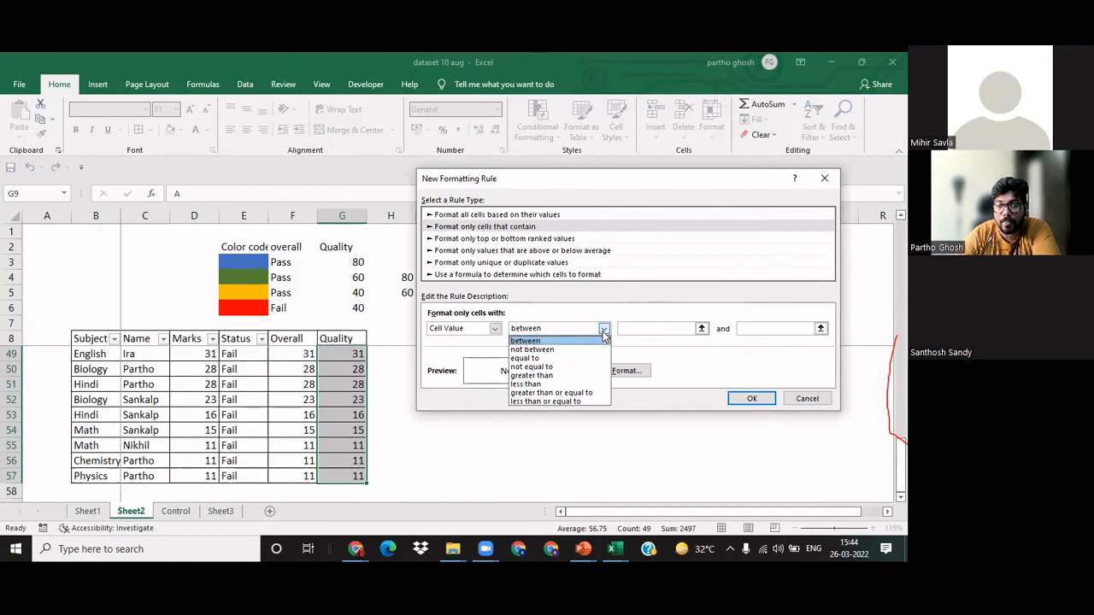
click(556, 383)
click(651, 331)
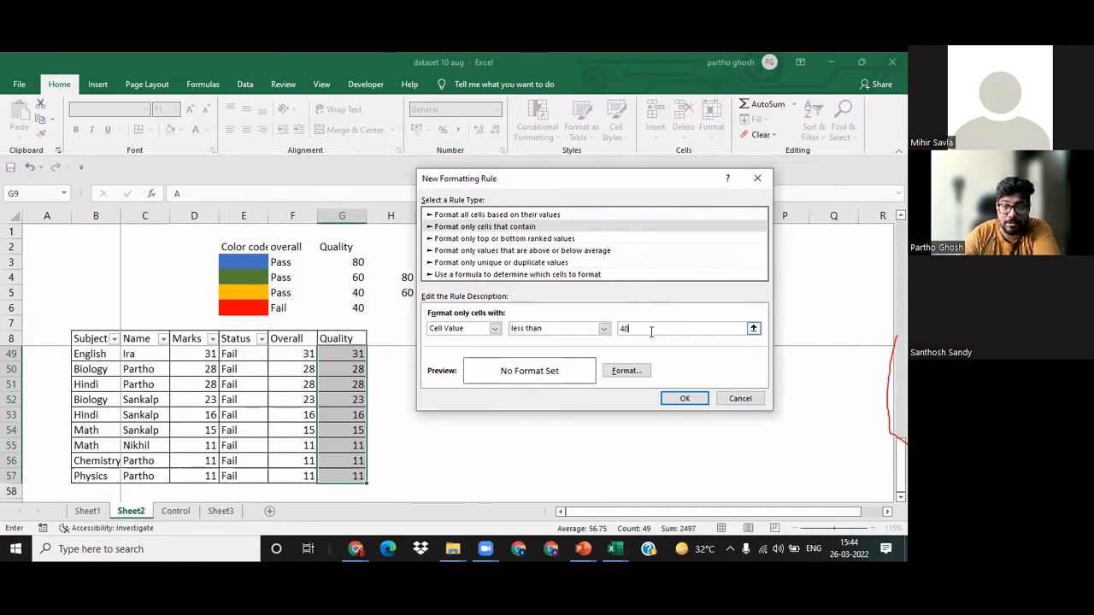
Step: Give the less-than-40 rule a dark orange fill and a red font
click(626, 371)
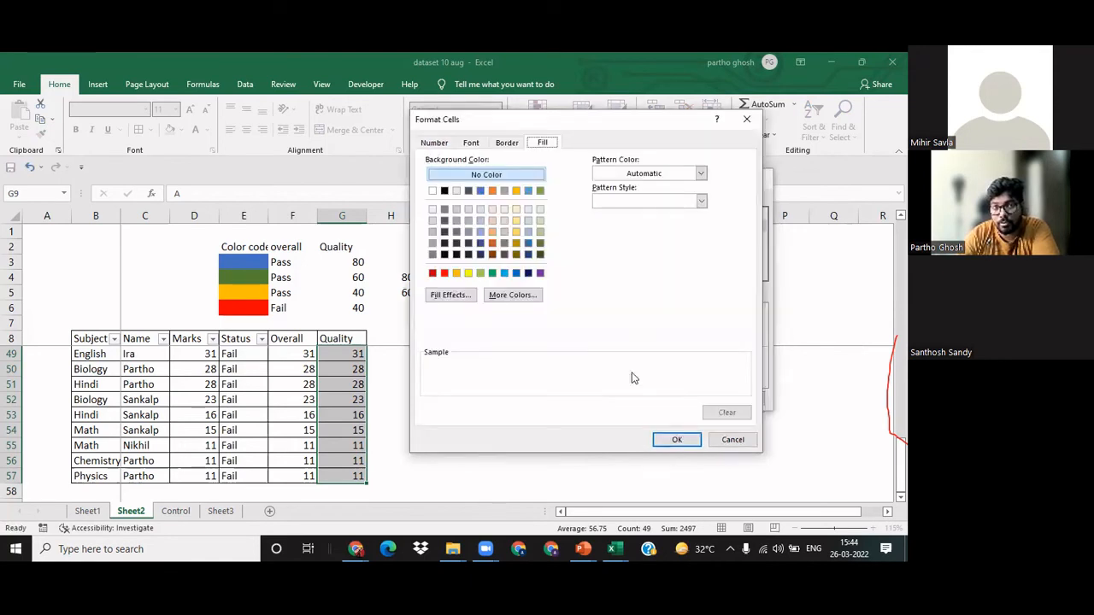
click(496, 248)
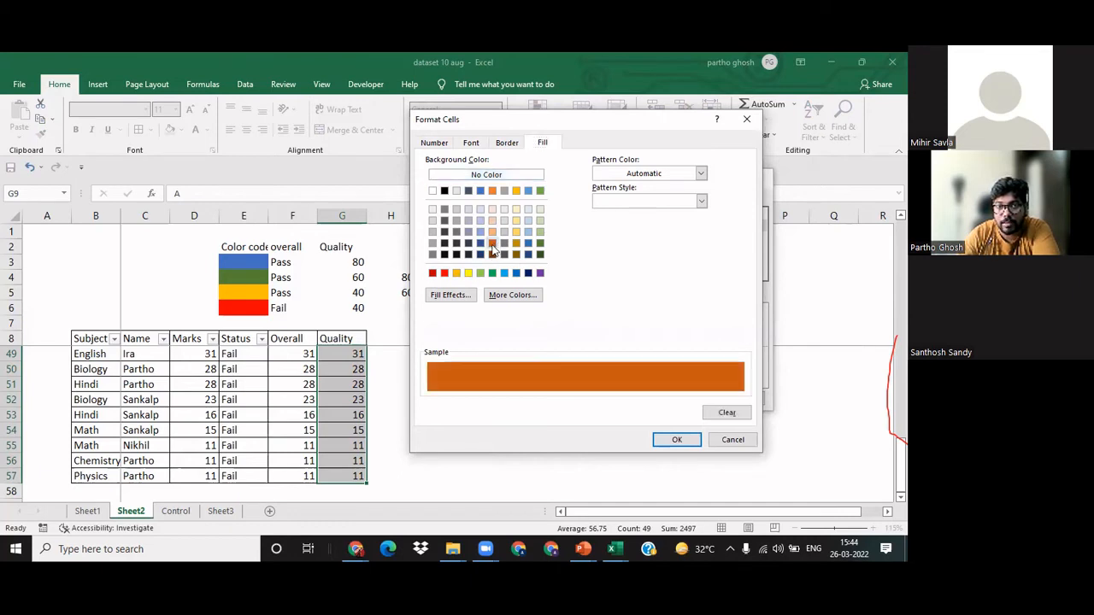
click(484, 143)
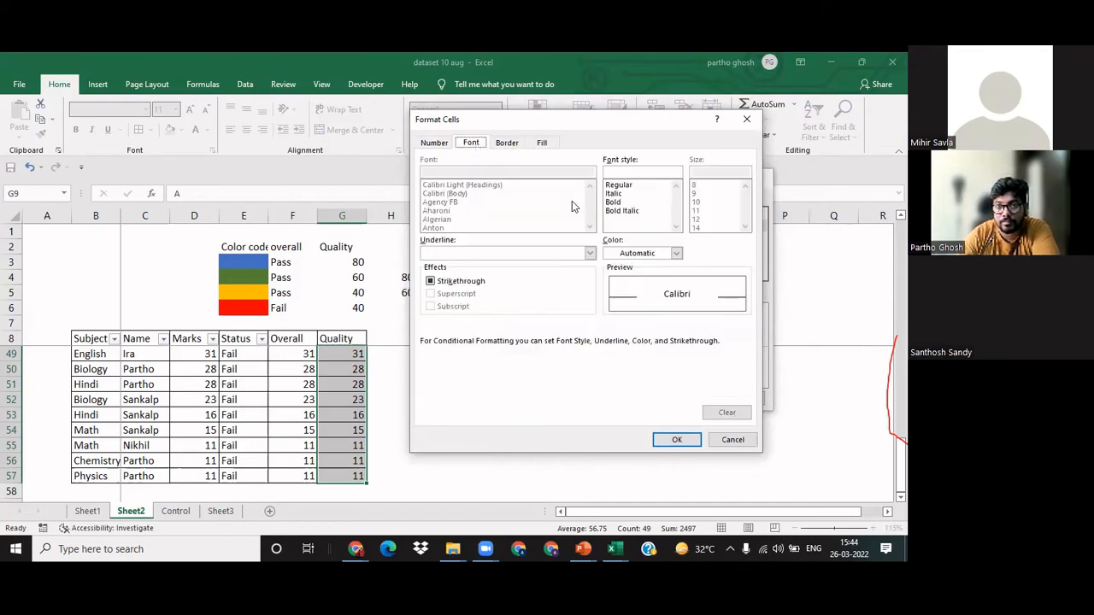
click(654, 255)
click(621, 372)
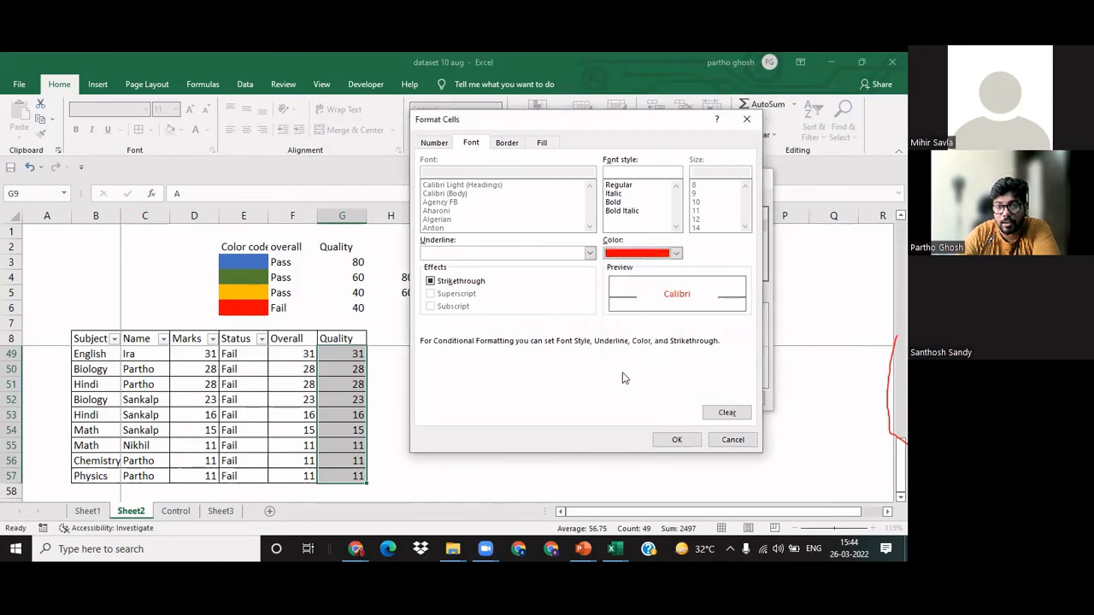
click(674, 441)
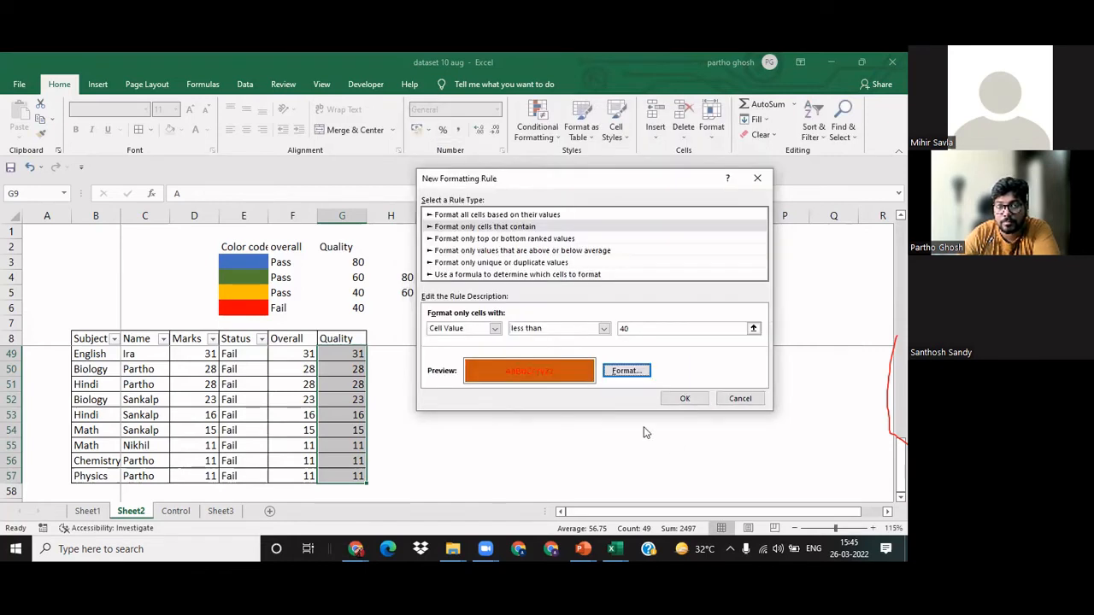
Step: Change the less-than-40 rule's fill to light orange, add it to the rules list, and apply the rules to the Quality marks
click(624, 370)
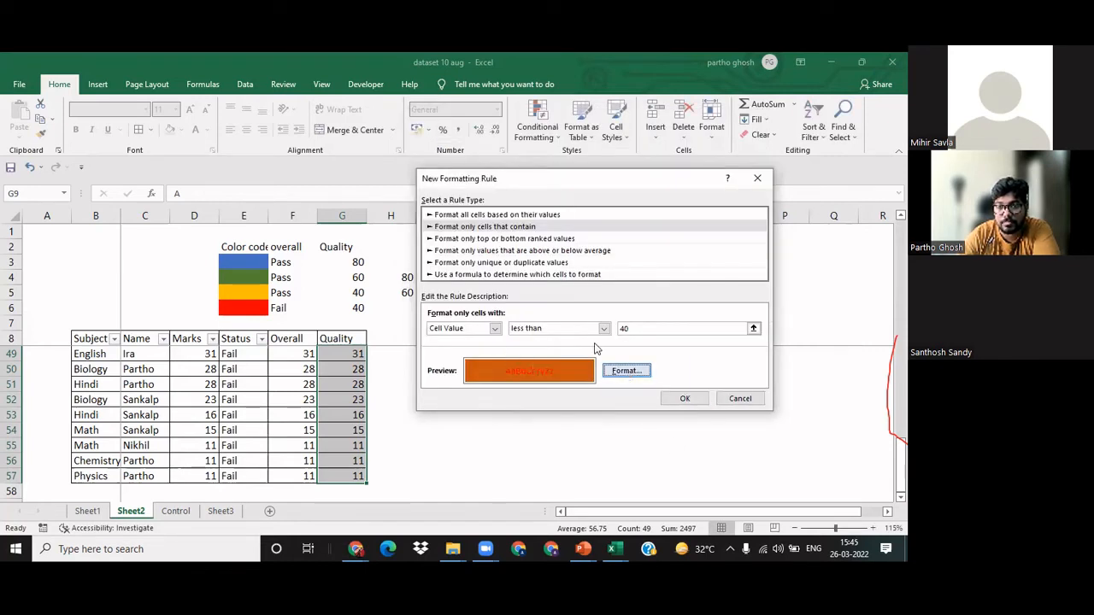
click(546, 143)
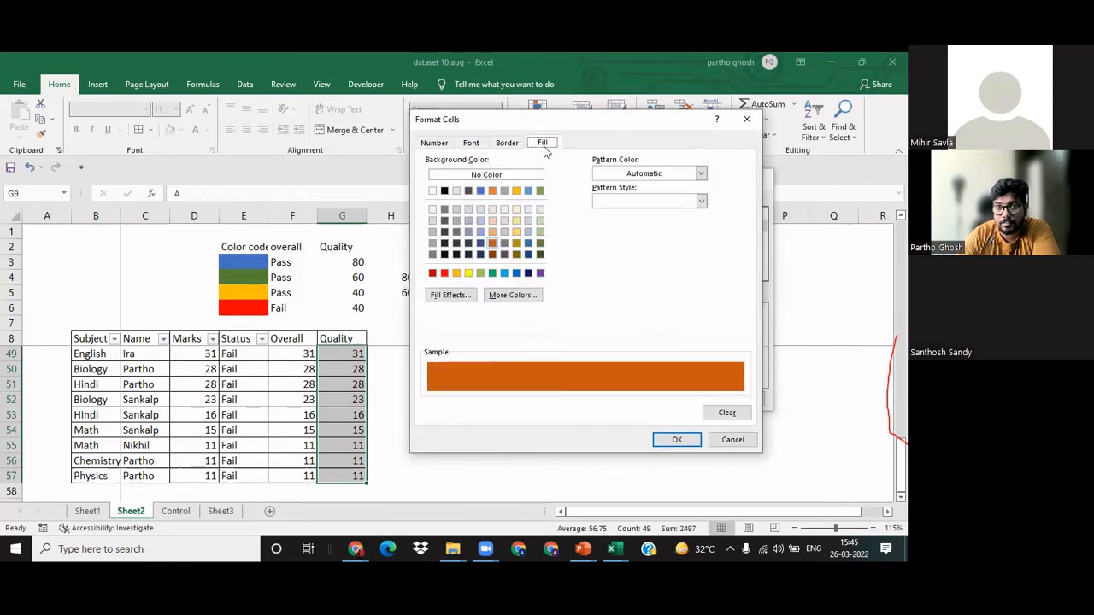
click(493, 234)
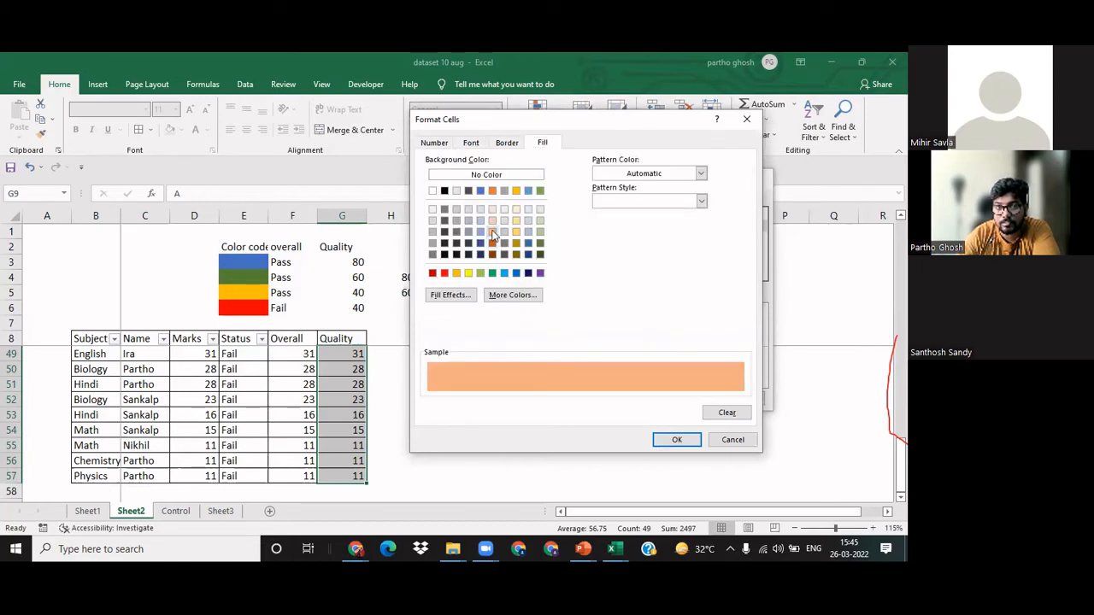
click(688, 440)
click(685, 399)
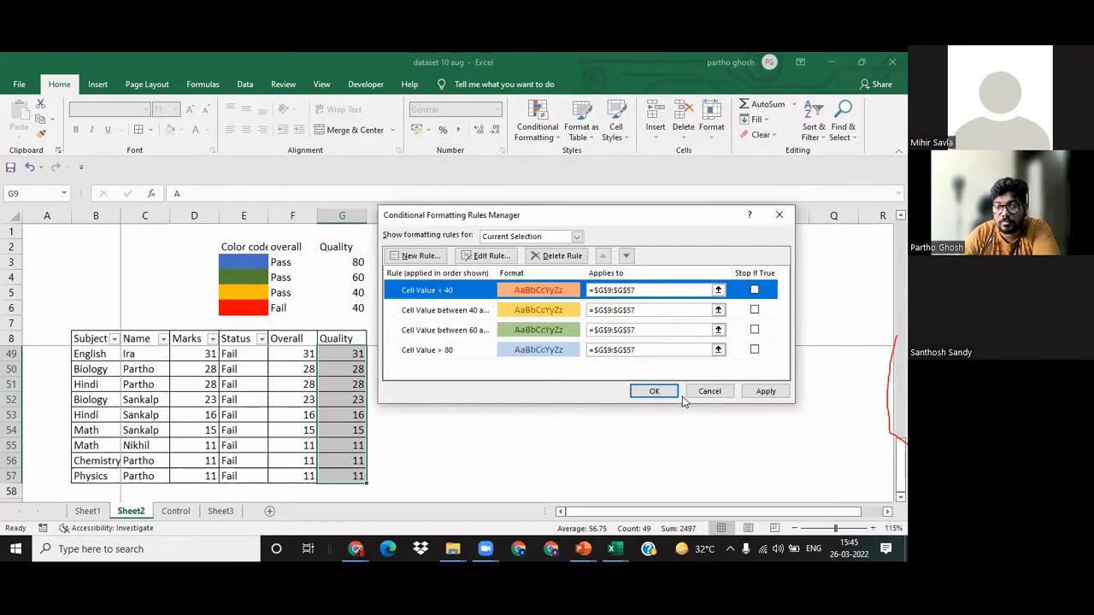
click(765, 391)
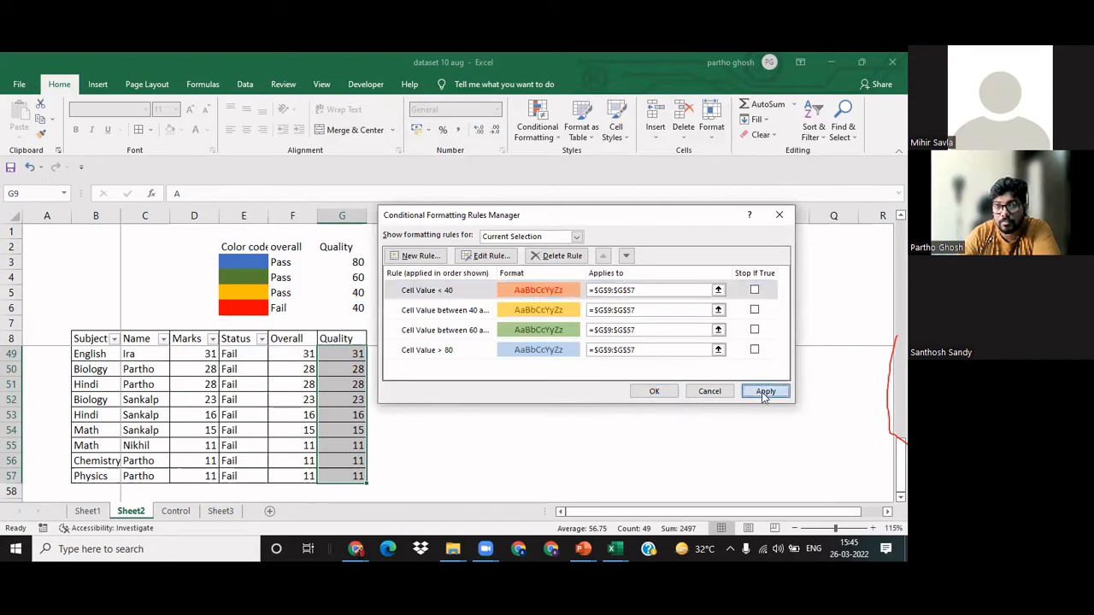
click(653, 391)
Step: Examine the color coding of the Quality column against the legend from the first to the last row
click(346, 413)
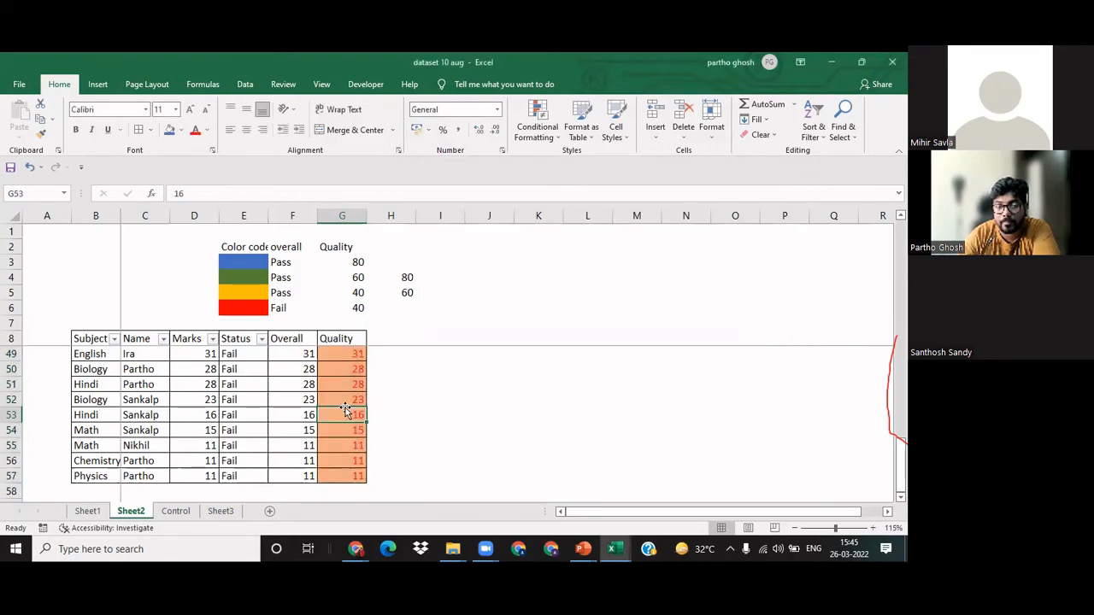
scroll(346, 410, up, 5)
scroll(346, 410, up, 8)
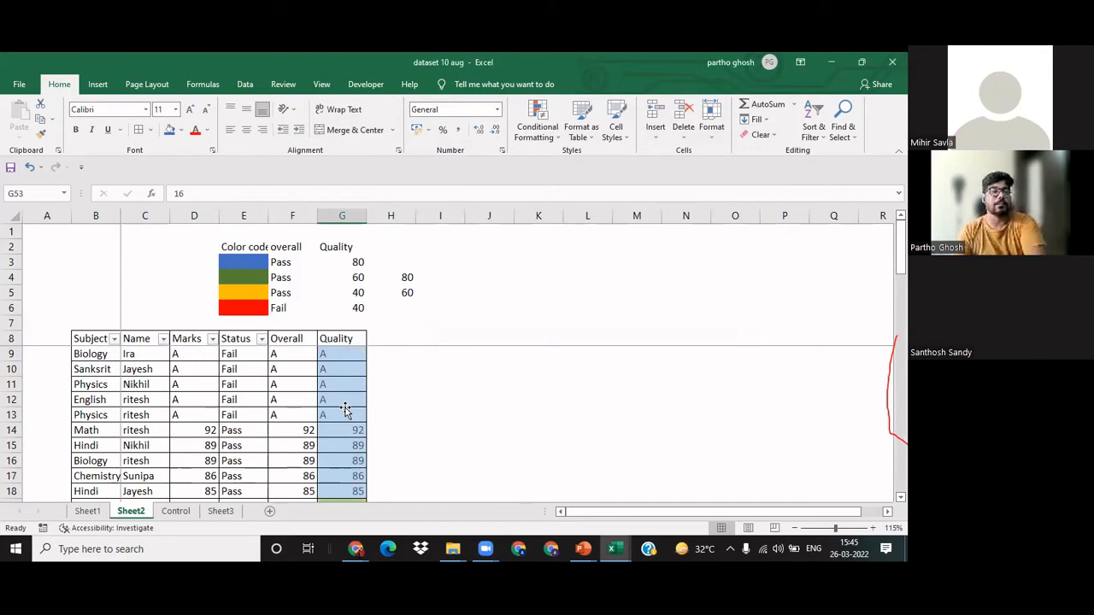
scroll(347, 354, down, 4)
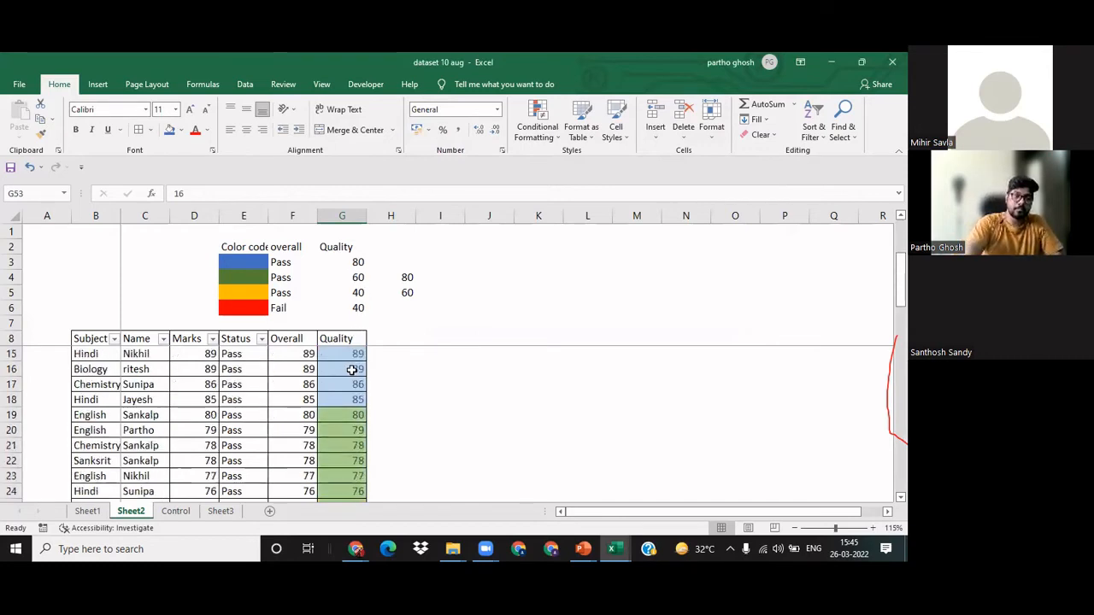
scroll(350, 367, down, 12)
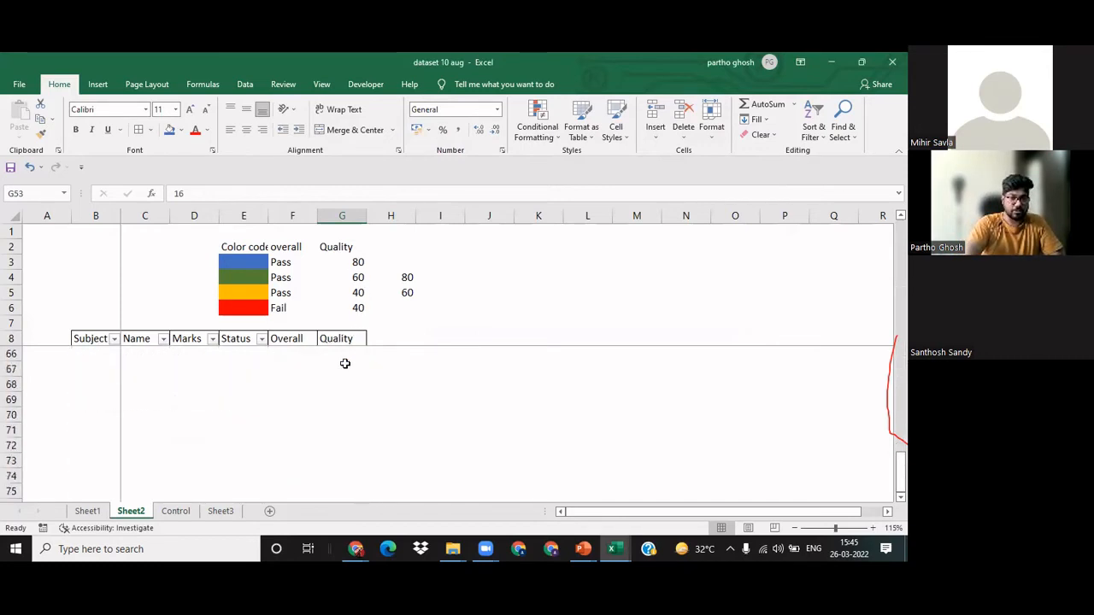
scroll(344, 364, up, 2)
scroll(344, 364, up, 14)
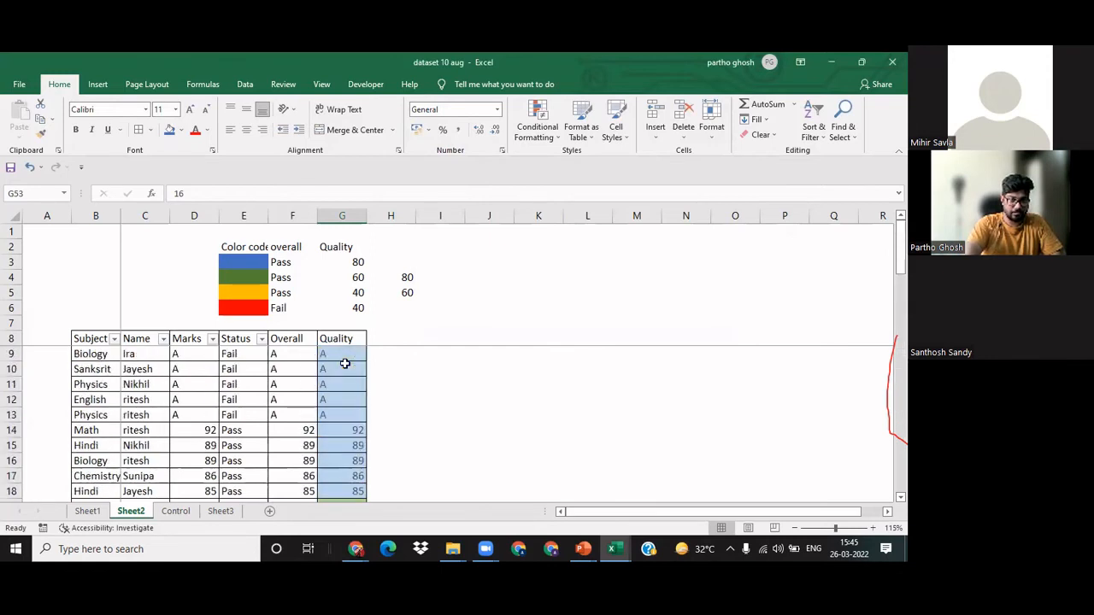
click(396, 358)
Step: Select the Quality marks G9:G57 and open the manager for their conditional formatting rules
click(346, 350)
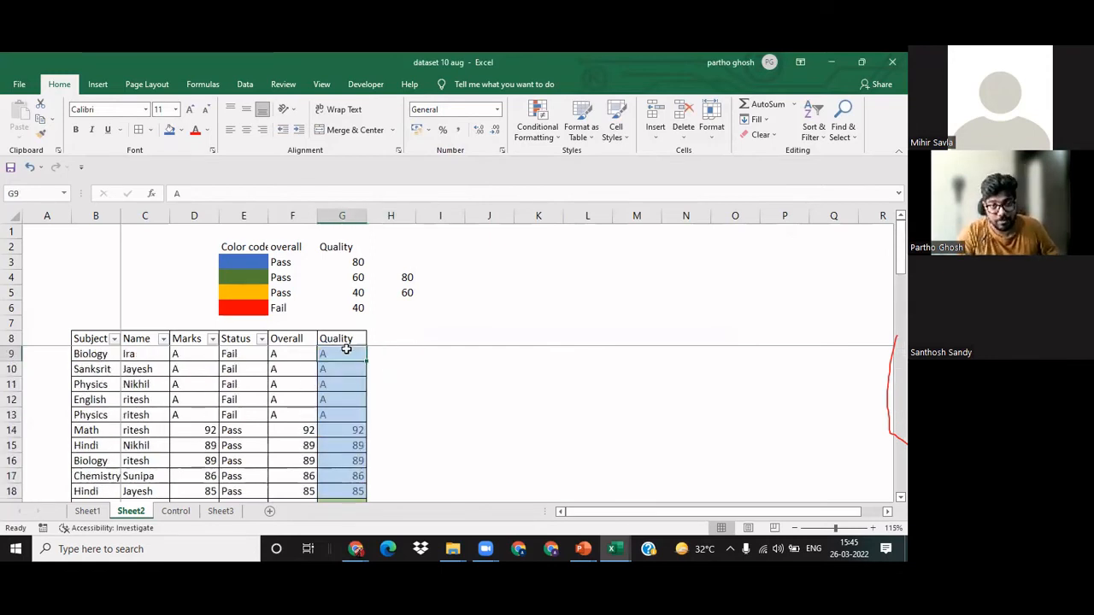
key(ctrl+shift+Down)
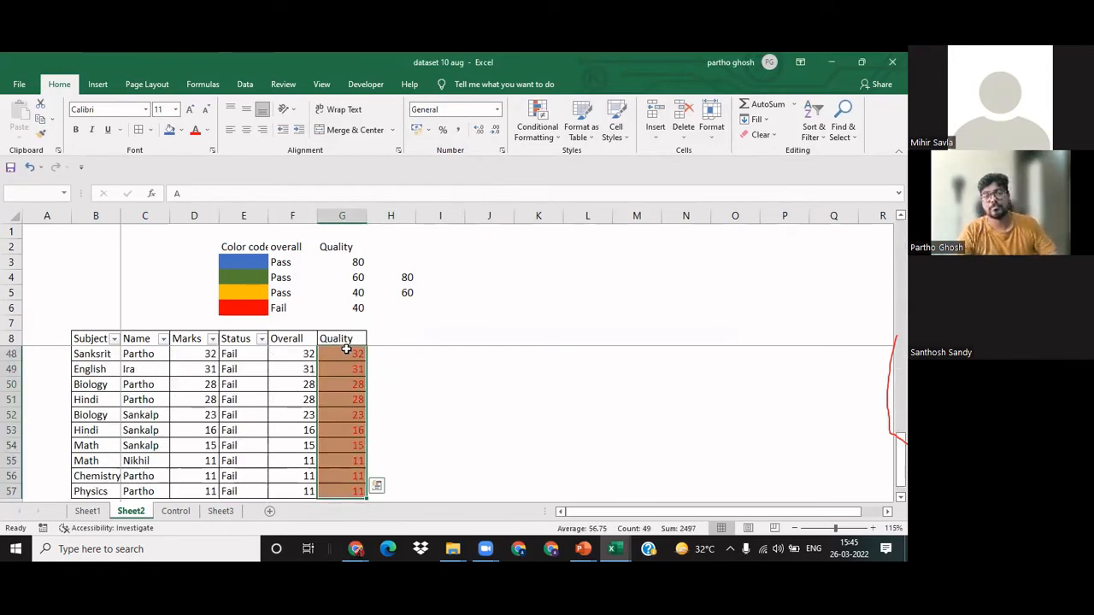
click(551, 142)
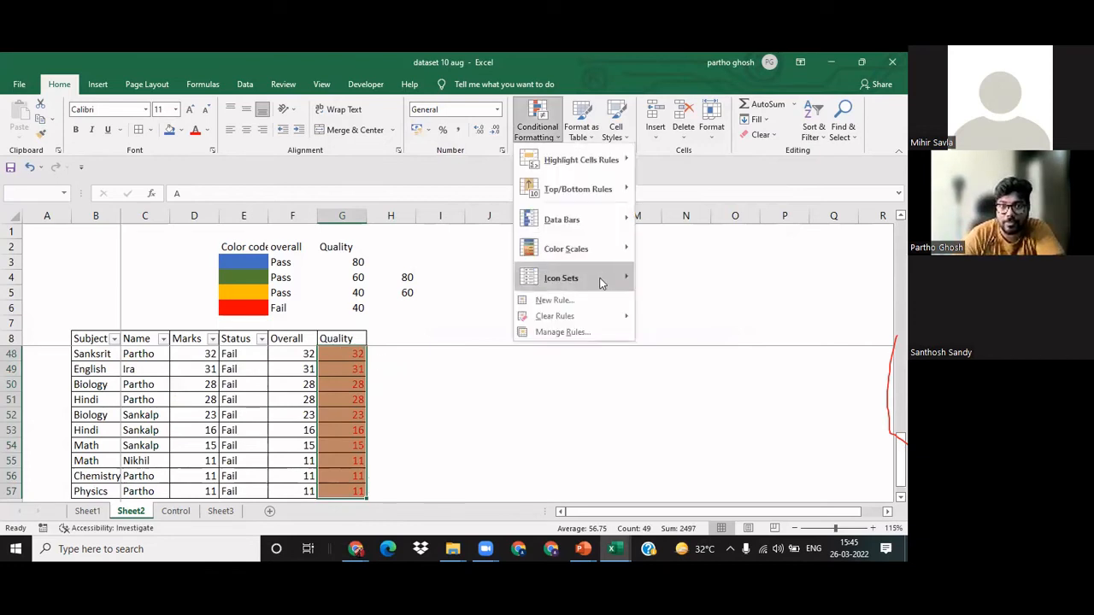
click(594, 333)
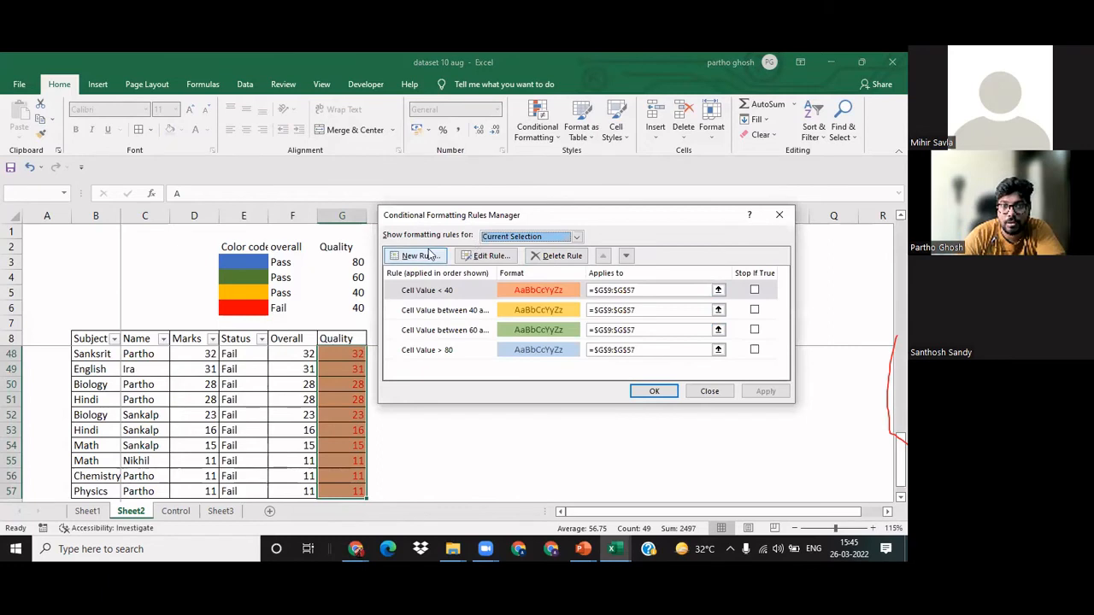
click(430, 255)
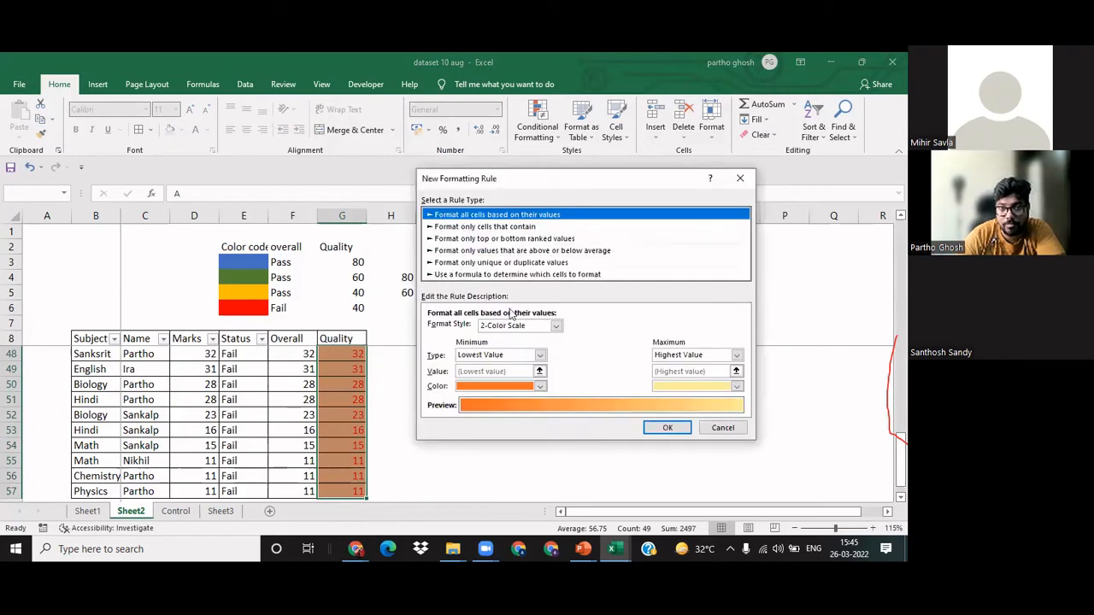
click(540, 355)
click(514, 377)
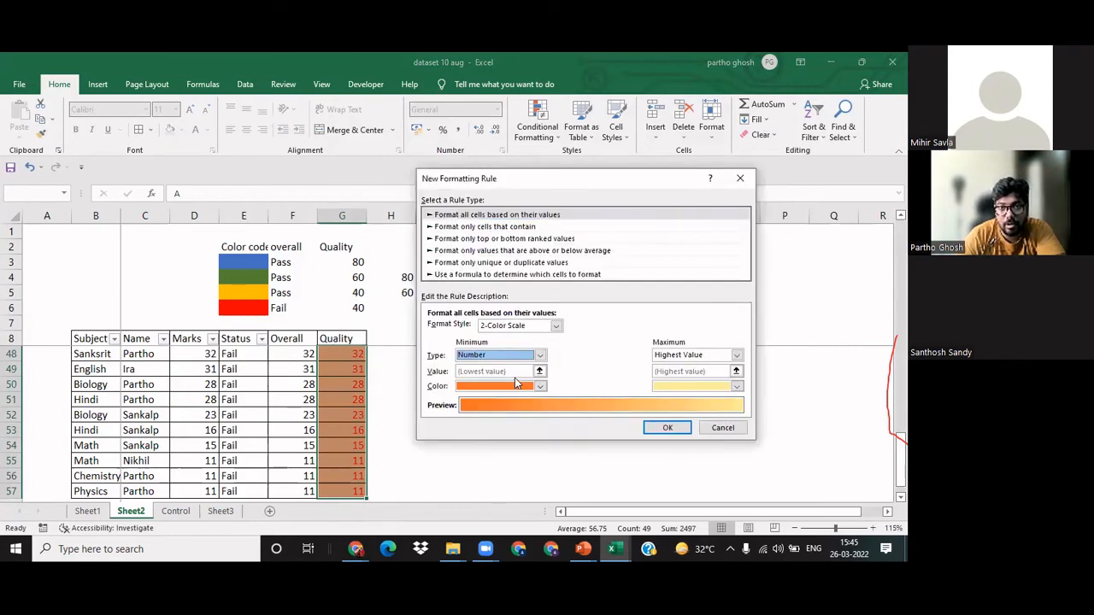
click(474, 228)
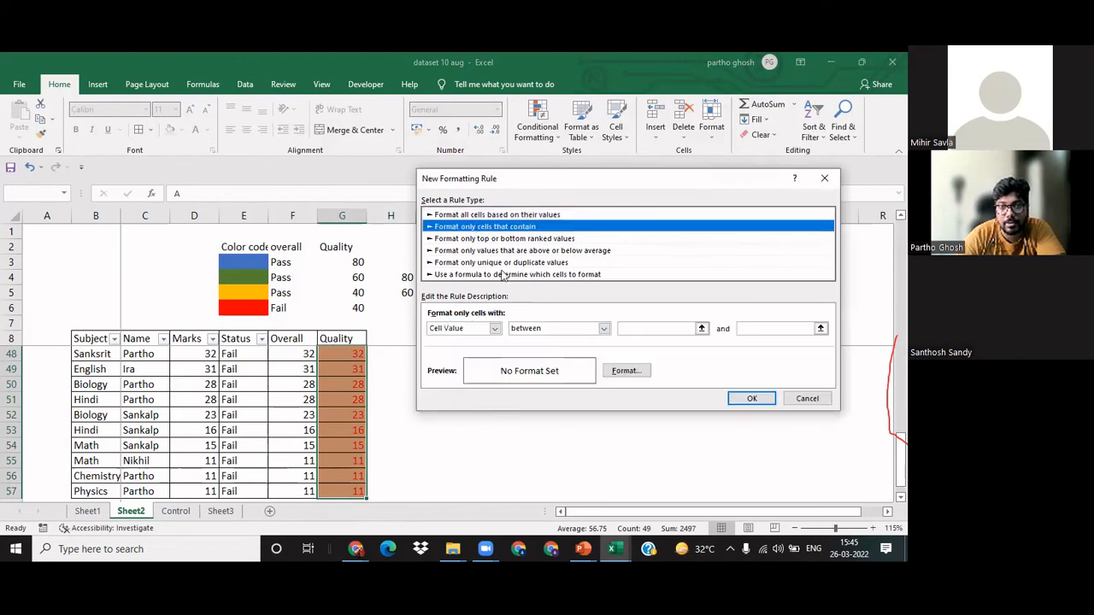
click(604, 329)
click(590, 364)
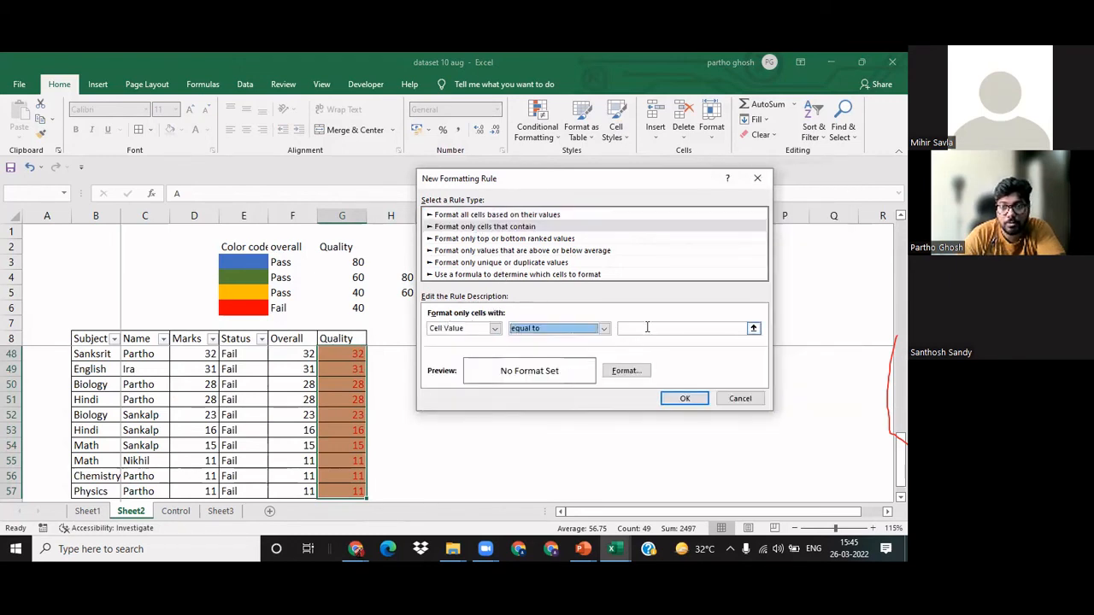
click(646, 328)
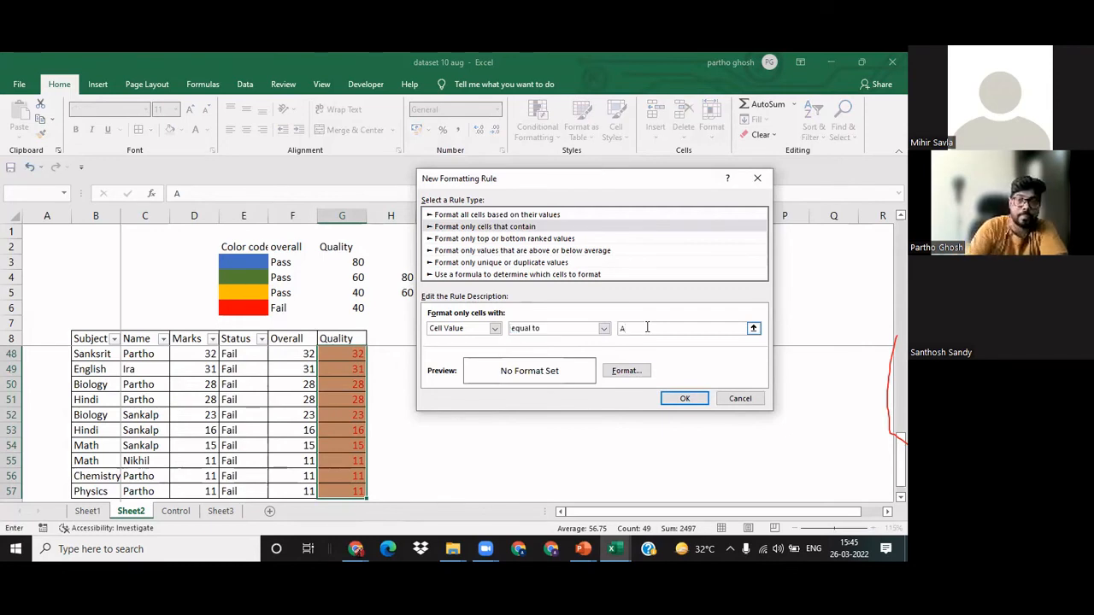
click(625, 373)
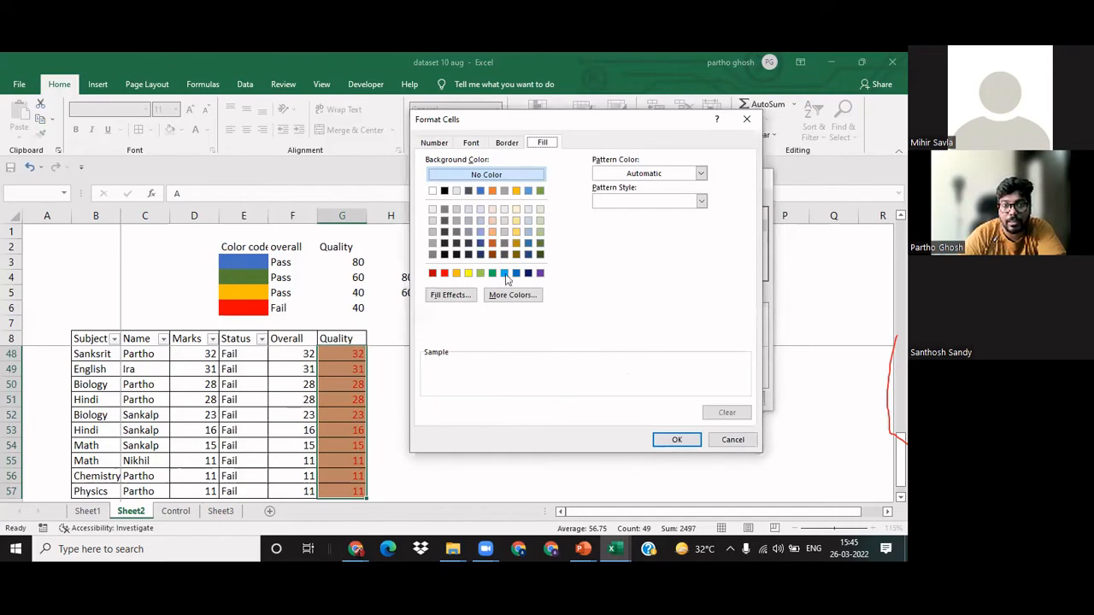
click(493, 233)
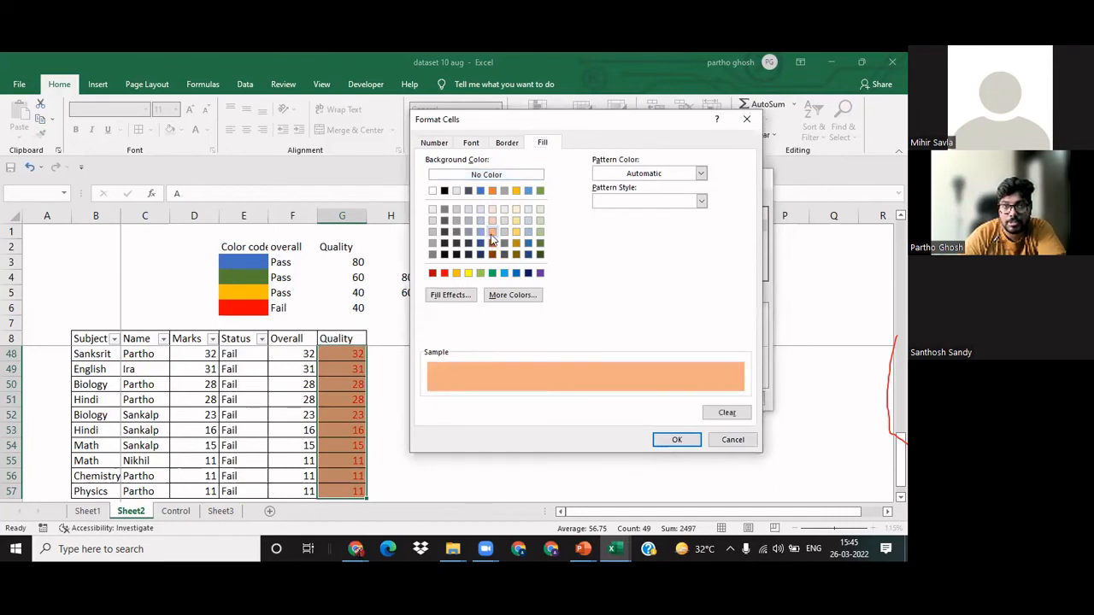
click(471, 144)
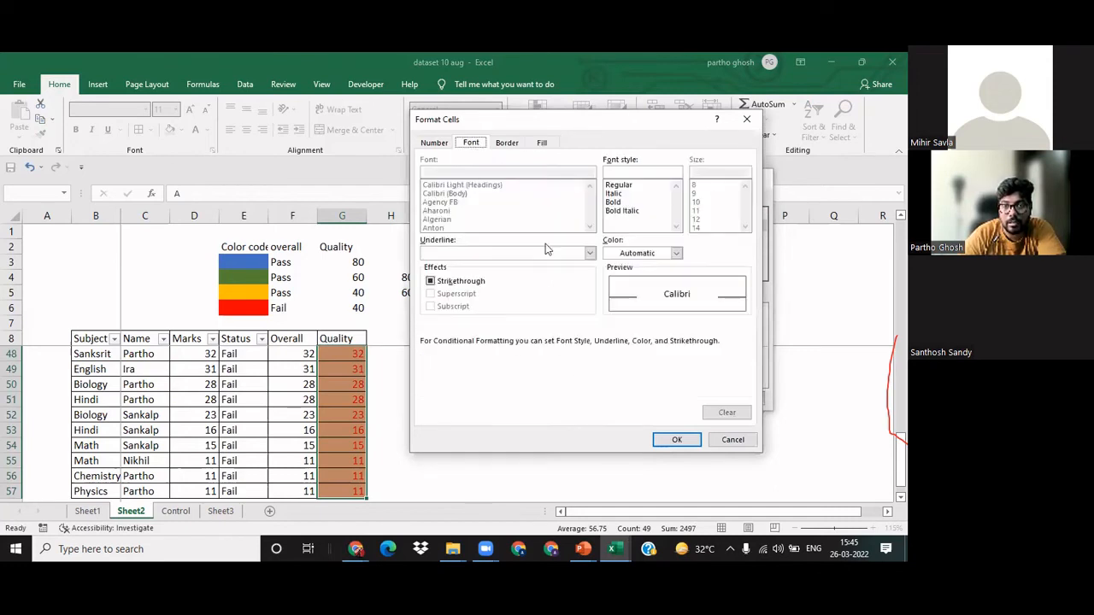
click(676, 253)
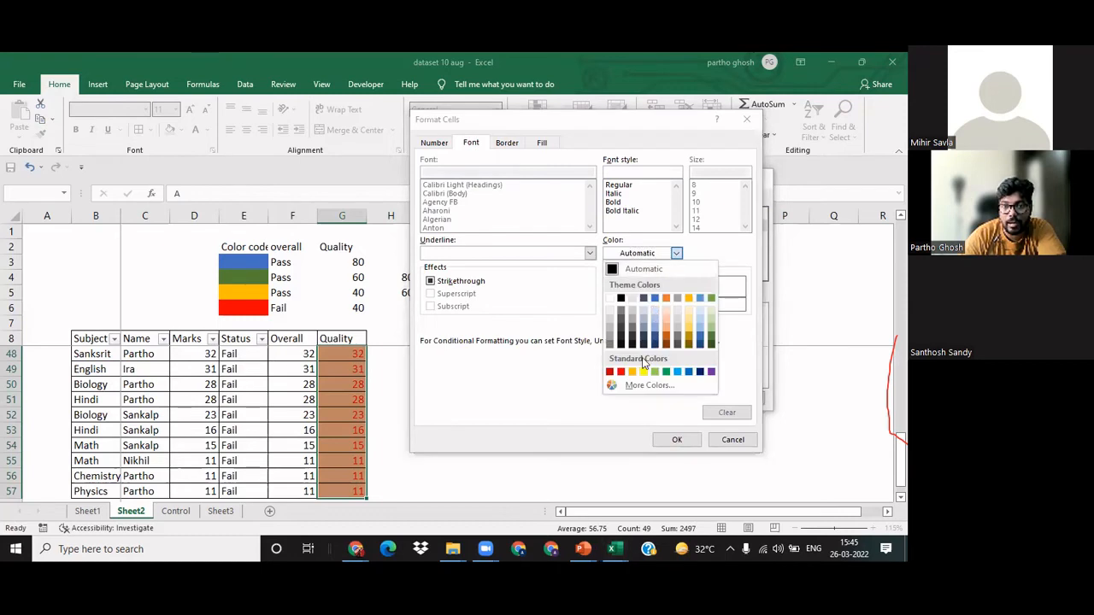
click(620, 372)
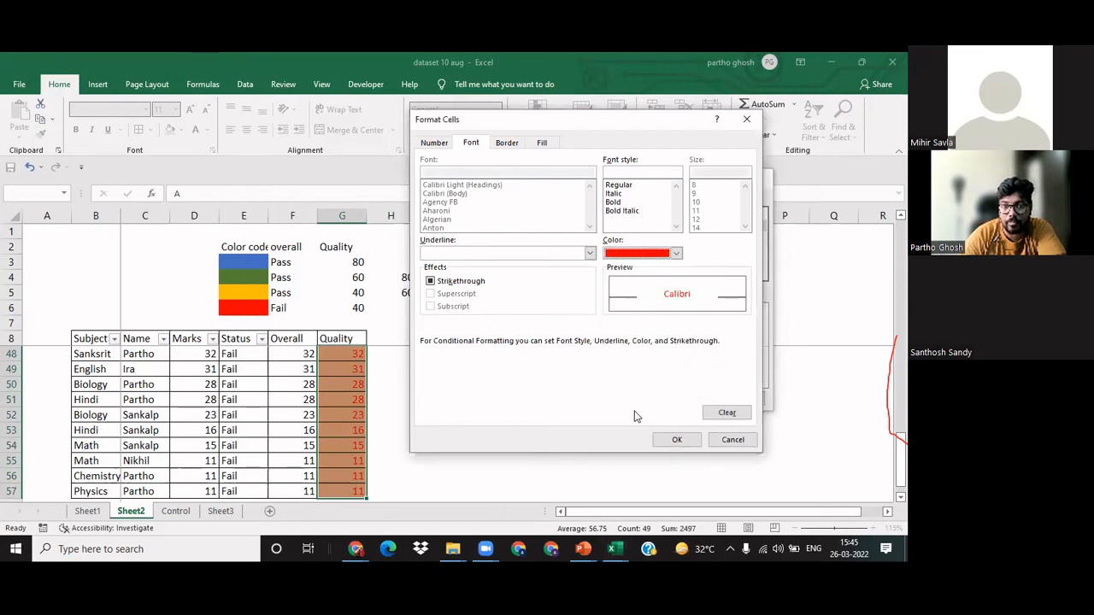
click(677, 440)
click(734, 399)
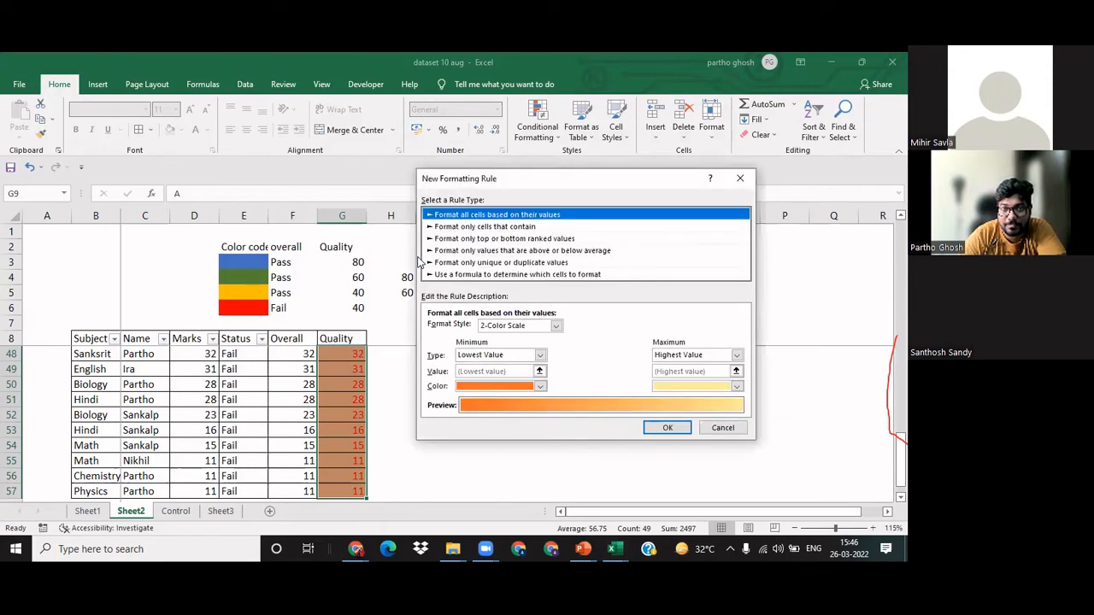
Step: Create a rule for the Quality marks that formats only cells with values equal to A
click(501, 227)
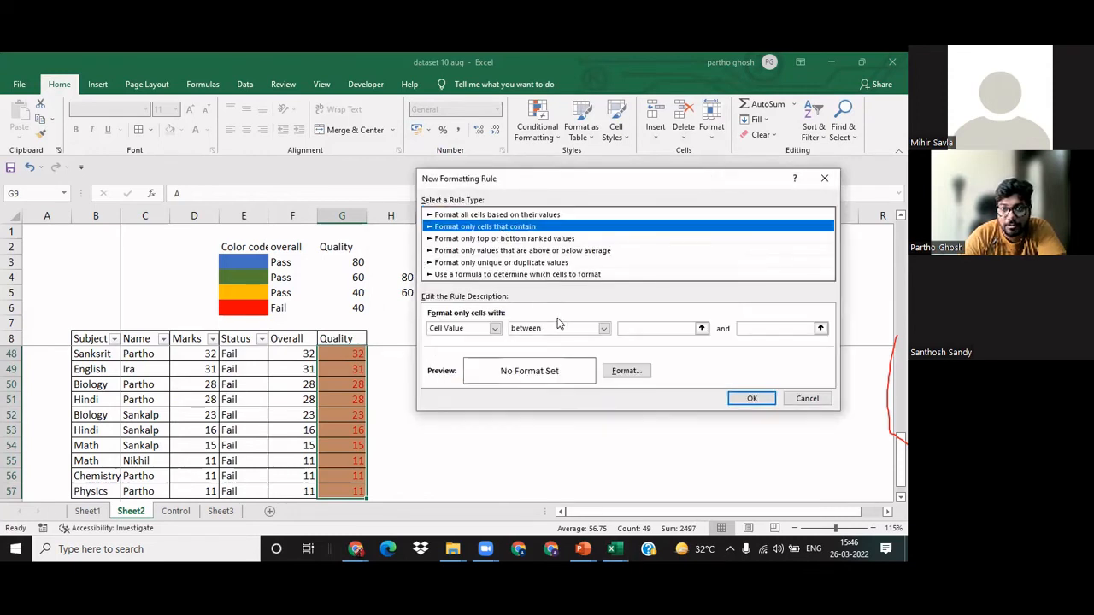
click(603, 328)
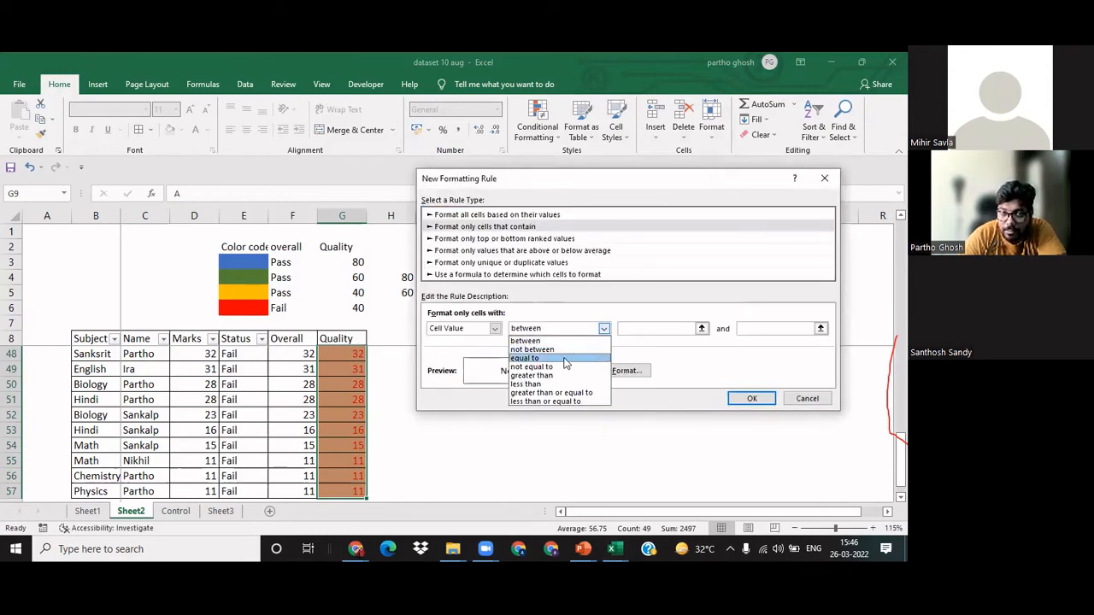
click(564, 360)
click(642, 328)
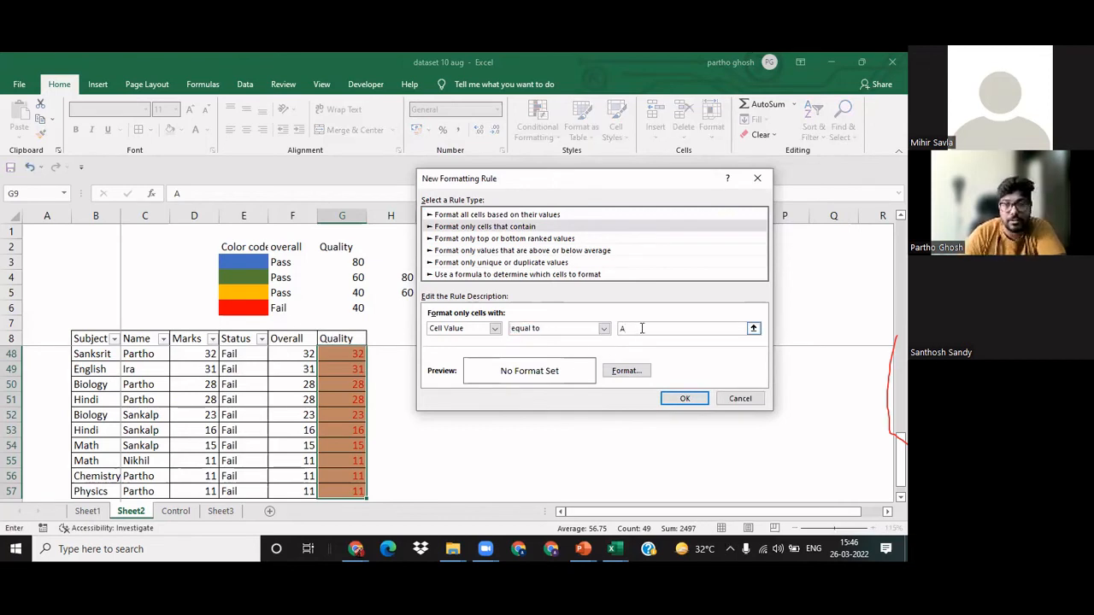
Step: Give the equal-to-A rule a red font and a light orange fill
click(625, 371)
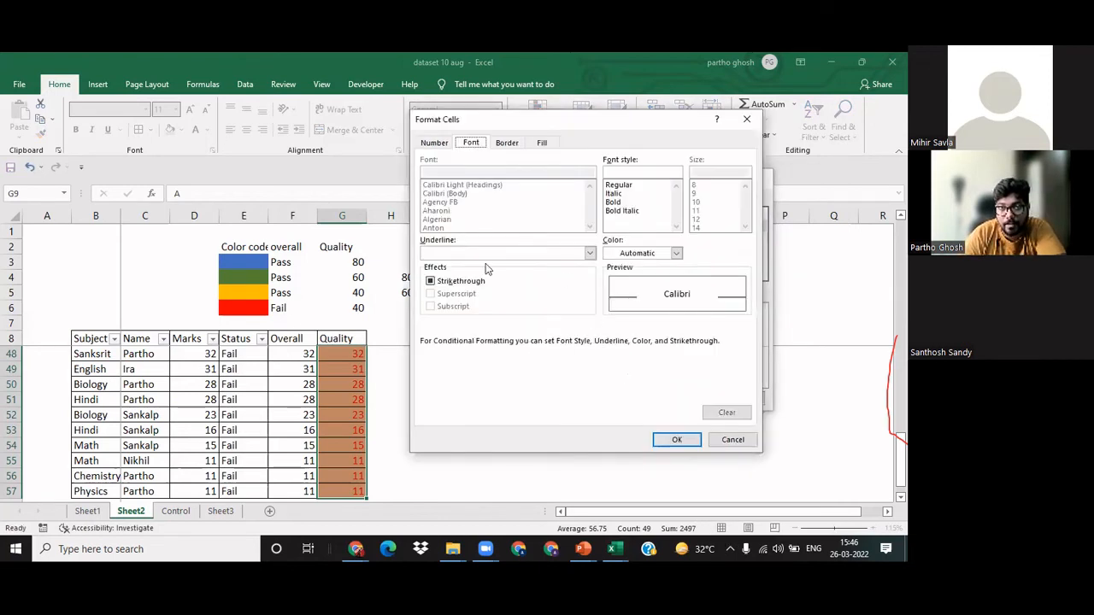
click(675, 255)
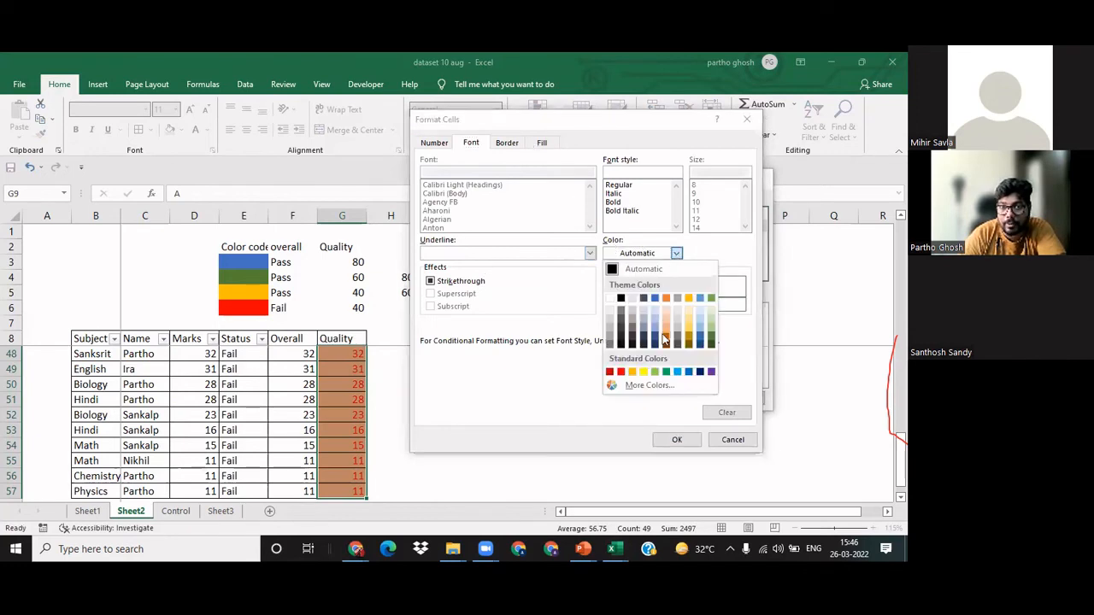
click(620, 371)
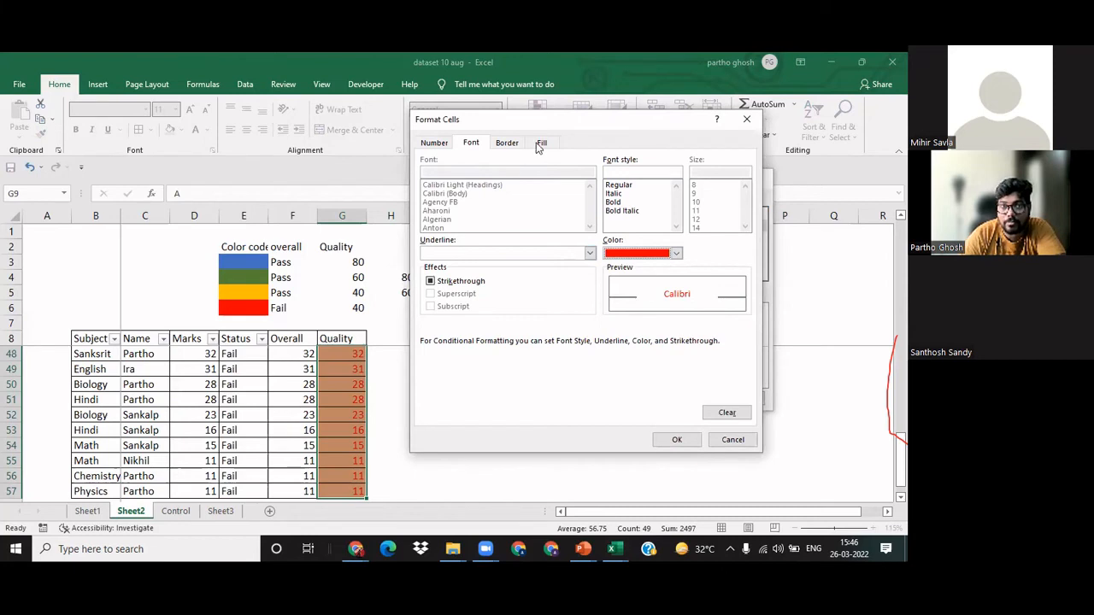
click(540, 144)
click(492, 232)
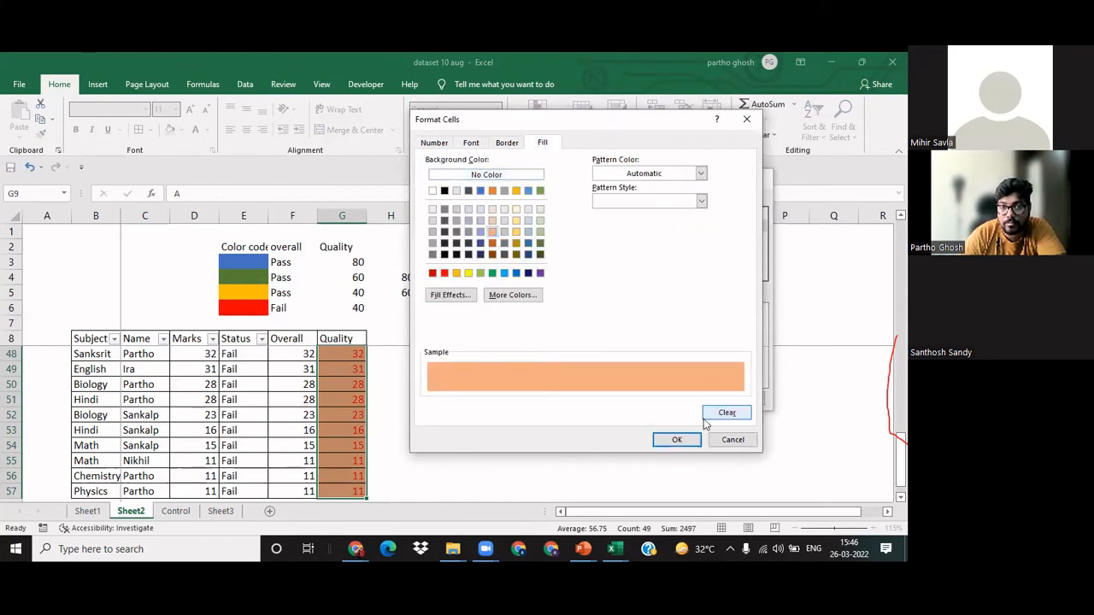
click(682, 441)
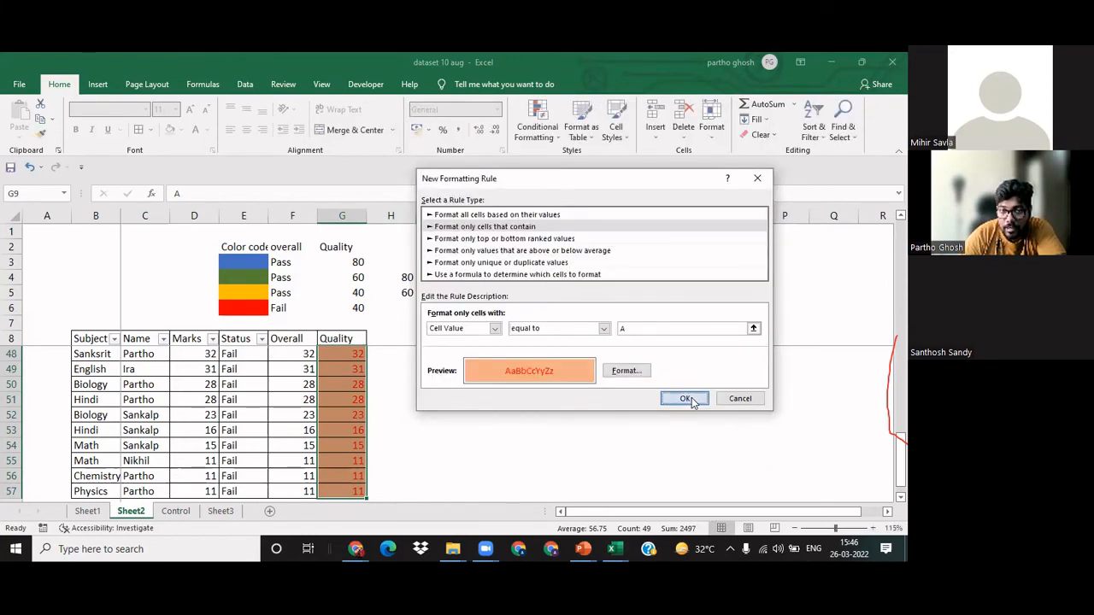
Step: Add the equal-to-A rule to the rules list and apply the rules to the Quality marks
click(685, 399)
click(766, 393)
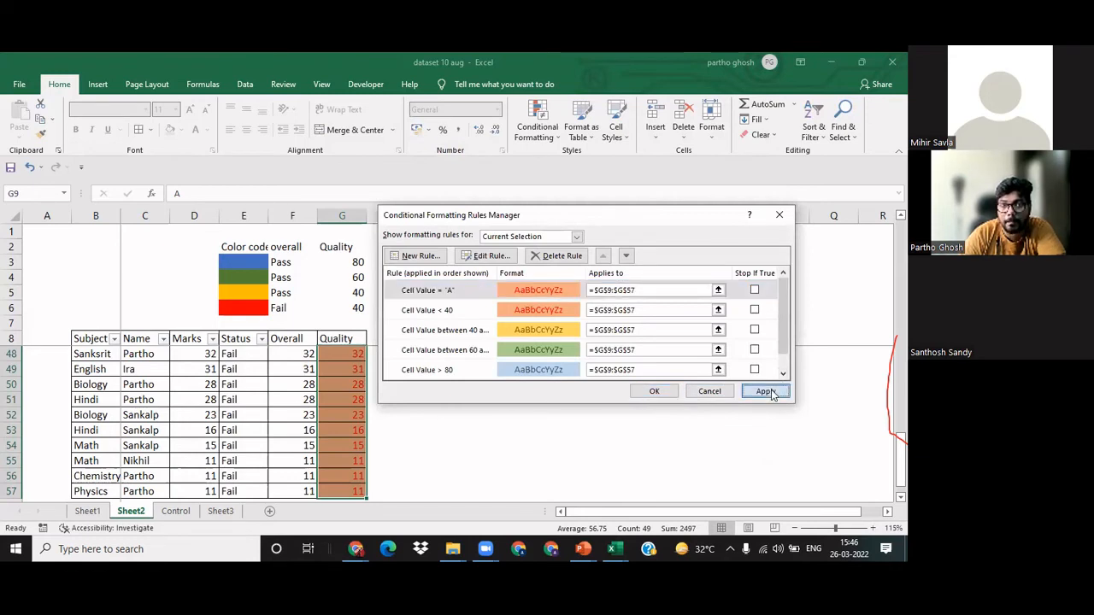
click(655, 391)
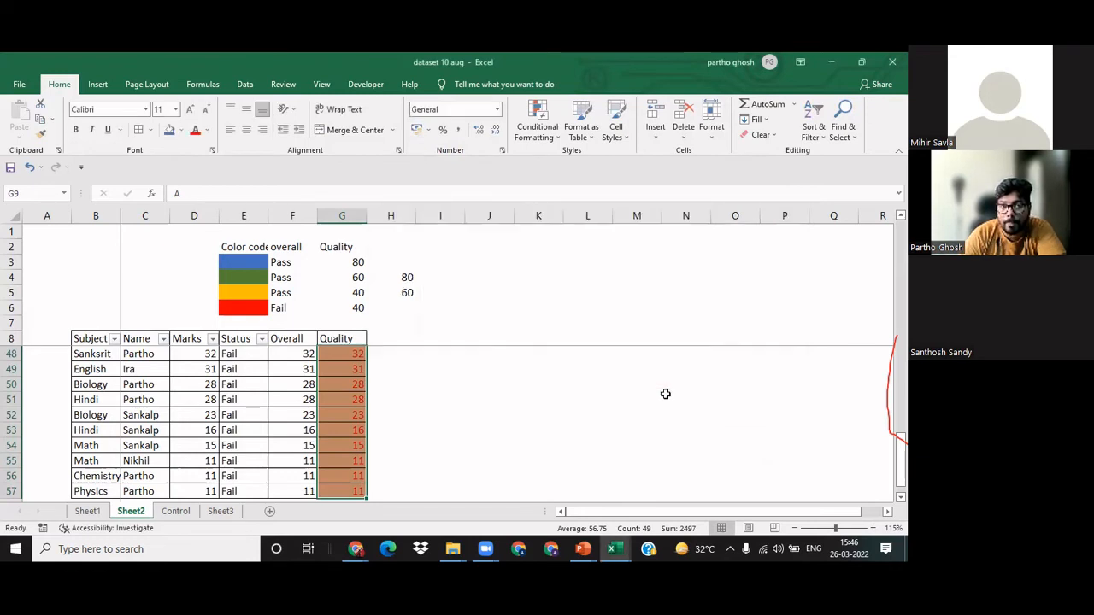
Step: Compare the color coding of the A entries in the Quality column with the Fail row of the legend
click(375, 420)
click(358, 415)
key(ctrl+Up)
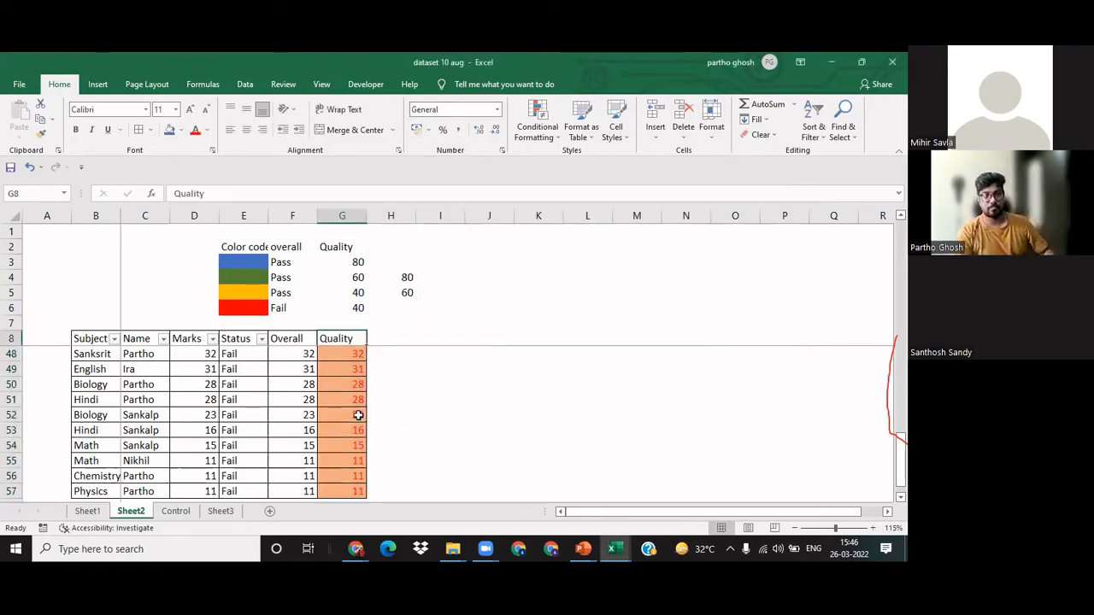
key(Down)
key(Down)
key(Down)
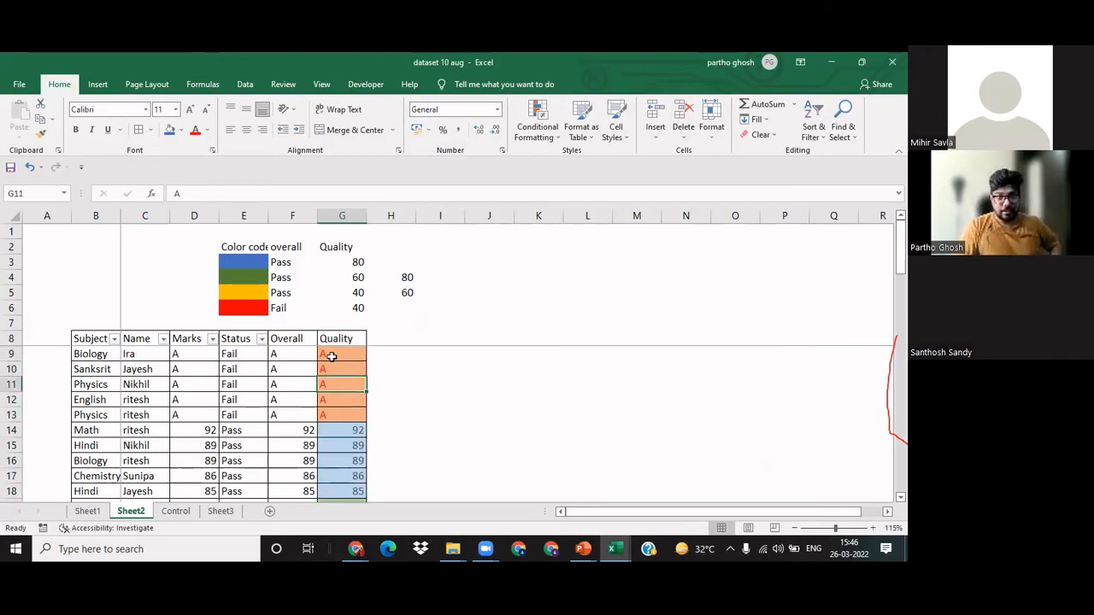
click(291, 308)
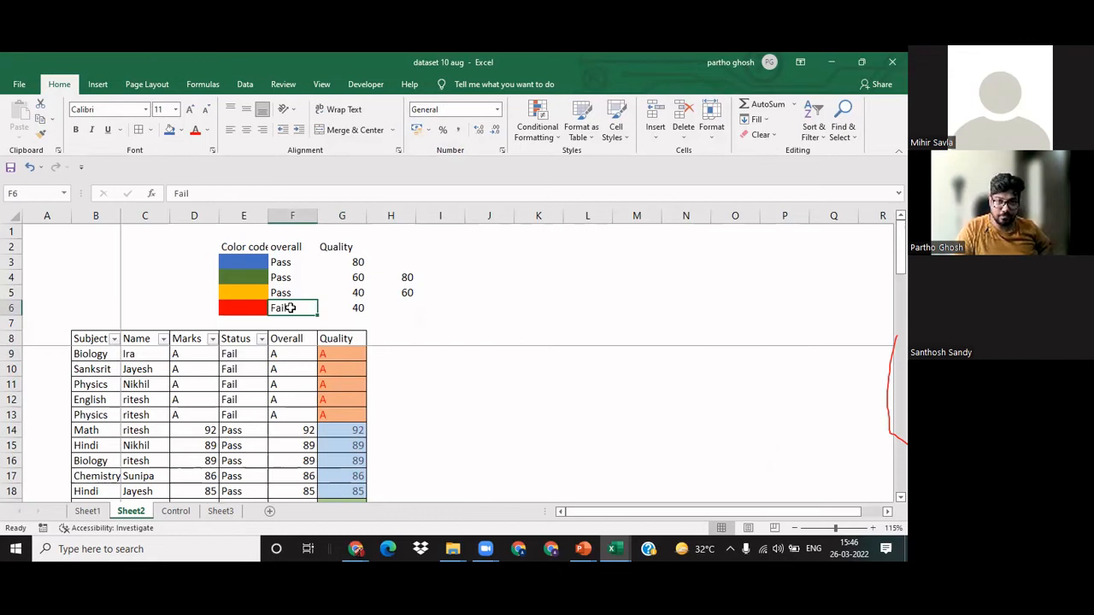
click(356, 309)
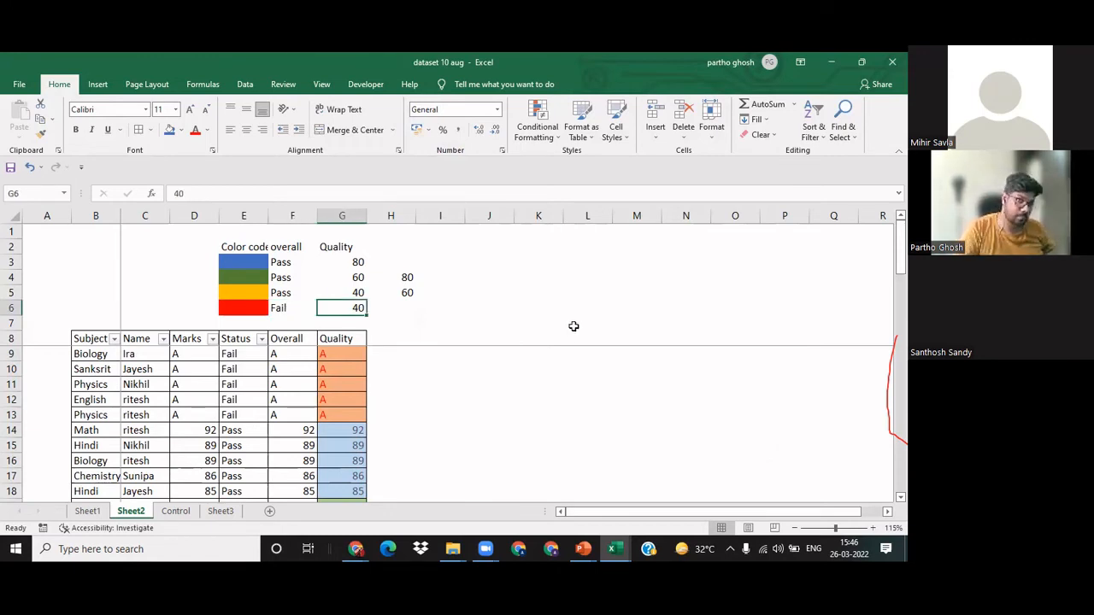
Step: Examine the Quality color bands down the table and back up against the legend's thresholds
key(Down)
key(Down)
key(Down)
key(Down)
key(Down)
key(Down)
key(Down)
key(Down)
key(Down)
key(Down)
key(Down)
key(Down)
key(Down)
key(Down)
key(Down)
key(Down)
key(Down)
key(Down)
key(Down)
key(Down)
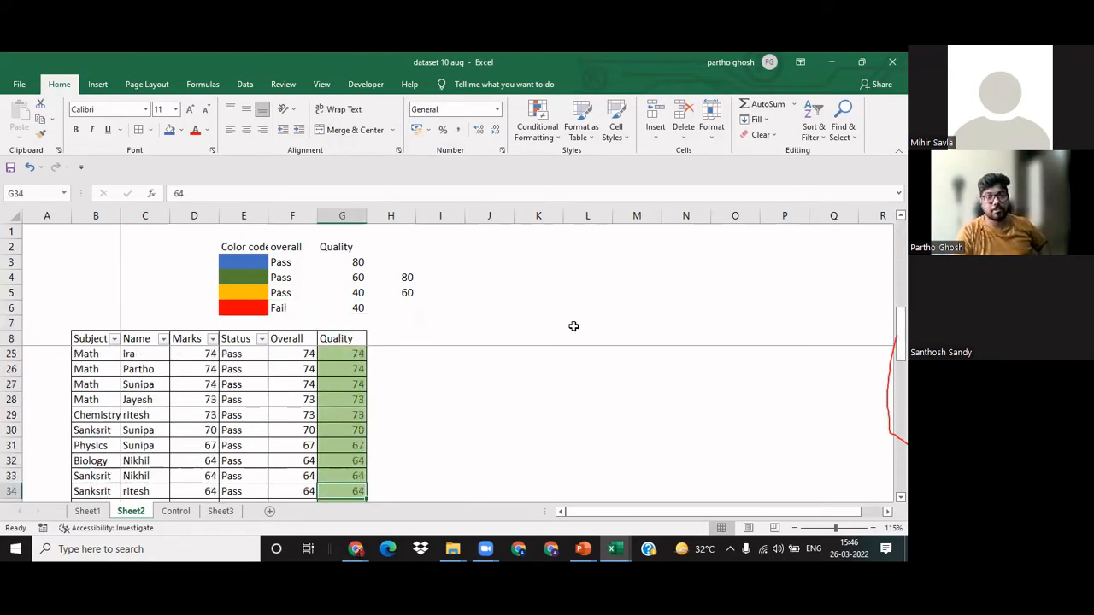
key(Down)
key(Down)
key(Down)
key(Down)
key(Down)
key(Down)
key(Down)
key(Down)
key(Down)
key(Down)
key(Down)
key(Down)
key(Down)
key(Down)
key(Down)
key(Down)
key(Down)
key(Down)
key(Down)
key(Down)
key(Up)
key(Up)
key(Up)
key(Up)
key(Up)
key(Up)
key(Up)
key(Up)
key(Up)
key(Up)
key(Up)
key(Up)
key(Up)
key(Up)
key(Up)
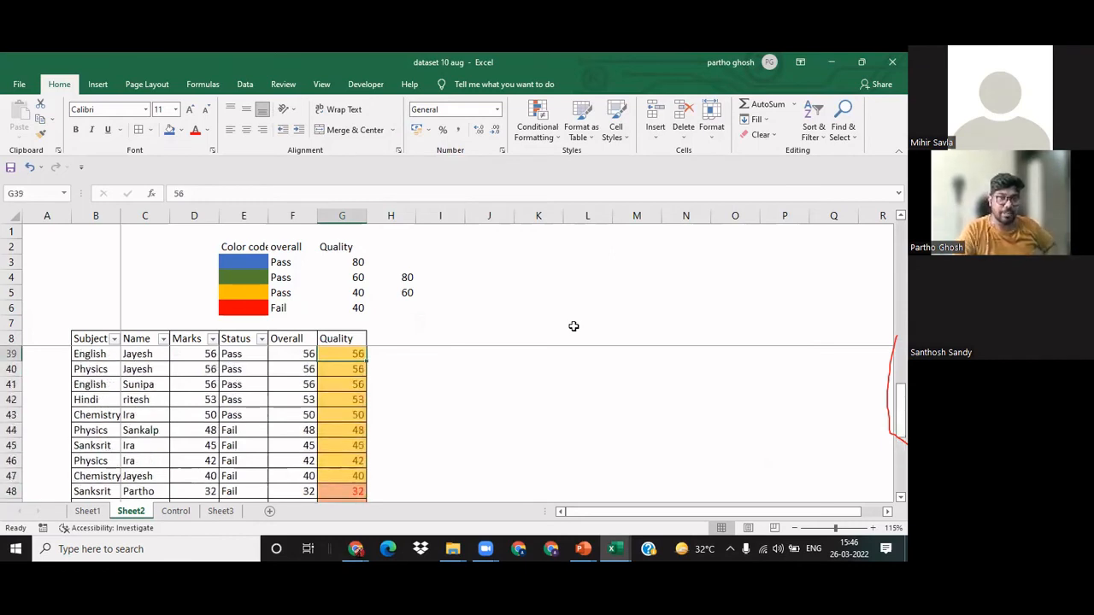
key(Up)
key(Up)
key(Up)
key(Up)
key(Up)
key(Up)
key(Up)
key(Up)
key(Up)
key(Up)
key(Up)
key(Up)
key(Up)
key(Up)
key(Up)
key(Up)
key(Up)
key(Up)
key(Up)
key(Up)
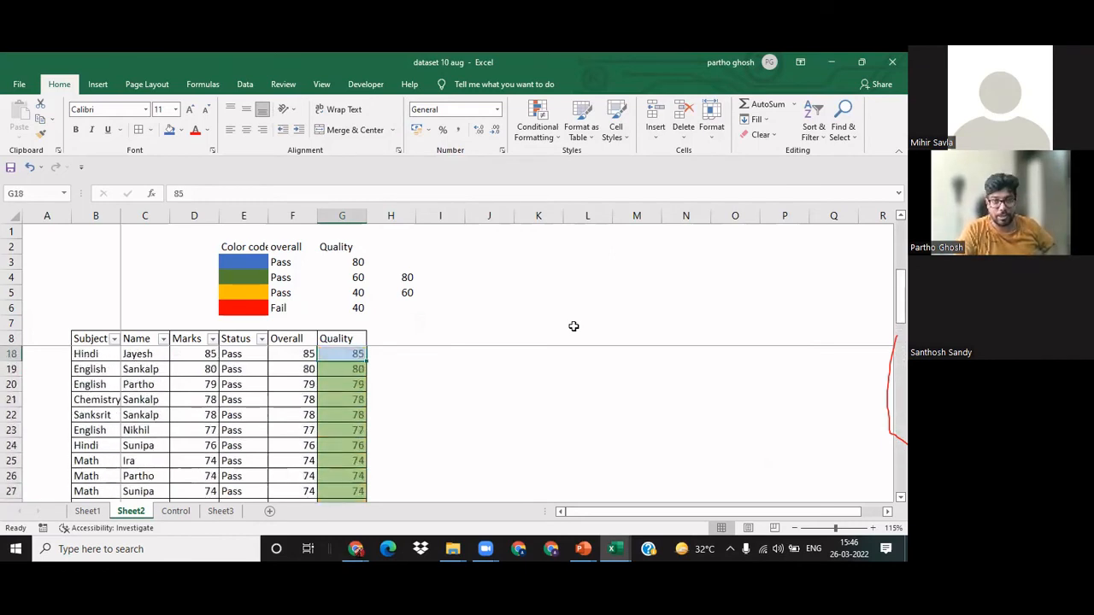
key(Up)
key(Down)
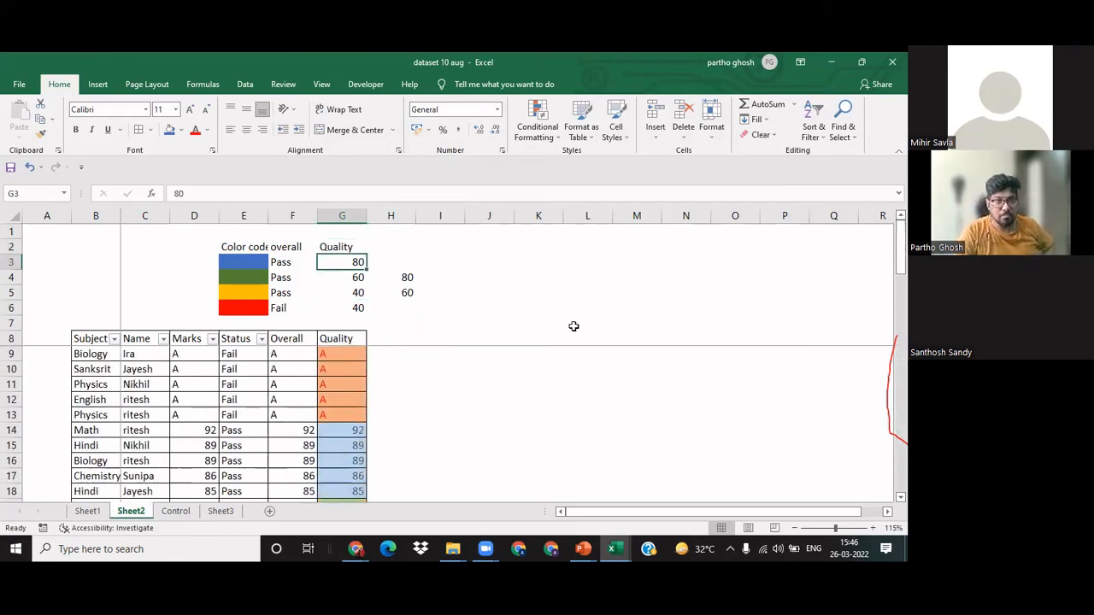
key(Left)
key(Right)
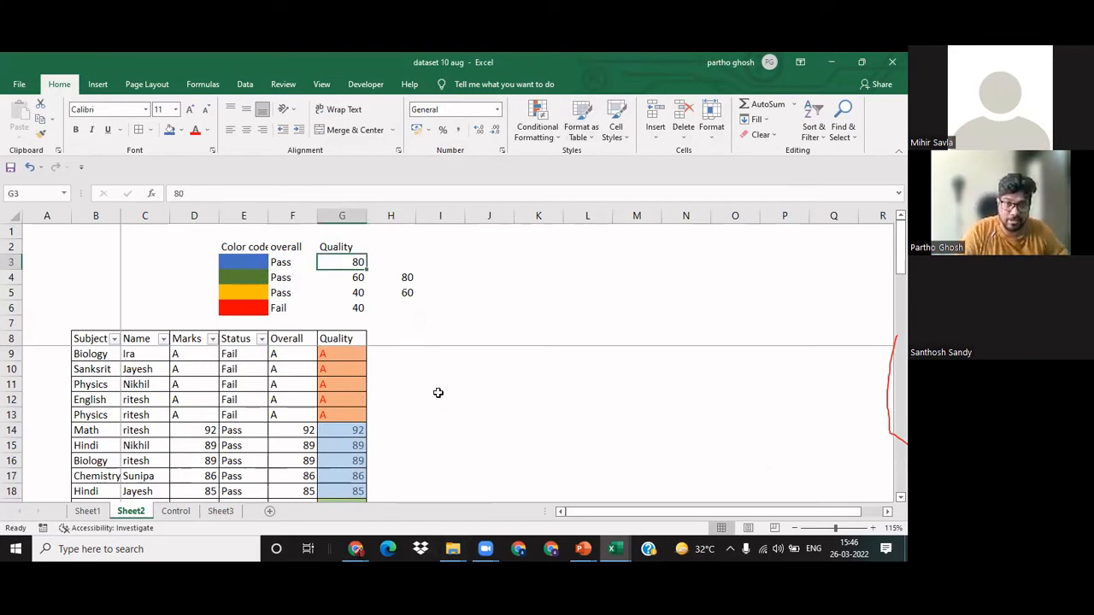
Step: Try to sort the marks table from A to Z by the Name column, and undo the sort
ctrl+scroll(423, 394, down, 1)
click(126, 363)
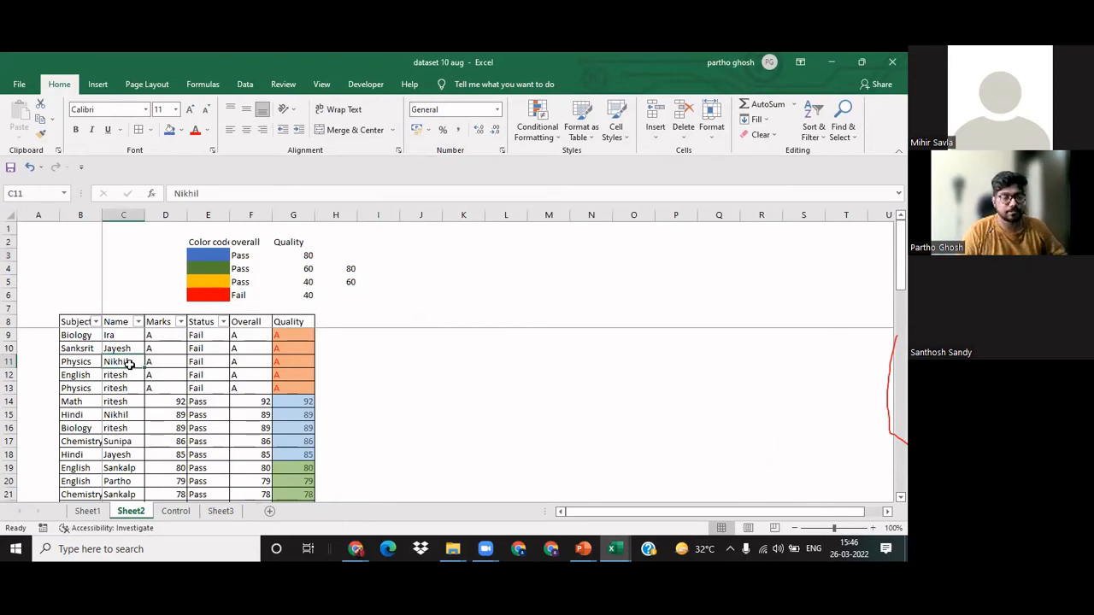
key(alt+h)
key(s)
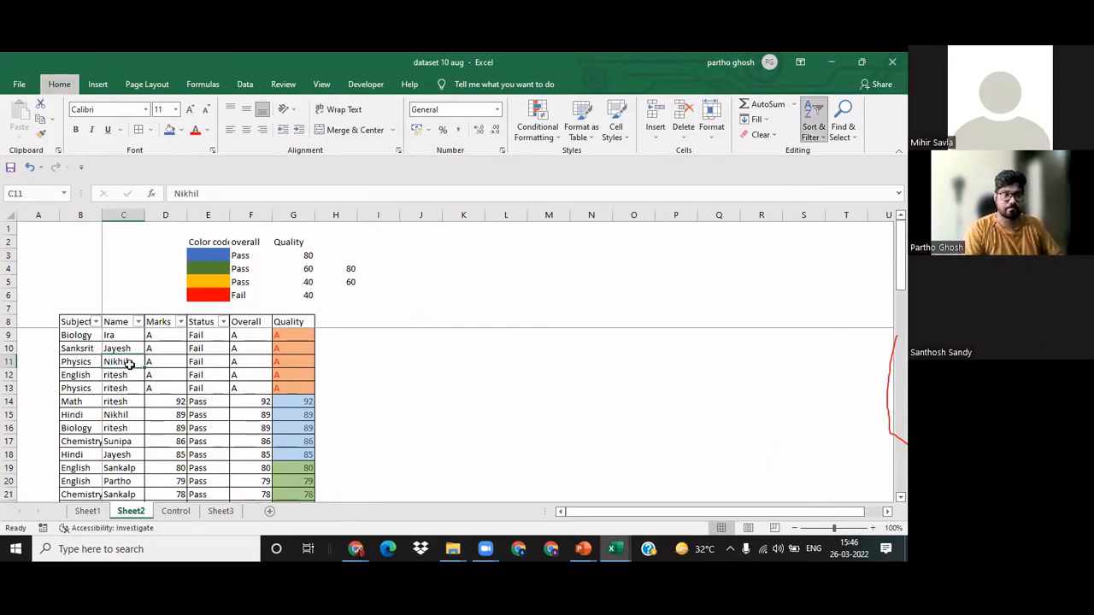
key(s)
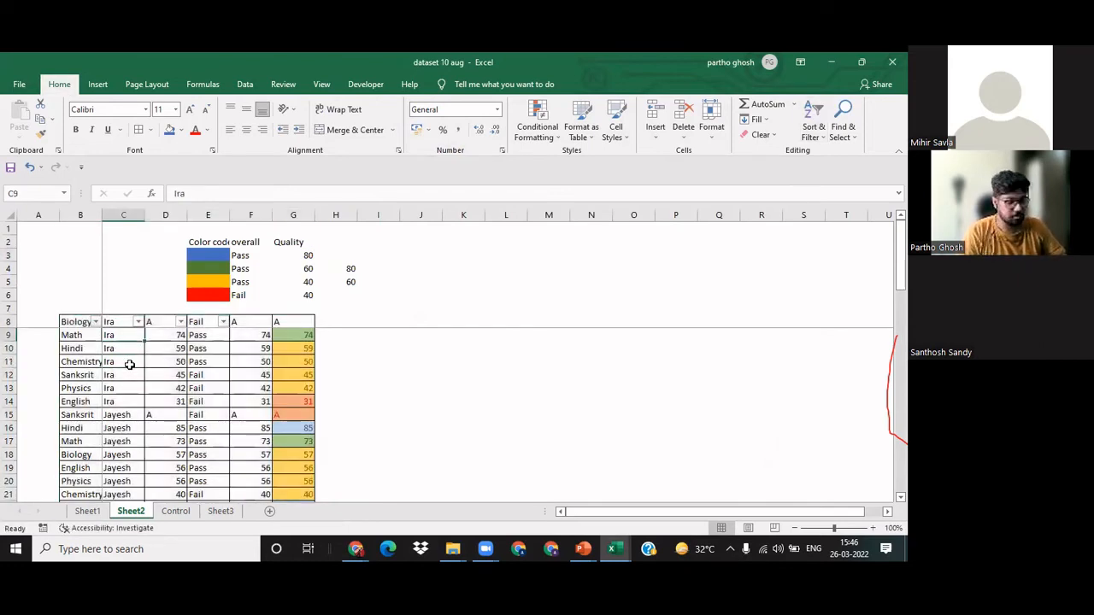
key(ctrl+z)
Step: Try to sort the table from A to Z by Subject with the header row included in the selection, and undo it
key(Left)
key(Up)
key(Up)
key(Up)
key(Up)
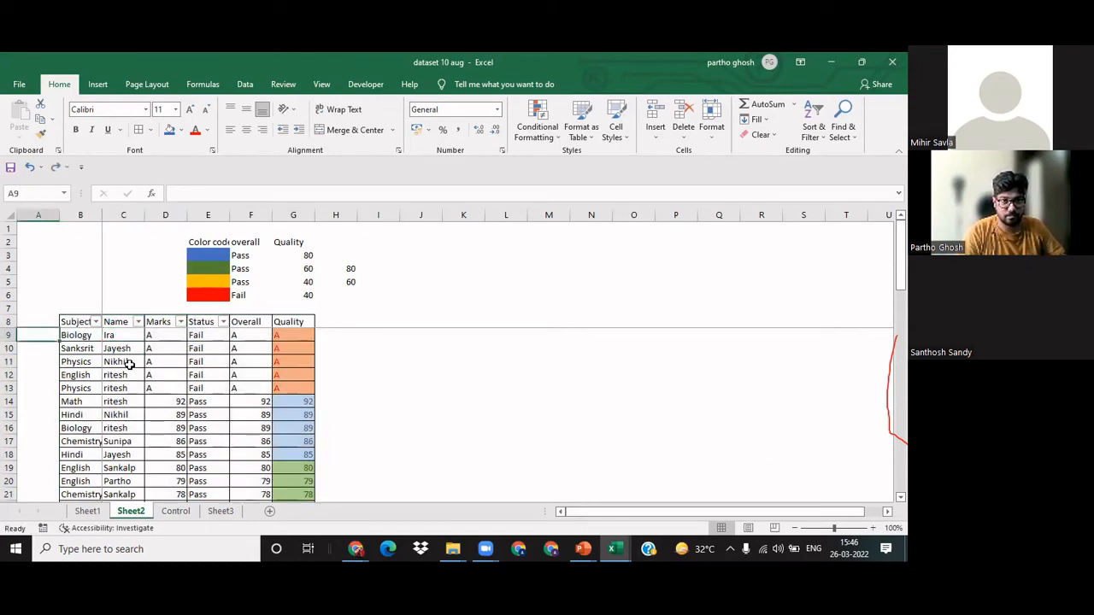
key(Up)
key(Up)
key(Up)
key(Up)
key(Up)
key(Up)
key(Down)
key(Down)
key(Down)
key(Down)
key(Down)
key(Down)
key(Down)
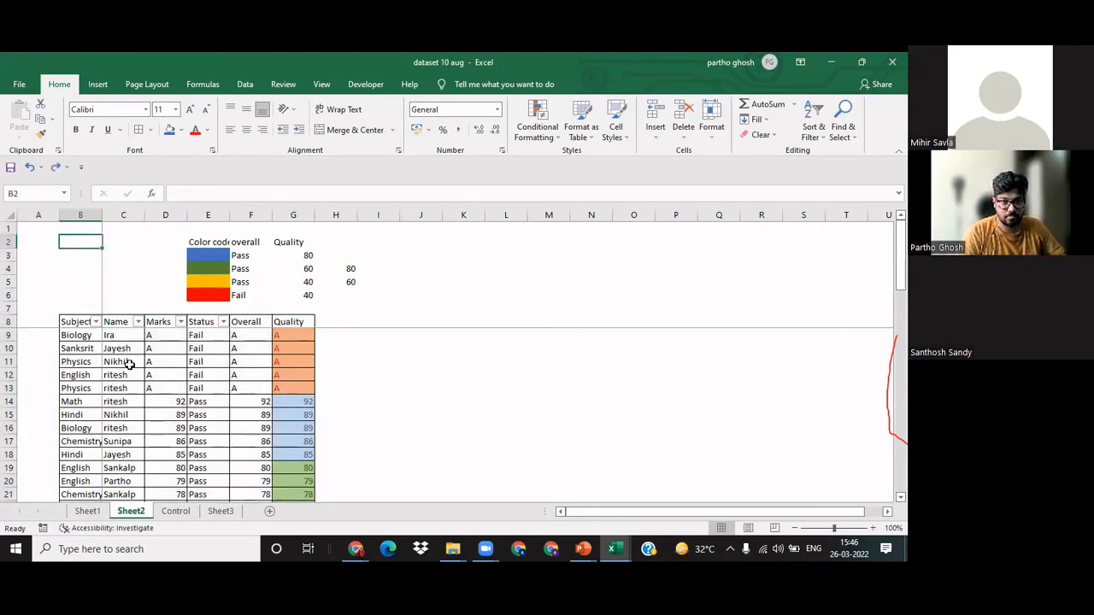
key(ctrl+shift+End)
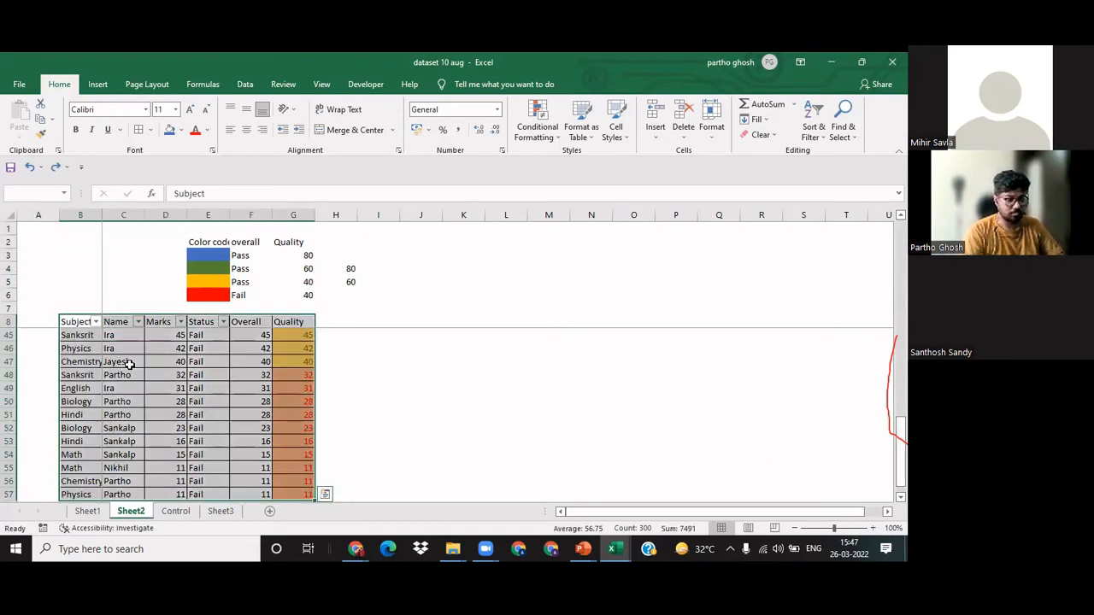
key(alt+h)
key(s)
key(s)
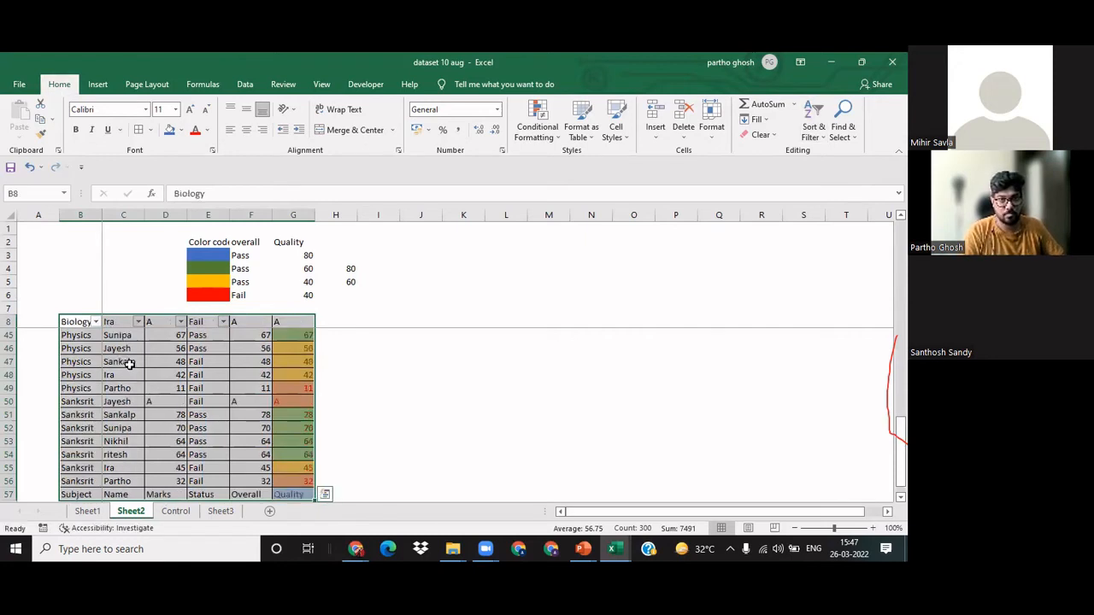
key(Down)
key(ctrl+z)
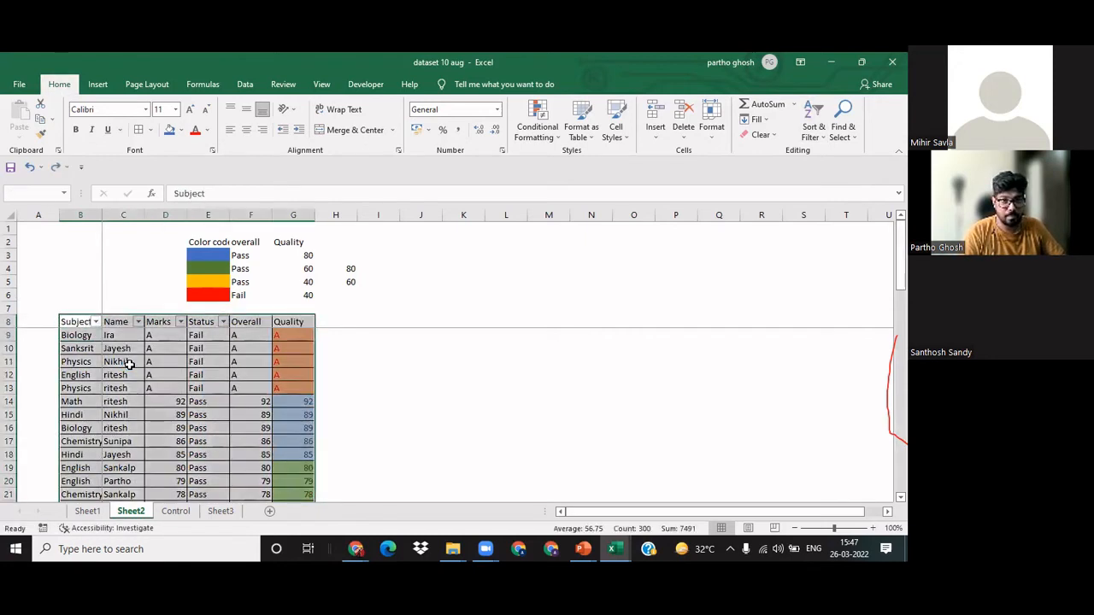
Step: Try to sort the table from A to Z by Subject starting from only cell B9, and undo it
key(Down)
key(Up)
key(Down)
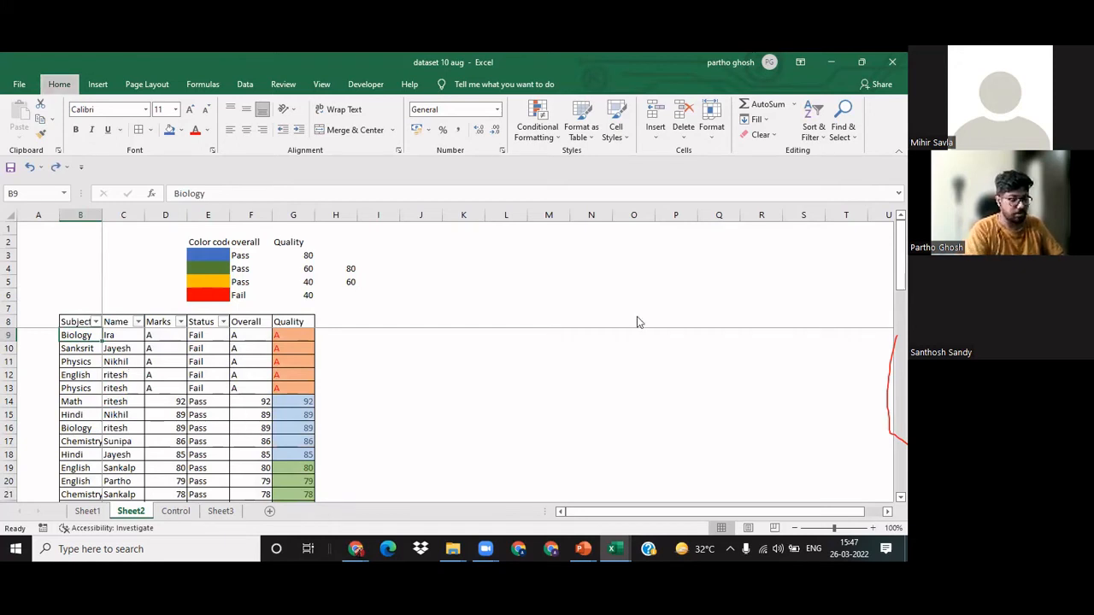
key(alt+h)
key(s)
key(s)
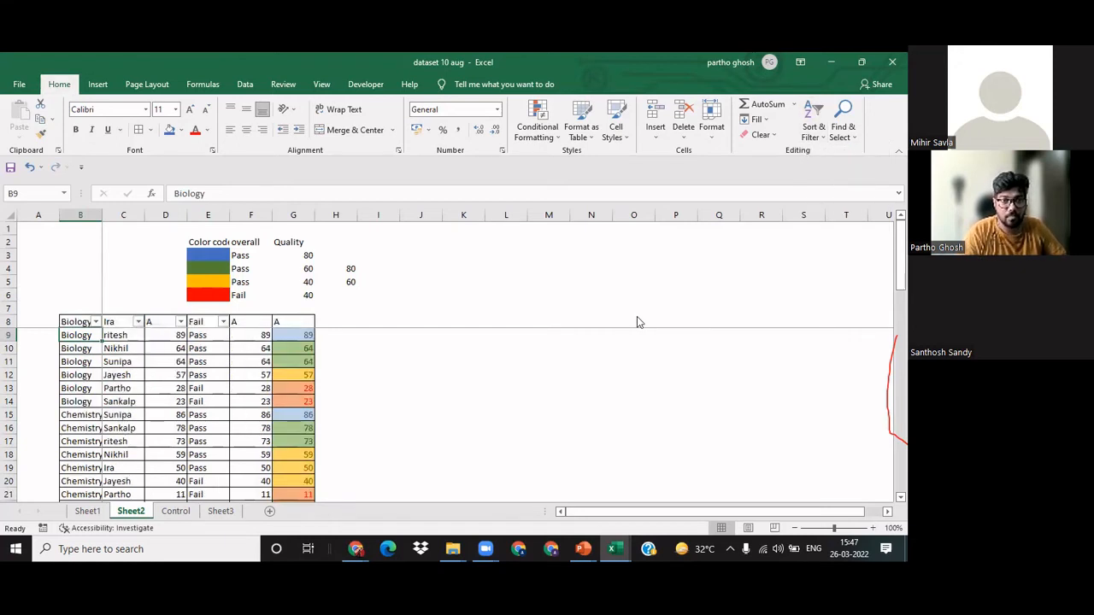
key(ctrl+z)
Step: Sort the data rows B9:G57, without the header row, from A to Z by Subject
key(Up)
key(Up)
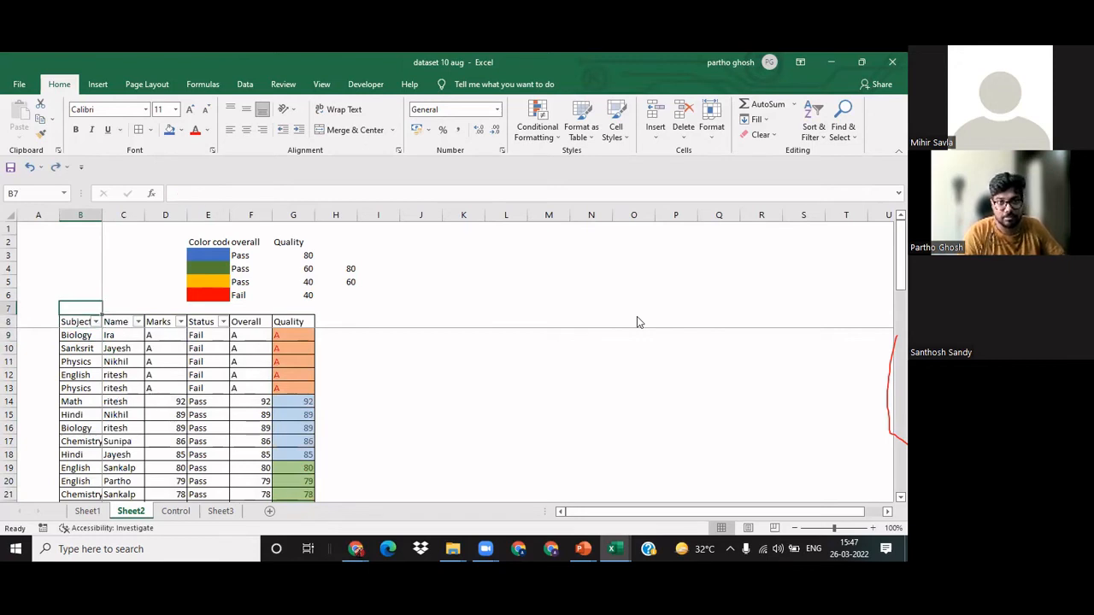
key(Down)
key(Down)
key(ctrl+shift+Down)
key(ctrl+shift+Right)
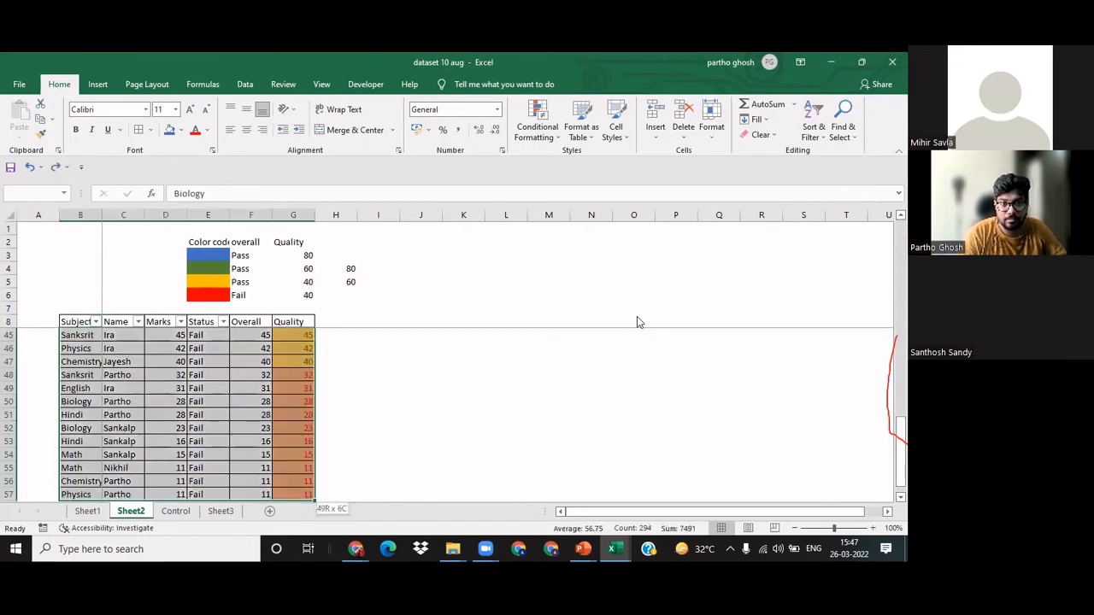
key(ctrl+y)
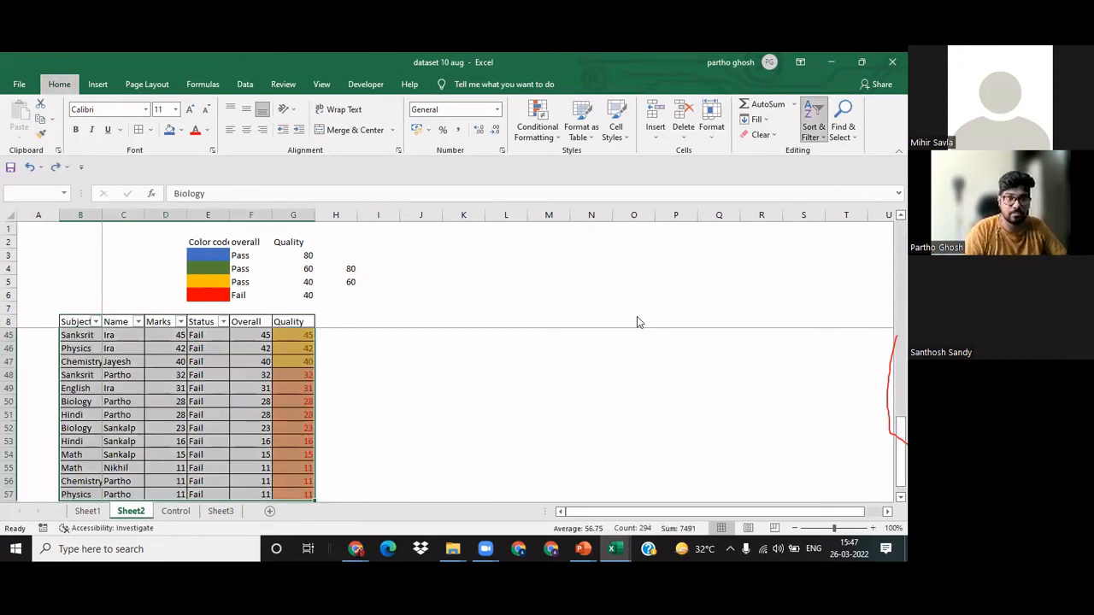
key(Up)
key(Down)
key(Down)
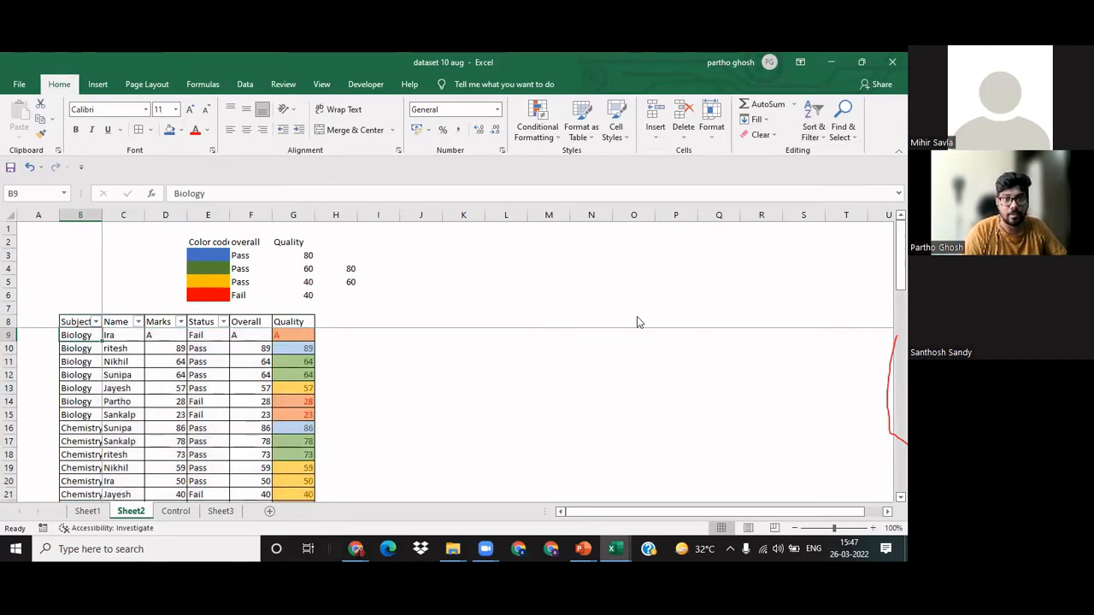
Step: Examine the first sorted rows of the table and the color coding of their Quality marks
key(Right)
key(Up)
key(Down)
key(Down)
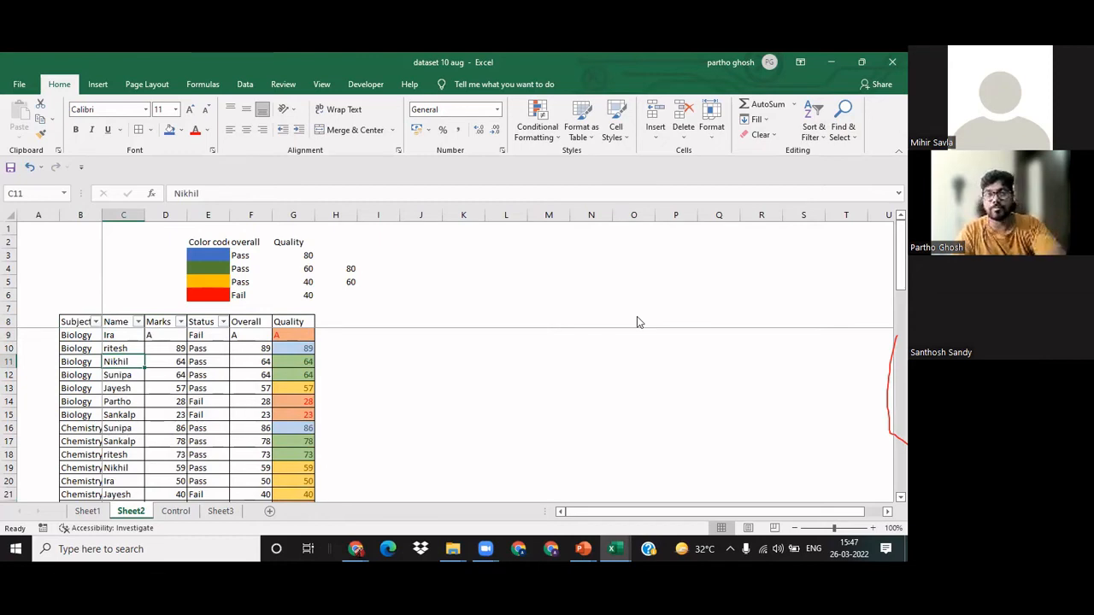
key(Down)
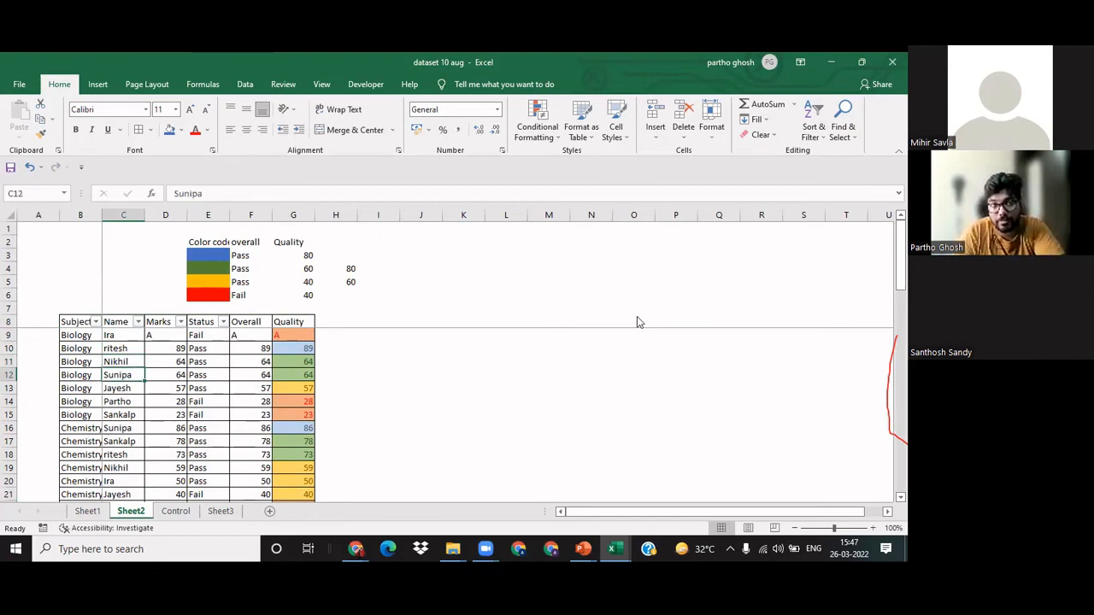
key(Left)
key(Left)
key(Right)
key(Right)
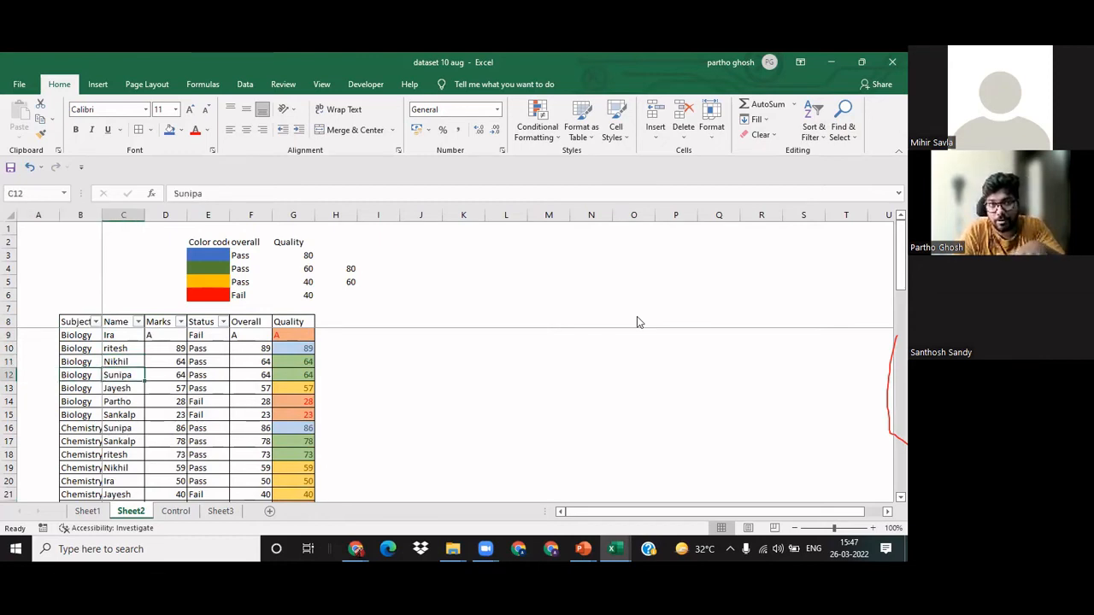
key(Right)
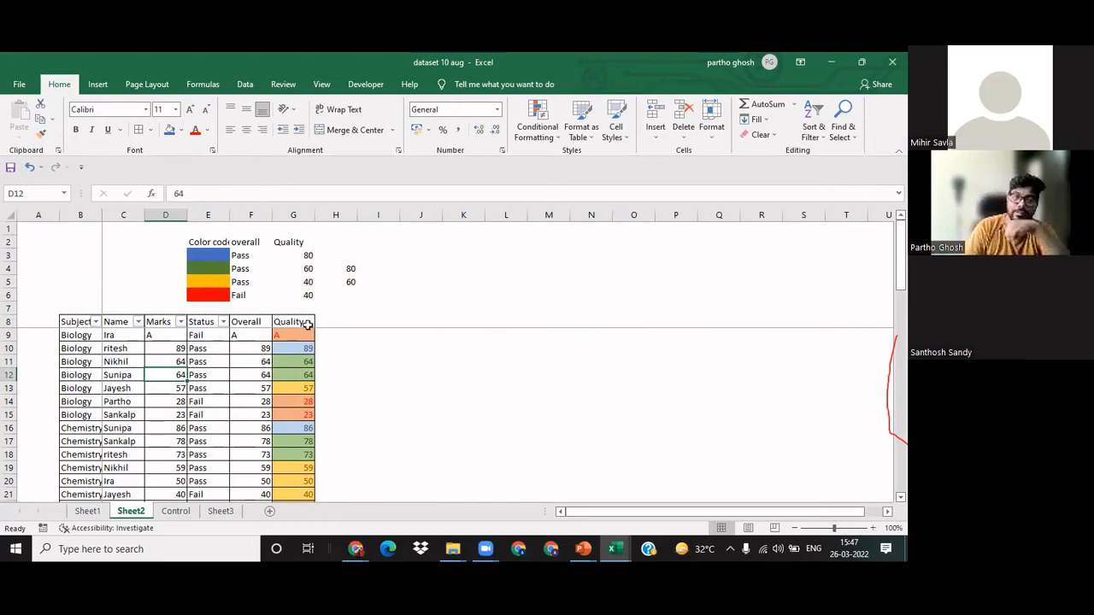
click(341, 384)
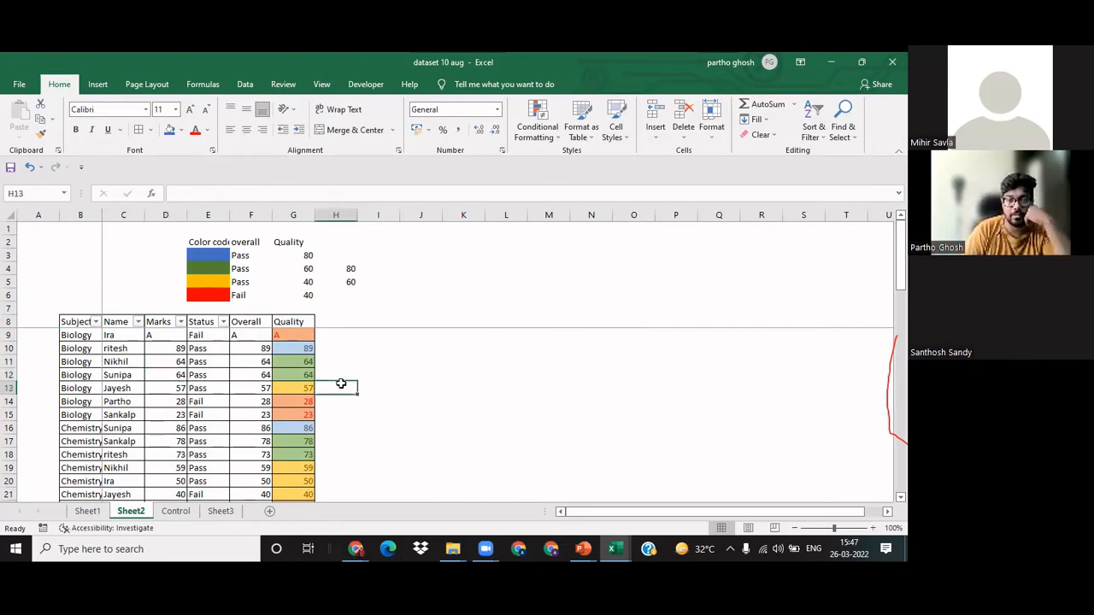
Step: Remove all cell borders from the whole marks table, including its header row
click(421, 366)
ctrl+scroll(421, 366, down, 1)
ctrl+scroll(420, 366, down, 3)
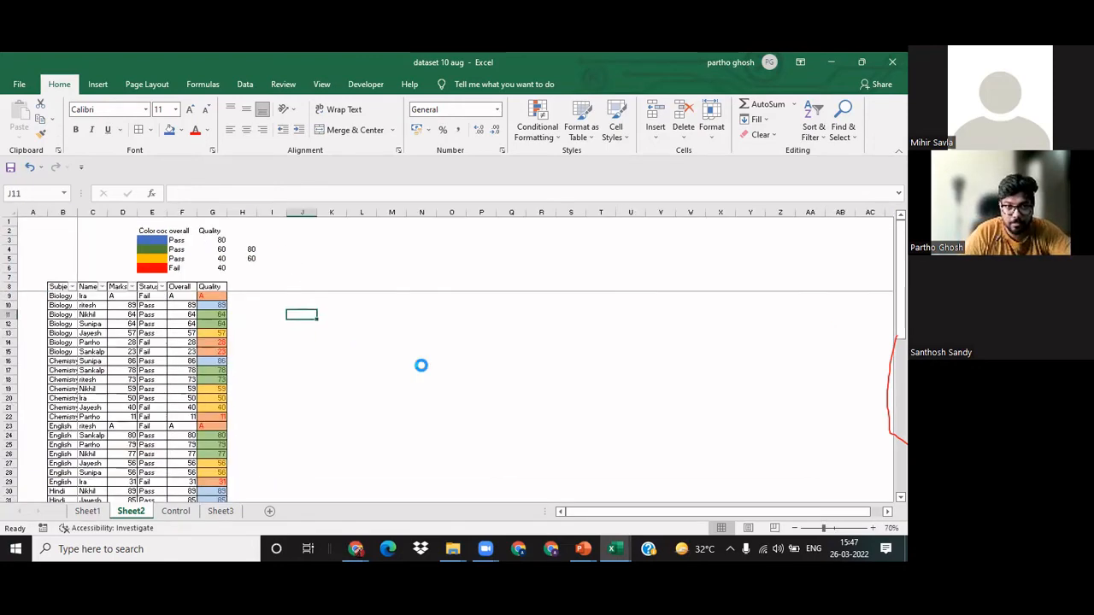
ctrl+scroll(421, 366, down, 1)
ctrl+scroll(421, 368, up, 5)
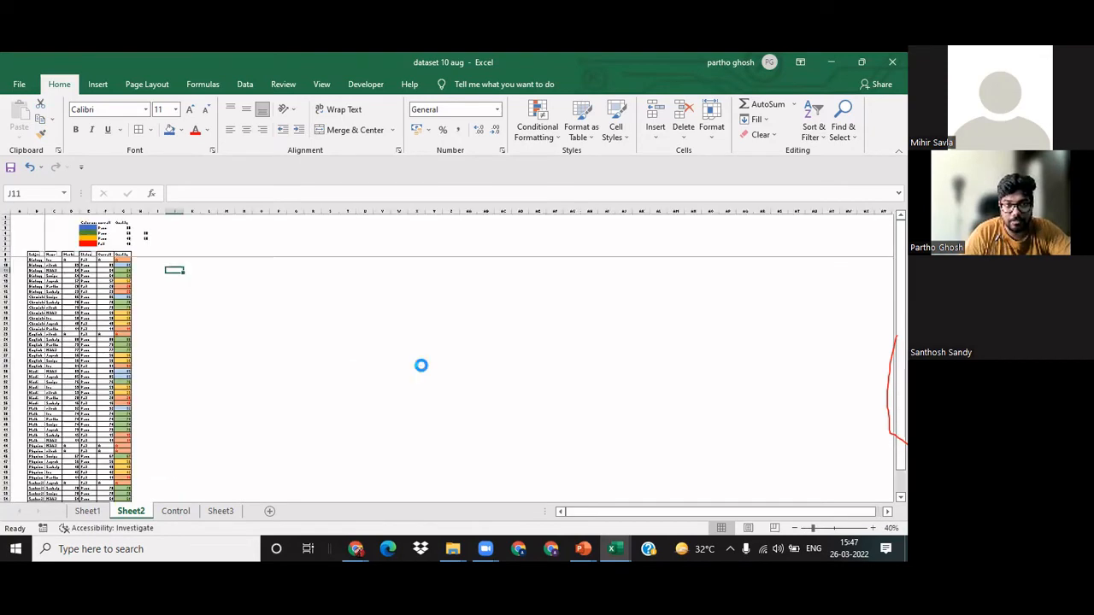
ctrl+scroll(421, 372, up, 1)
click(257, 376)
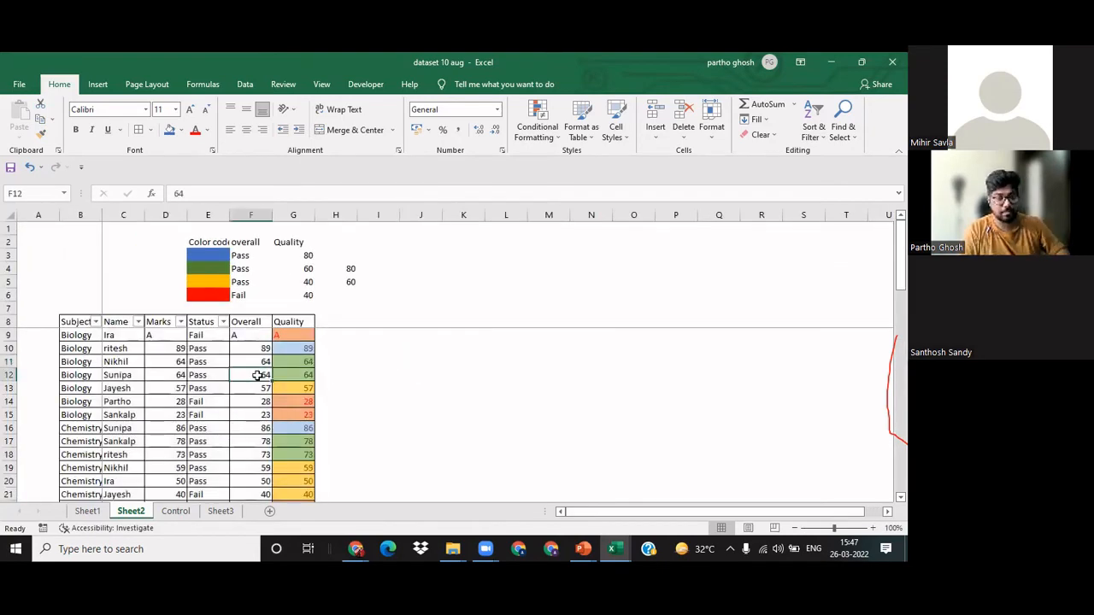
key(ctrl+a)
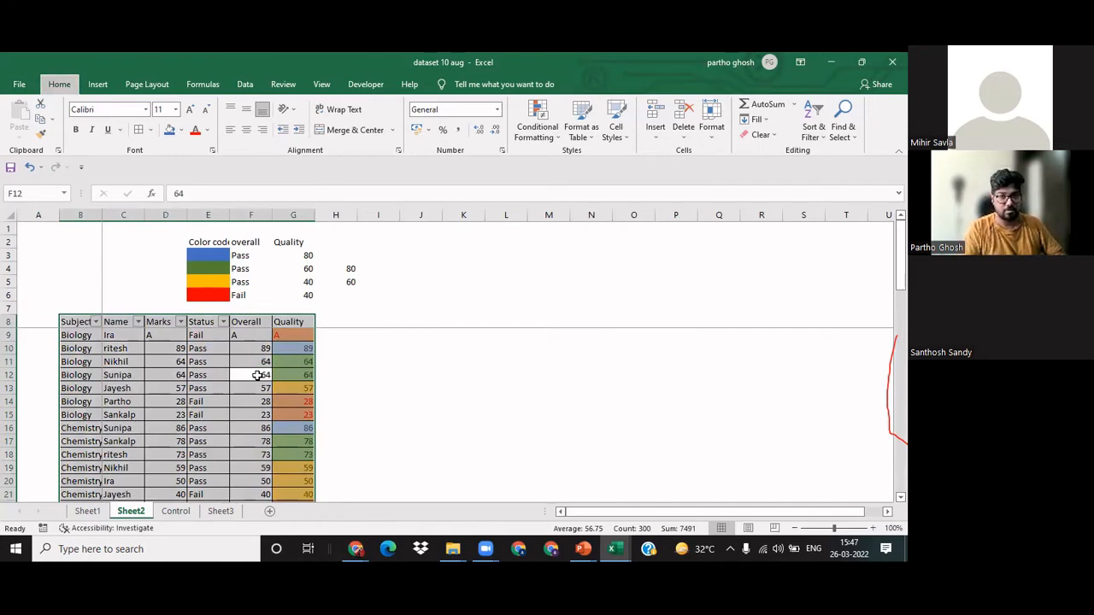
key(alt+h)
key(b)
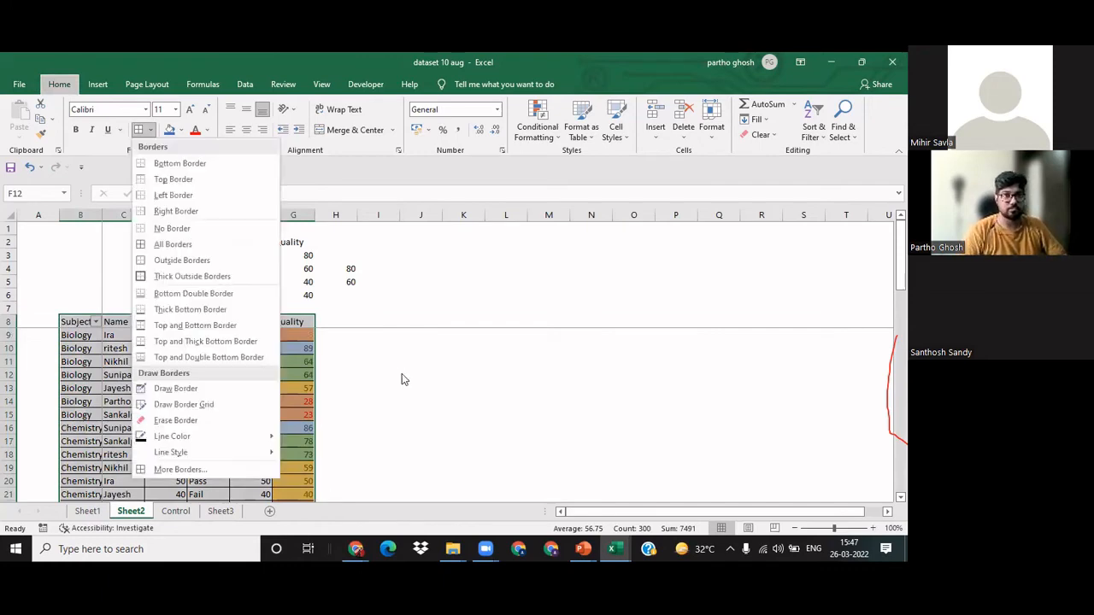
key(n)
click(403, 376)
ctrl+scroll(402, 376, down, 5)
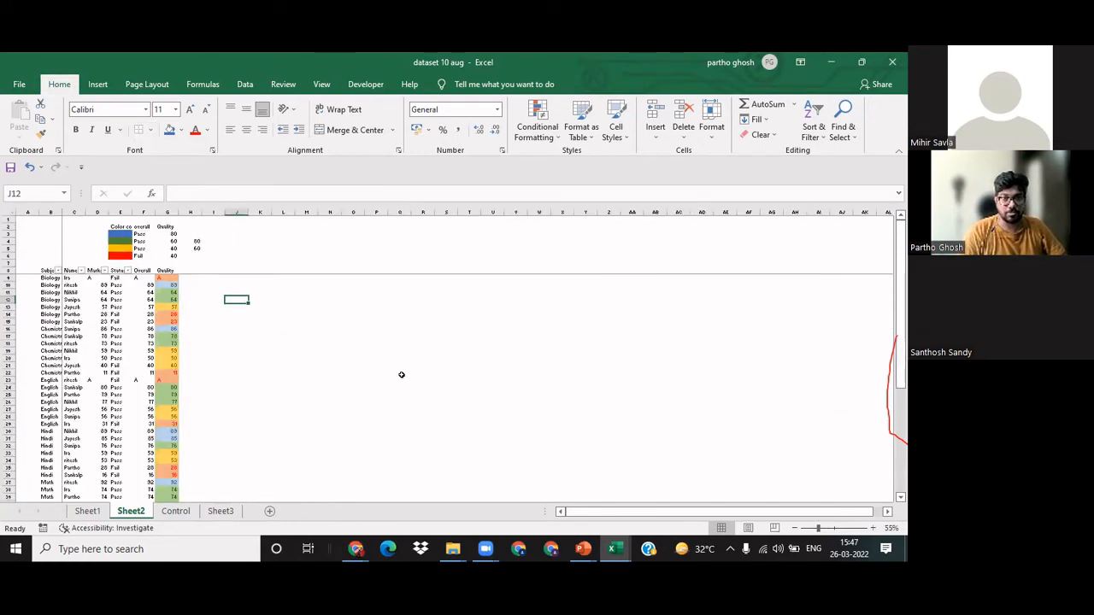
ctrl+scroll(402, 374, up, 1)
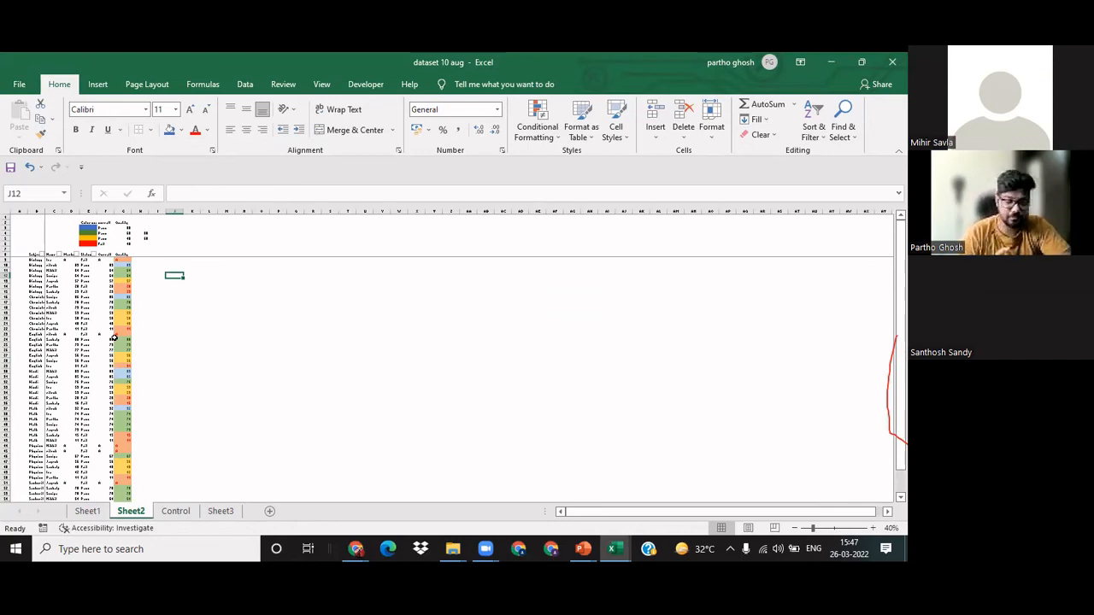
ctrl+scroll(113, 338, up, 4)
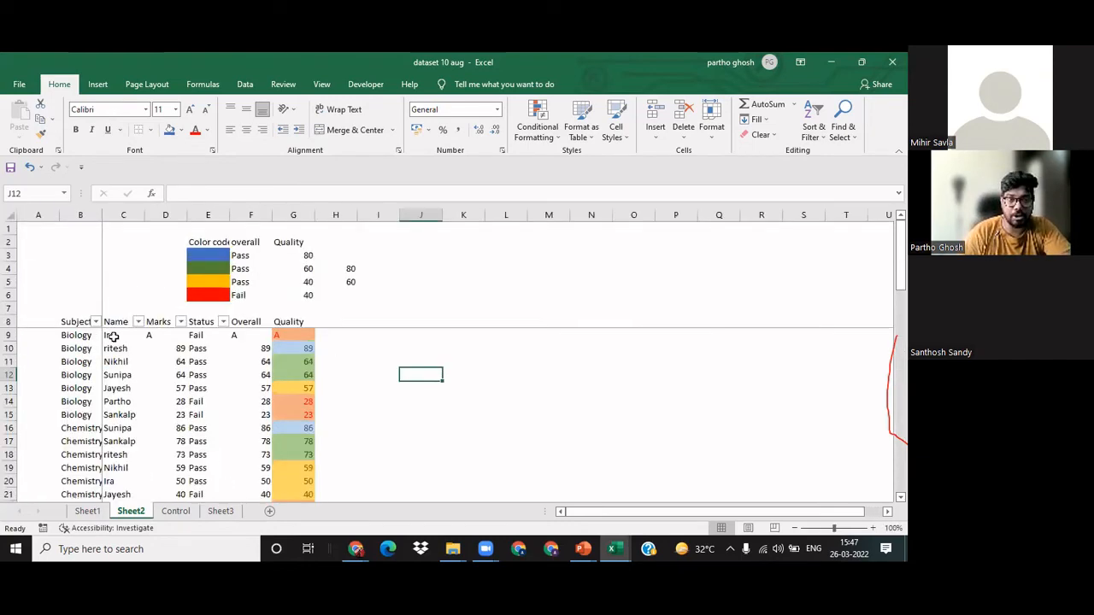
click(416, 430)
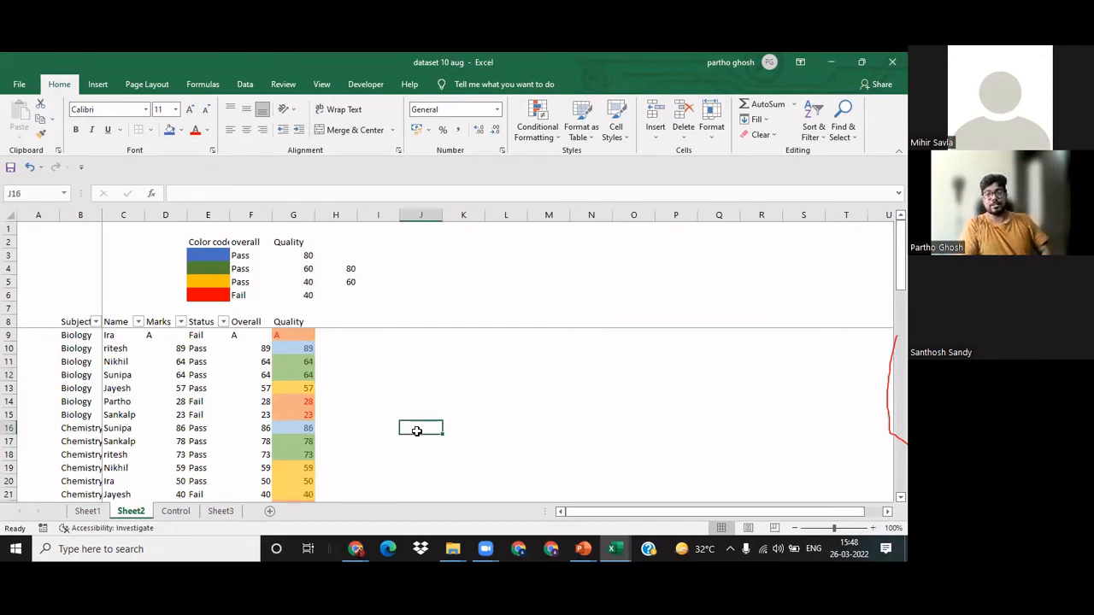
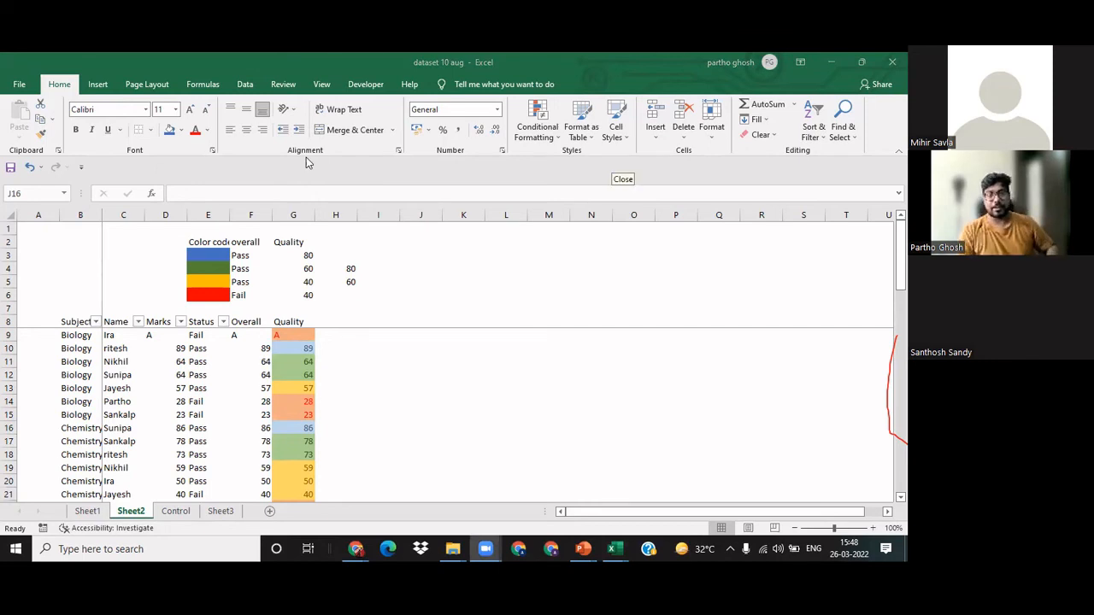
click(391, 418)
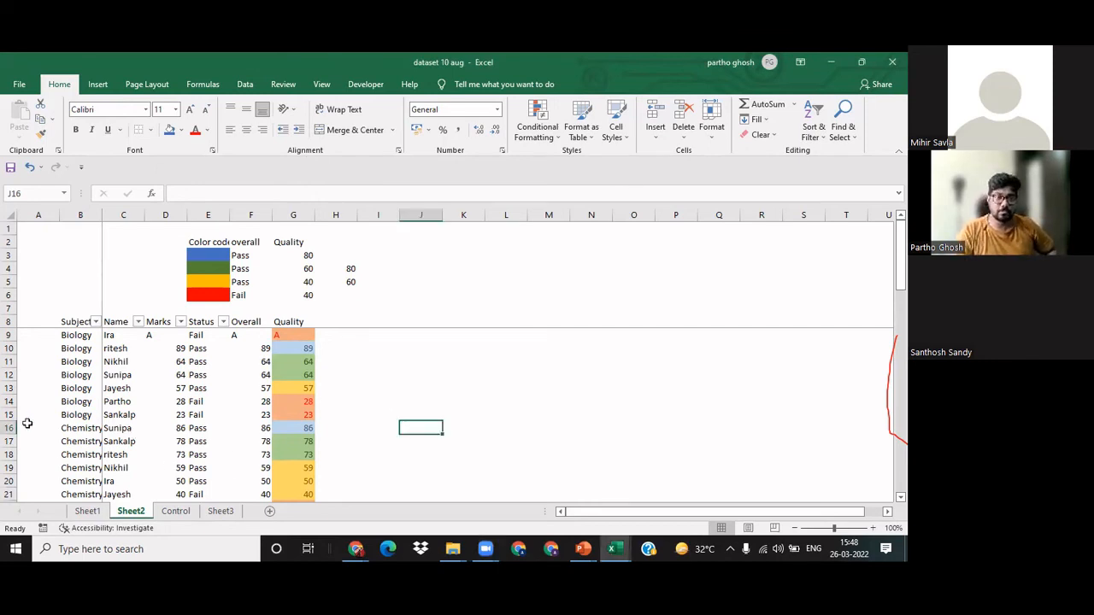
click(61, 422)
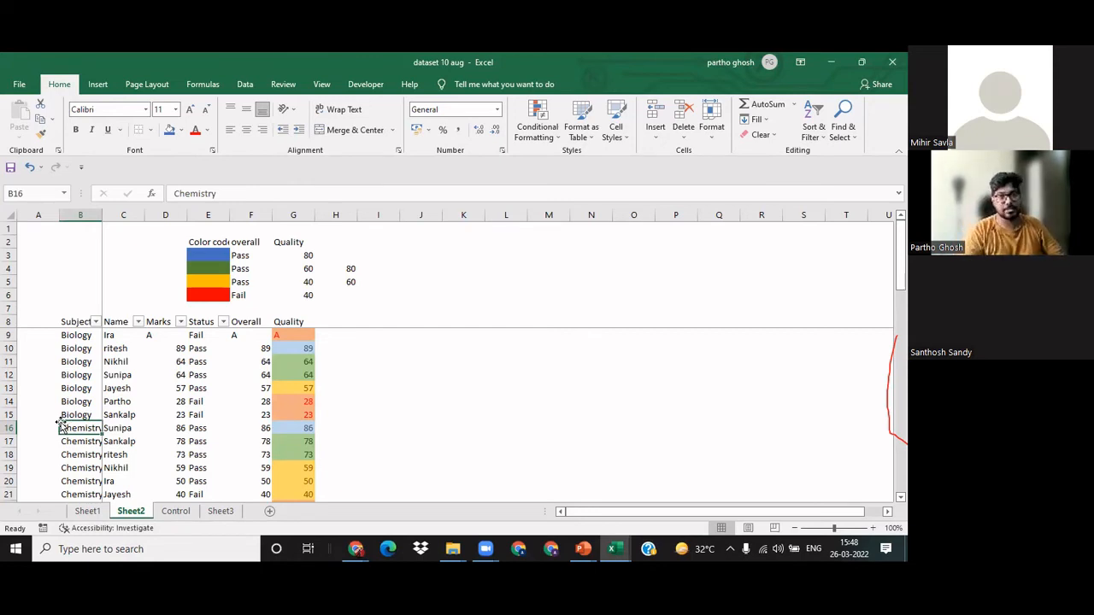
key(ctrl+a)
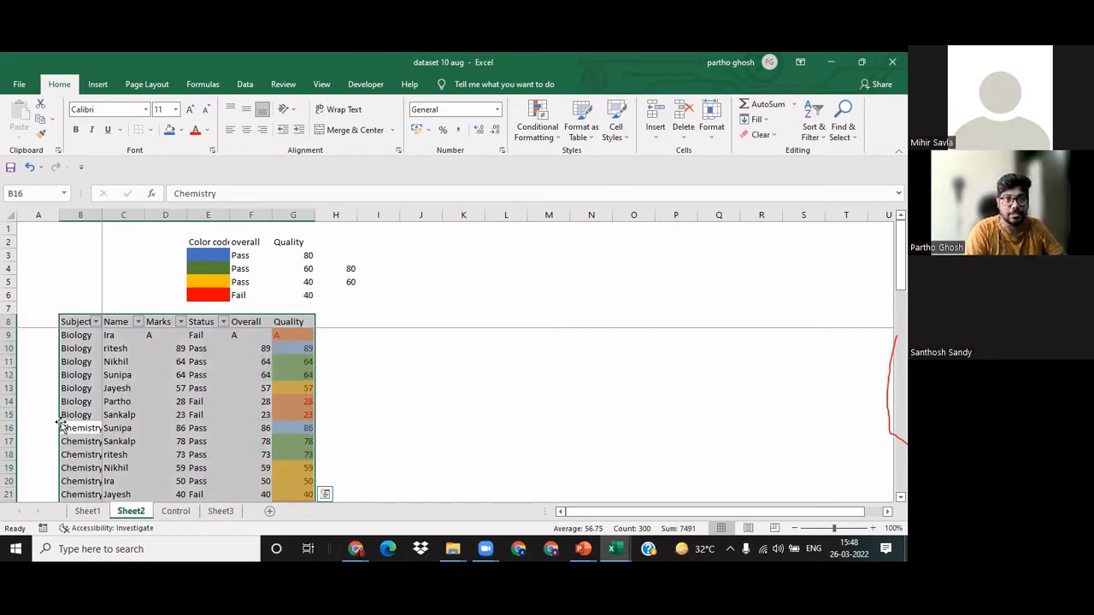
key(alt)
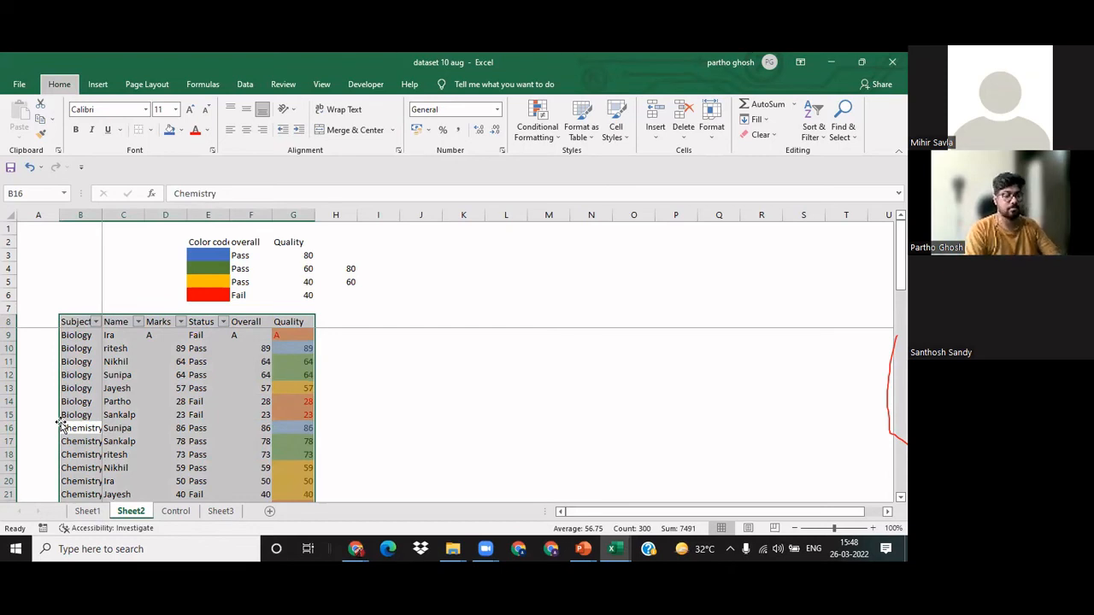
key(h)
key(n)
key(Escape)
key(Down)
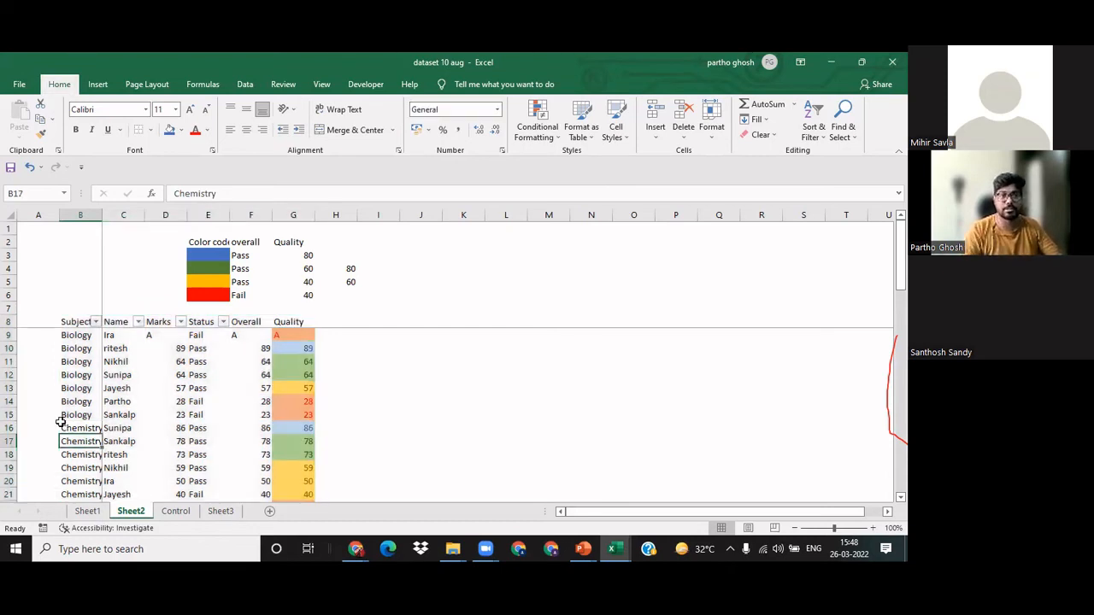
key(Up)
Step: Create a PivotTable on a new worksheet from the selected marks table, keeping the suggested source range Sheet2!$B$9:$G$57
key(ctrl+a)
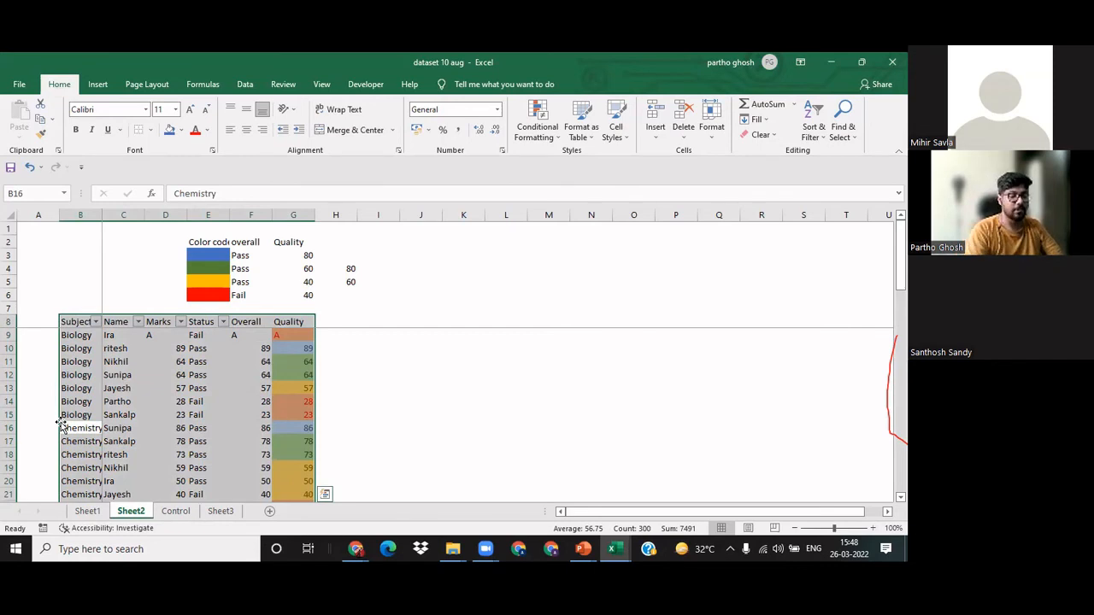
key(alt)
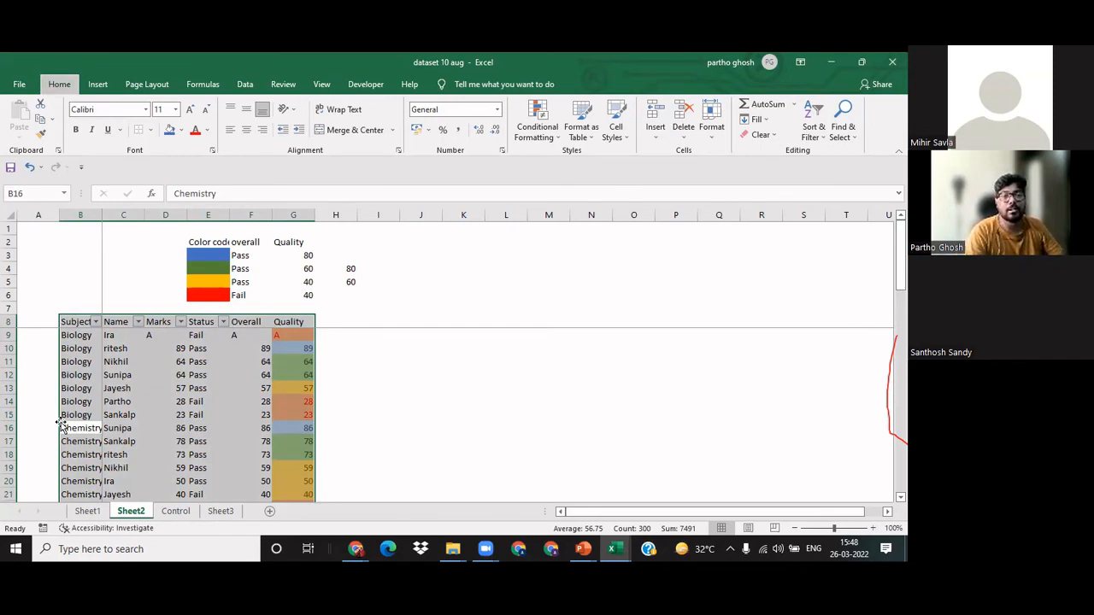
key(n)
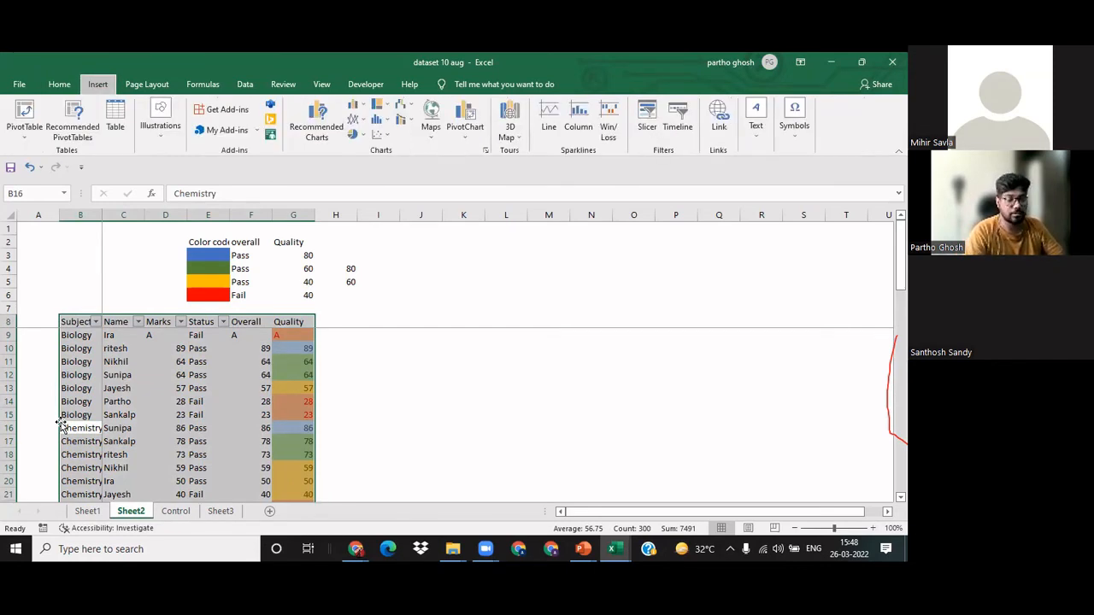
key(v)
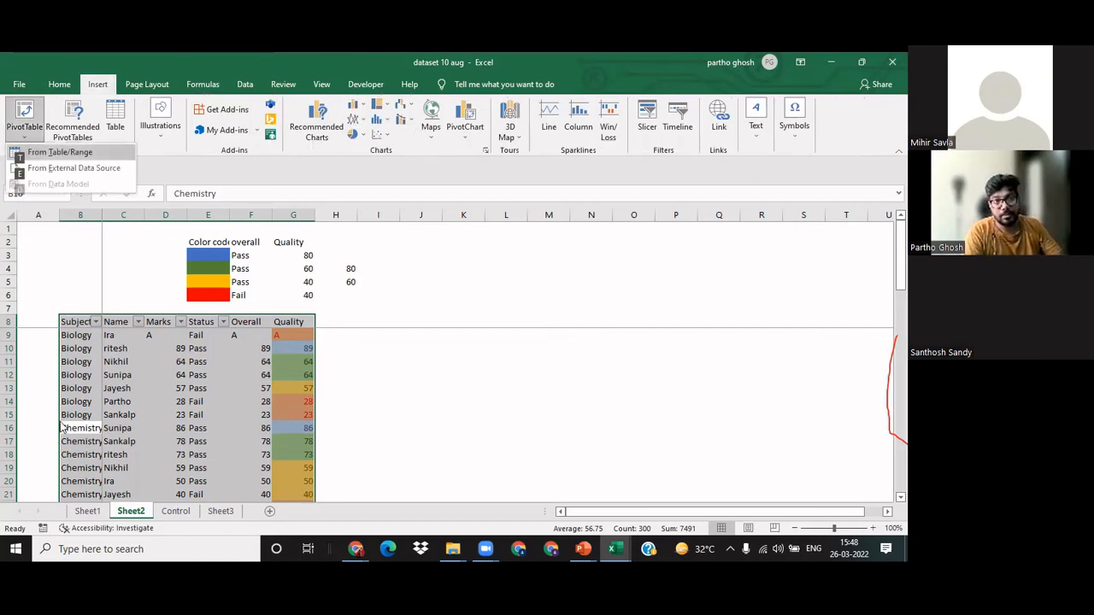
key(t)
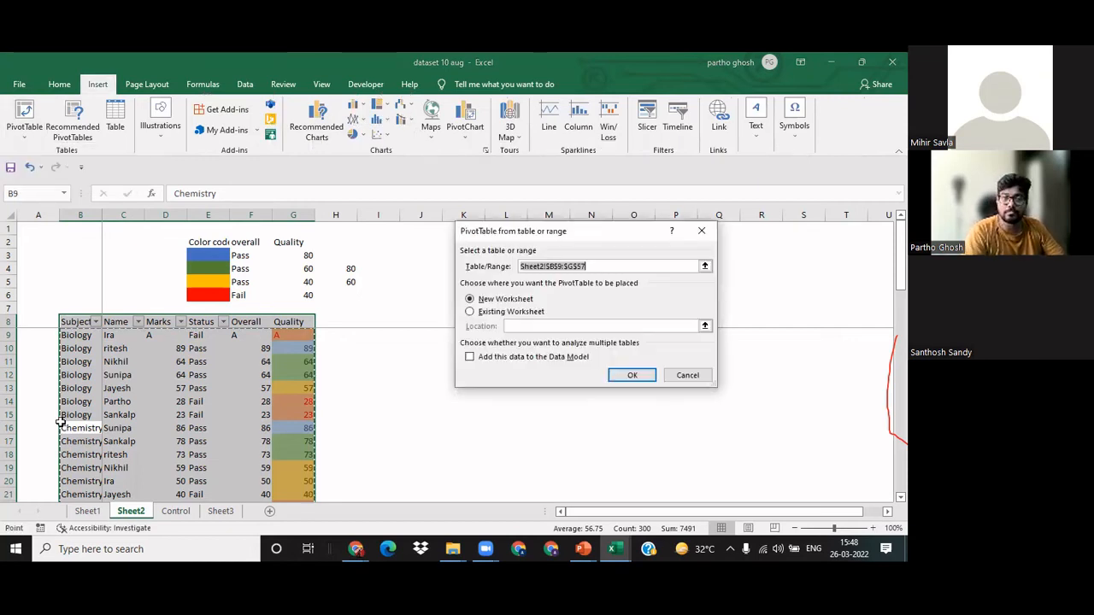
key(Return)
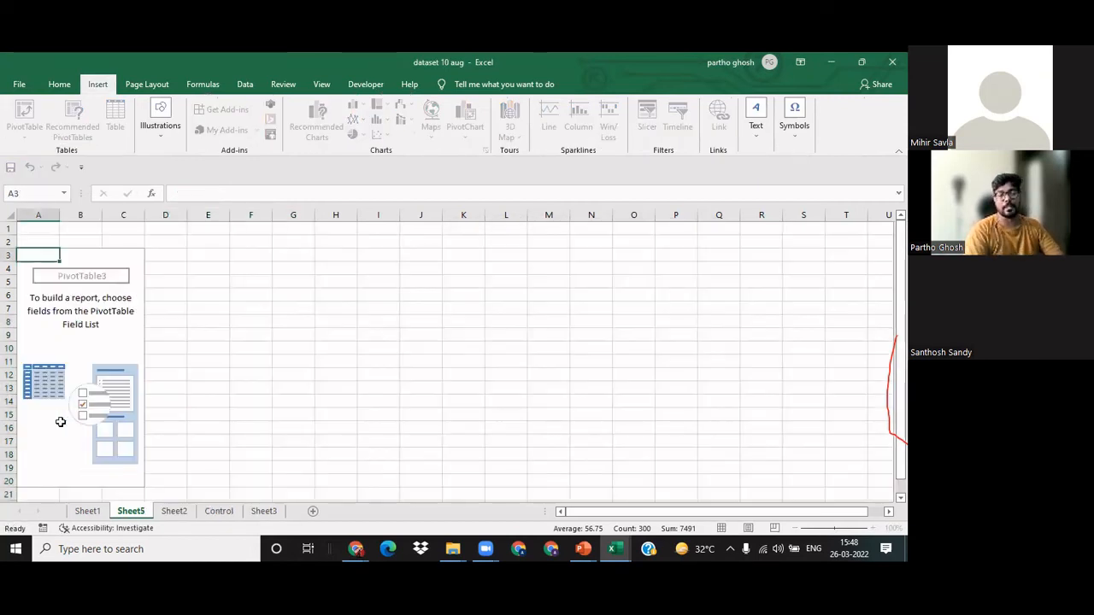
Step: Insert one column before the empty PivotTable and one row above it
key(Up)
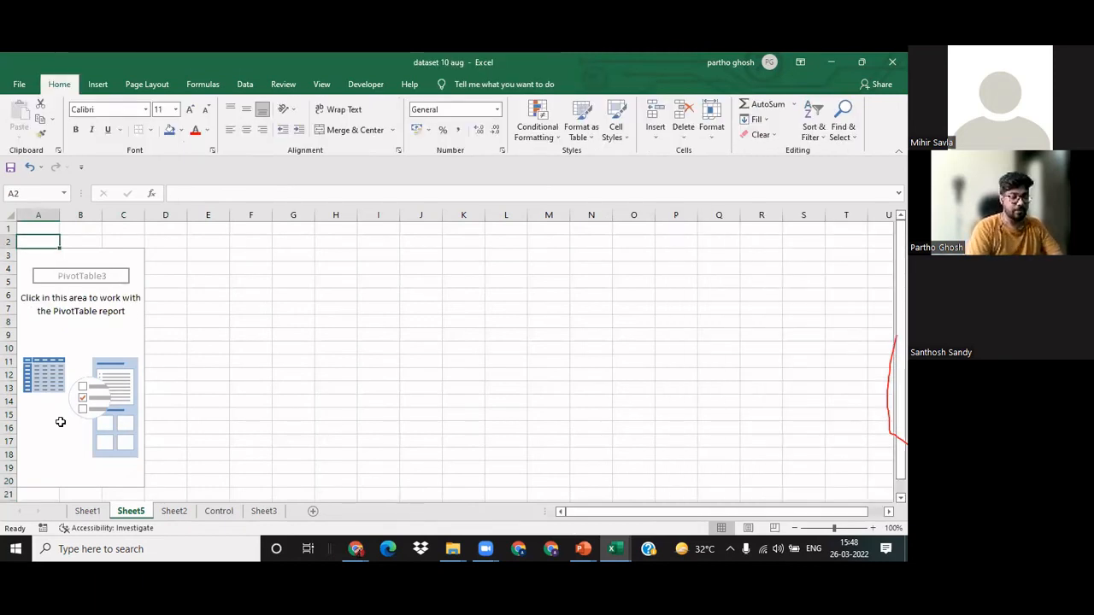
key(alt+i)
key(c)
key(alt+i)
key(r)
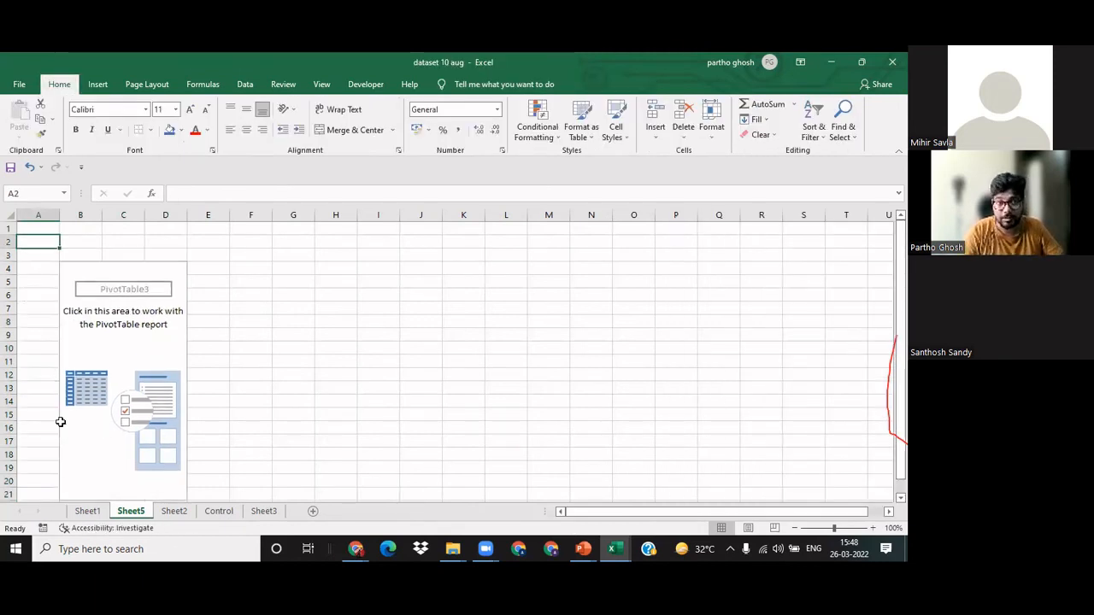
Step: Hide the gridlines on Sheet5 and select cell B4 inside the PivotTable to show its field list
key(Down)
key(Down)
key(Right)
key(Right)
key(Right)
key(Right)
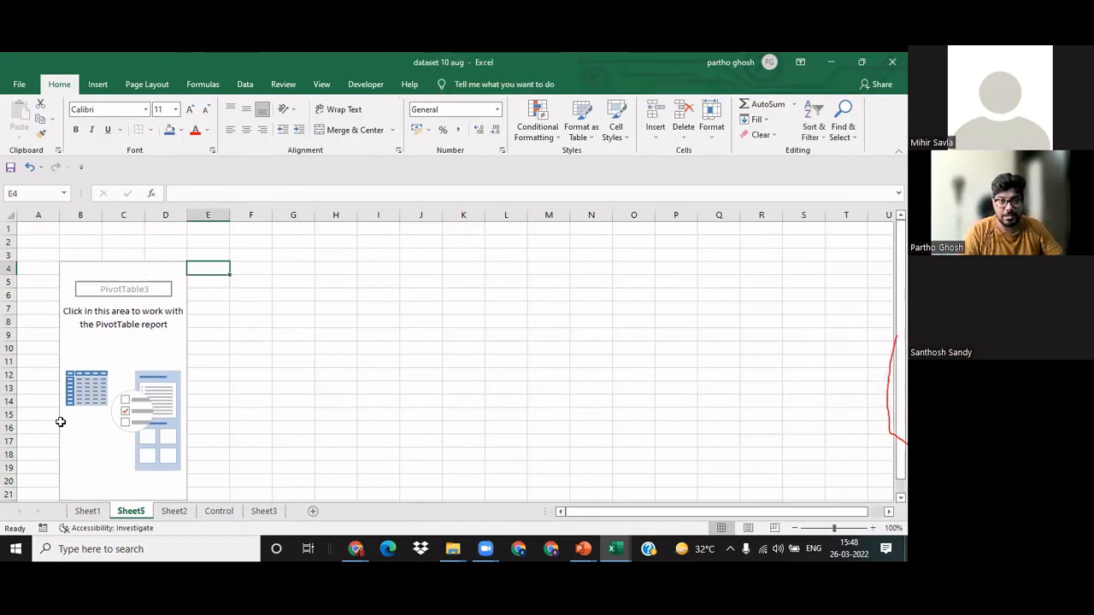
key(alt+w)
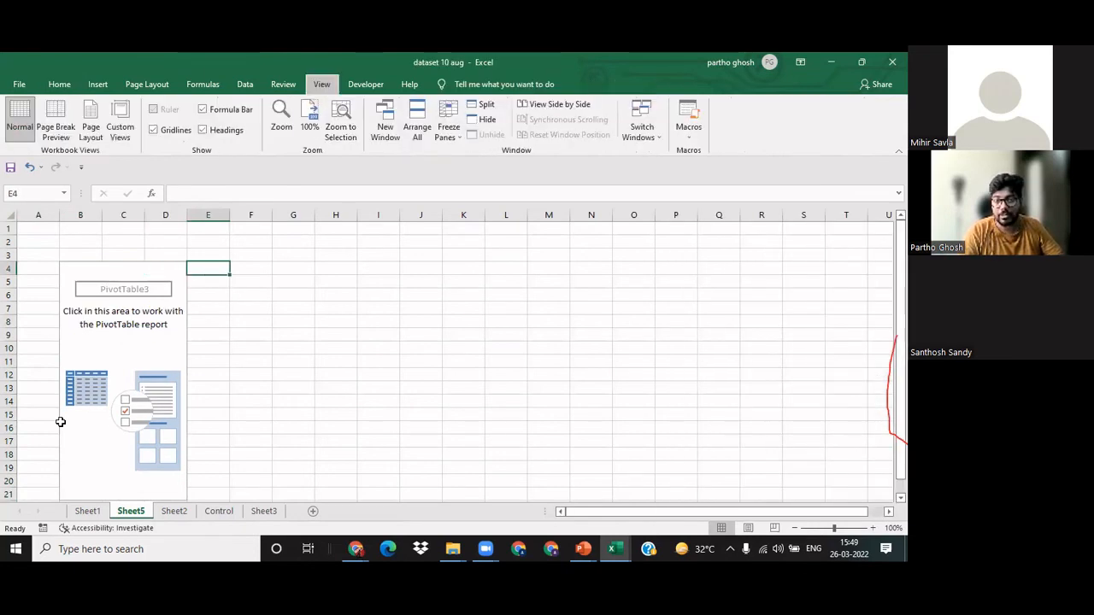
key(v)
key(g)
key(Down)
key(Left)
key(Left)
key(Left)
key(Up)
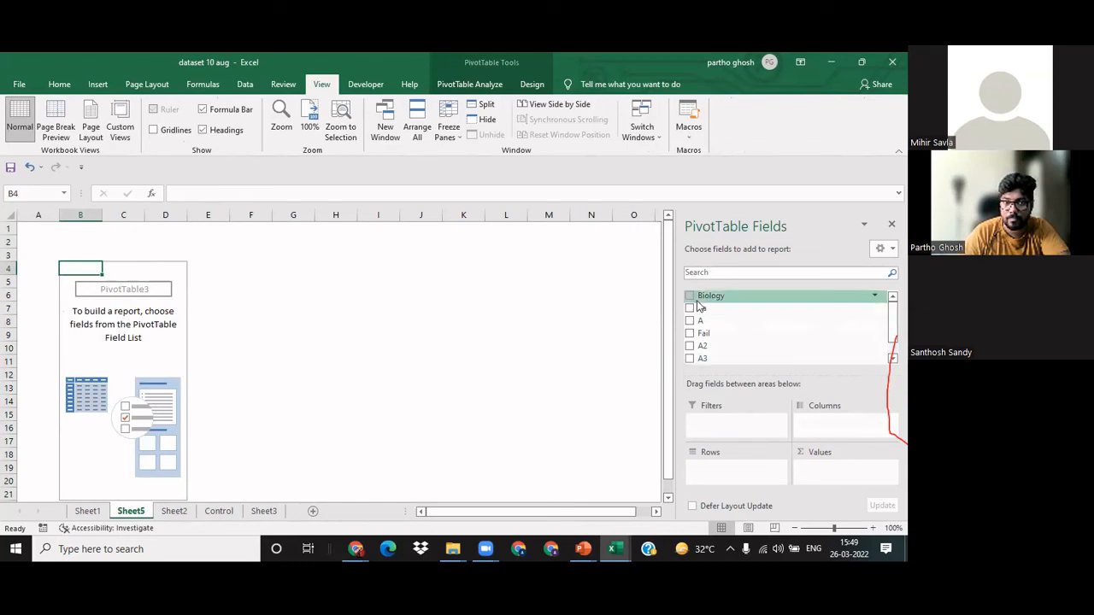
Step: Check the data on Sheet1 and the marks table on Sheet2, and return to the PivotTable on Sheet5
click(88, 512)
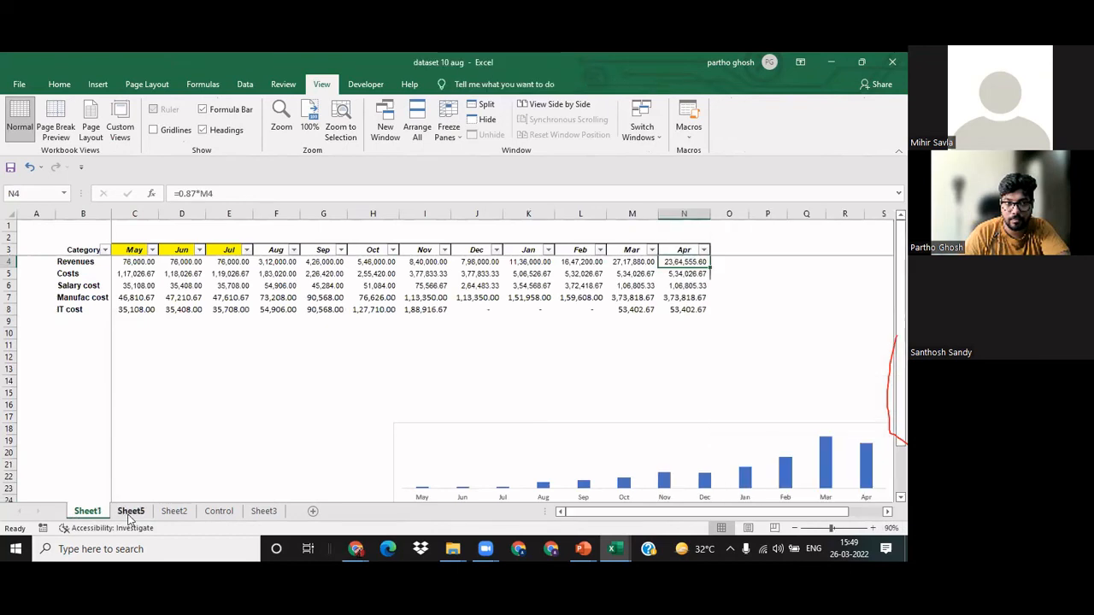
click(130, 512)
click(174, 512)
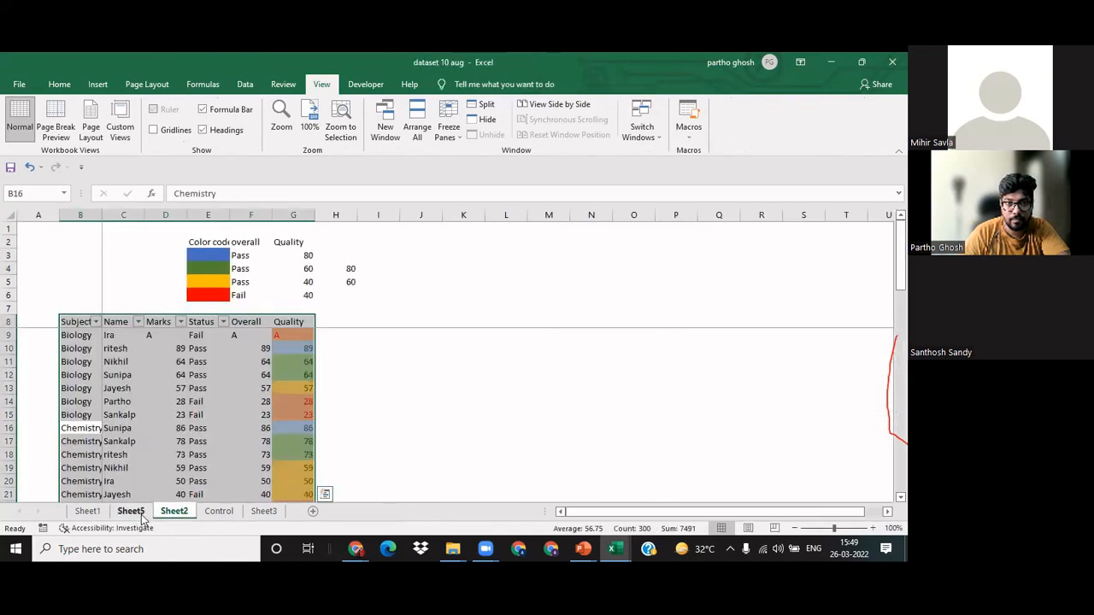
click(142, 515)
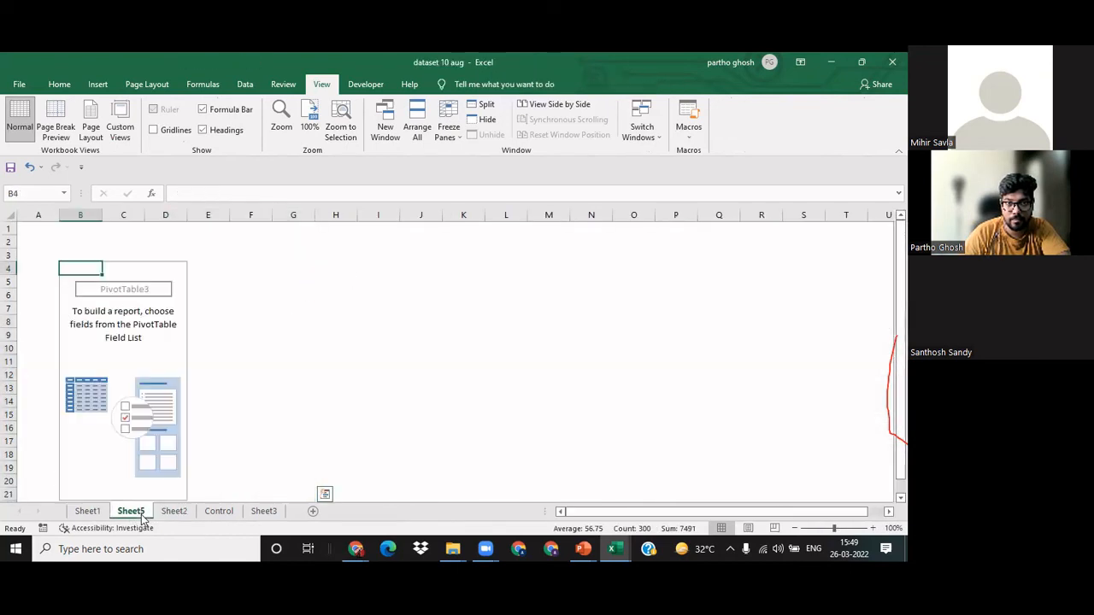
Step: Add the Fail field to the Rows area of the PivotTable on Sheet5
click(200, 430)
click(68, 270)
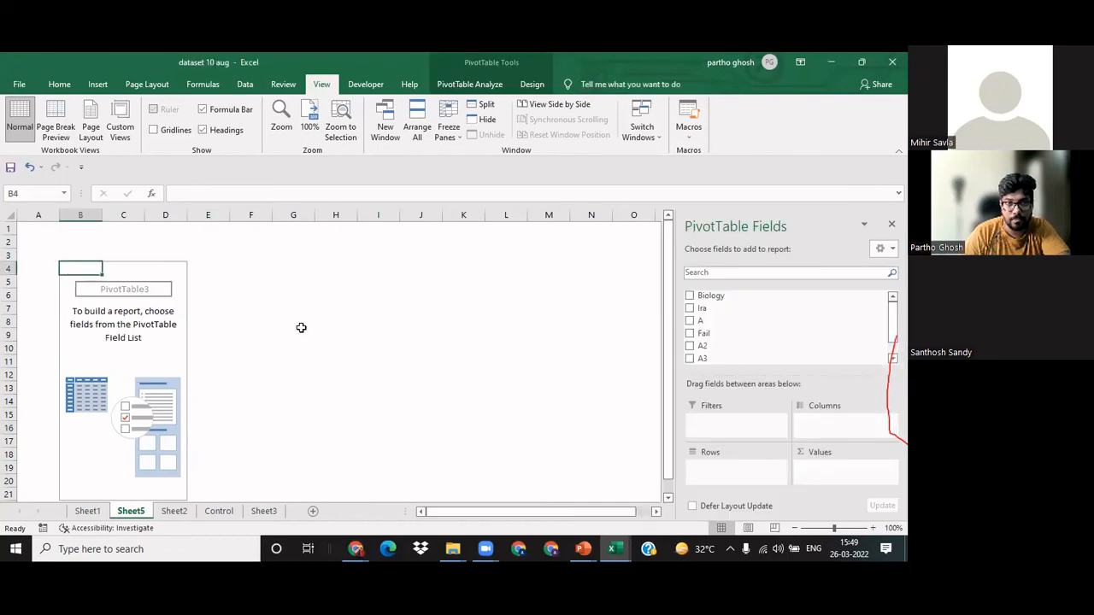
drag(716, 333, 718, 468)
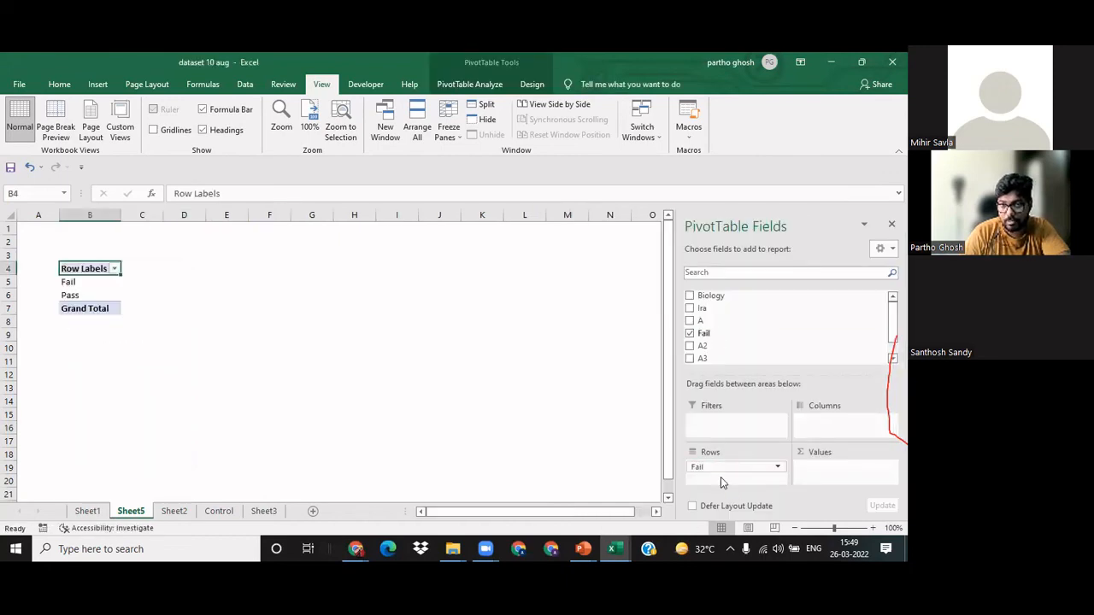
Step: Delete range A3:D10 containing the PivotTable on Sheet5, shifting the cells left
click(226, 347)
drag(48, 248, 171, 348)
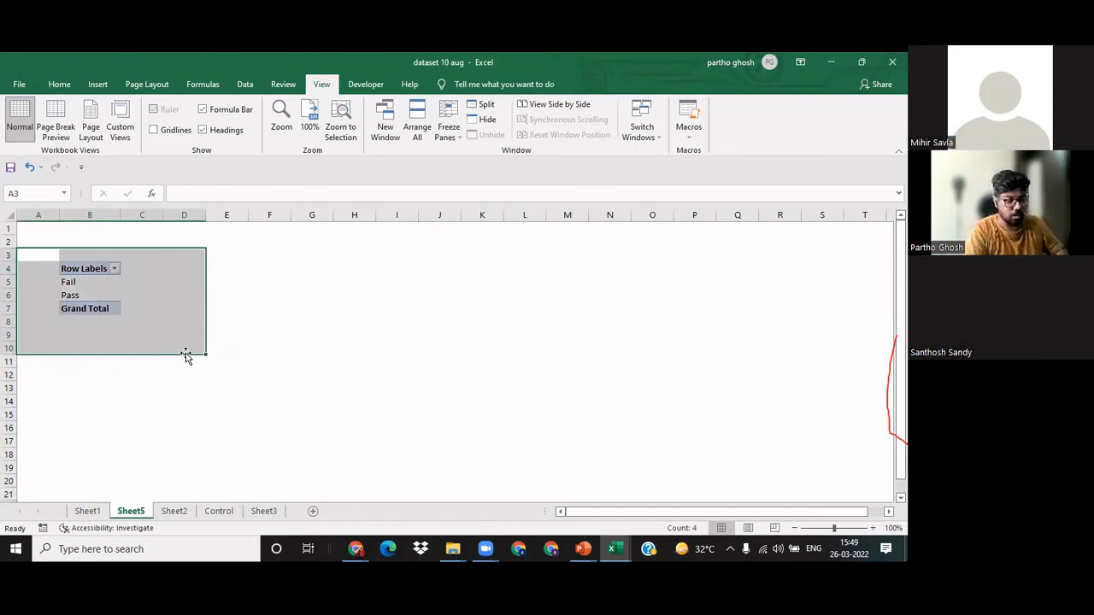
key(ctrl+minus)
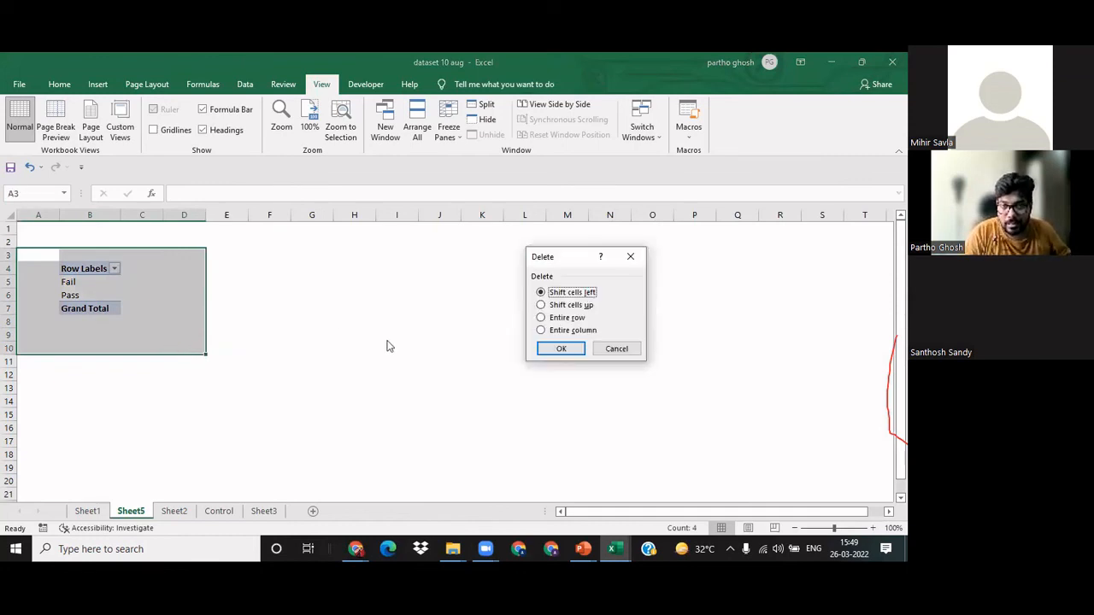
click(562, 349)
click(89, 399)
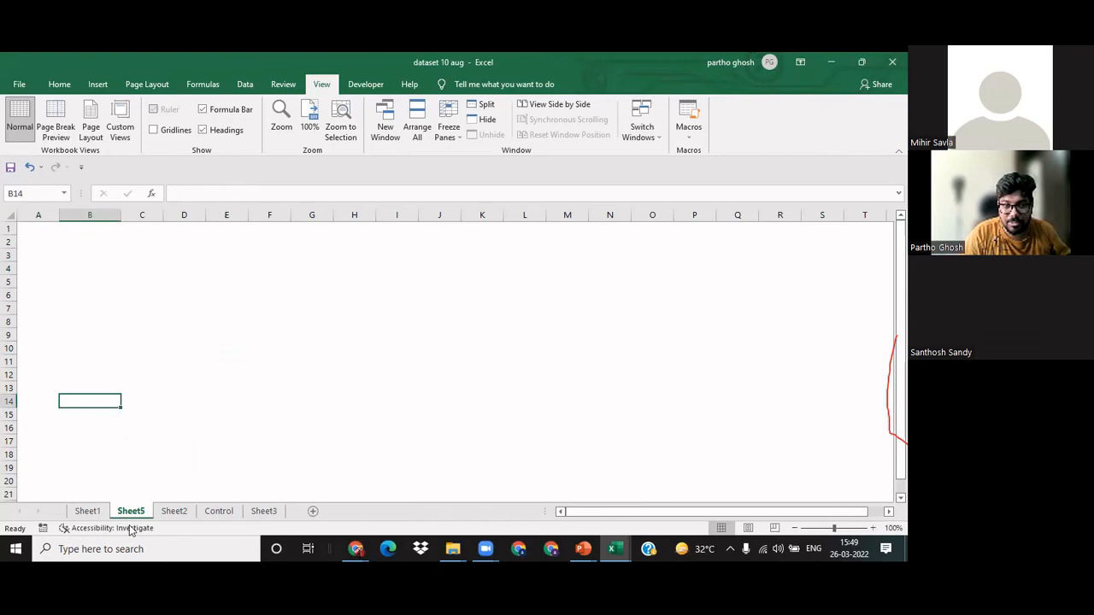
Step: Select the marks table B8:G57 on Sheet2, including its header row, and create a PivotTable from it on a new worksheet
click(171, 511)
click(89, 389)
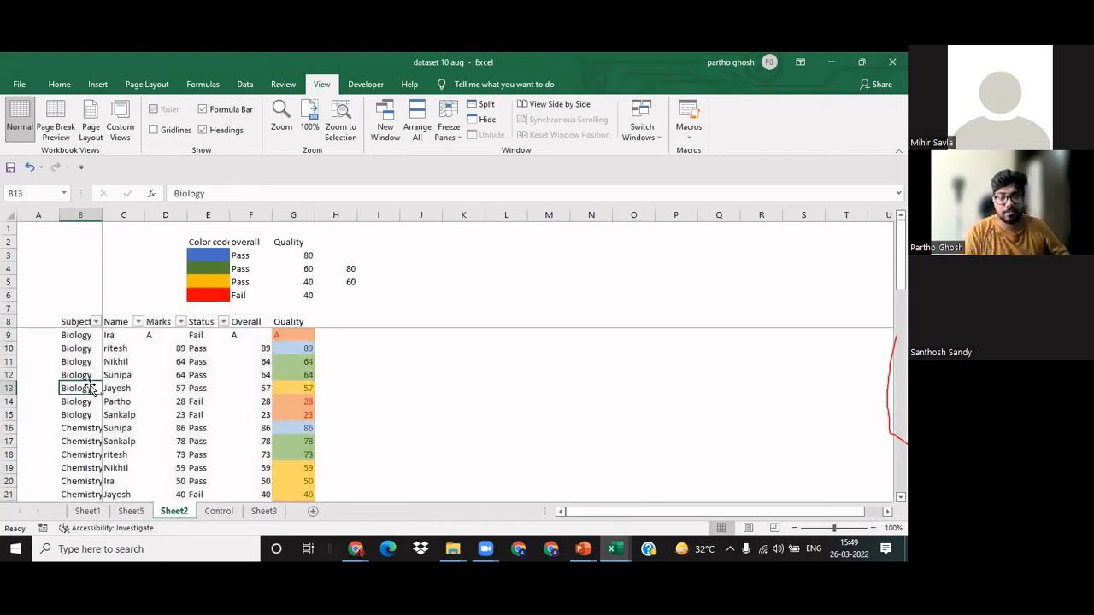
key(ctrl+Up)
key(shift+Down)
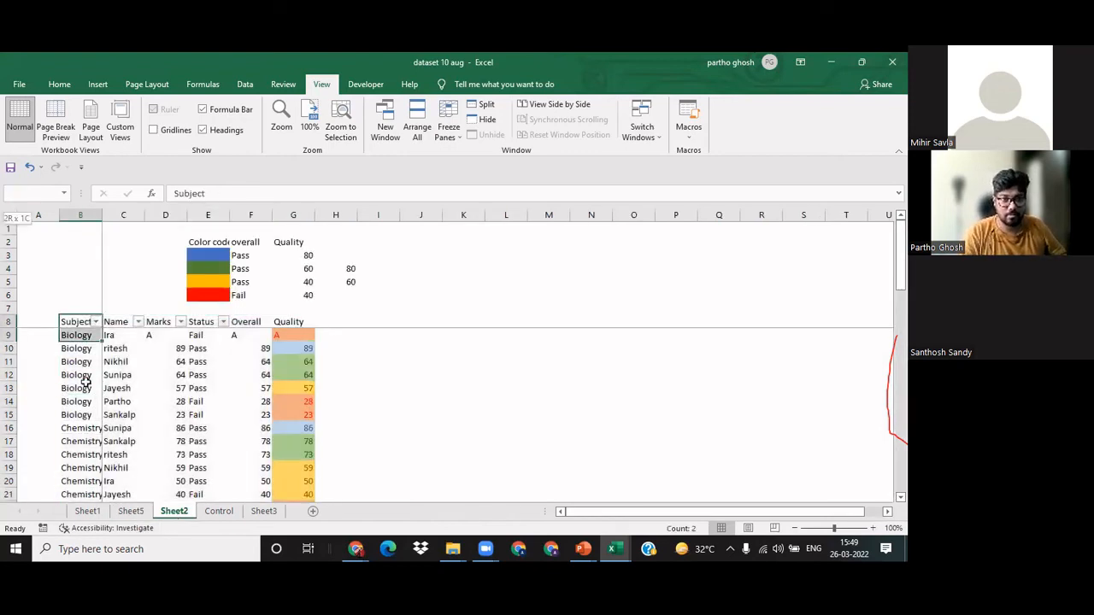
key(shift+Right)
key(shift+Right)
key(shift+Right)
key(shift+Right)
key(shift+Right)
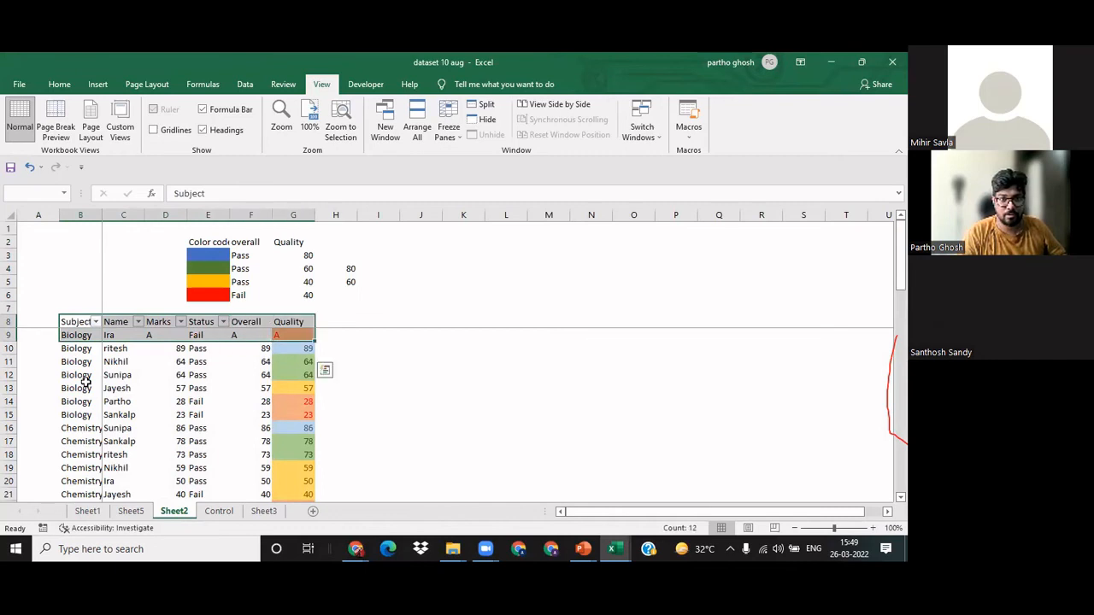
key(shift+Left)
key(shift+Left)
key(ctrl+shift+Down)
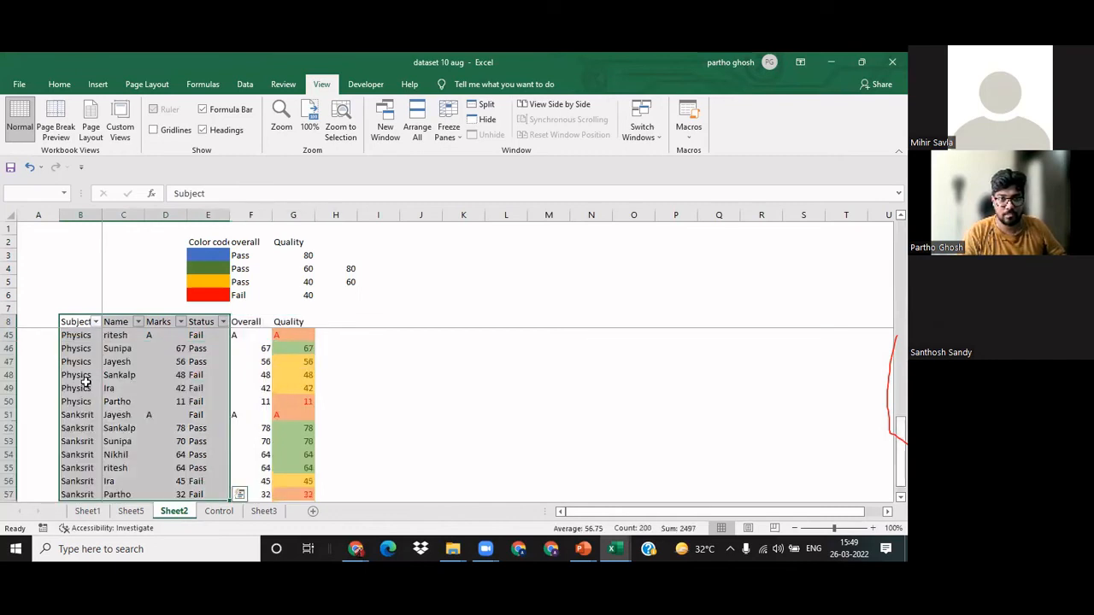
key(shift+Right)
key(shift+Right)
key(shift+Up)
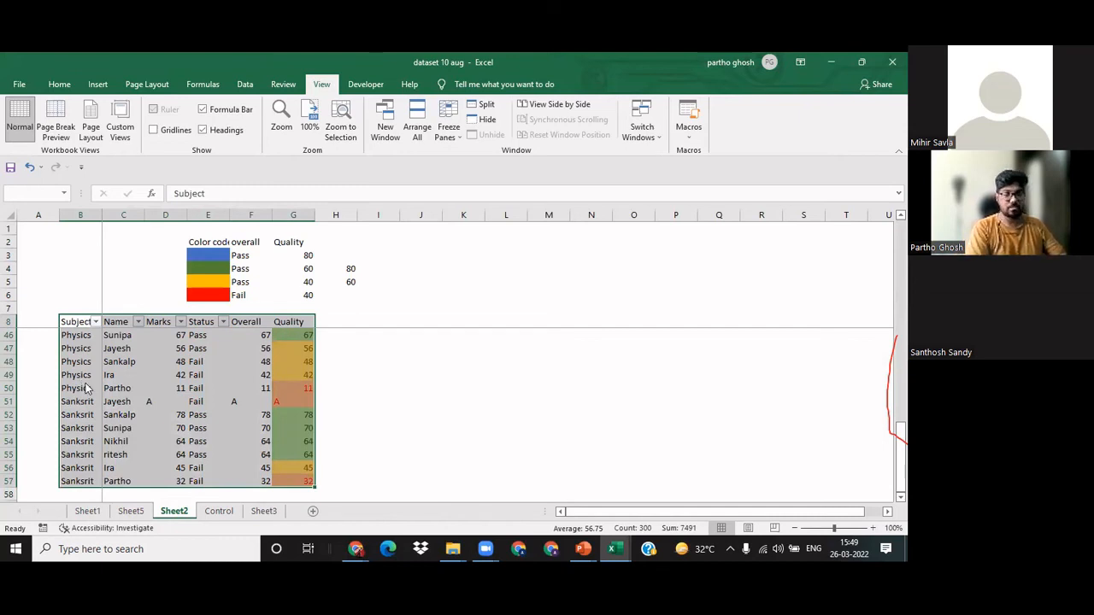
key(alt+n)
key(v)
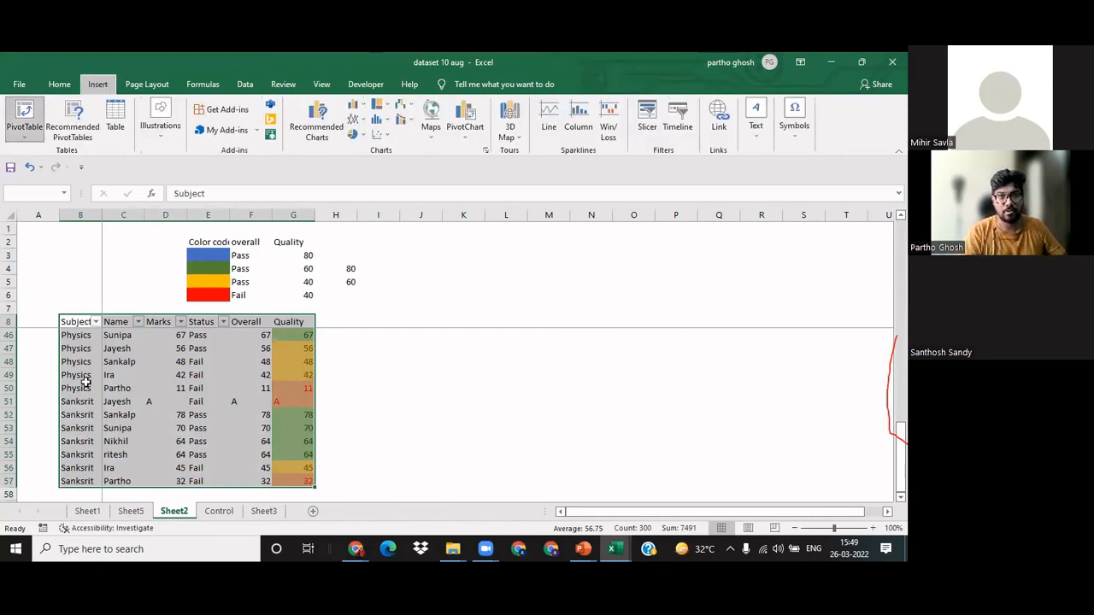
key(Escape)
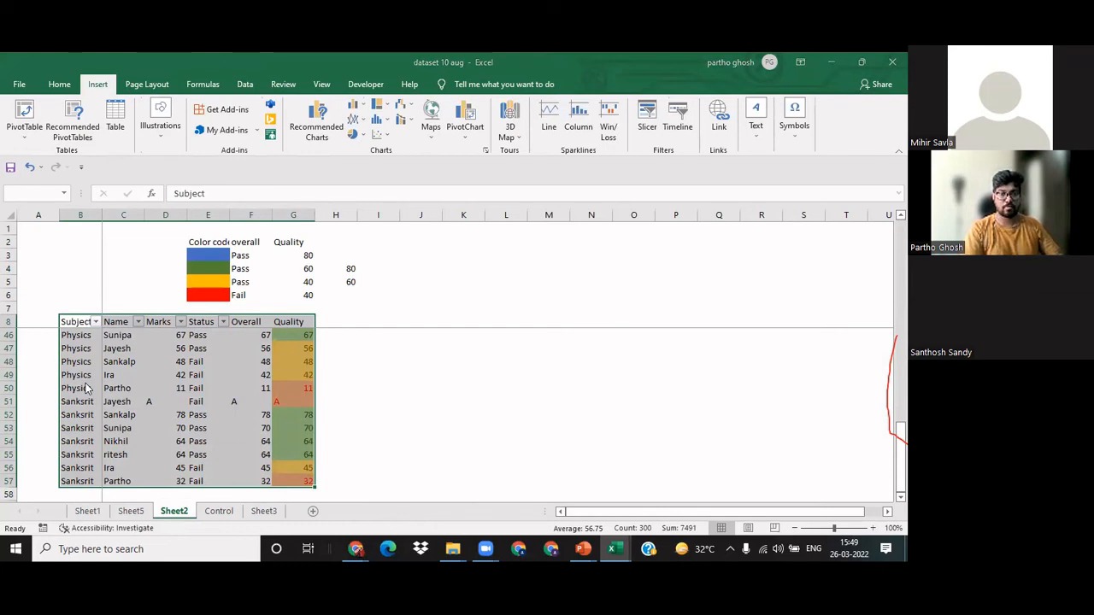
key(Return)
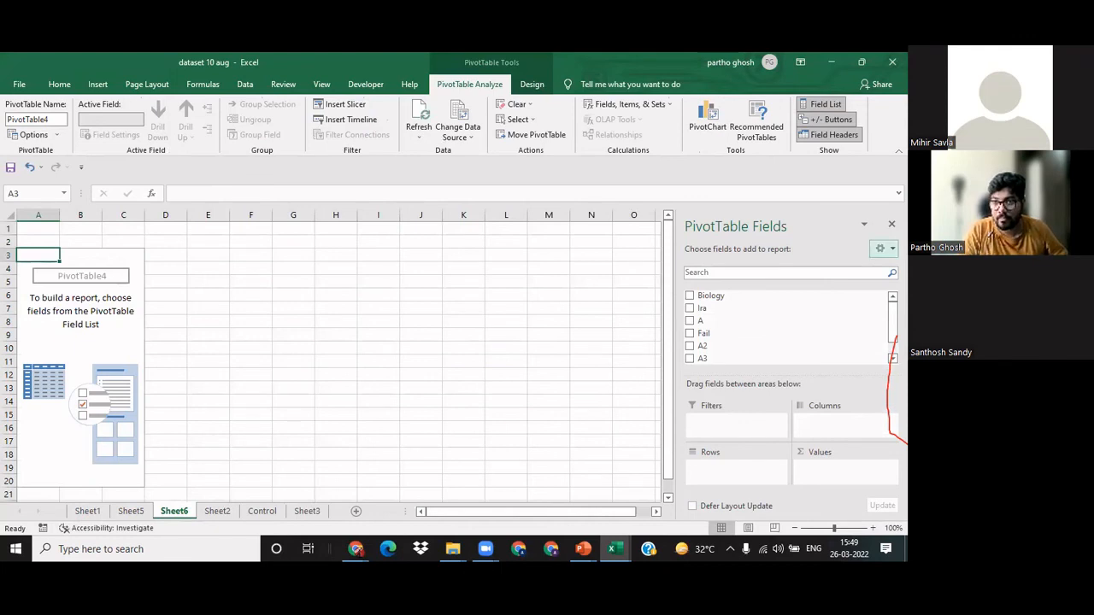
Step: Examine the layout options of the PivotTable field list and the fields available for the new PivotTable
click(884, 249)
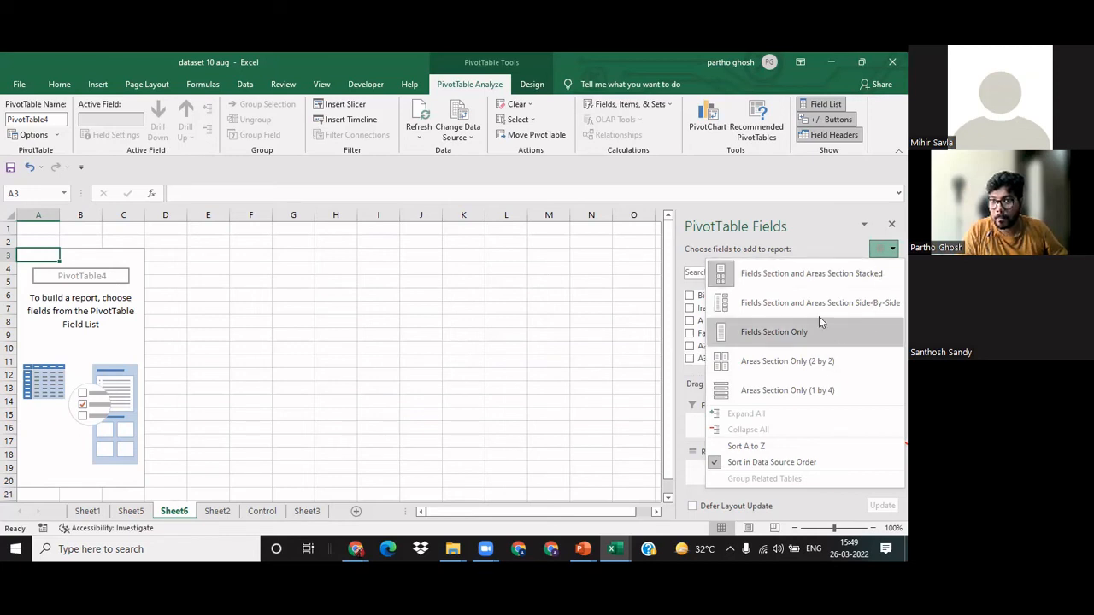
click(819, 256)
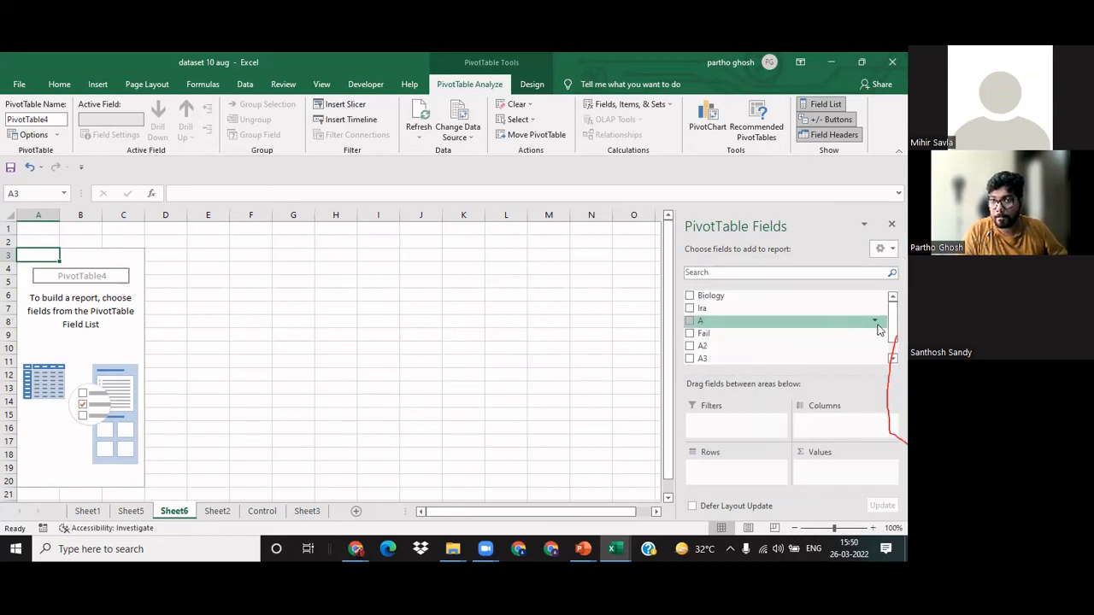
scroll(821, 320, down, 1)
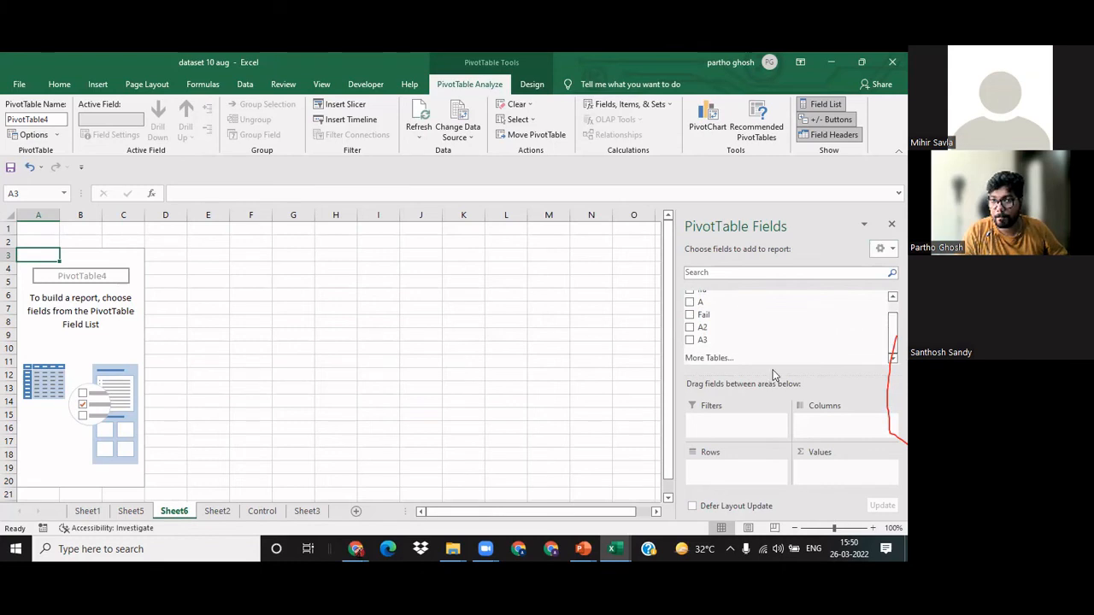
Step: Add the Biology field to the Rows area of the PivotTable on Sheet6
click(699, 359)
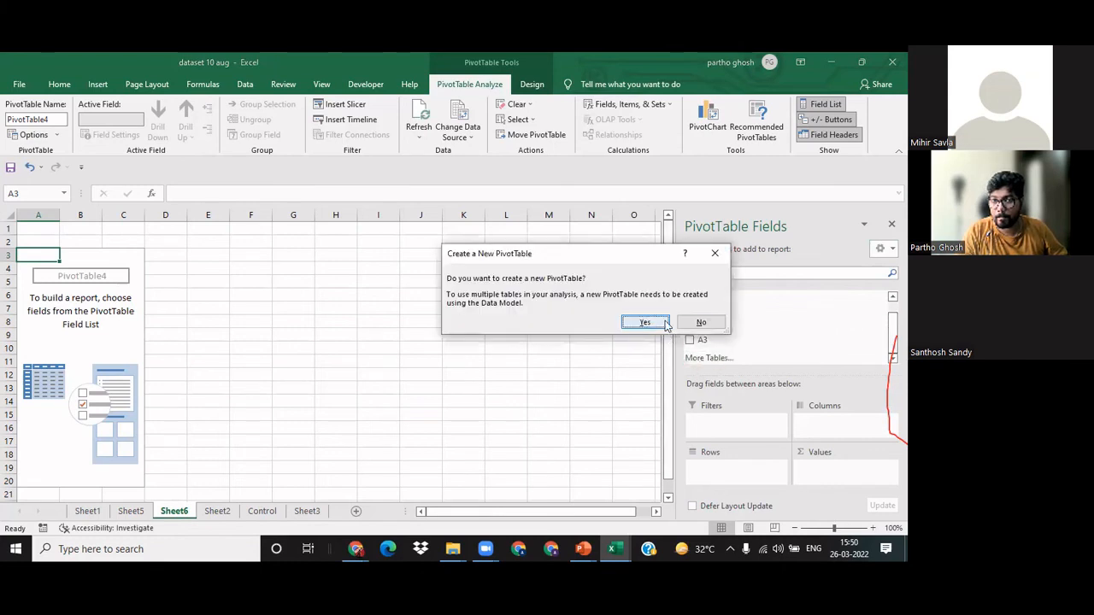
click(699, 322)
scroll(701, 314, up, 1)
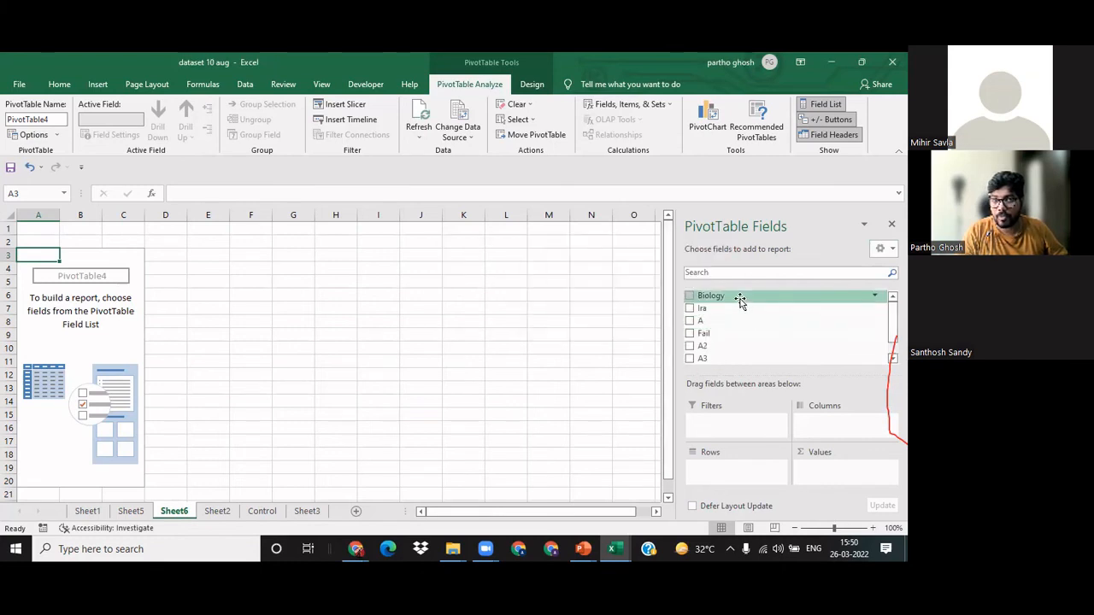
drag(737, 298, 743, 472)
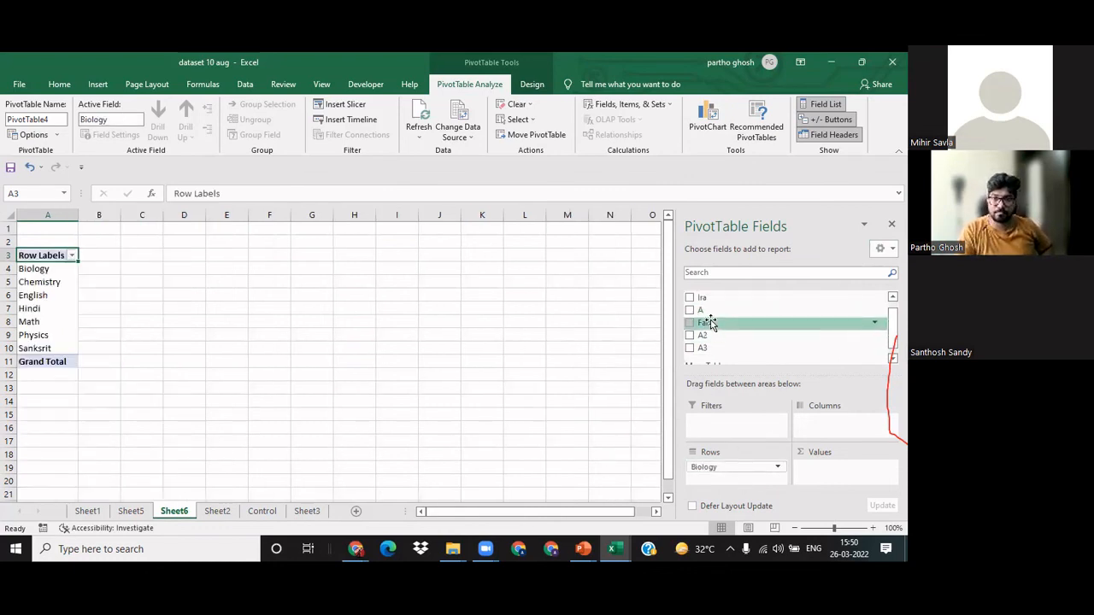
Step: Place the Fail field in the Columns area and add the student-name field to the Values area as a count
drag(709, 322, 845, 479)
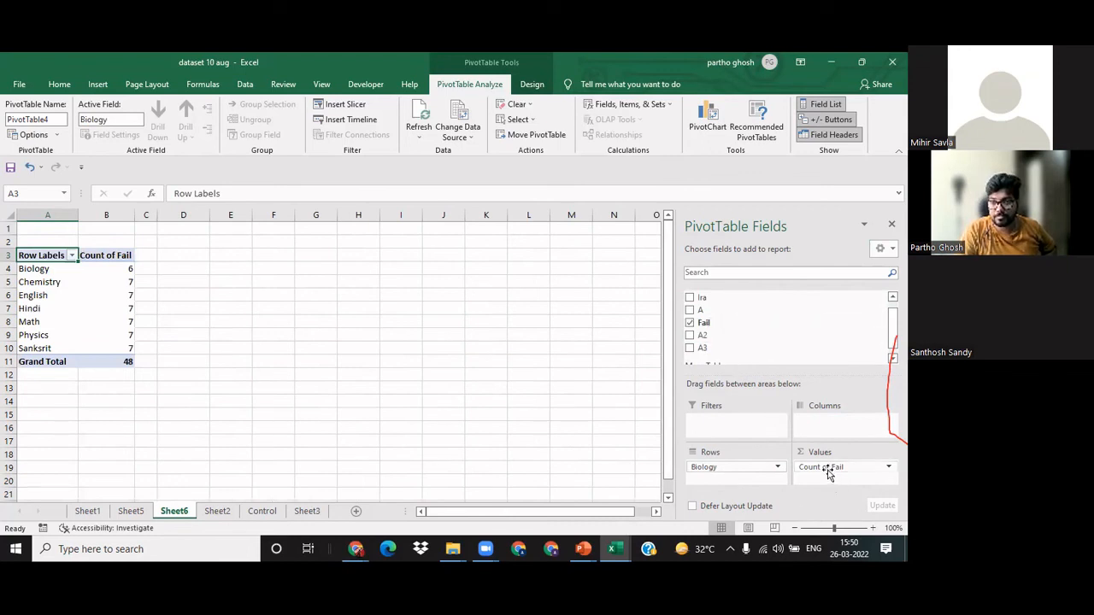
drag(827, 470, 819, 428)
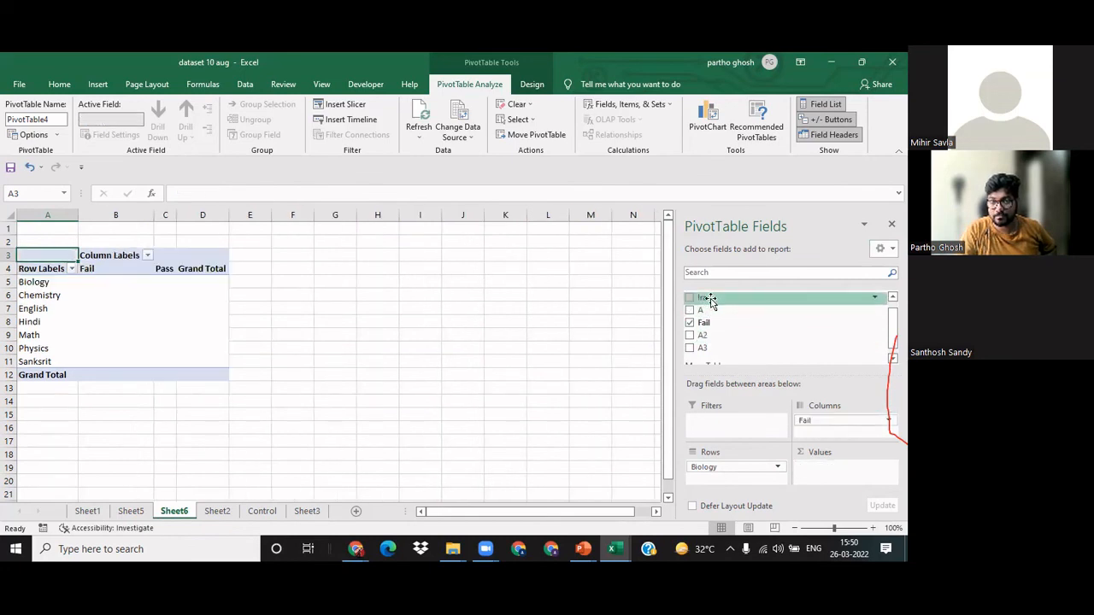
drag(866, 481, 851, 481)
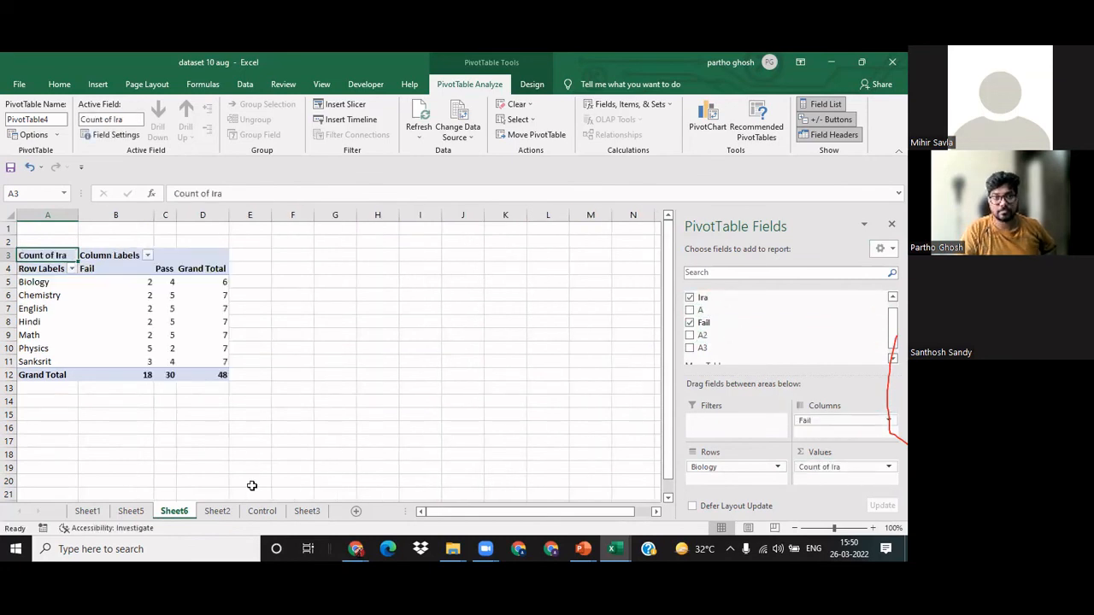
Step: Examine the Fail and Pass counts for Biology, Chemistry and English in the PivotTable
click(218, 469)
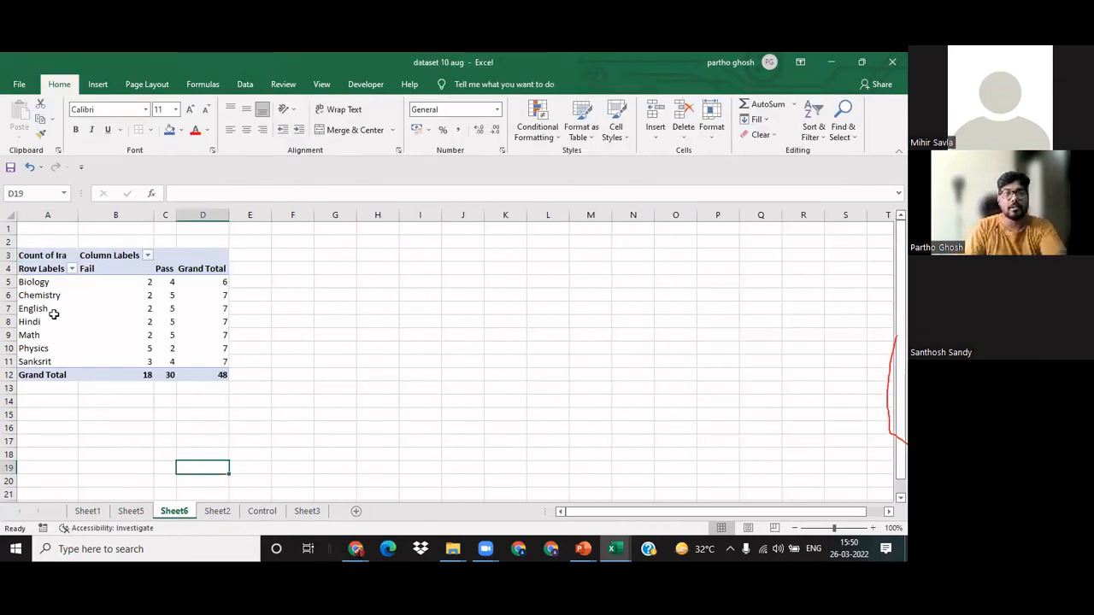
click(54, 315)
click(142, 281)
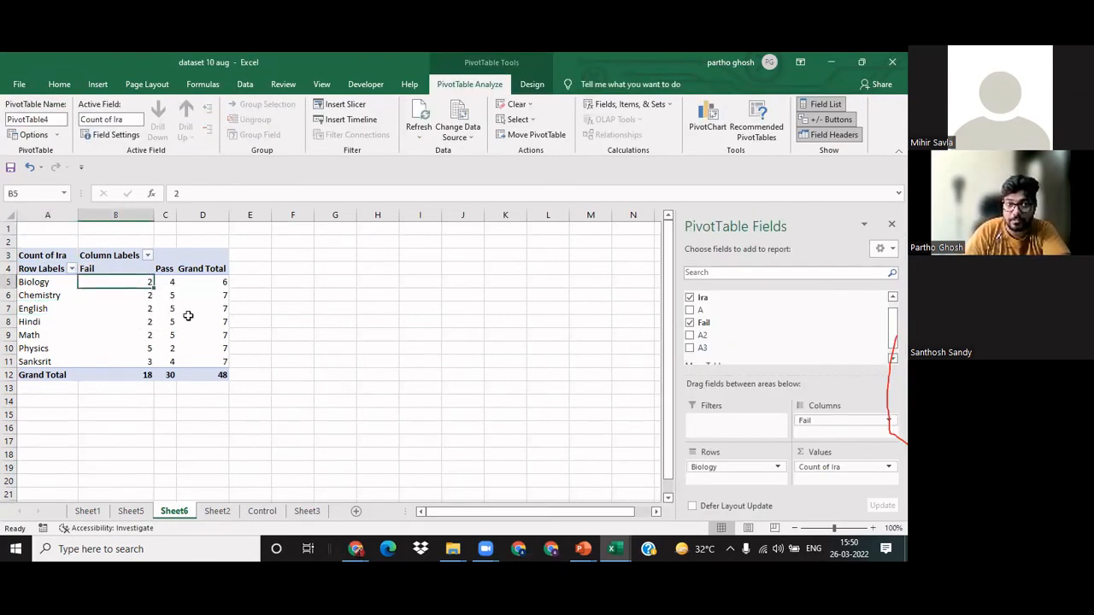
click(169, 281)
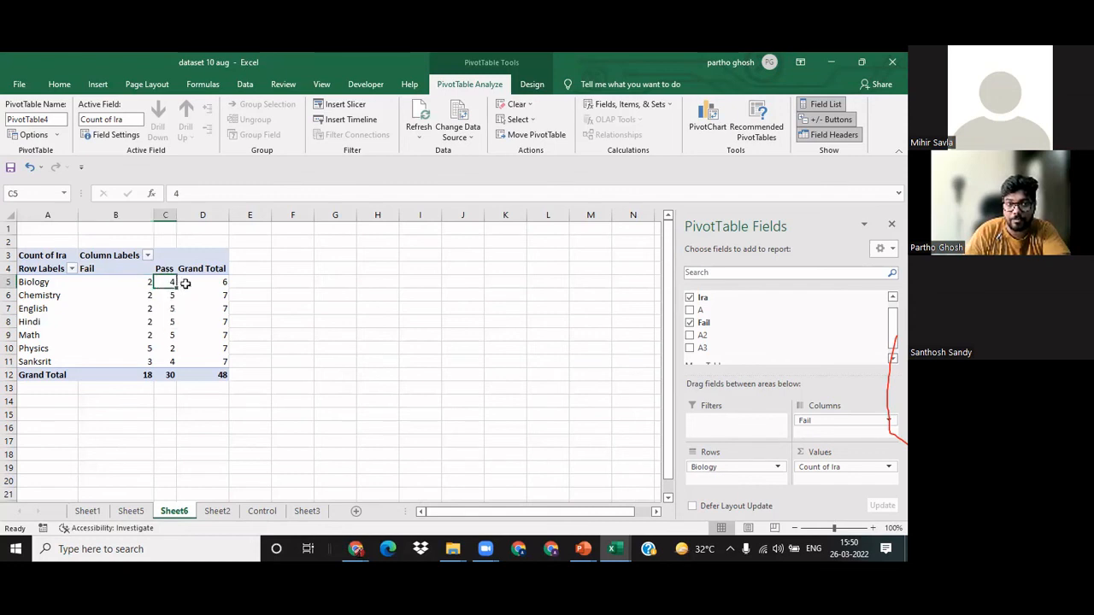
click(141, 294)
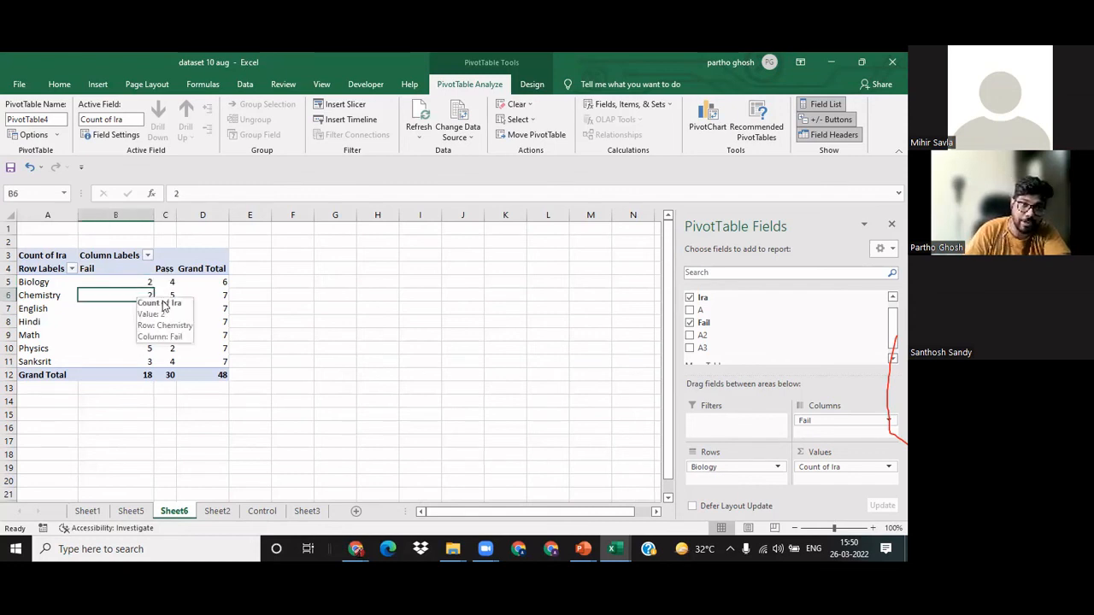
click(167, 294)
click(273, 322)
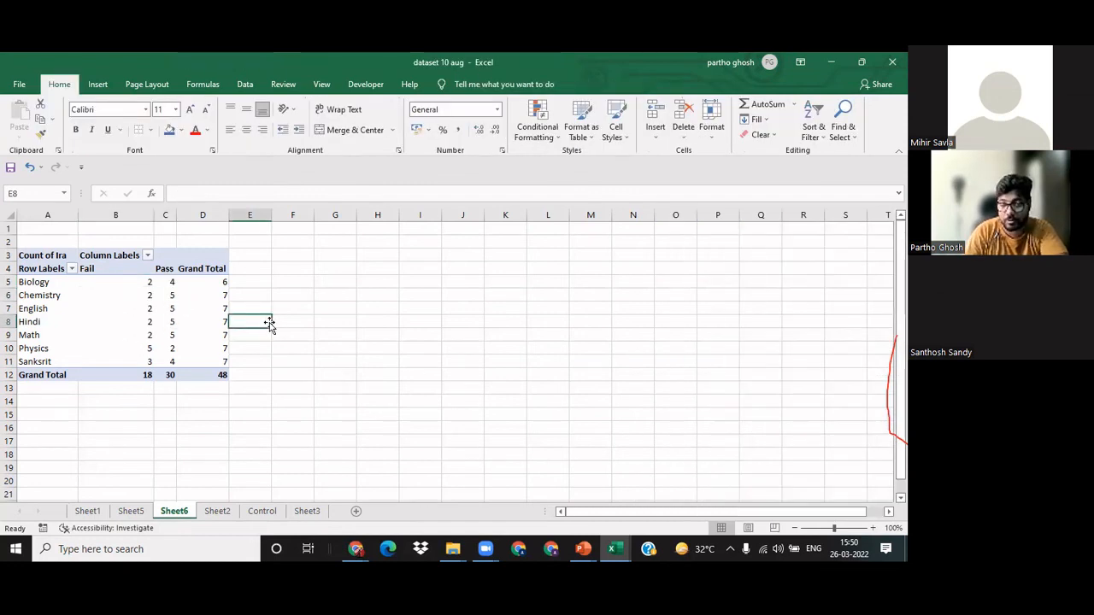
click(153, 309)
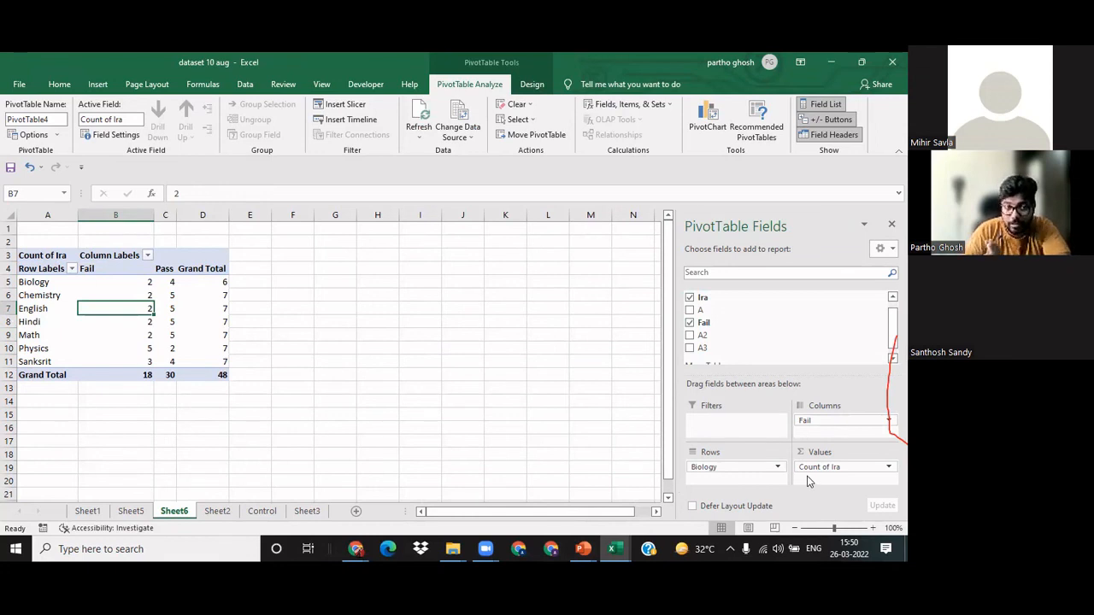
Step: Review the source marks table on Sheet2, including its header row, and return to the PivotTable on Sheet6
key(ctrl+Page_Up)
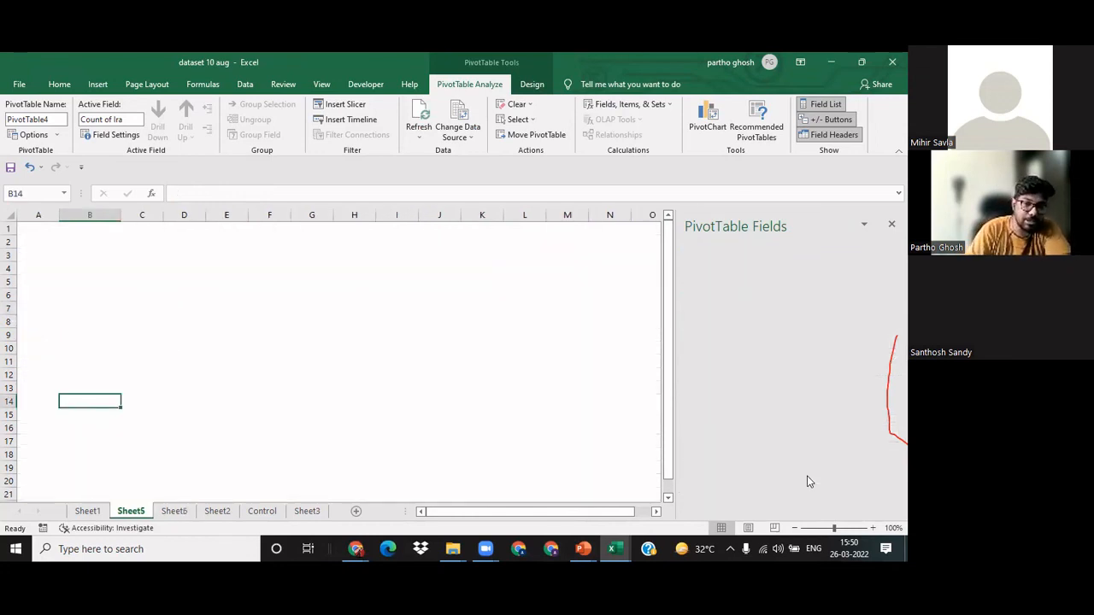
key(ctrl+Page_Down)
key(ctrl+Page_Down)
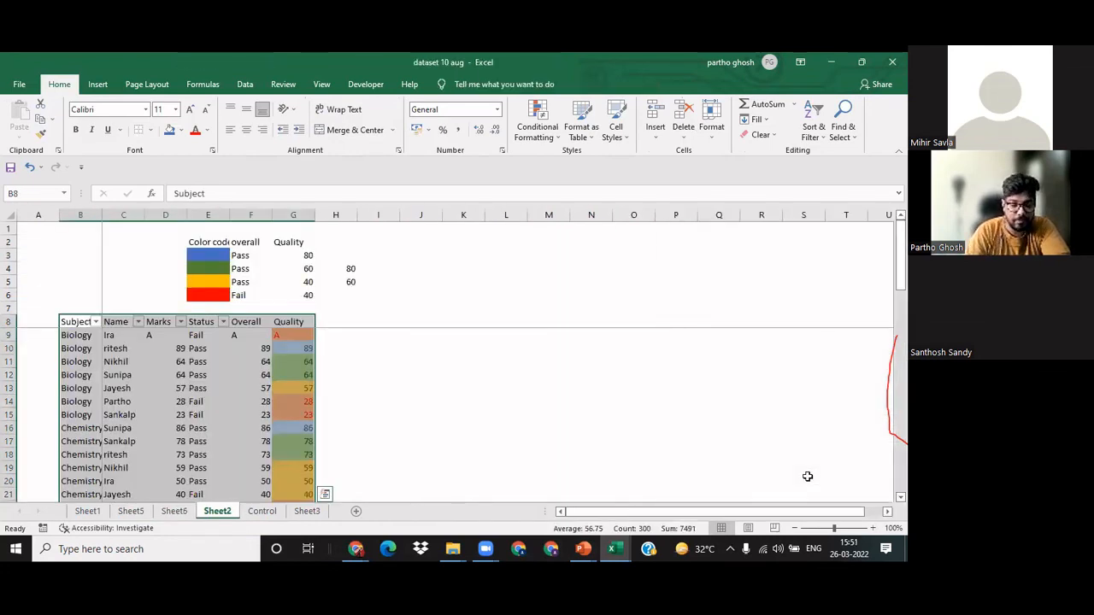
key(ctrl+Page_Up)
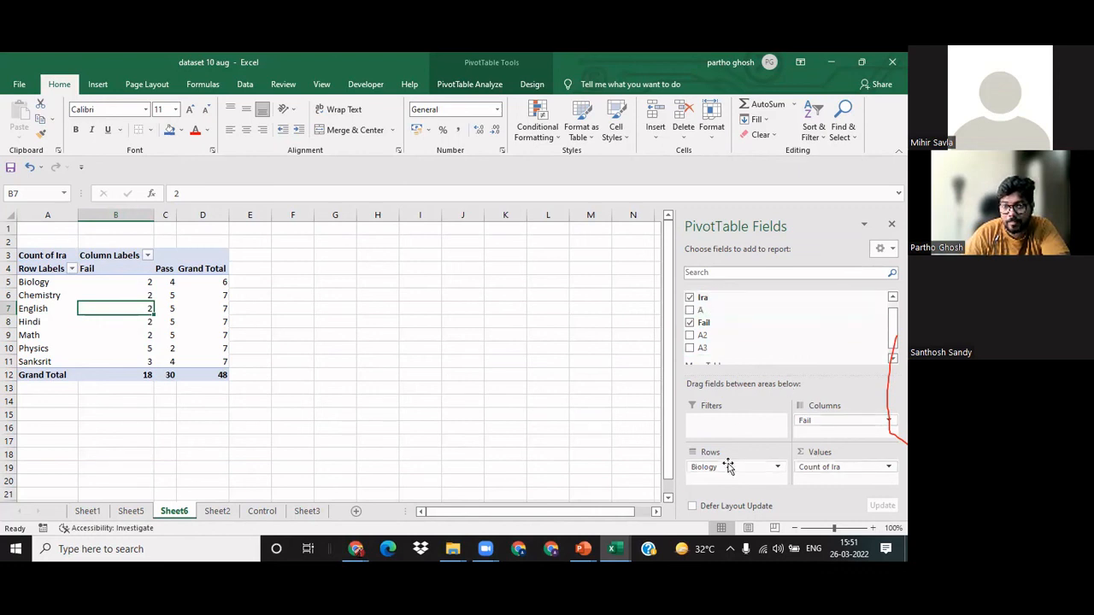
Step: Move the student-name field from Values to Rows and remove the Biology and Fail fields from the PivotTable
drag(727, 468, 571, 504)
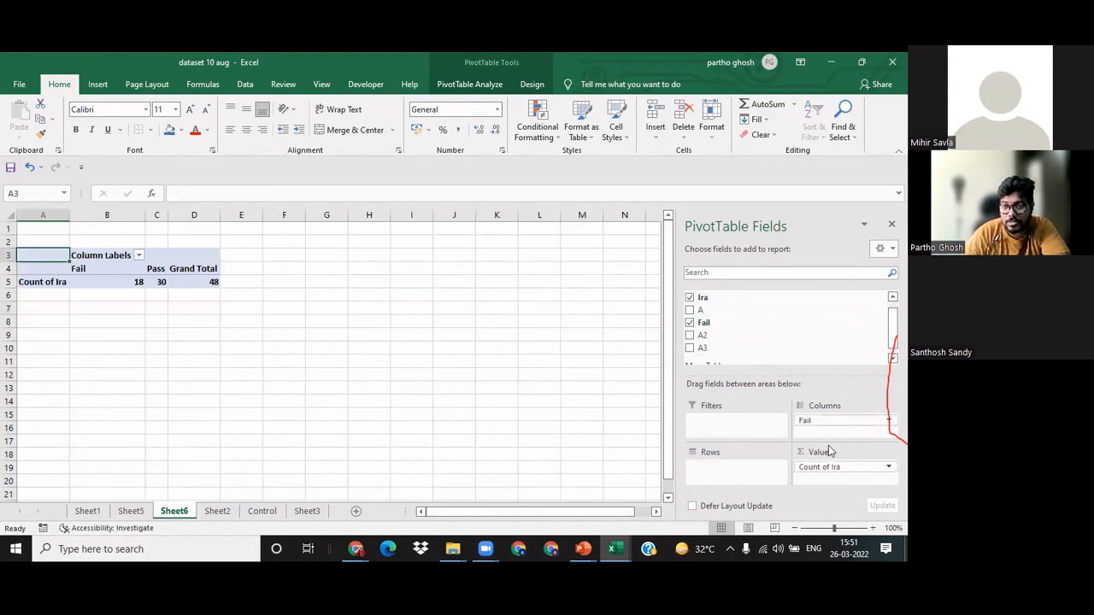
drag(829, 466, 732, 472)
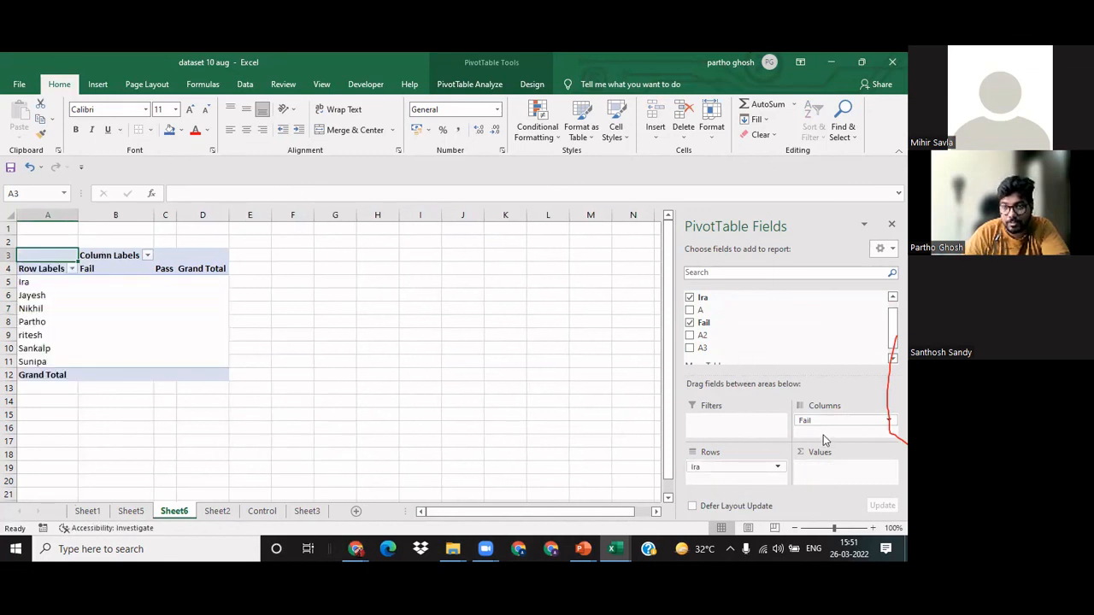
drag(824, 429, 365, 457)
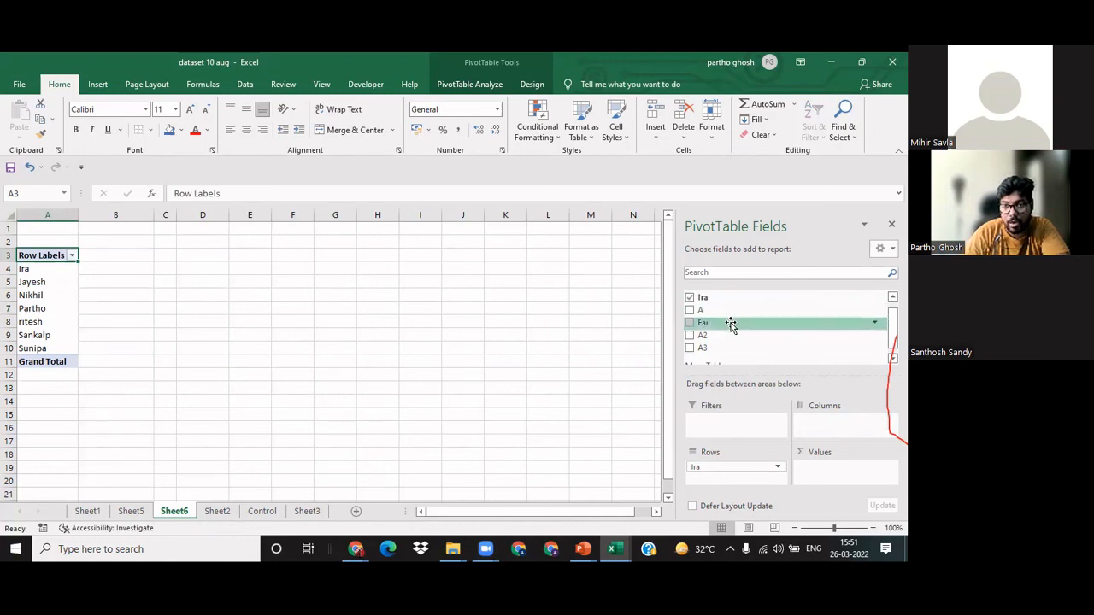
Step: Add the A field to the Values area and summarize it by Sum for each student
drag(724, 314, 835, 472)
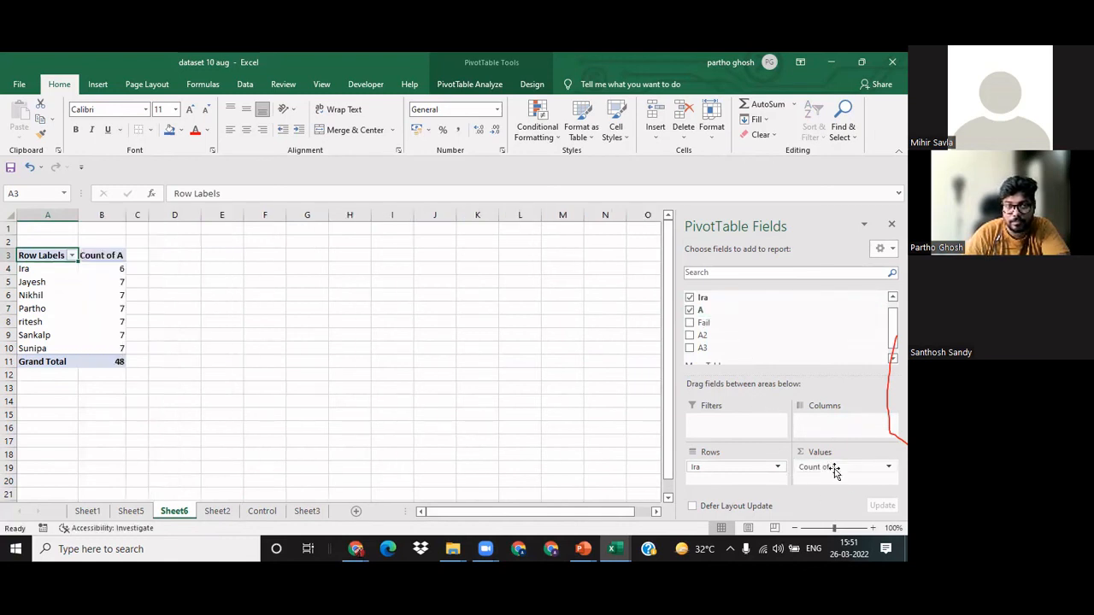
click(102, 273)
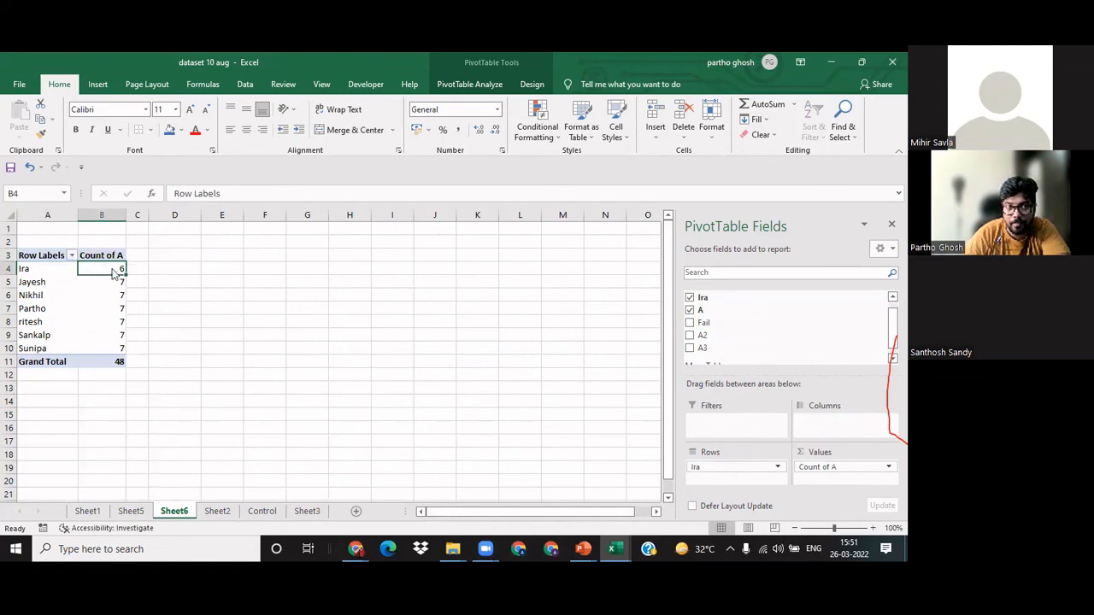
right_click(114, 272)
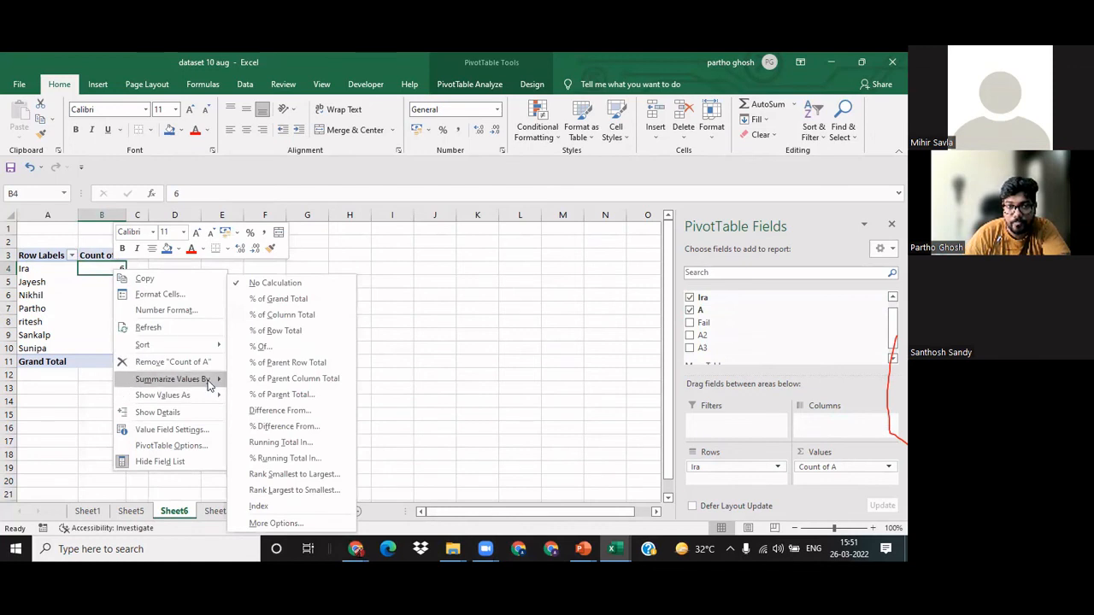
click(237, 383)
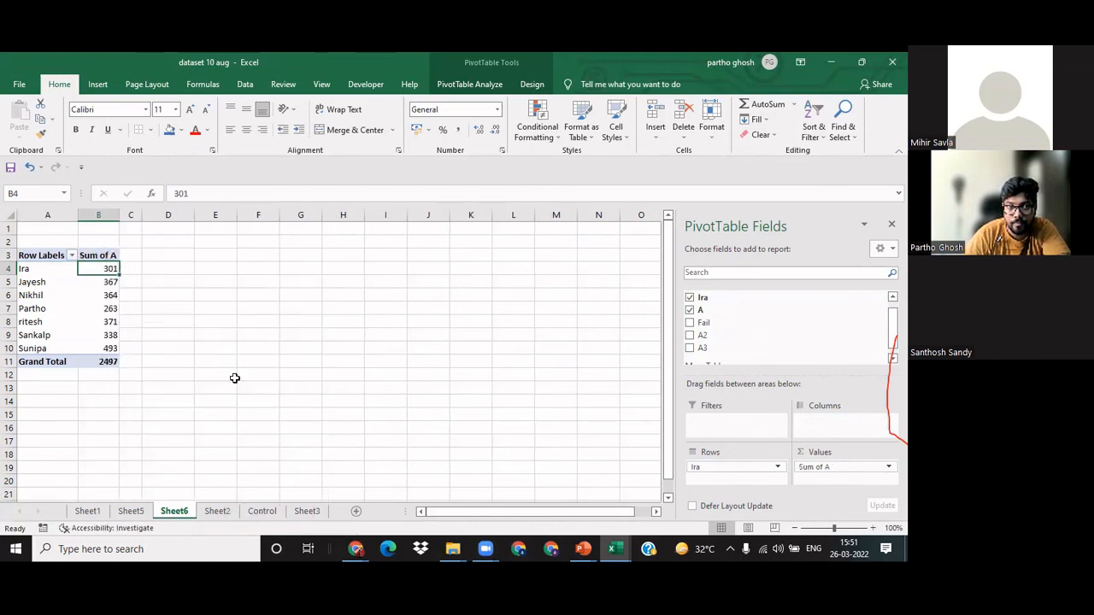
Step: Examine the summed marks of each student in the PivotTable from B4 down to B10
click(181, 319)
click(109, 267)
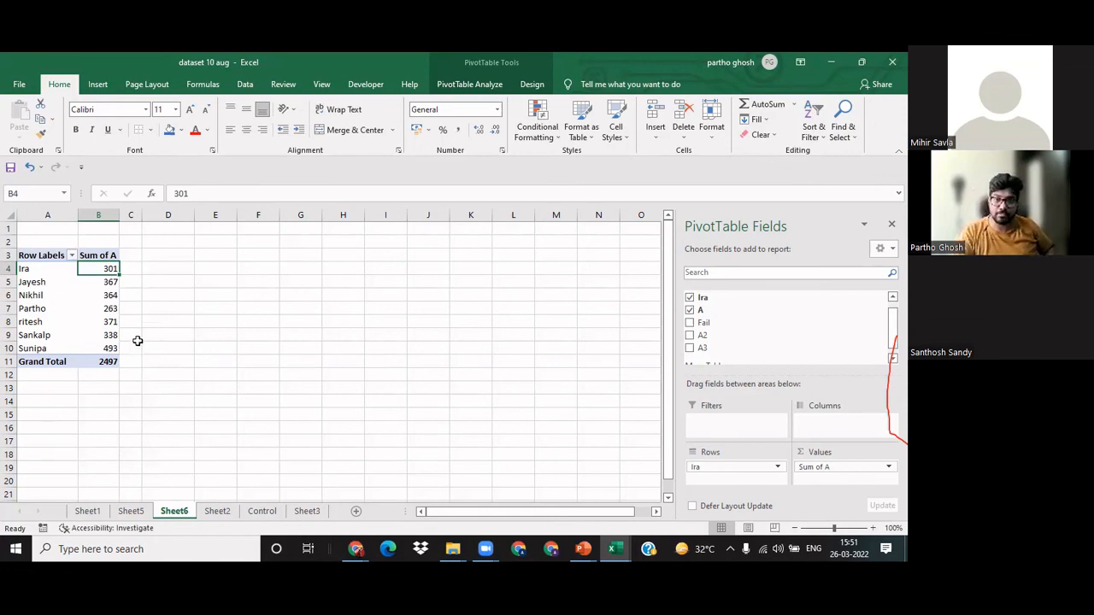
key(Down)
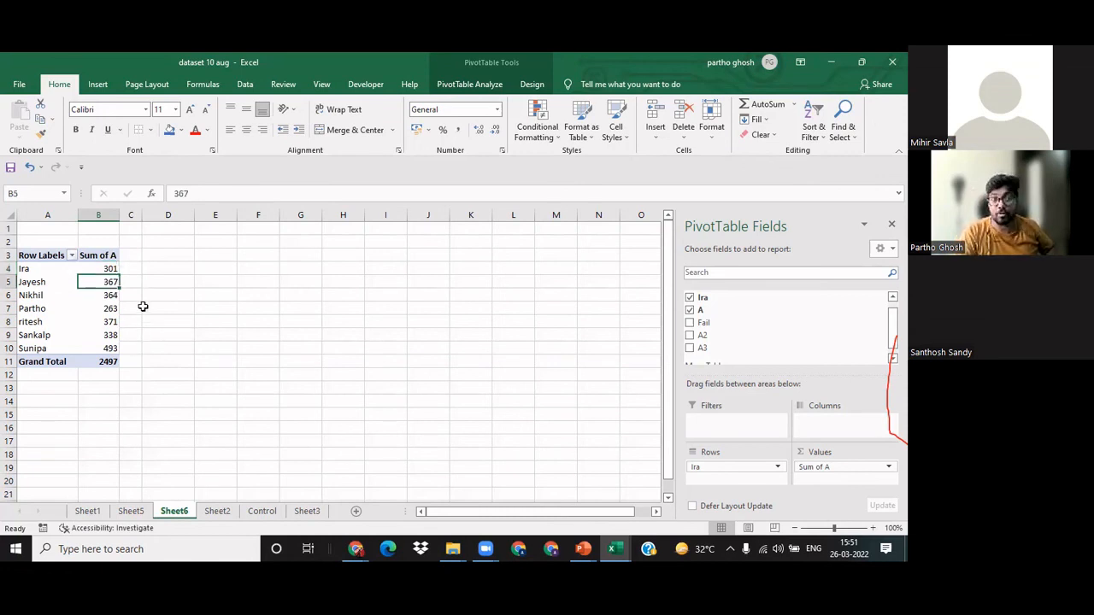
key(Down)
key(Down)
key(Down)
key(Down)
key(Down)
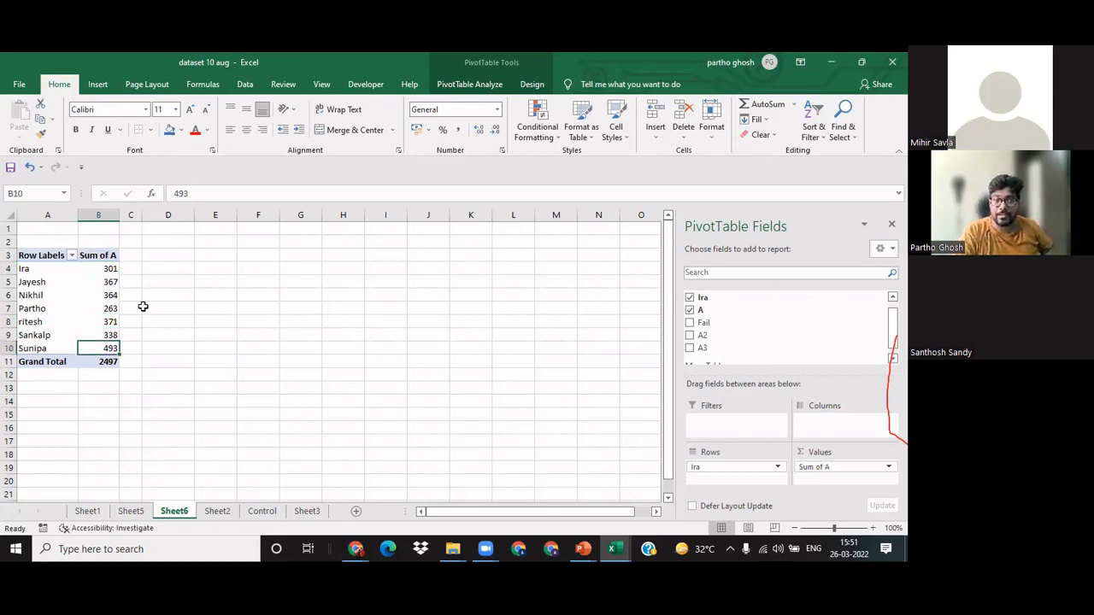
key(Up)
key(Up)
key(Up)
key(Up)
key(Up)
key(Up)
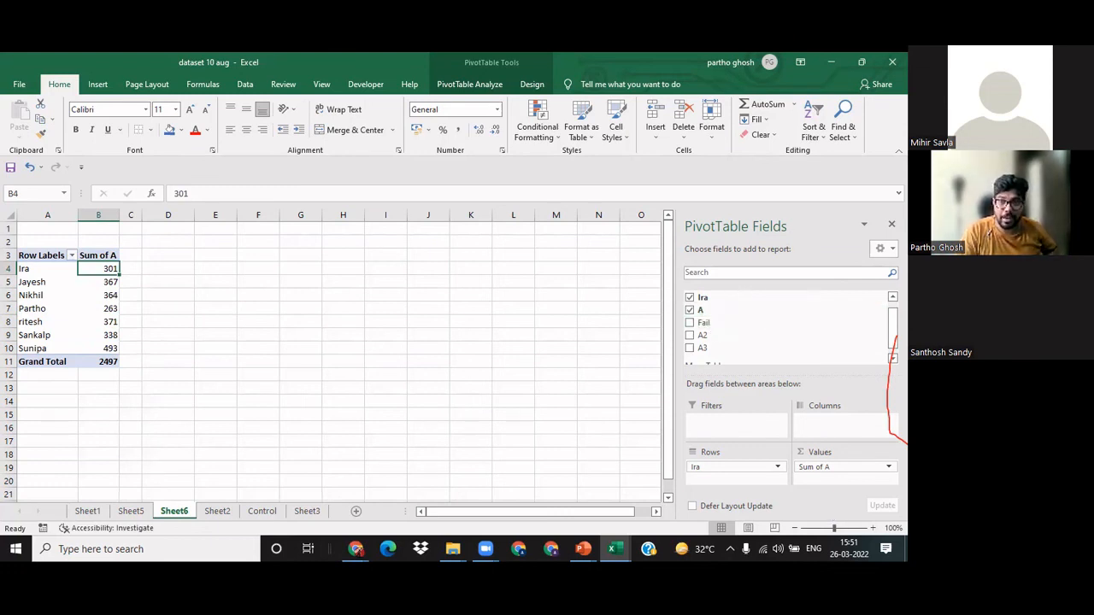
Step: Add the Biology field to the Columns area to break down each student's summed marks by subject
scroll(706, 310, up, 1)
drag(699, 296, 825, 418)
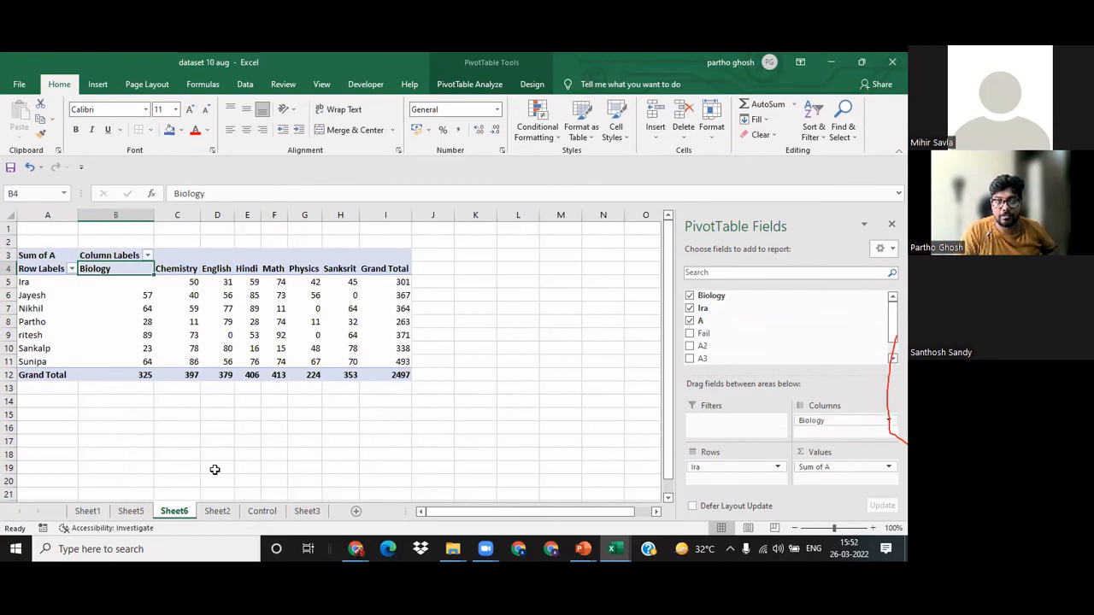
click(214, 469)
Step: Check the marks table on Sheet2 against the student-by-subject PivotTable on Sheet6
click(216, 511)
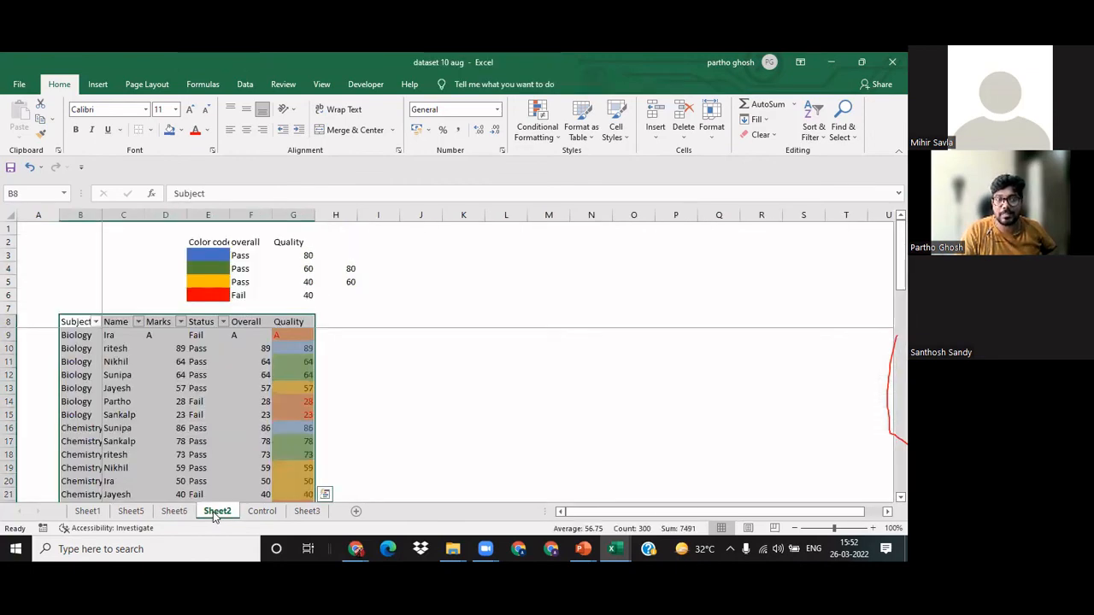
click(173, 513)
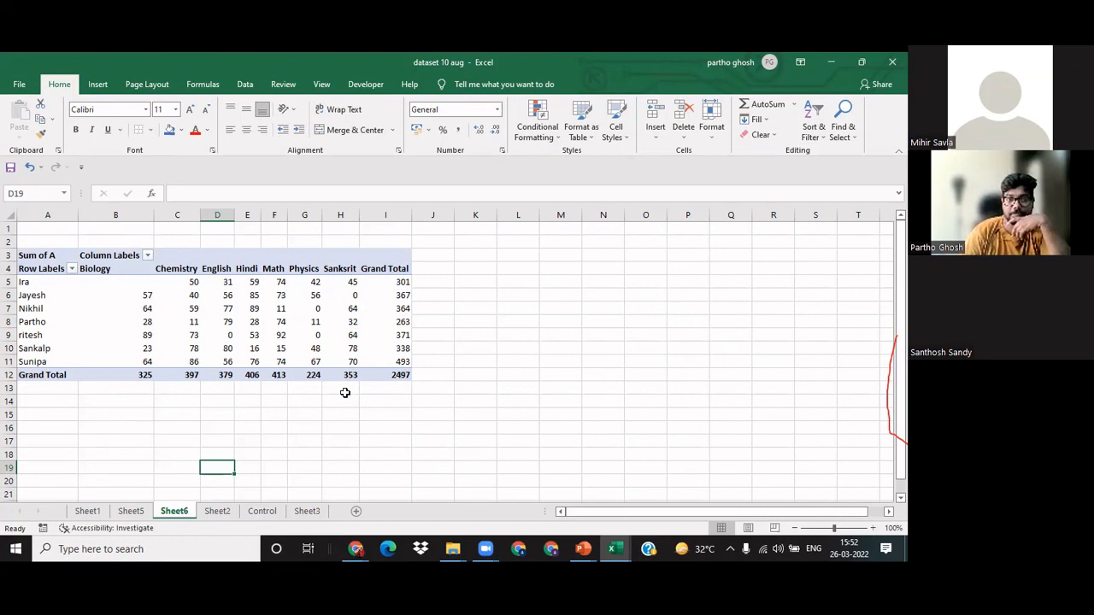
click(237, 398)
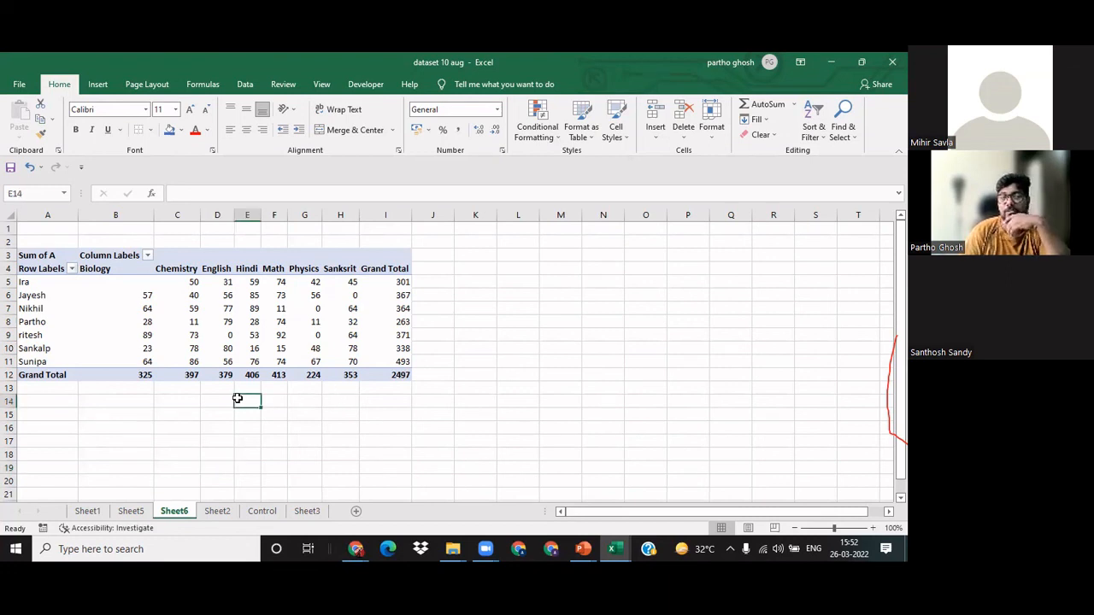